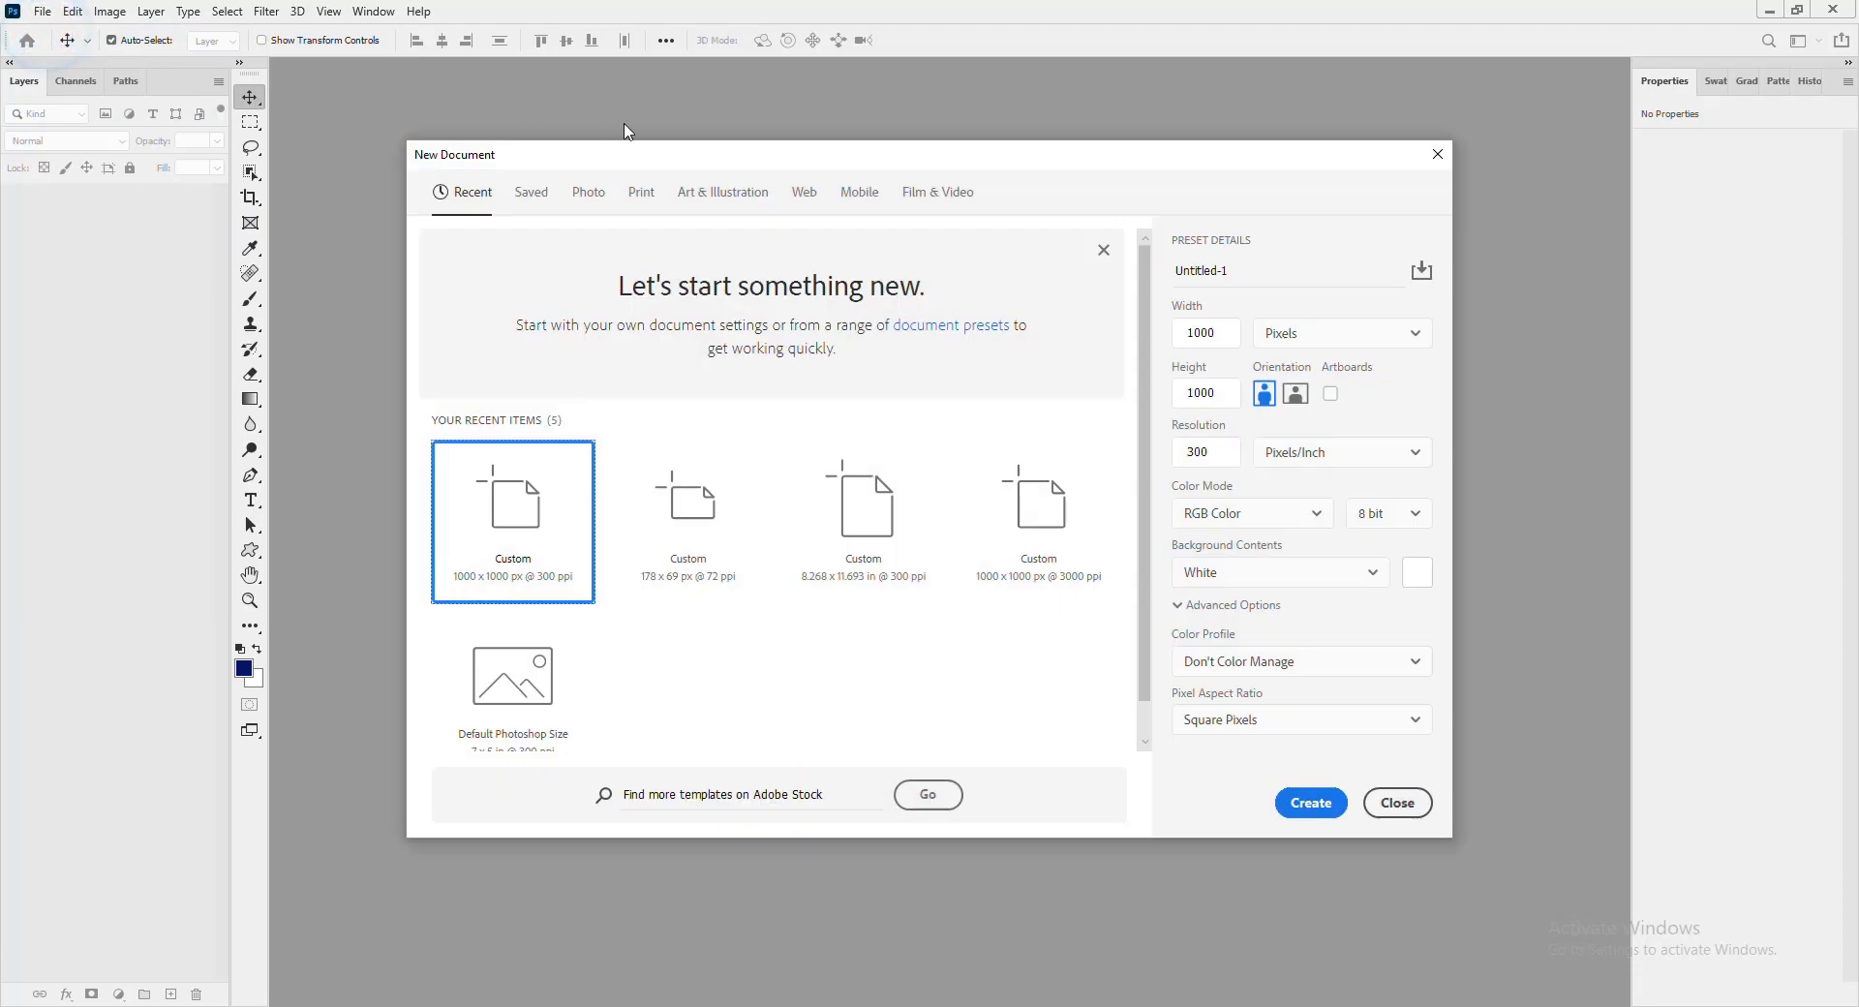
- Close the New Document dialog and start a new document again
click(1441, 154)
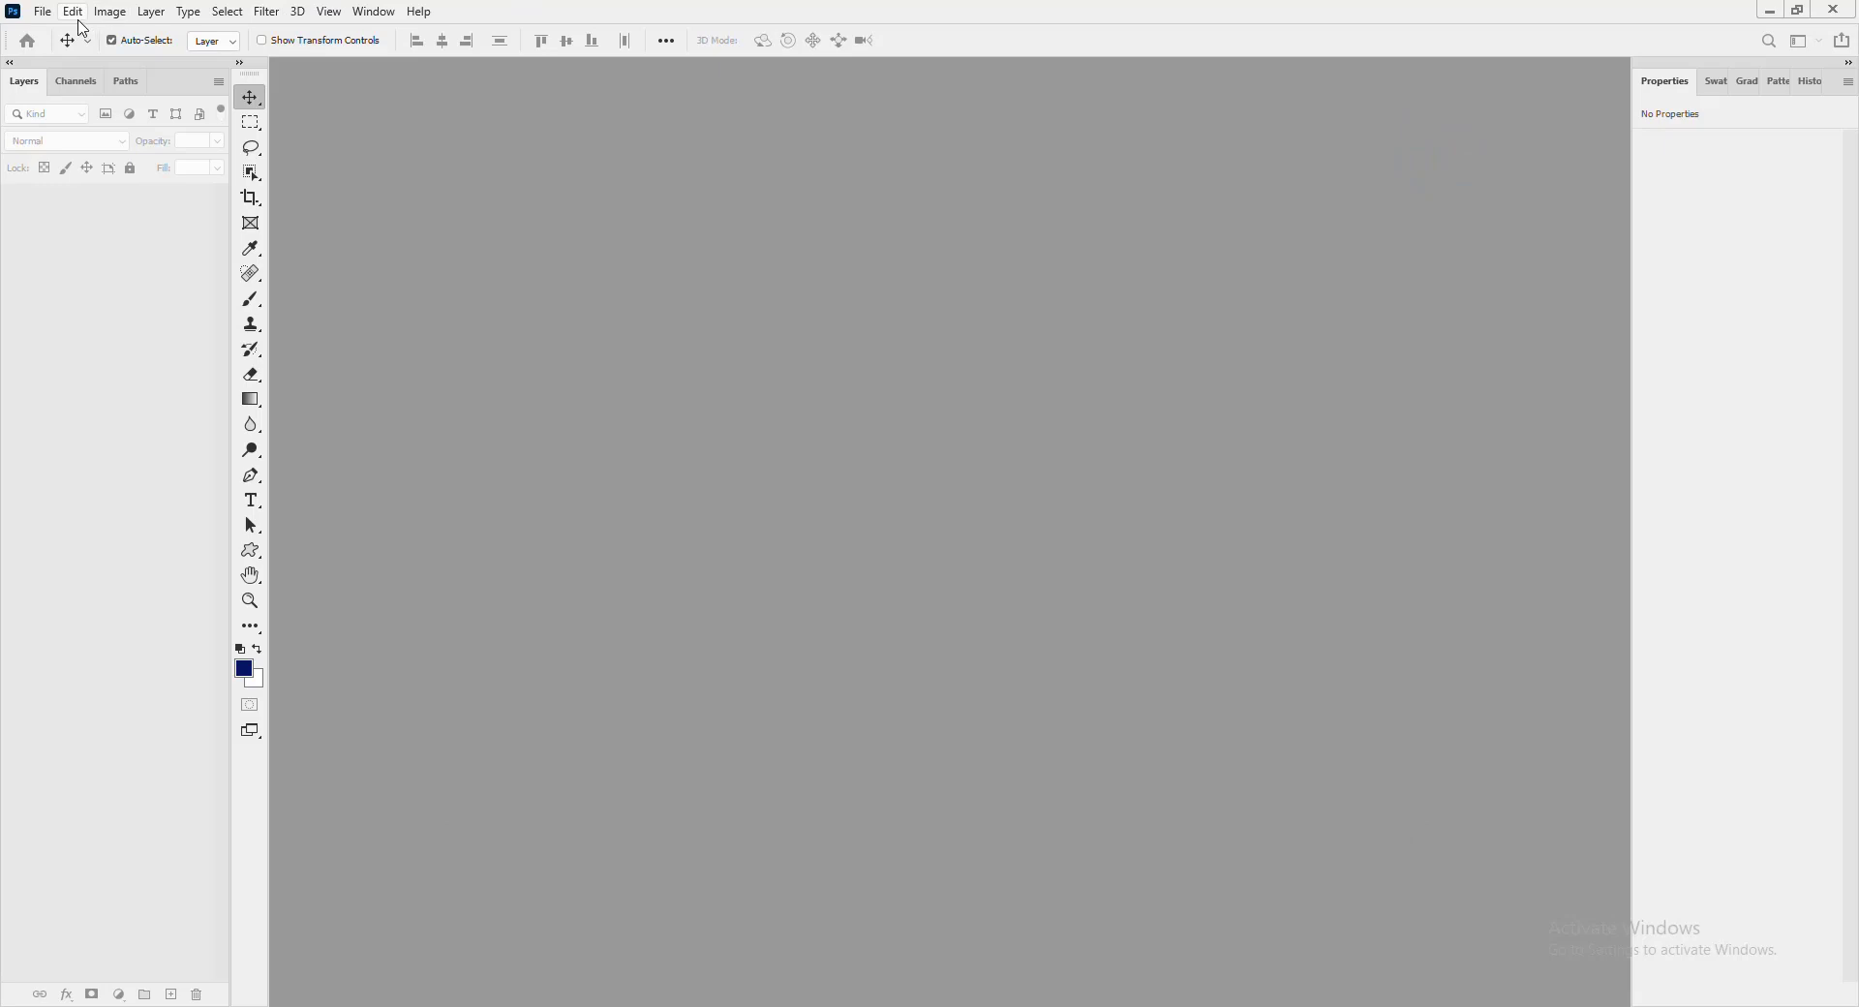
click(34, 228)
click(43, 14)
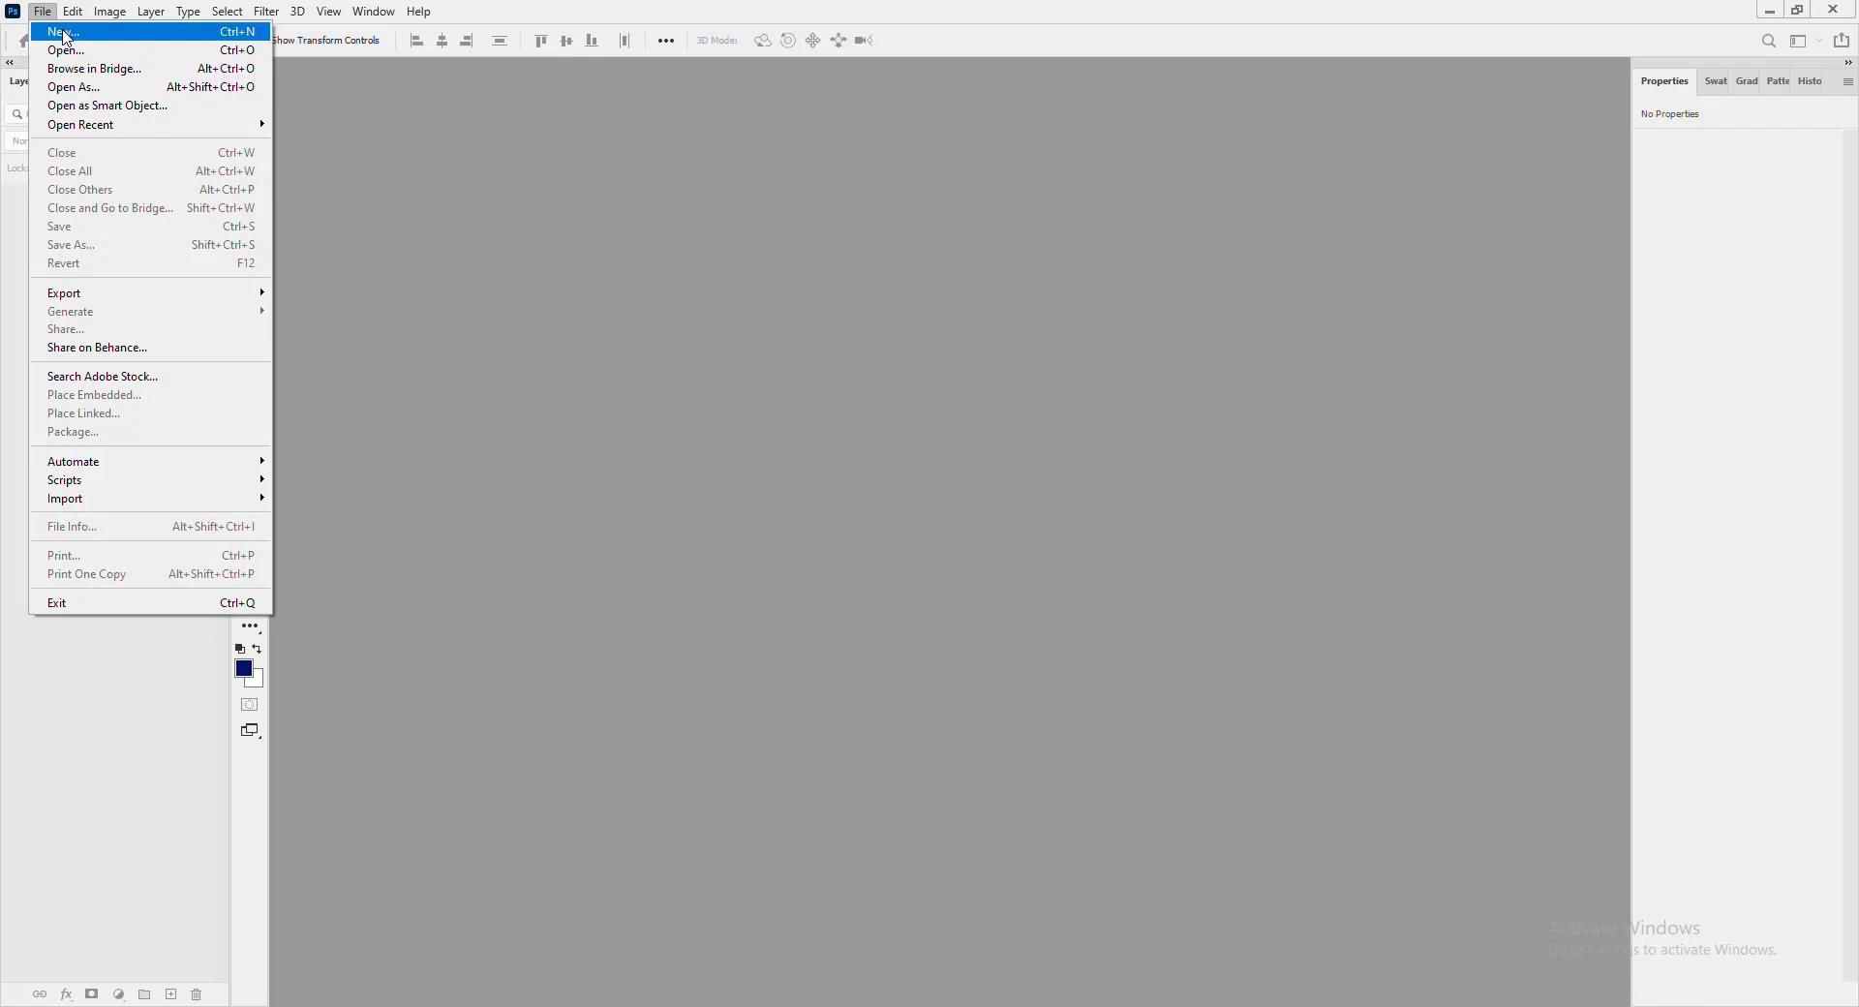
click(66, 33)
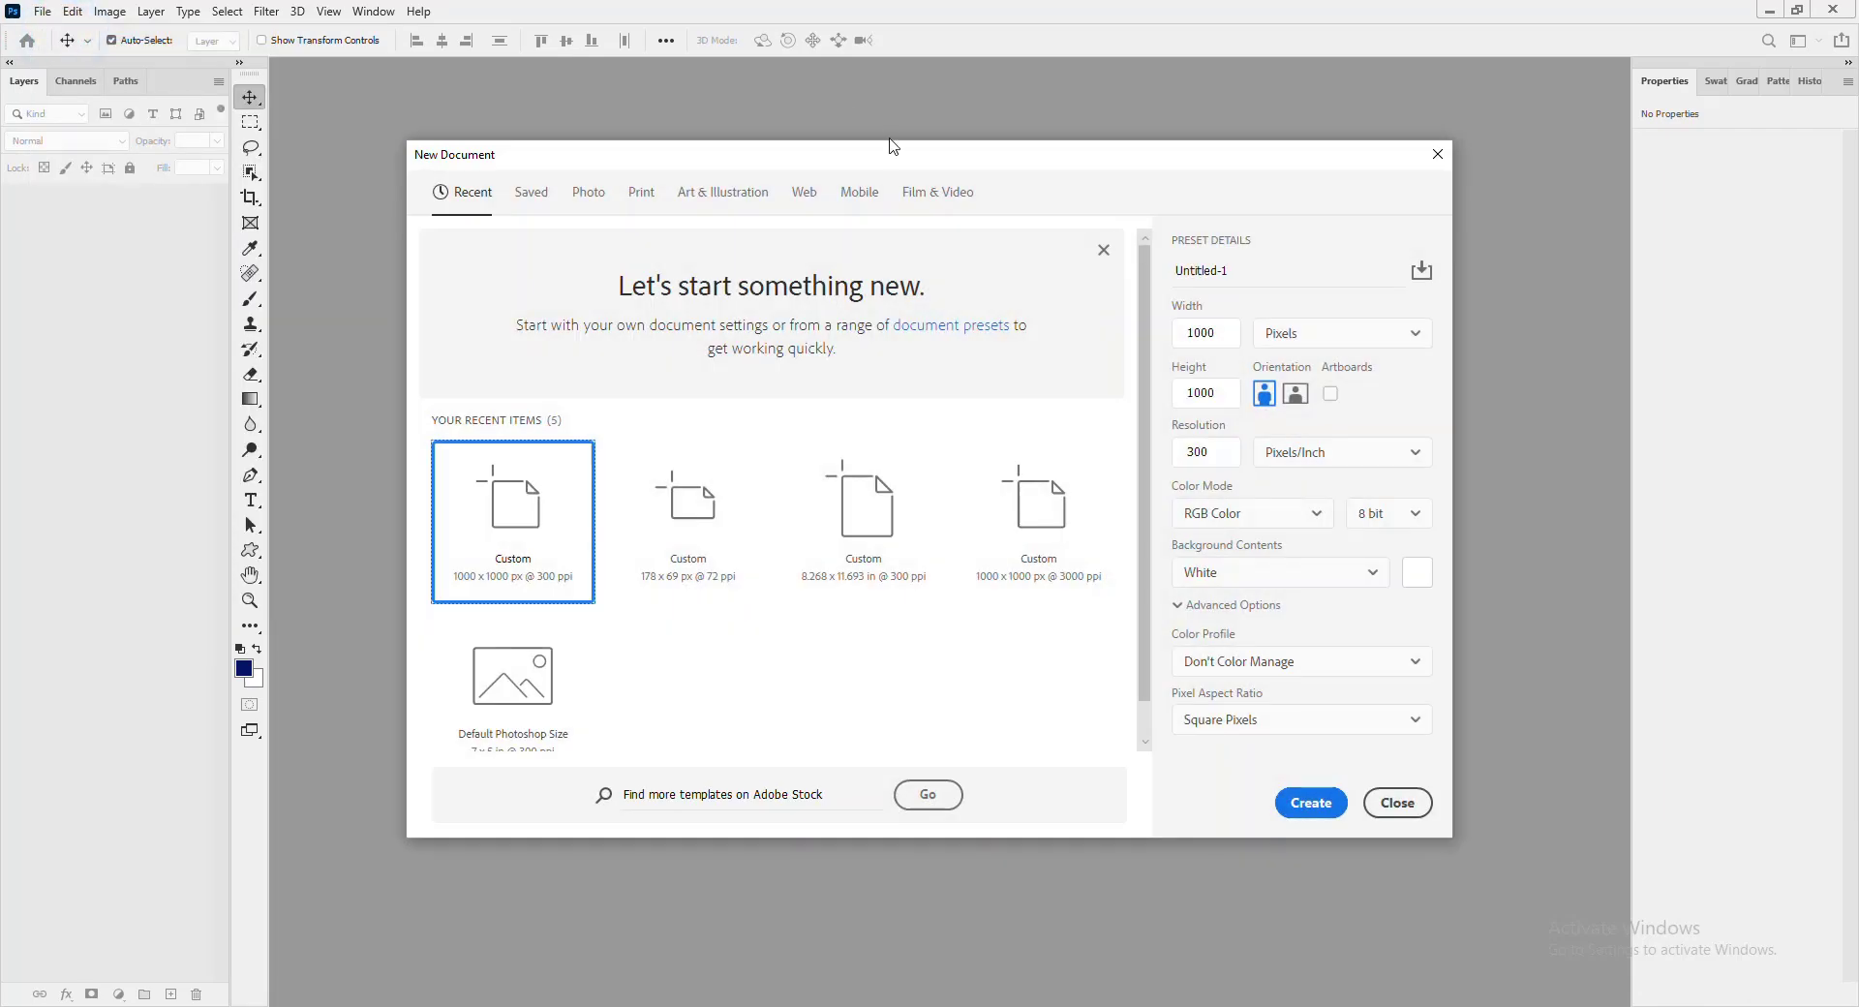
drag(905, 156, 904, 156)
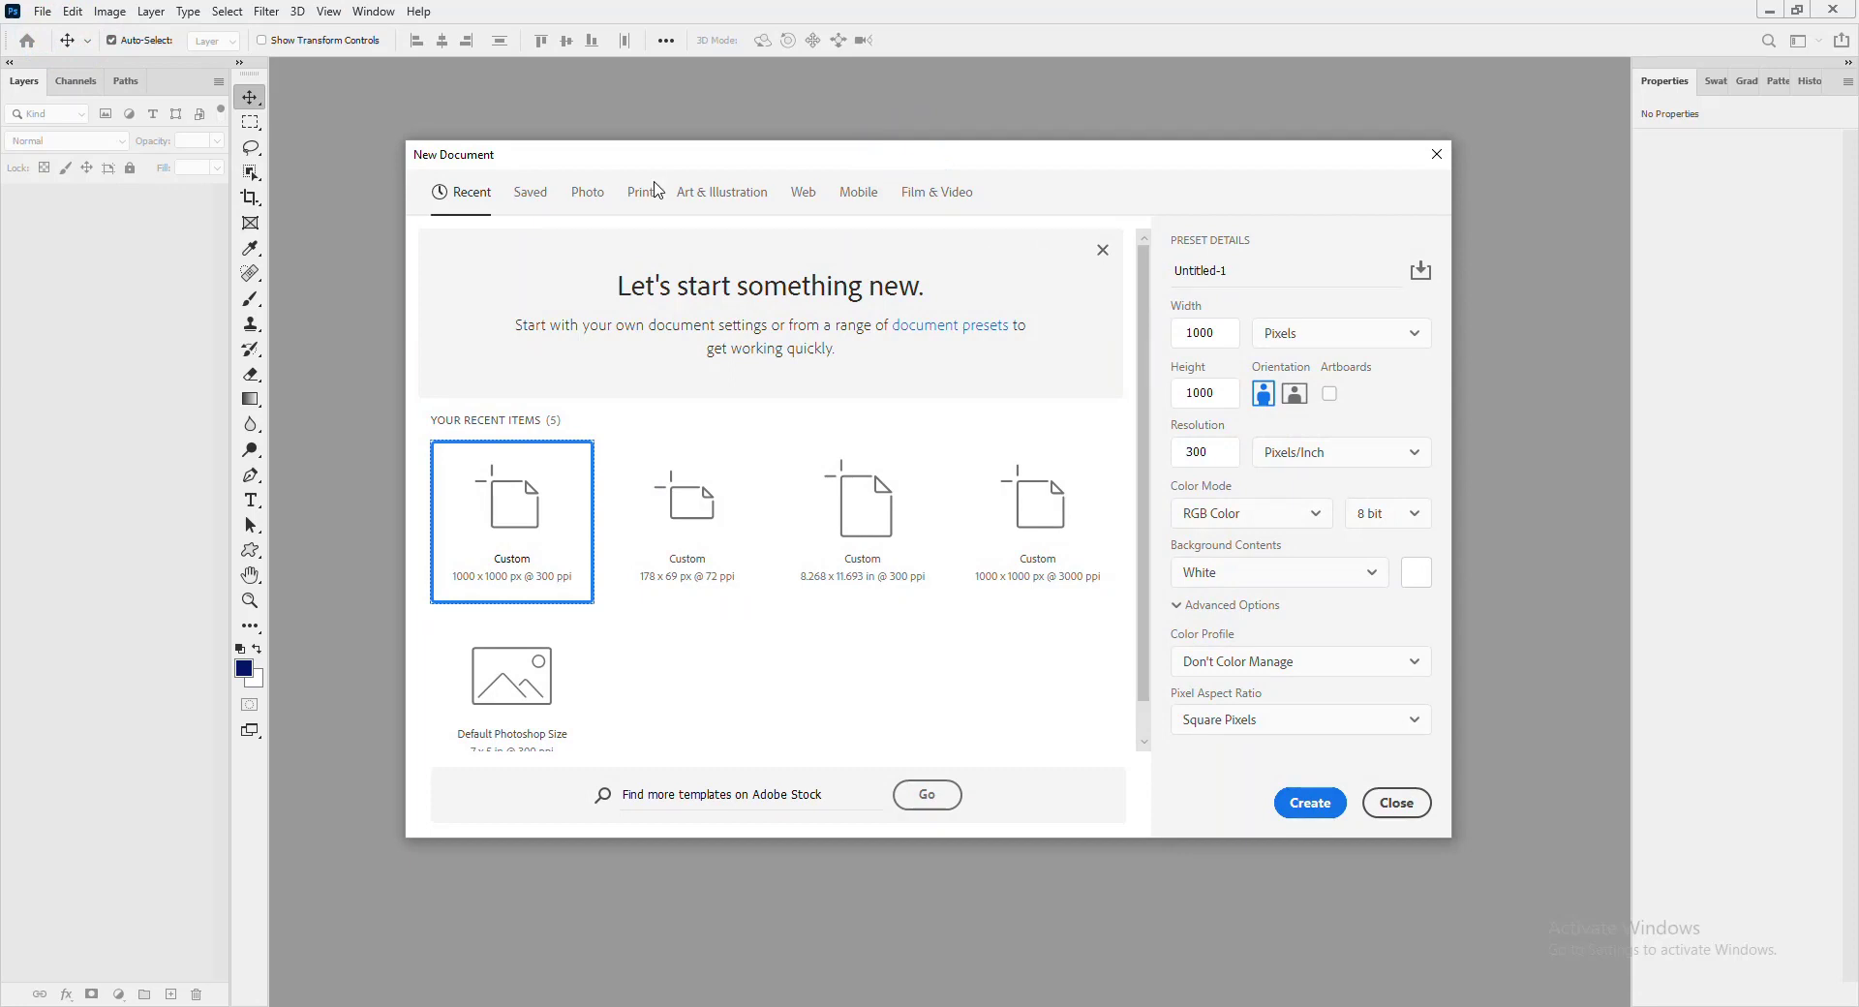
- Choose the A4 print preset for the new document, with landscape orientation and inches as the unit
click(633, 206)
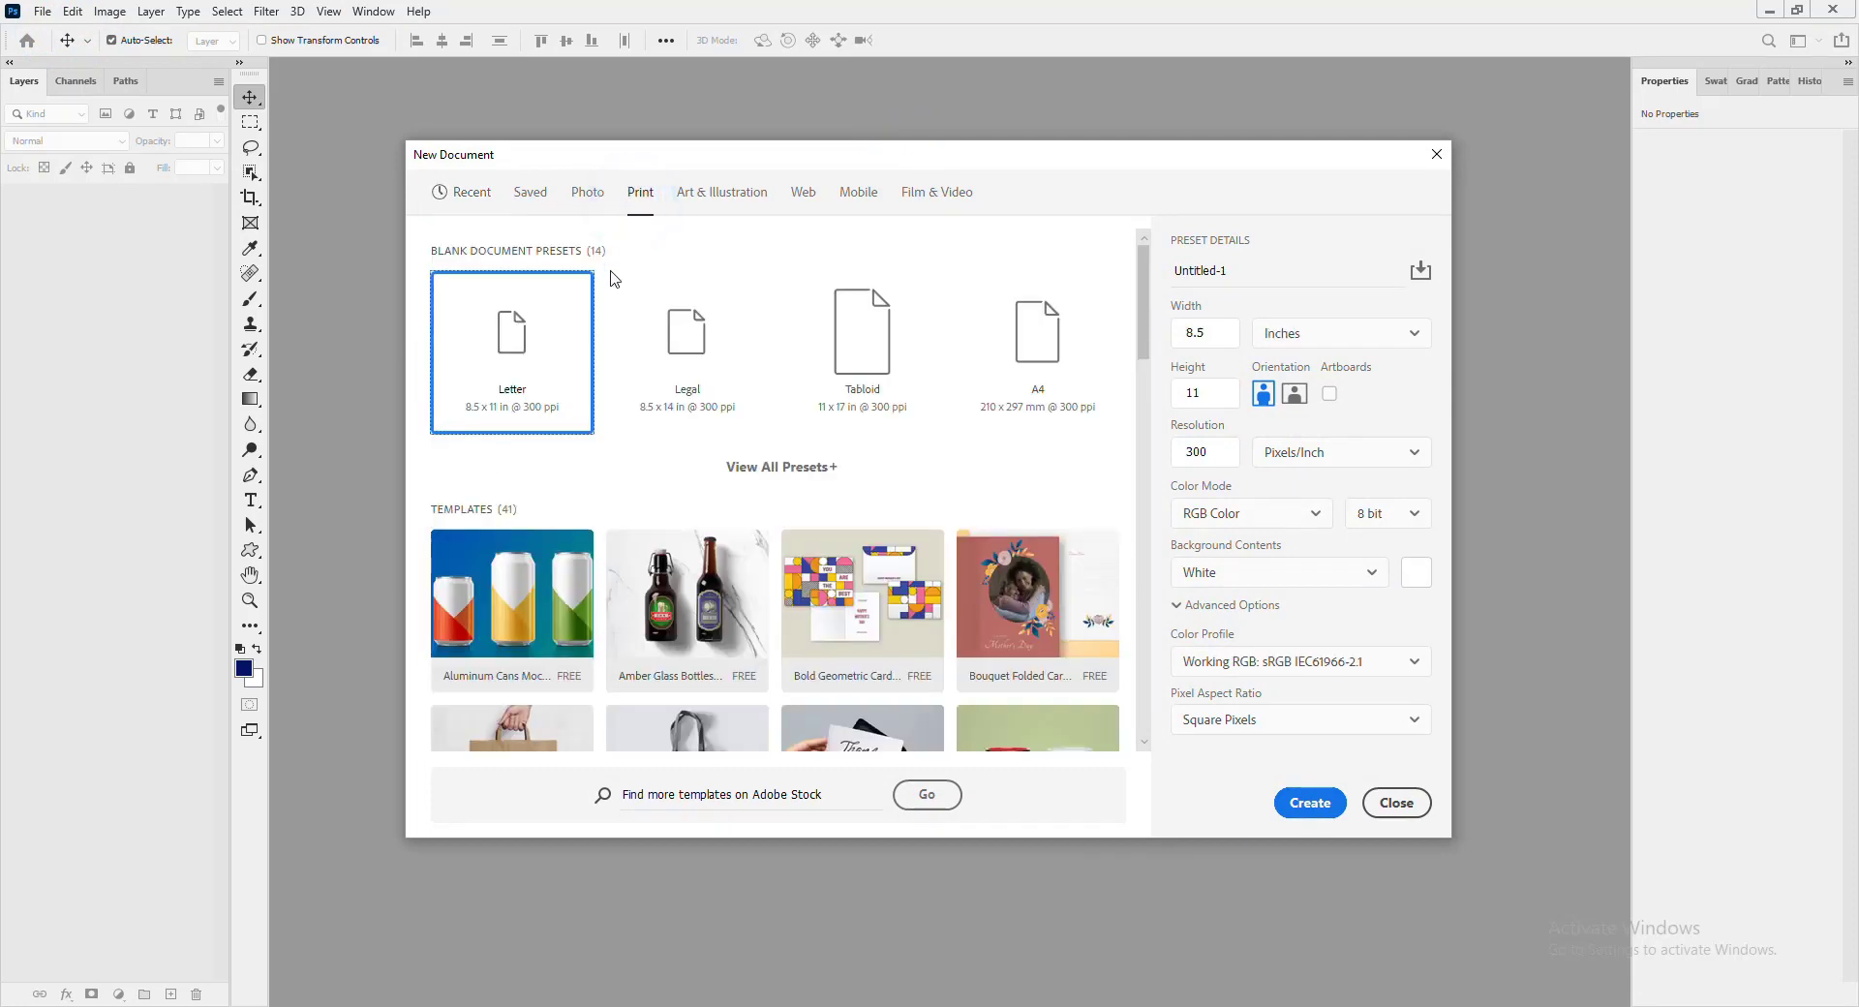
click(780, 466)
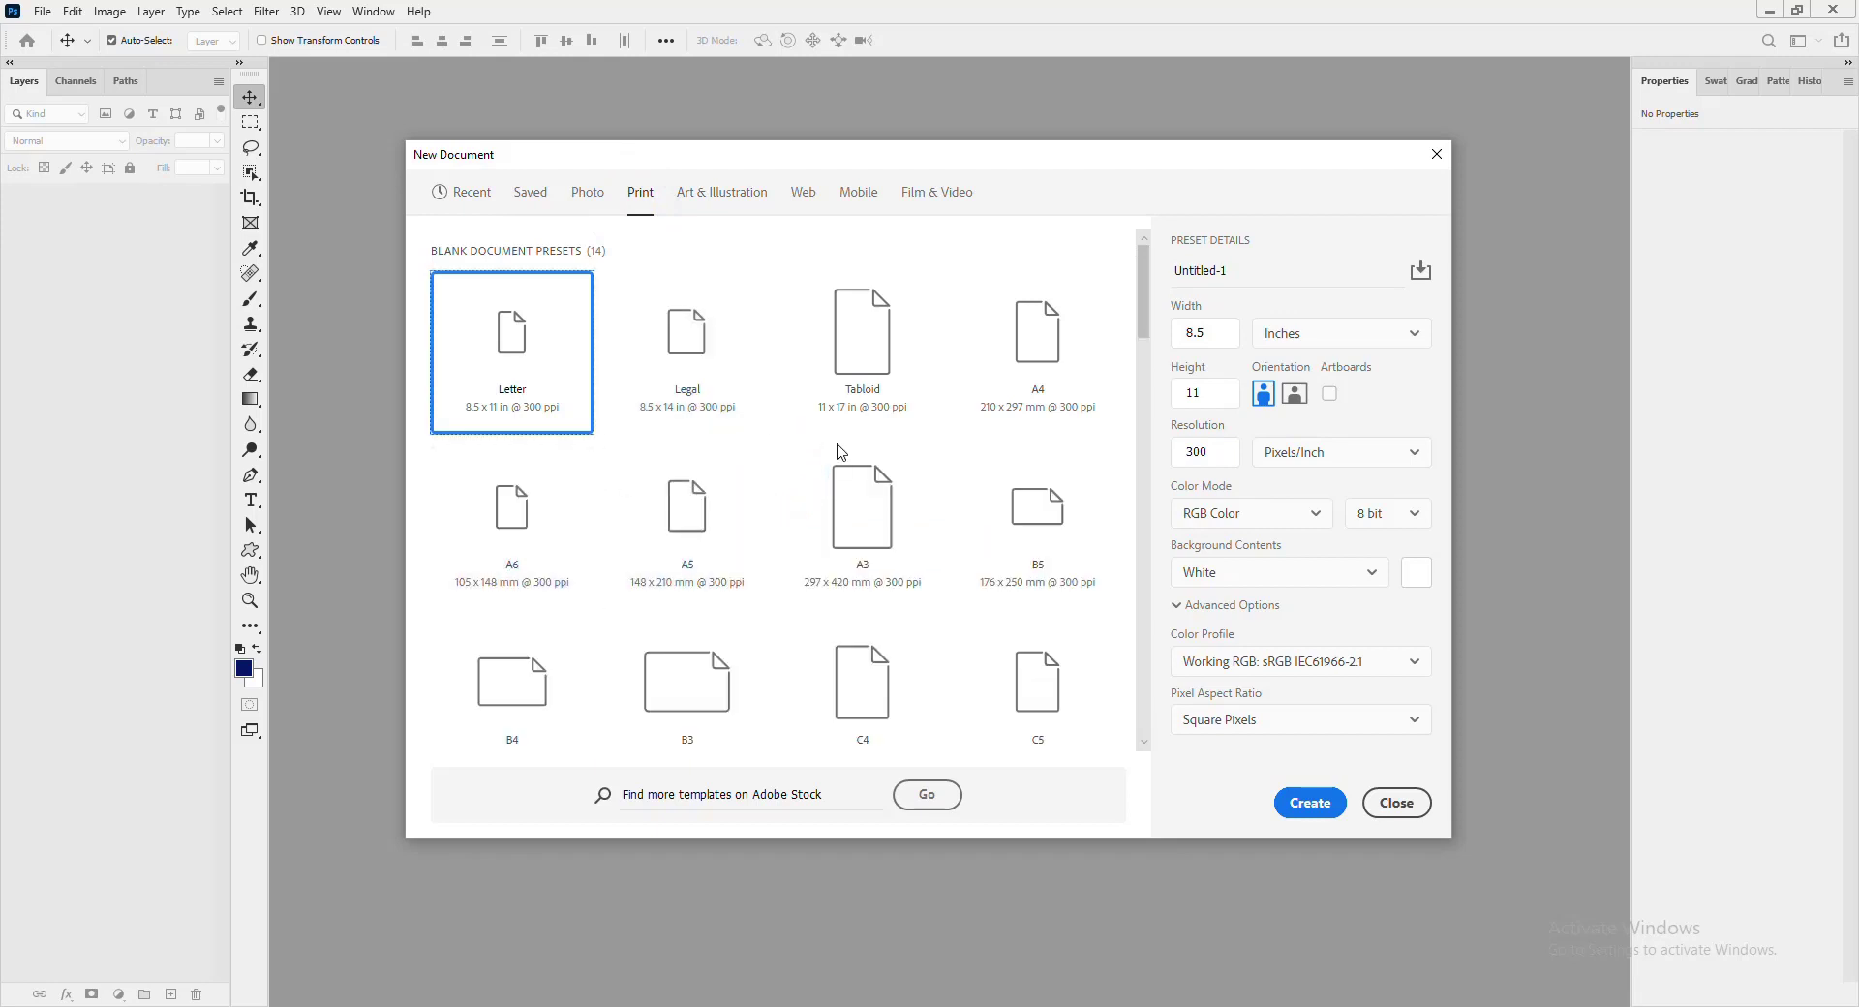
click(1052, 341)
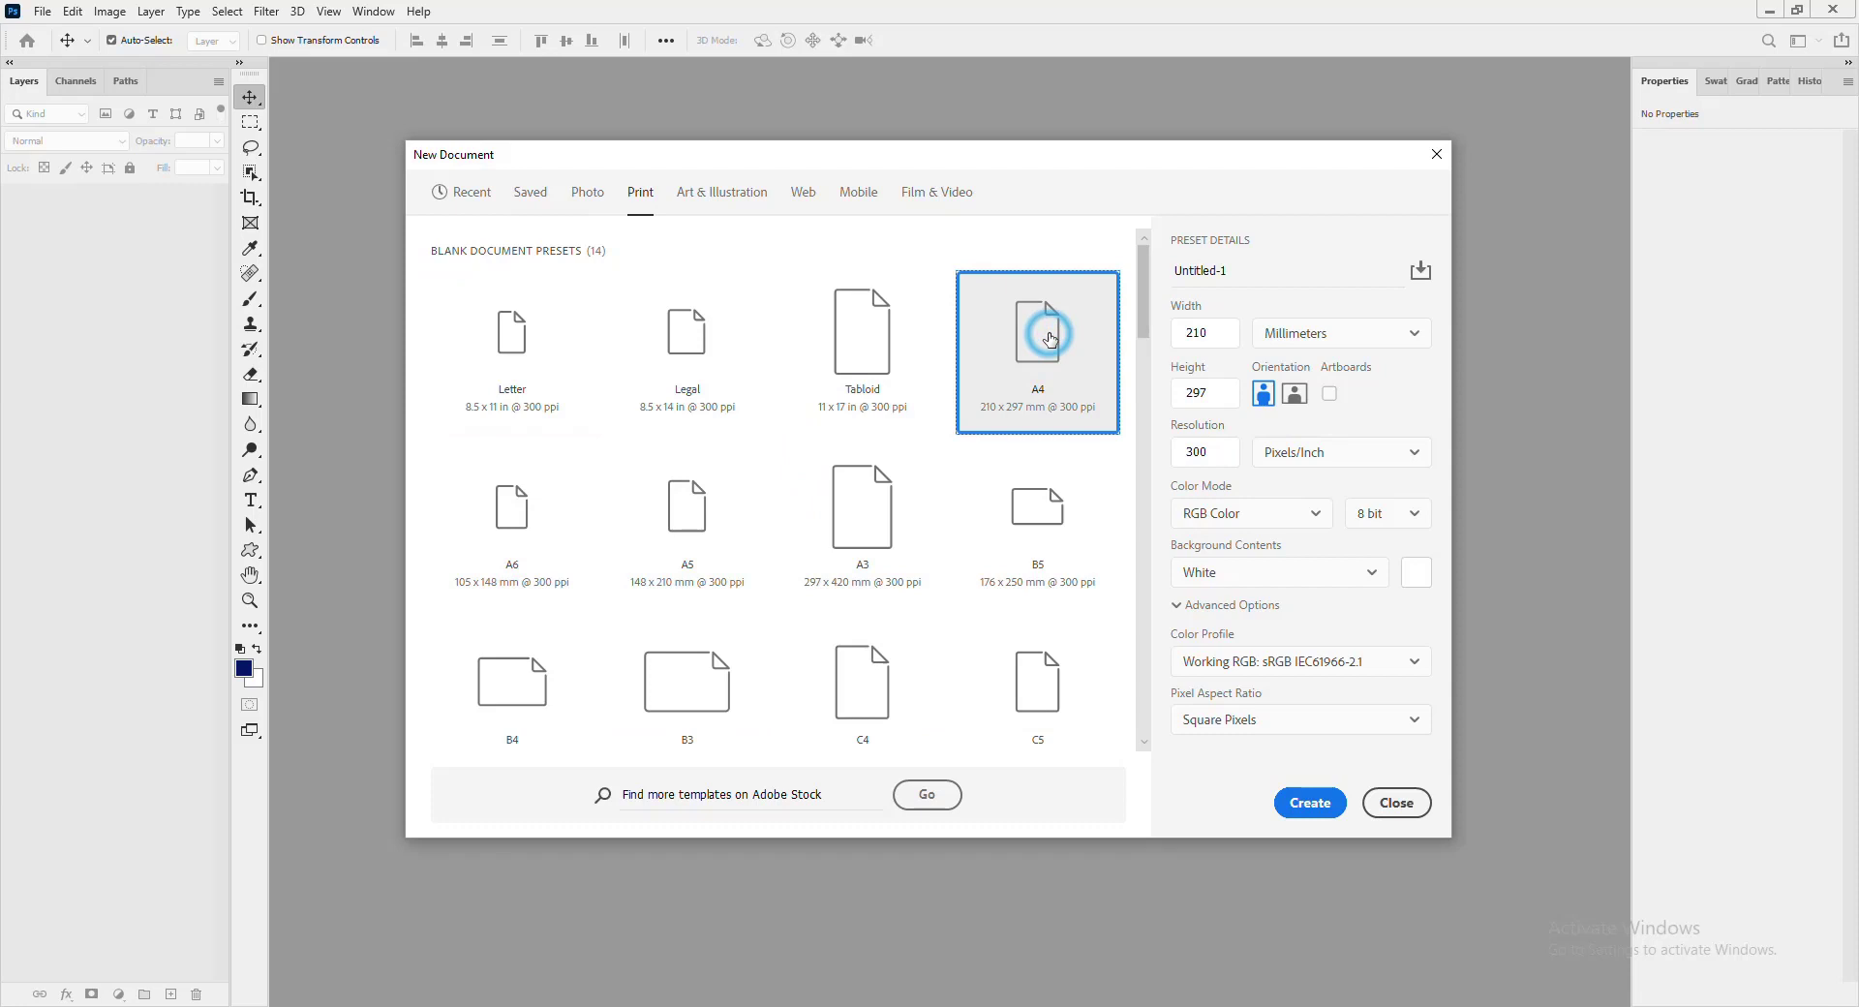
click(1297, 393)
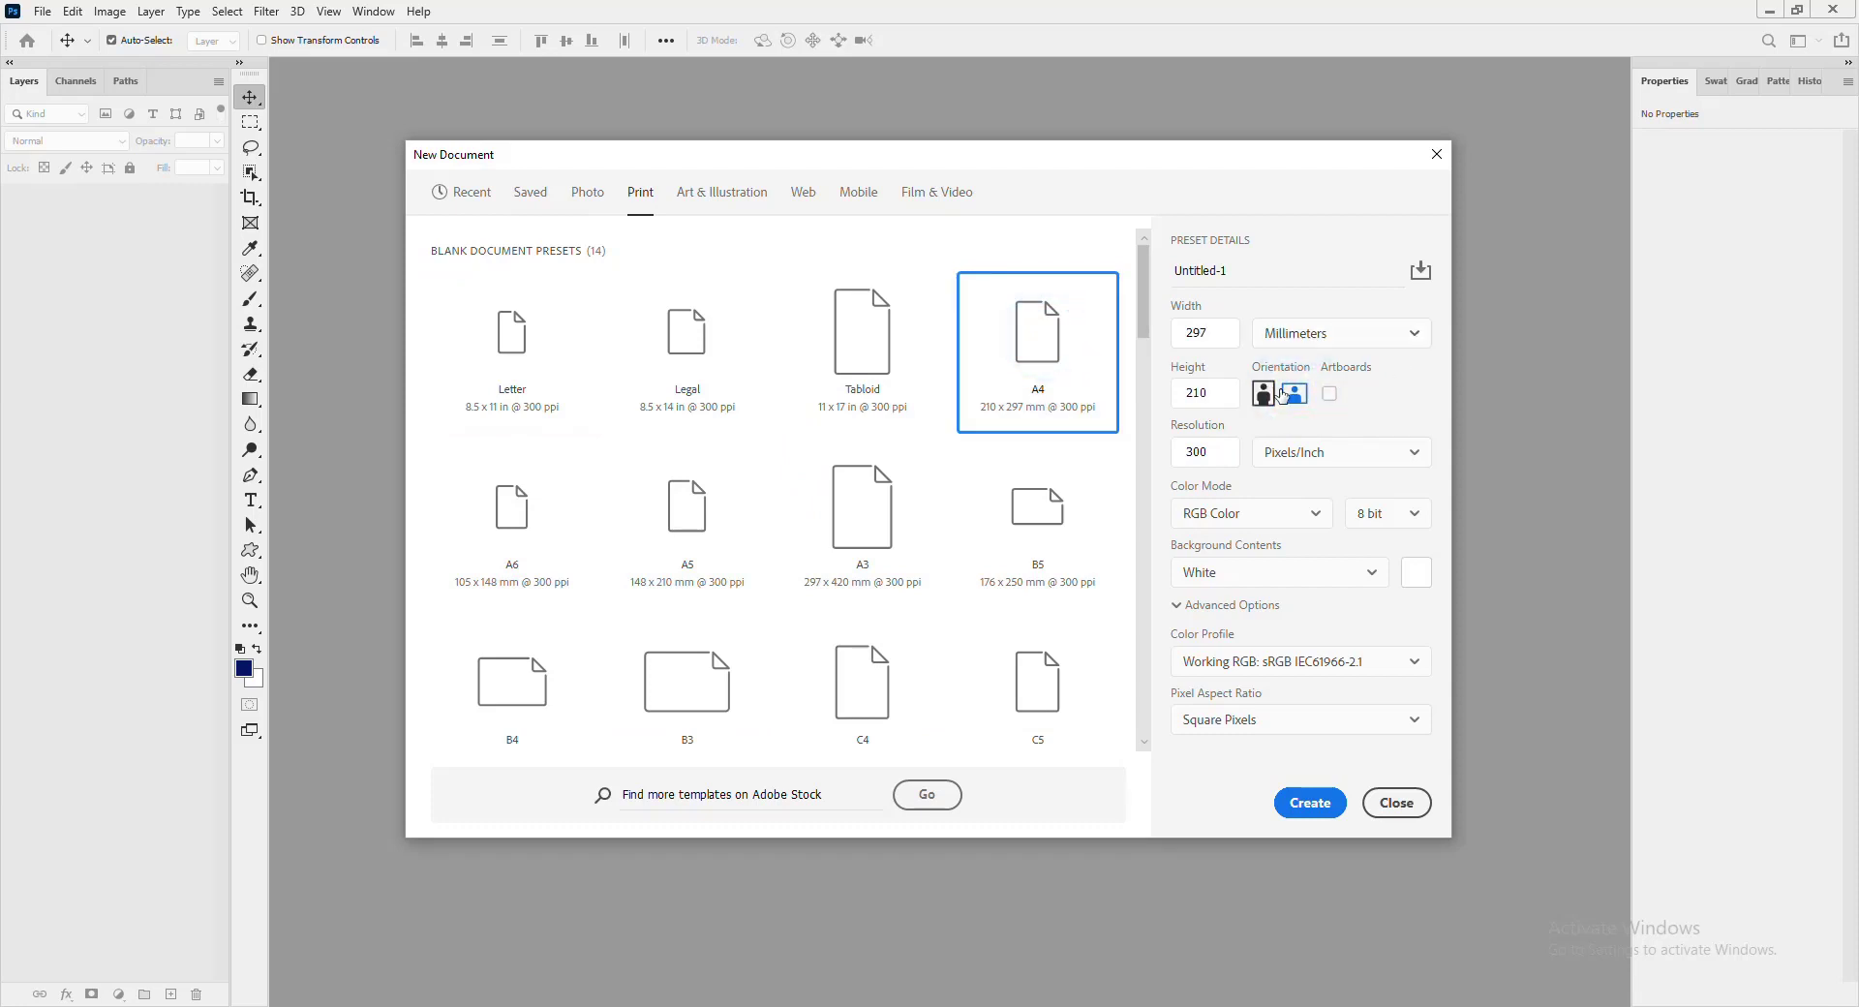
click(1415, 343)
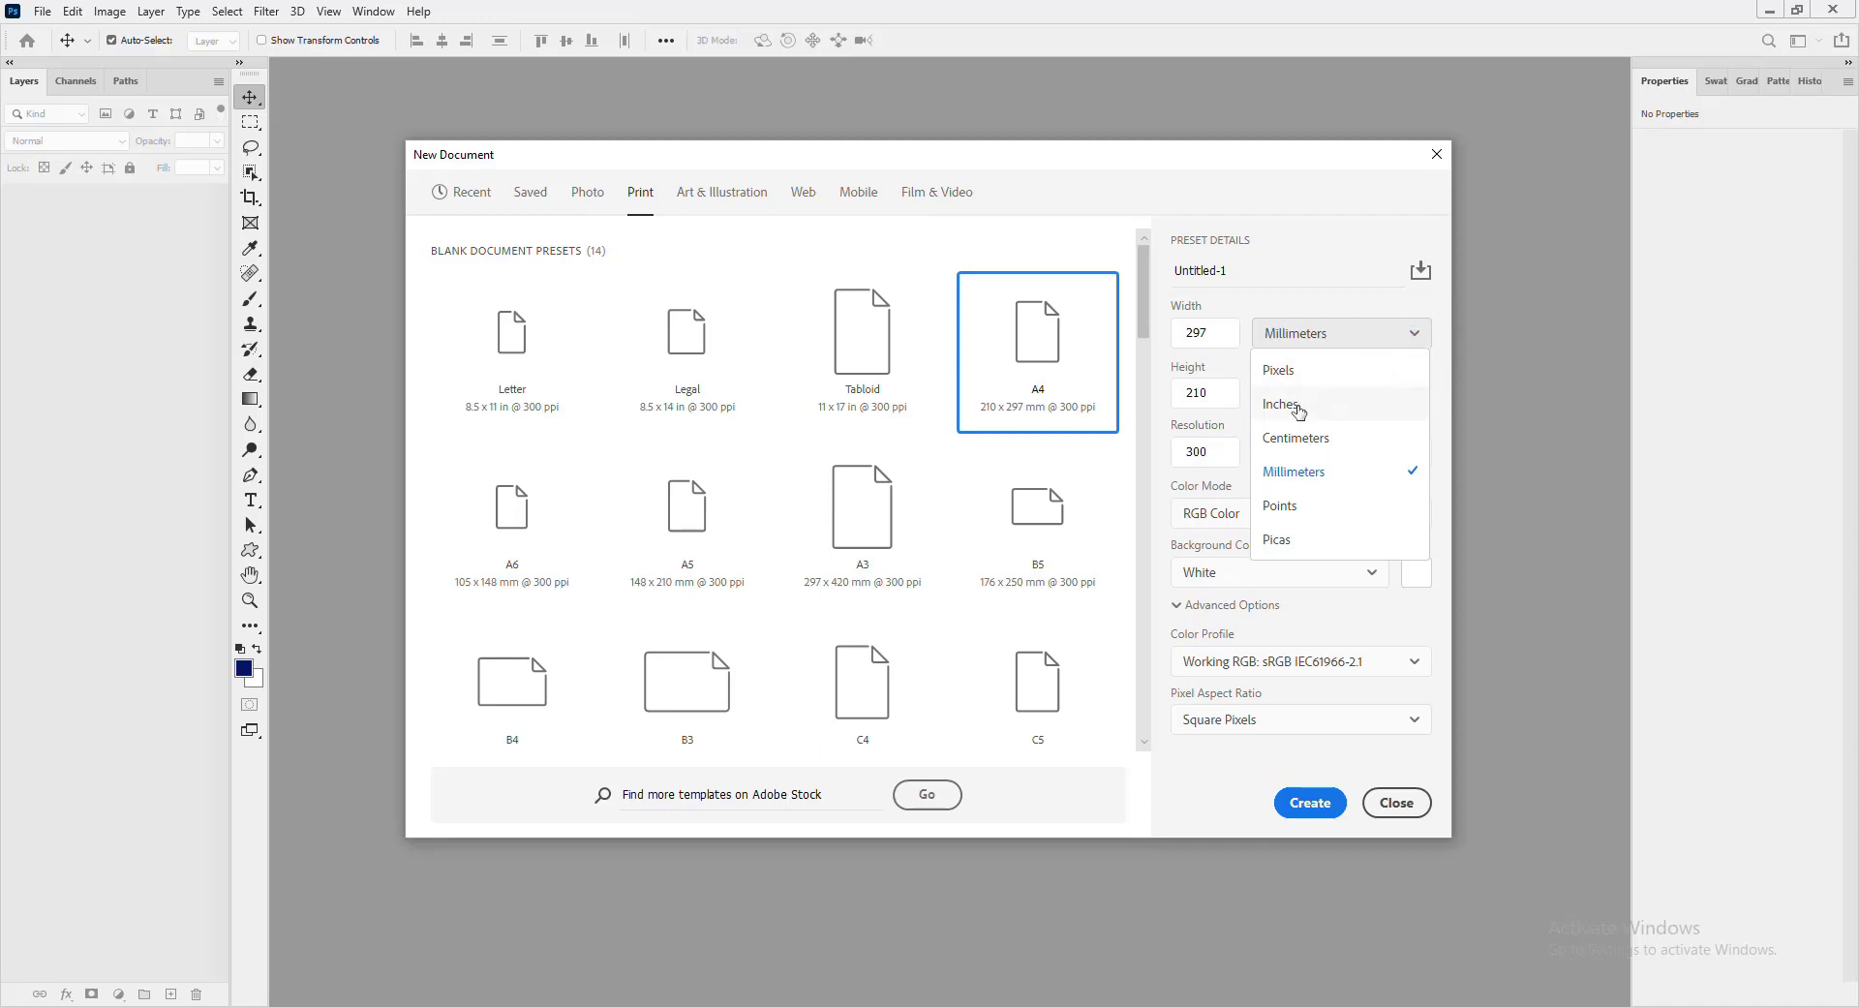
click(1300, 413)
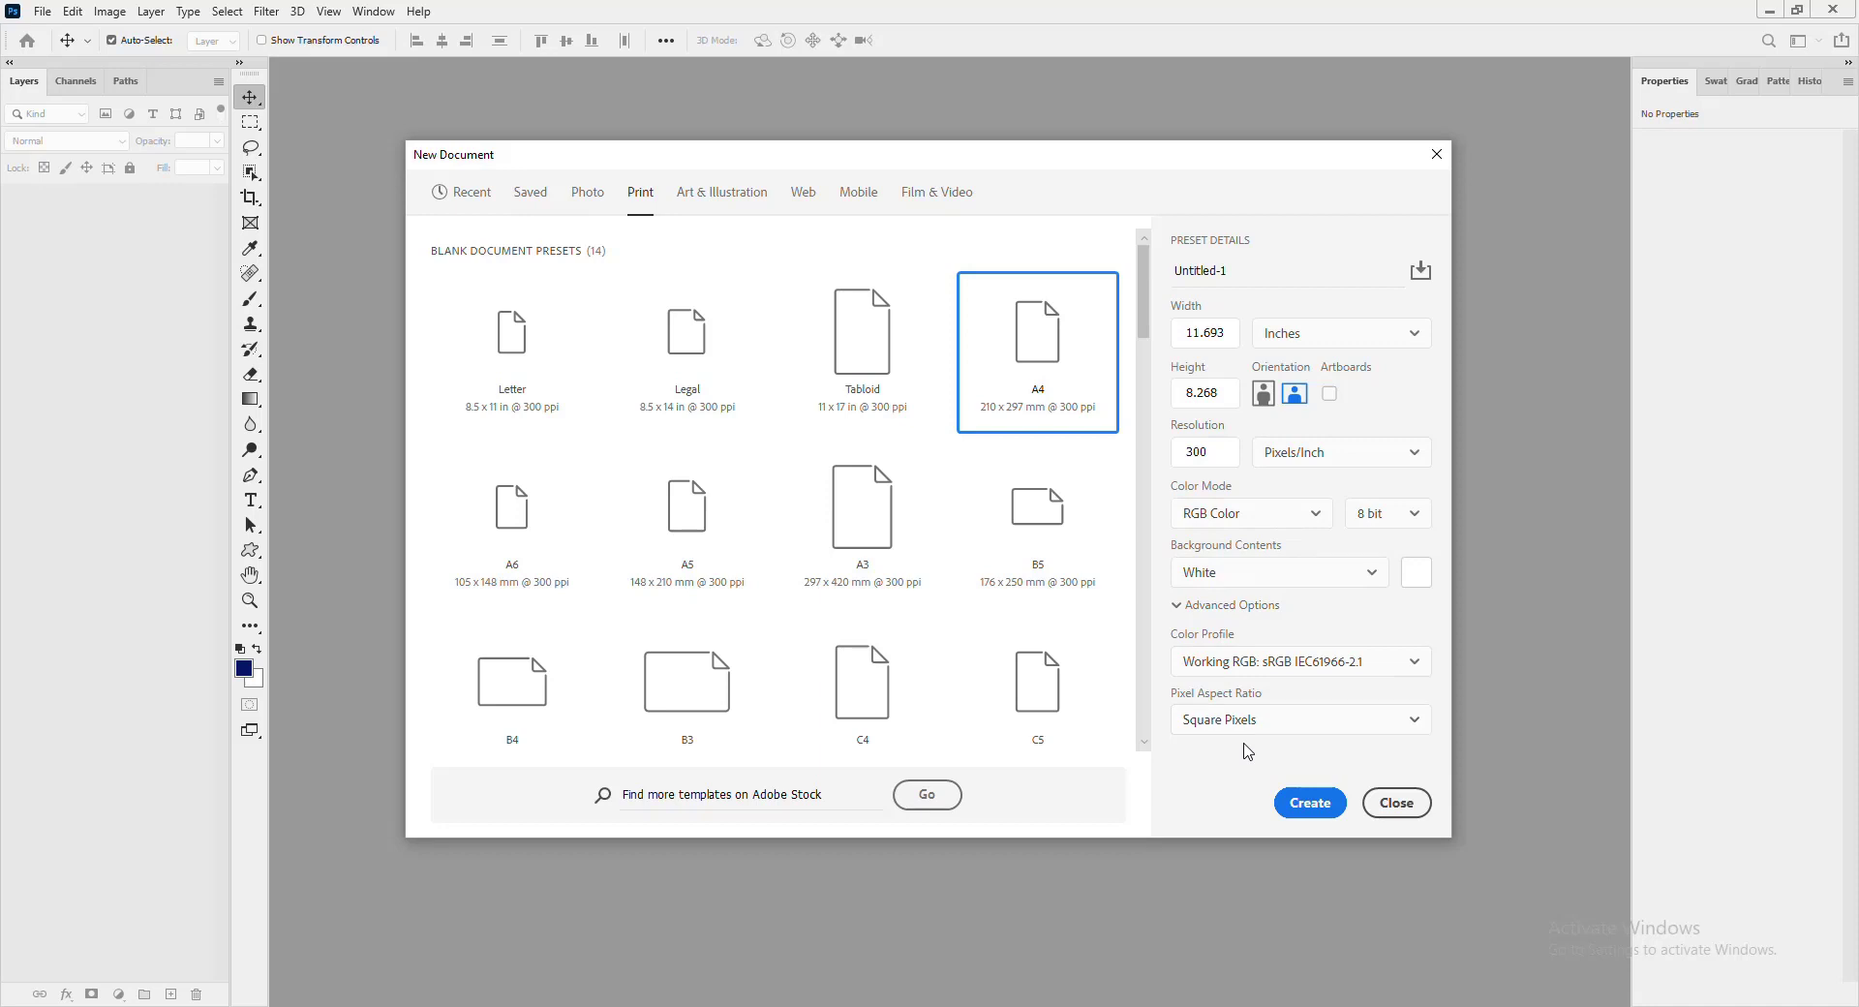
- Name the new document "Brushes How To" and create it
click(1284, 269)
text(Brushes How To)
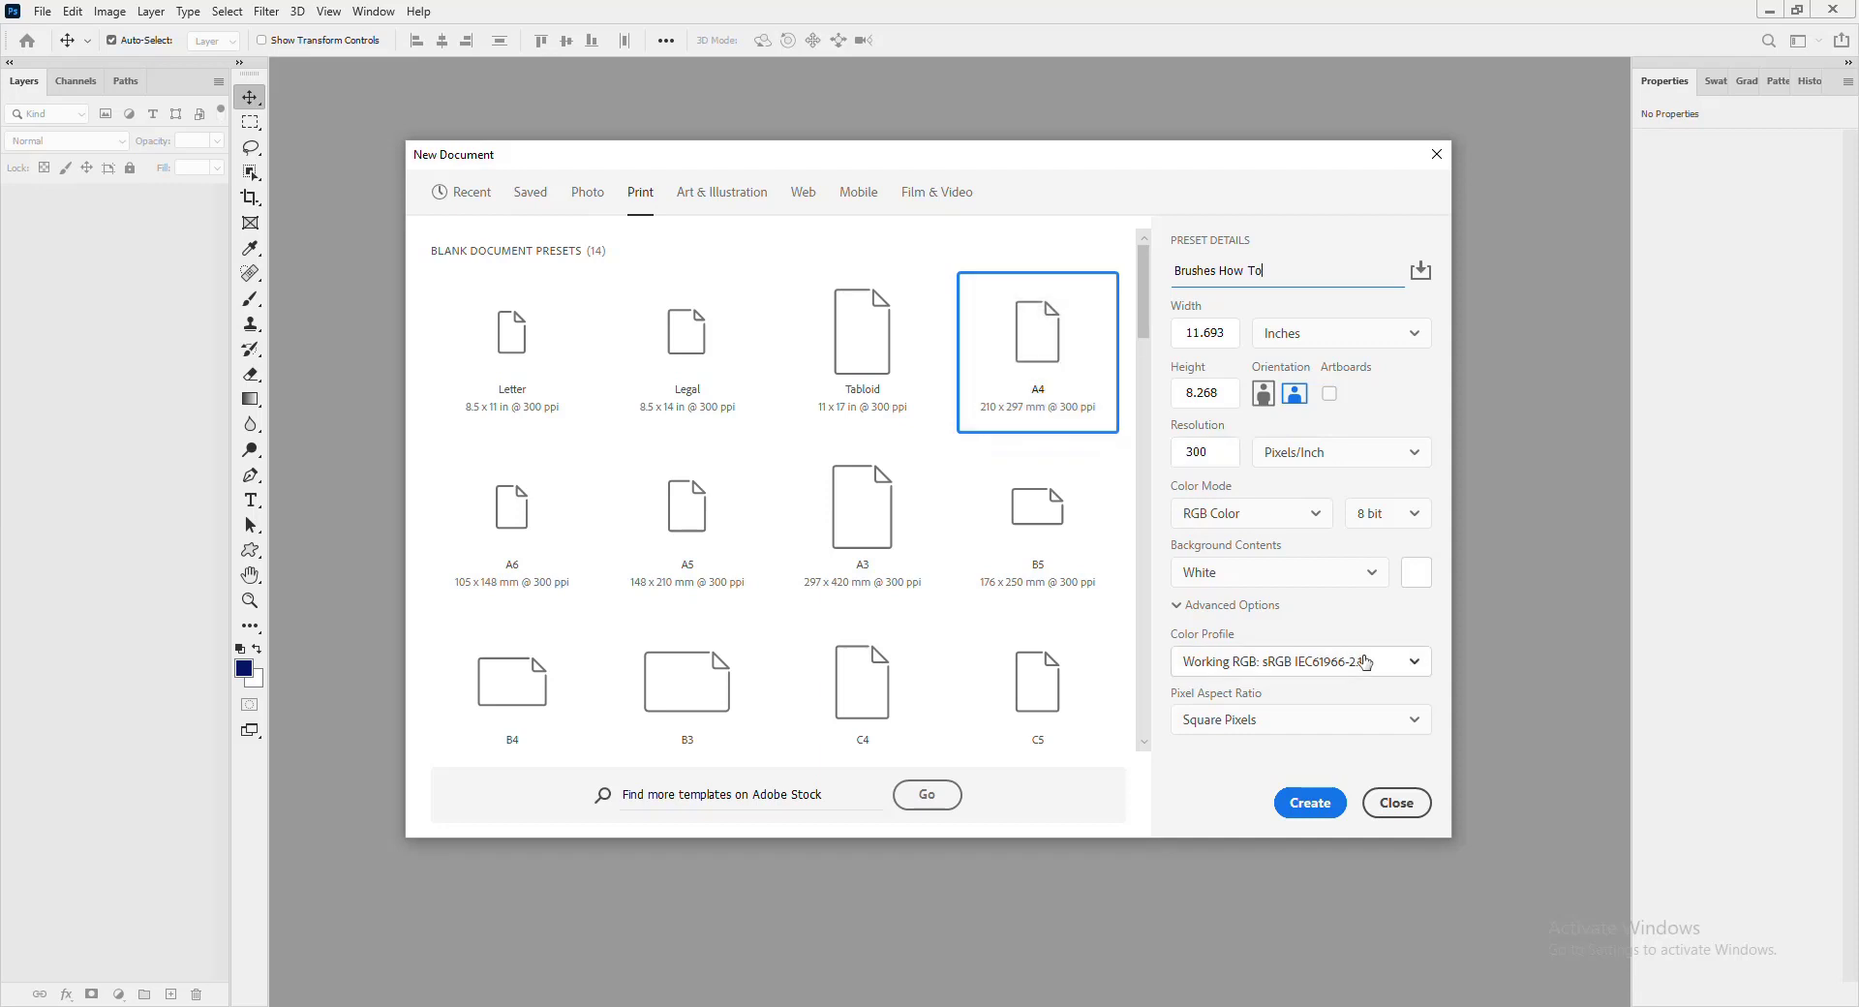
click(1317, 807)
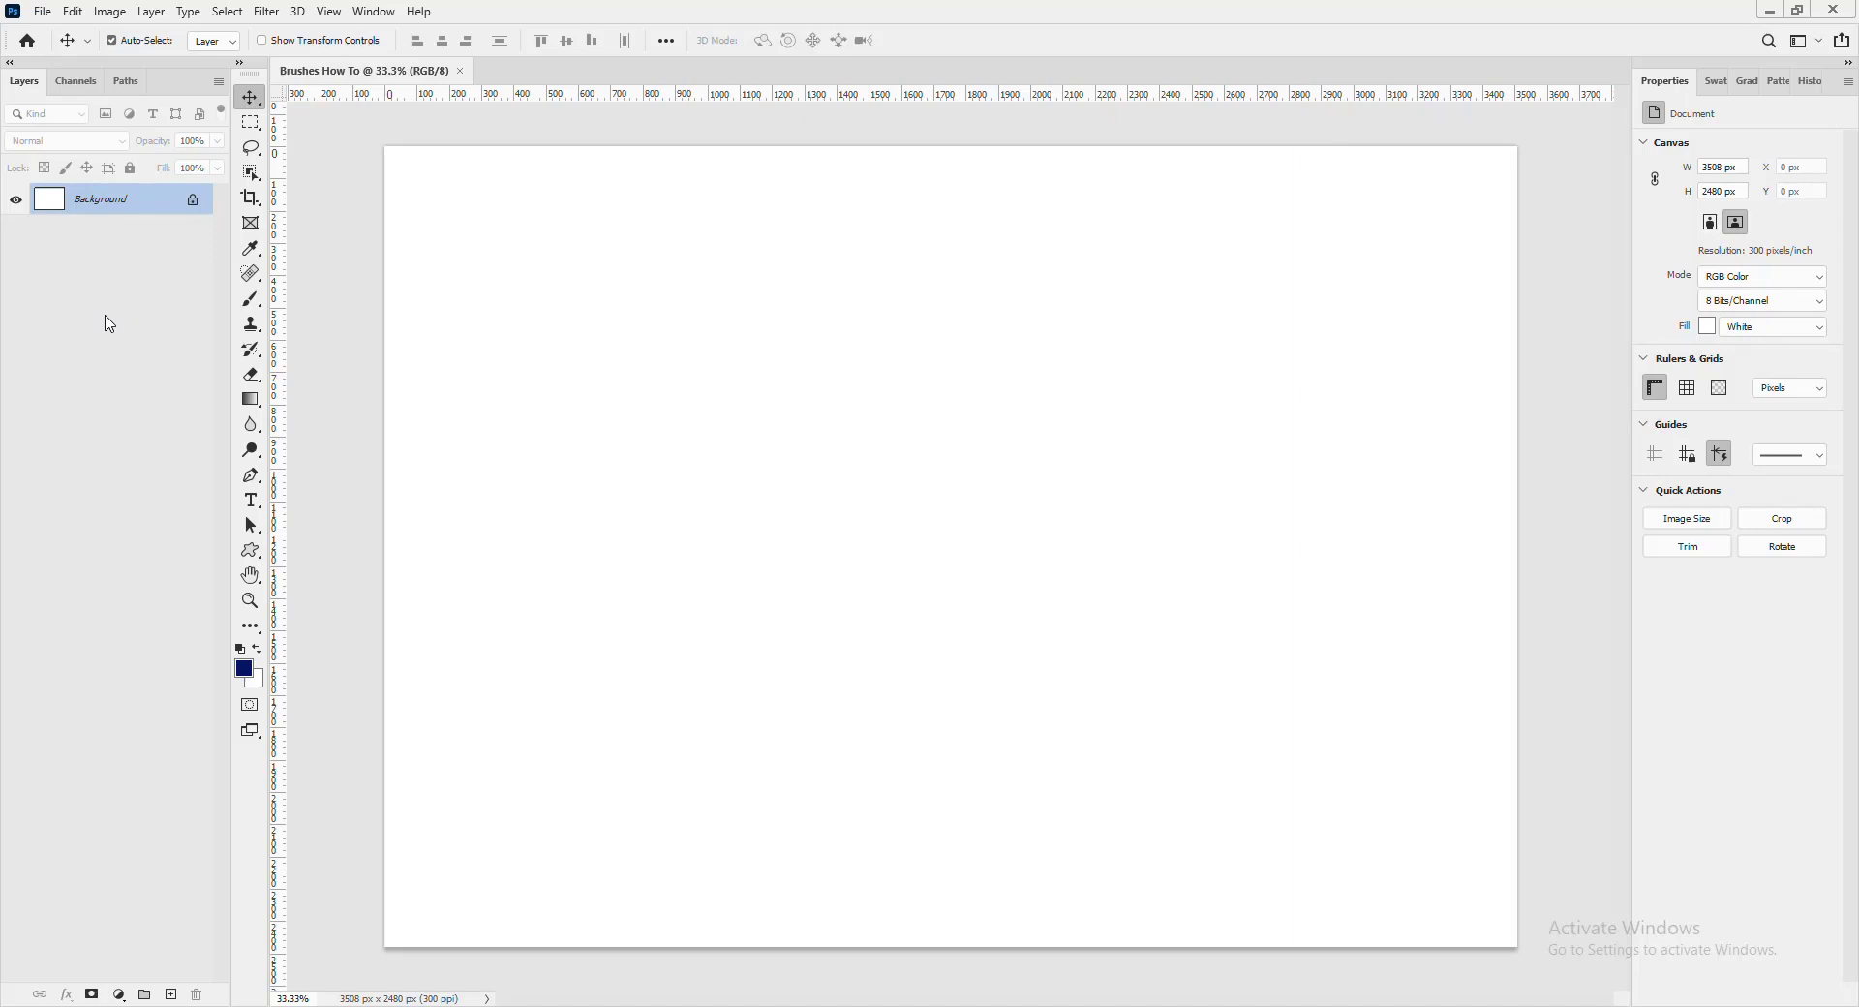
- Review the color theme in the Interface preferences and keep the current settings
click(73, 11)
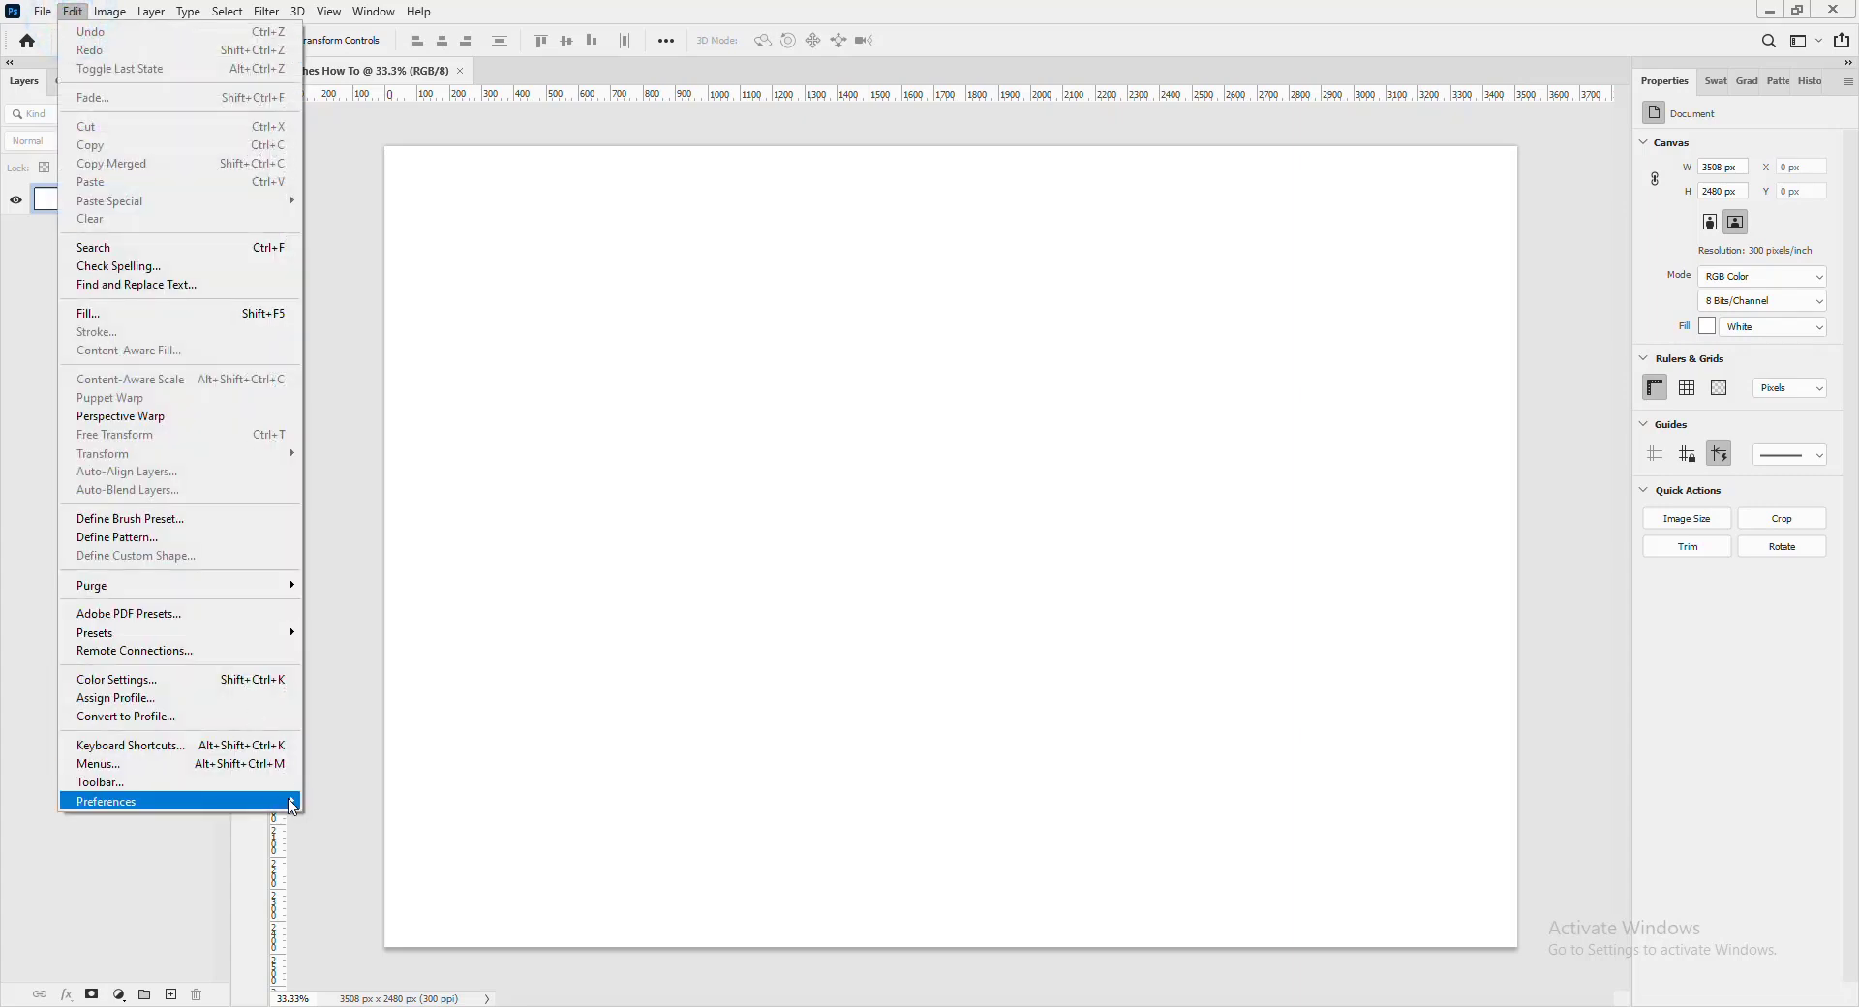
mouse_move(287, 801)
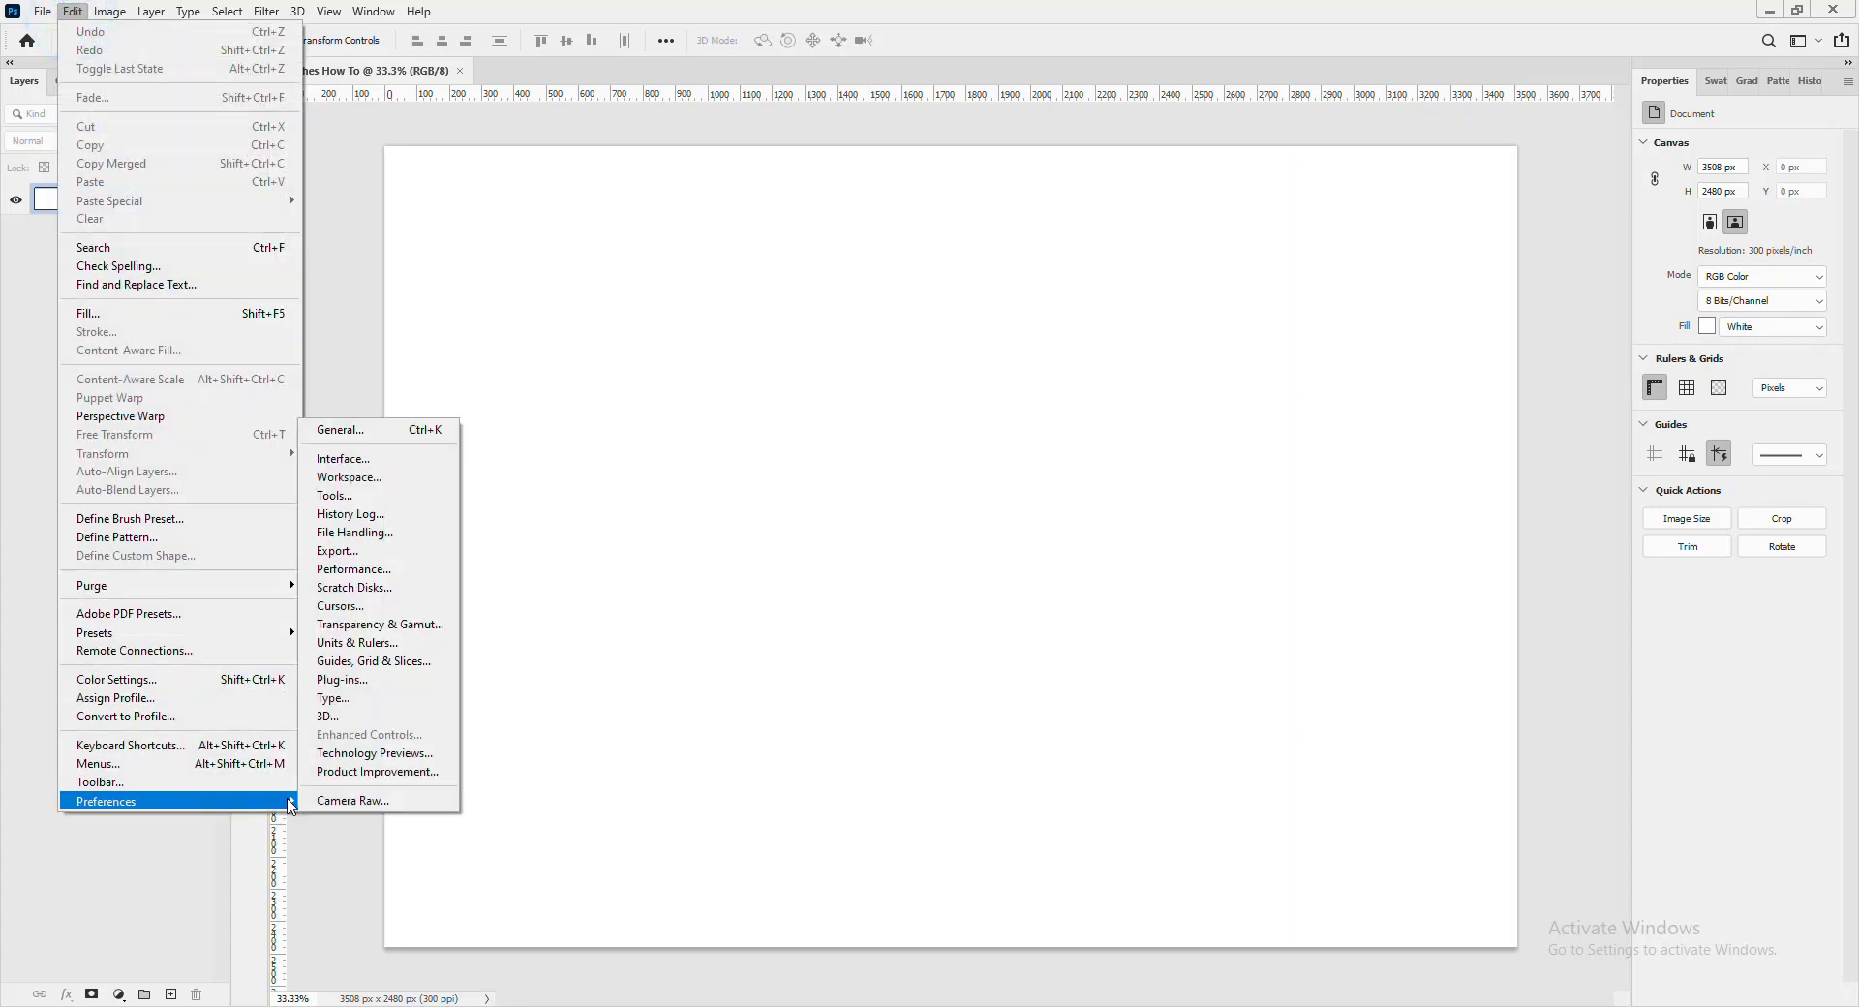
click(403, 459)
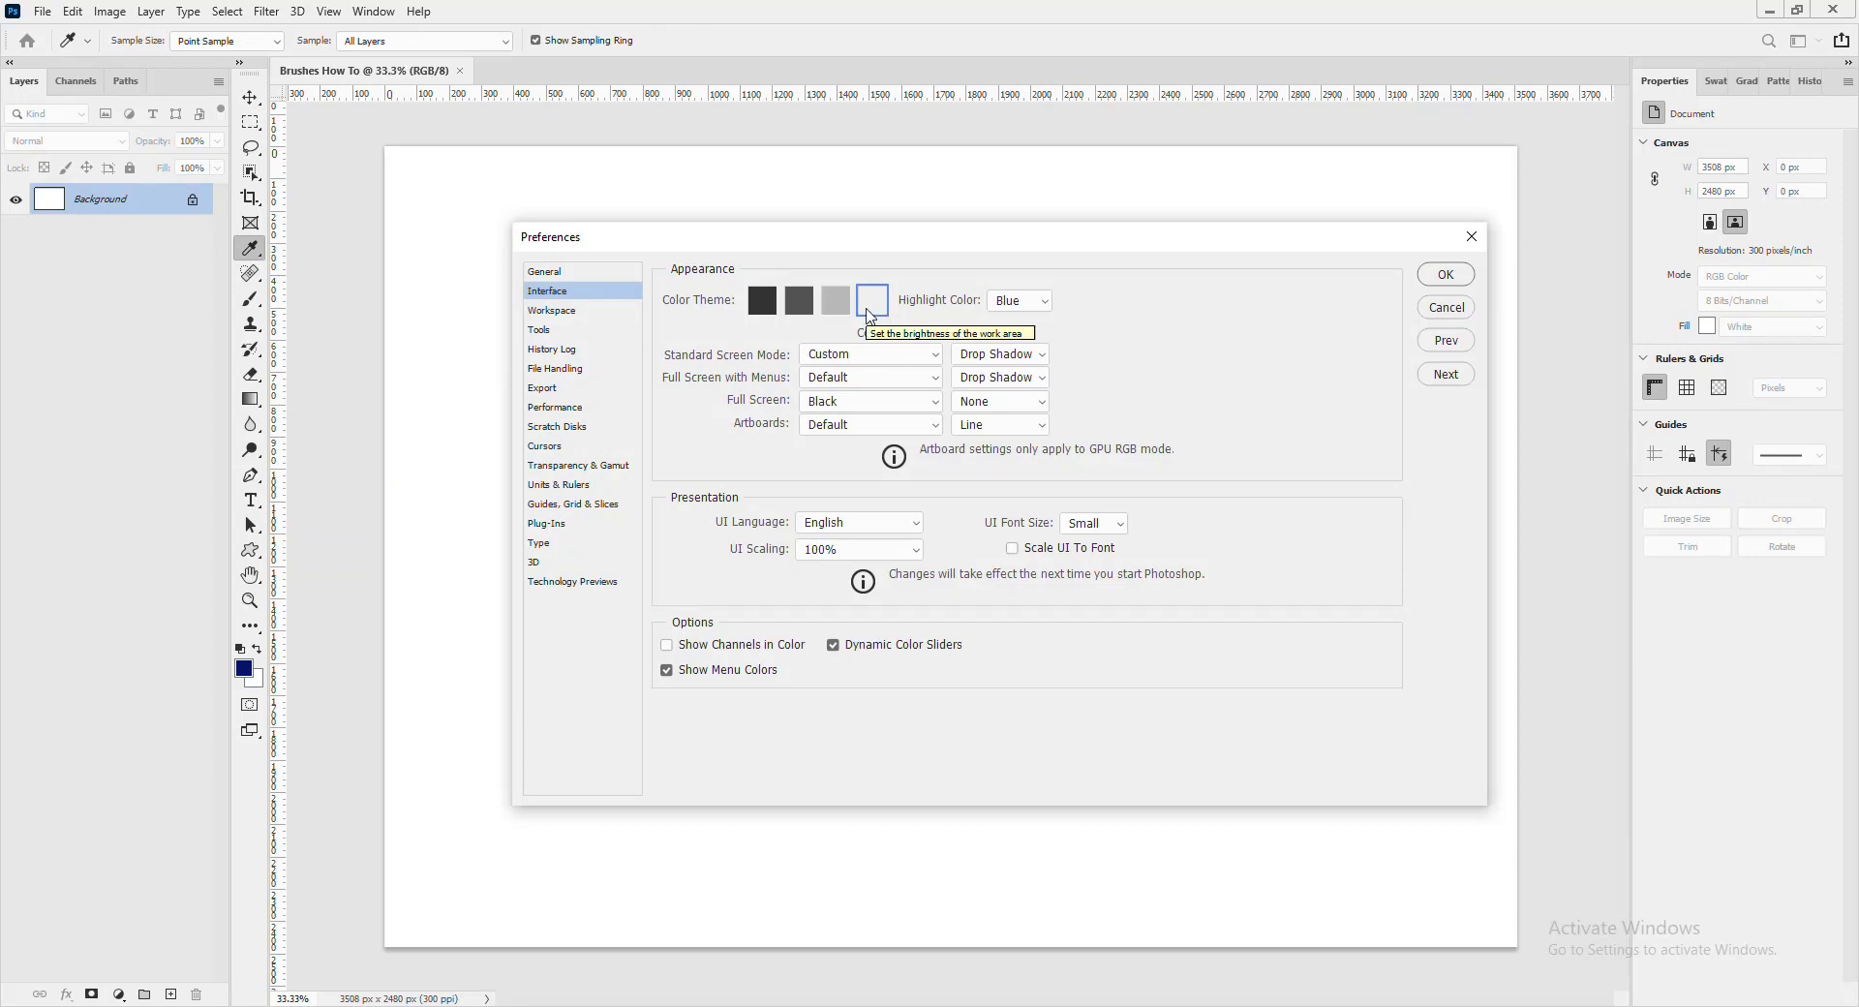
click(1452, 274)
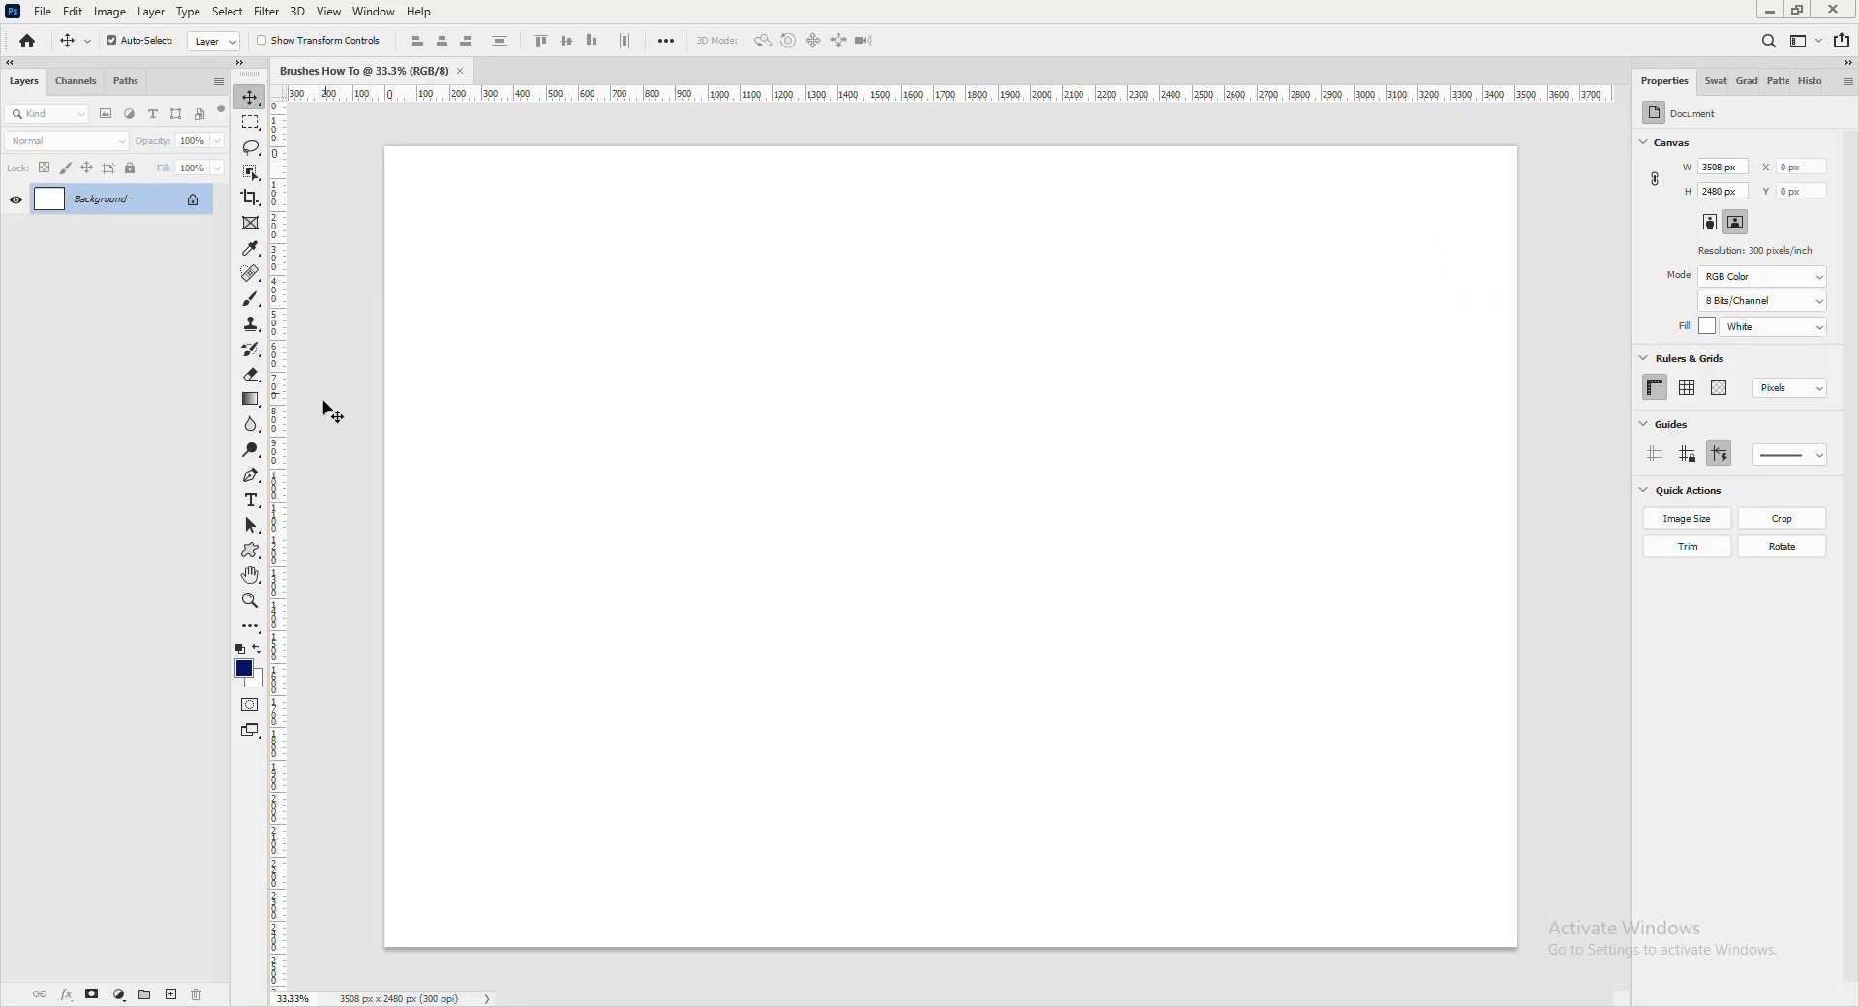
- Check the custom color used for the area surrounding the canvas and keep it
right_click(317, 313)
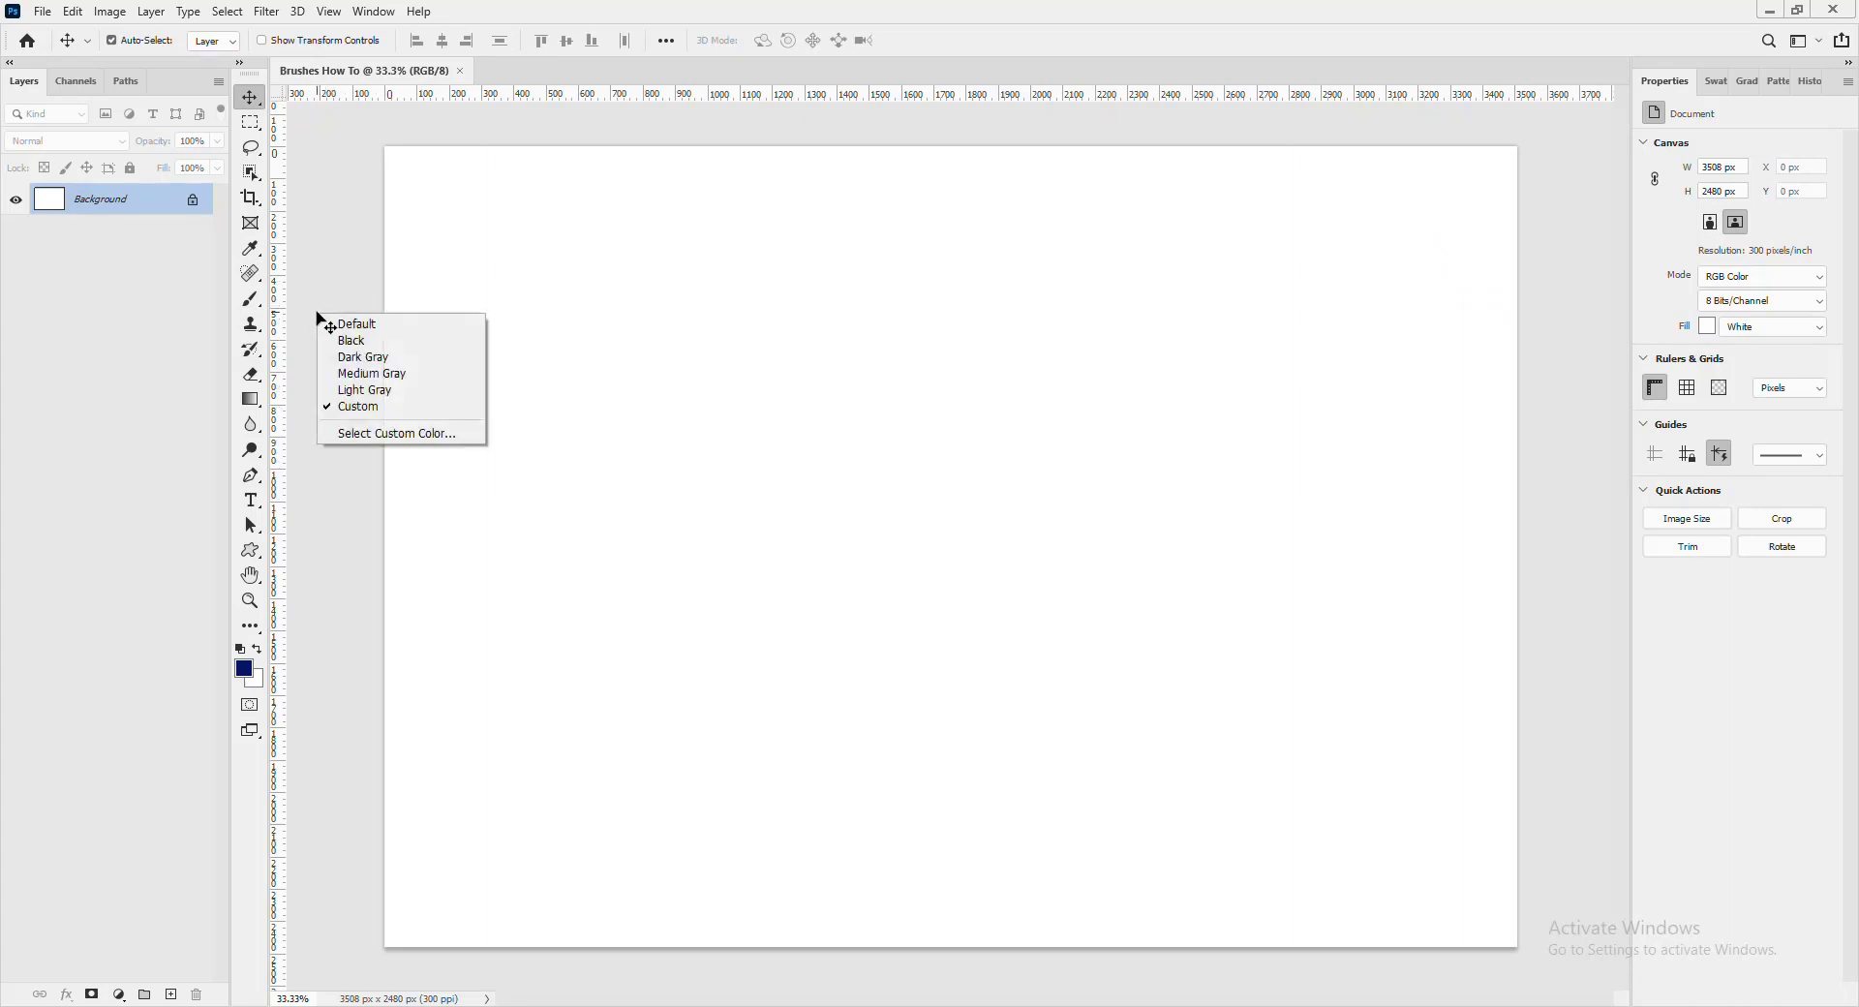
click(356, 435)
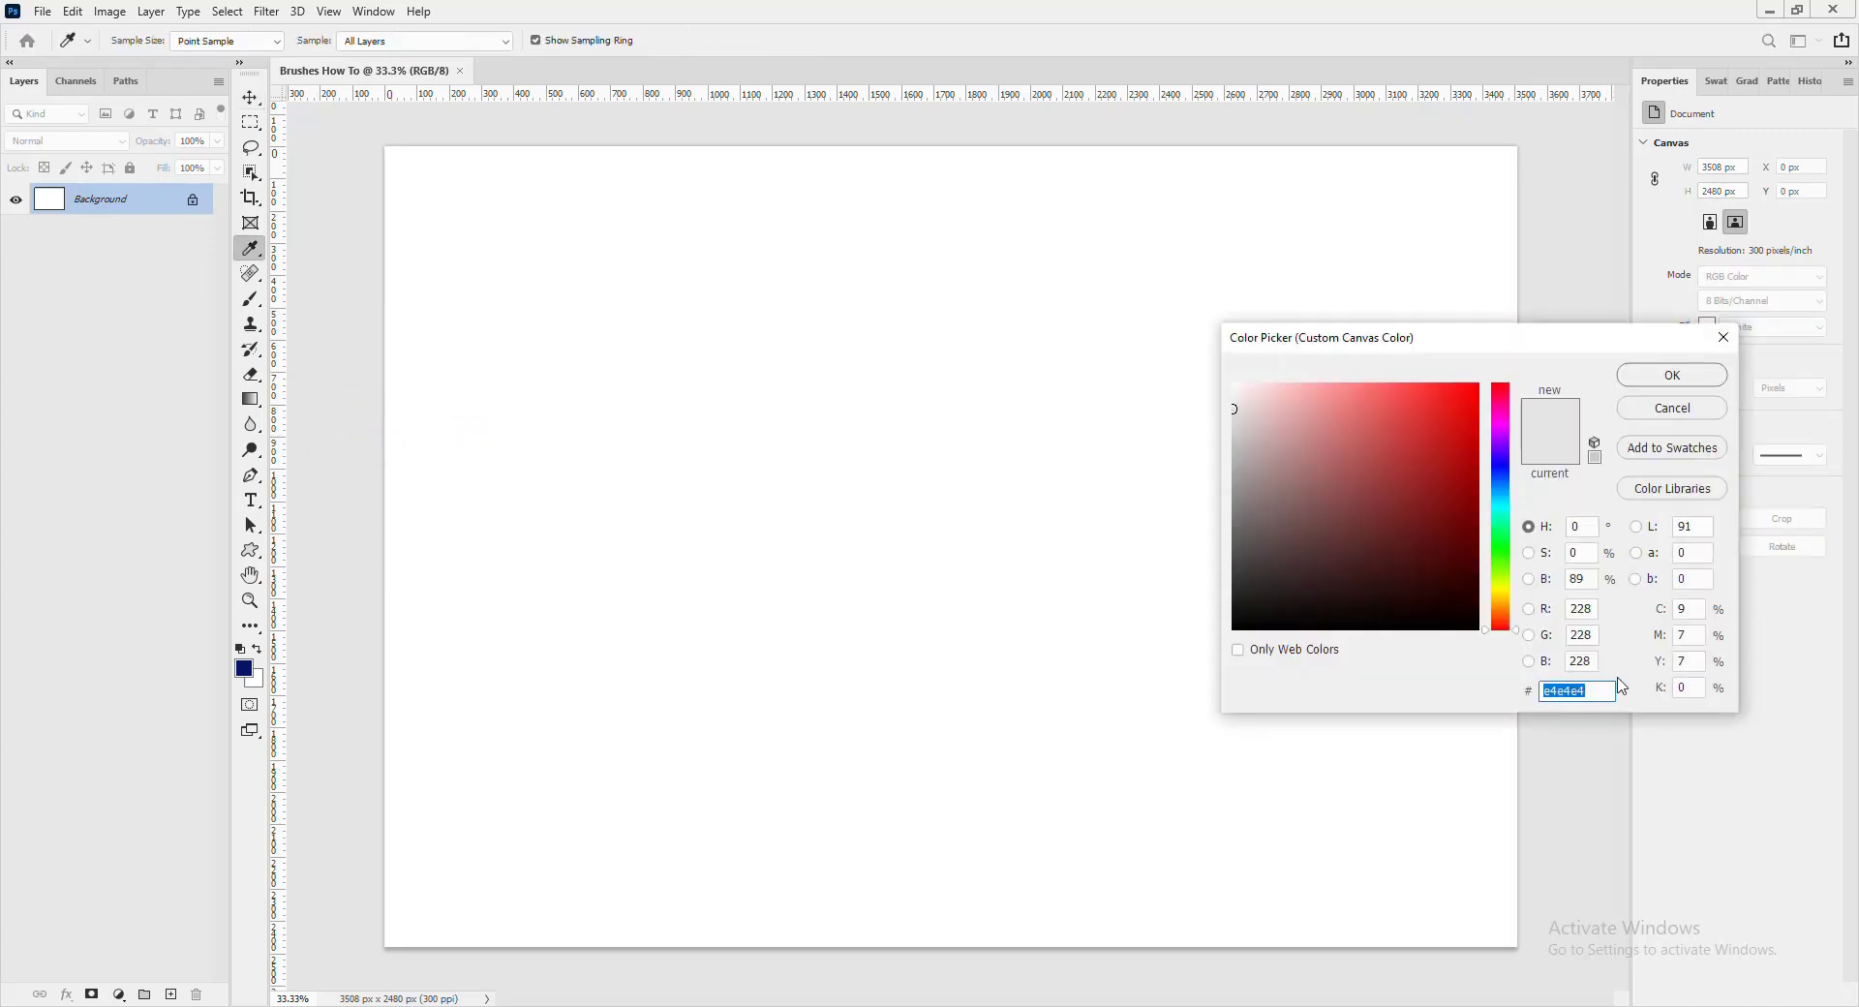
click(1652, 381)
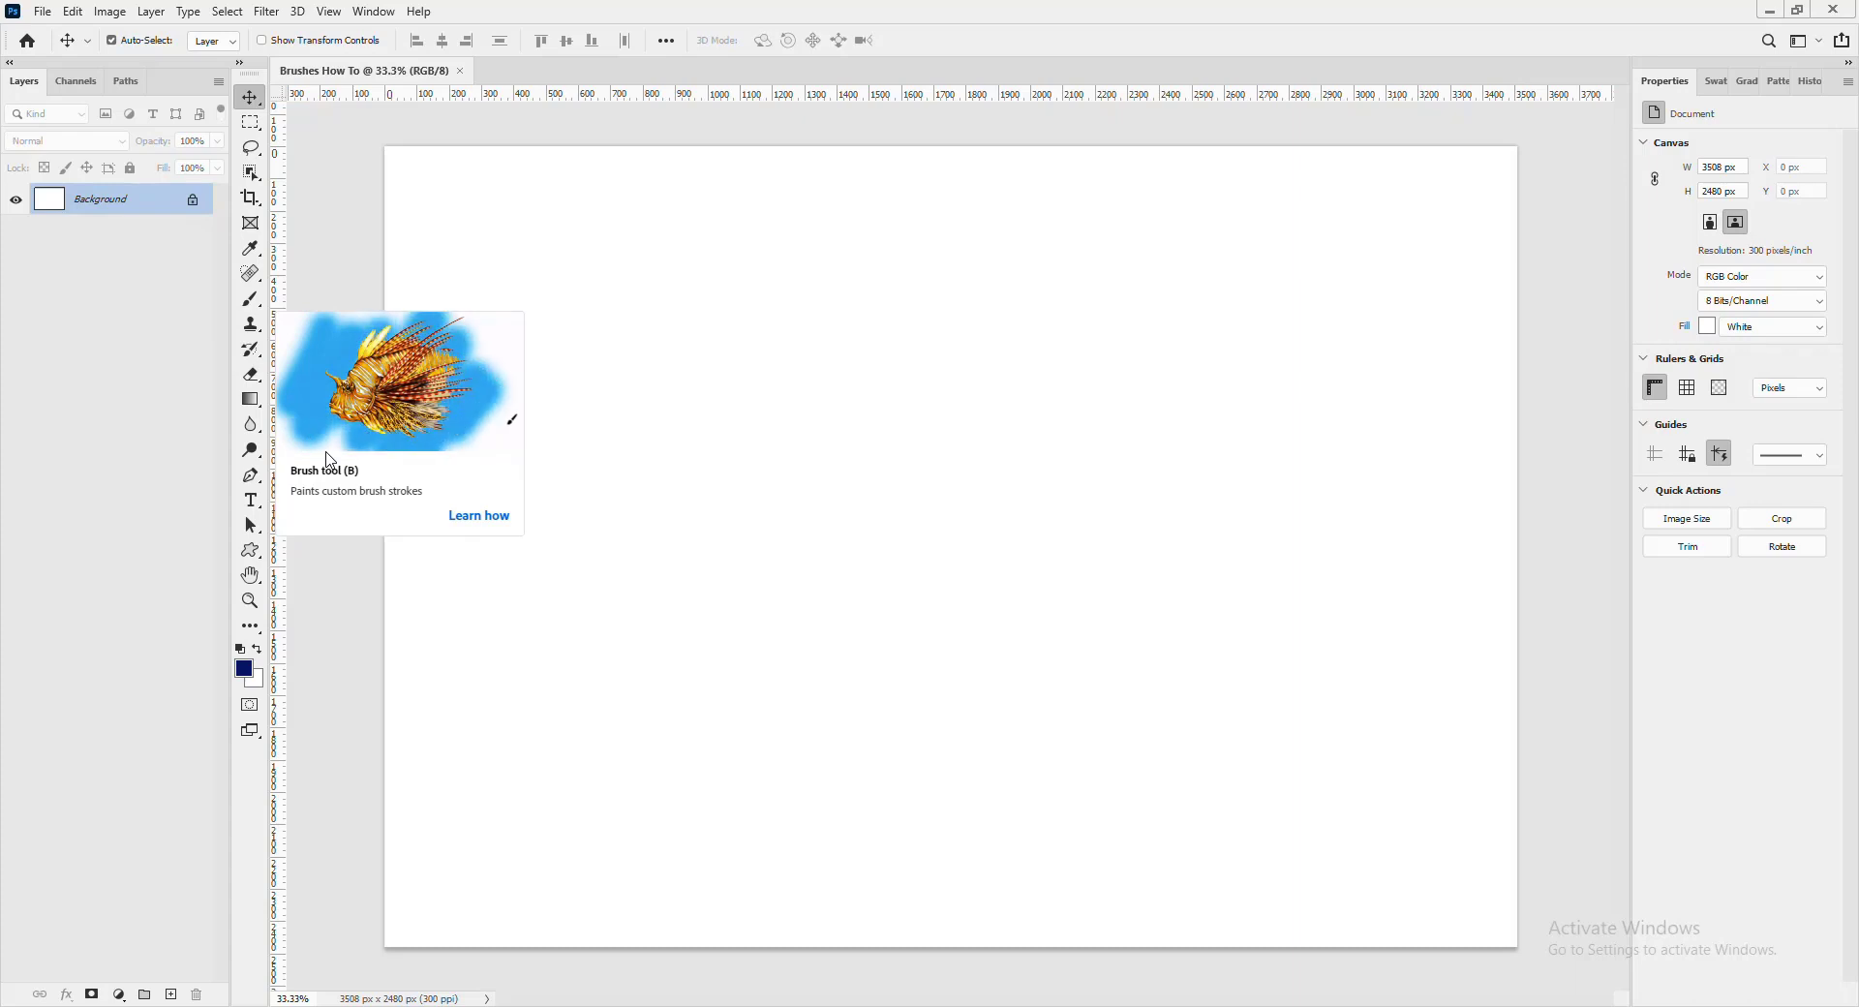
- Activate the Brush tool and set the brush size to 47 px
click(257, 303)
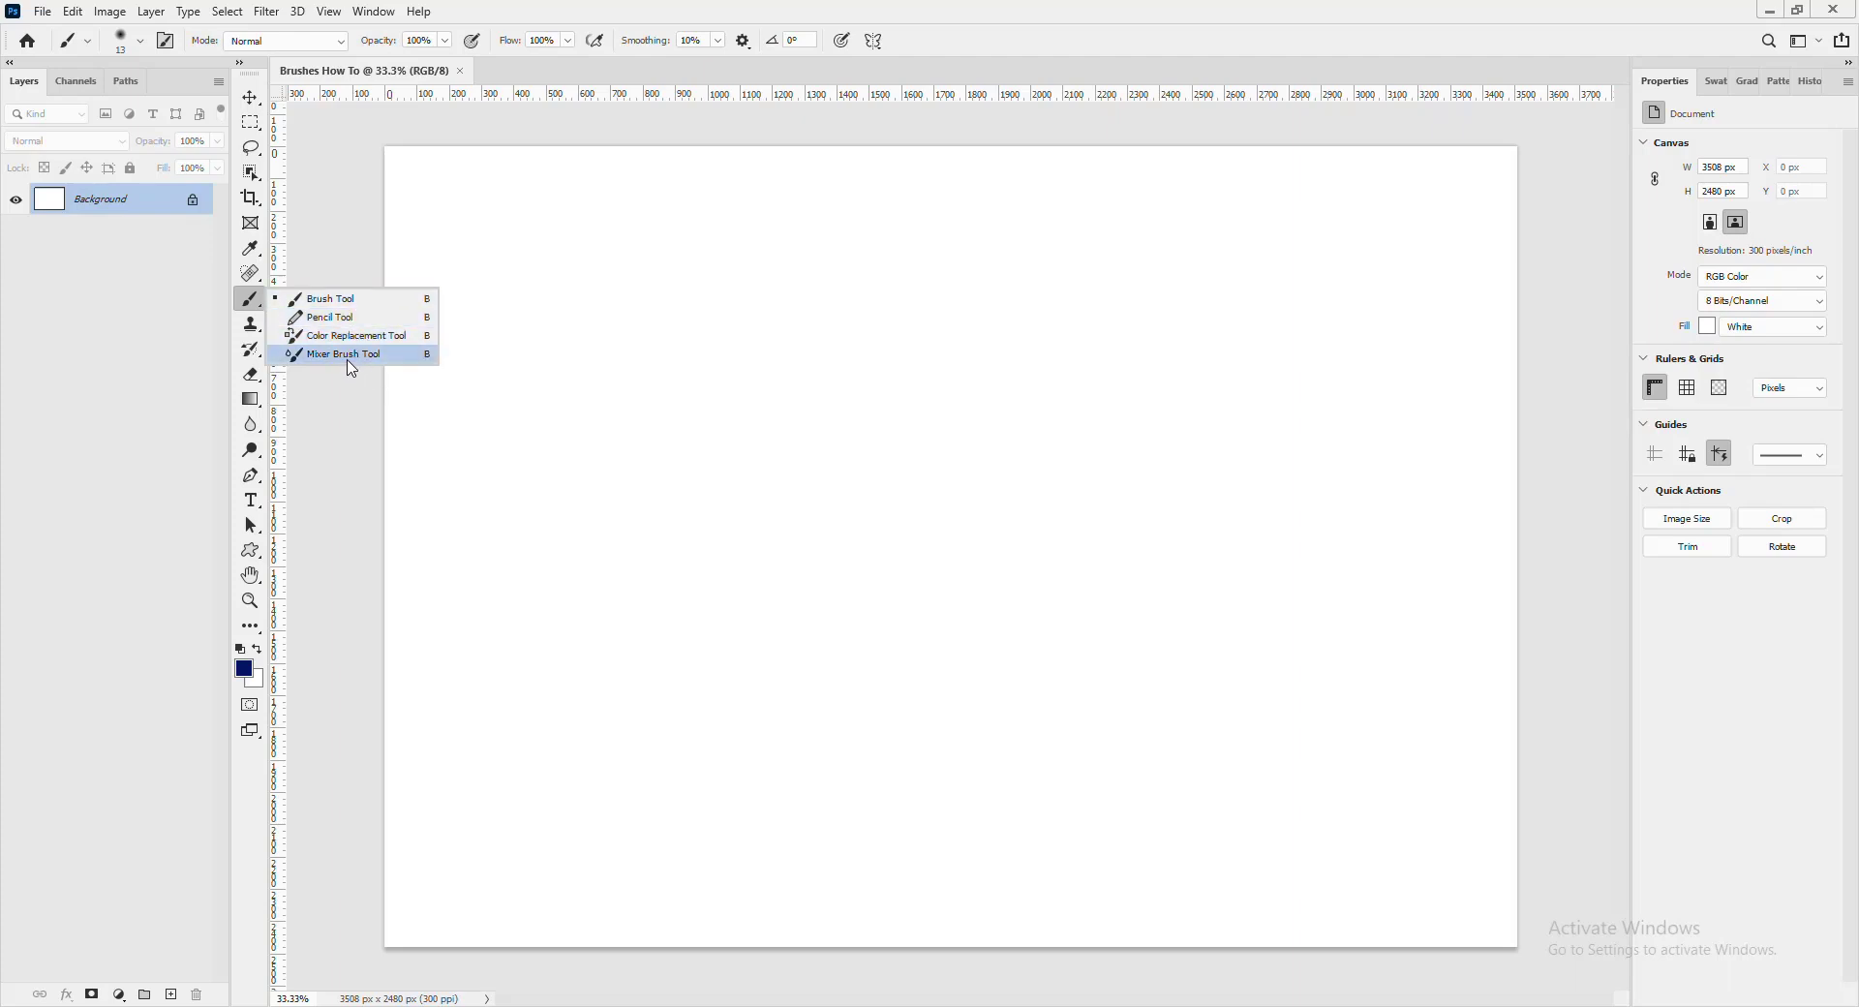
click(369, 304)
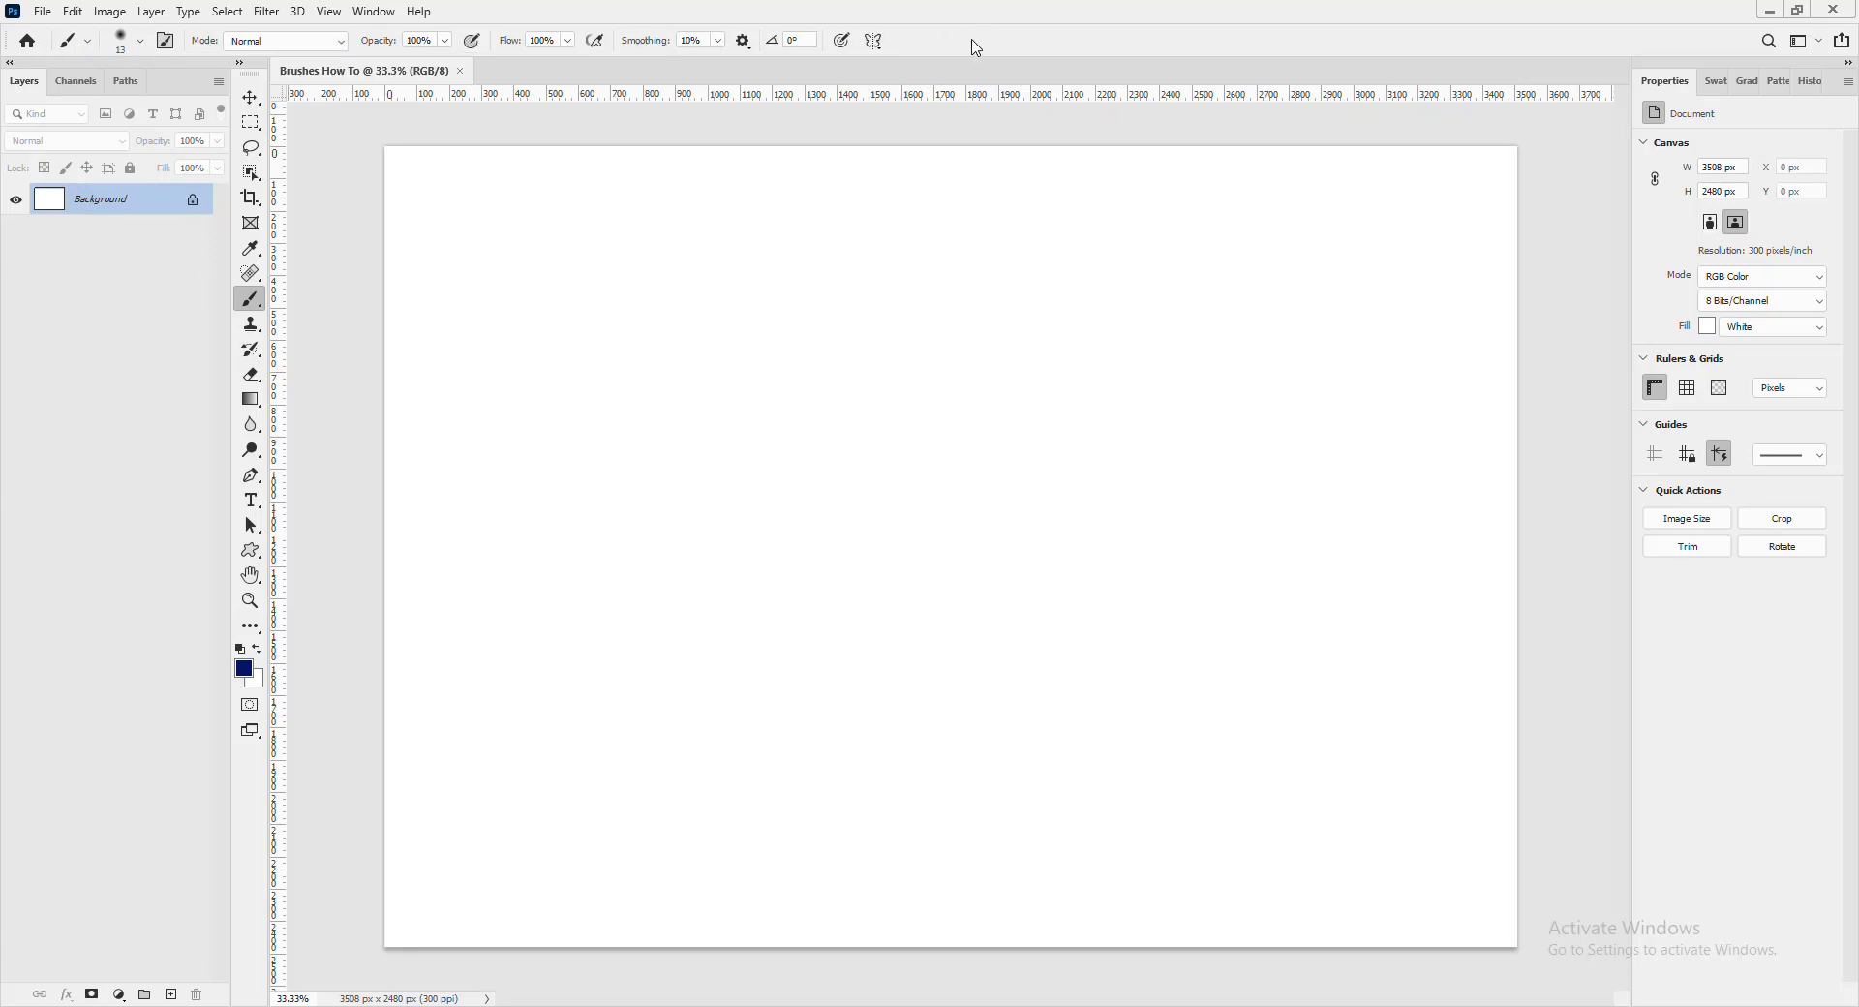
click(91, 41)
click(92, 41)
click(141, 42)
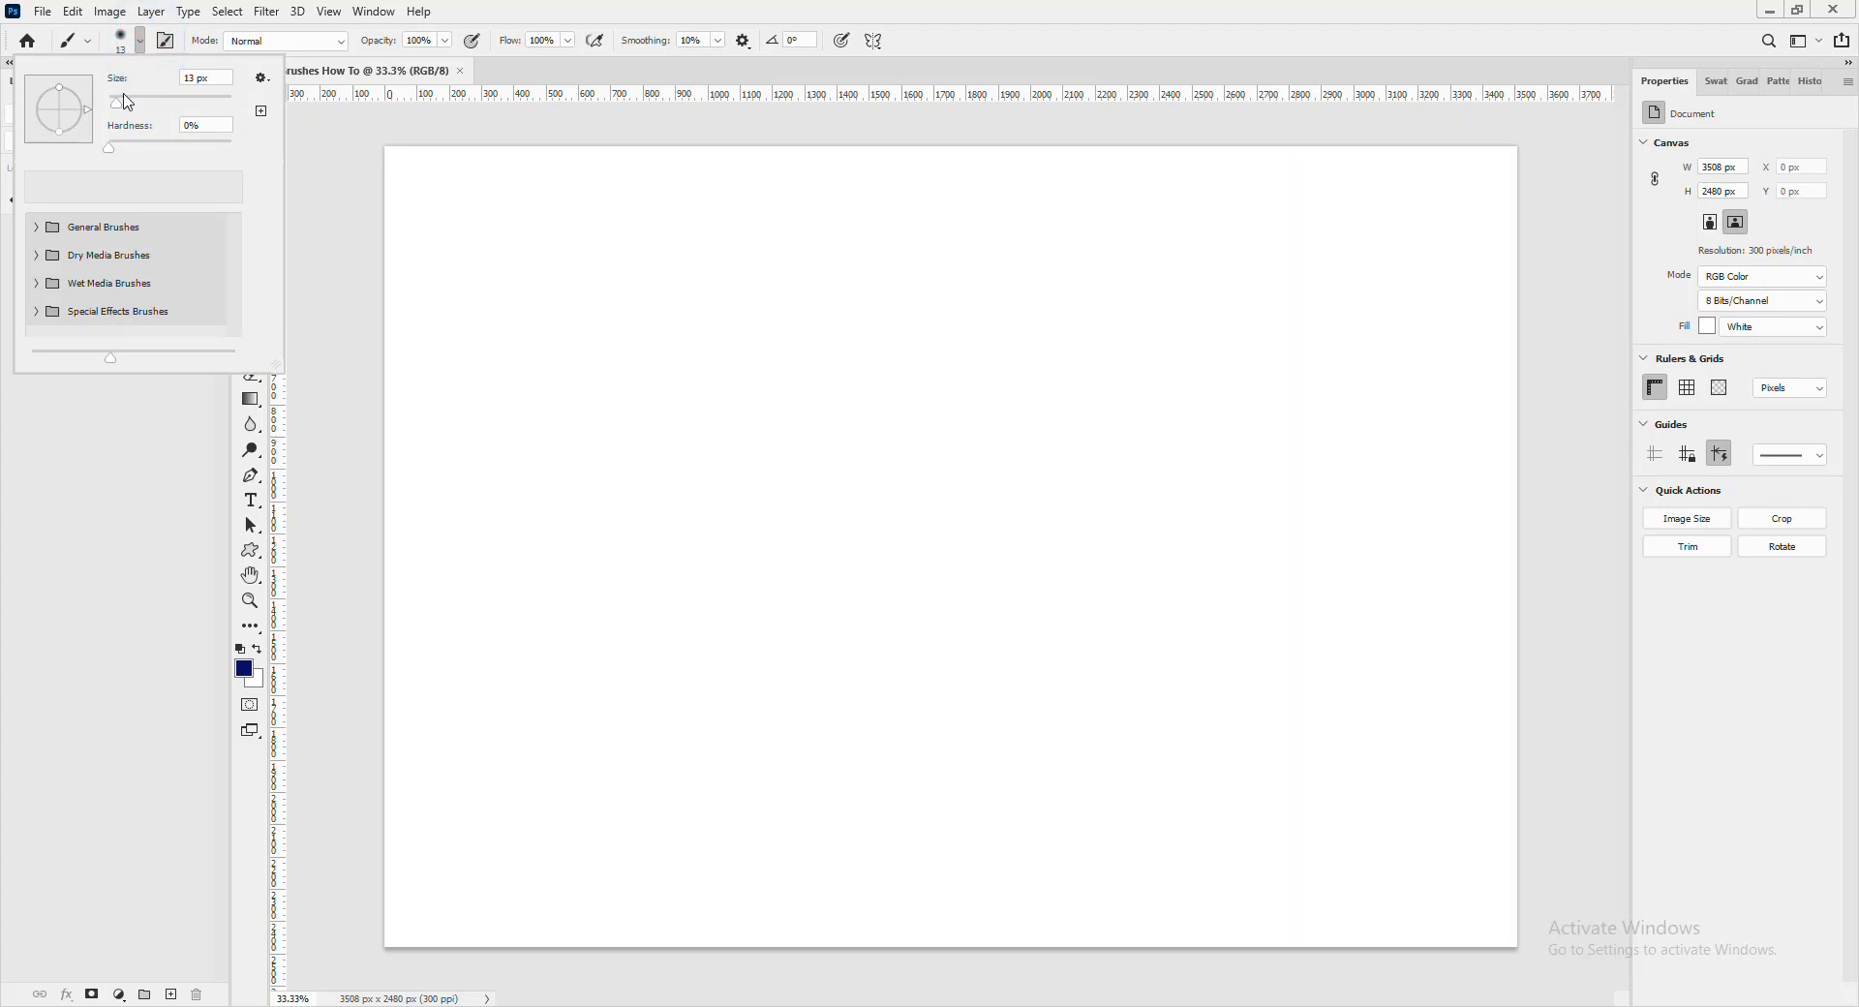
drag(121, 115, 142, 109)
- Enlarge the brush preset picker and examine the presets in the General Brushes folder
drag(275, 364, 461, 497)
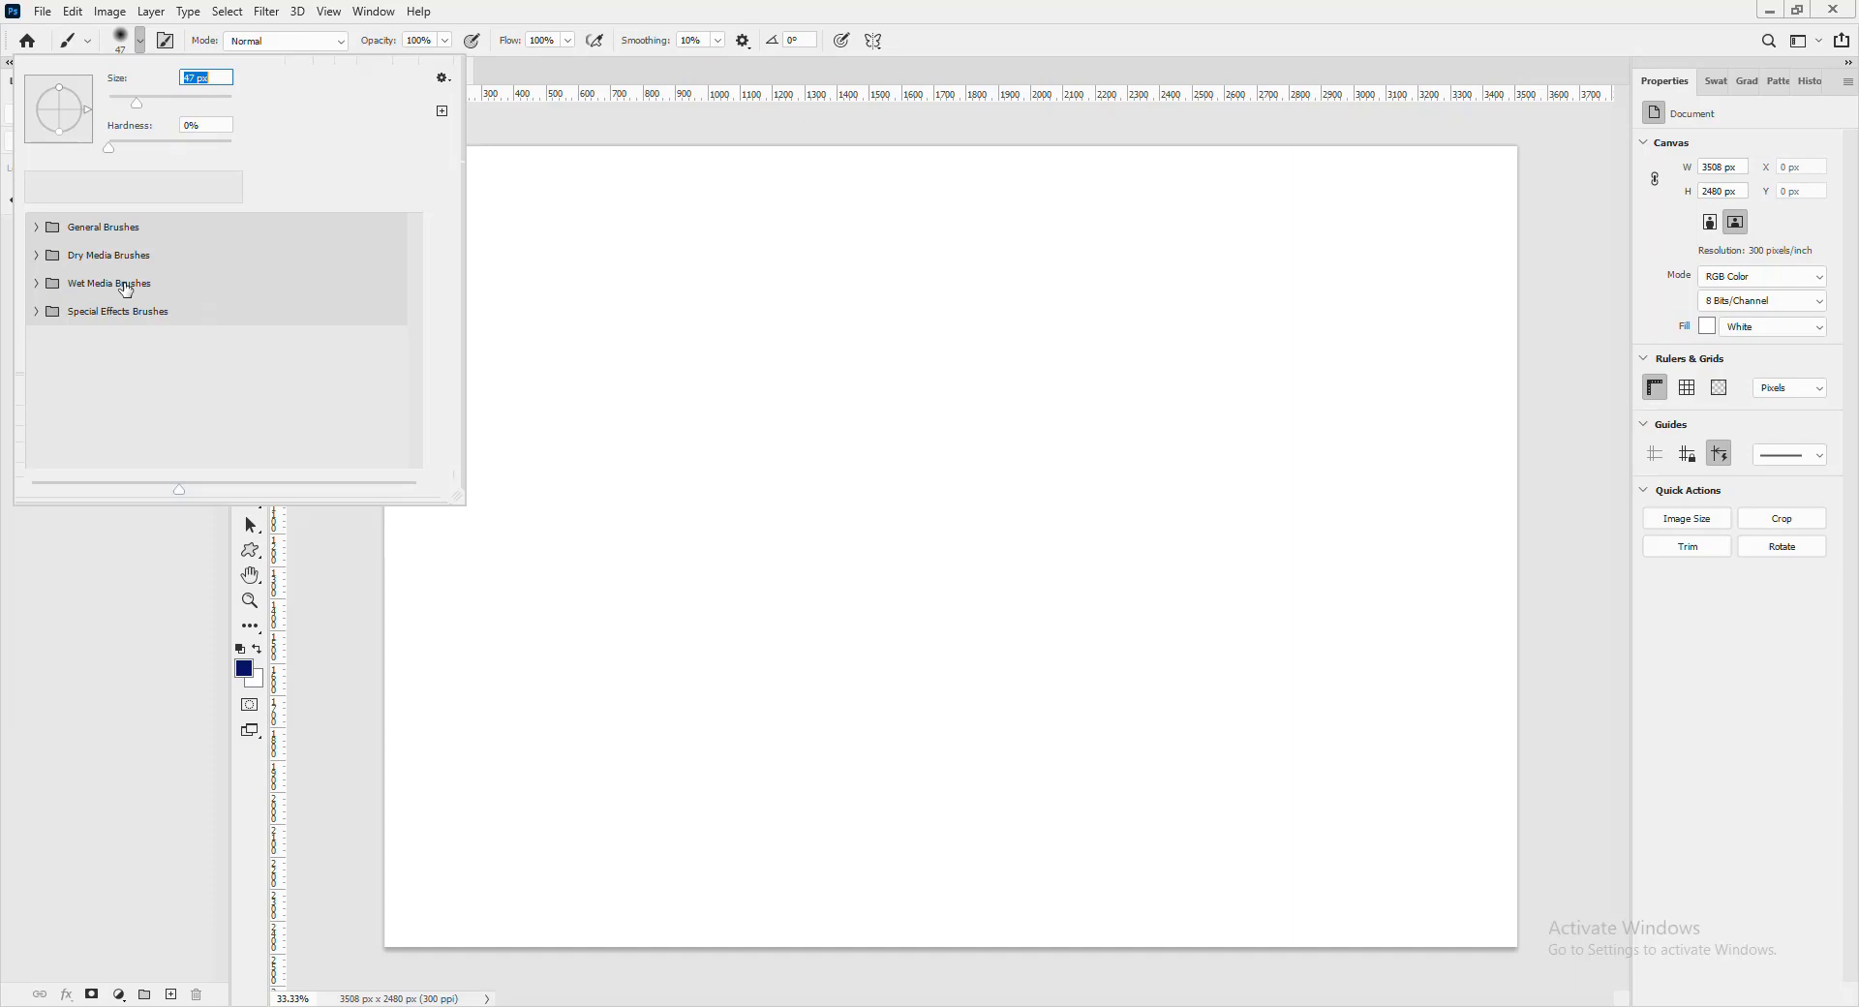
click(36, 229)
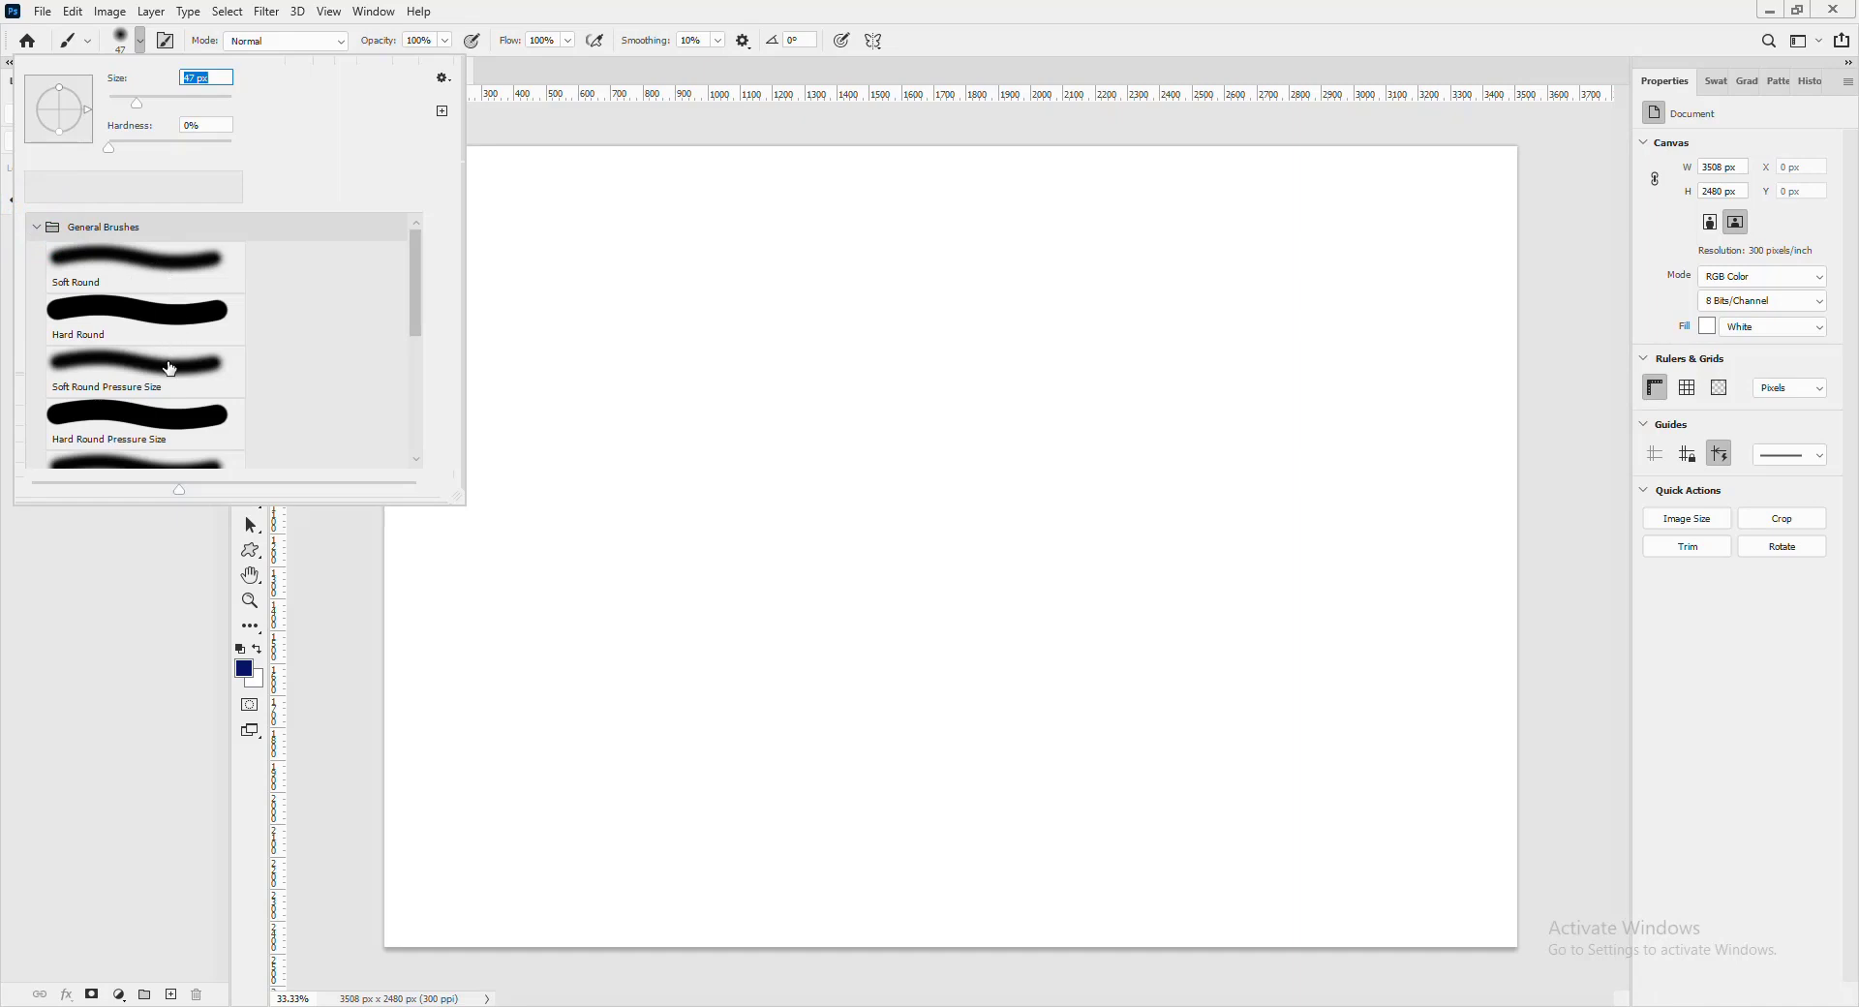
scroll(169, 368, down, 2)
scroll(170, 368, down, 3)
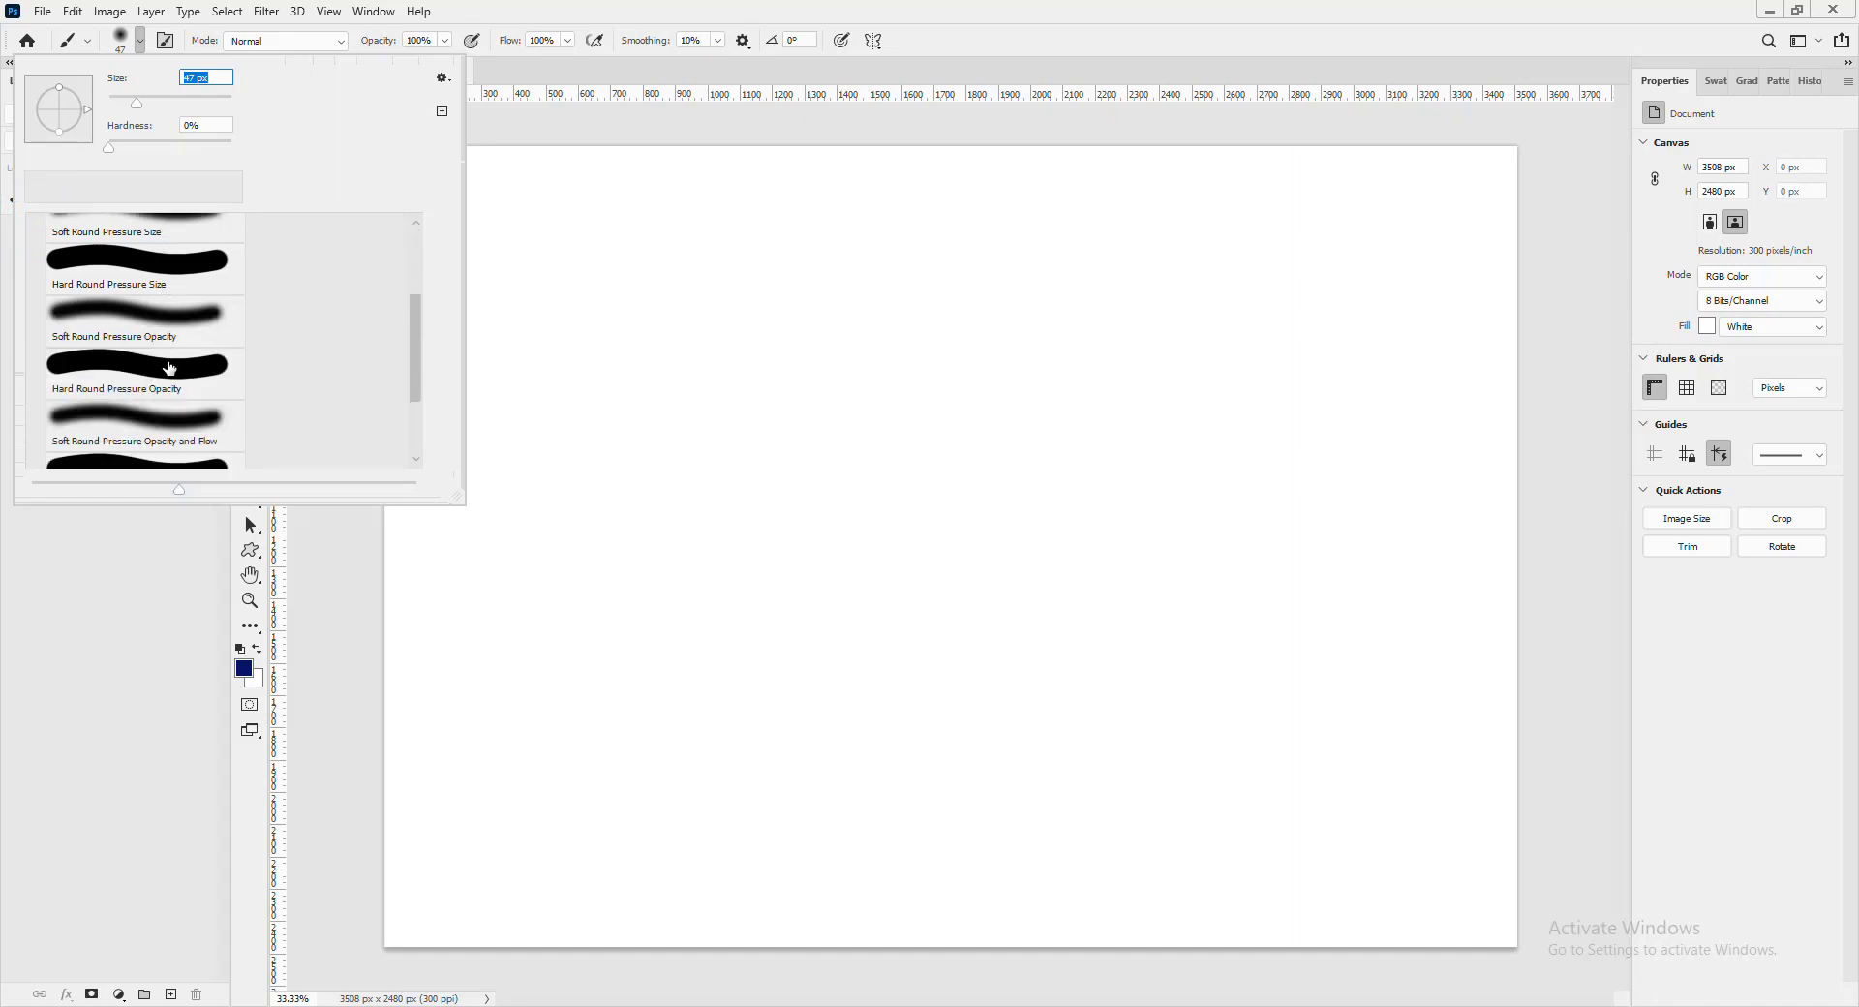
scroll(169, 368, down, 1)
scroll(170, 368, up, 7)
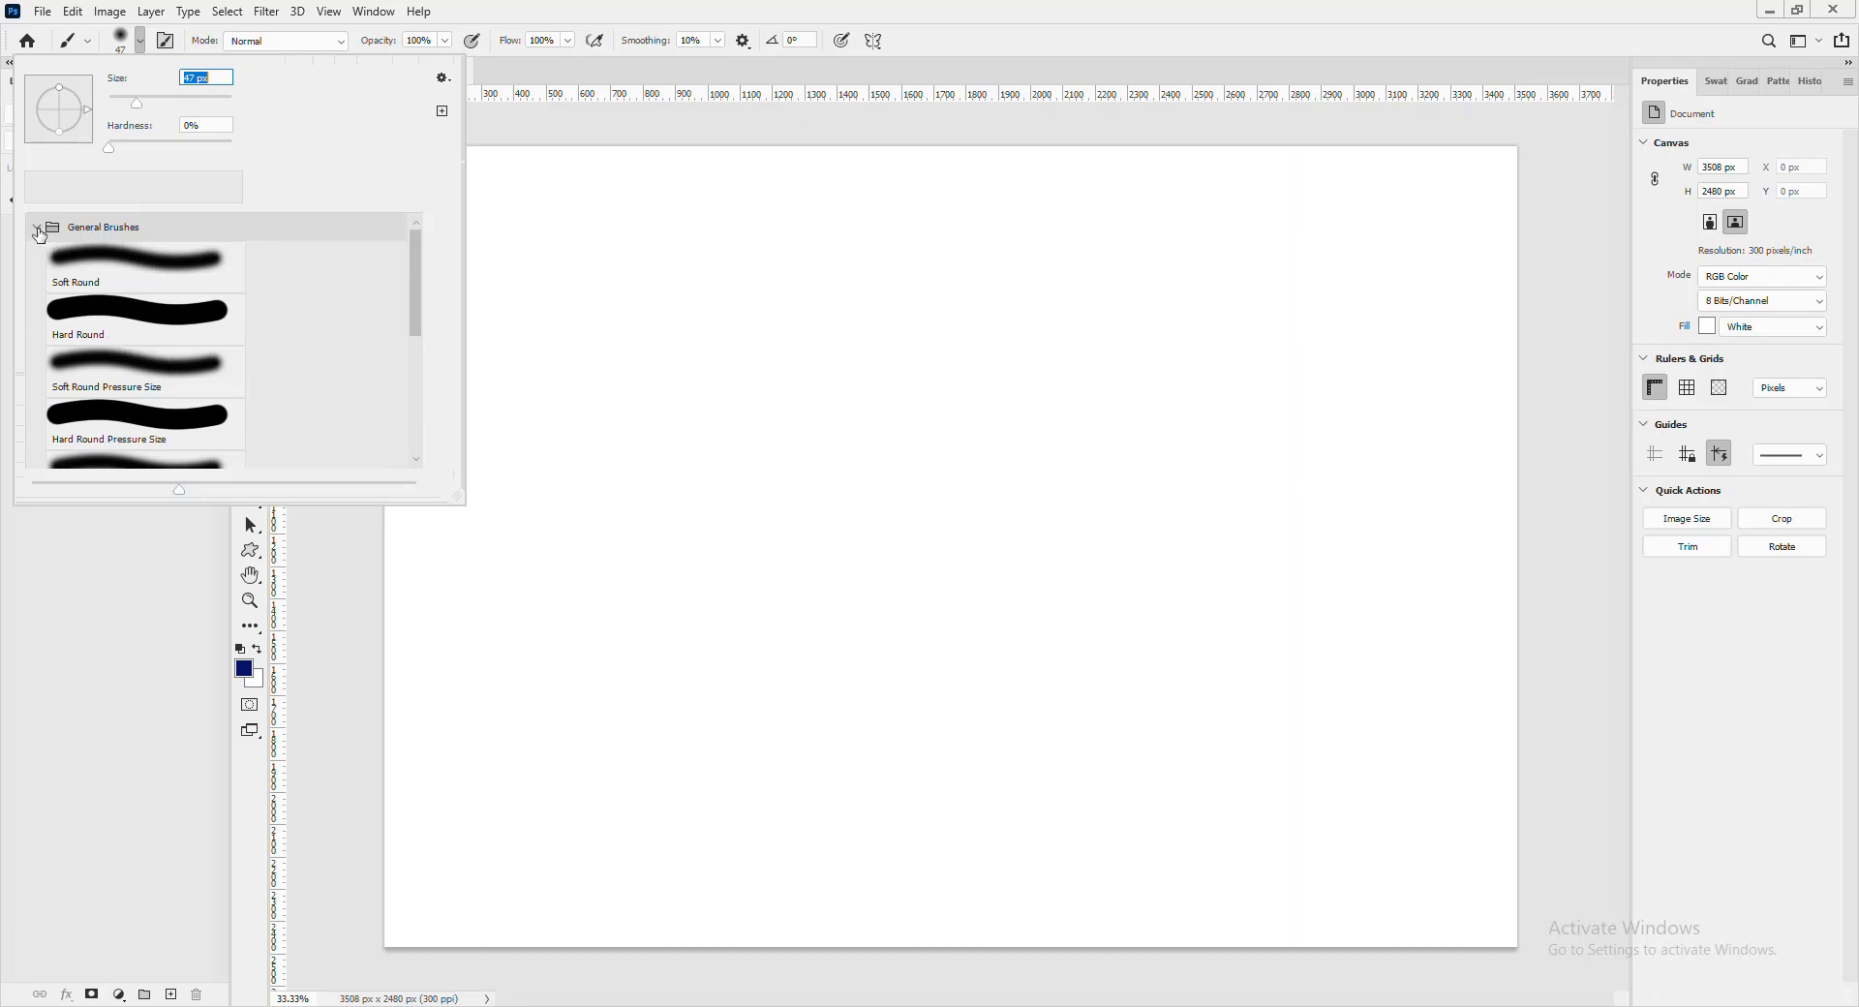
click(37, 228)
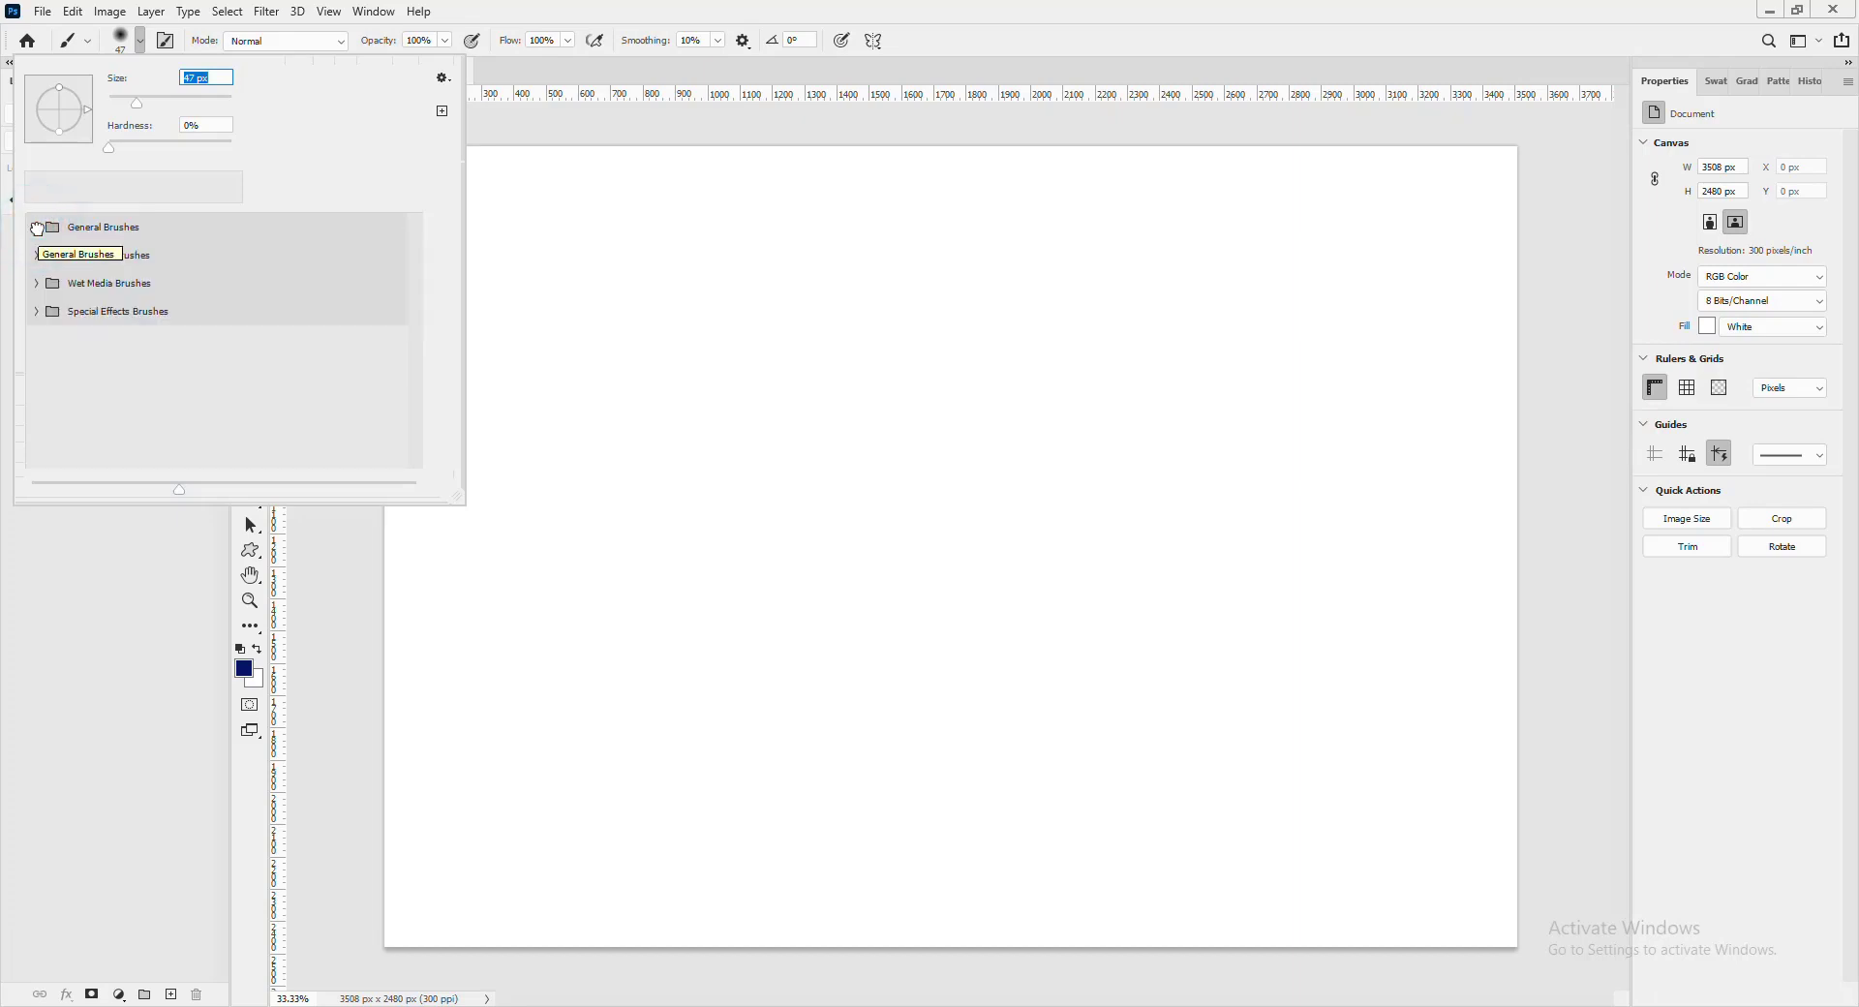
click(36, 228)
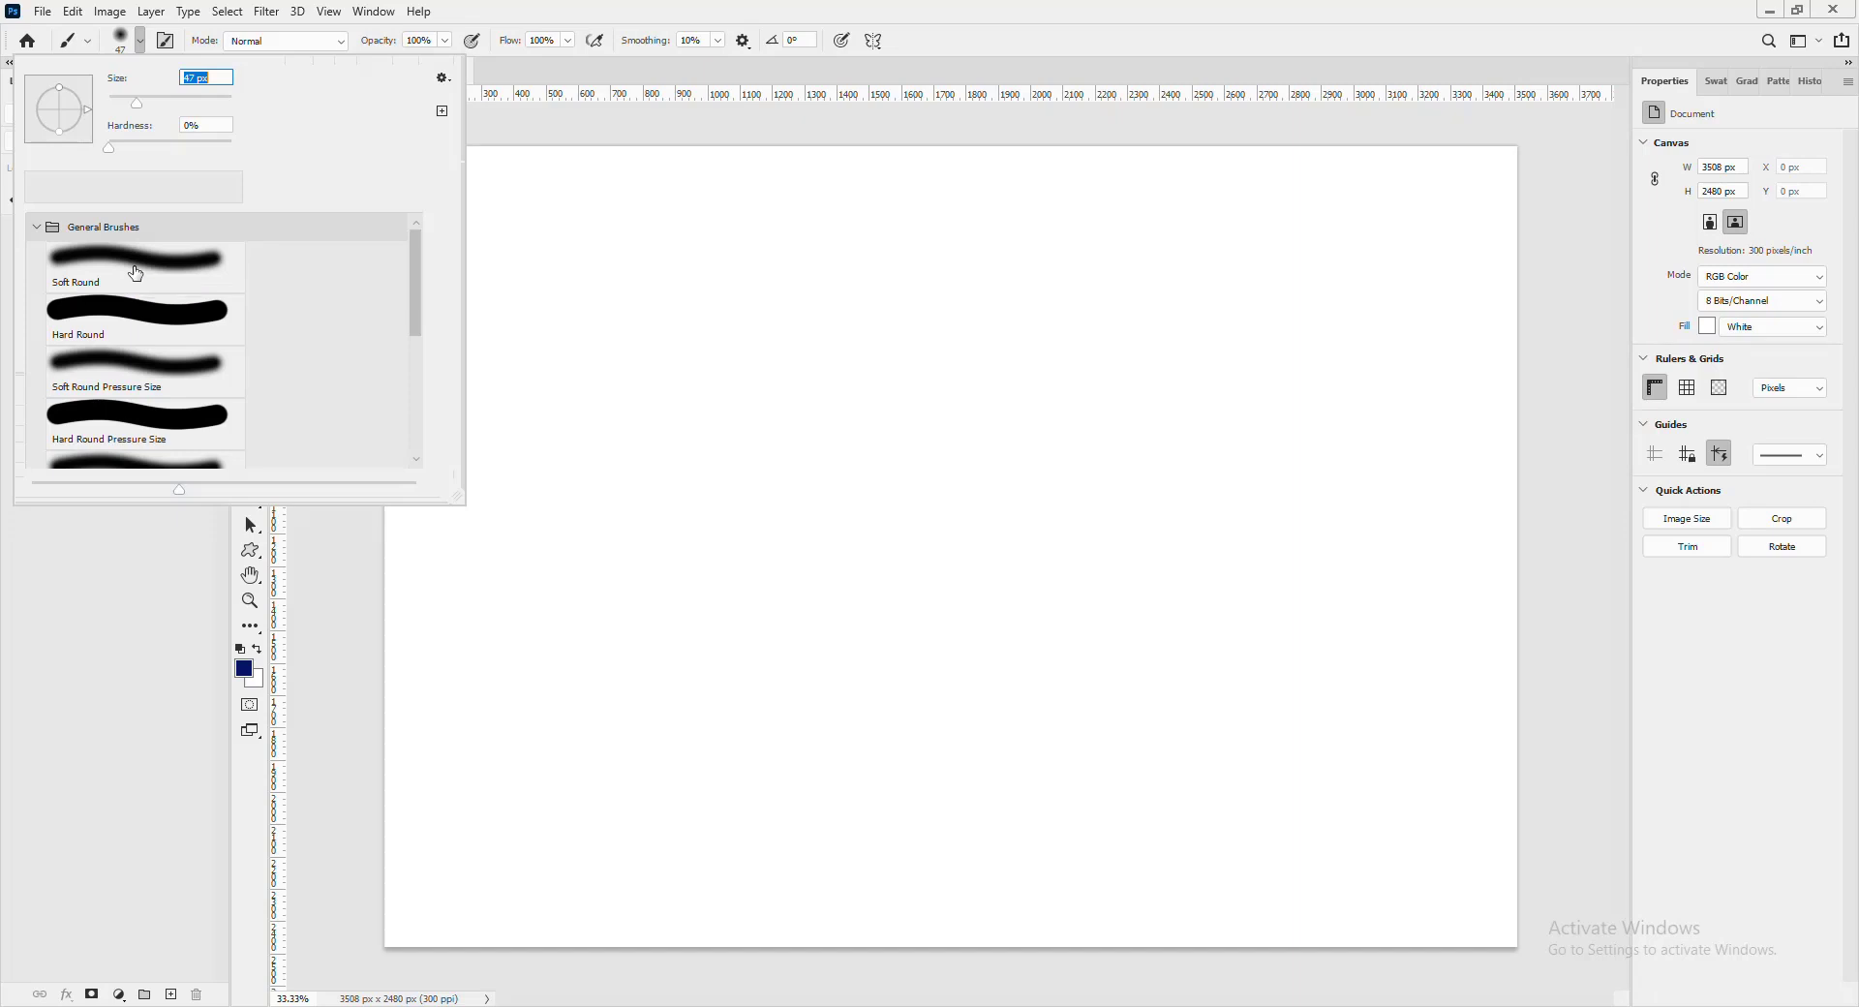
click(36, 236)
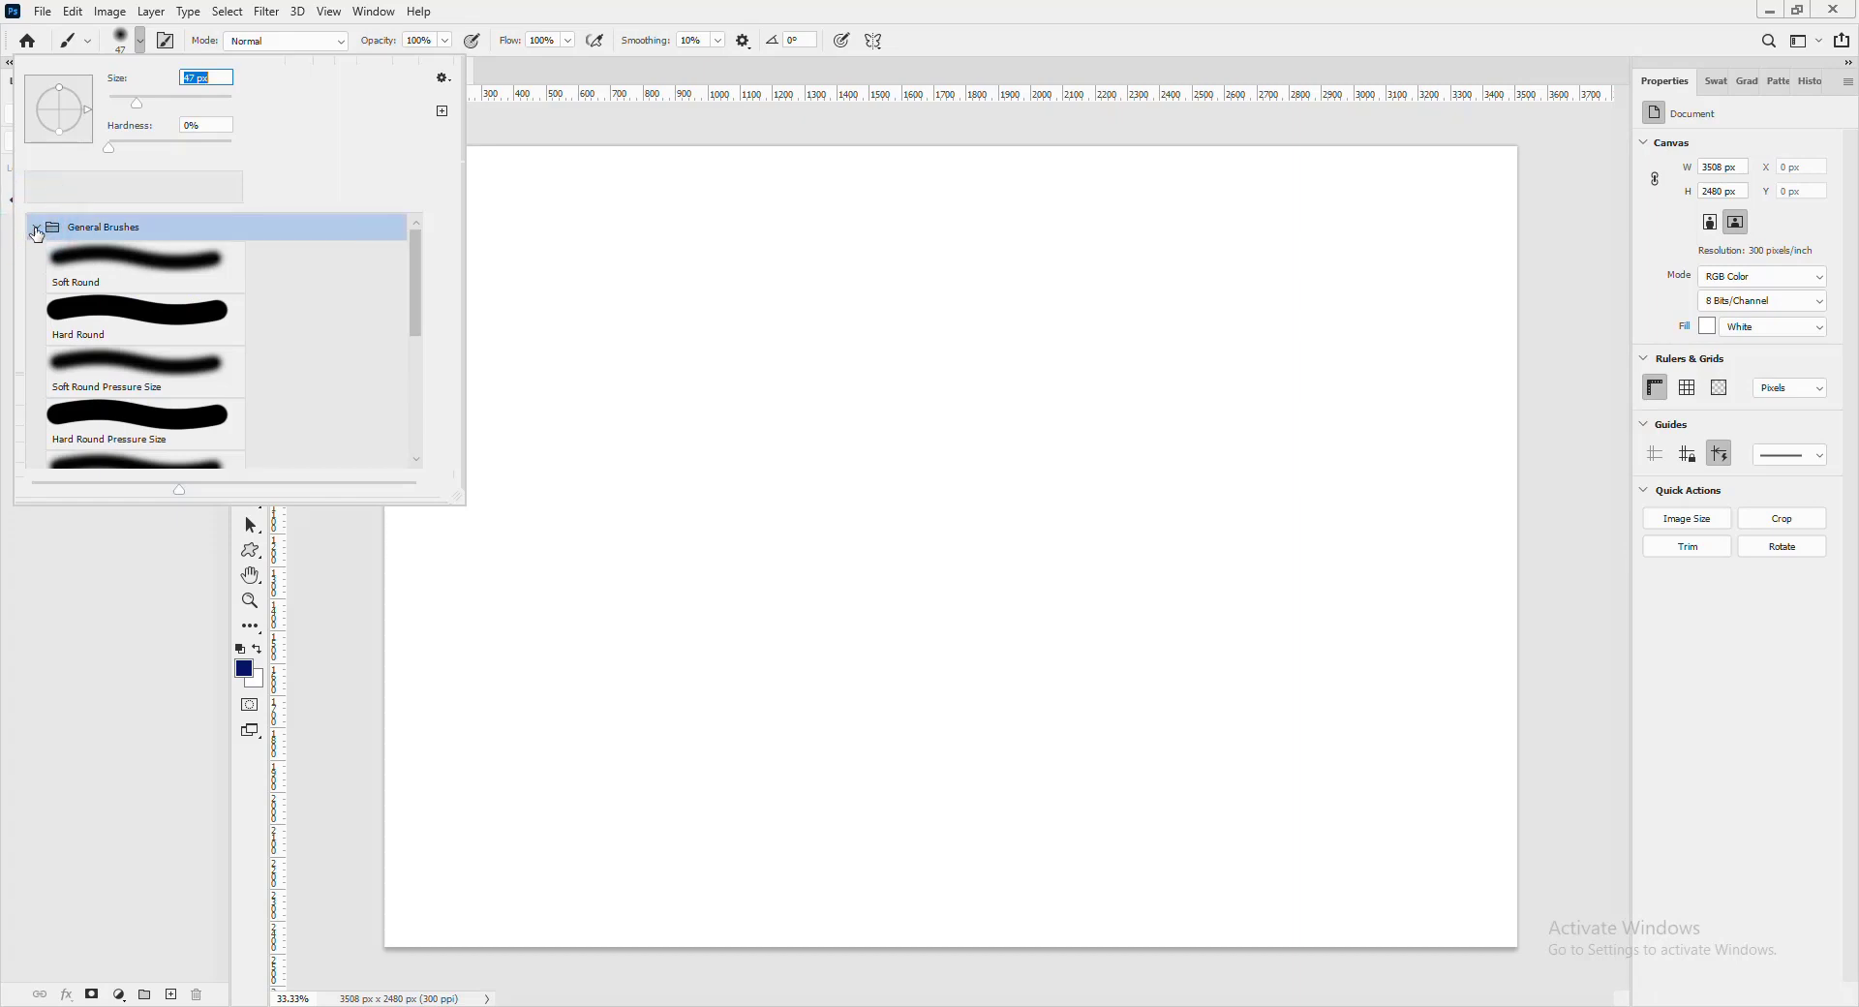
click(36, 229)
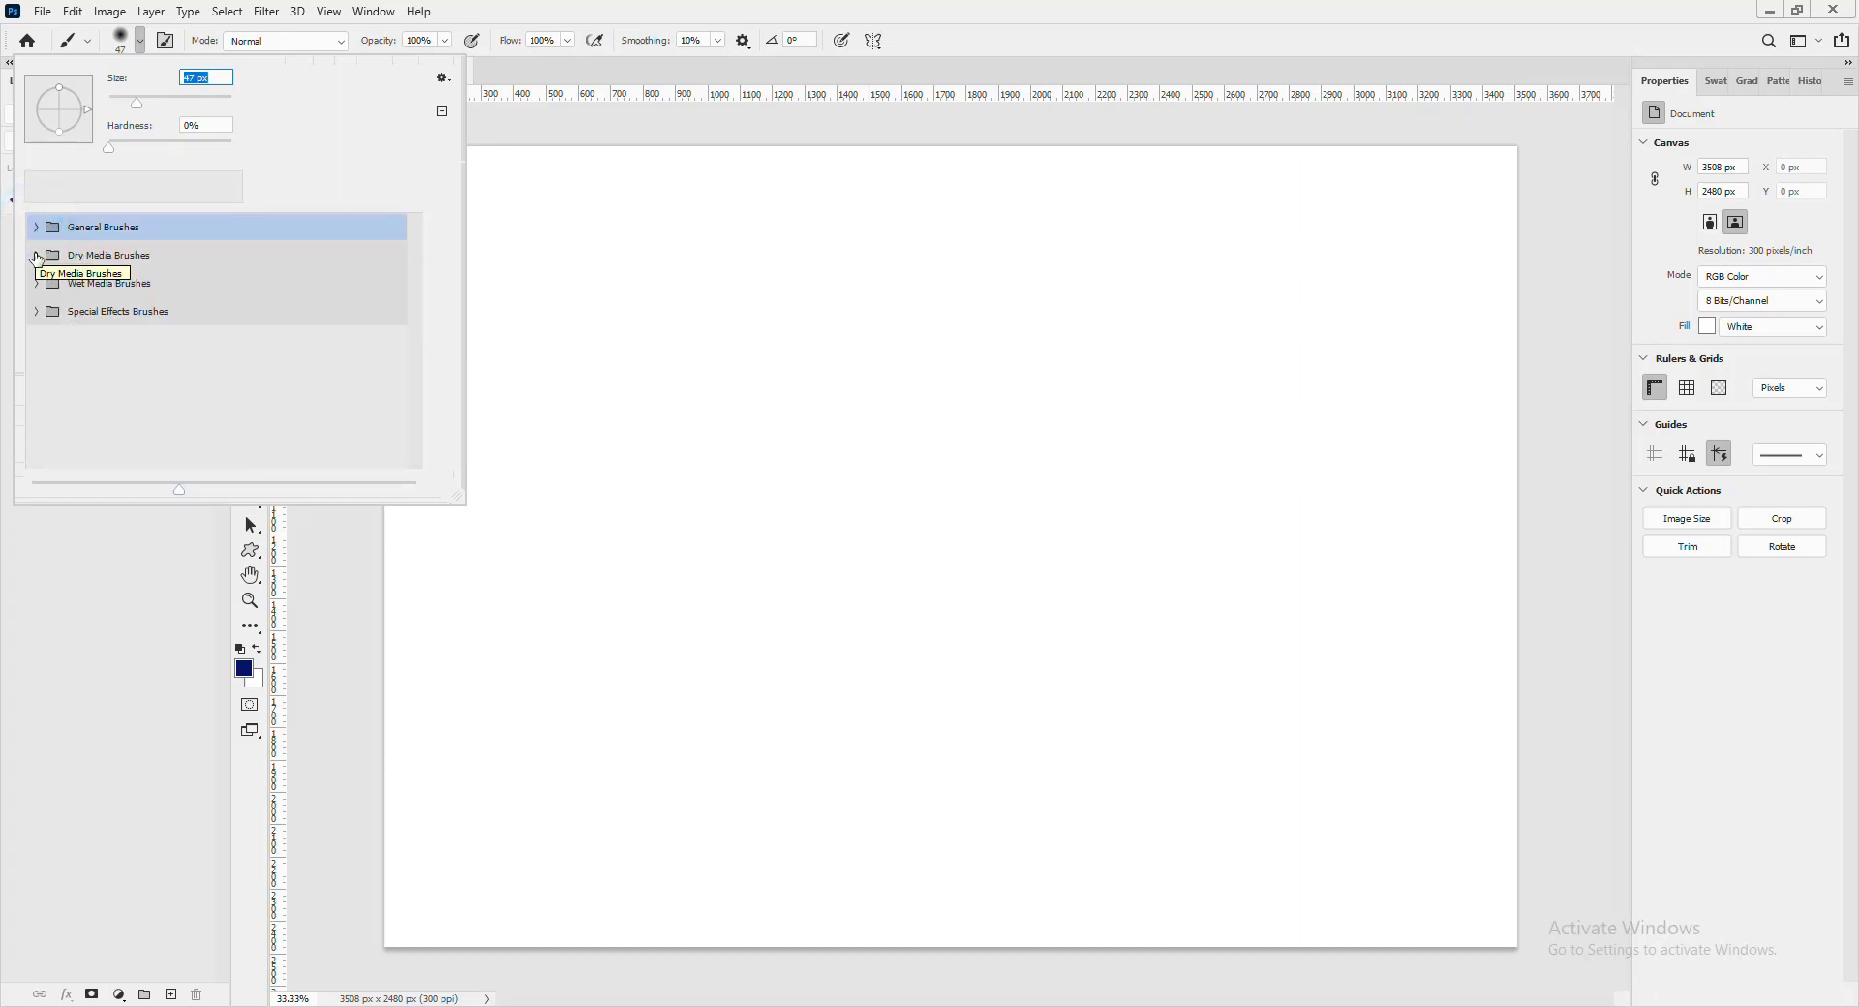
- Examine the presets in the Dry Media, Wet Media and Special Effects brush folders
click(36, 255)
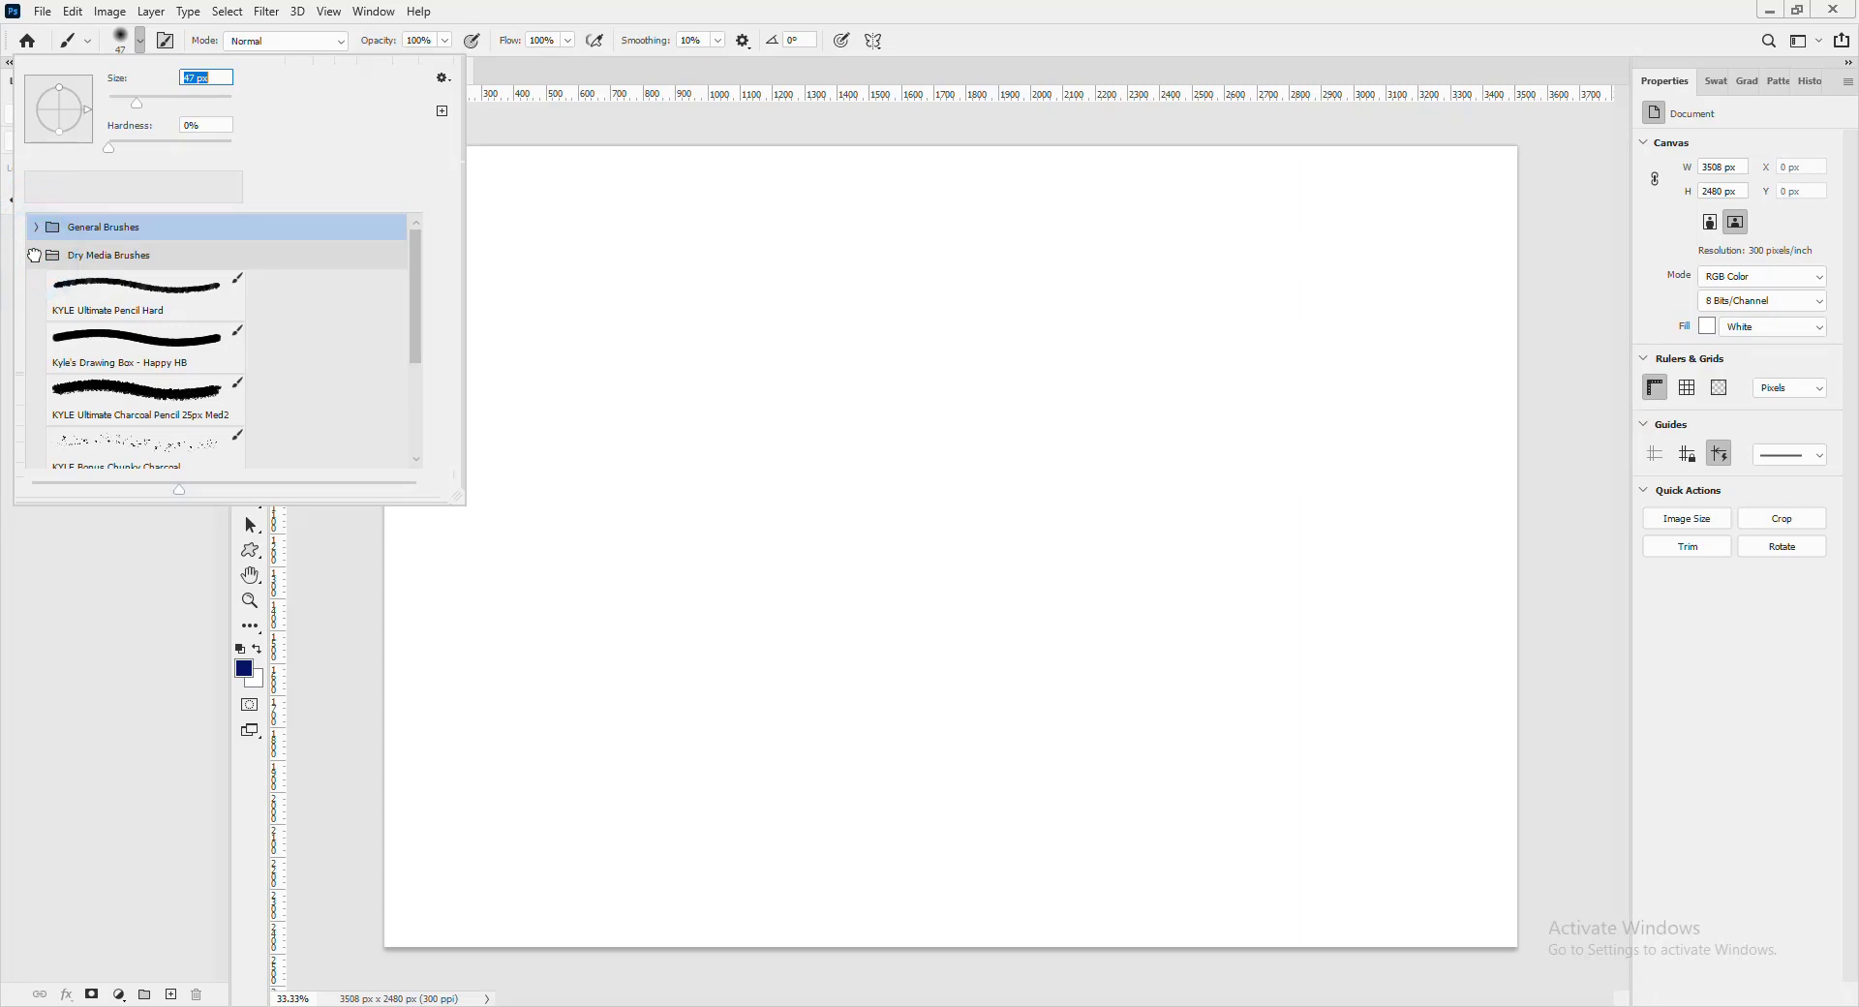
click(35, 255)
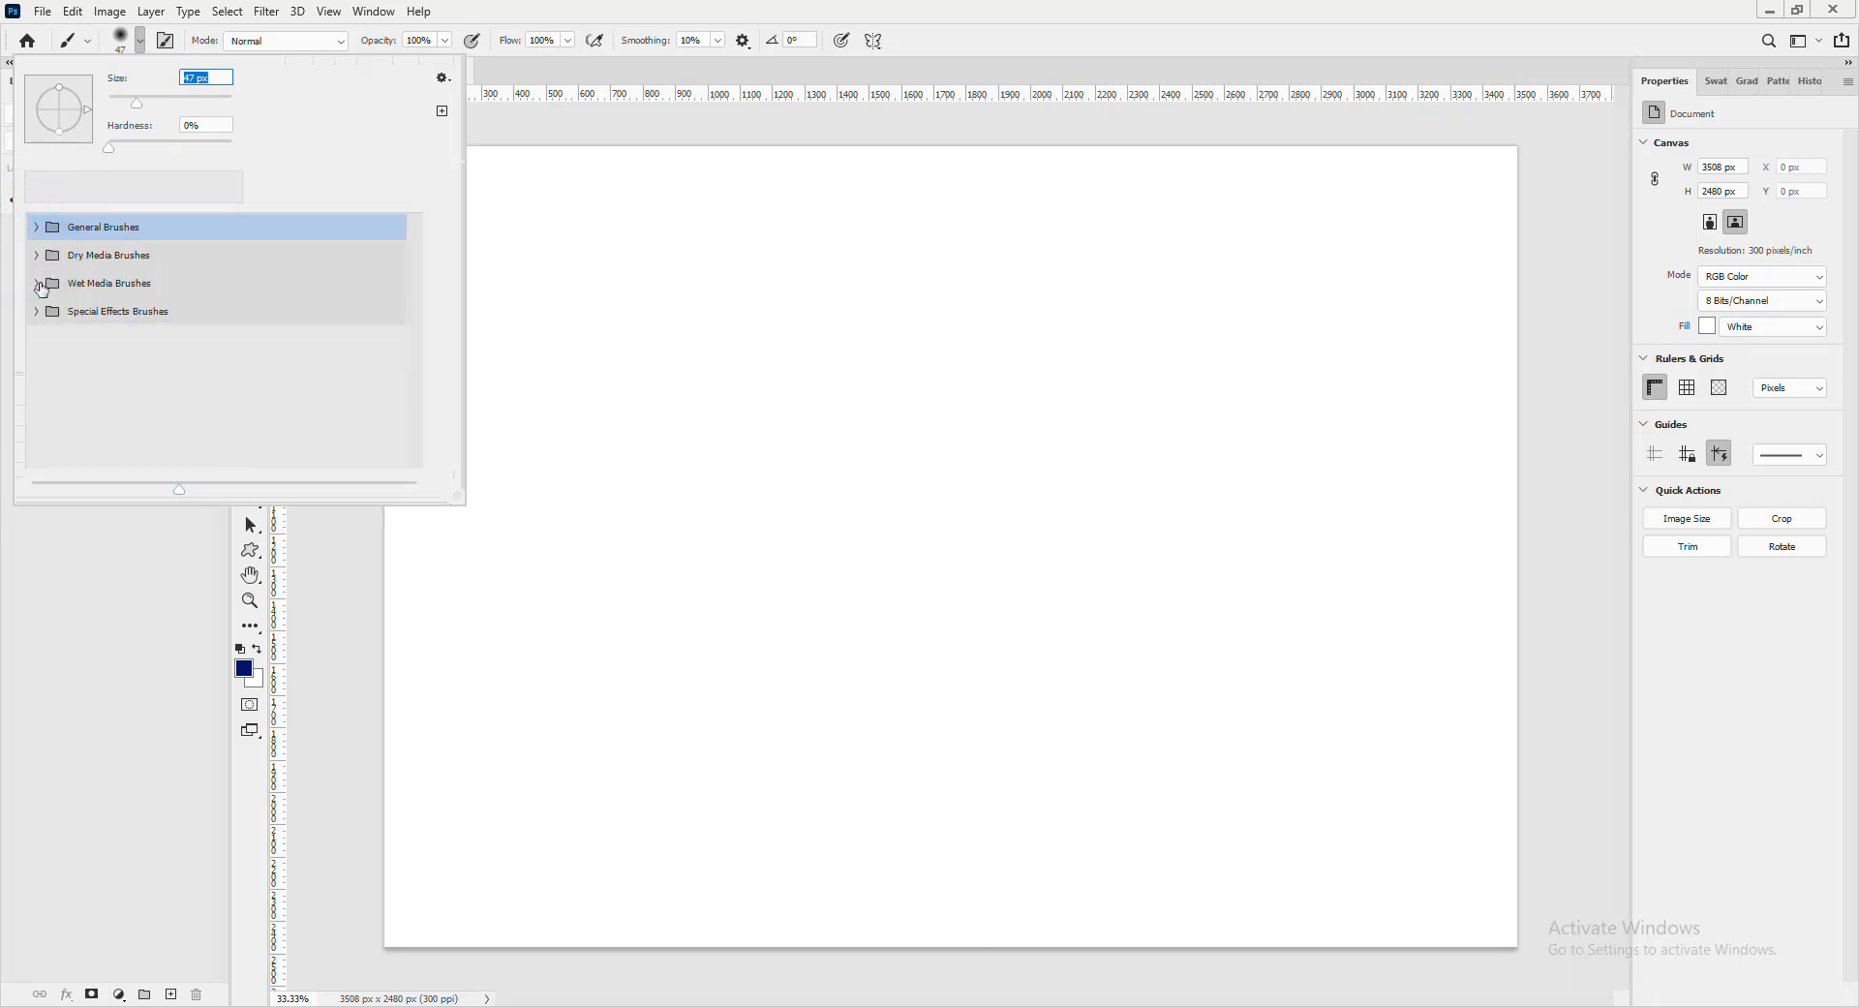
click(36, 283)
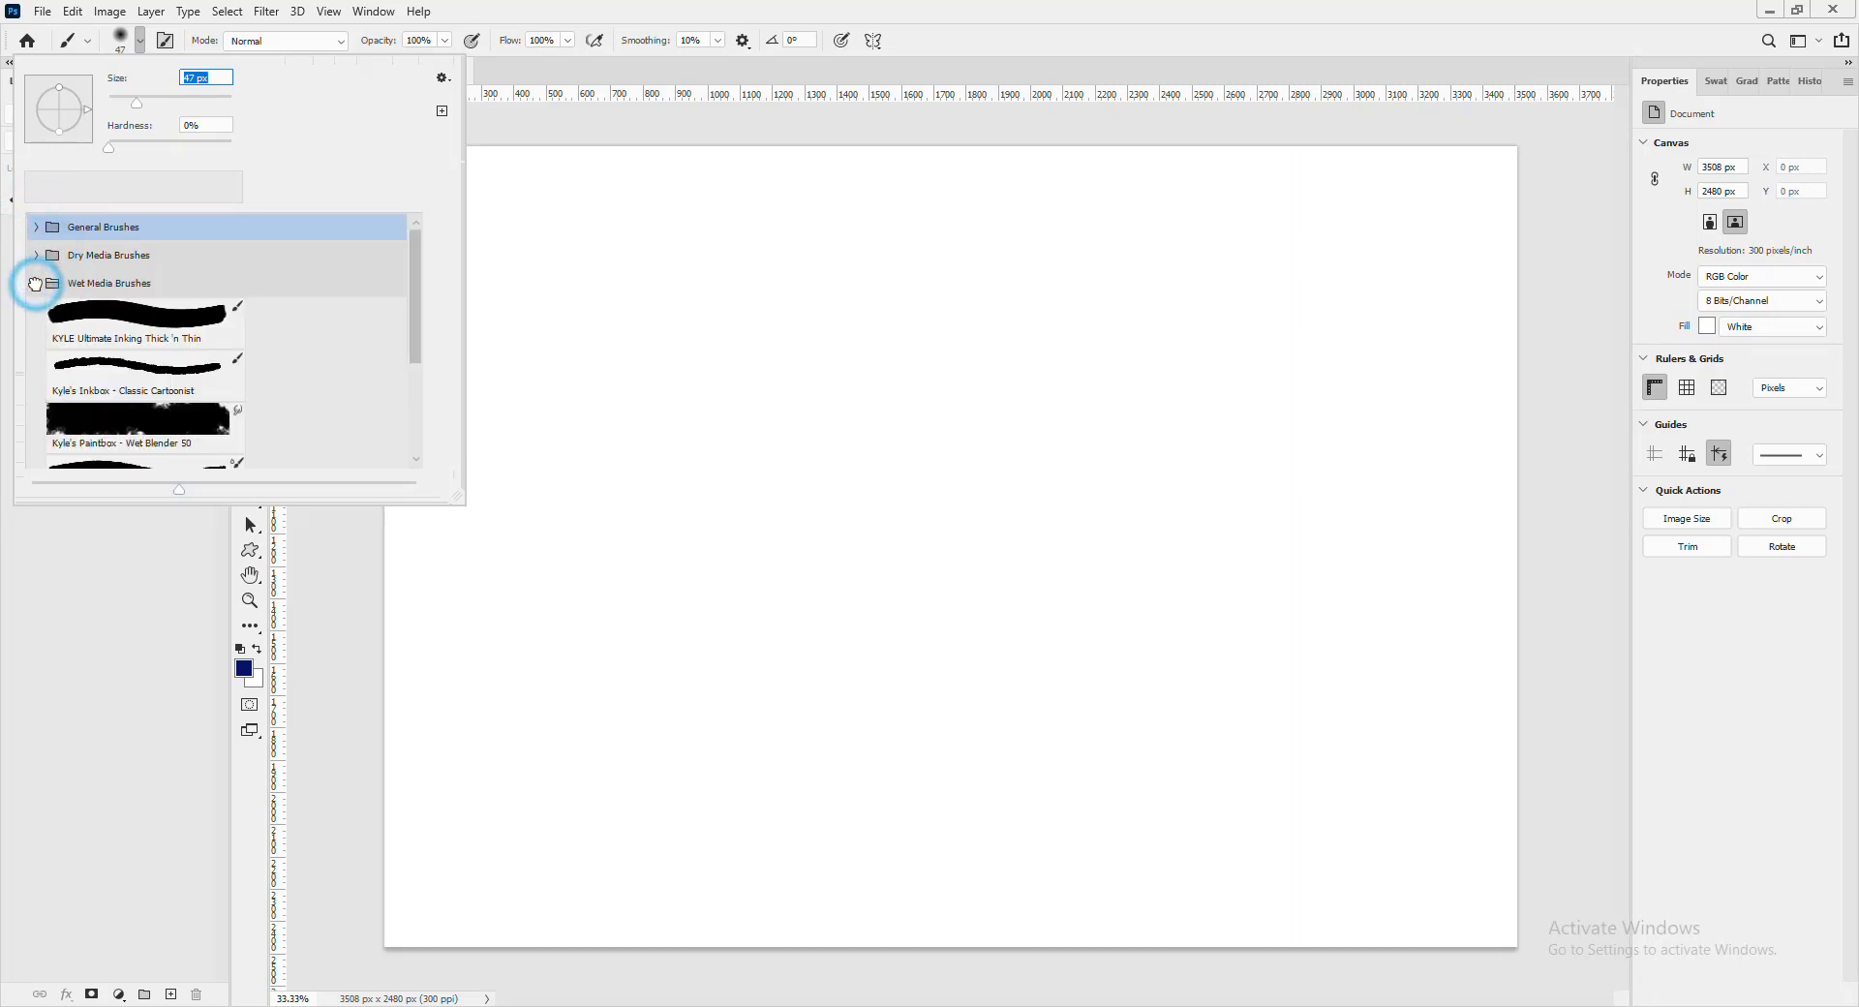
click(36, 283)
click(36, 311)
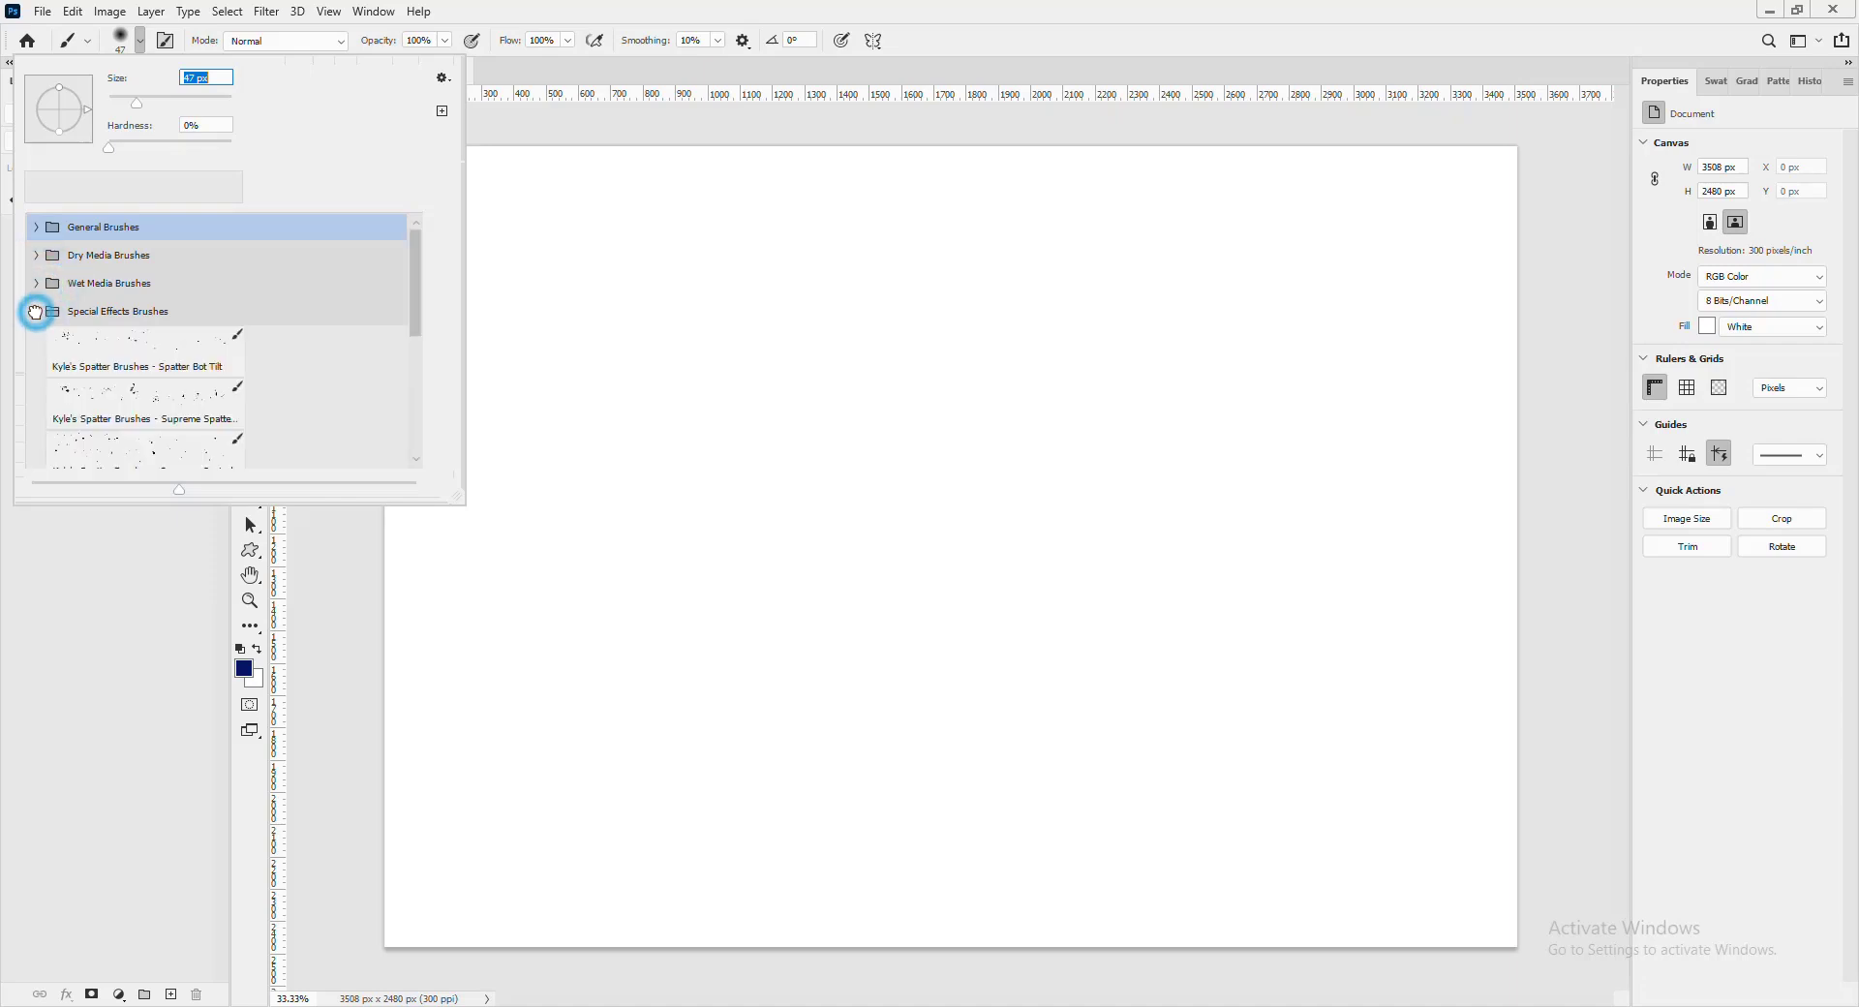
scroll(113, 384, down, 5)
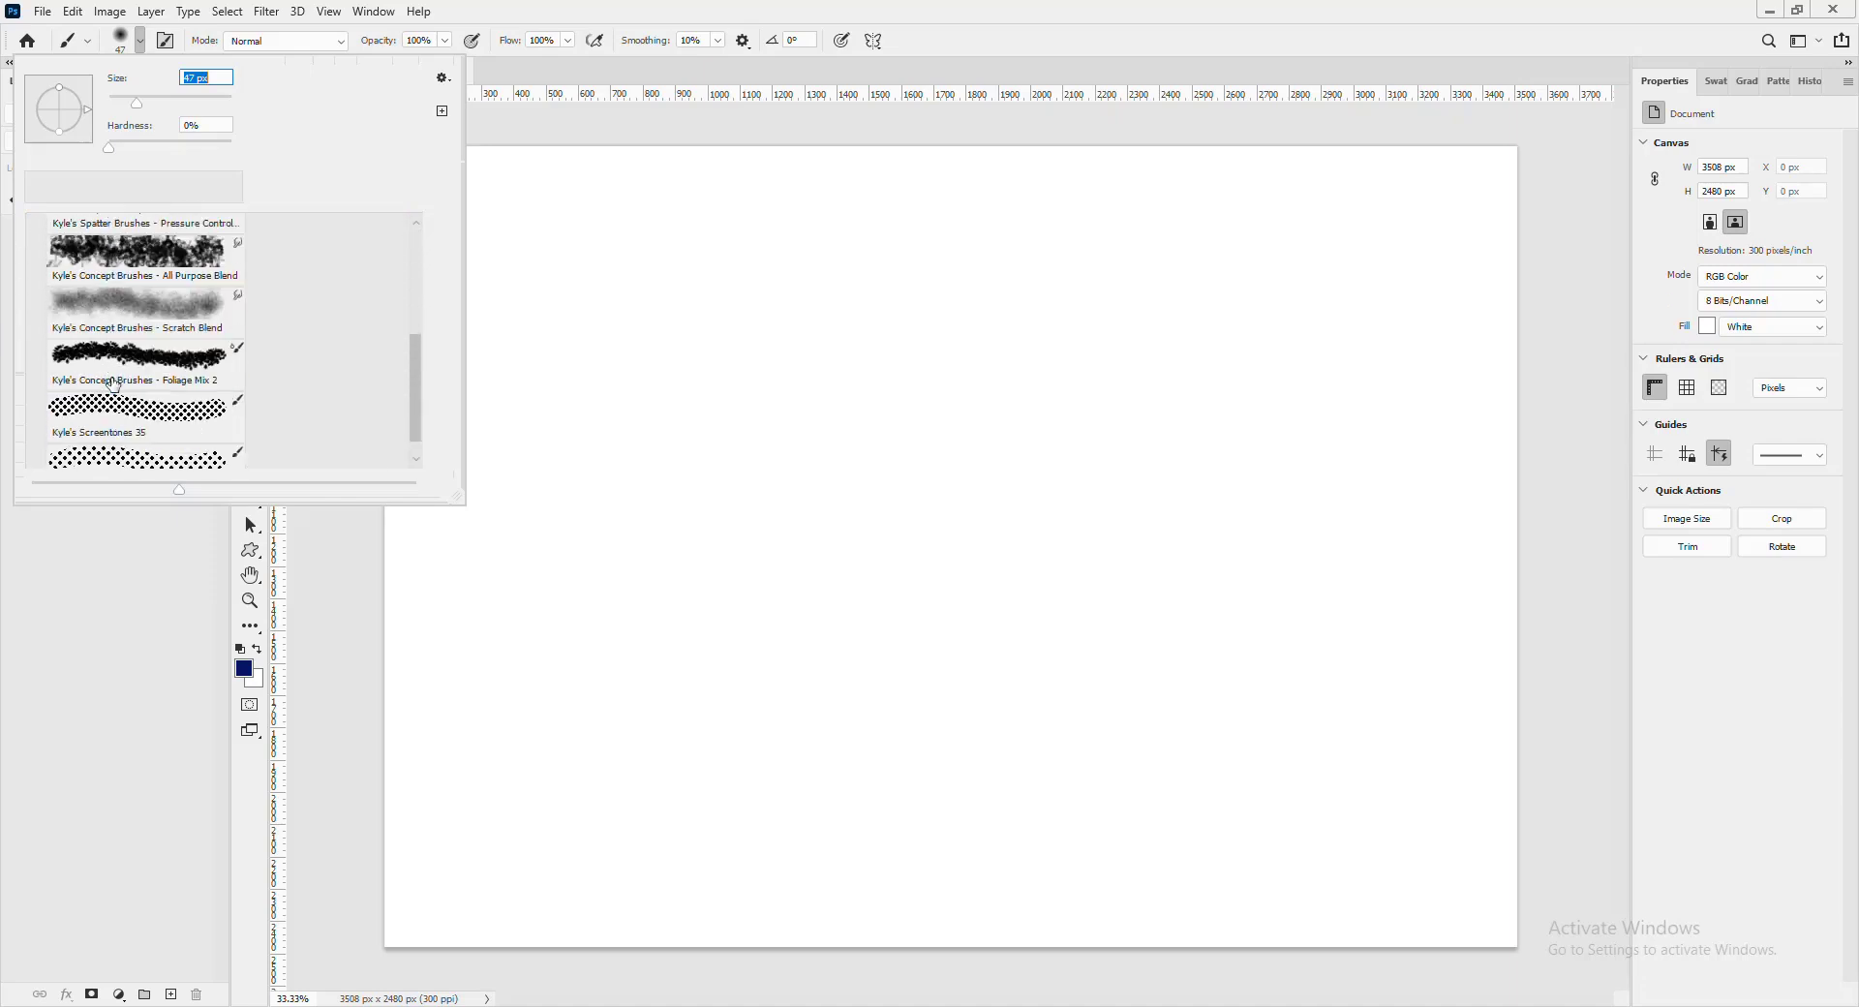
- Collapse the Special Effects Brushes folder and view the Import Brushes file dialog without loading a file
scroll(97, 368, up, 5)
click(37, 310)
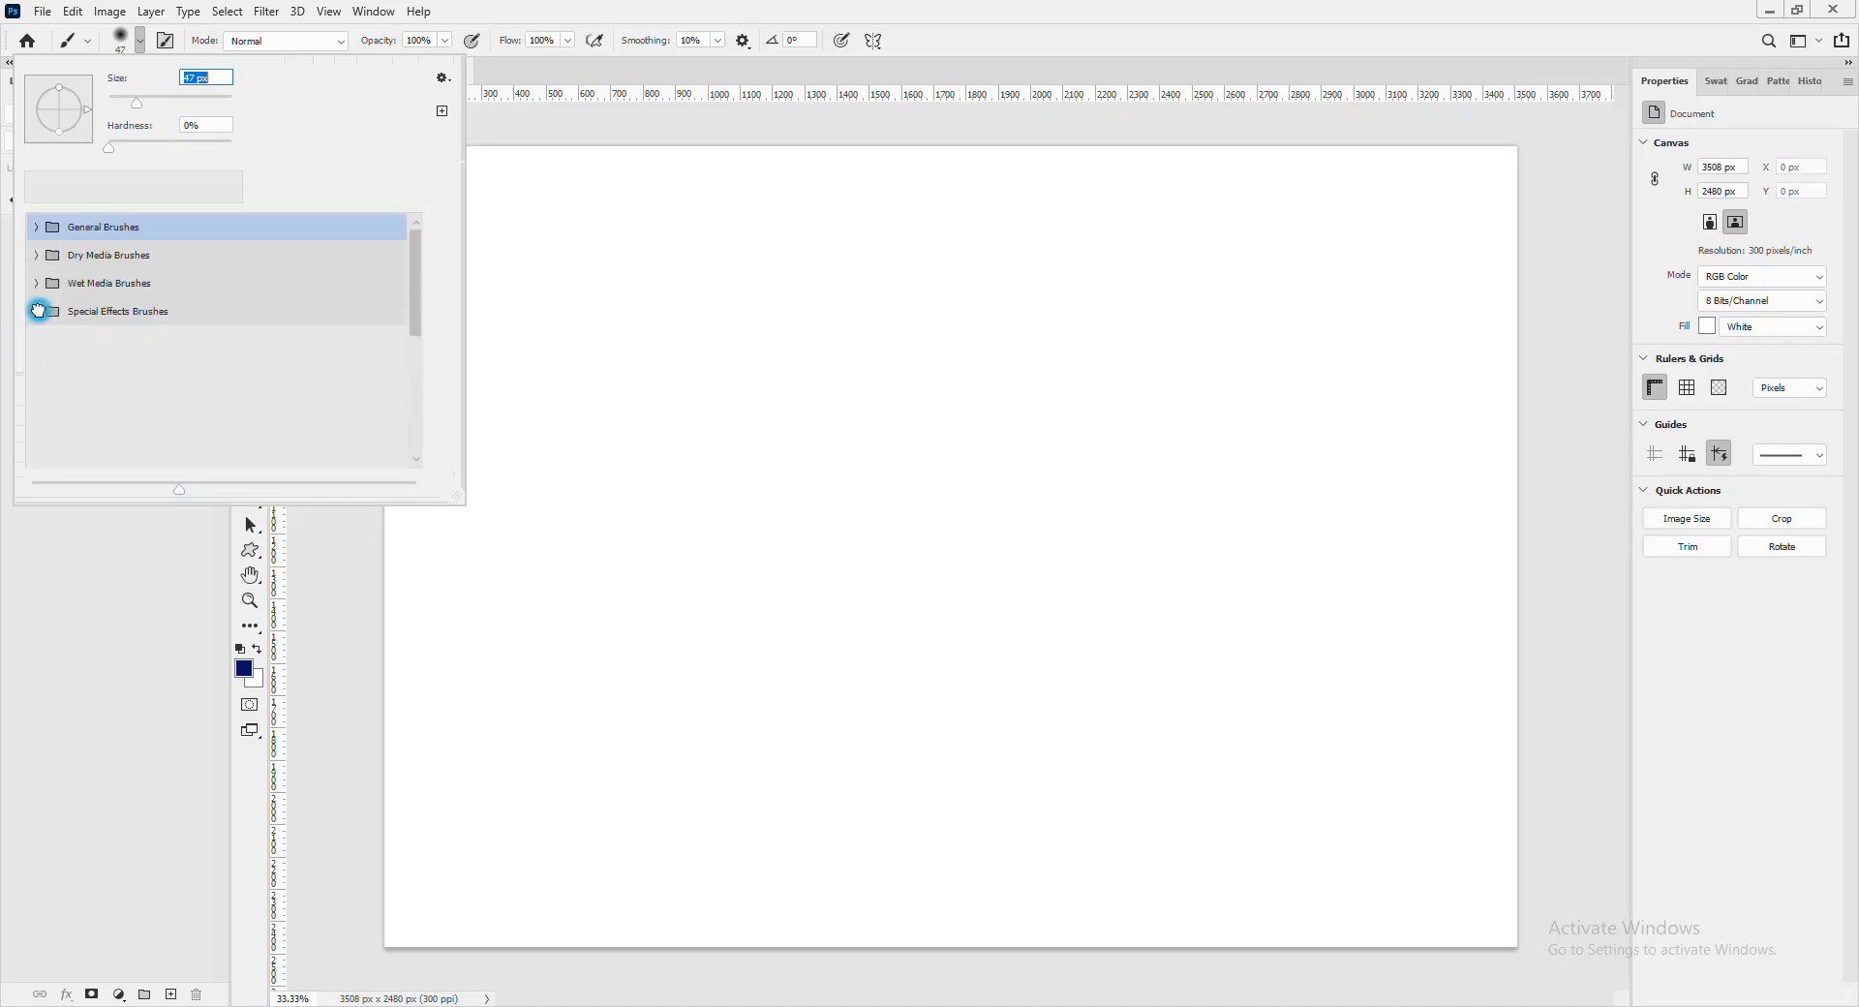
click(442, 77)
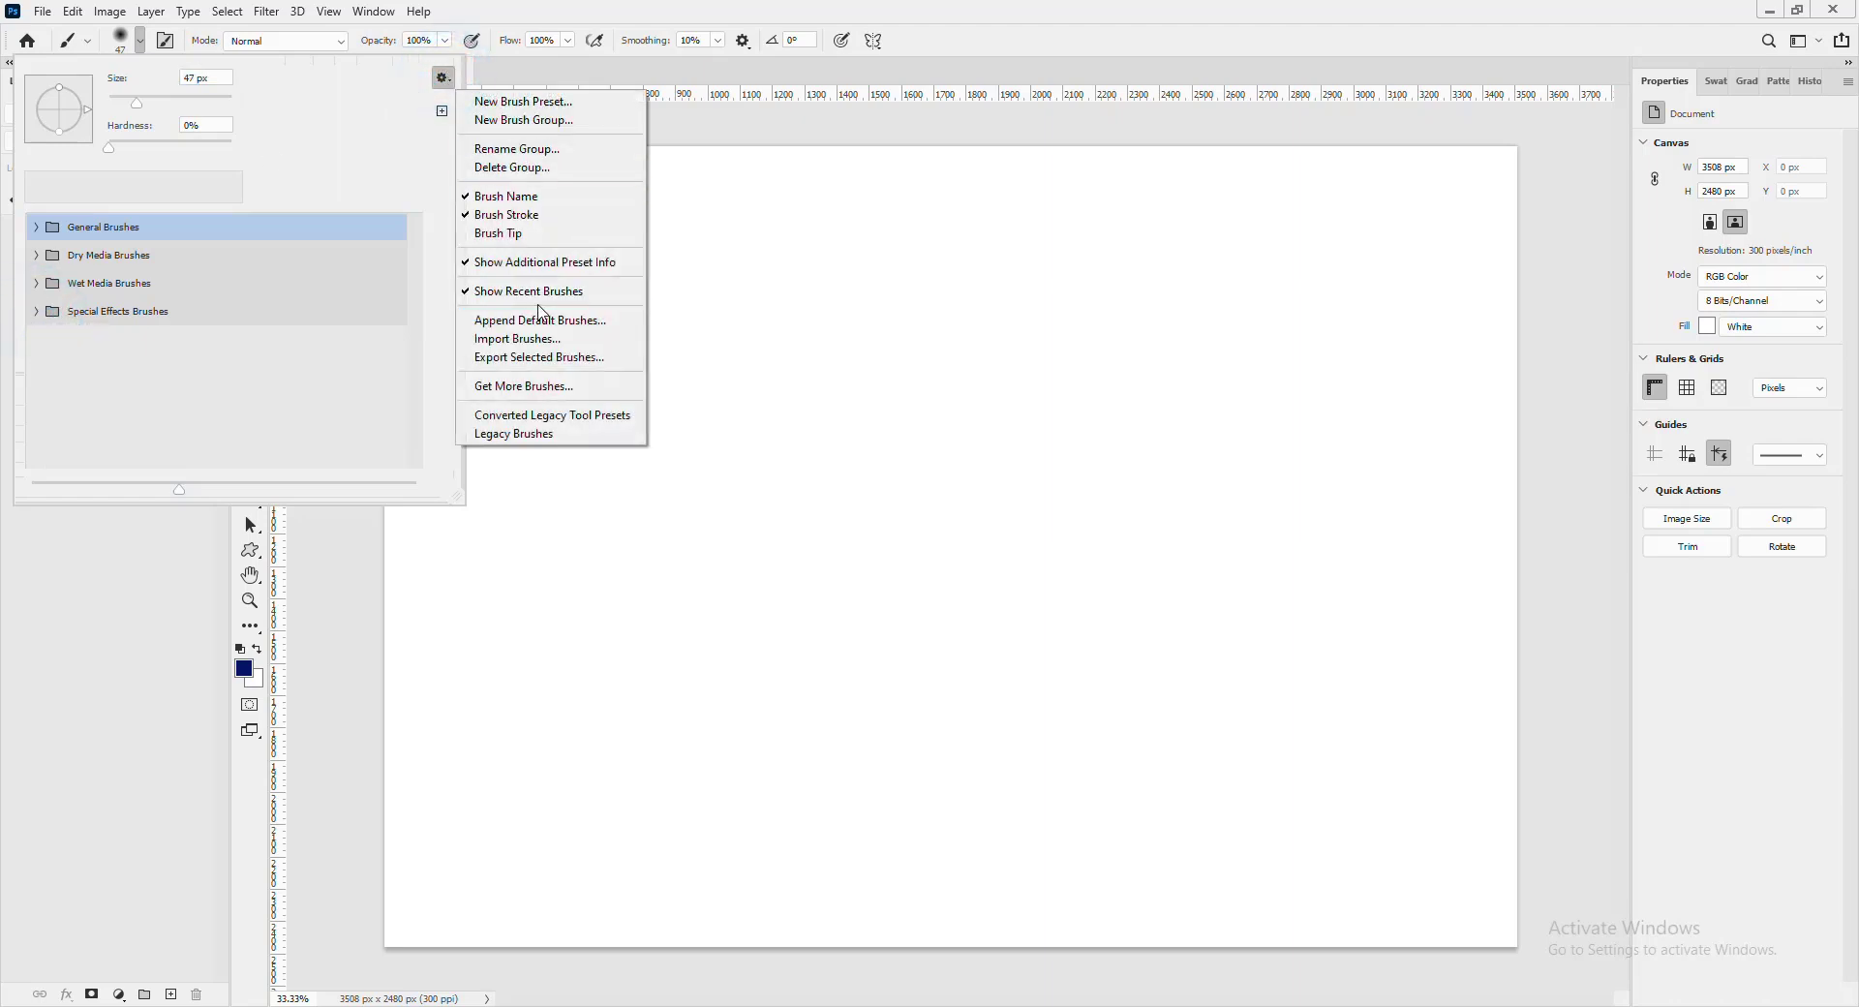
click(531, 345)
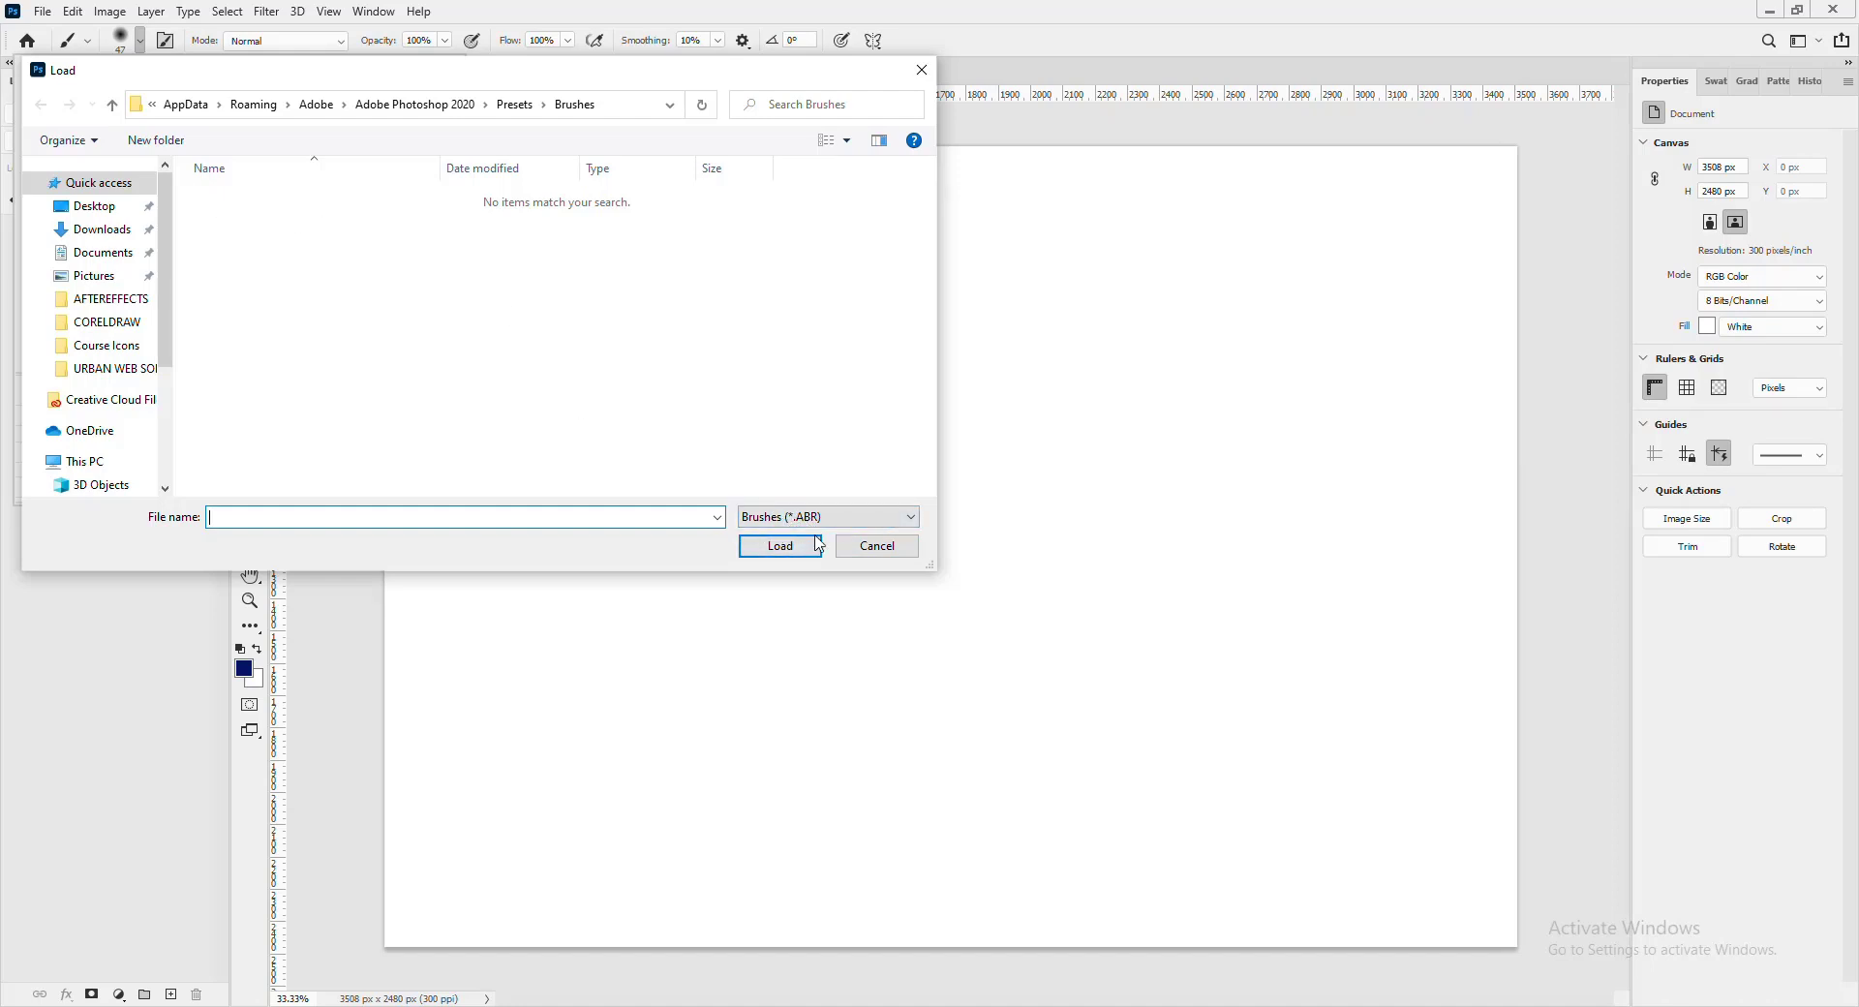
click(863, 552)
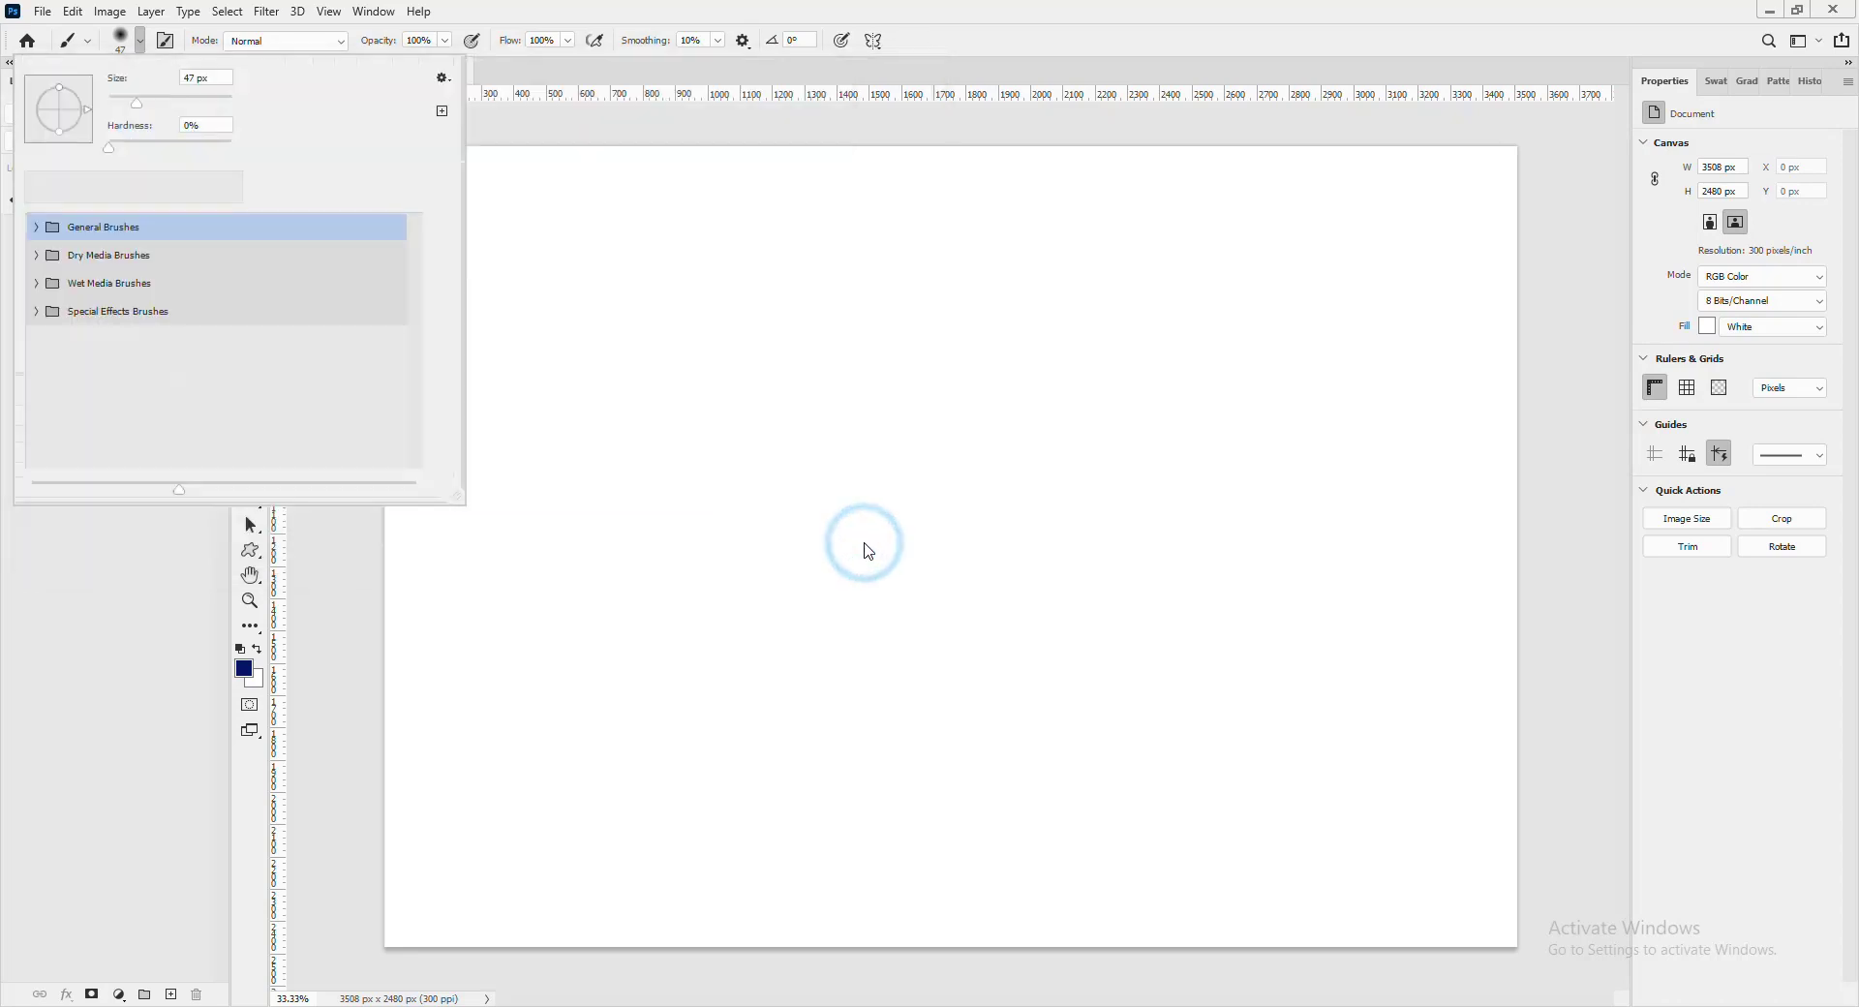
- Examine the brush preset picker's display, import and legacy brush options, and close the picker
click(435, 85)
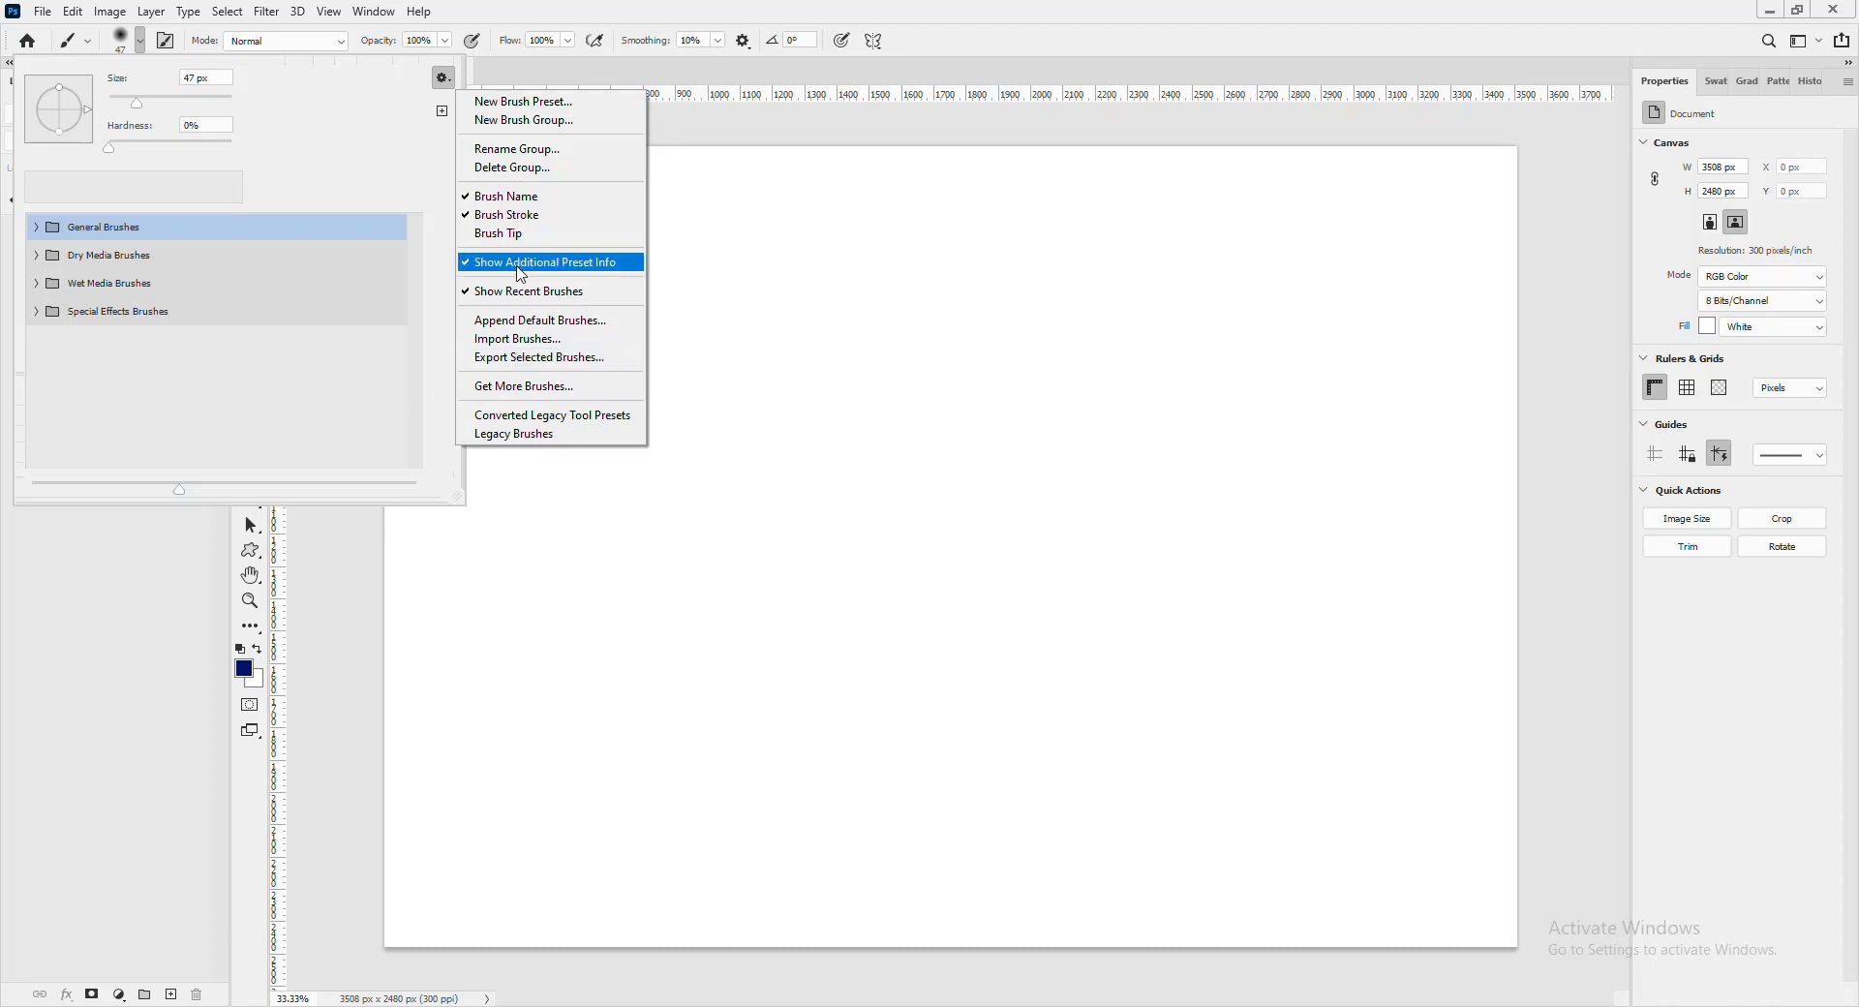
click(444, 80)
click(445, 81)
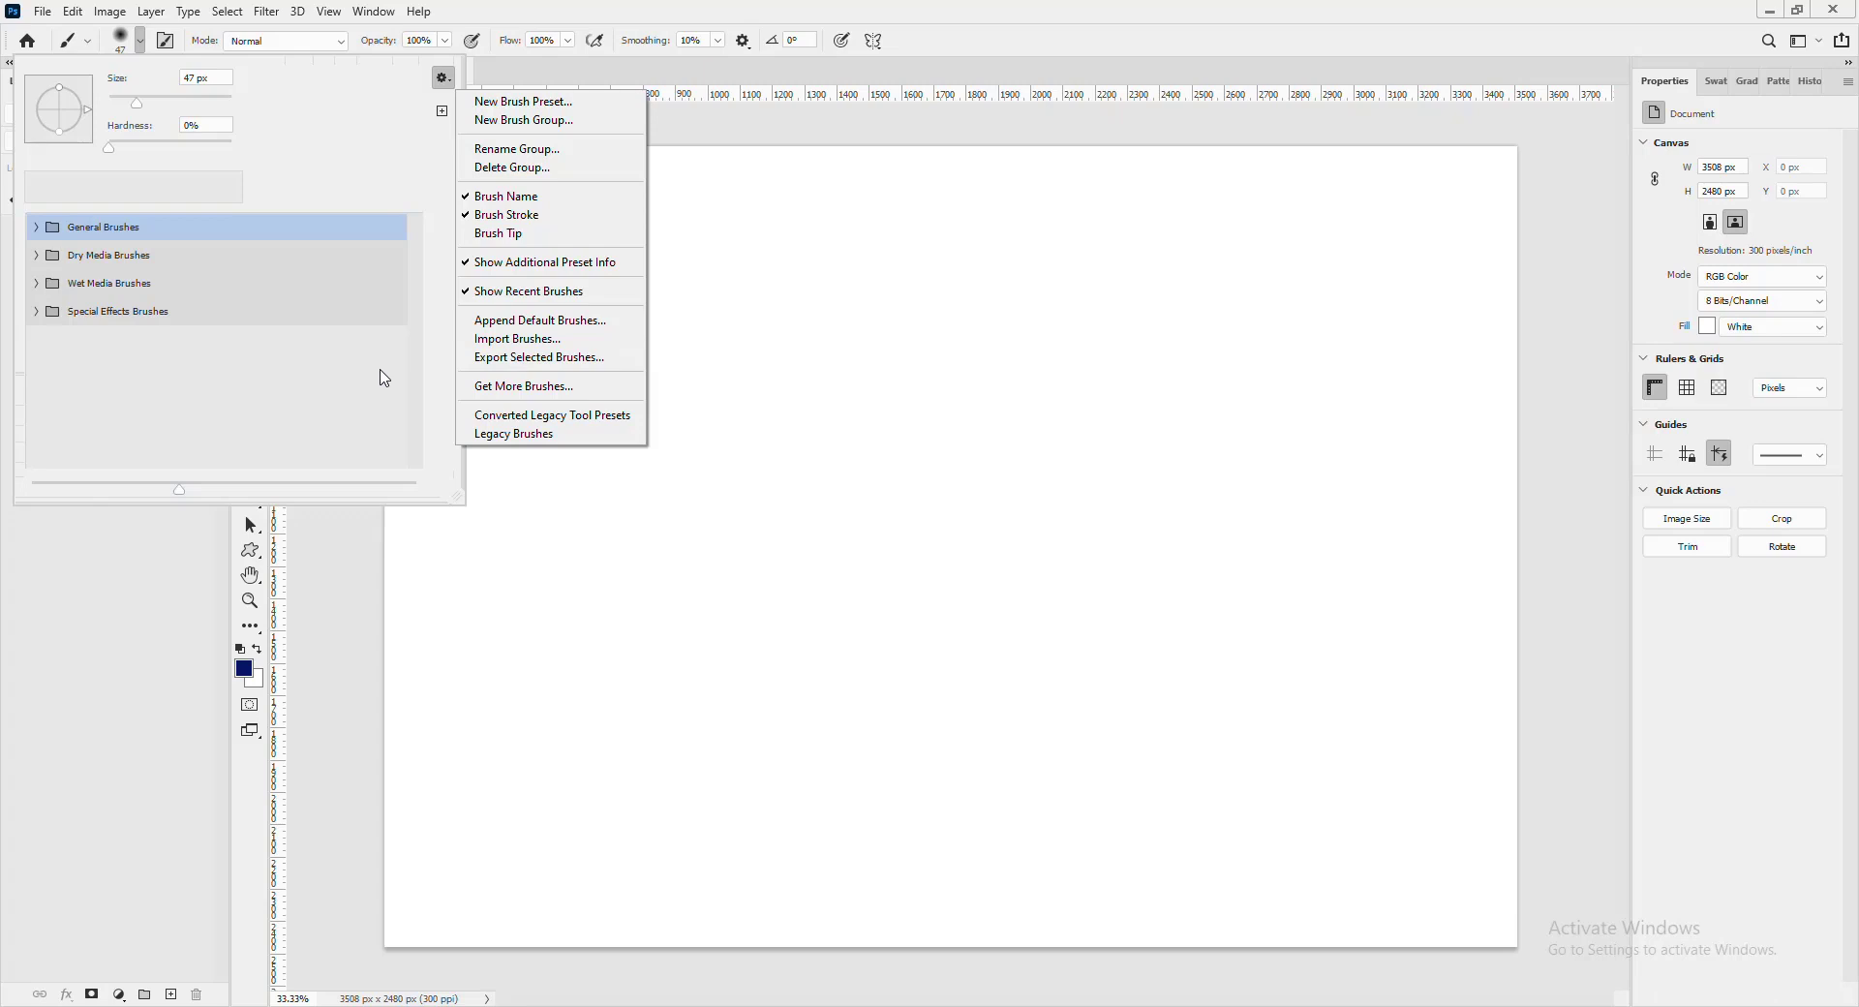
click(585, 513)
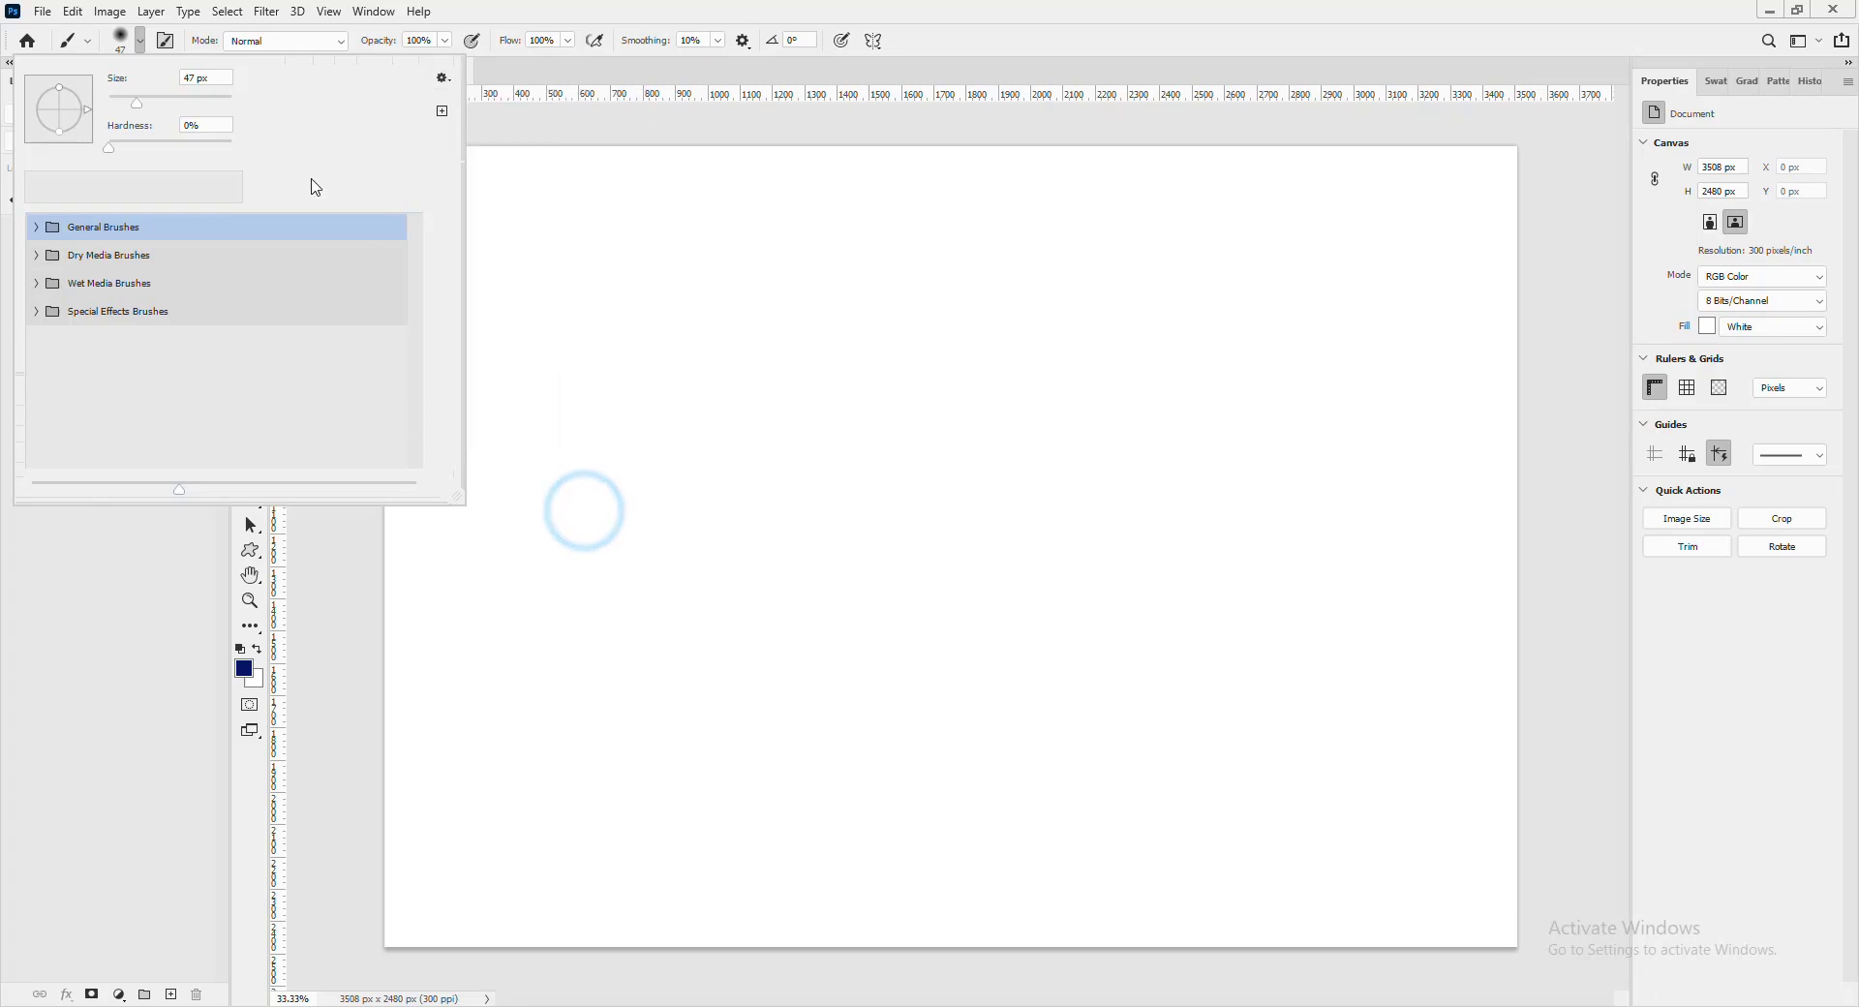
click(143, 42)
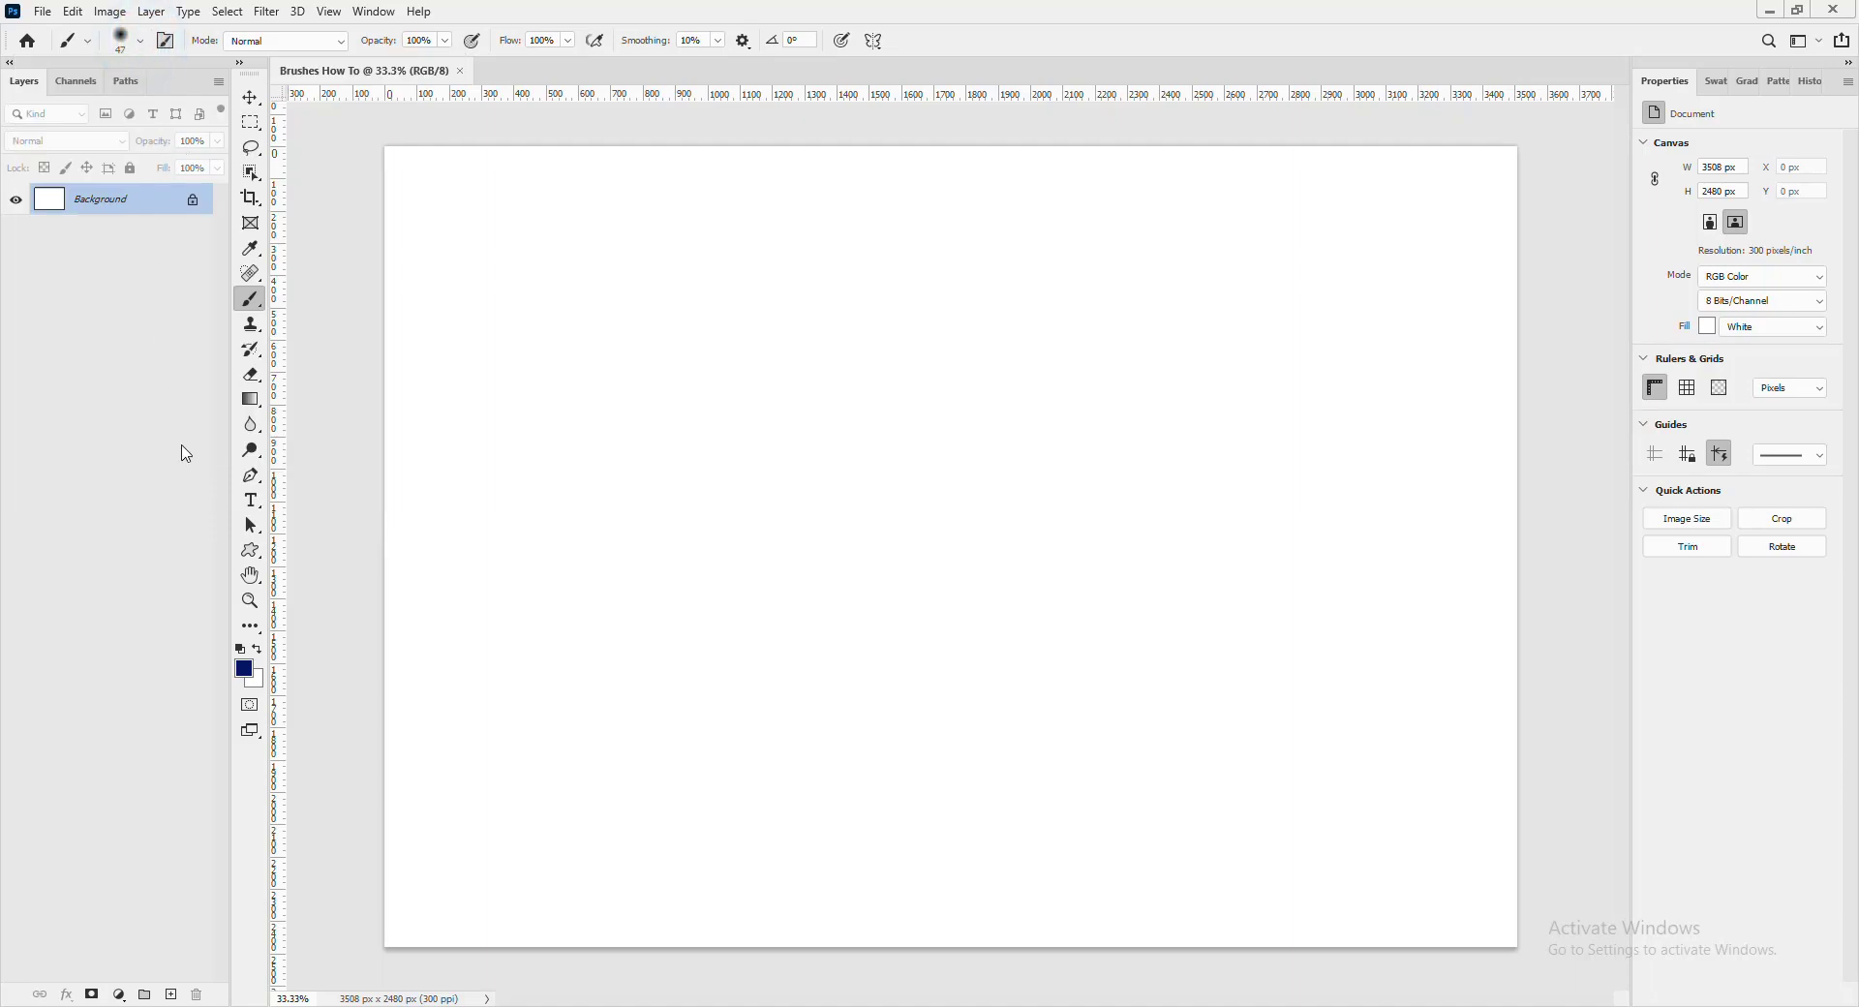
- Set the foreground color to bright blue, hex 099fdd
click(247, 675)
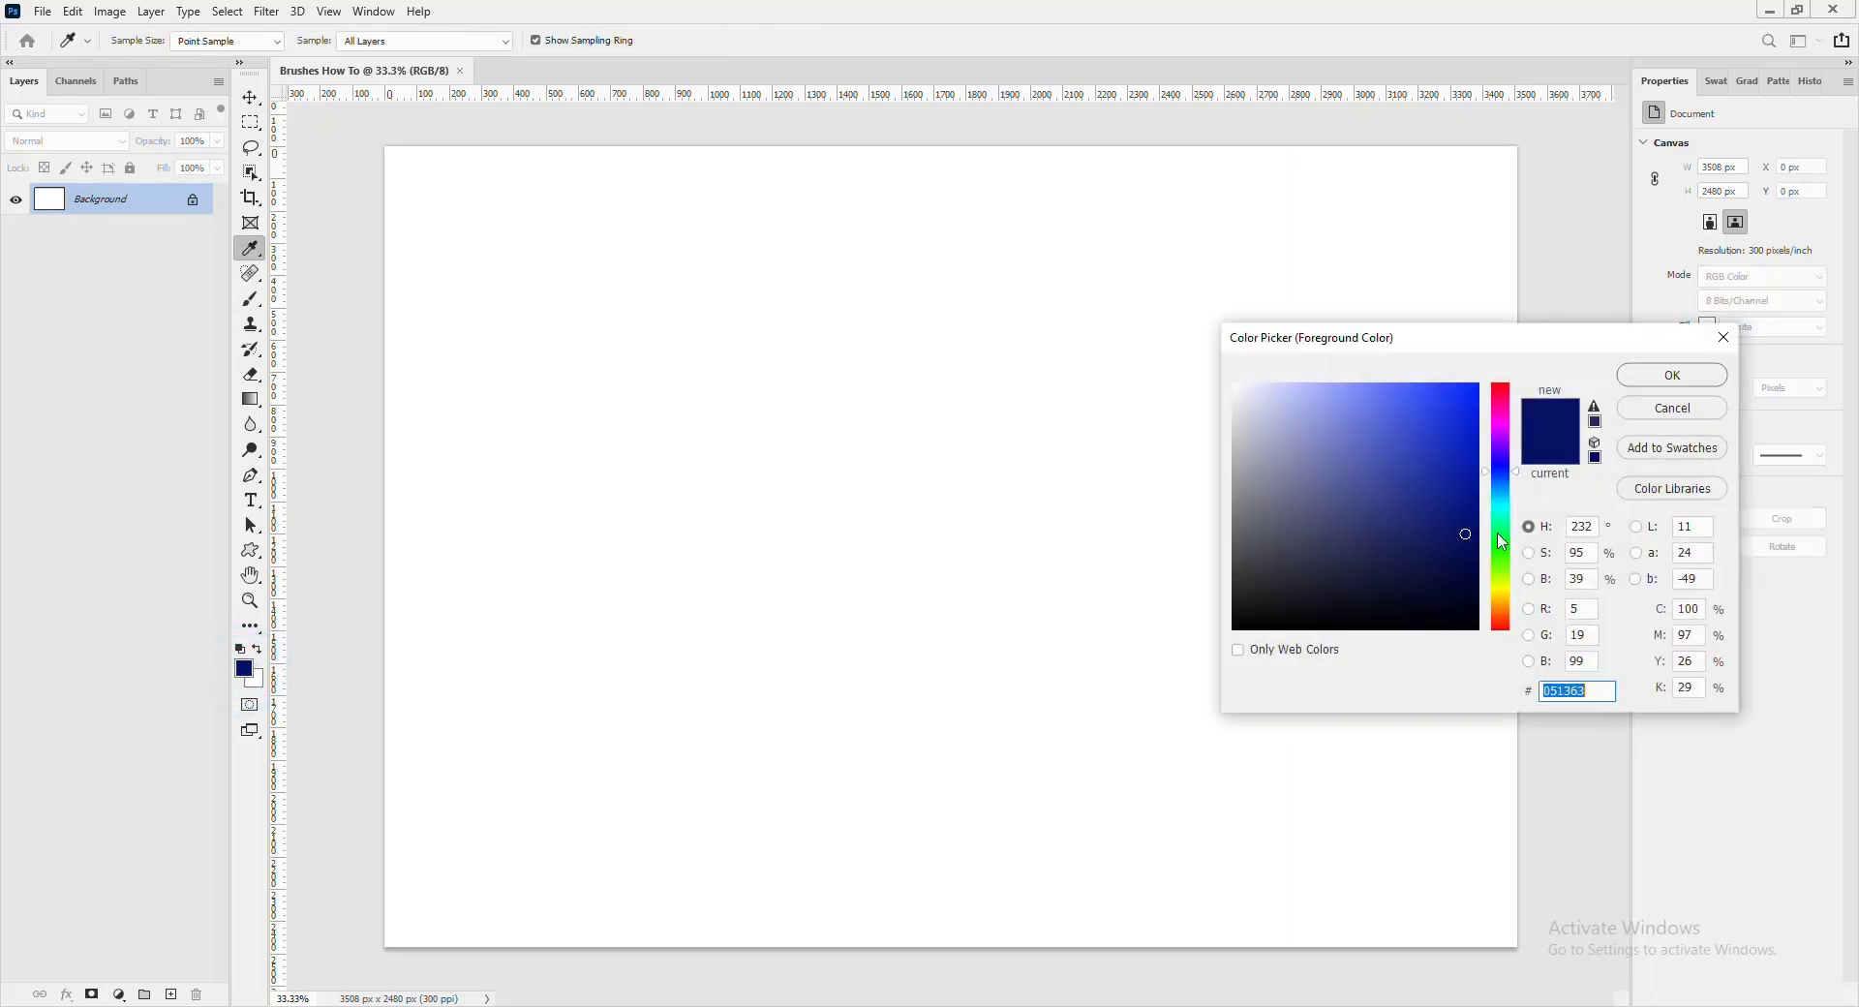
click(1499, 507)
drag(1499, 506, 1499, 493)
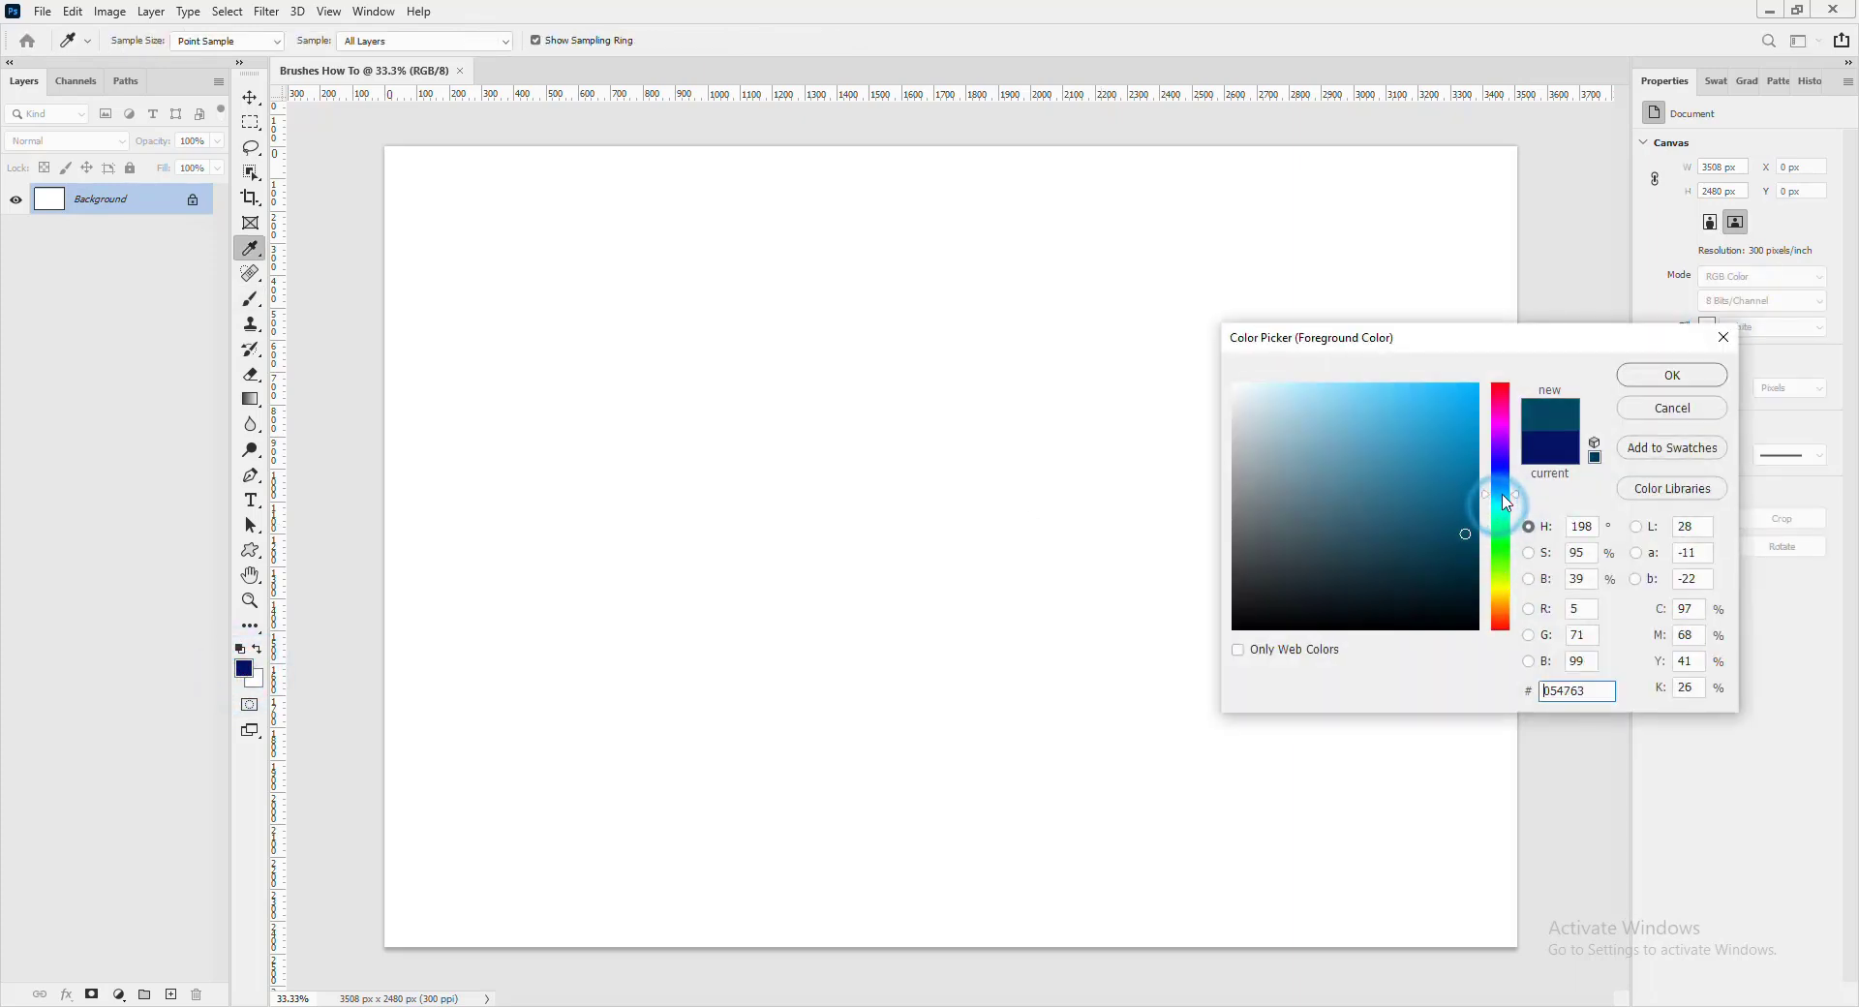
click(1470, 414)
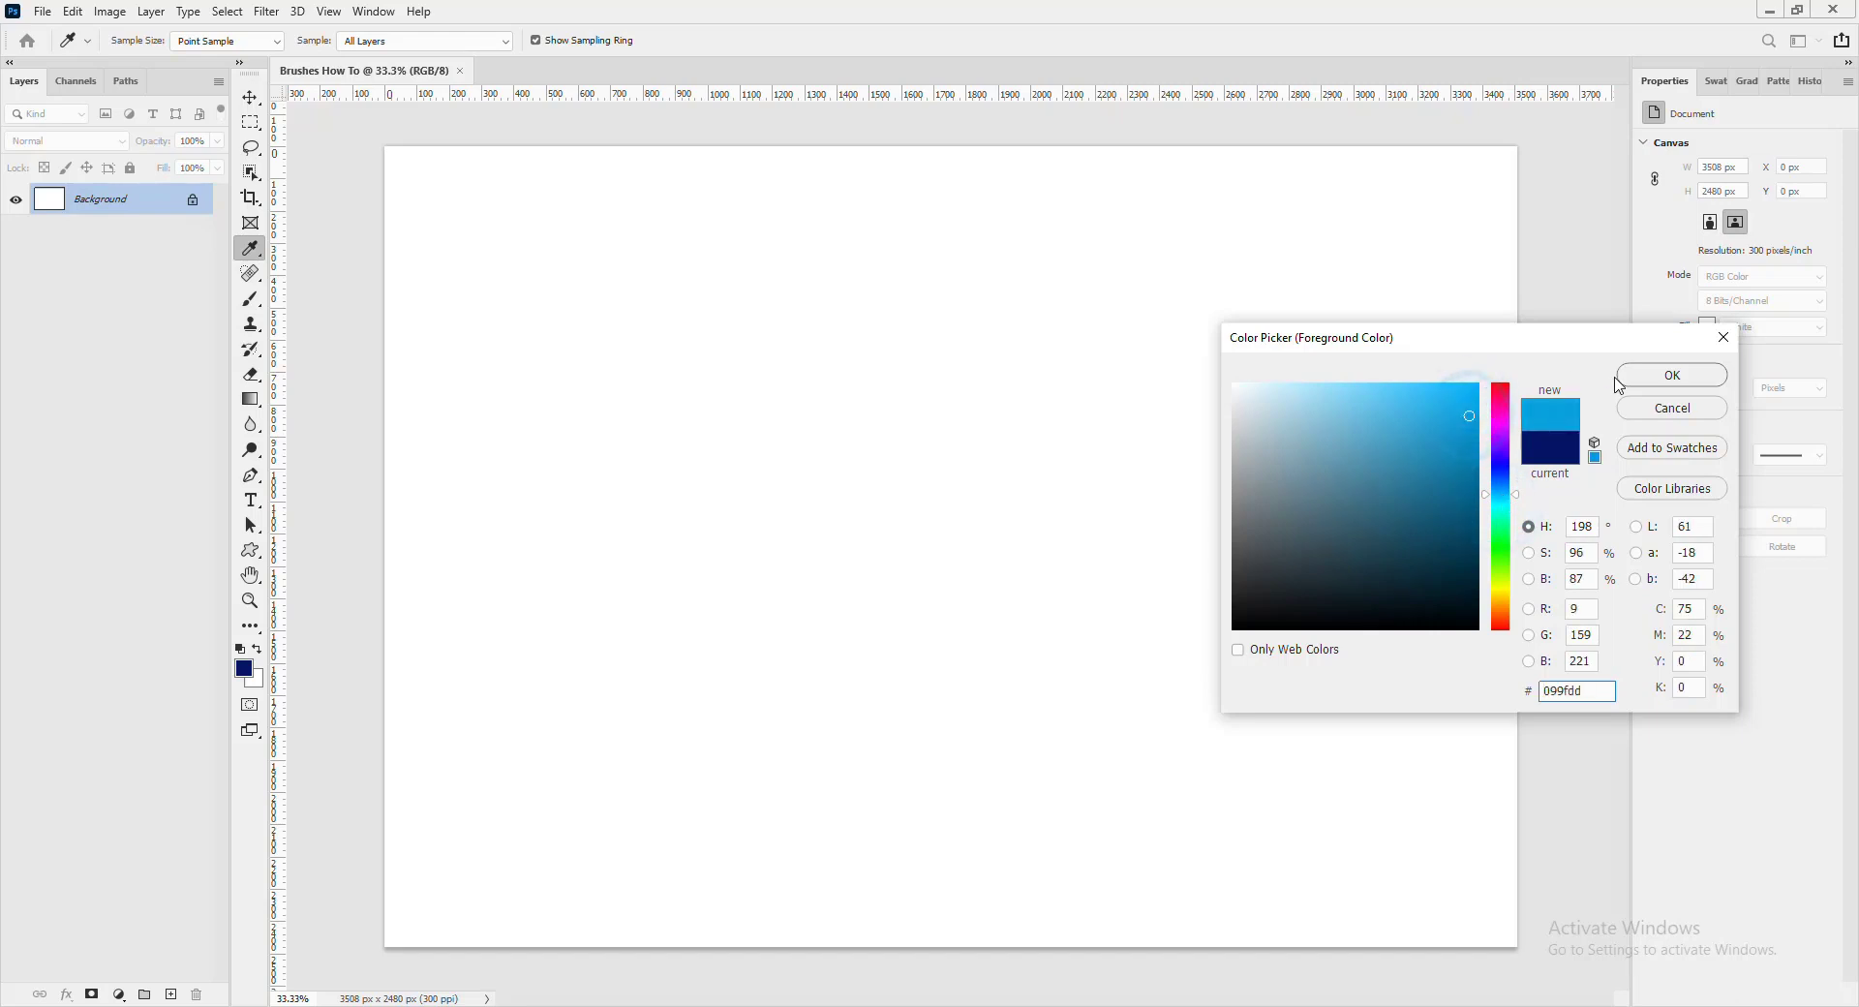
click(1647, 376)
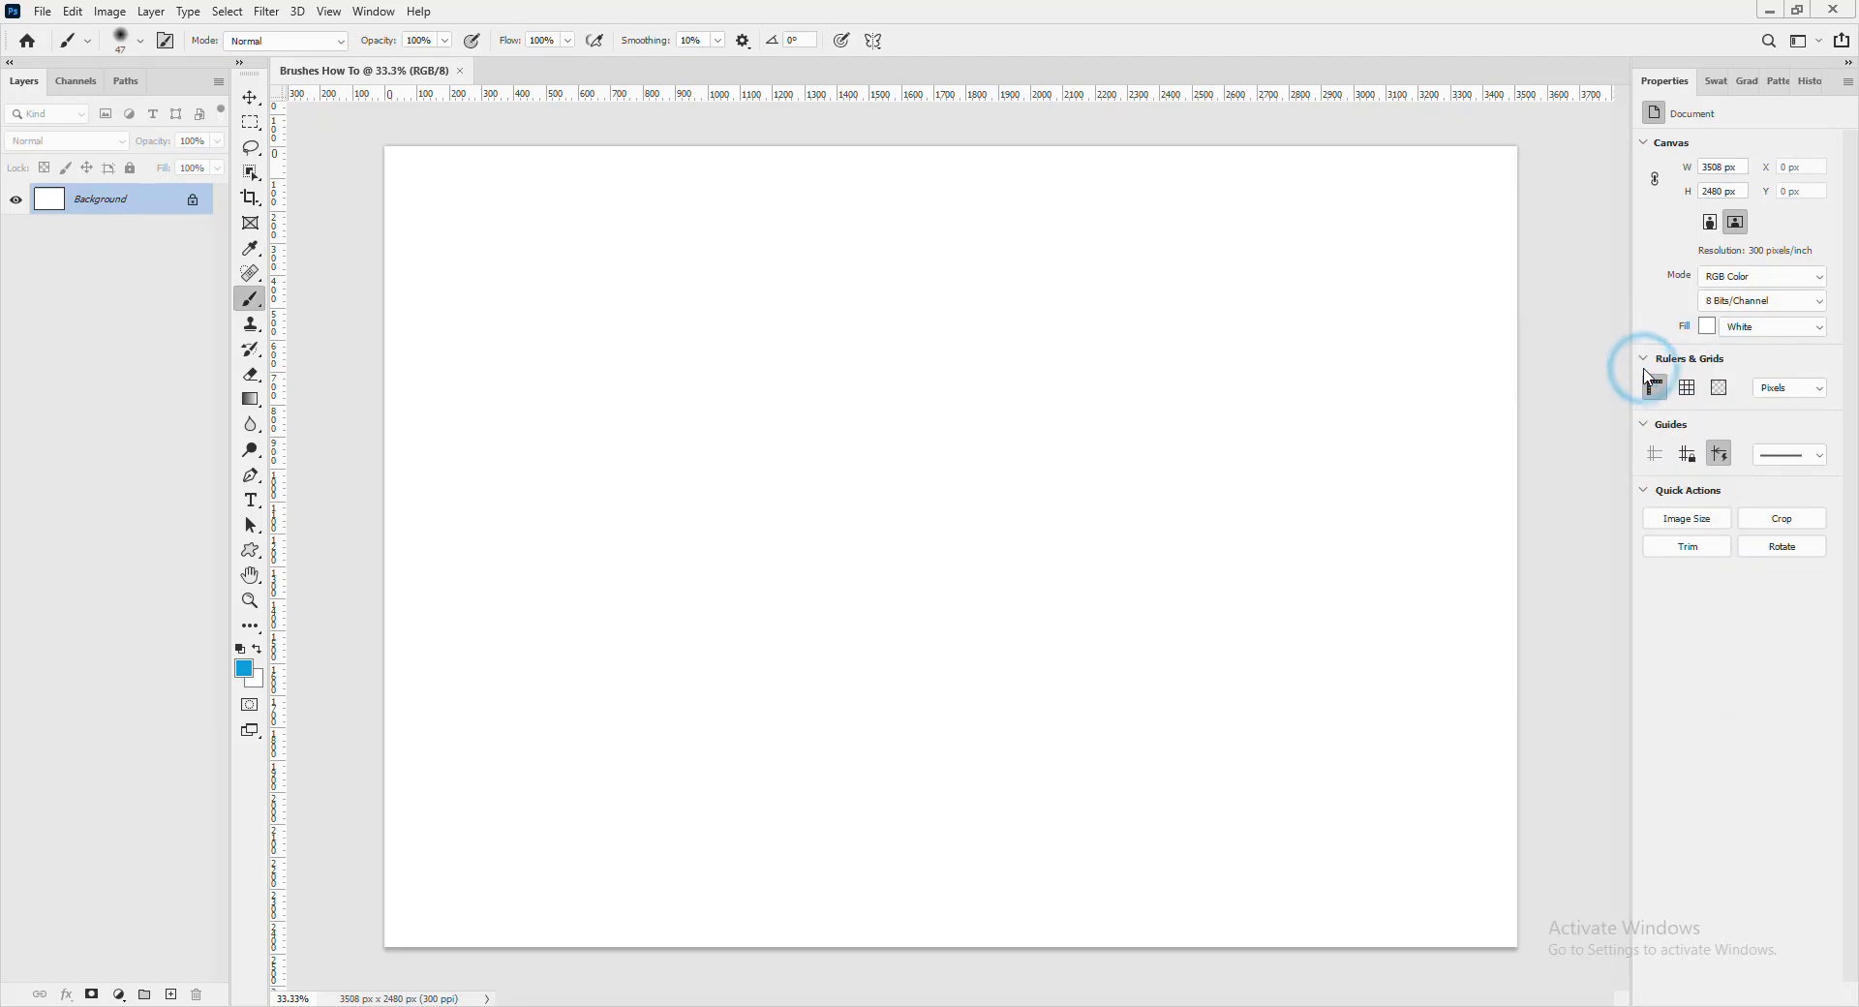
- Set the background color to near-black, hex 181717
click(256, 683)
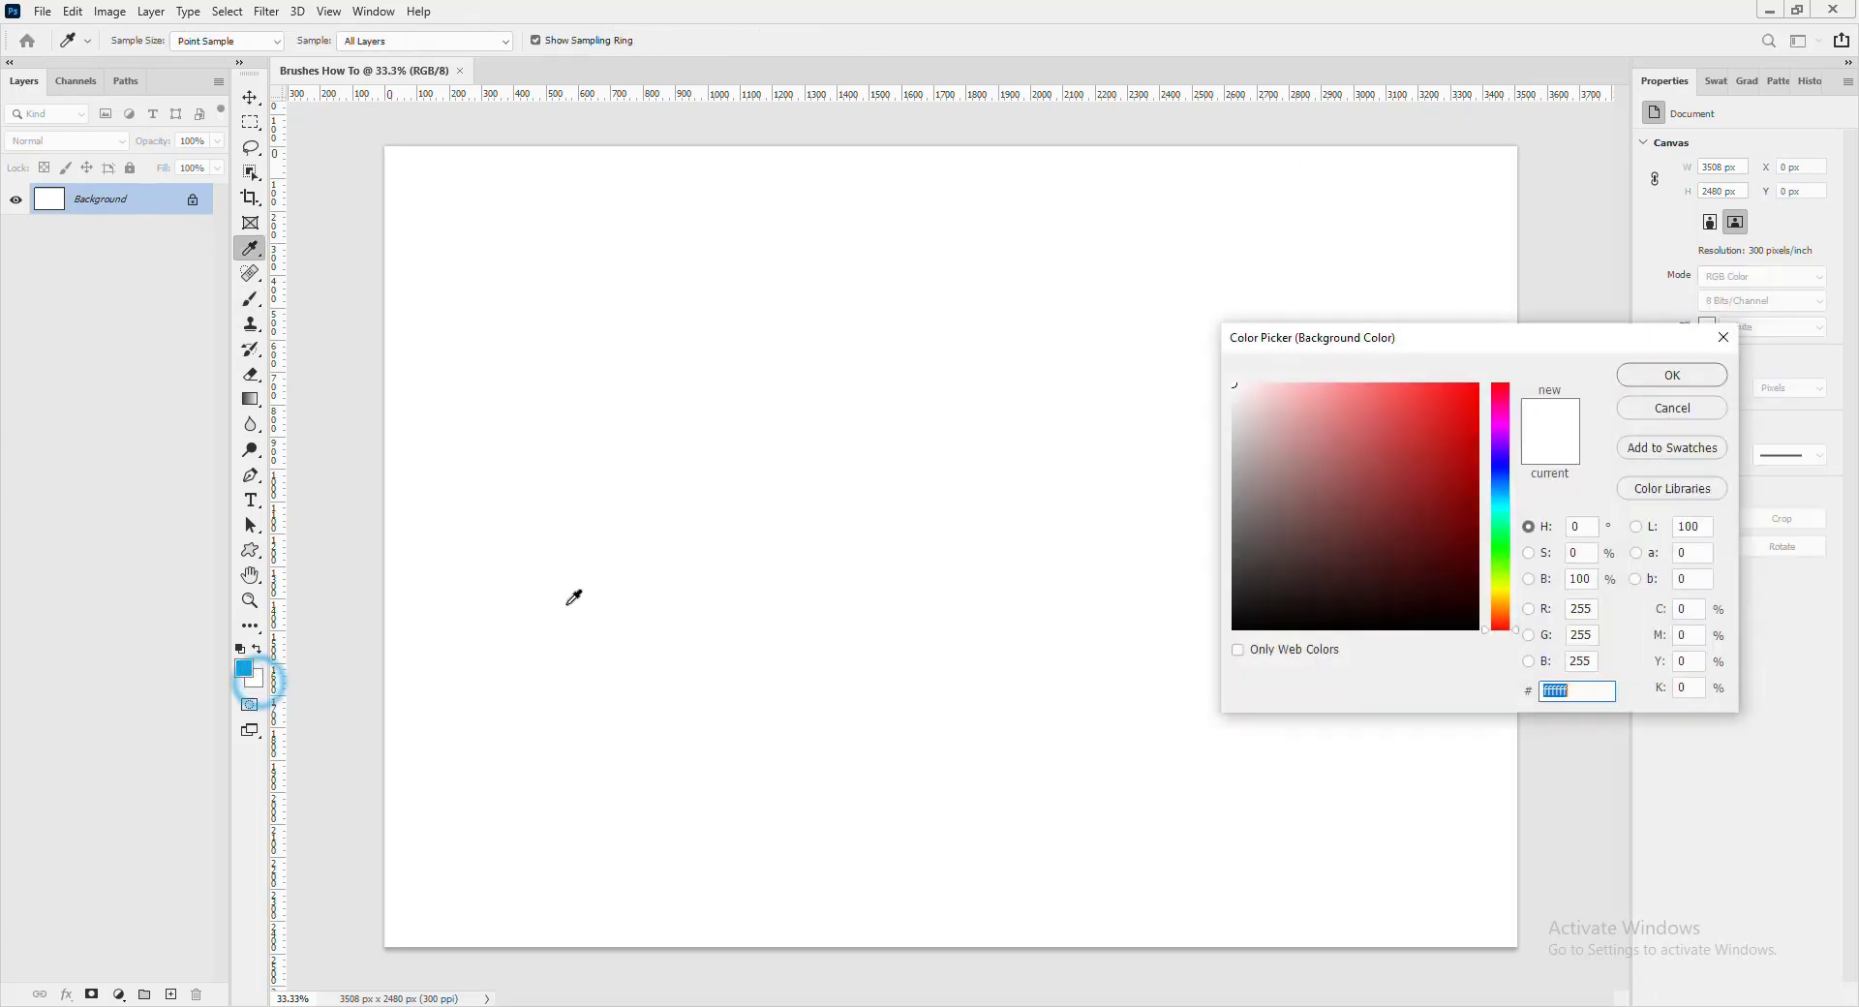
click(1238, 607)
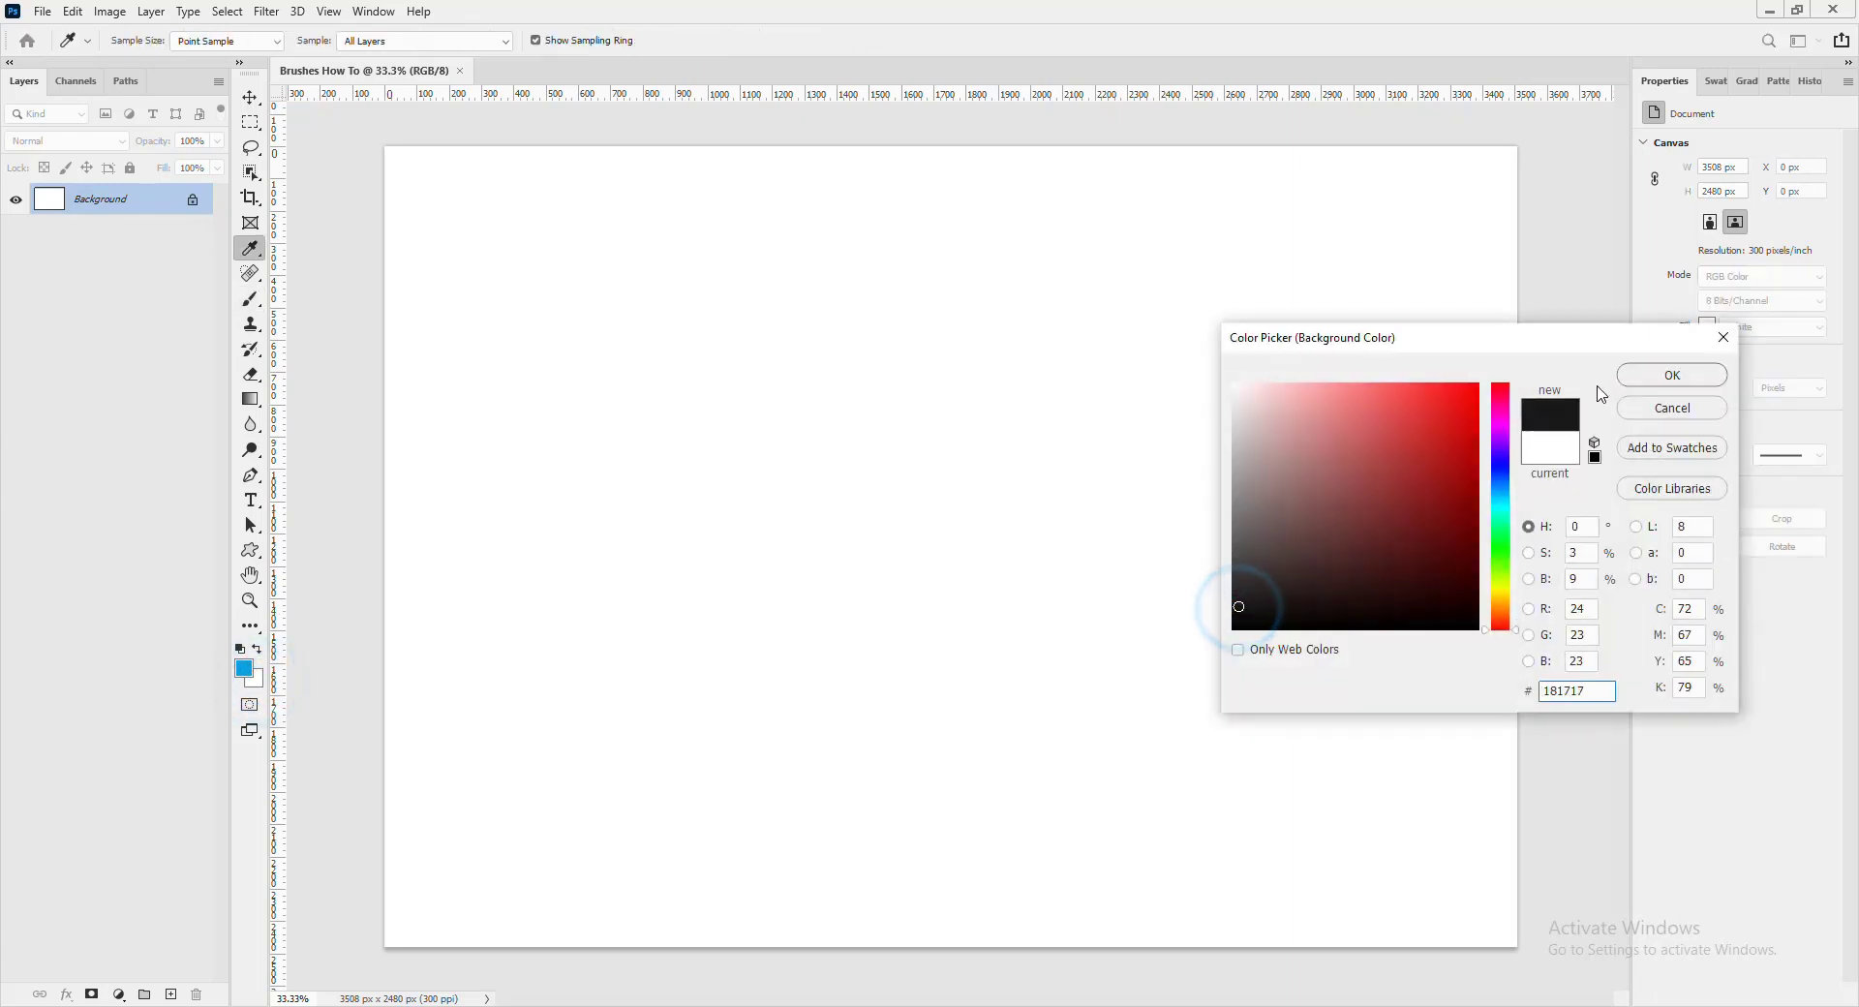
click(1655, 386)
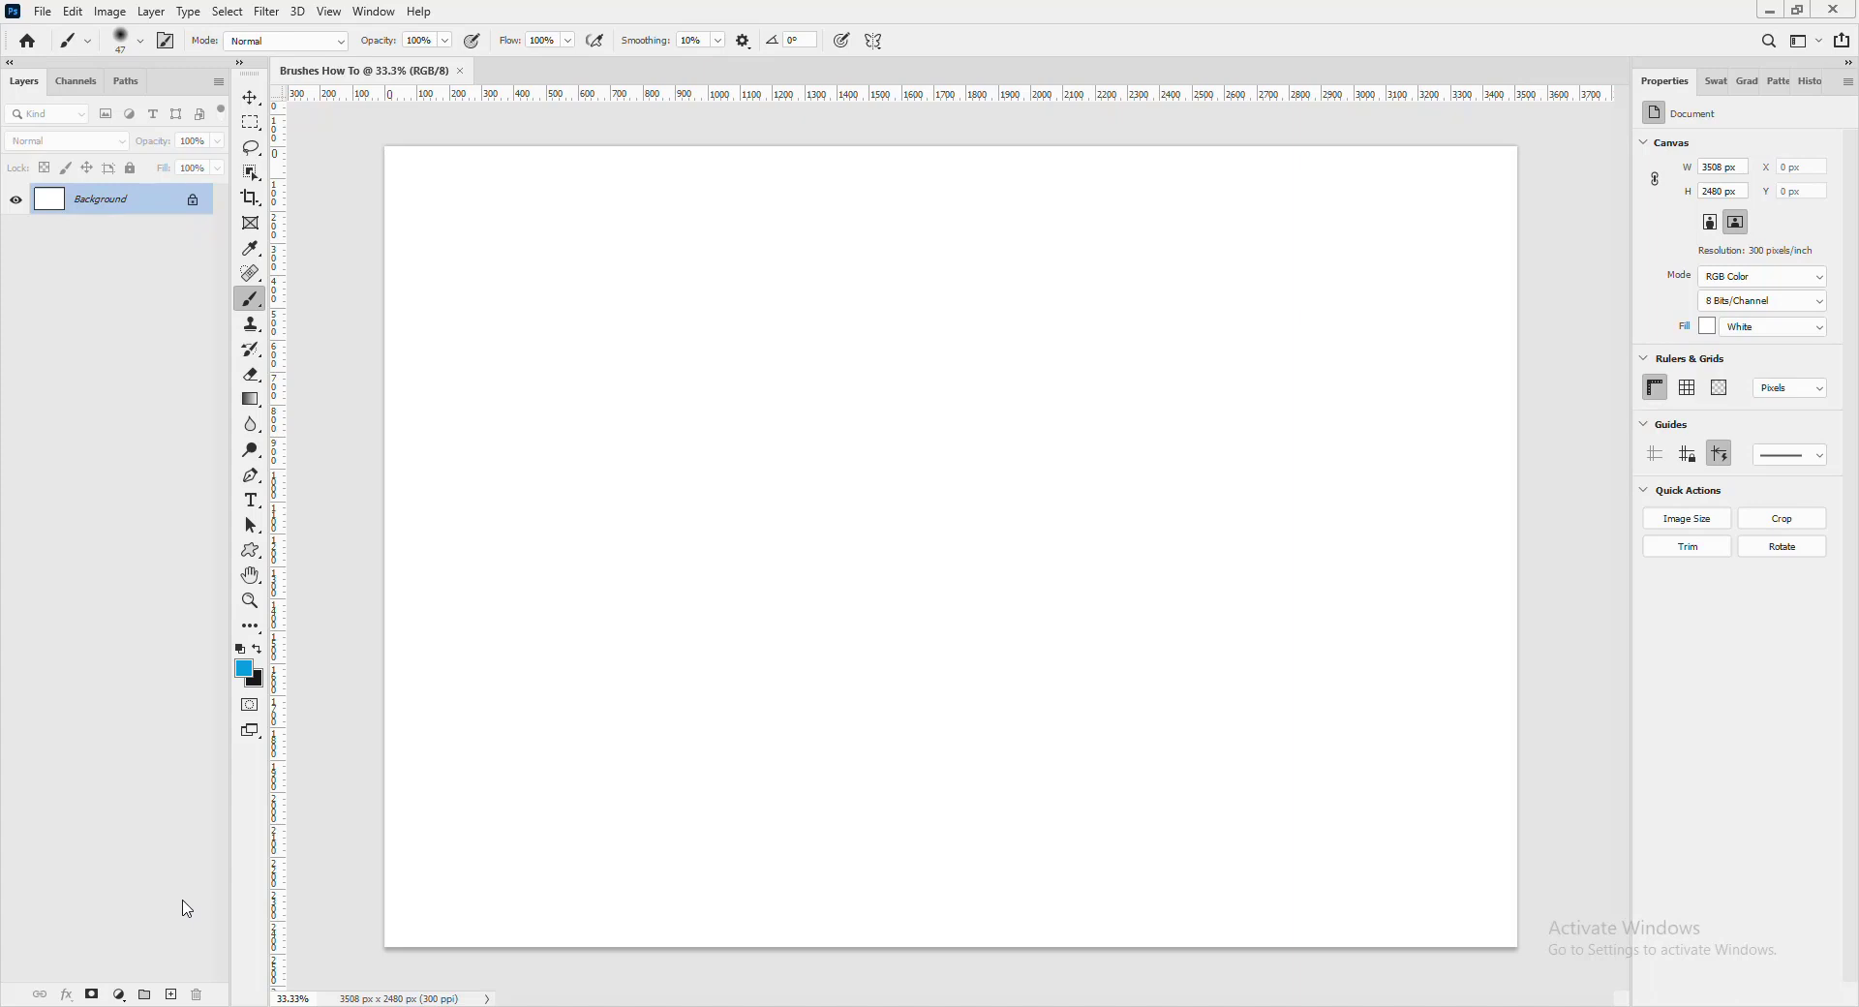
- Add a new layer above the Background and name it "brush layer"
click(170, 997)
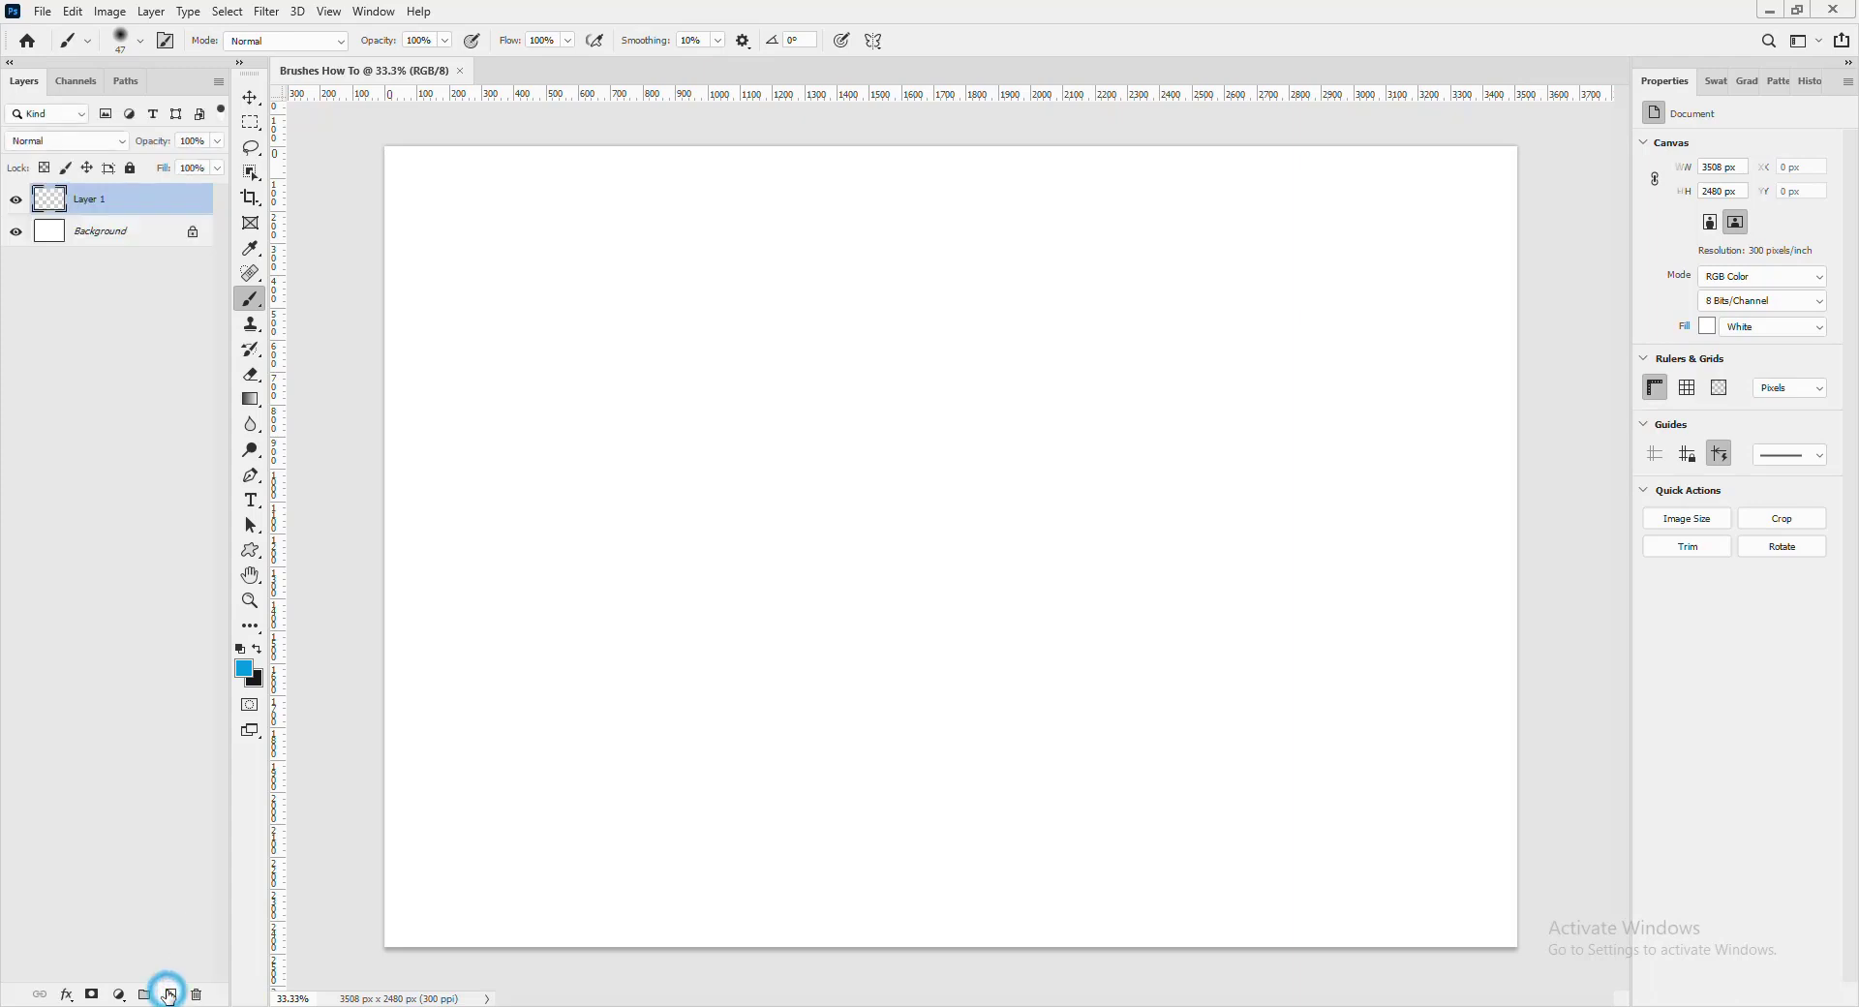
double_click(89, 200)
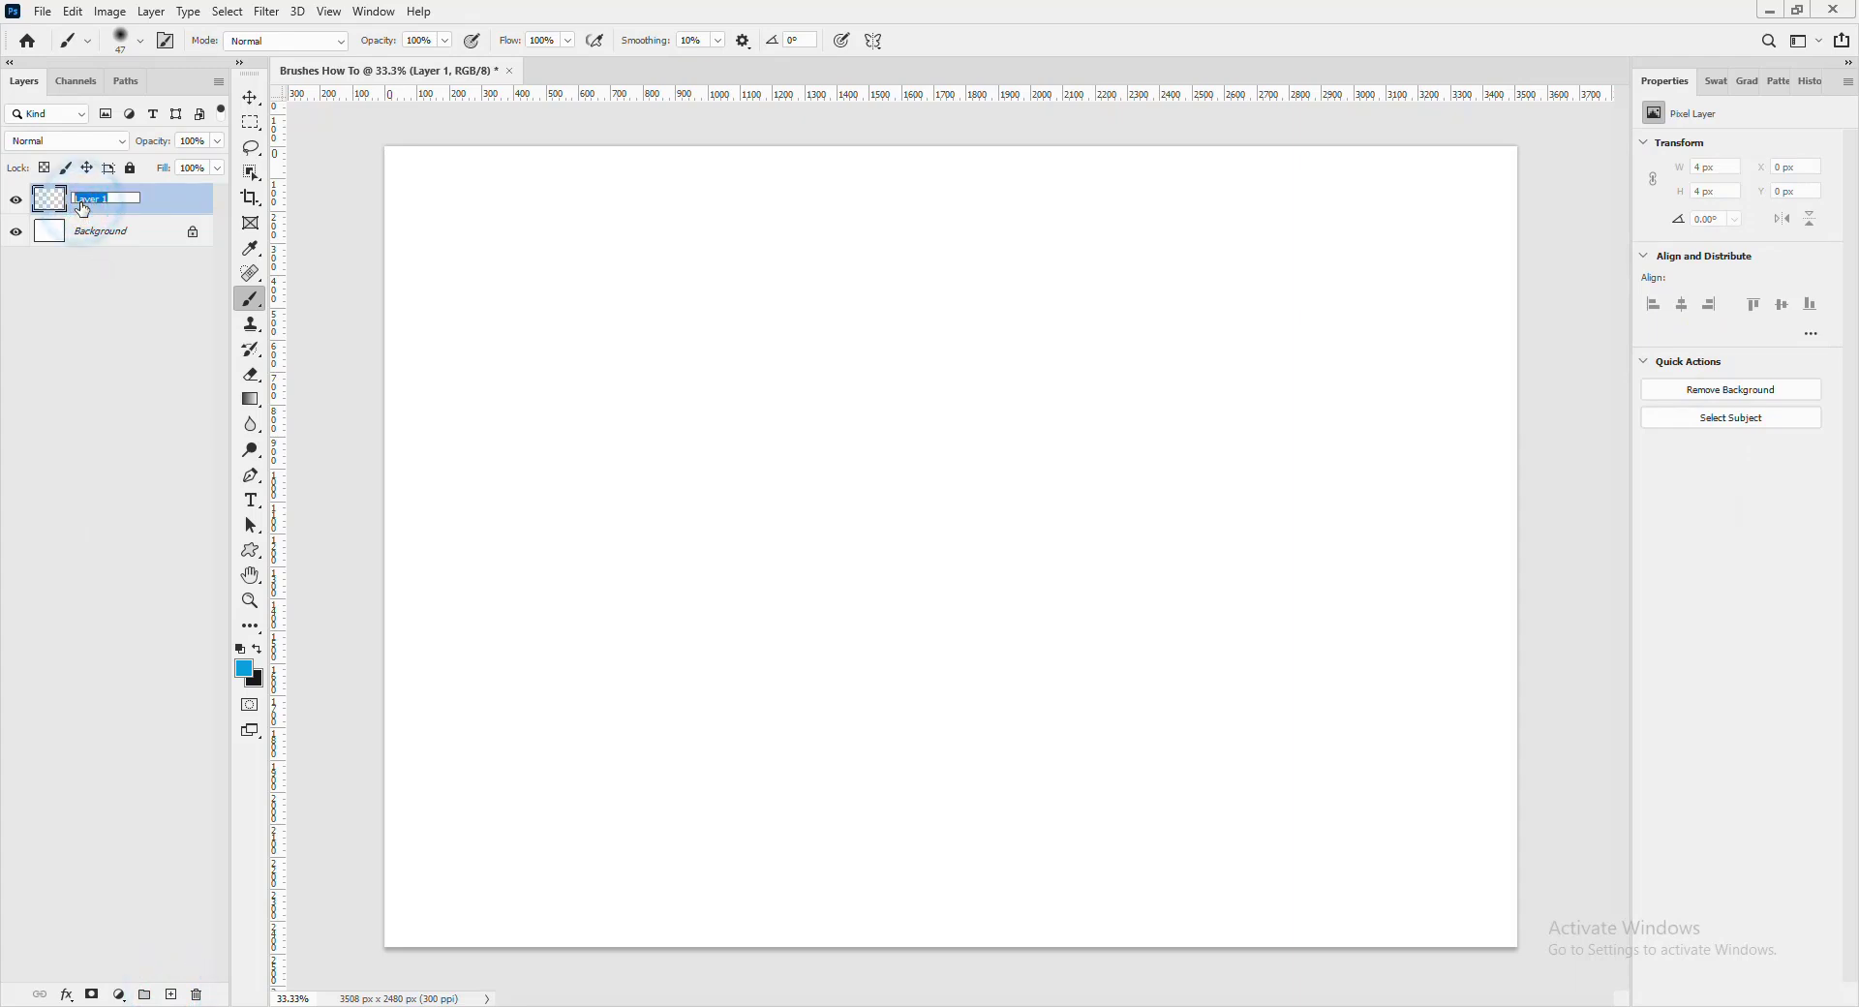
text(brush layer)
key(Return)
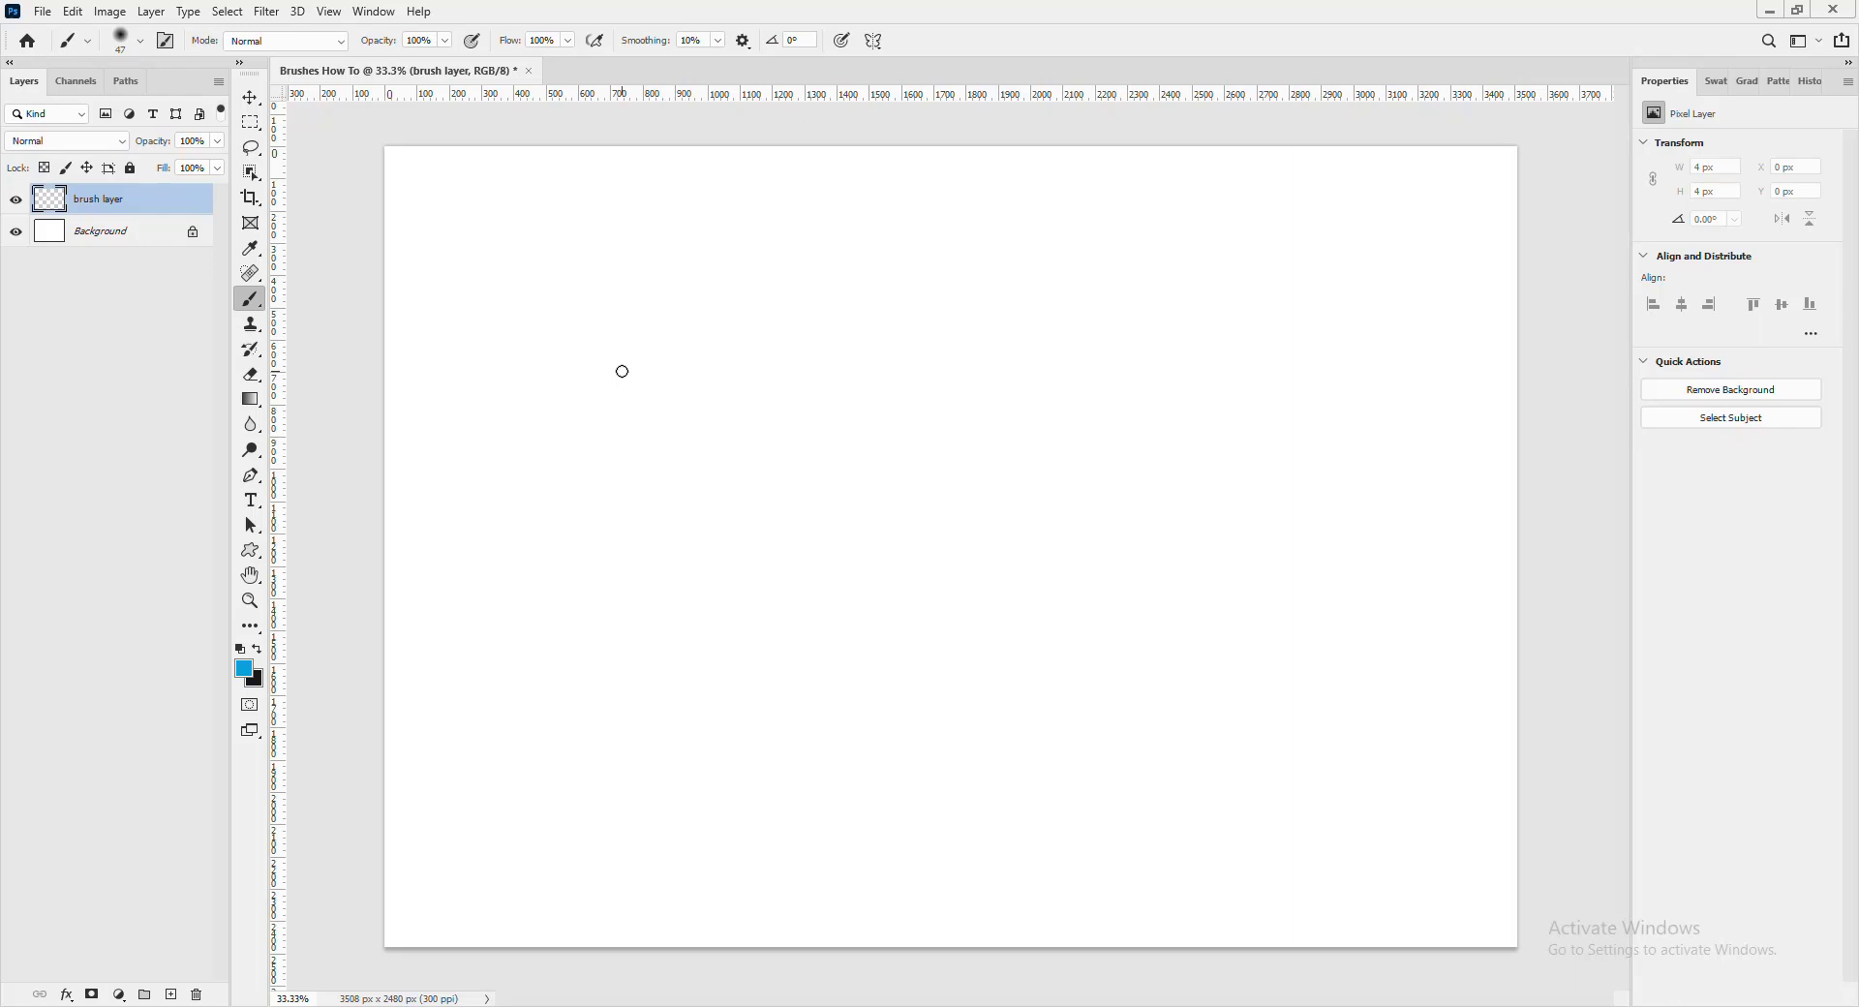
- Set the brush size to 80 px with the hardness kept at 0%
click(137, 33)
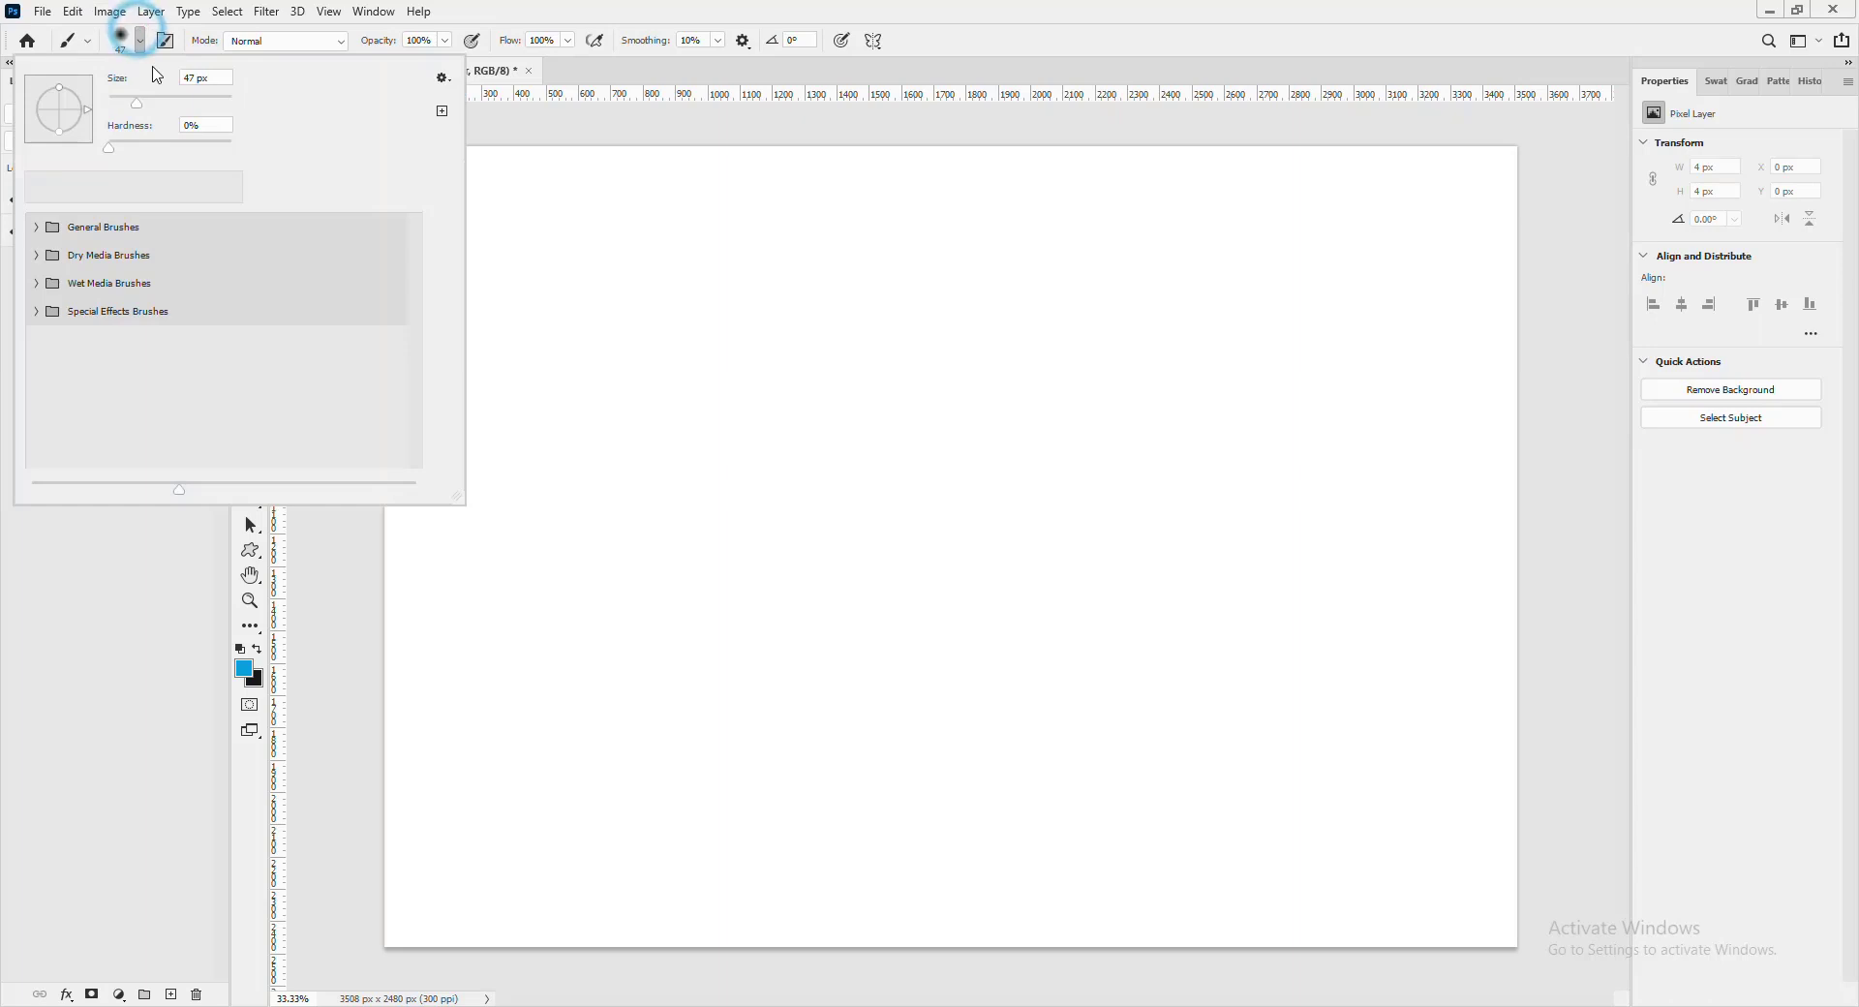
drag(137, 104, 158, 103)
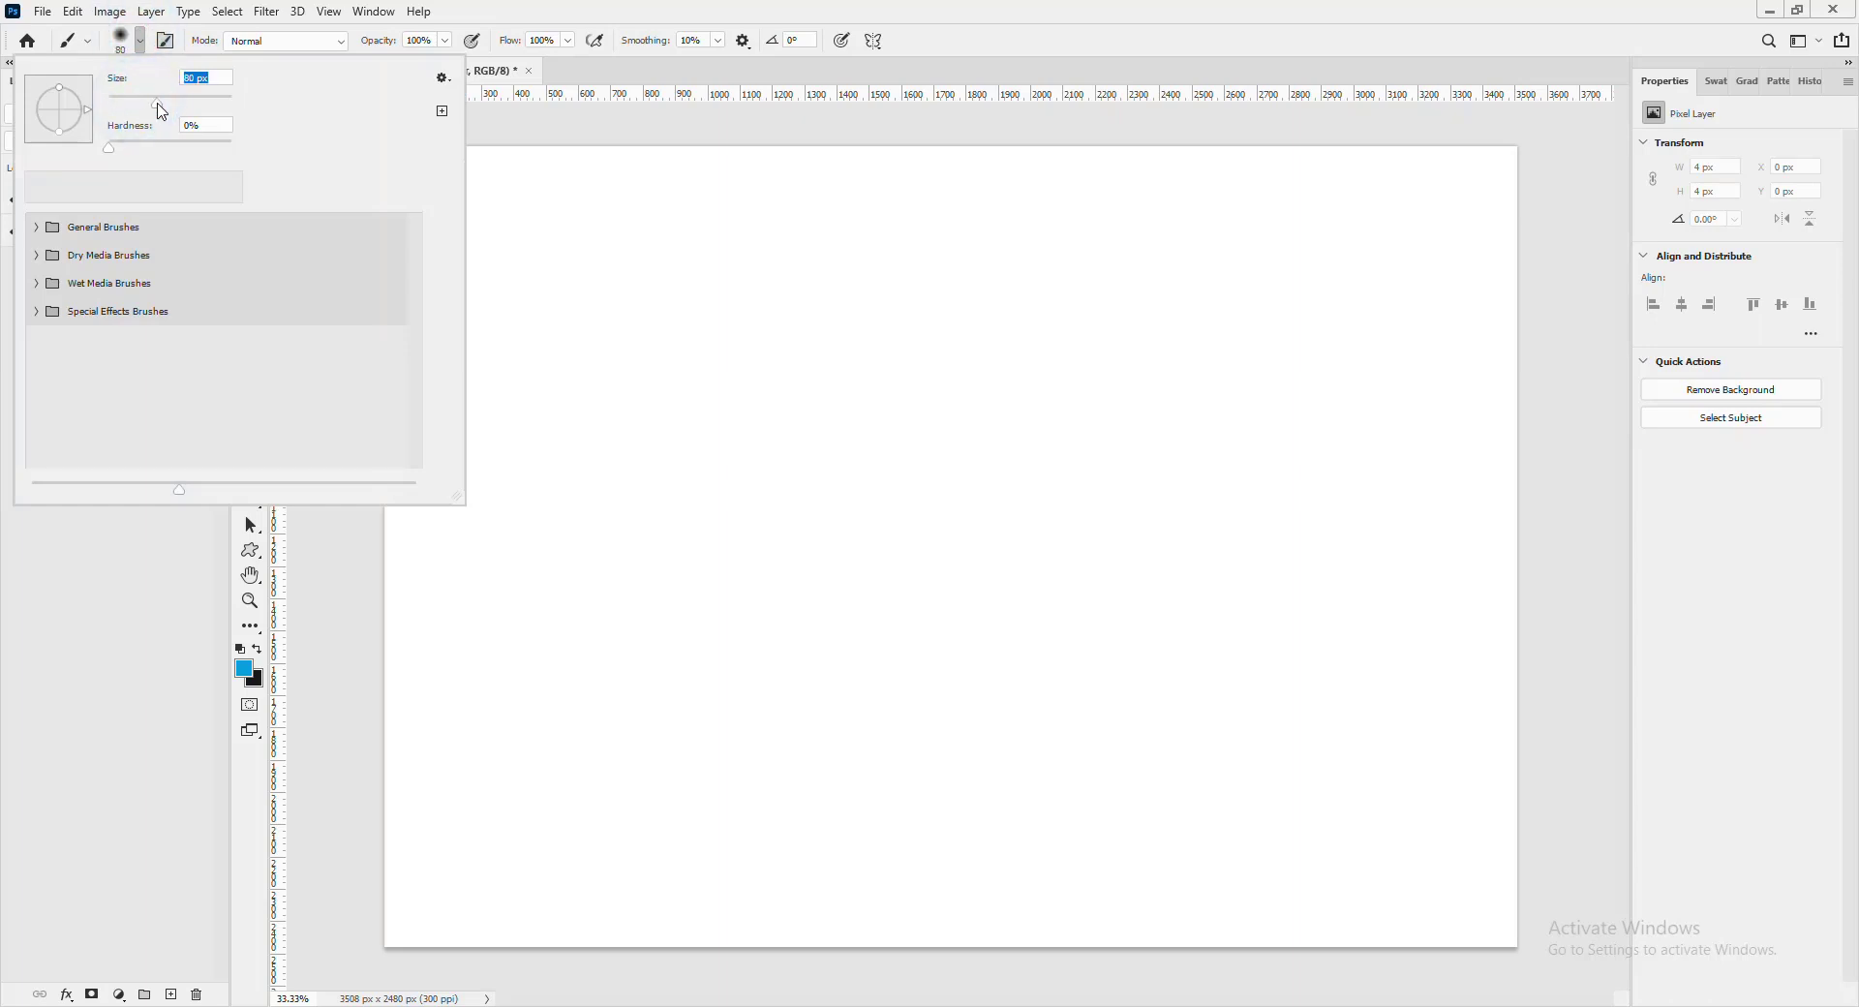
click(1015, 46)
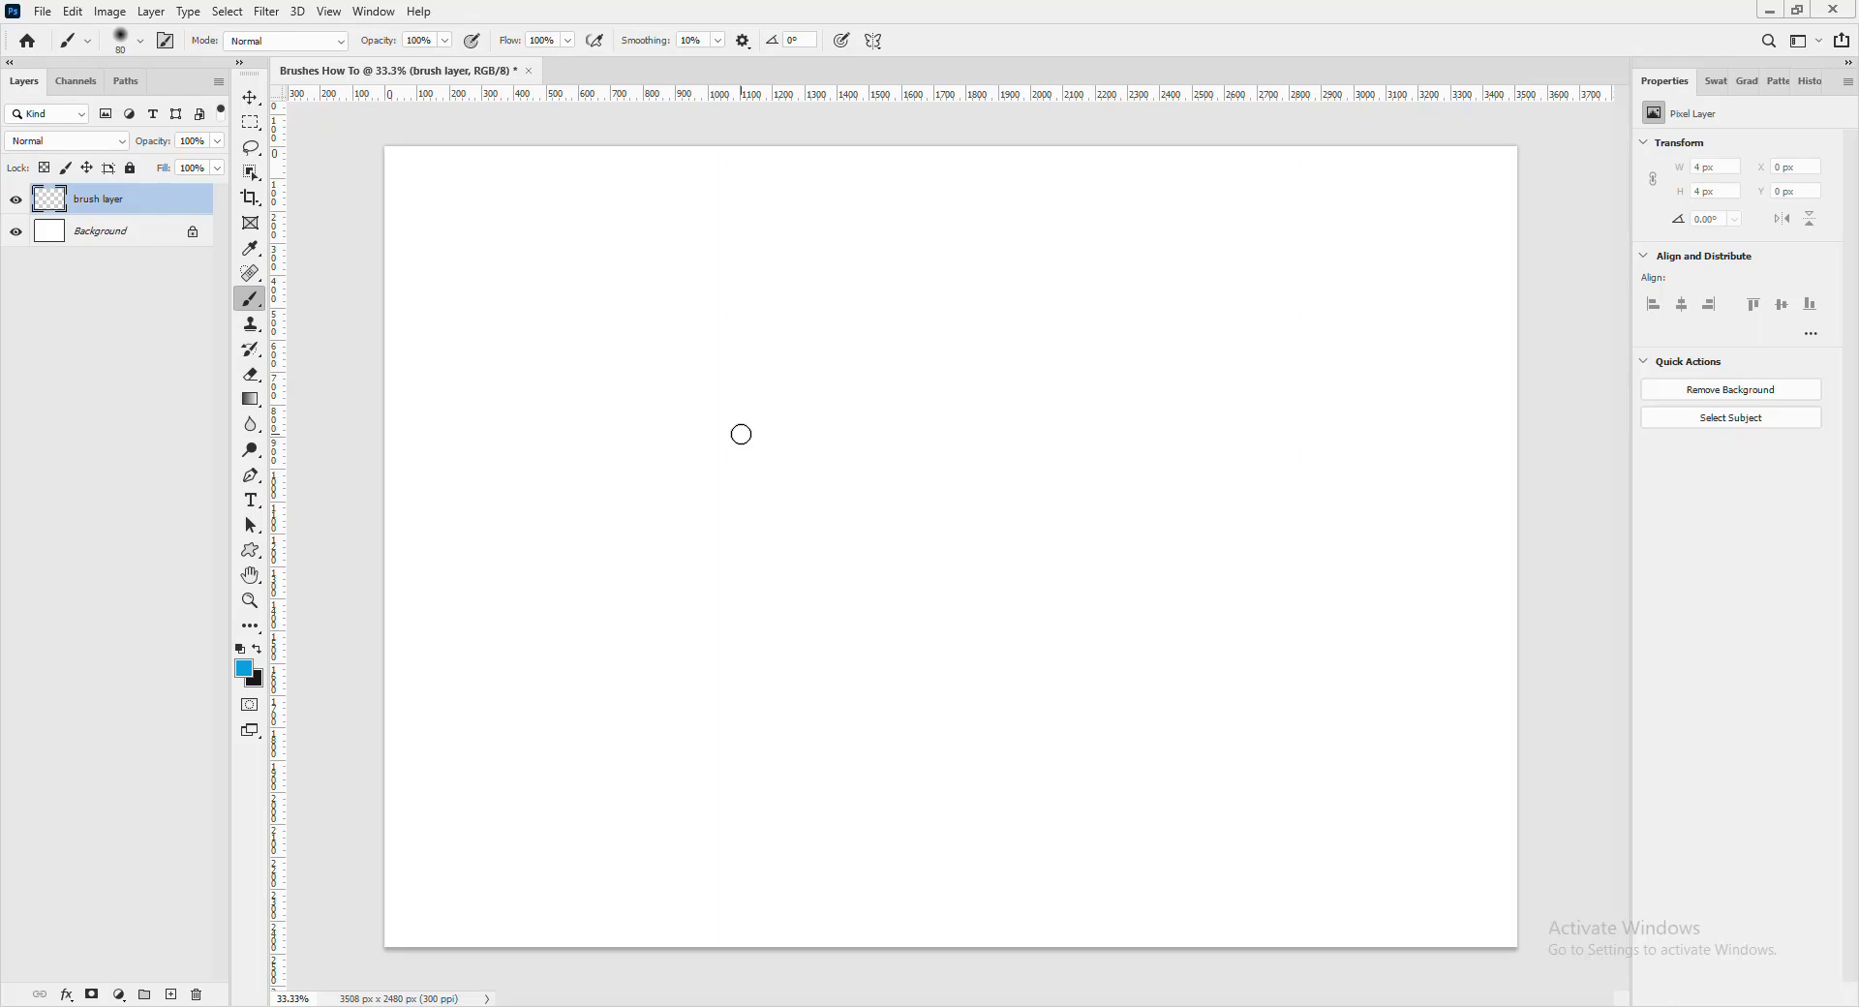
- Enlarge the brush to 600 px and paint broad, soft blue strokes across most of the canvas on the brush layer
key(bracketright)
key(bracketright)
key(bracketright)
key(bracketright)
key(bracketright)
key(bracketleft)
key(bracketleft)
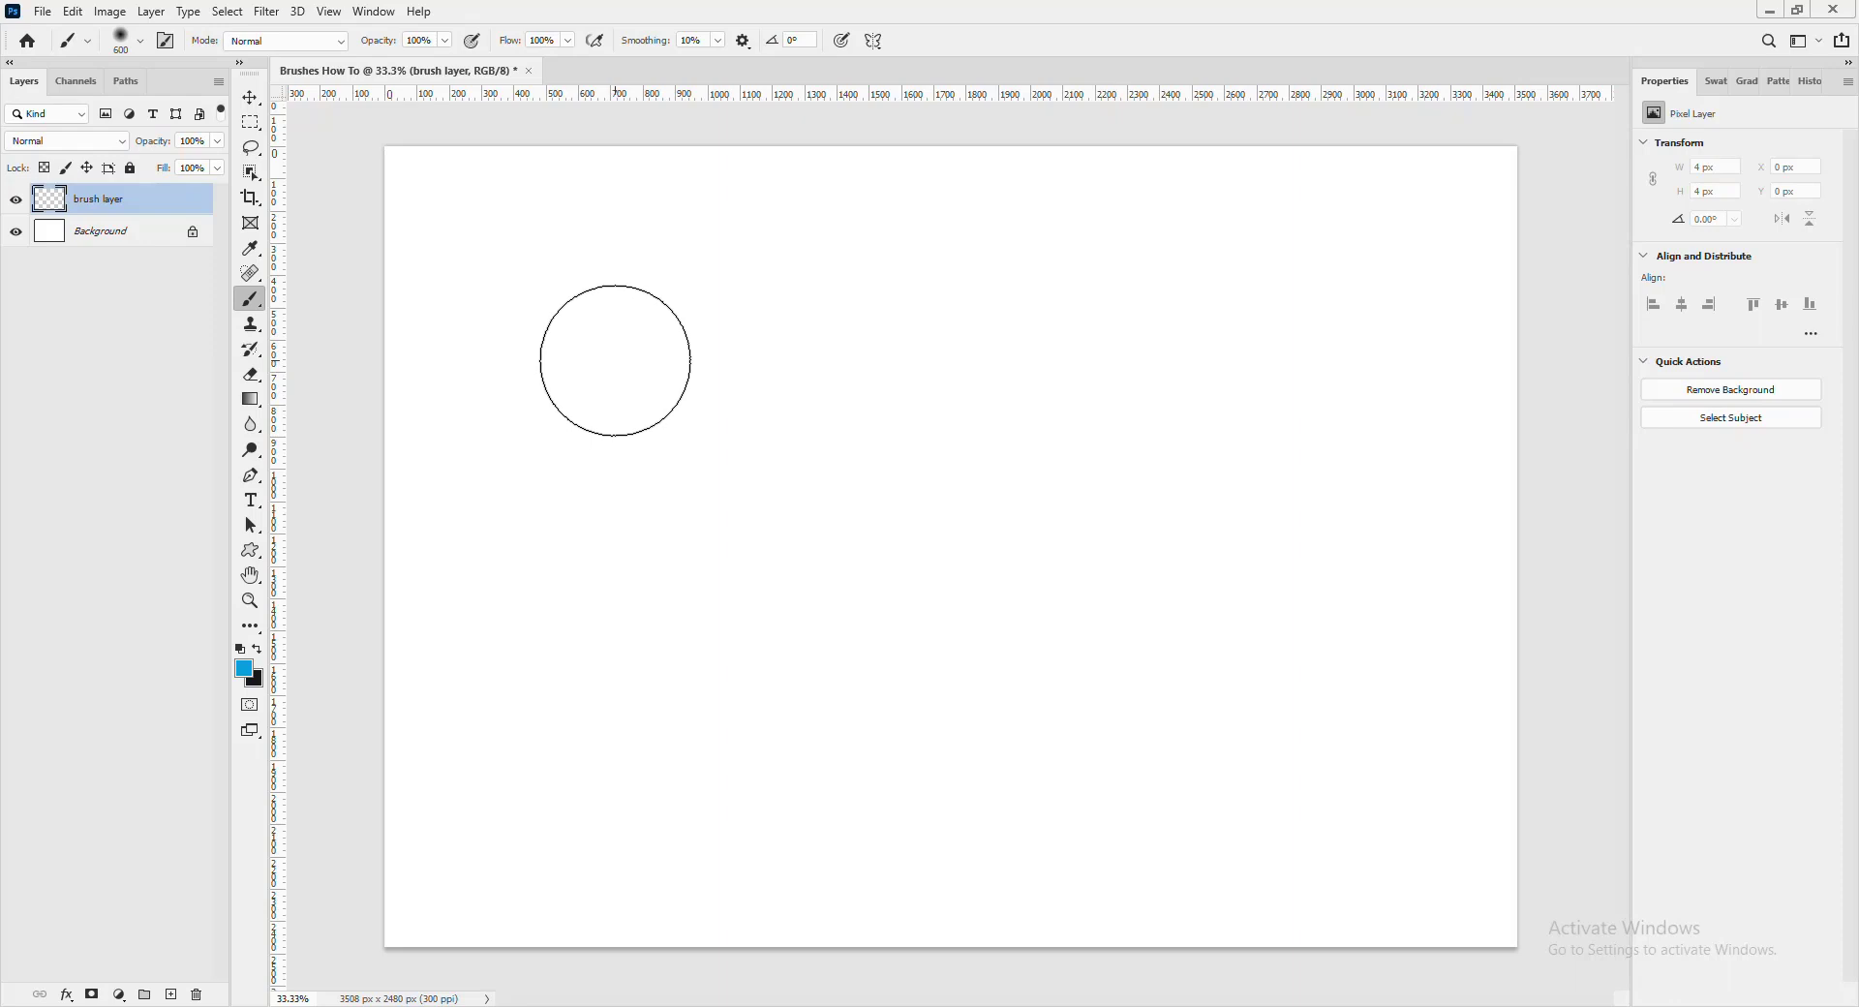
mouse_move(615, 361)
mouse_down()
mouse_move(589, 427)
mouse_move(822, 473)
mouse_move(714, 635)
mouse_move(935, 532)
mouse_up()
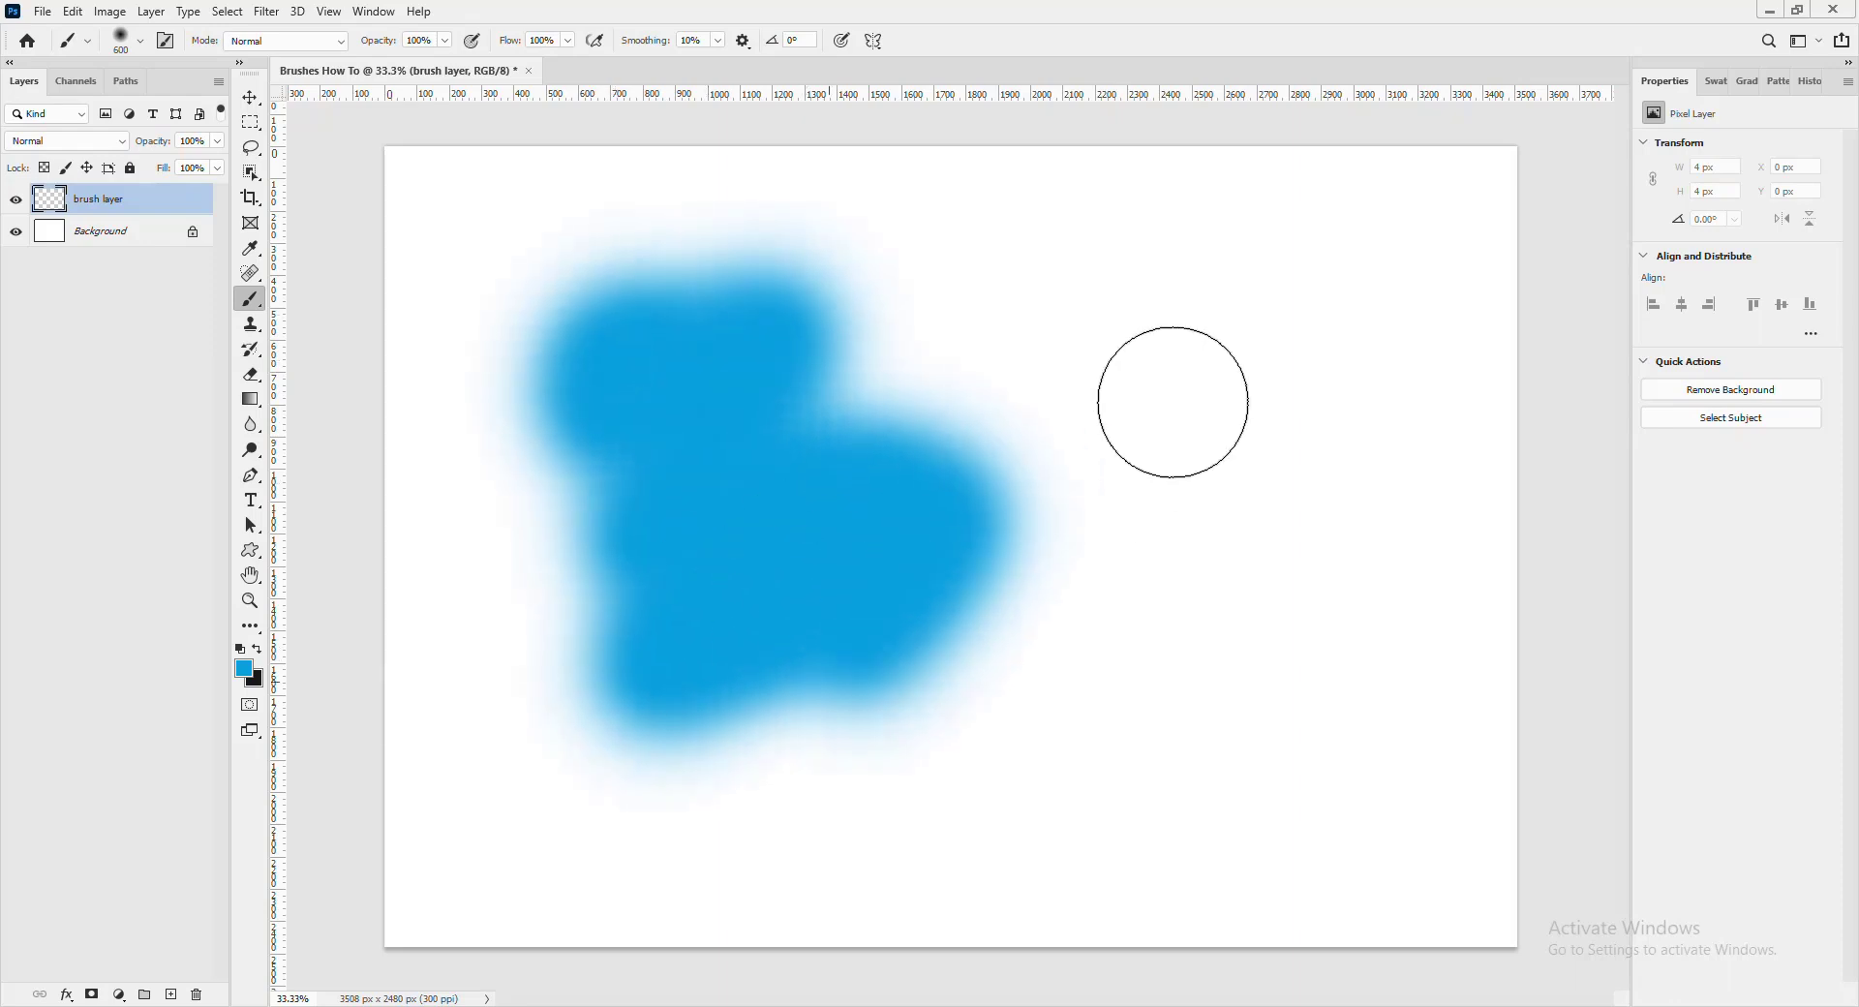
mouse_move(1173, 402)
mouse_down()
mouse_move(1039, 387)
mouse_move(1095, 523)
mouse_move(1077, 651)
mouse_move(1037, 666)
mouse_move(948, 767)
mouse_move(1034, 819)
mouse_move(1165, 772)
mouse_move(1275, 675)
mouse_move(1287, 547)
mouse_move(1252, 504)
mouse_move(1049, 453)
mouse_move(933, 382)
mouse_move(941, 339)
mouse_move(1237, 352)
mouse_move(1354, 483)
mouse_move(1366, 462)
mouse_move(1306, 536)
mouse_move(1148, 651)
mouse_move(899, 670)
mouse_move(858, 714)
mouse_up()
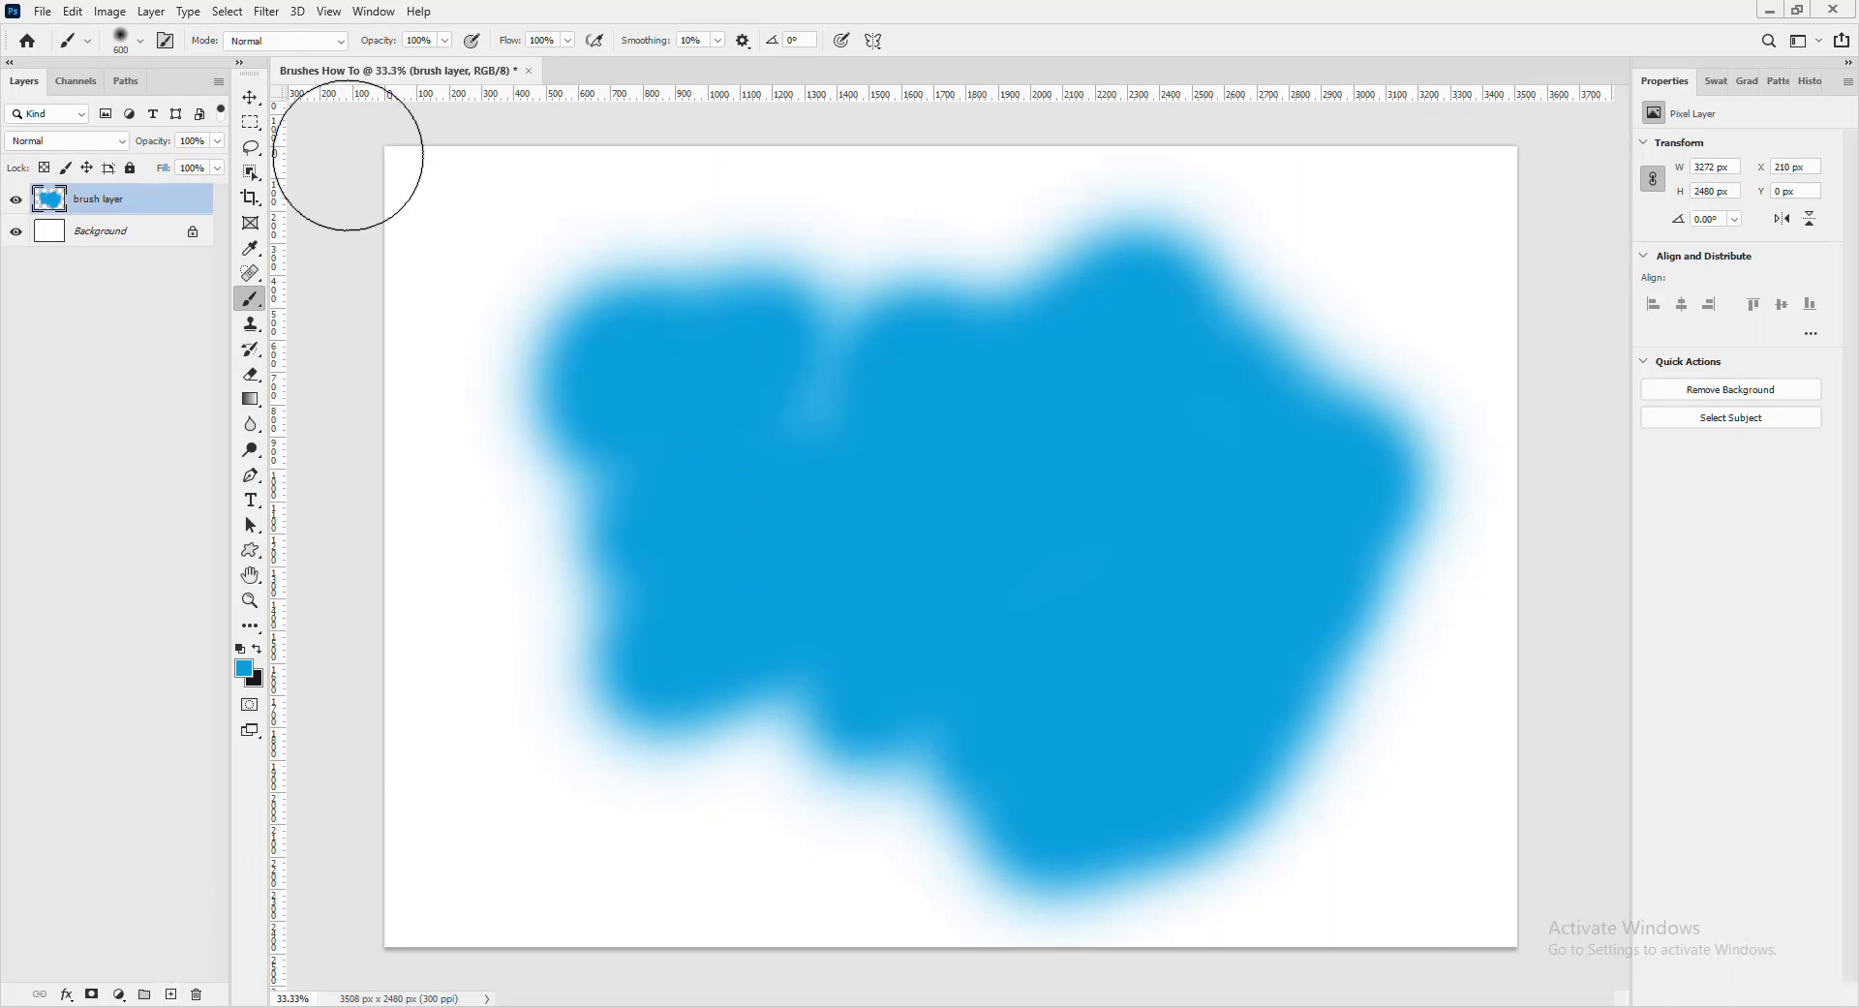
- Expand the General Brushes folder in the brush preset picker and close the picker
click(140, 41)
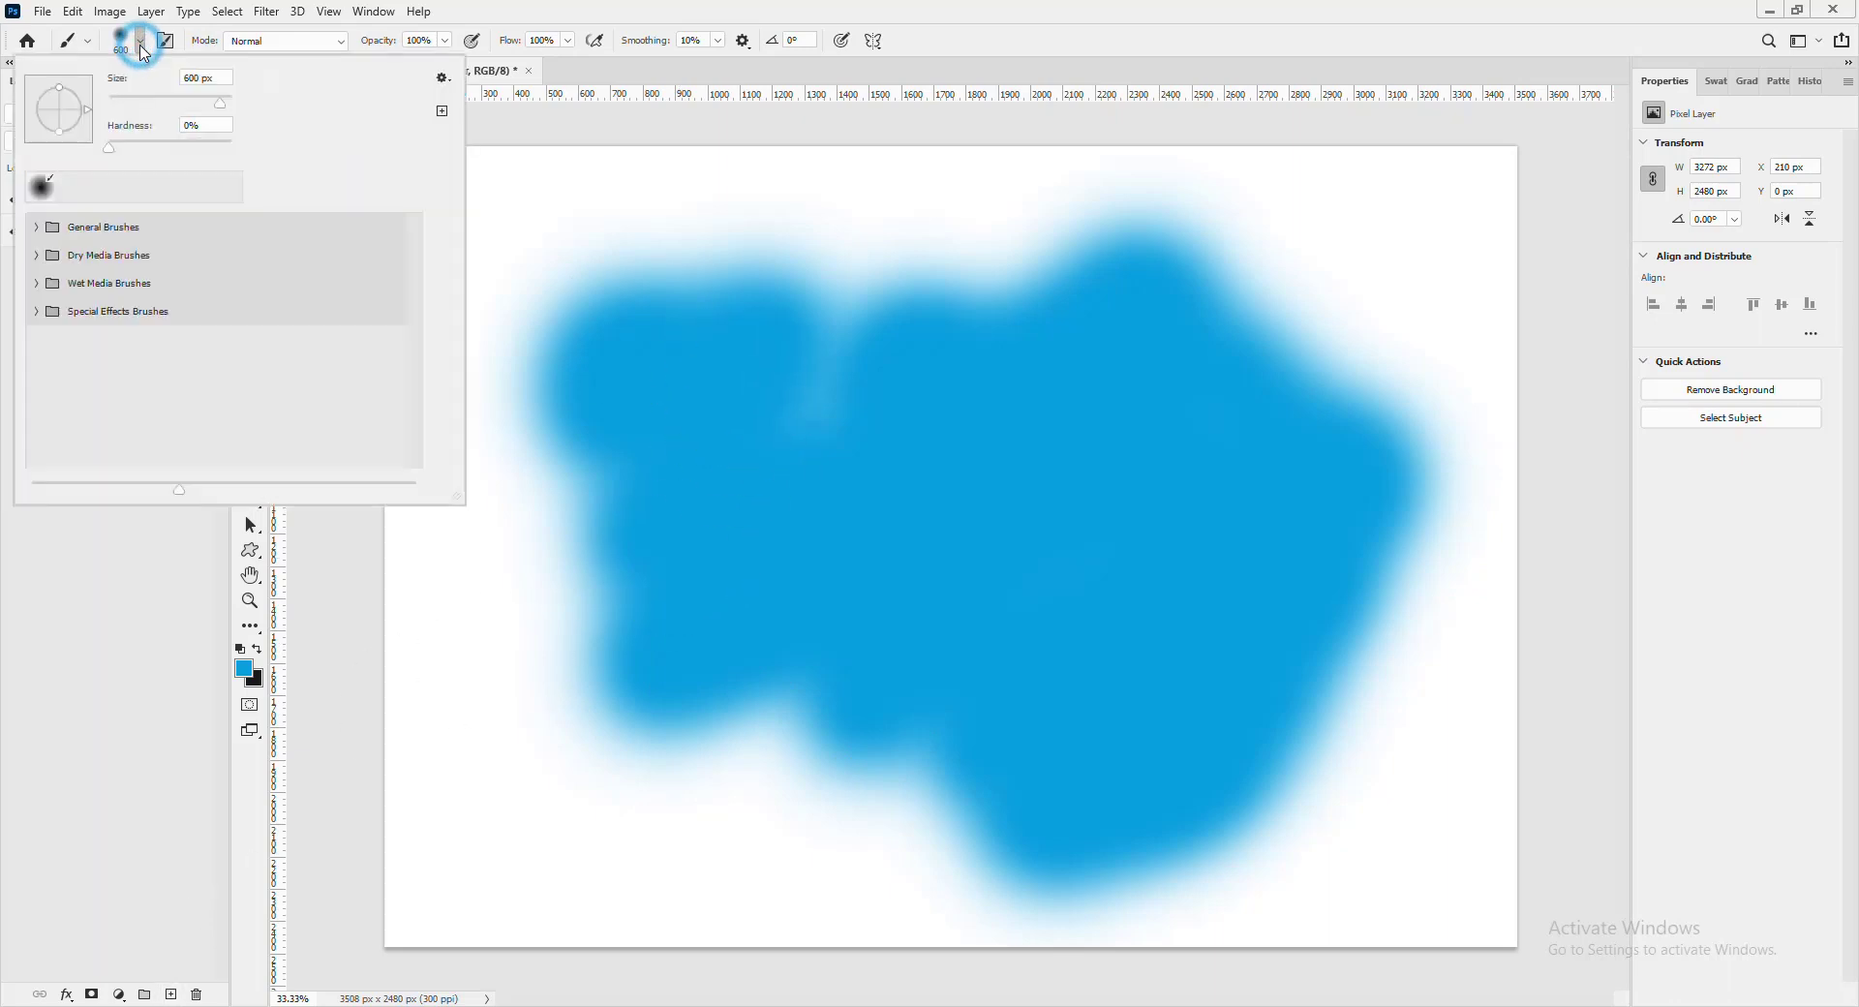
click(36, 227)
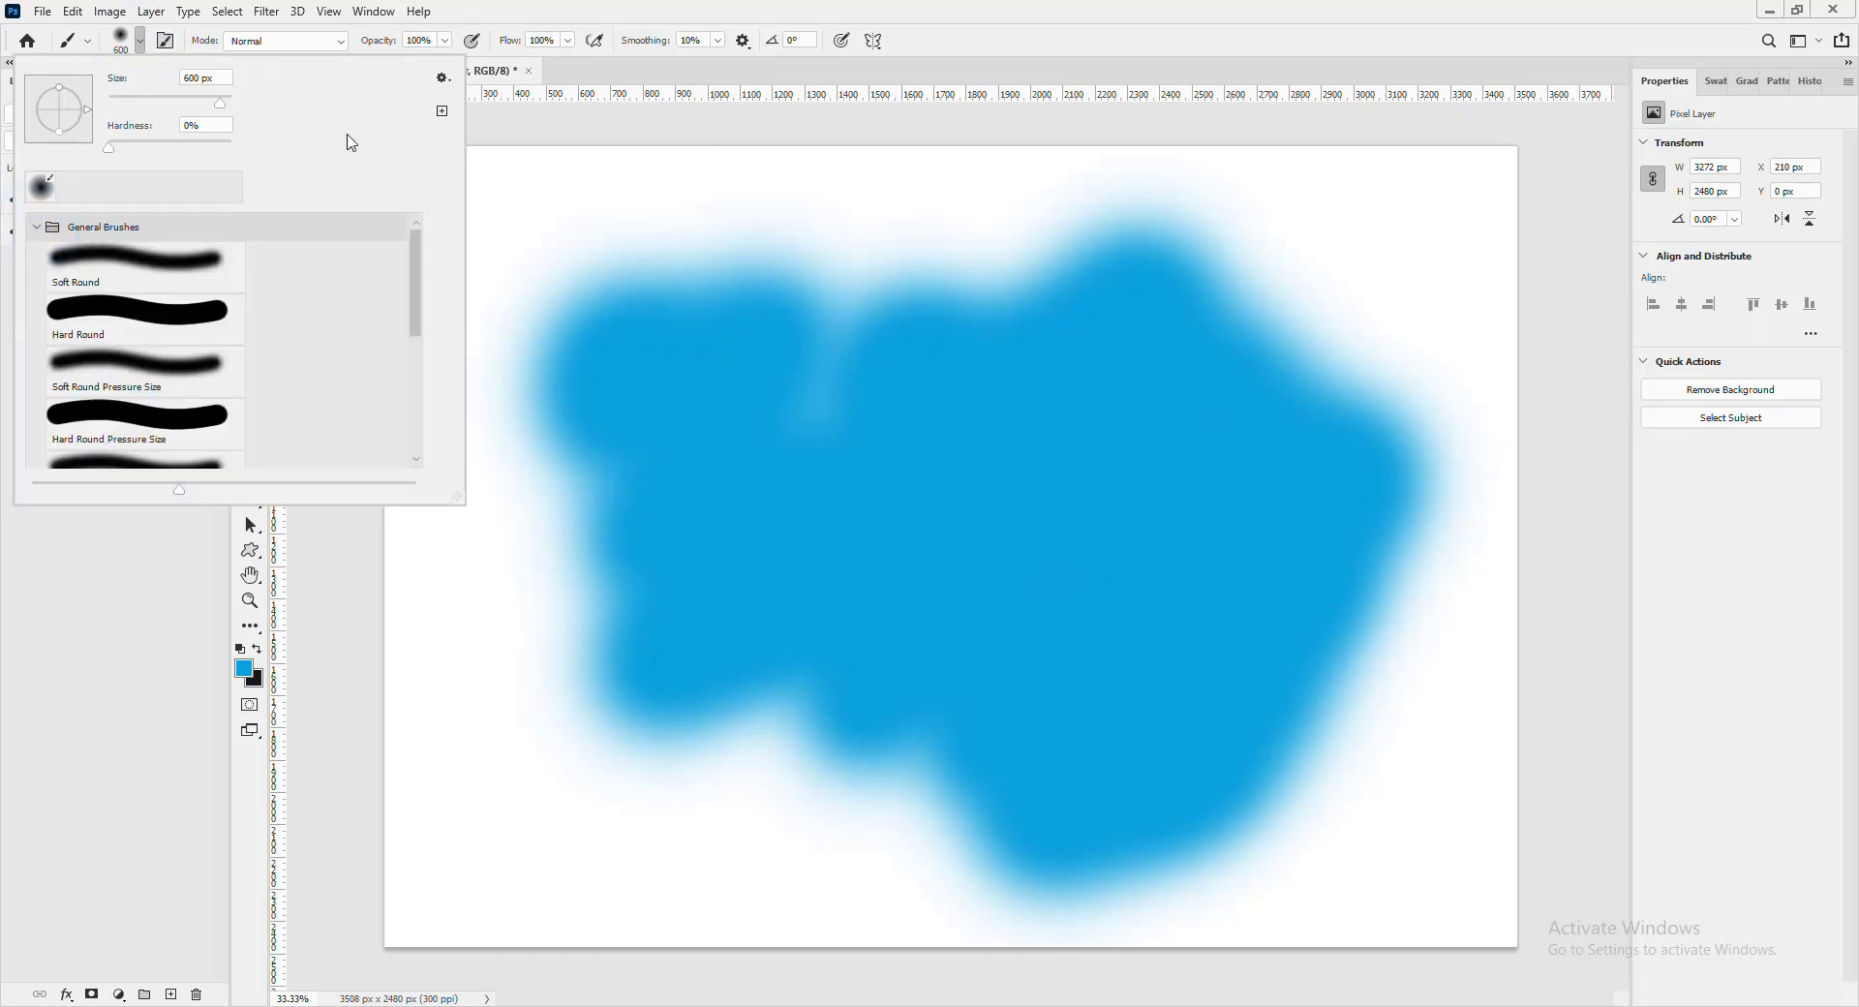
click(959, 23)
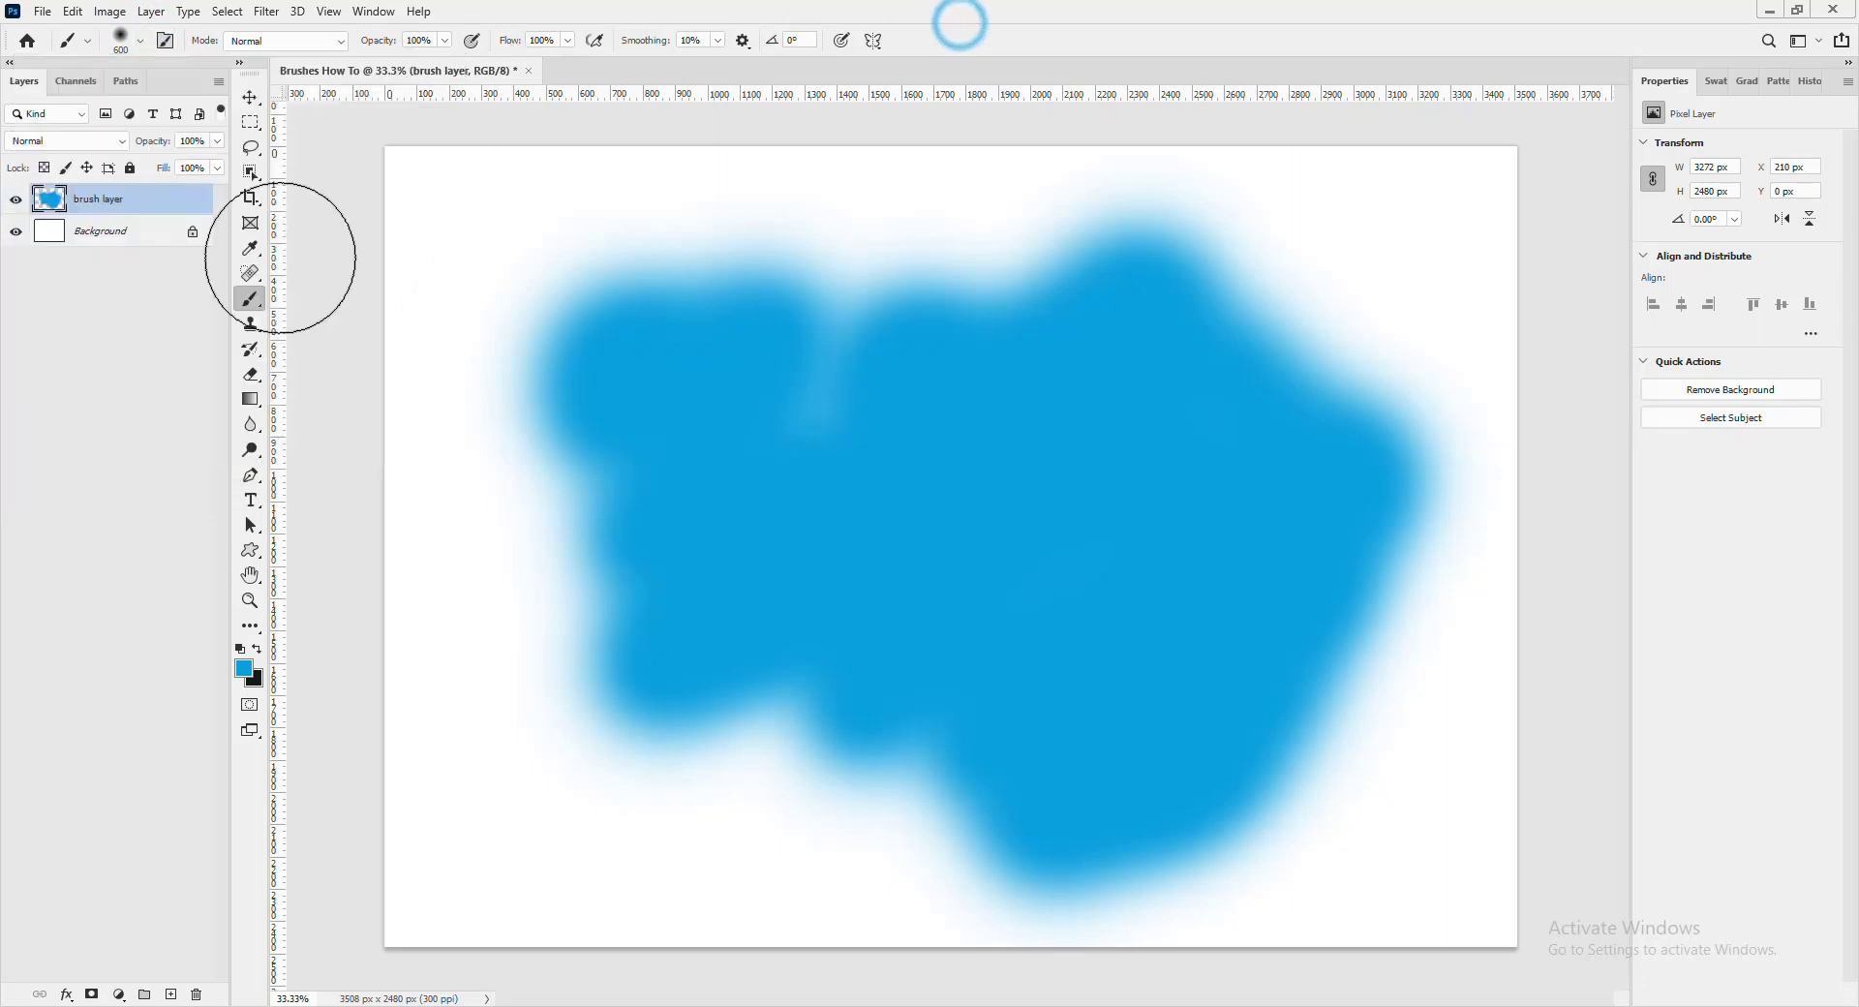
- Add a new layer named "harb brush" above the brush layer and hide the brush layer
click(173, 995)
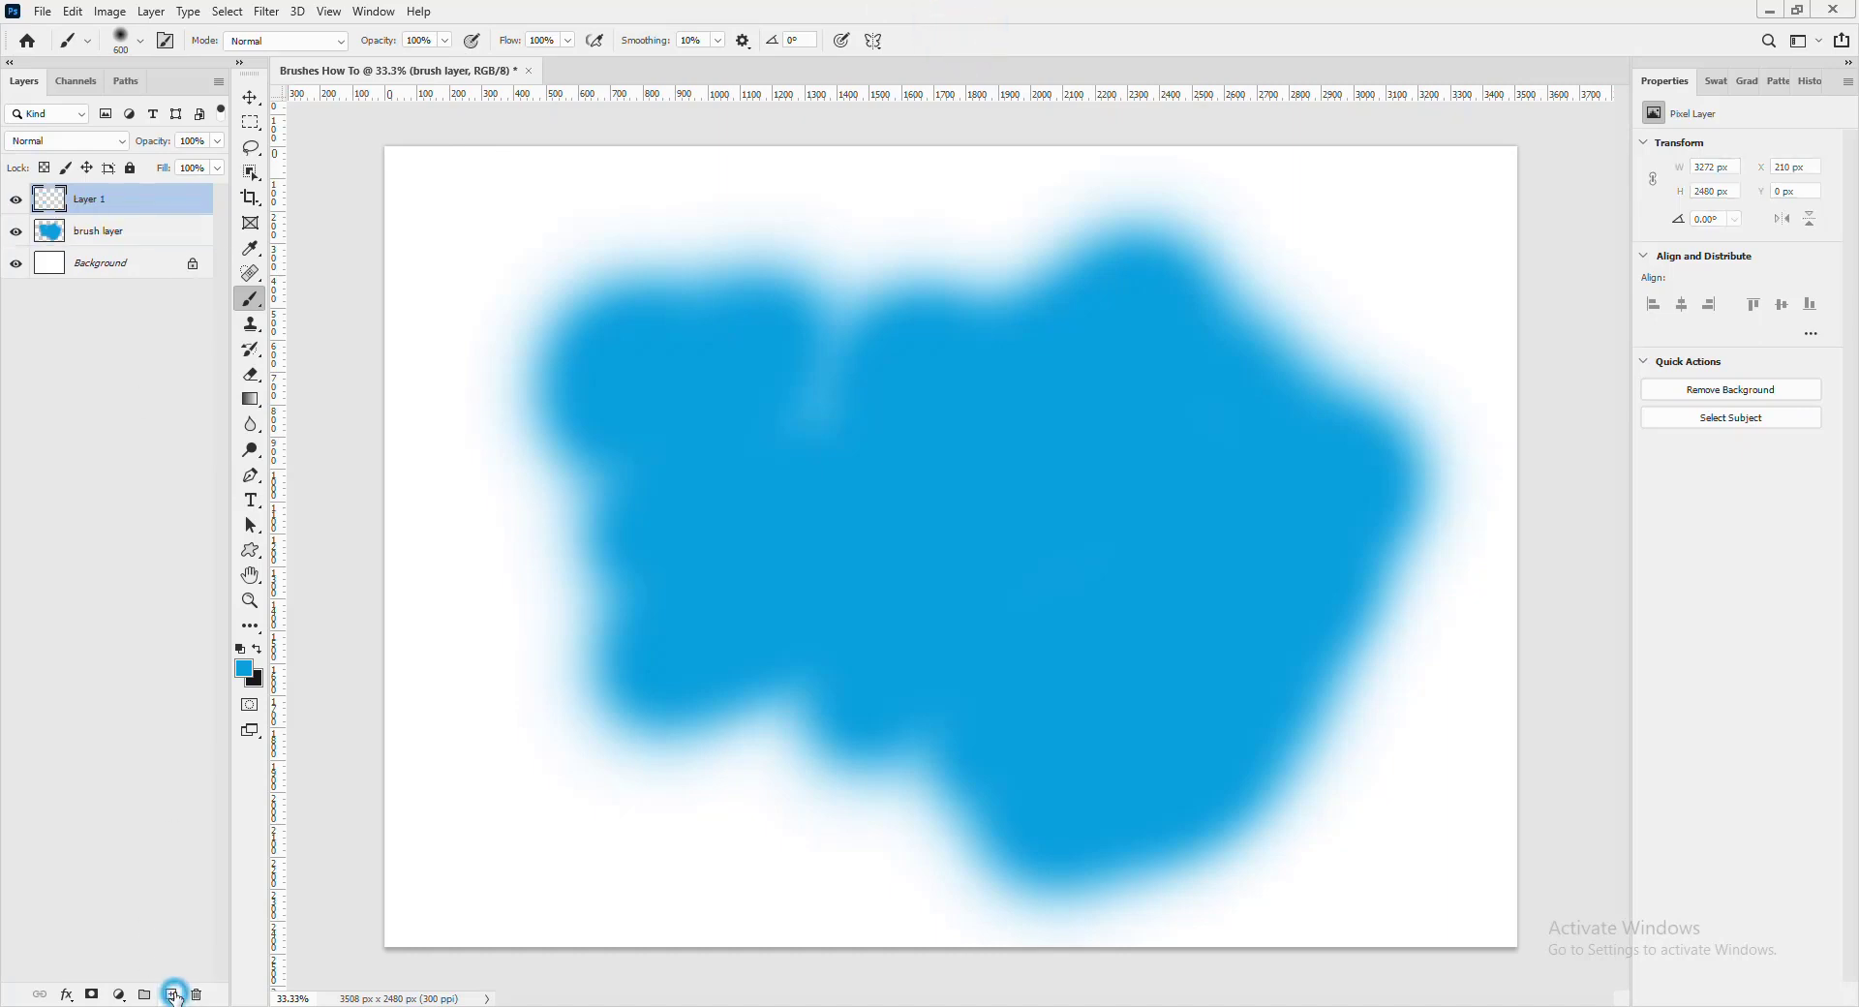
click(16, 231)
double_click(90, 198)
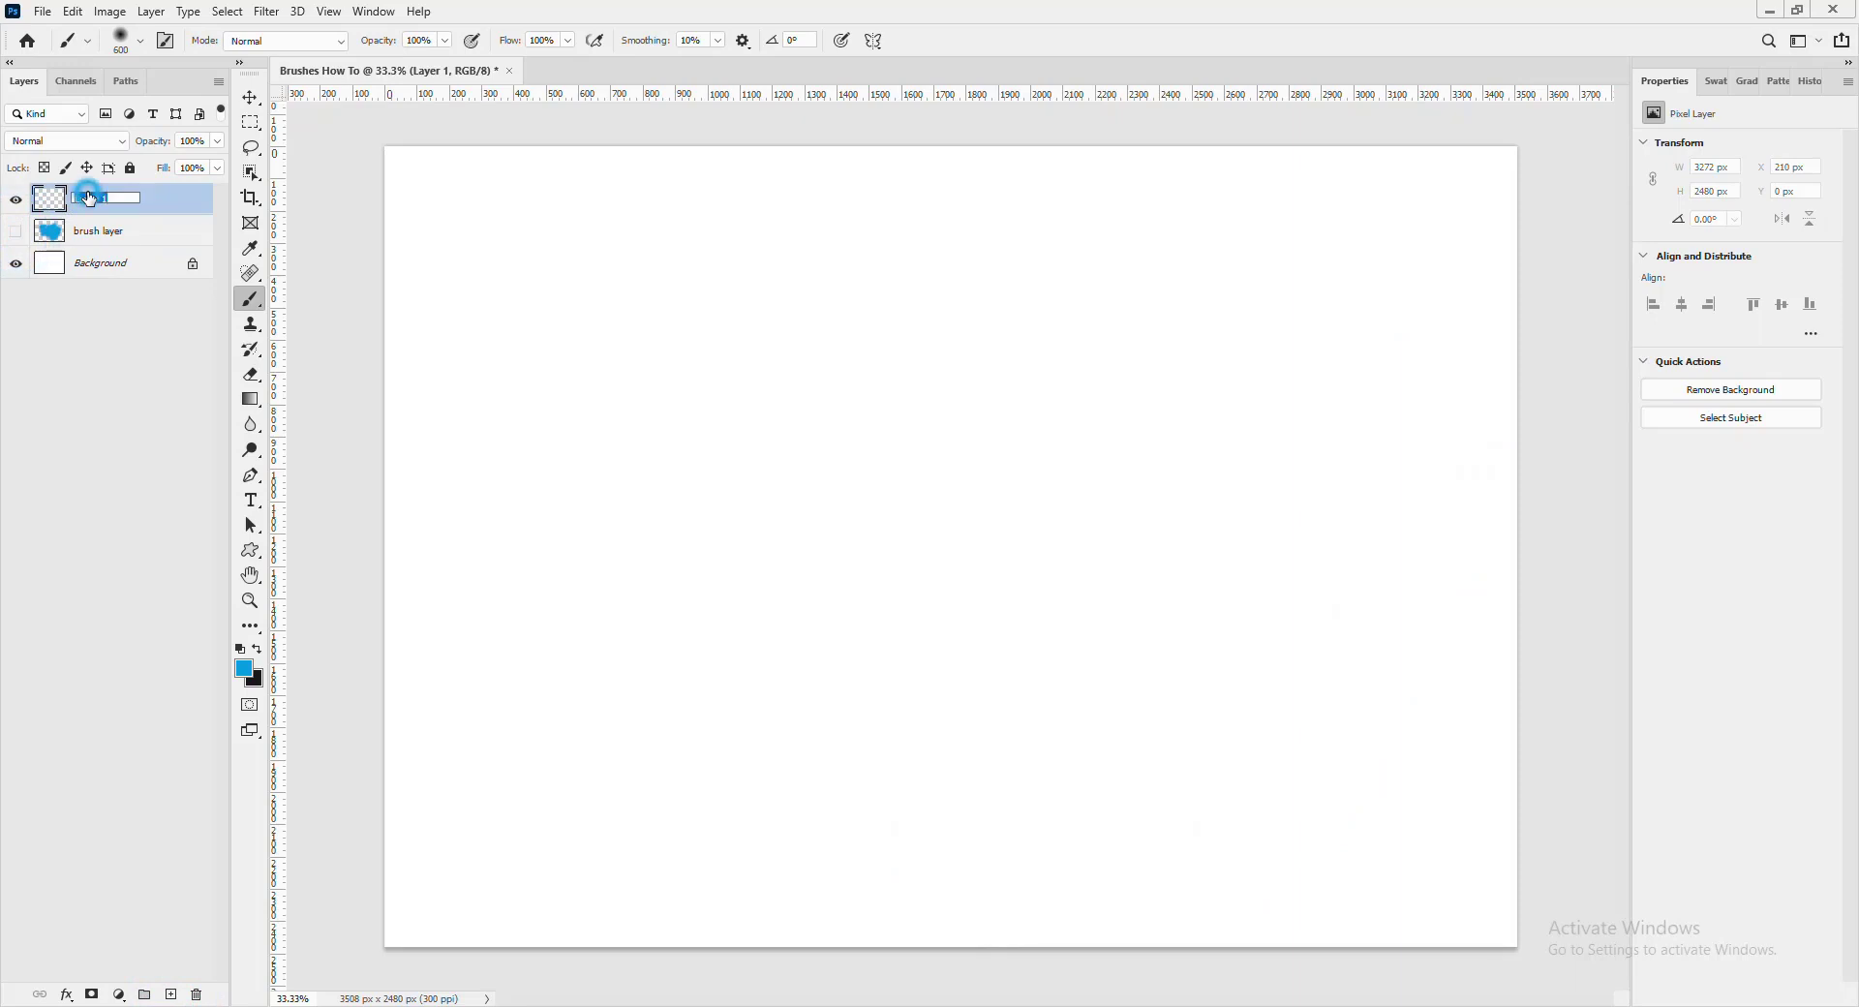
text(brush)
key(Return)
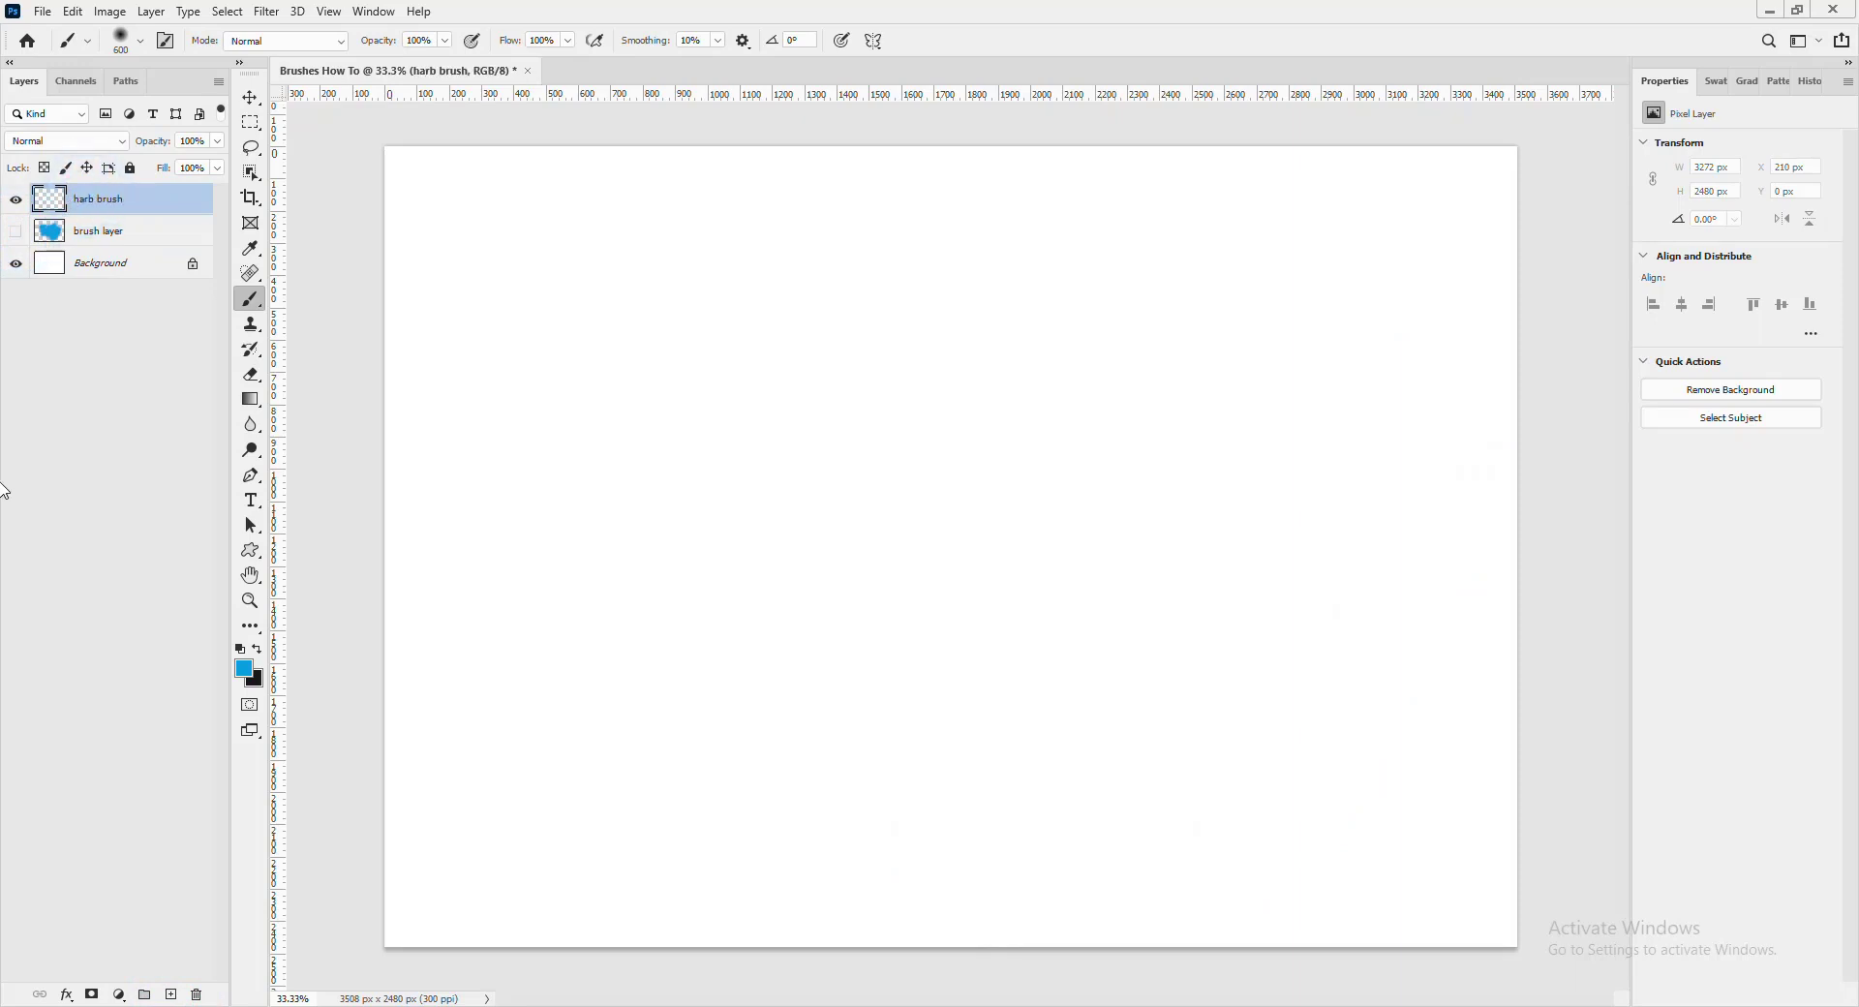
- Change the foreground color to lime green, hex b3dd09
click(245, 670)
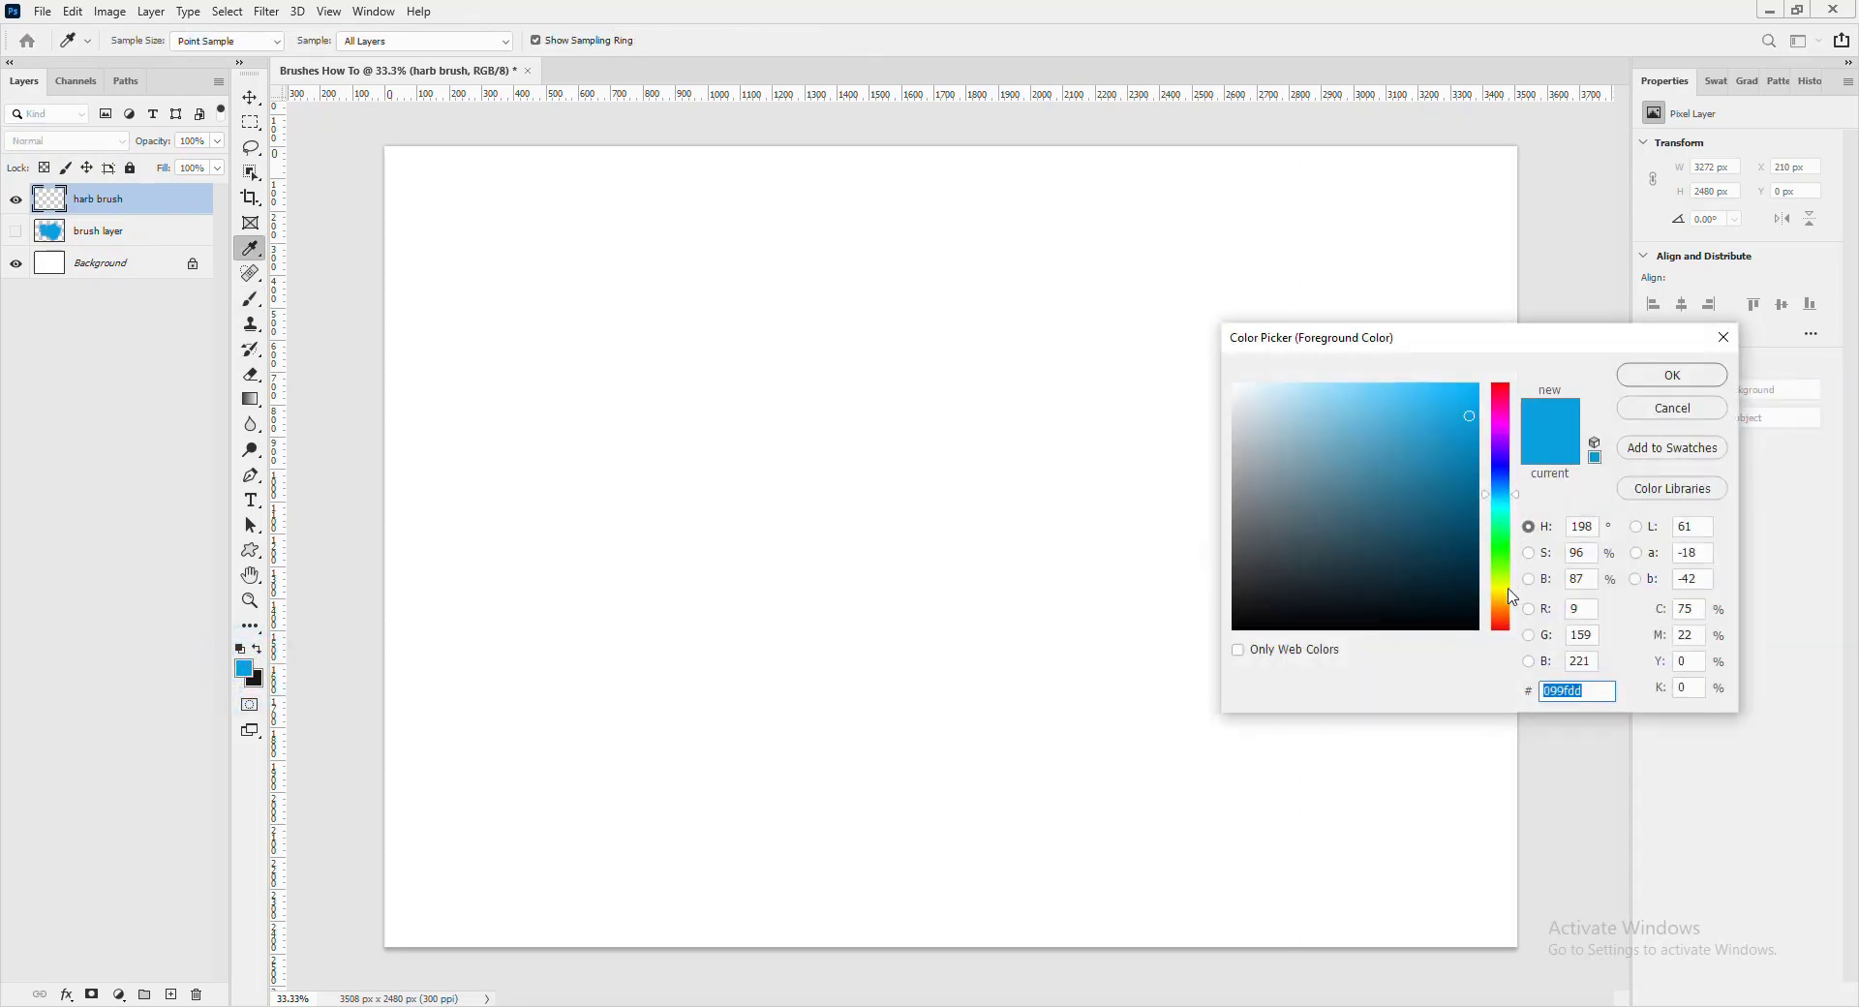
click(1503, 580)
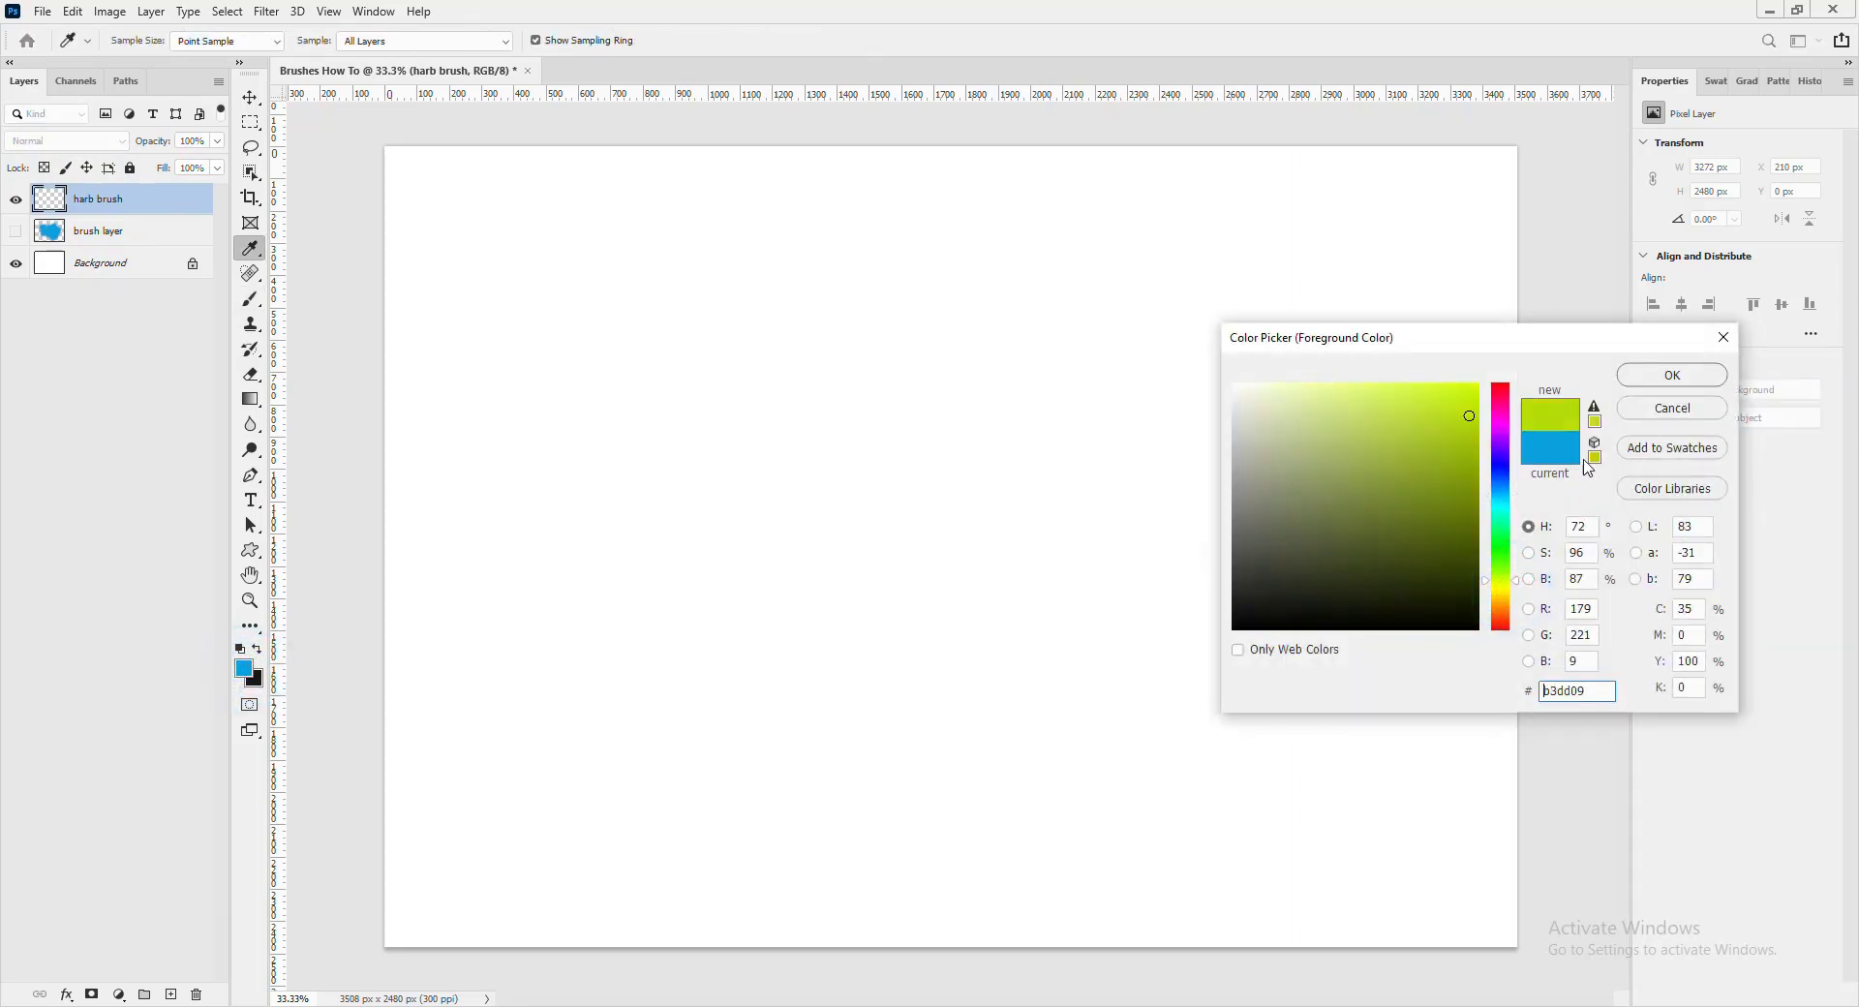
click(1635, 385)
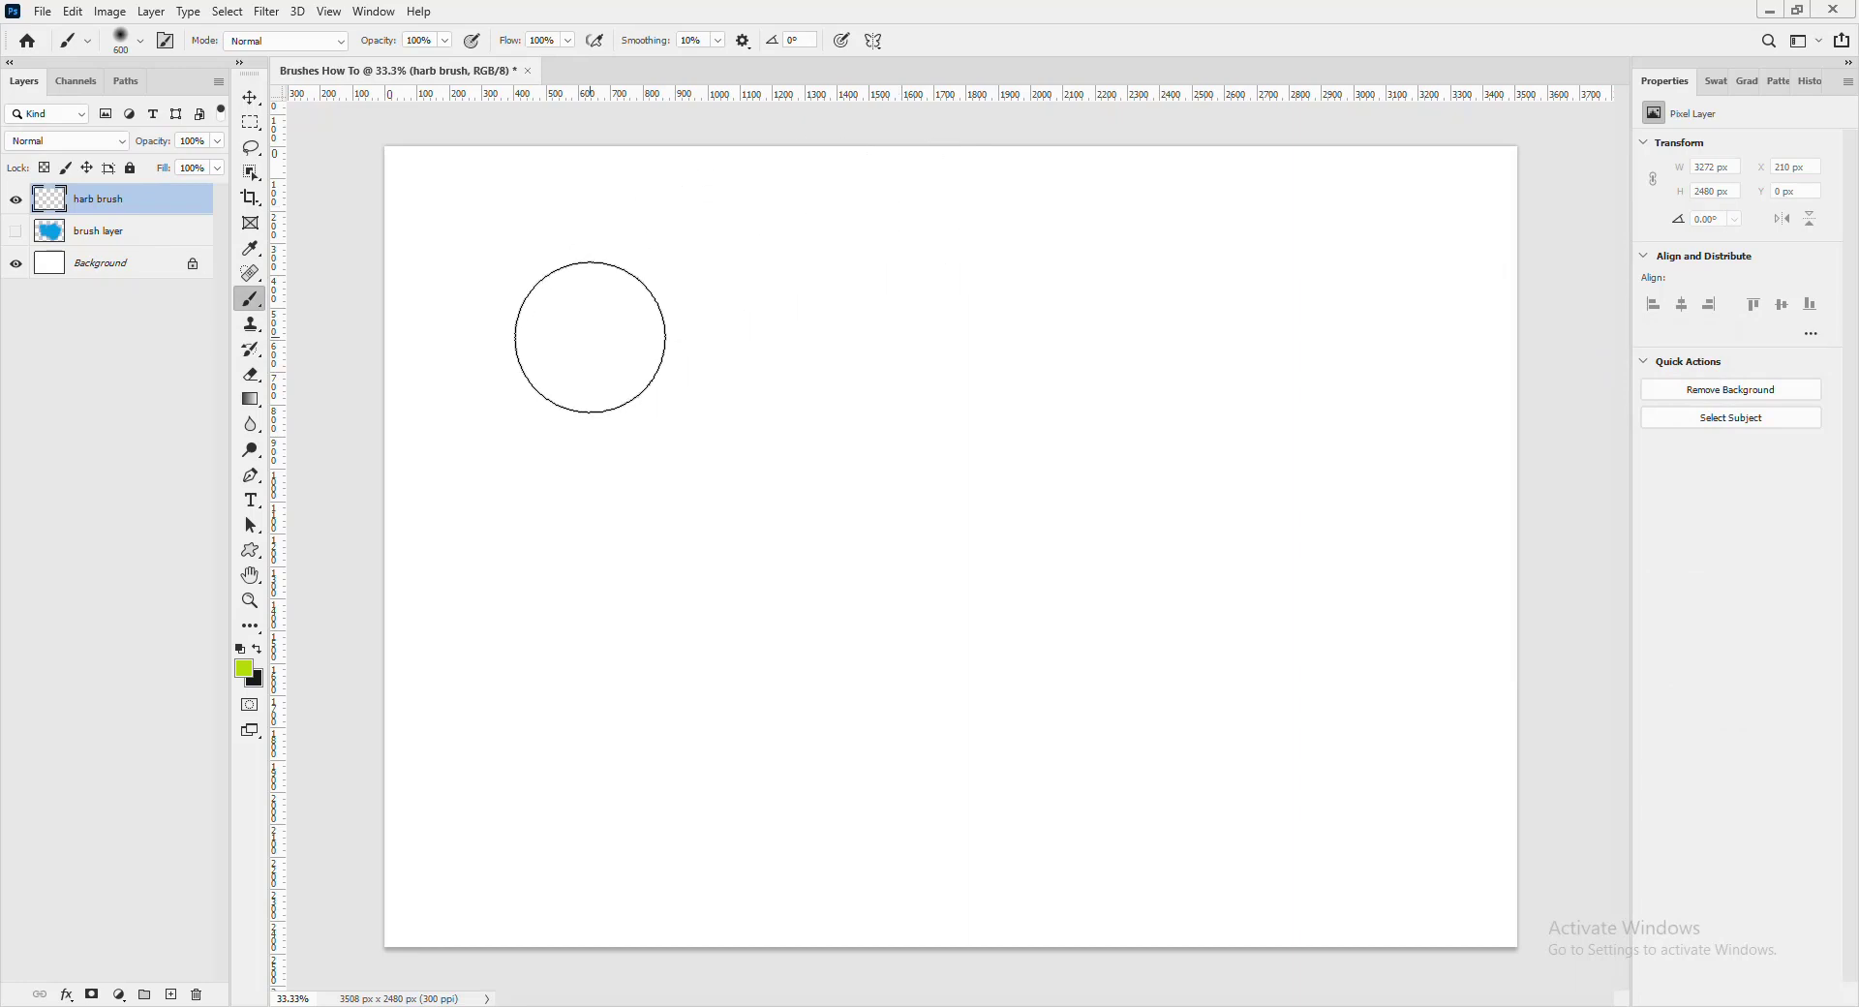
- Choose the Hard Round preset from General Brushes and reopen the brush preset picker
click(140, 41)
double_click(124, 315)
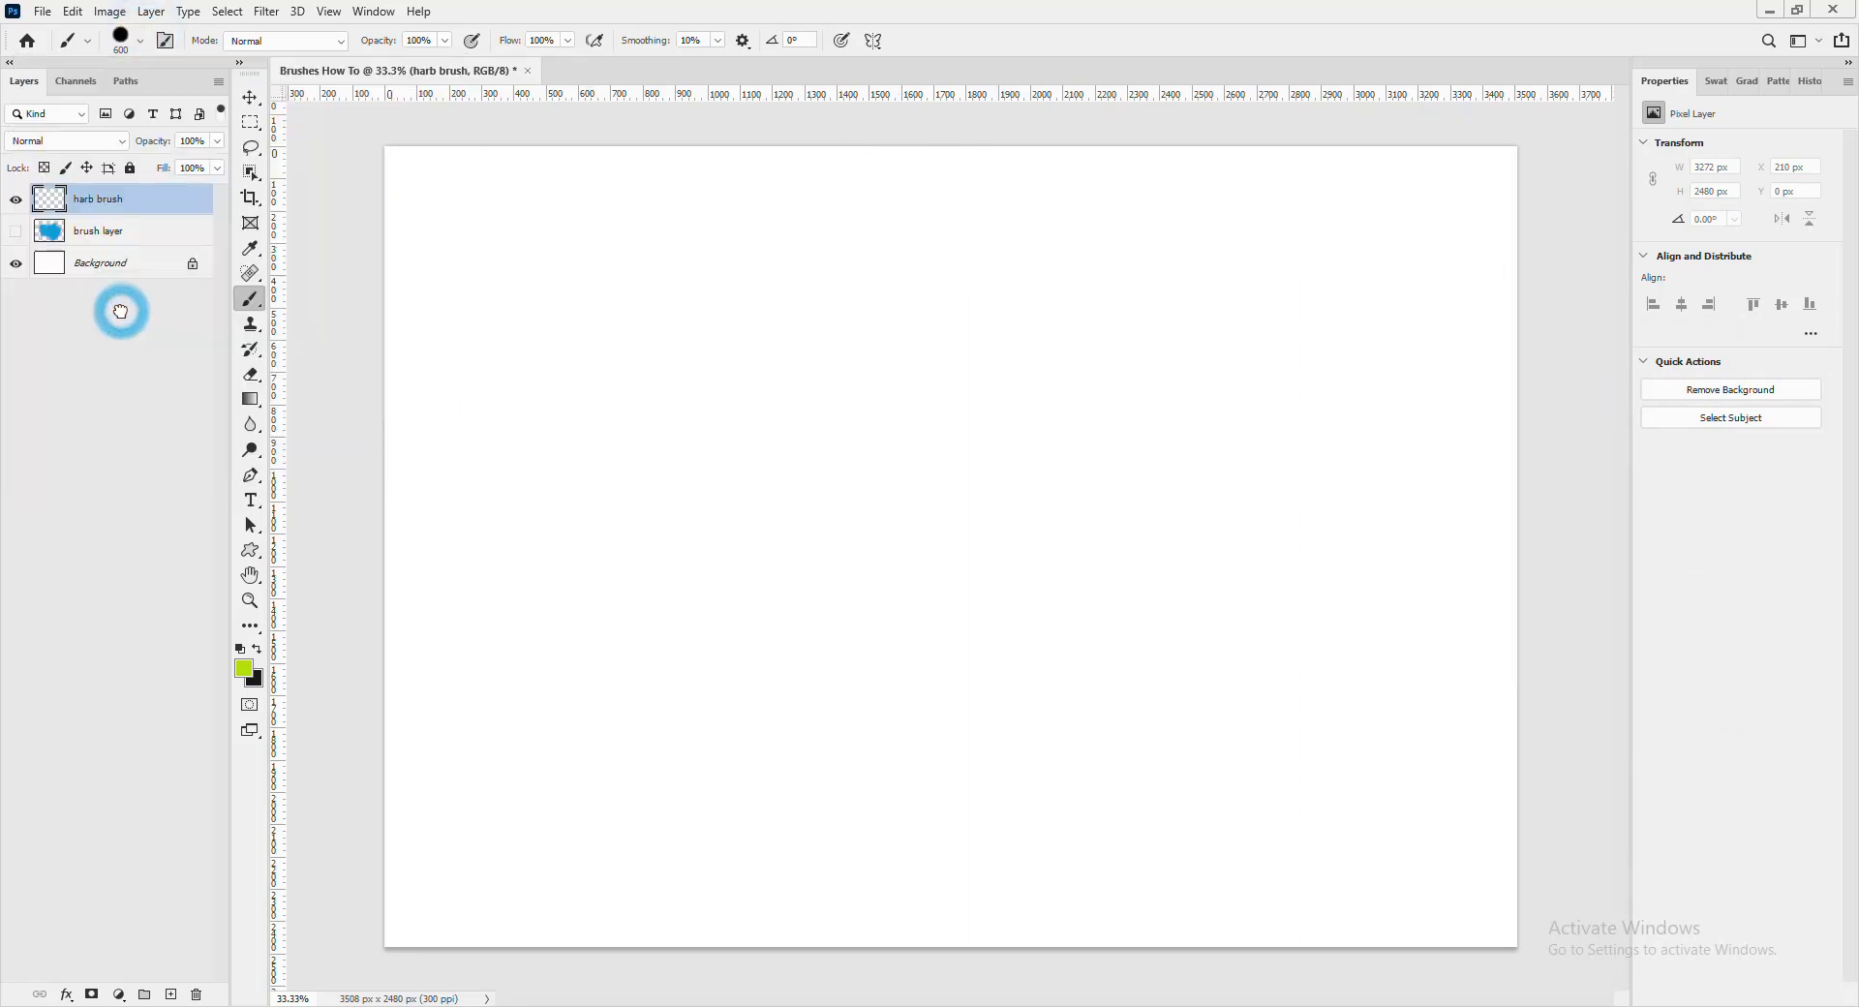
click(141, 41)
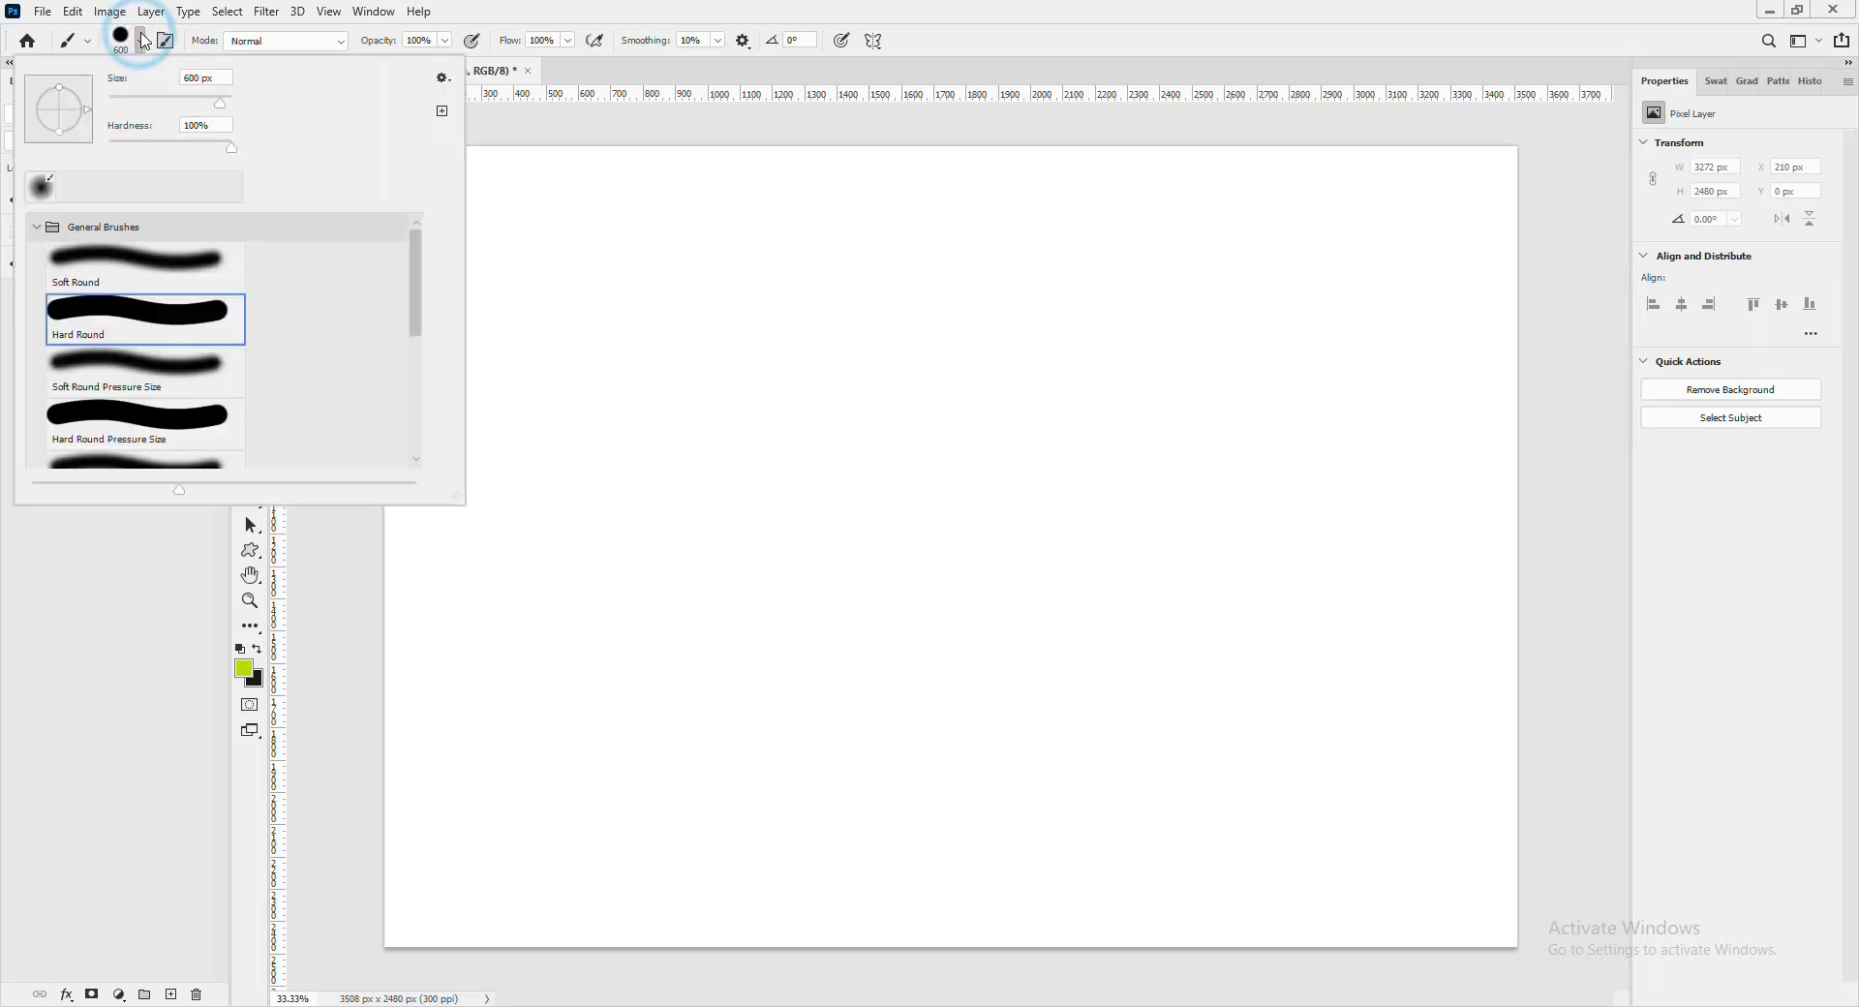
- Paint overlapping lime green strokes mid-canvas on the harb brush layer with the Hard Round brush at 300 px, keeping the brush layer hidden
double_click(122, 320)
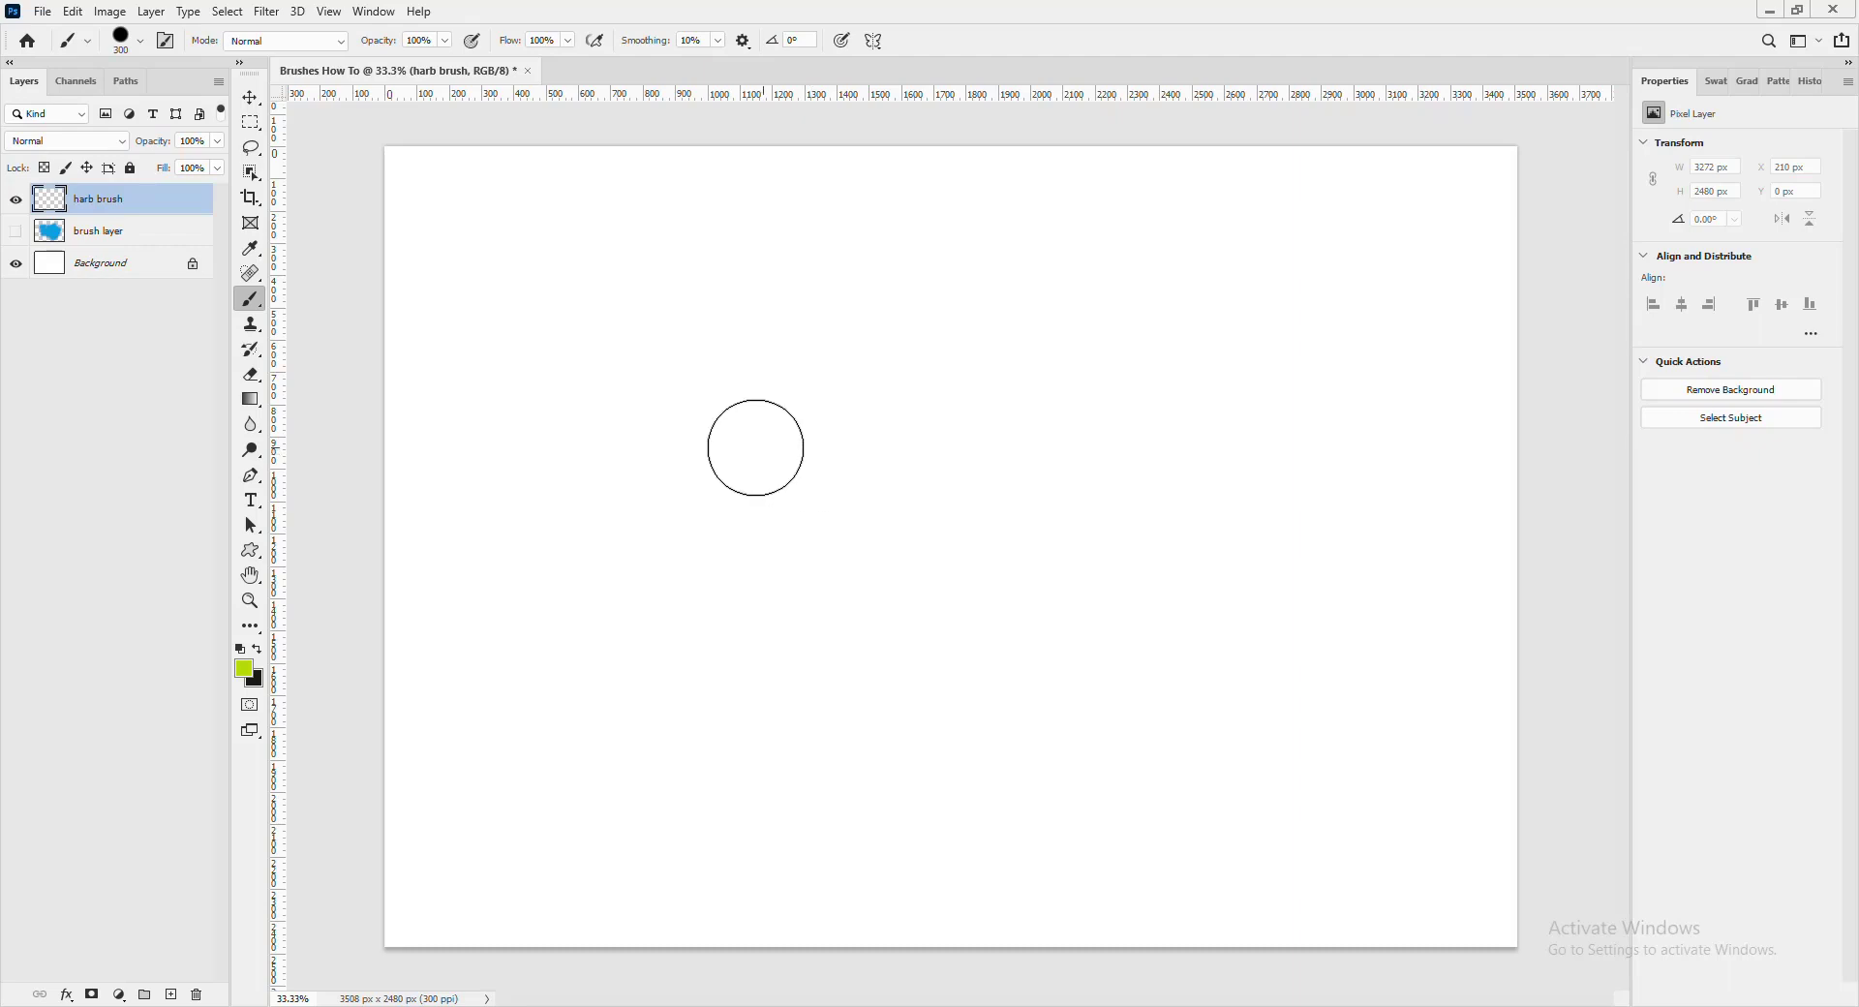
click(15, 232)
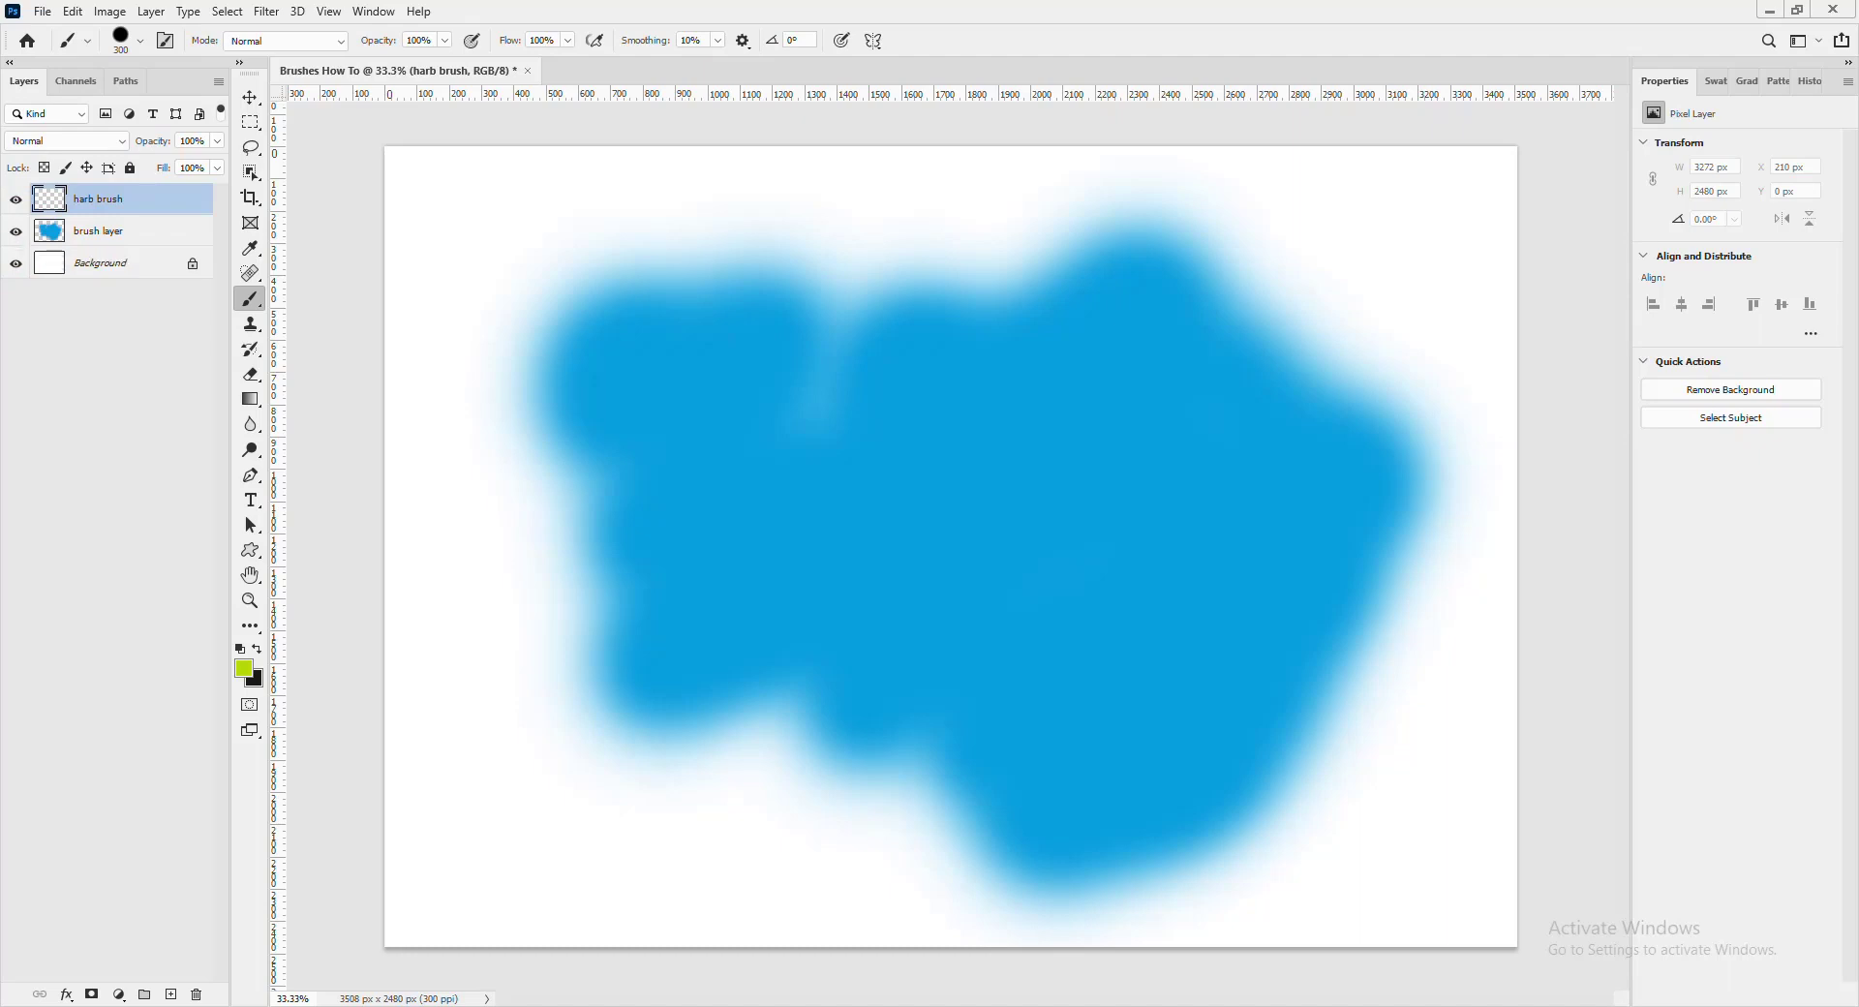
click(15, 233)
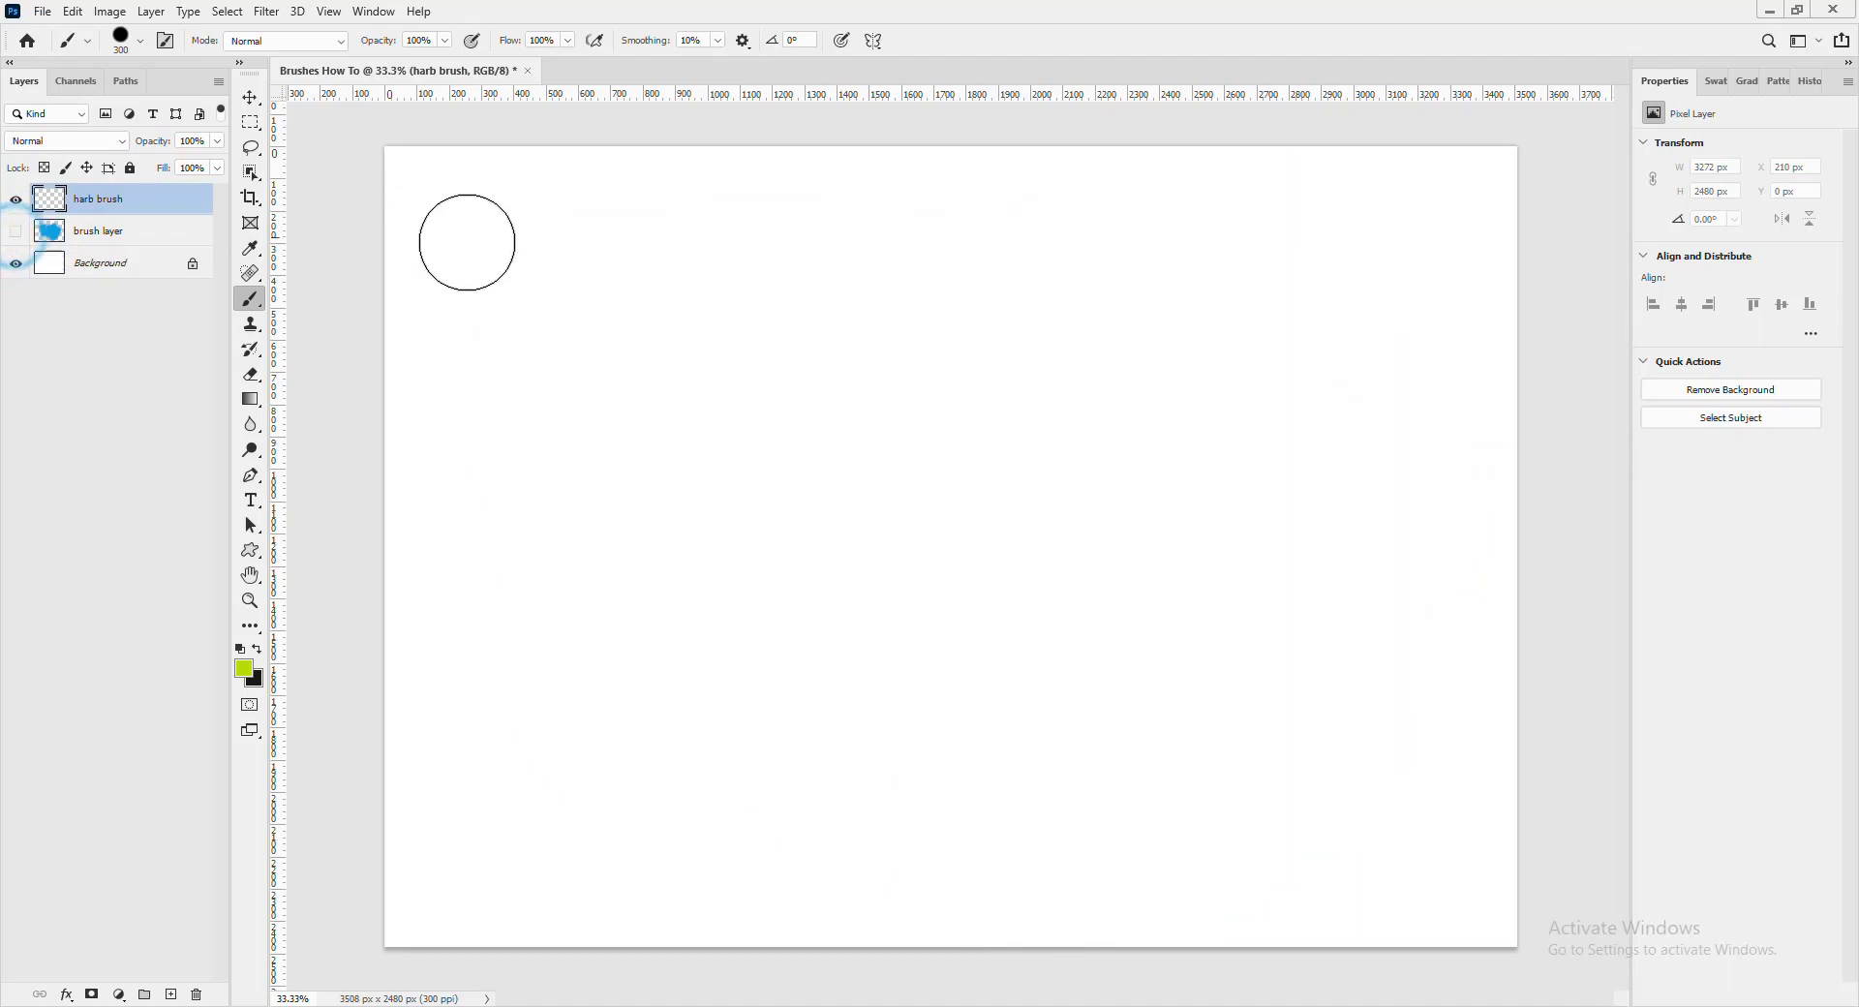
mouse_move(782, 380)
mouse_down()
mouse_move(714, 460)
mouse_move(850, 396)
mouse_move(990, 381)
mouse_move(878, 492)
mouse_move(1079, 422)
mouse_move(801, 704)
mouse_move(868, 738)
mouse_move(1063, 615)
mouse_move(1046, 528)
mouse_move(1031, 555)
mouse_move(1131, 643)
mouse_move(1058, 713)
mouse_up()
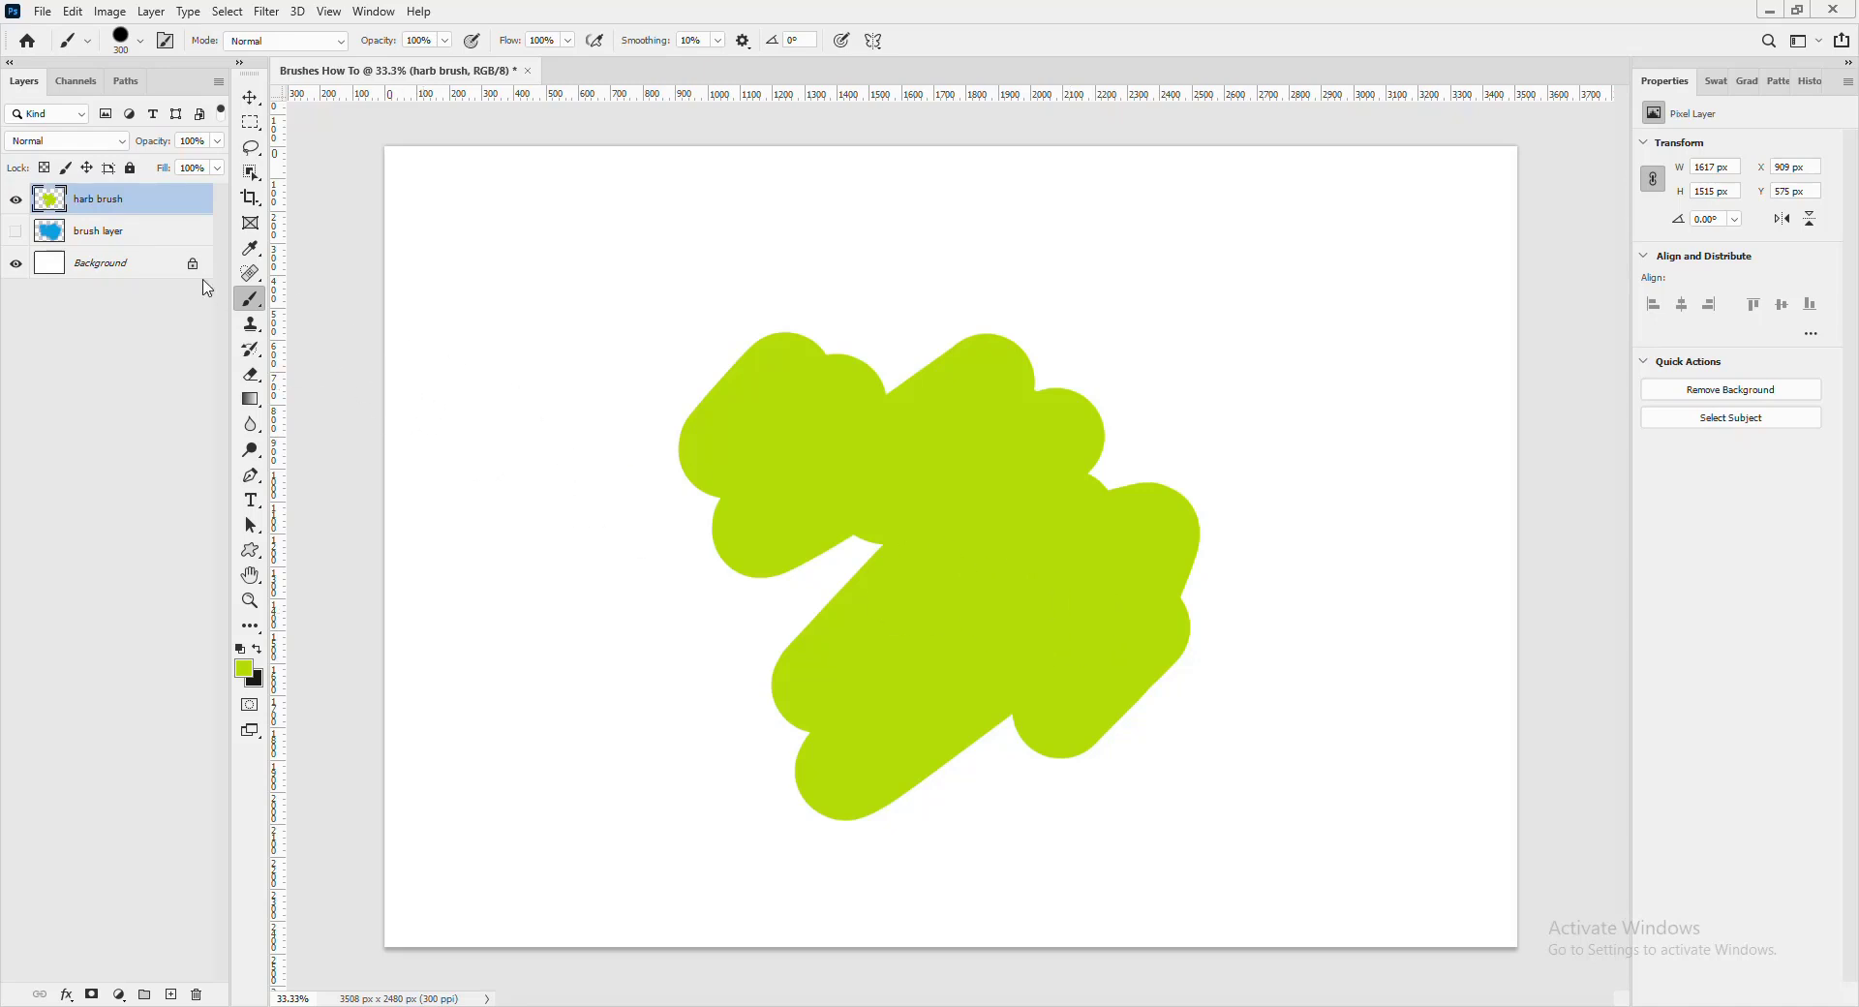
- Collapse the General Brushes folder in the brush preset picker and close the picker
click(138, 42)
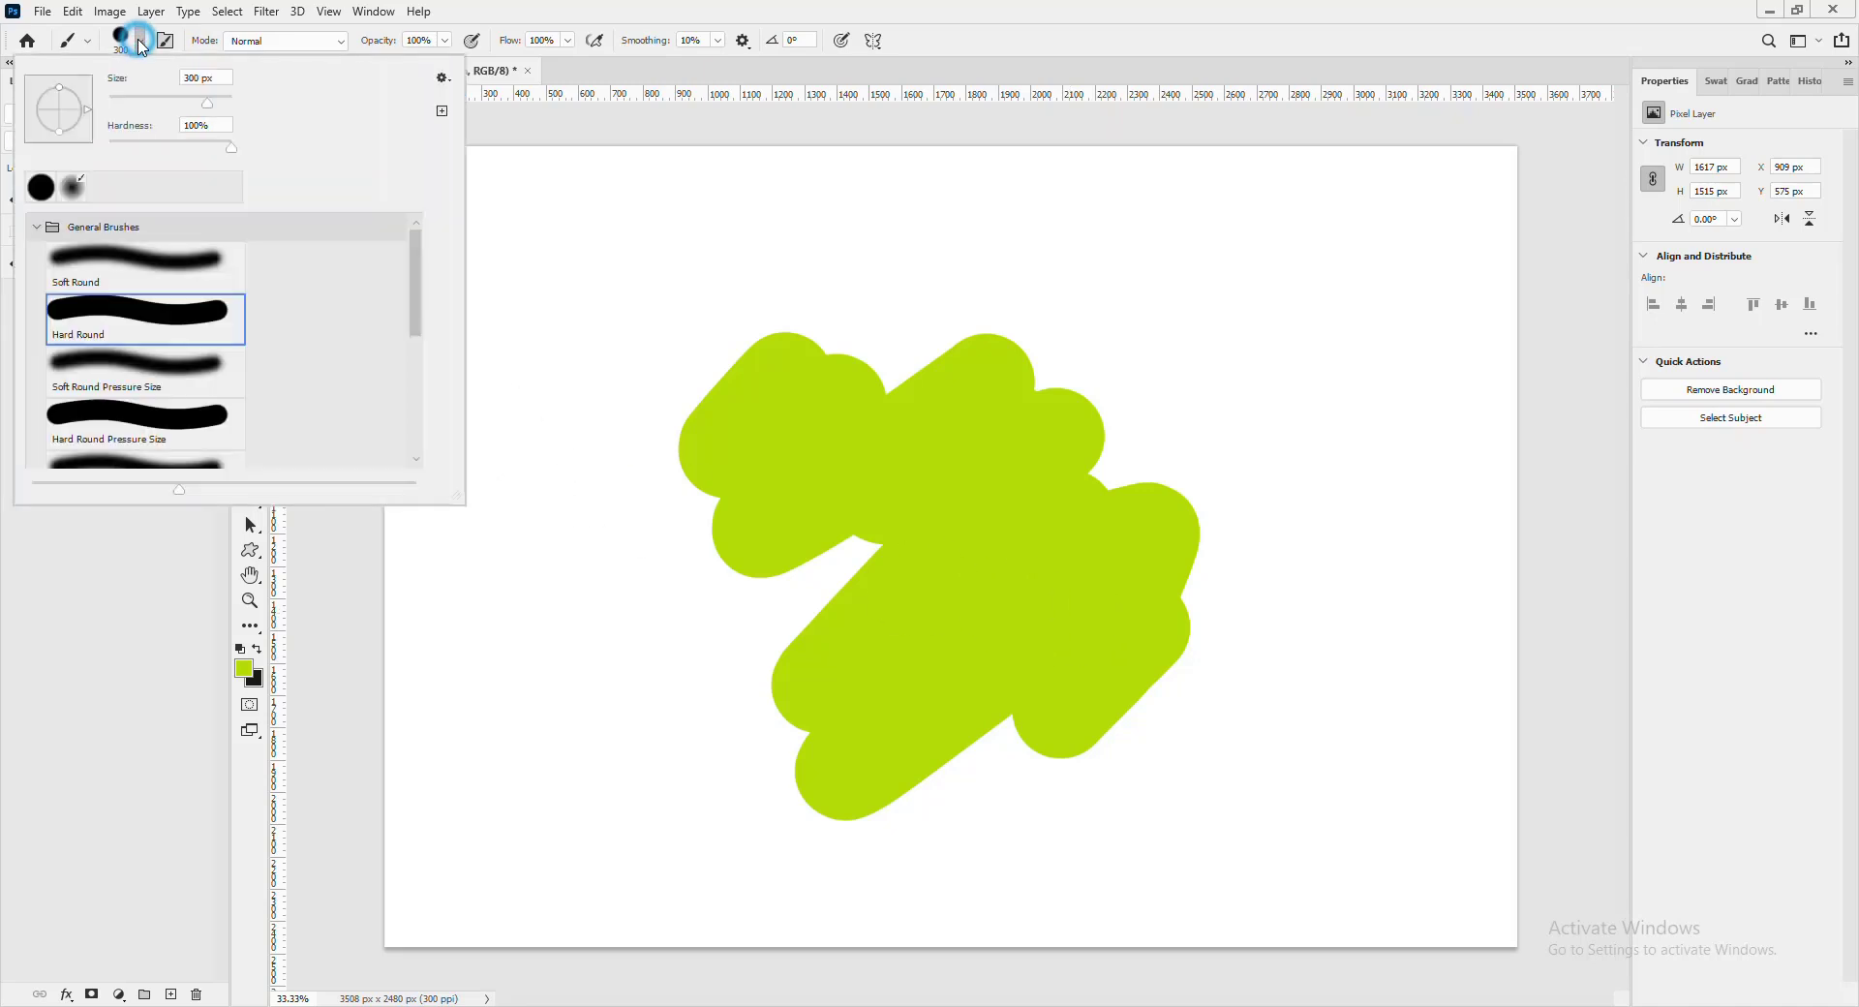
mouse_move(414, 301)
mouse_down()
mouse_move(417, 405)
mouse_move(421, 302)
mouse_up()
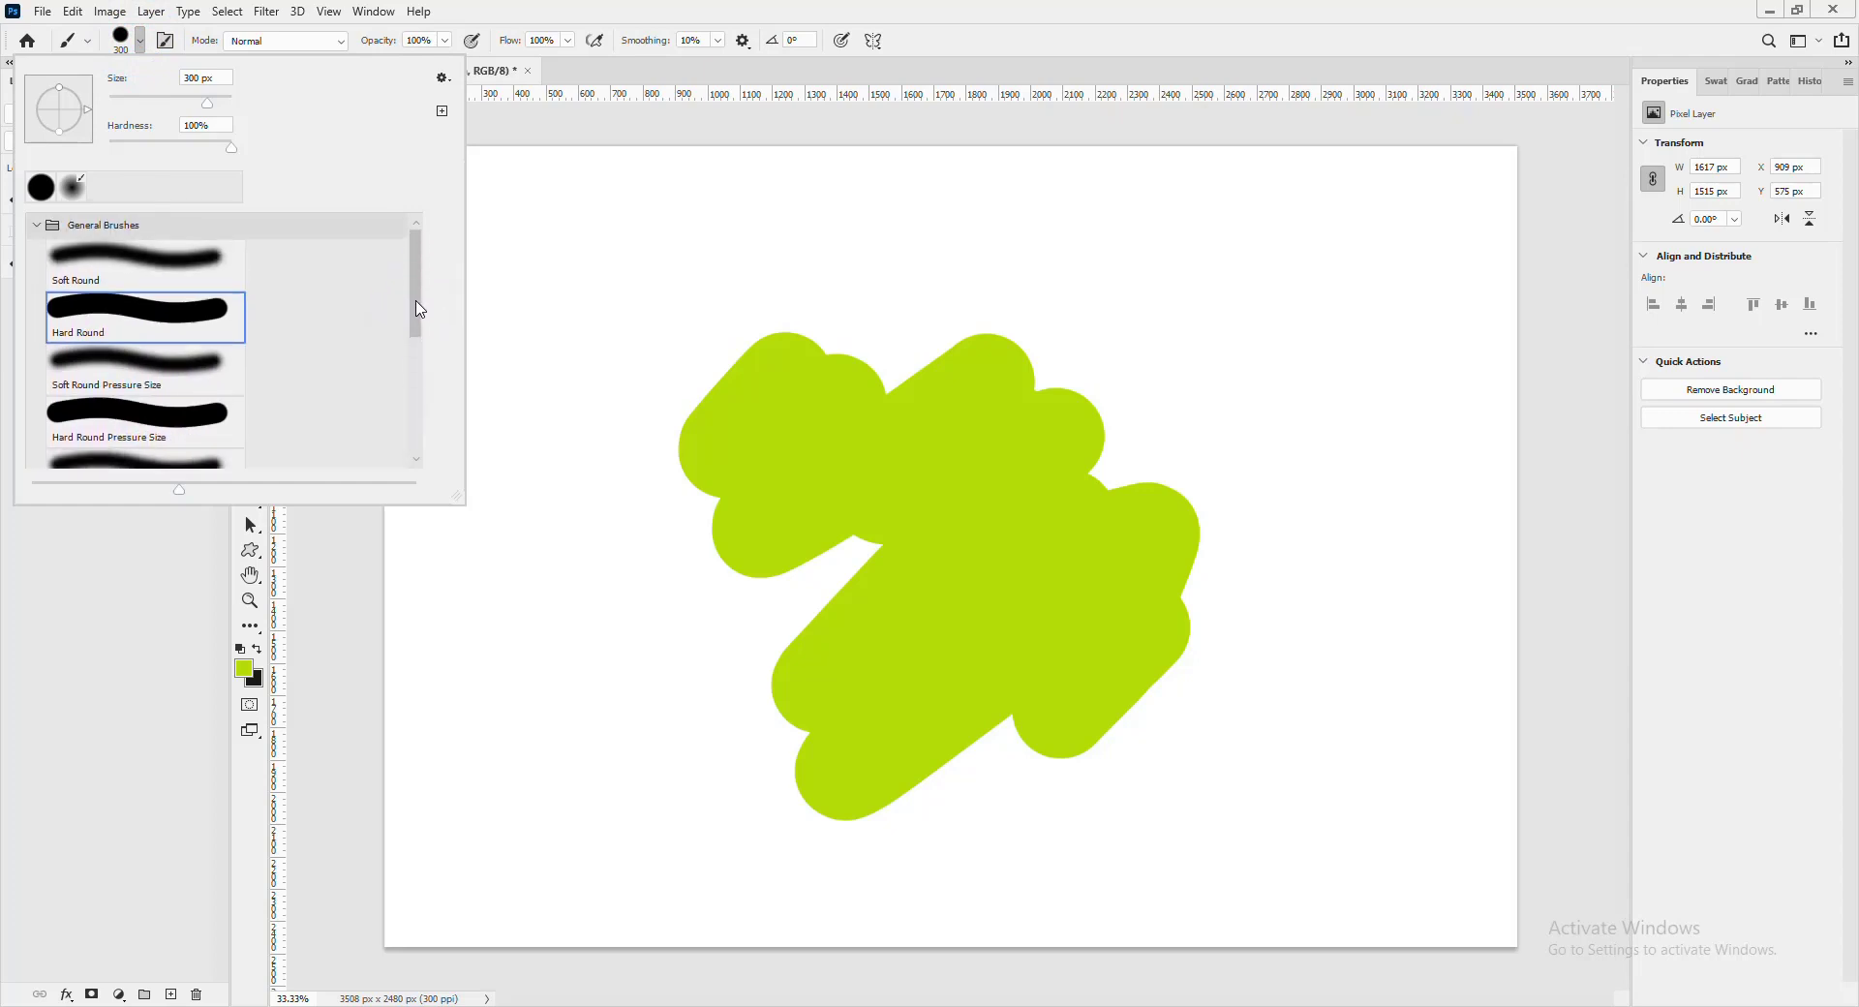
click(37, 229)
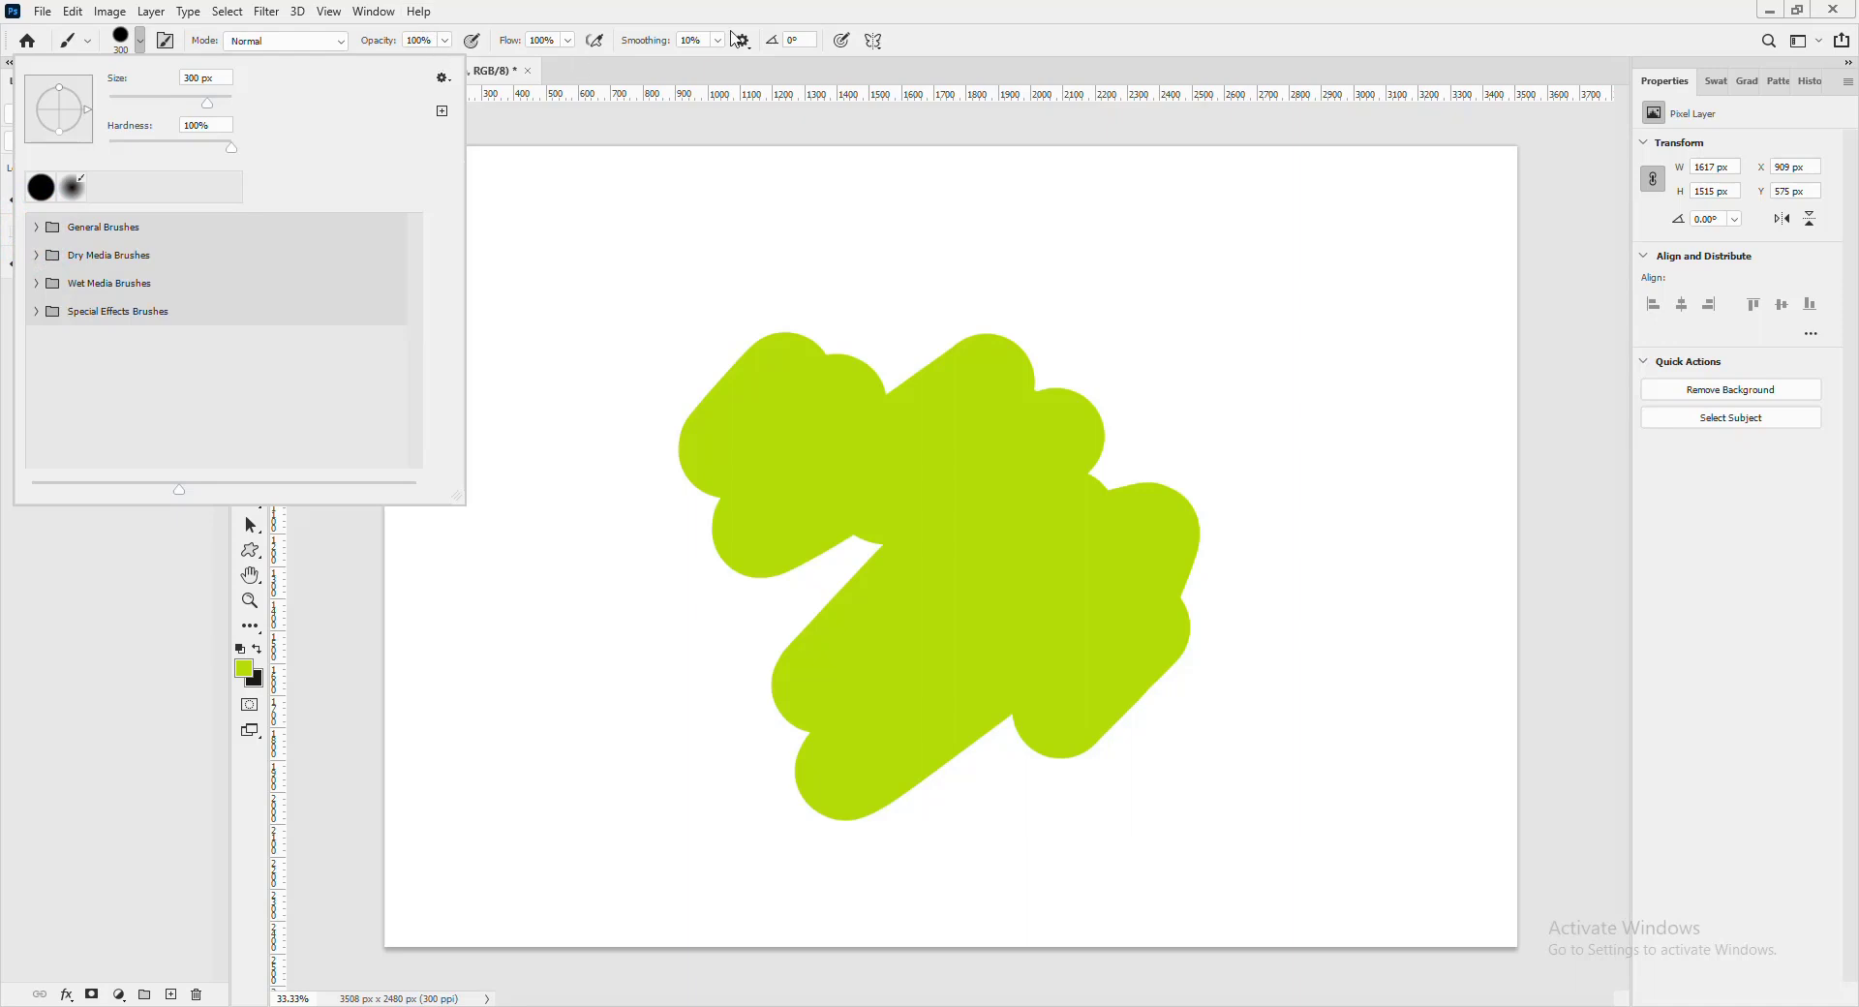
click(1042, 50)
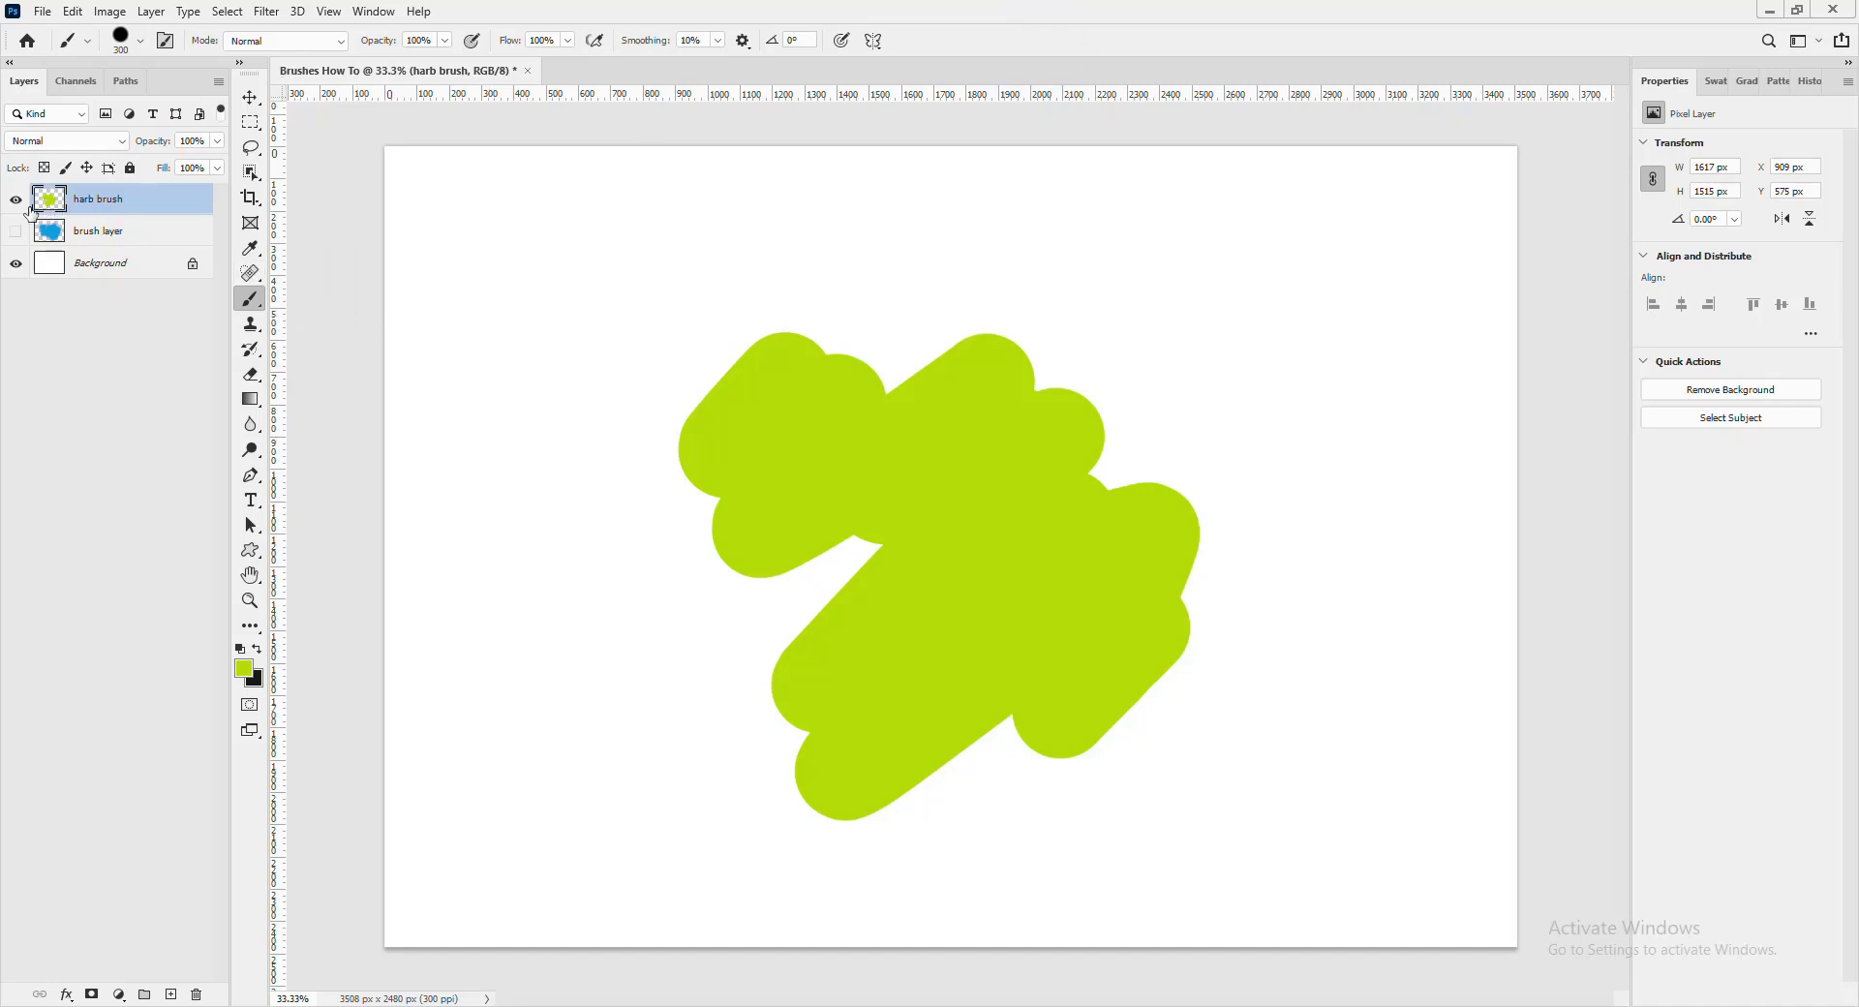
- Add a new layer above the harb brush layer and hide the harb brush layer
click(172, 995)
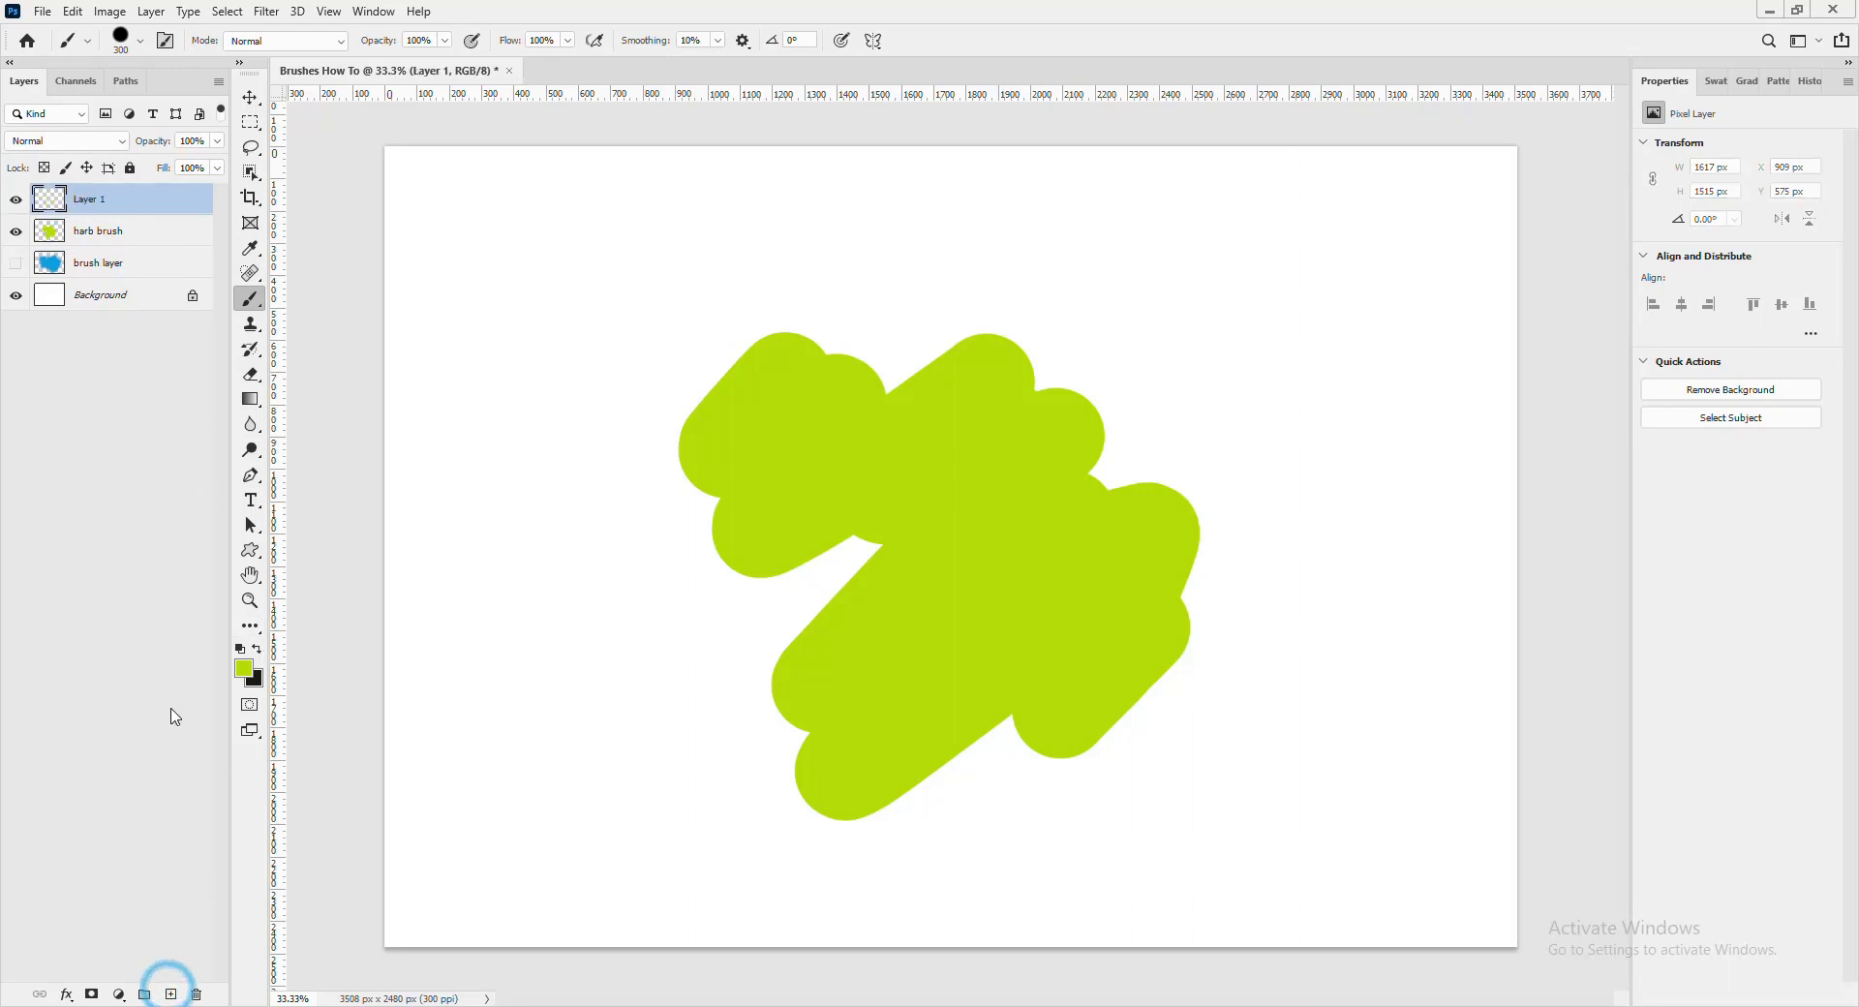
click(15, 232)
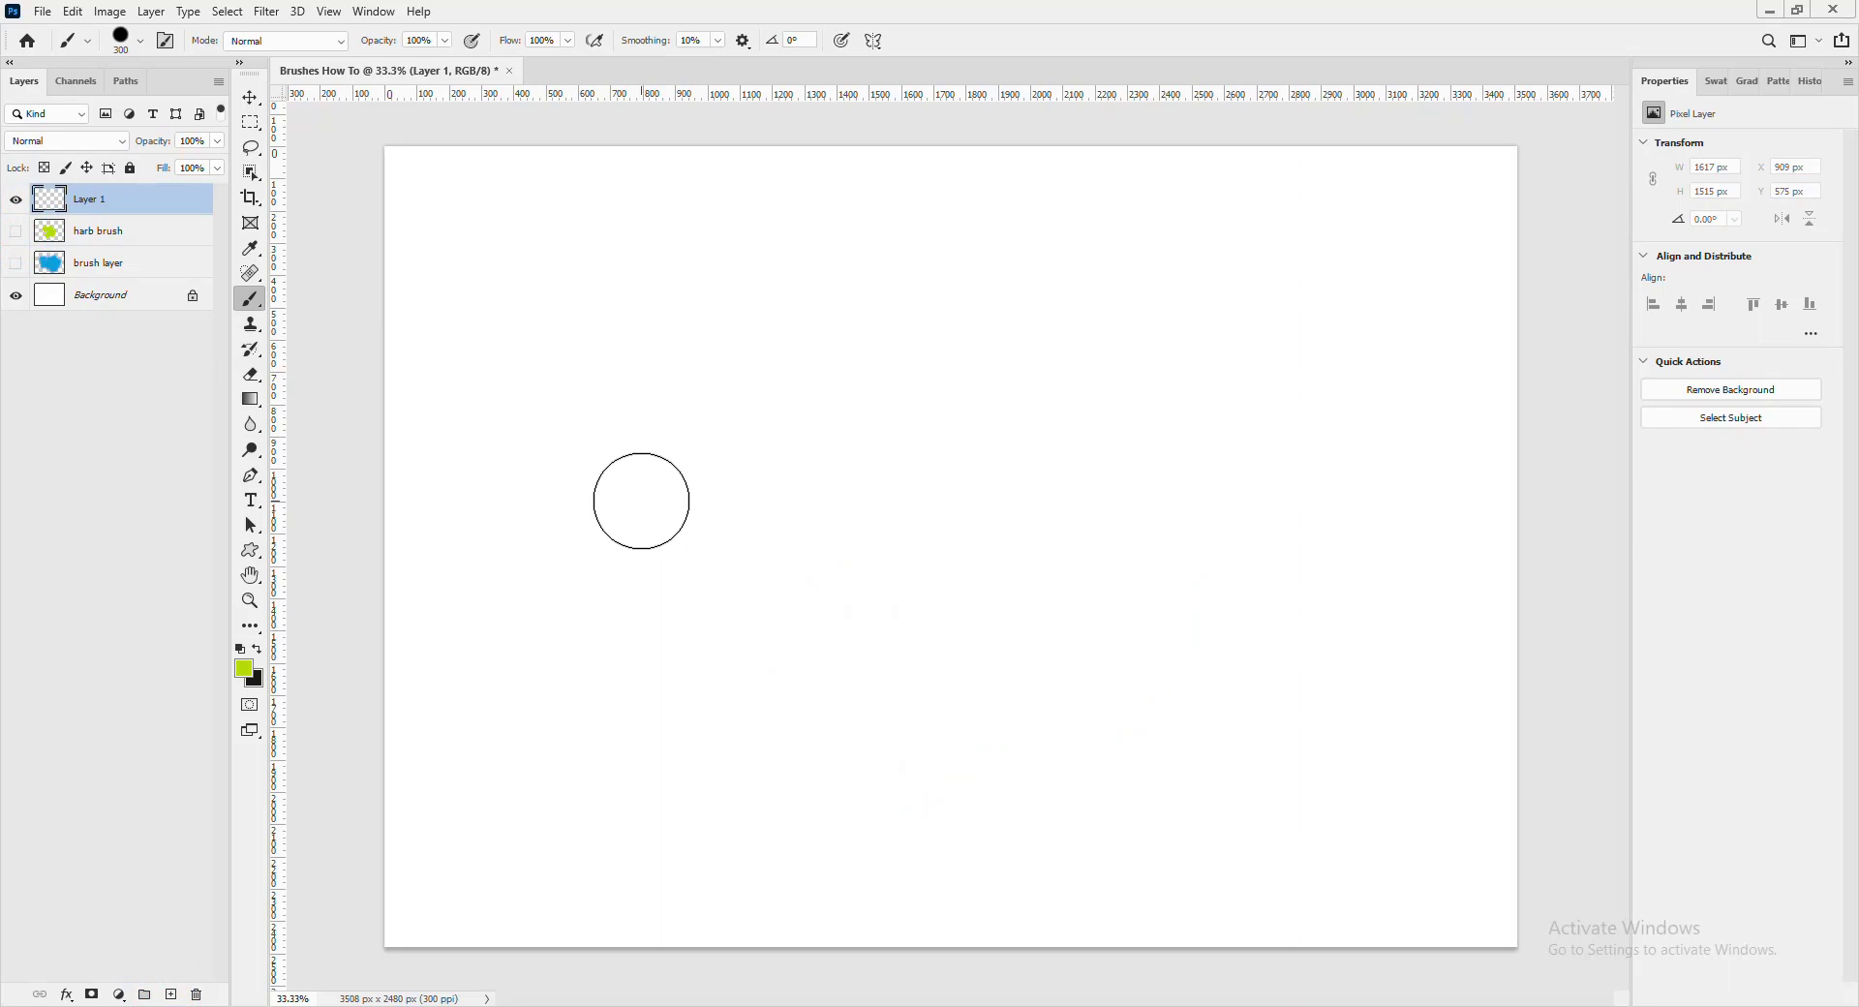
- Draw a blue (hex 099fdd) rectangle shape about 427 by 496 px near the canvas centre, at about X 1058, Y 806 px
key(m)
key(u)
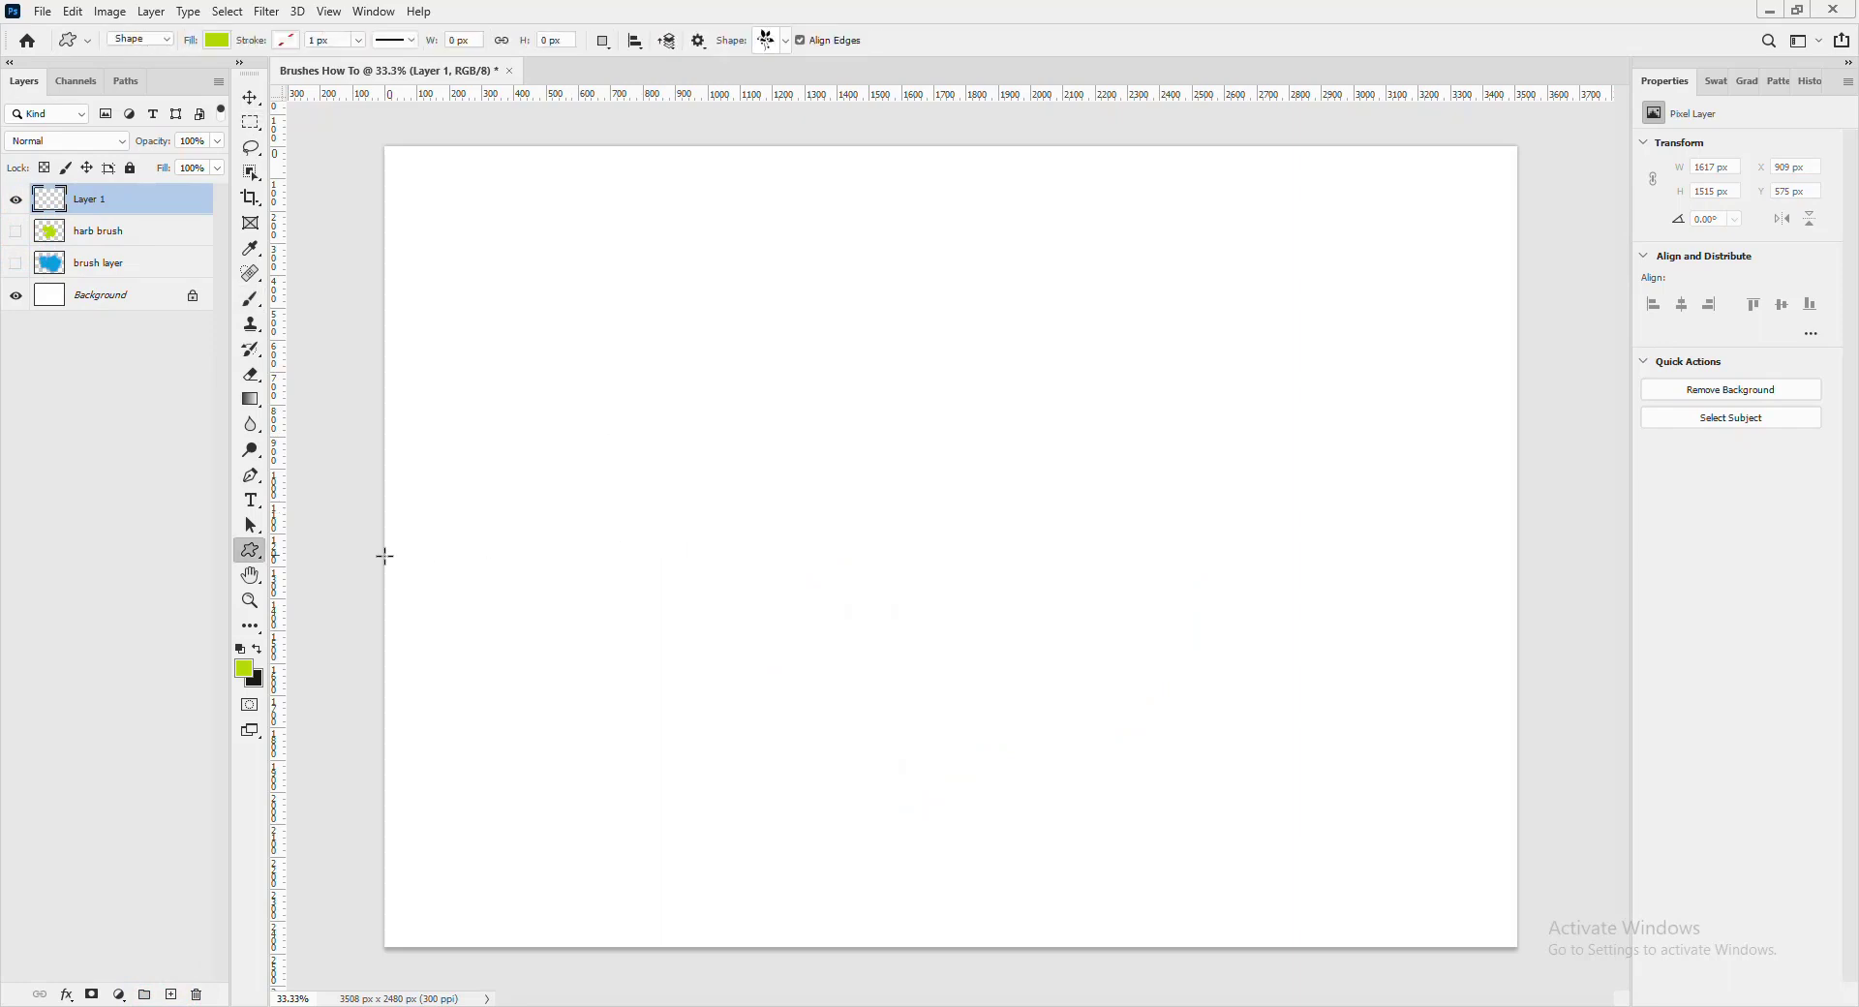
right_click(268, 567)
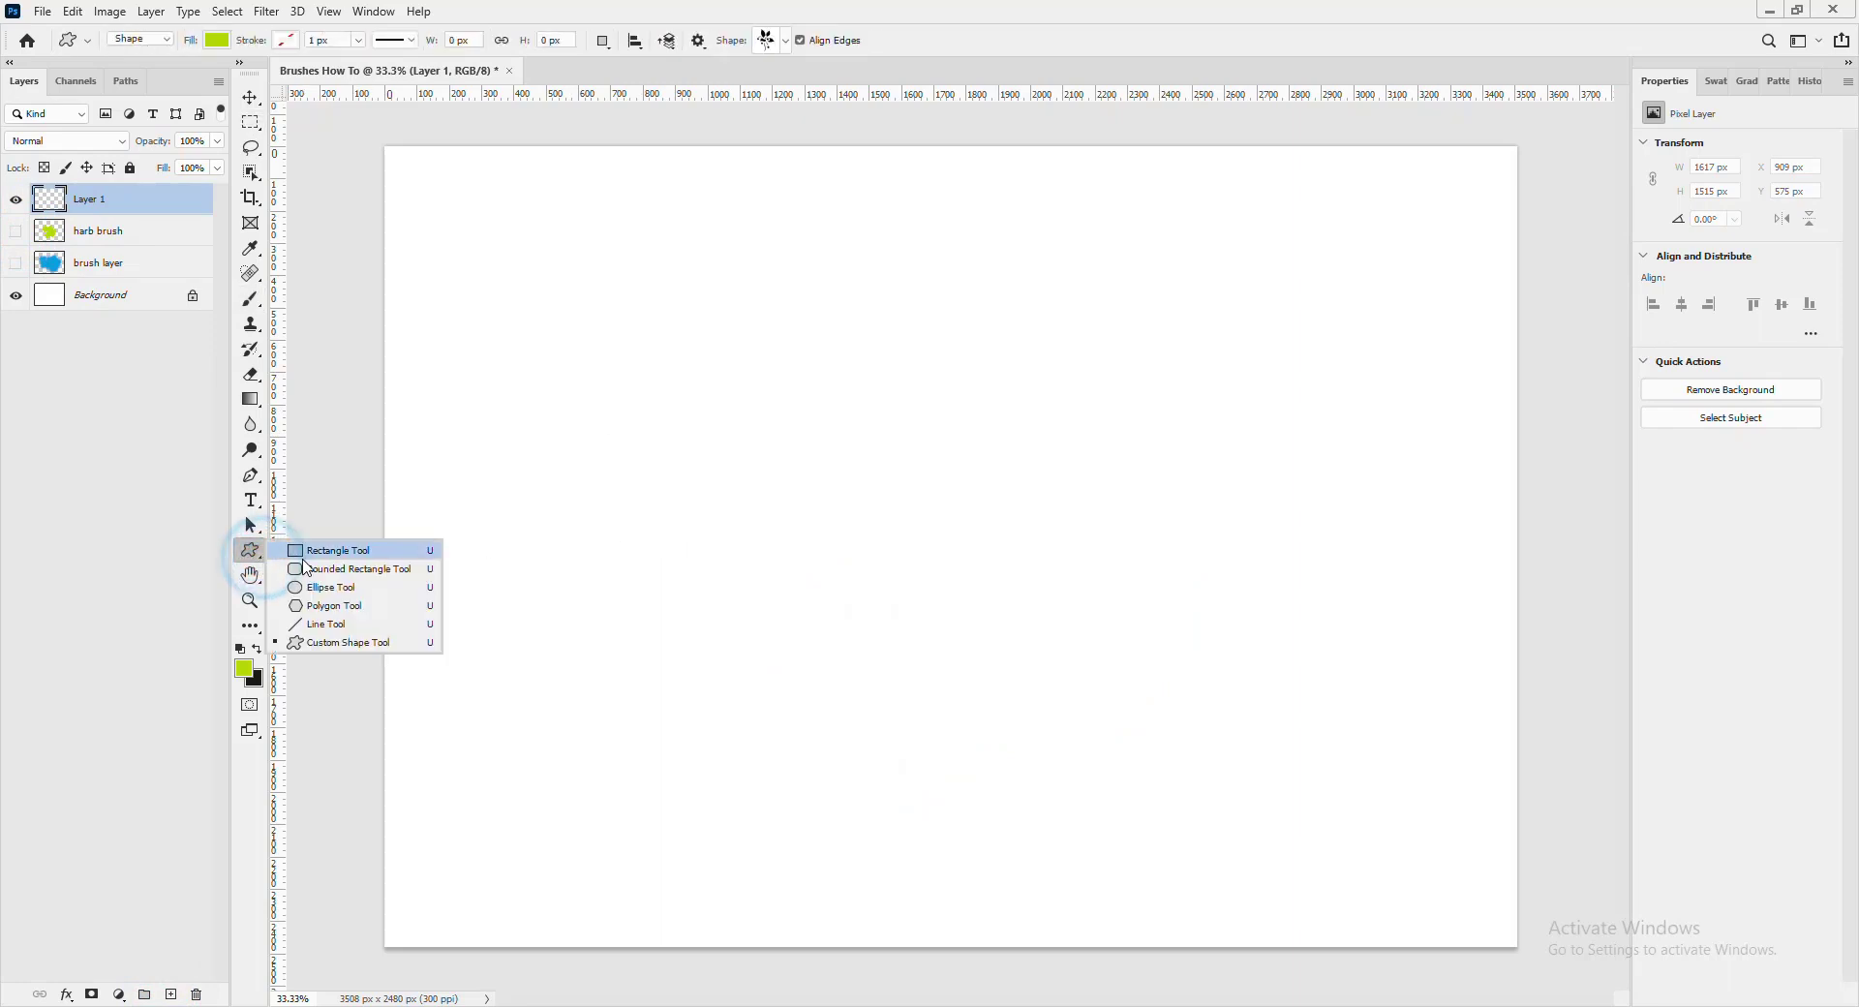
click(310, 552)
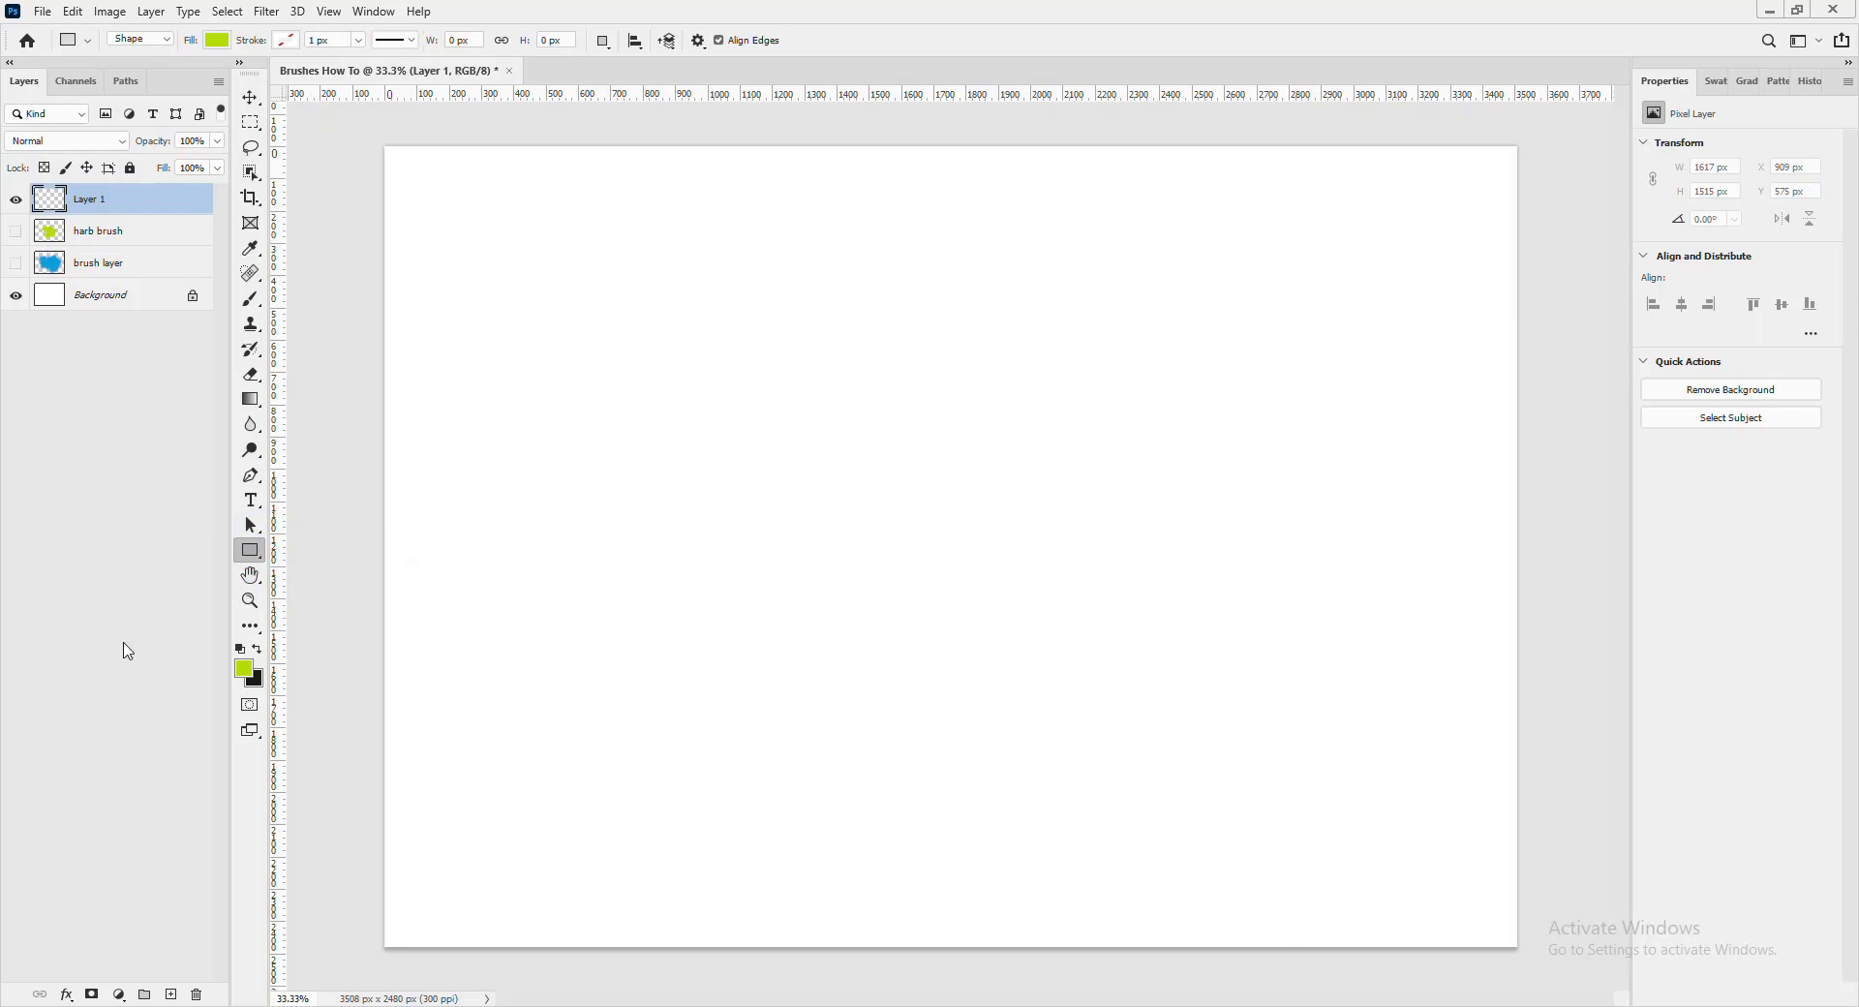
click(245, 670)
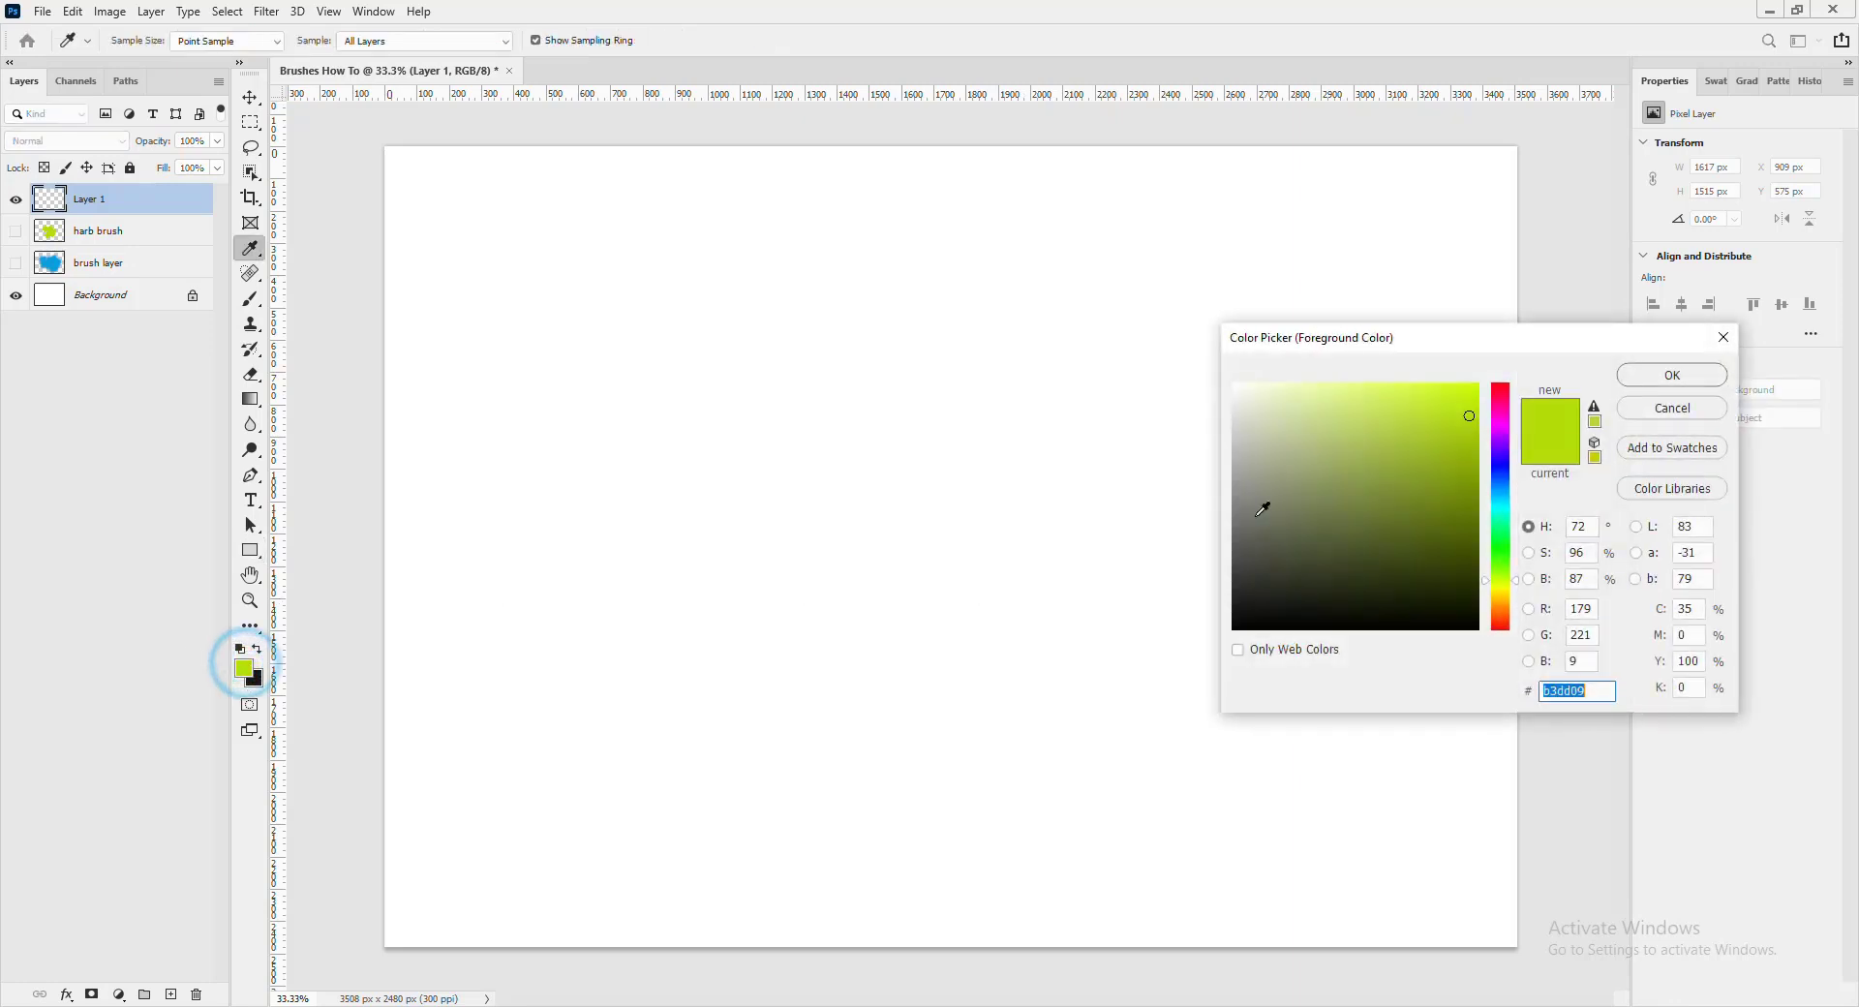
click(1509, 491)
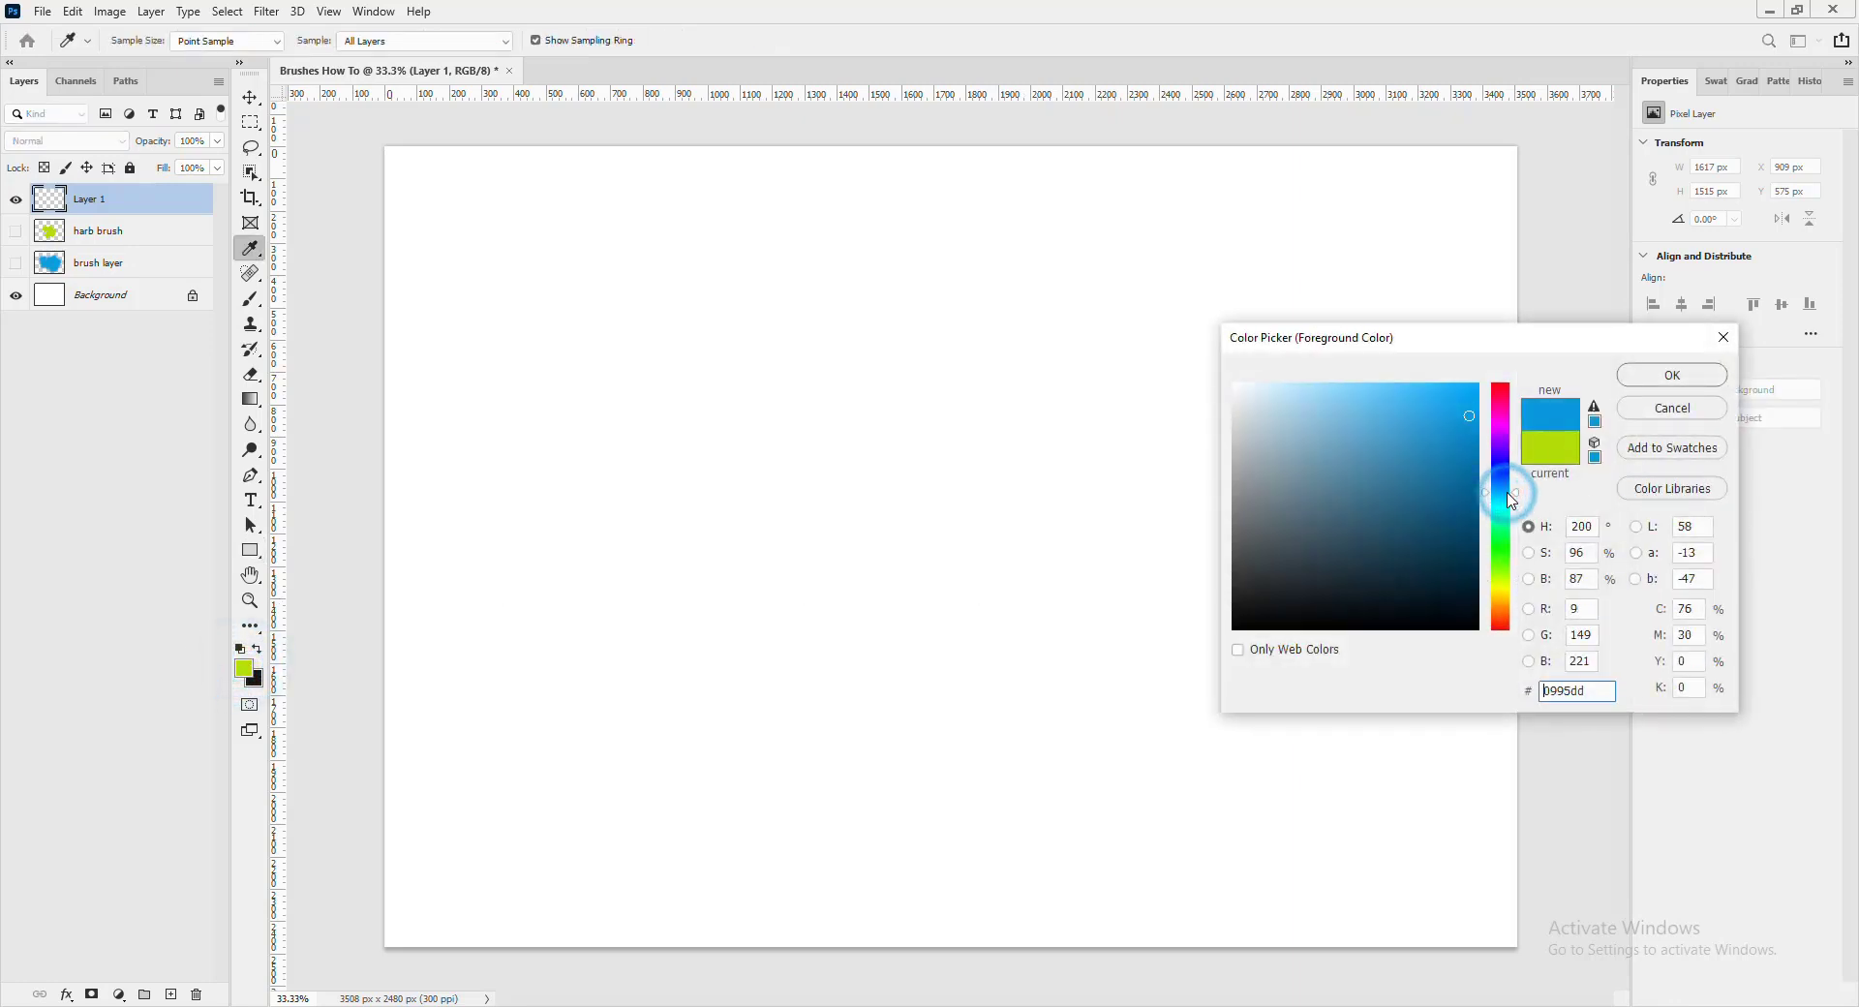
drag(1508, 492, 1512, 494)
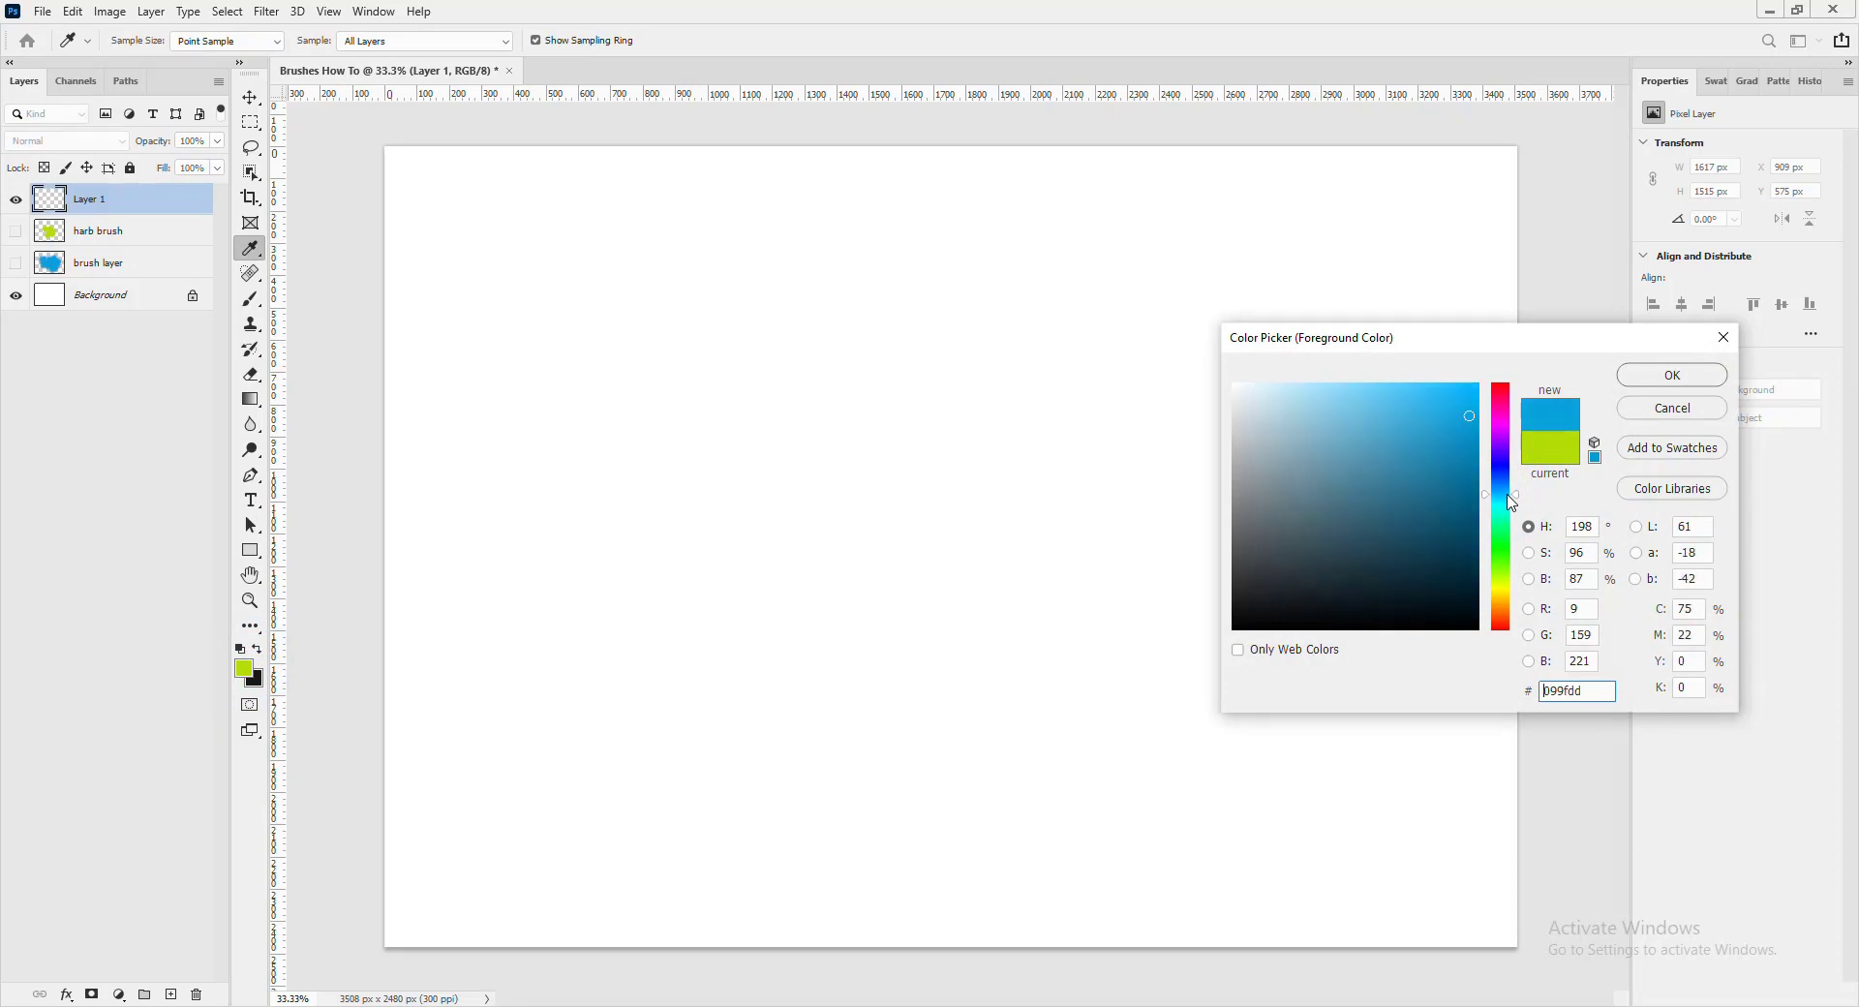
click(1658, 390)
key(u)
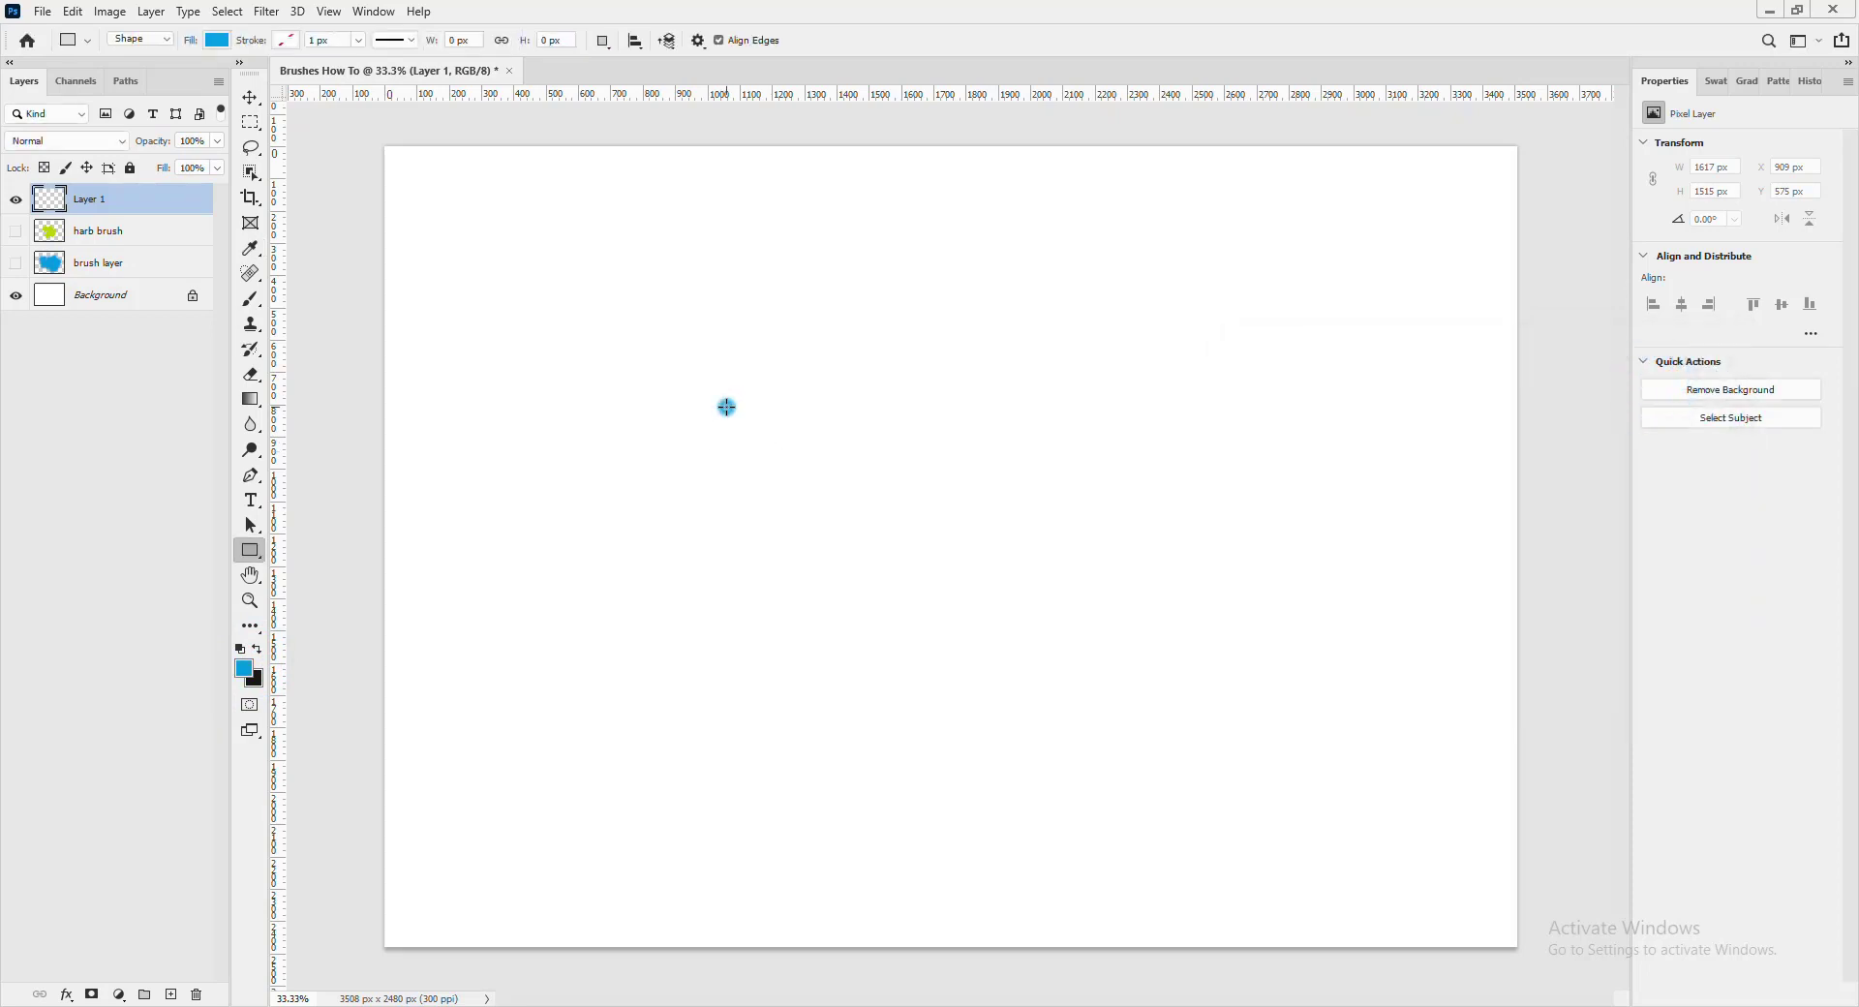
drag(727, 406, 865, 567)
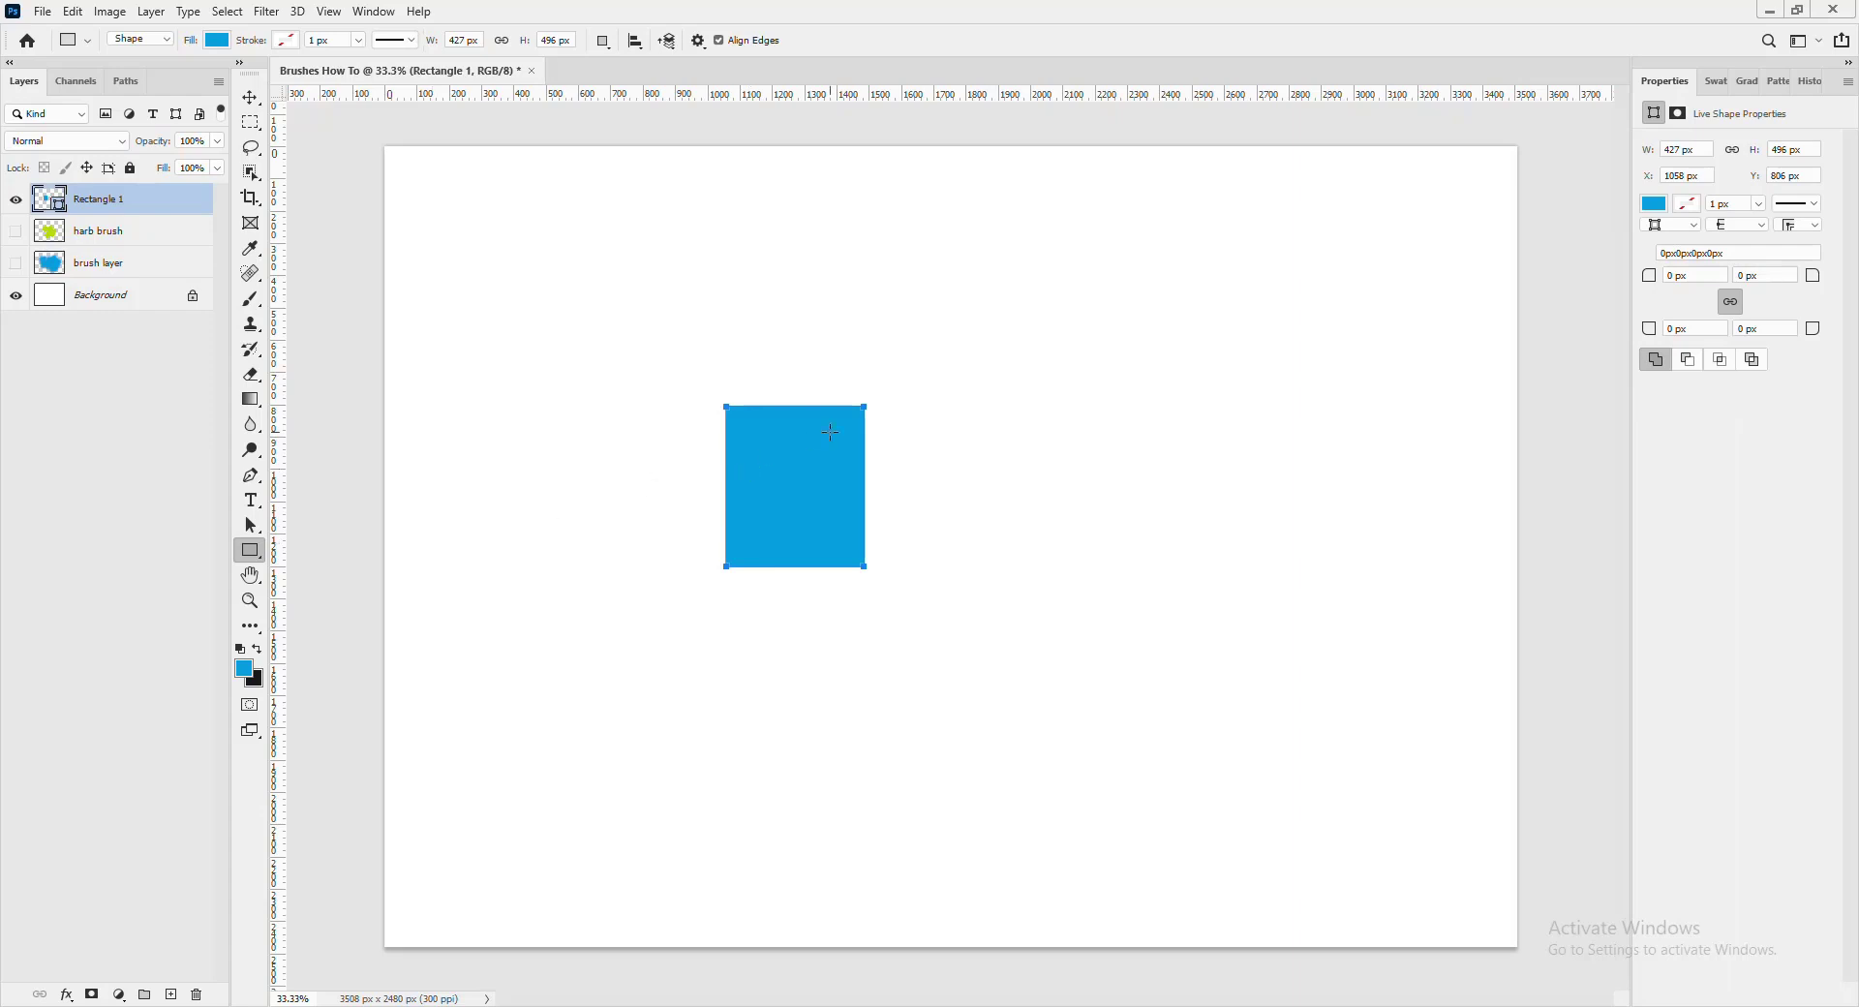
- Duplicate the blue rectangle's layer twice within the same document, keeping the default copy names
key(ctrl+j)
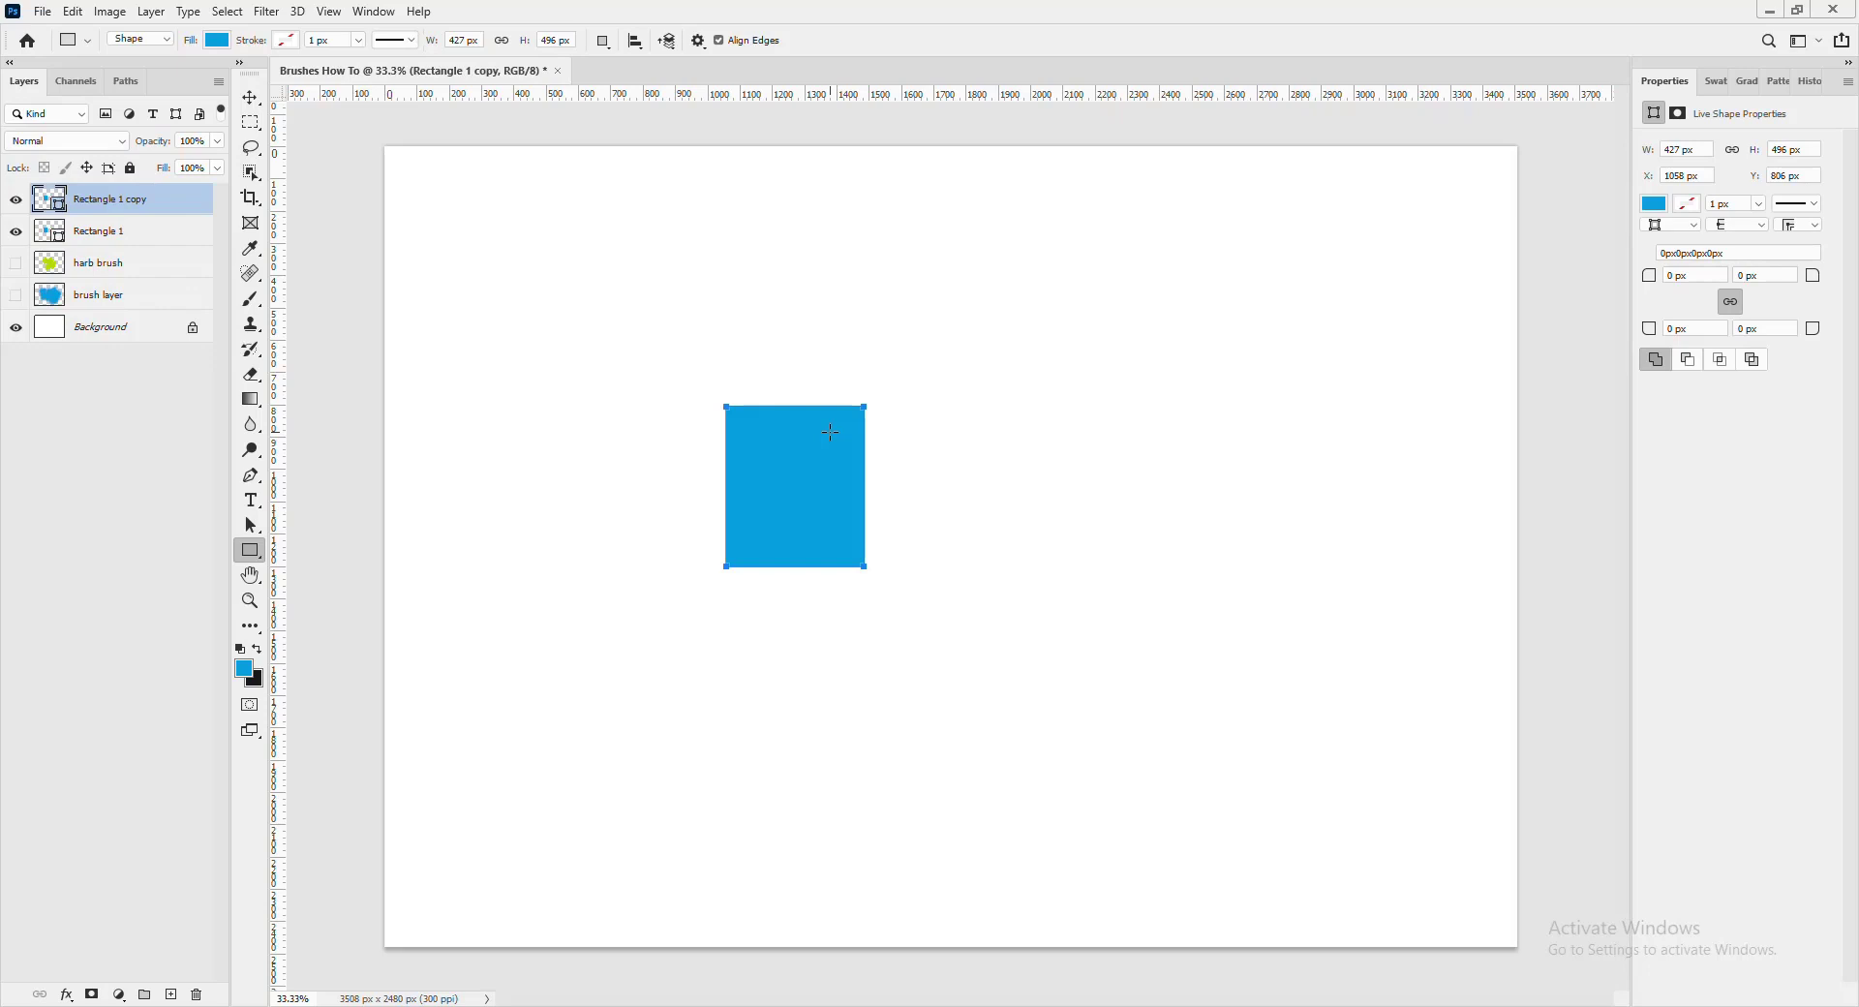
key(ctrl+z)
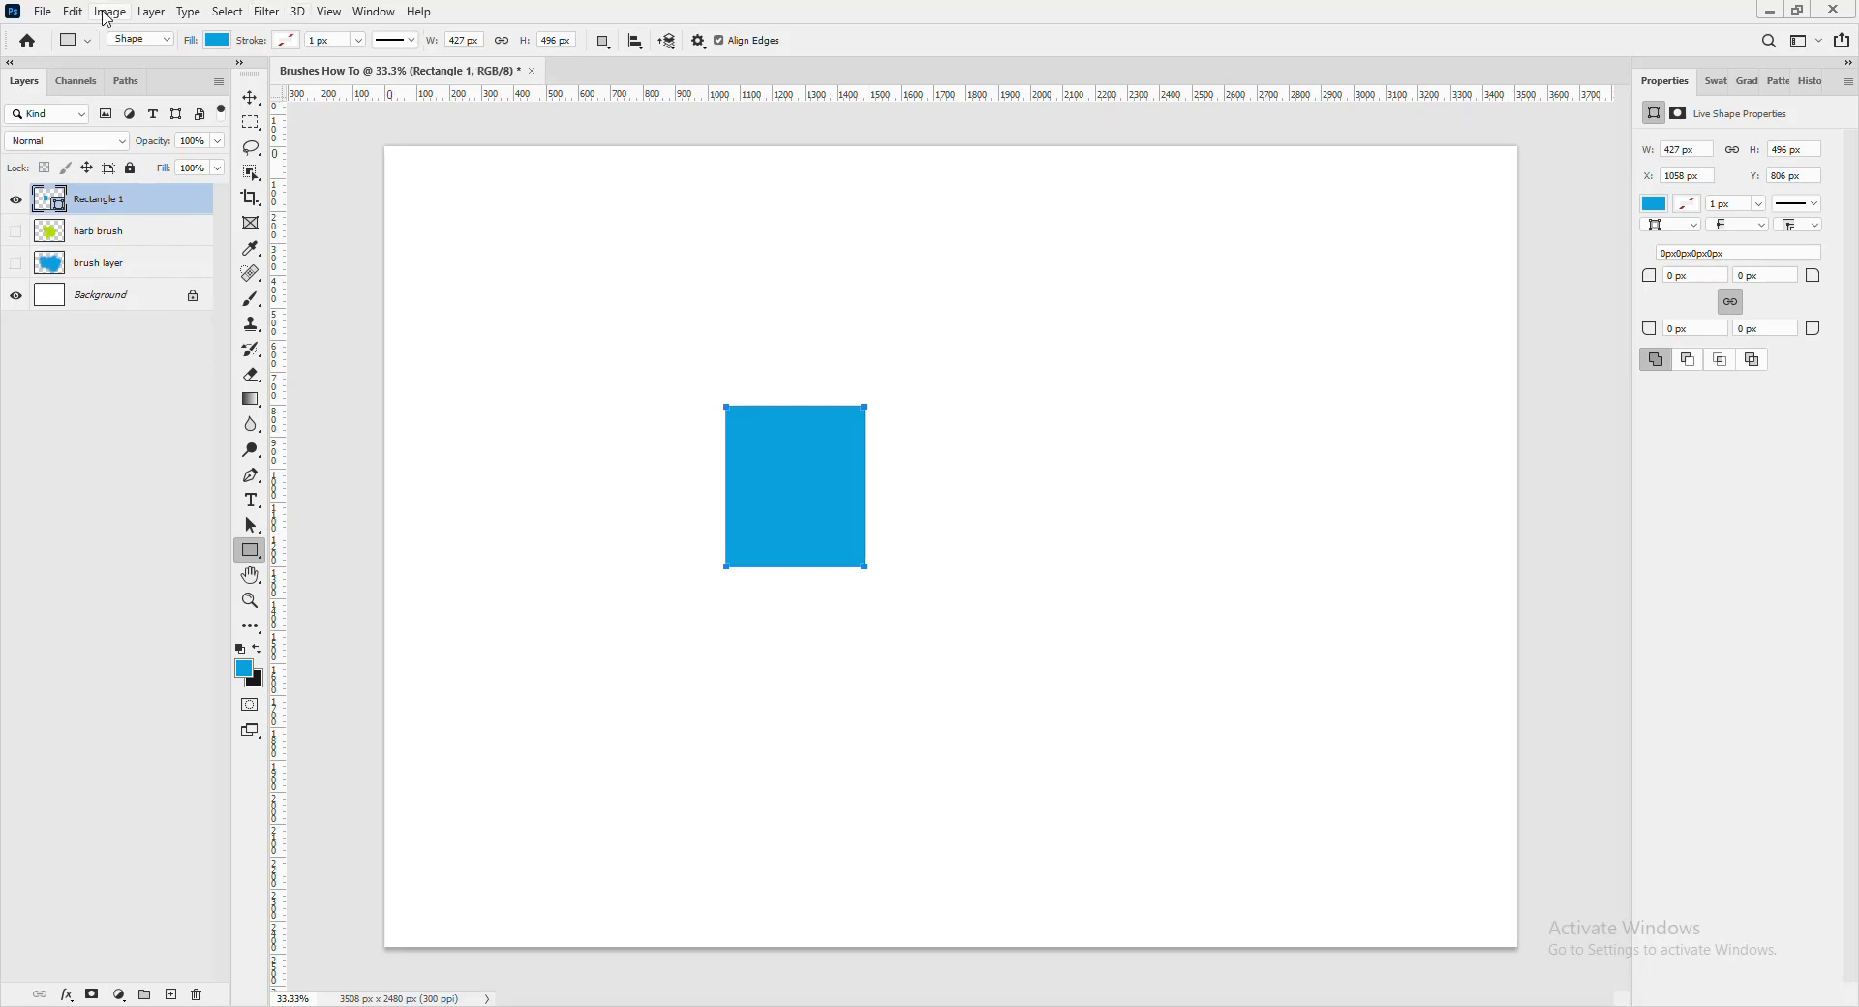
click(153, 13)
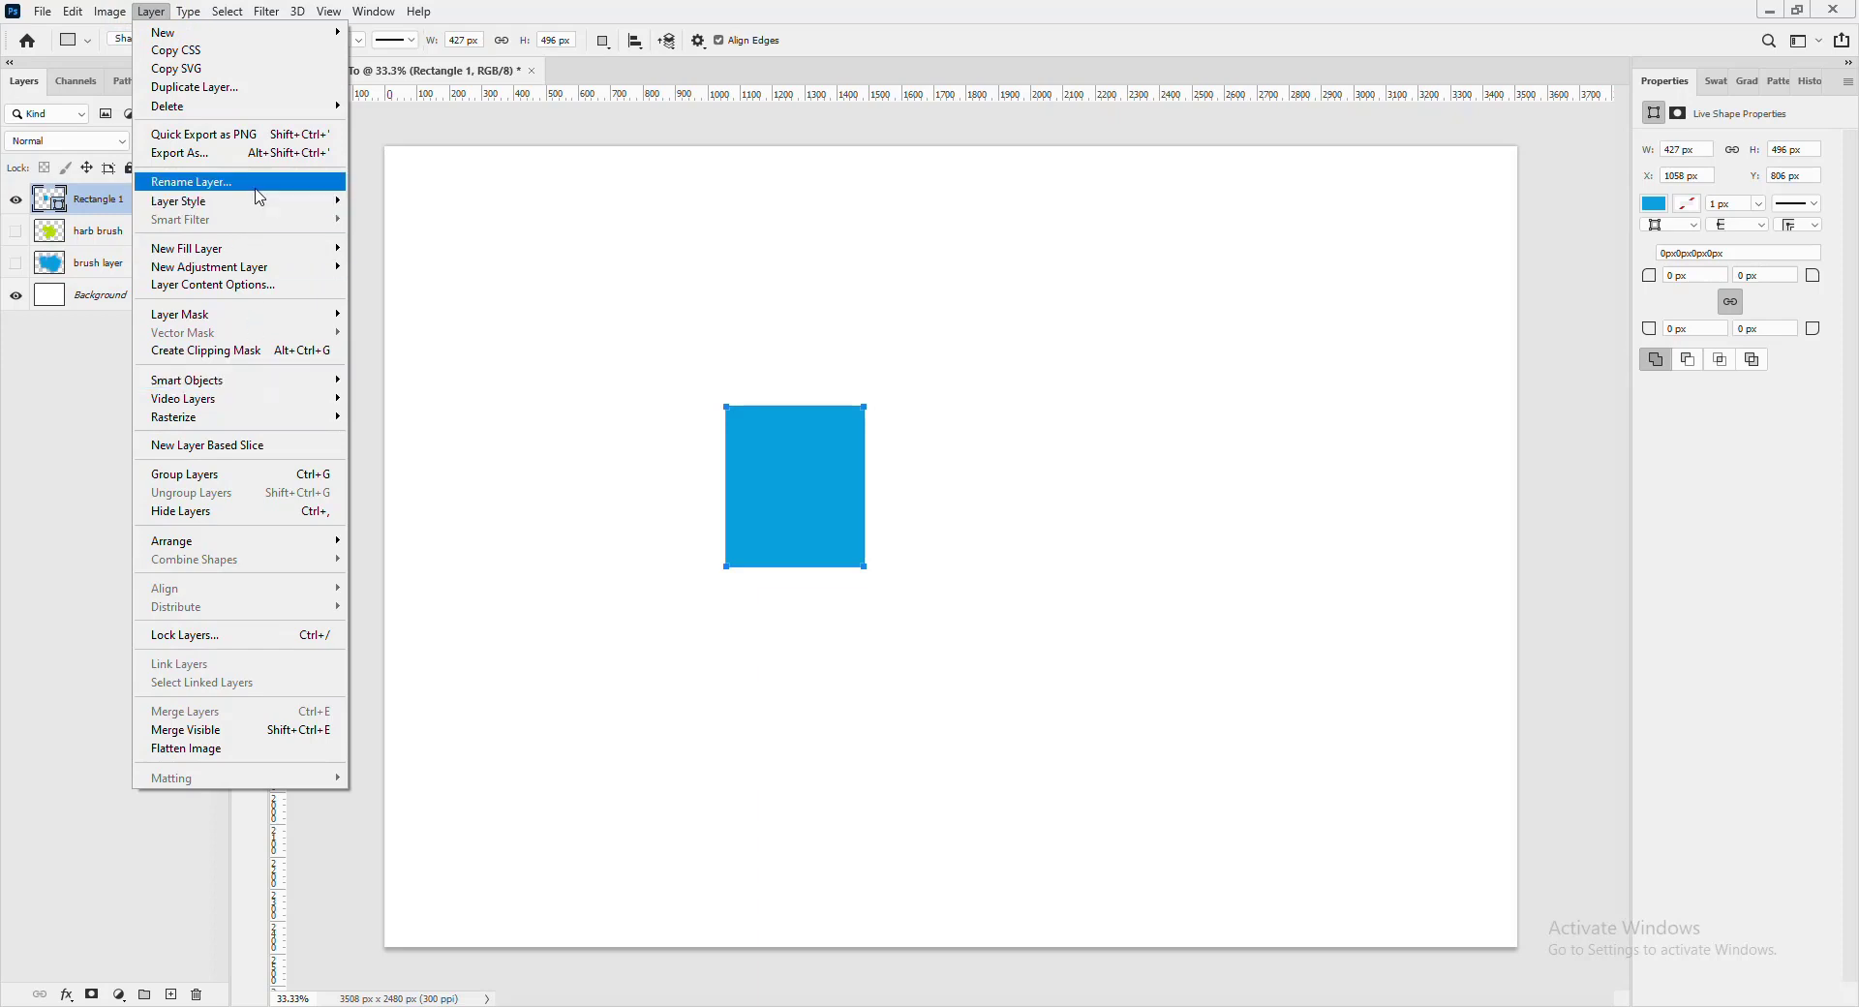
click(238, 96)
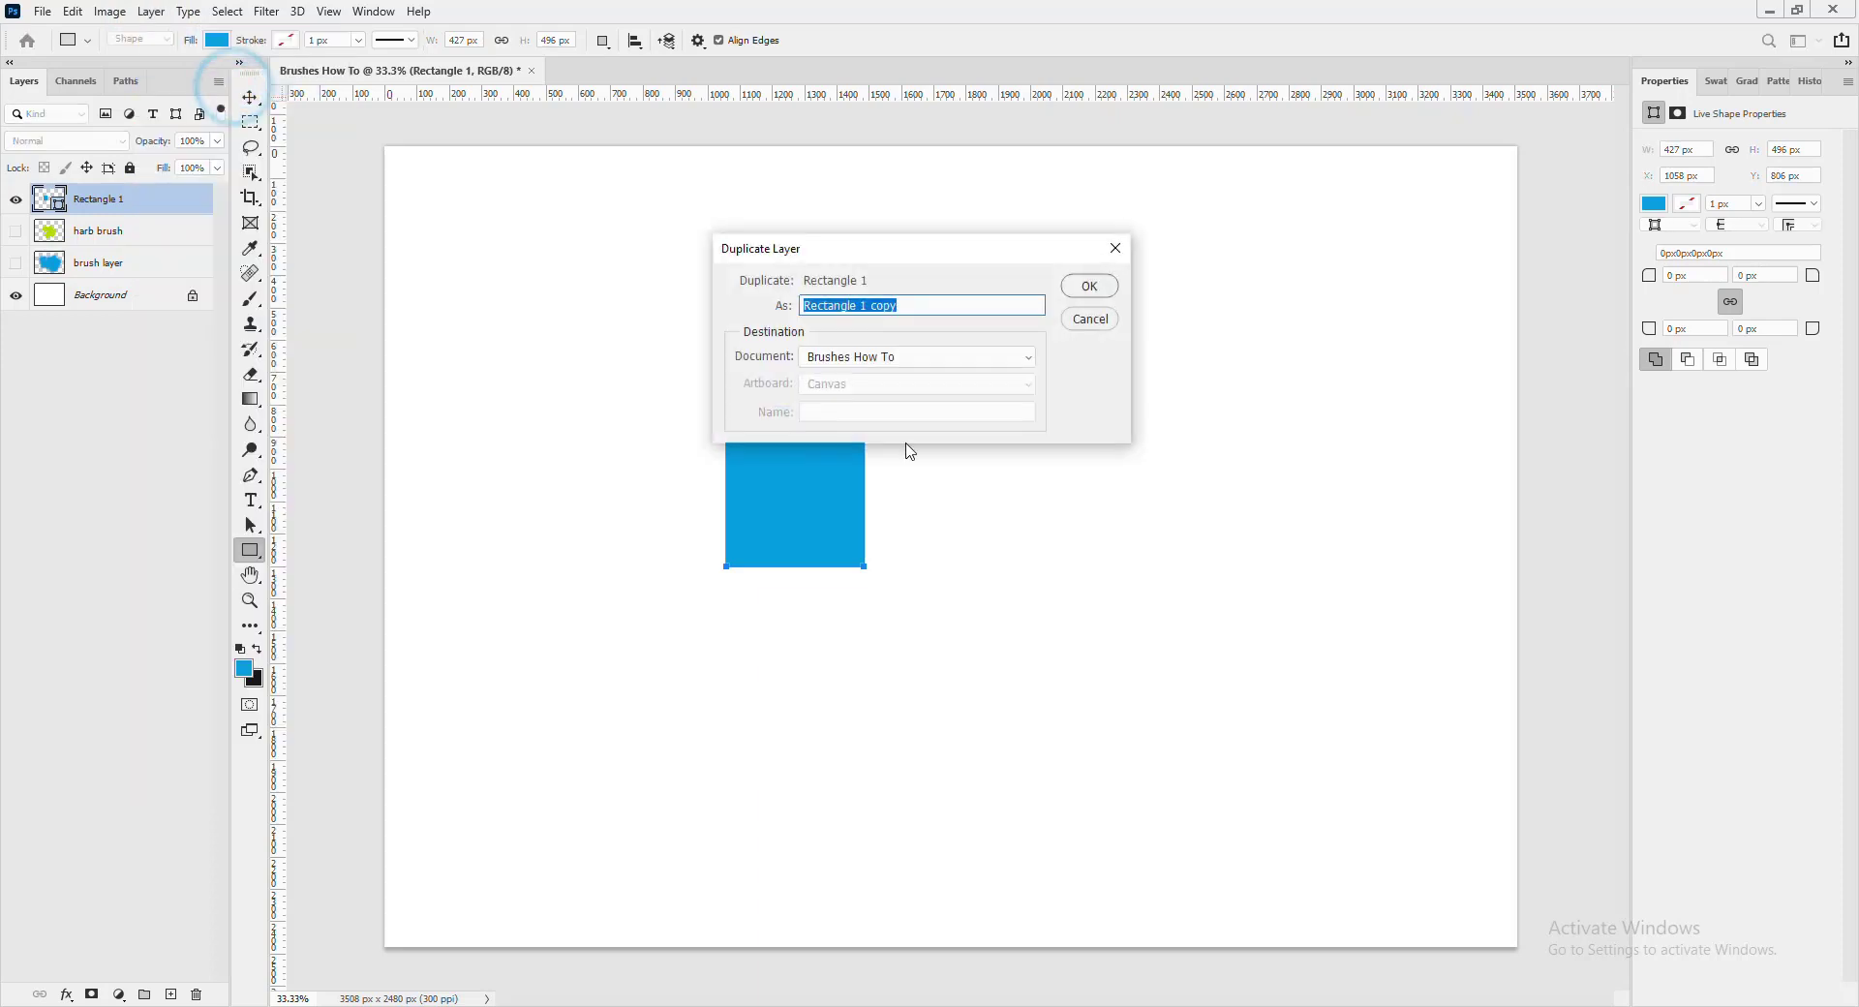
click(1092, 286)
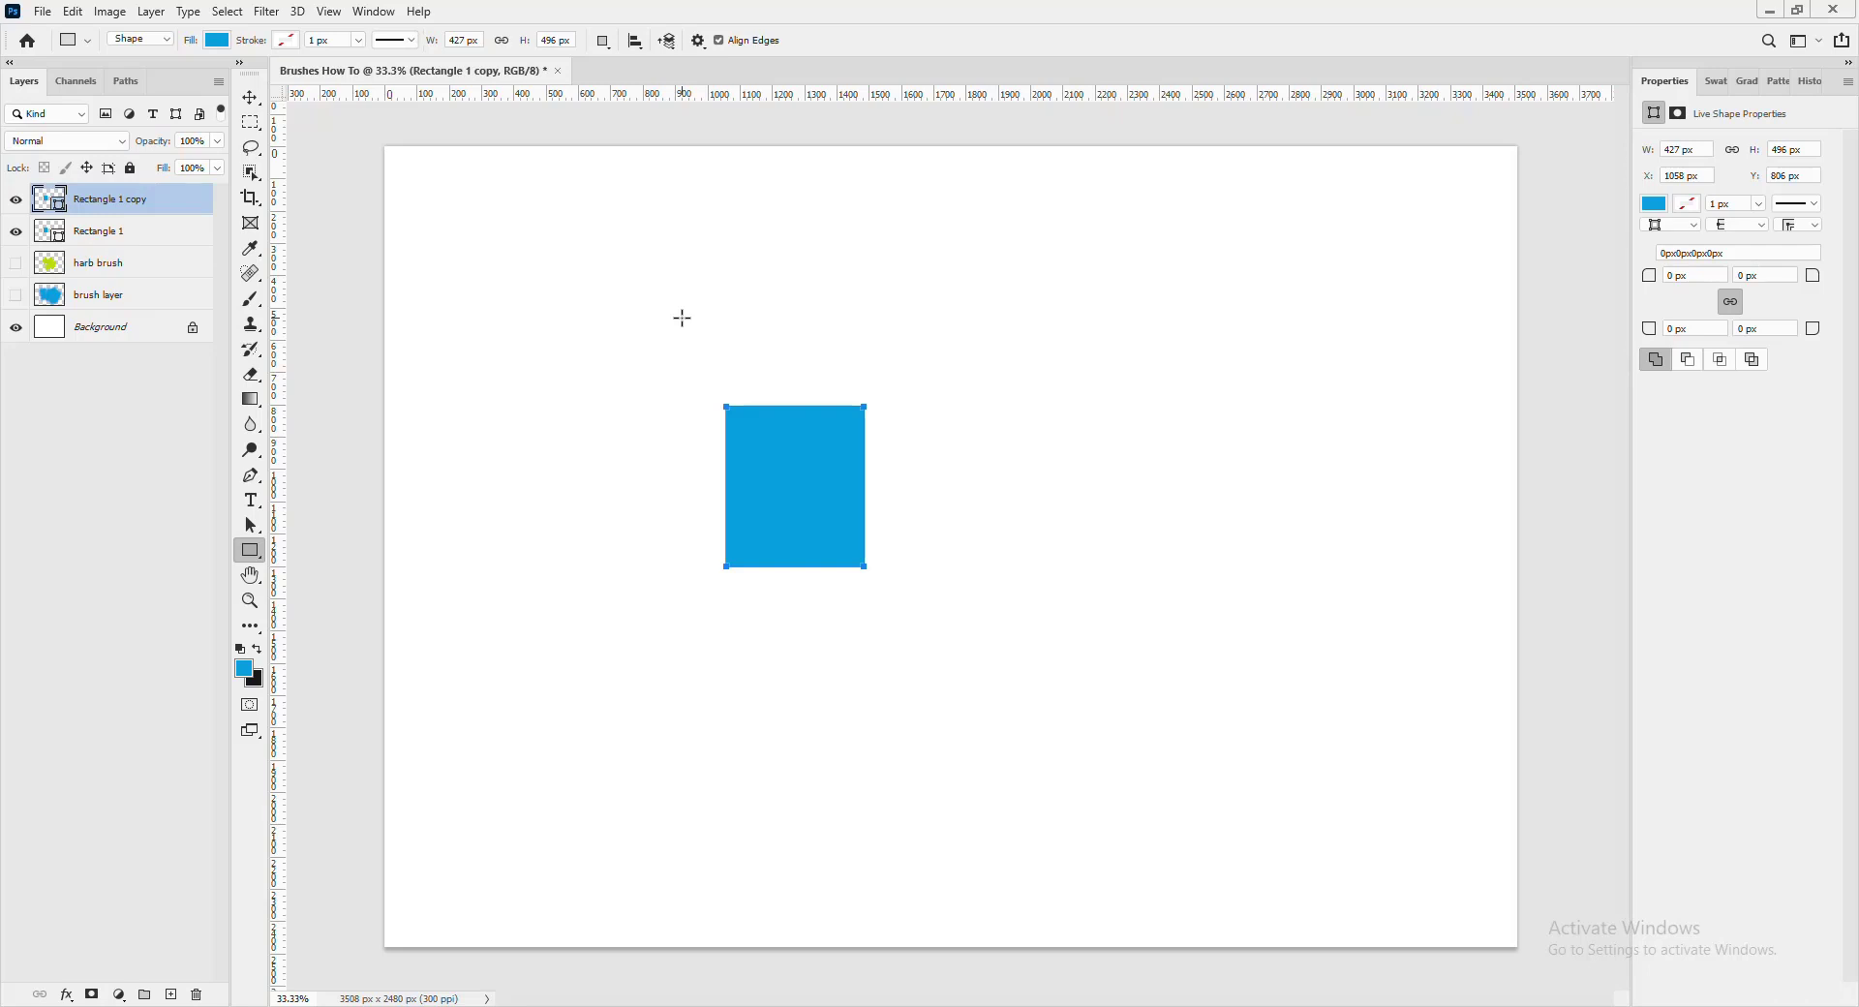
key(ctrl+j)
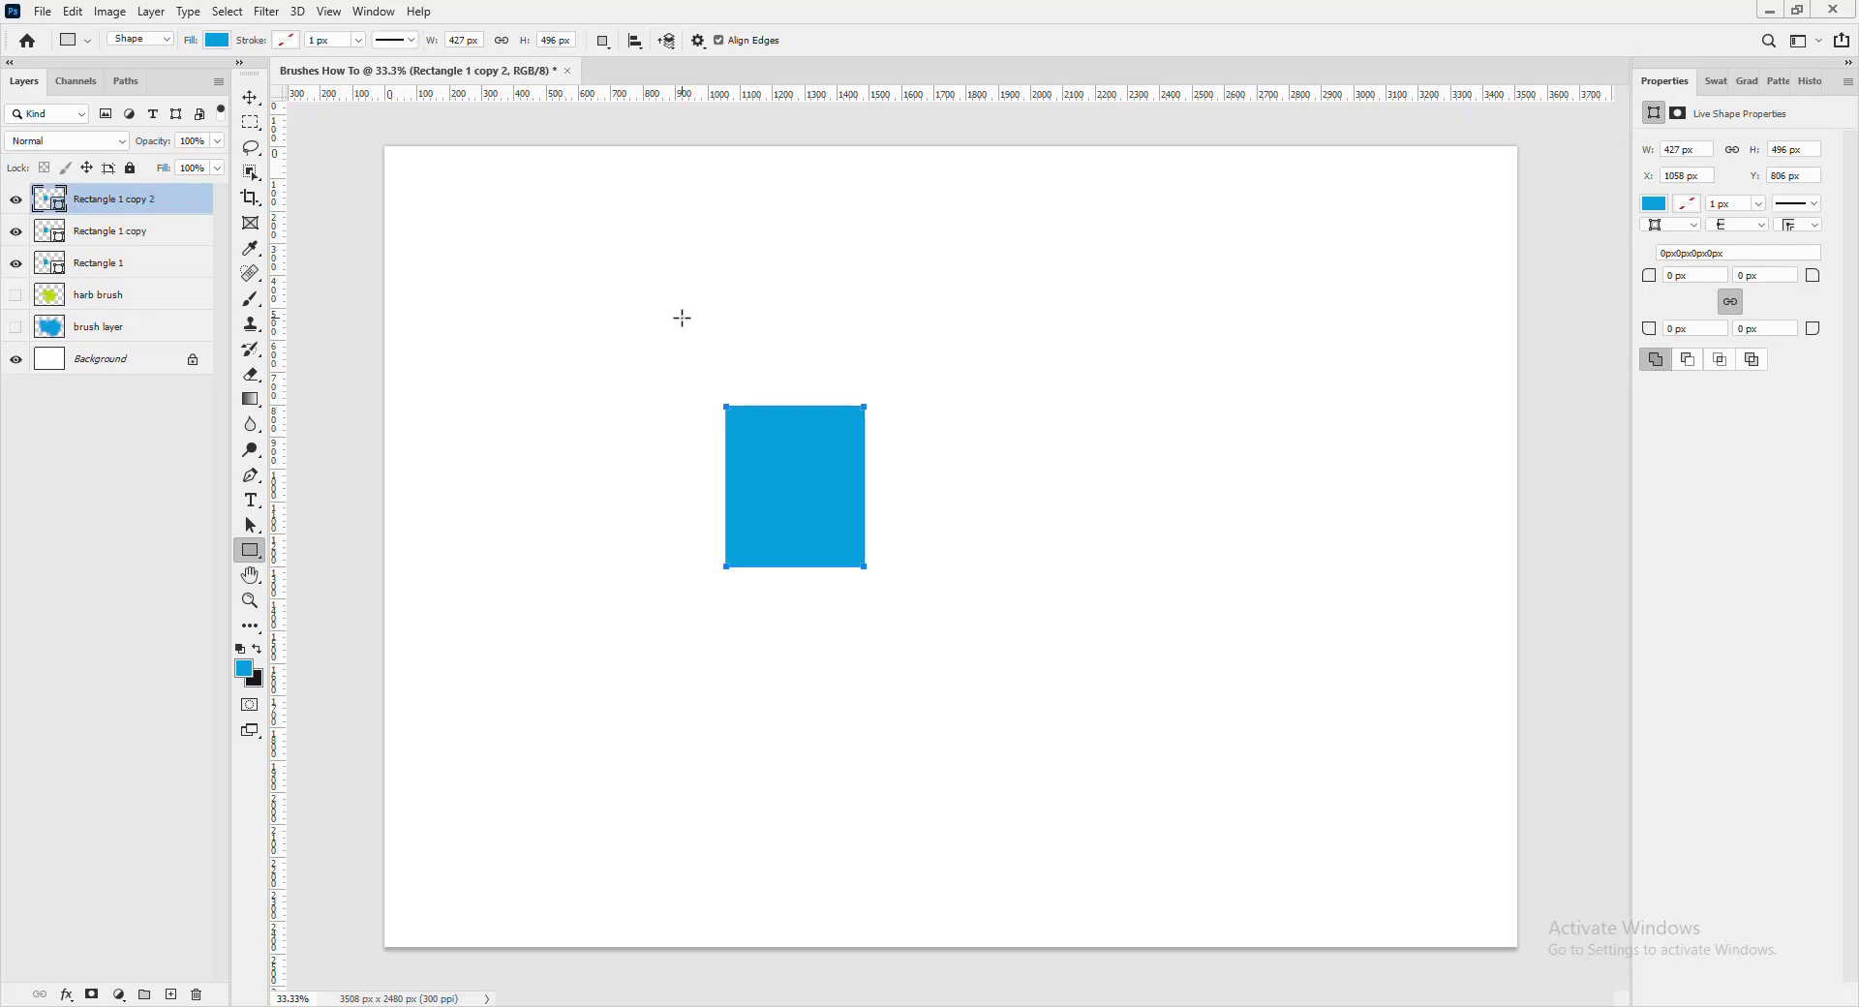
- Move Rectangle 1 copy beside the original at about X 1634 px and Rectangle 1 copy 2 below them at about X 1511, Y 1390 px
key(v)
drag(832, 518, 1015, 540)
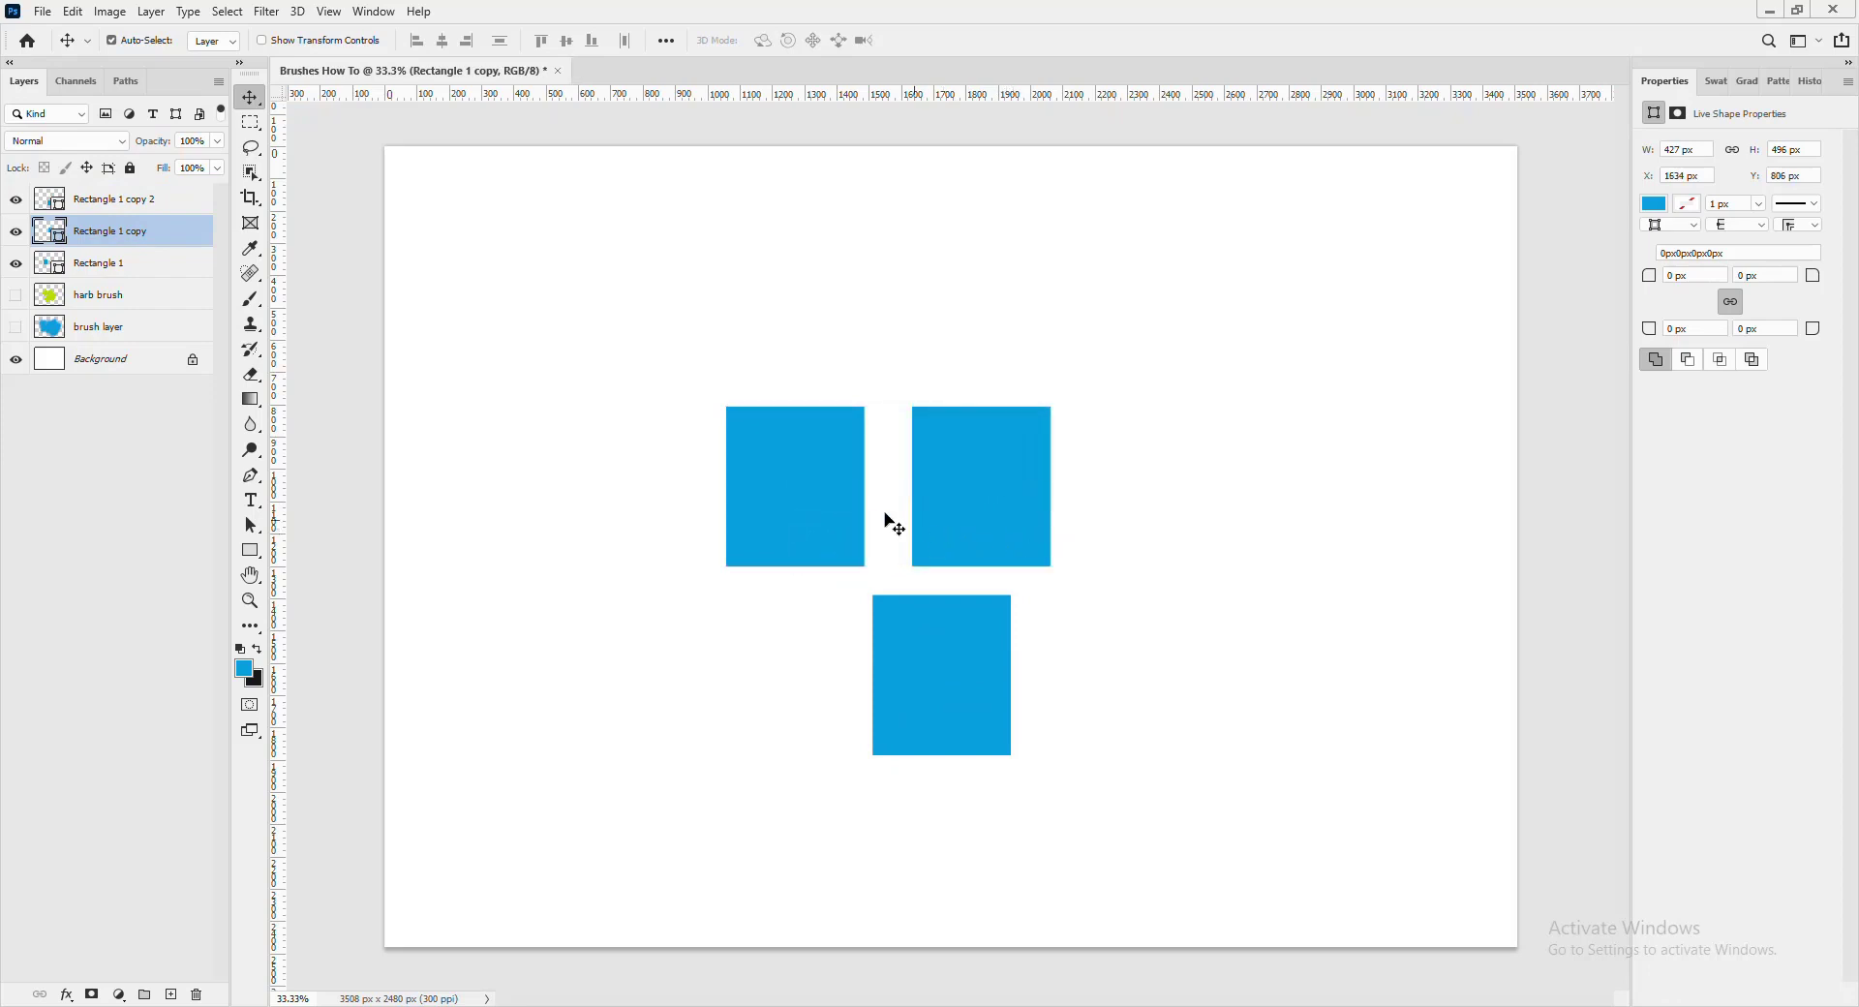
- Turn off Auto-Select for the Move tool and shift the Rectangle 1 shape left to about X 997 px
ctrl+click(843, 510)
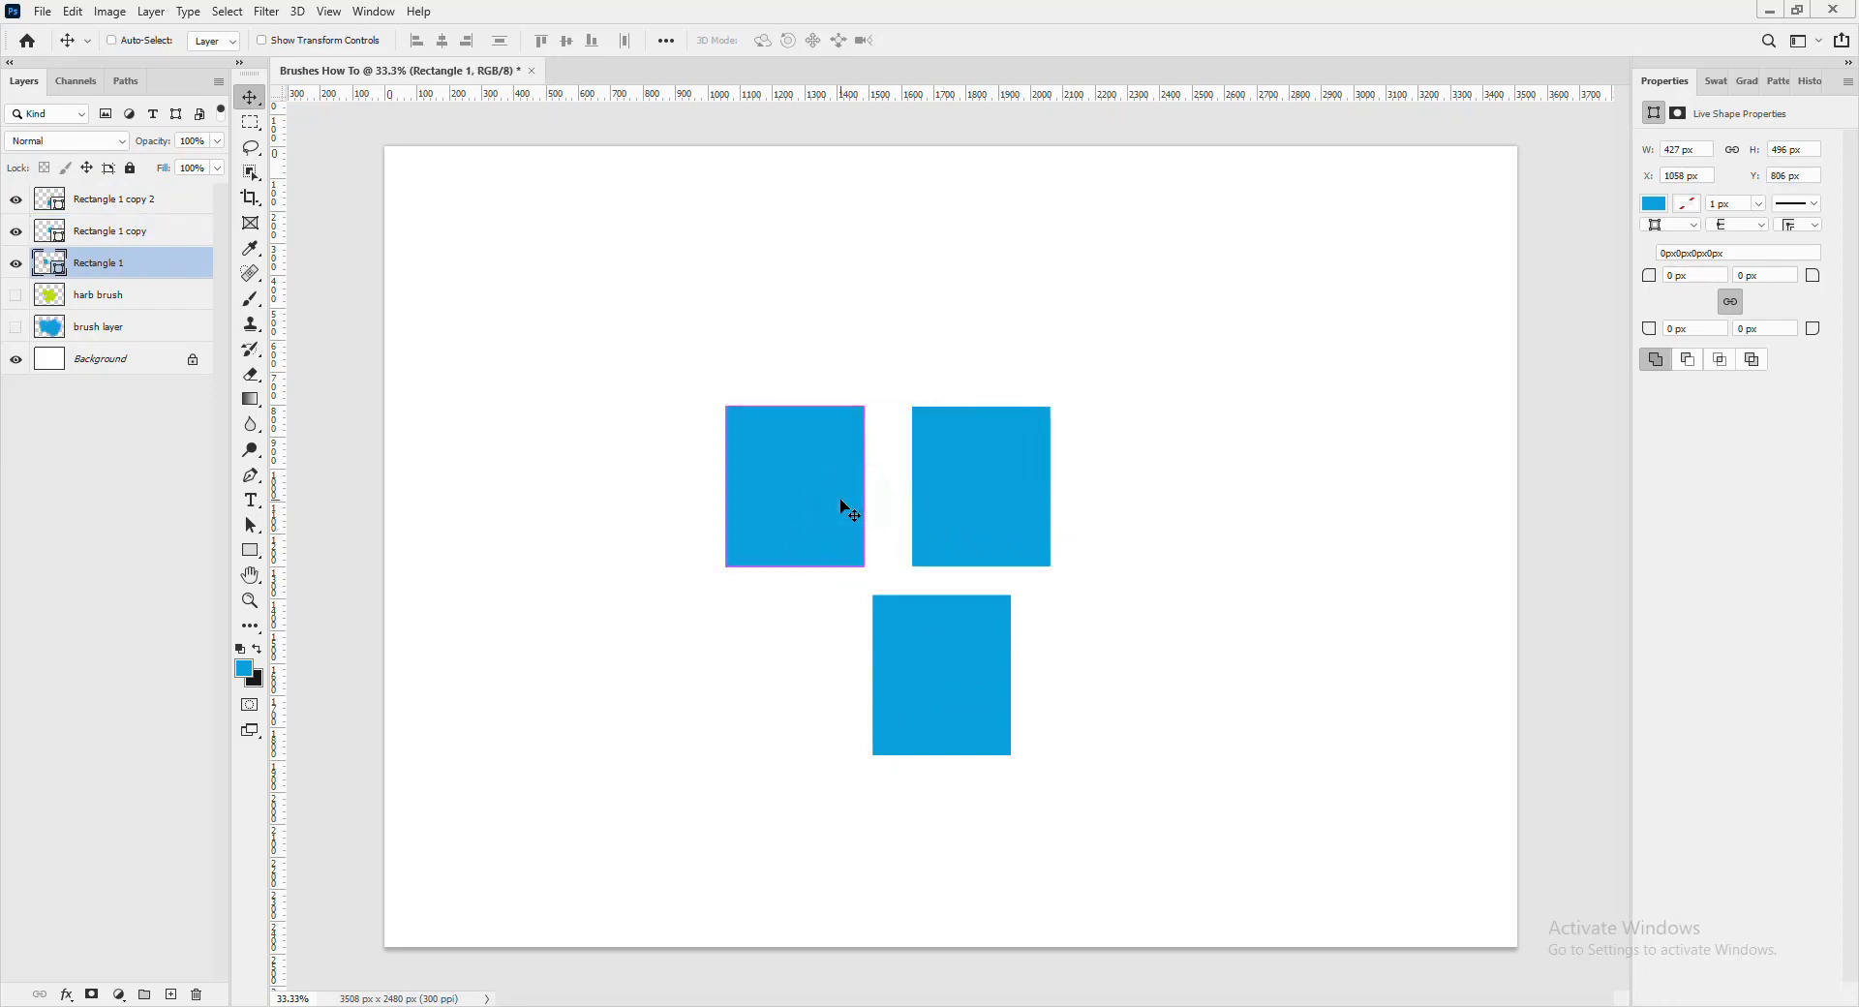
key(ctrl+t)
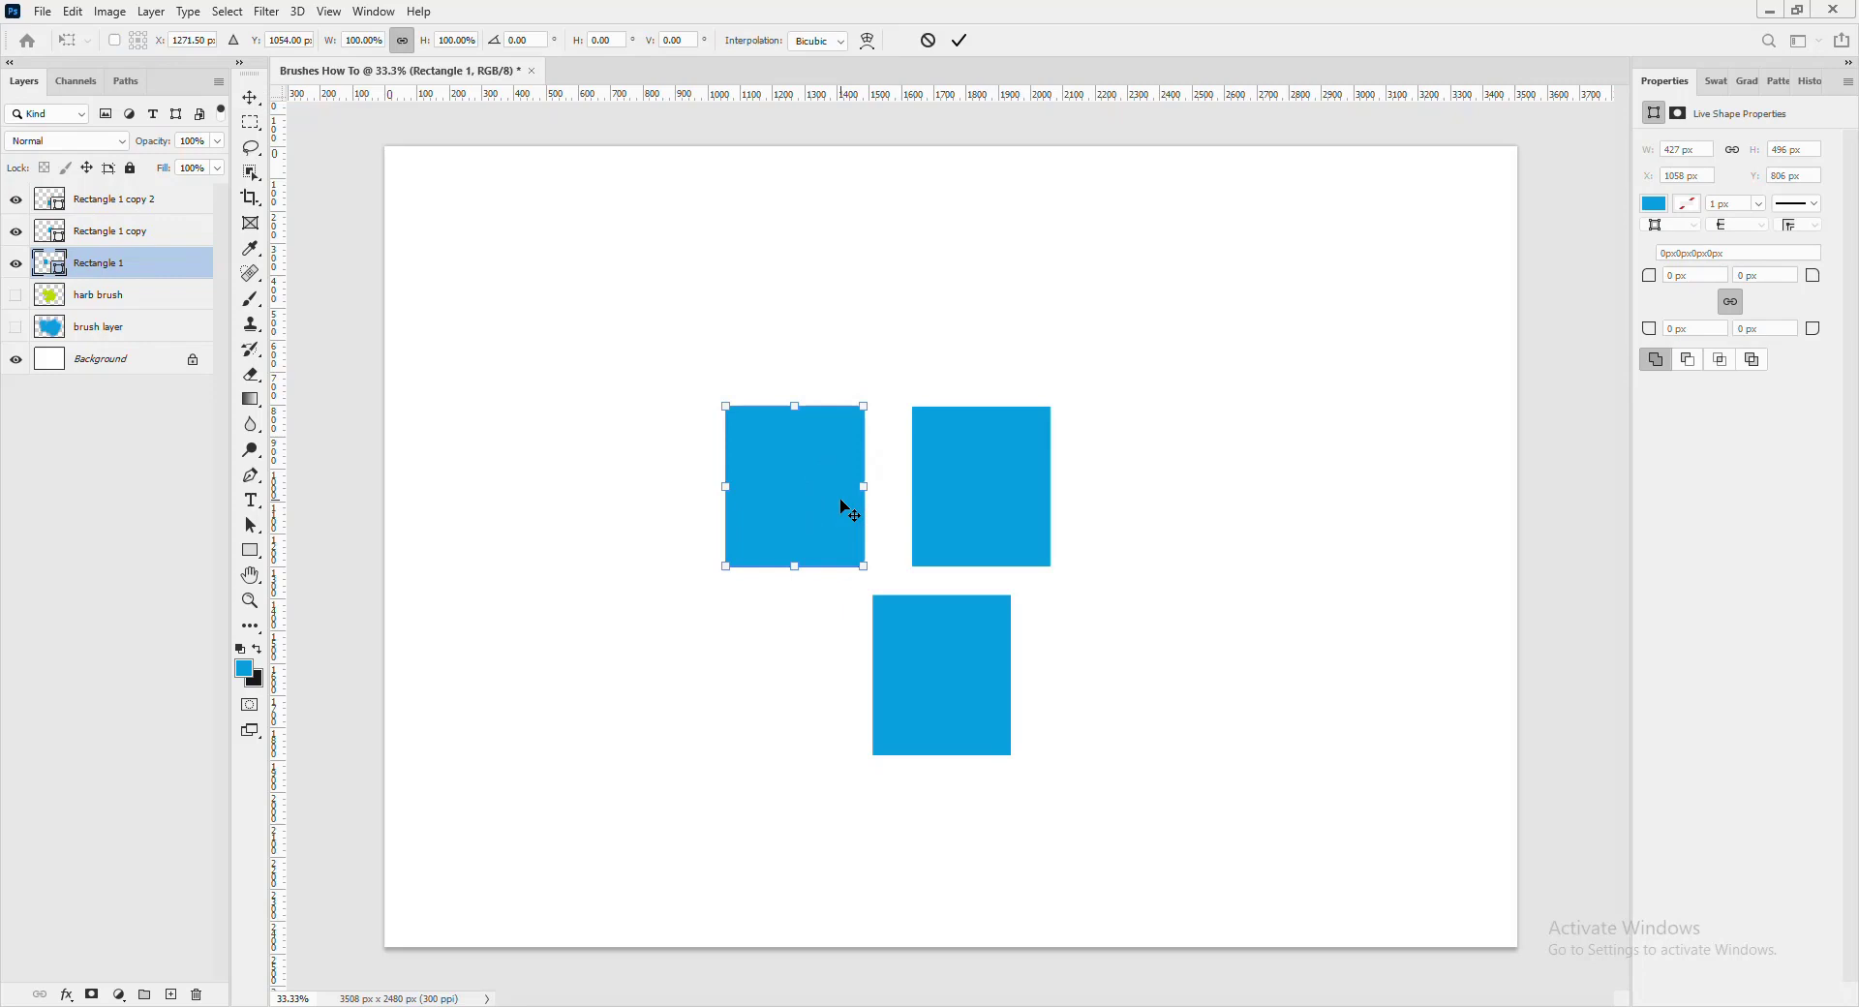
key(Return)
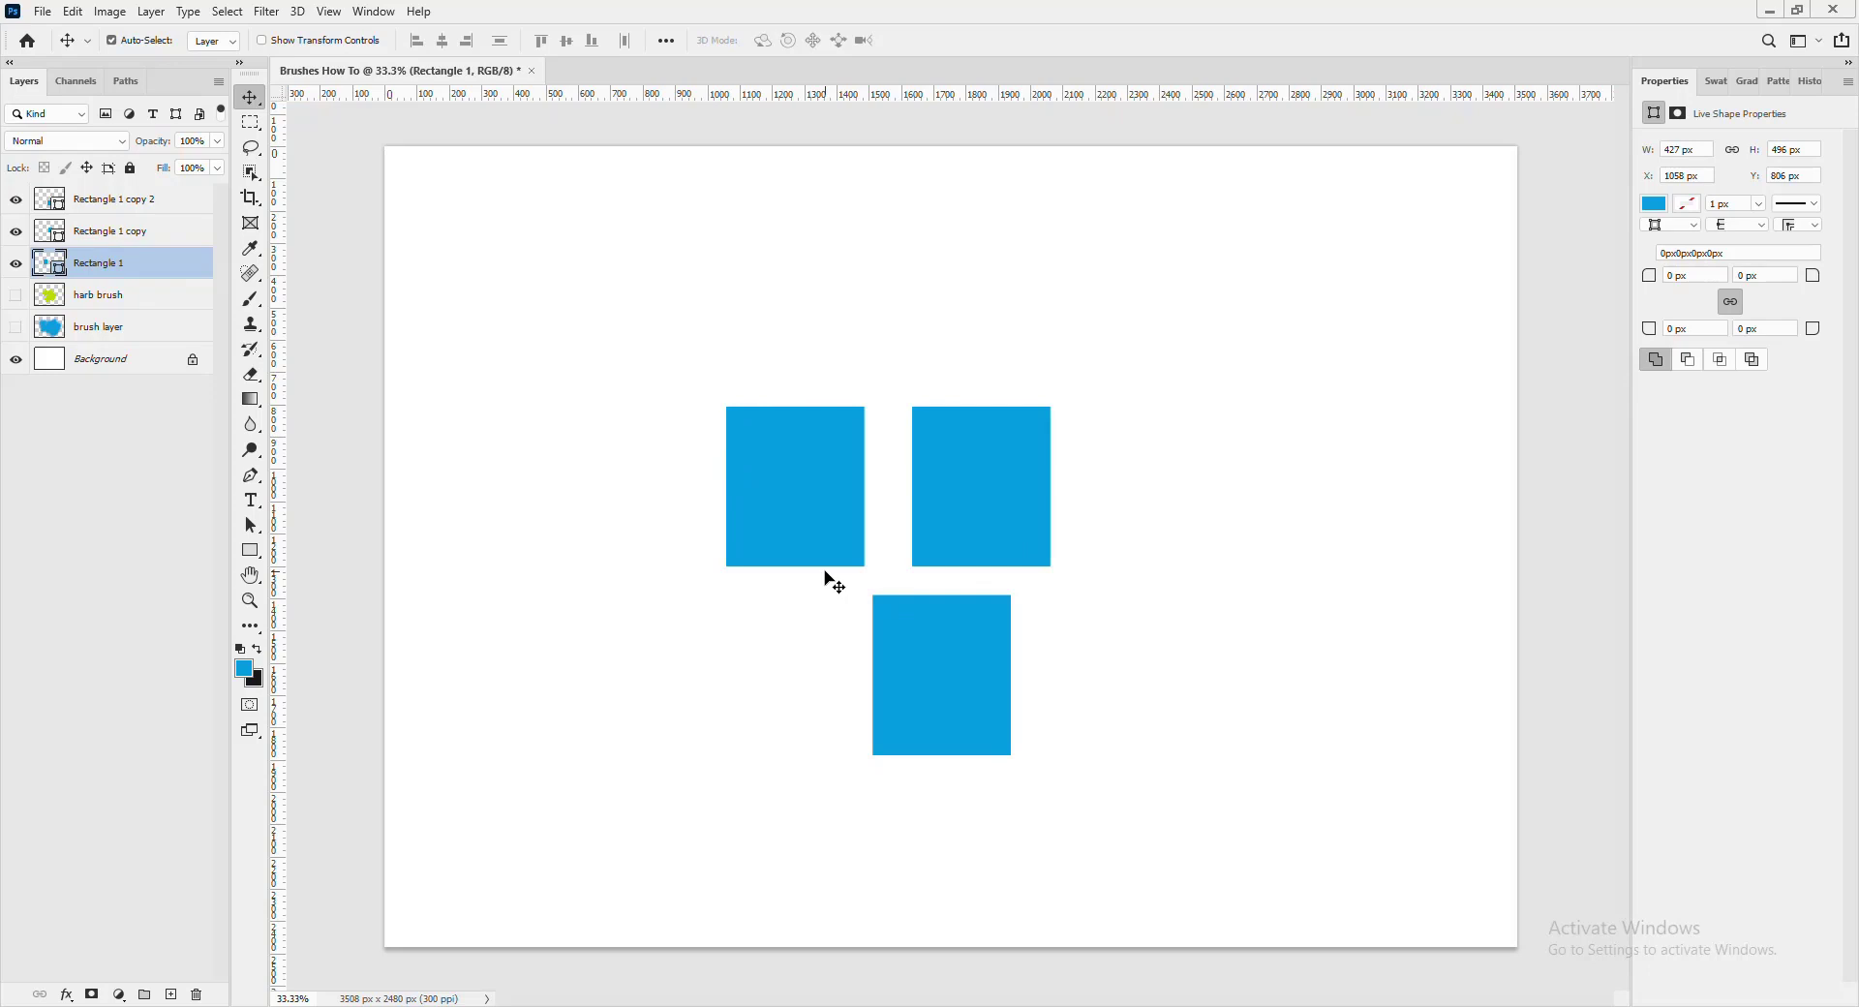
mouse_move(794, 523)
mouse_down()
mouse_move(595, 464)
mouse_move(681, 581)
mouse_move(810, 581)
mouse_move(692, 489)
mouse_move(759, 520)
mouse_up()
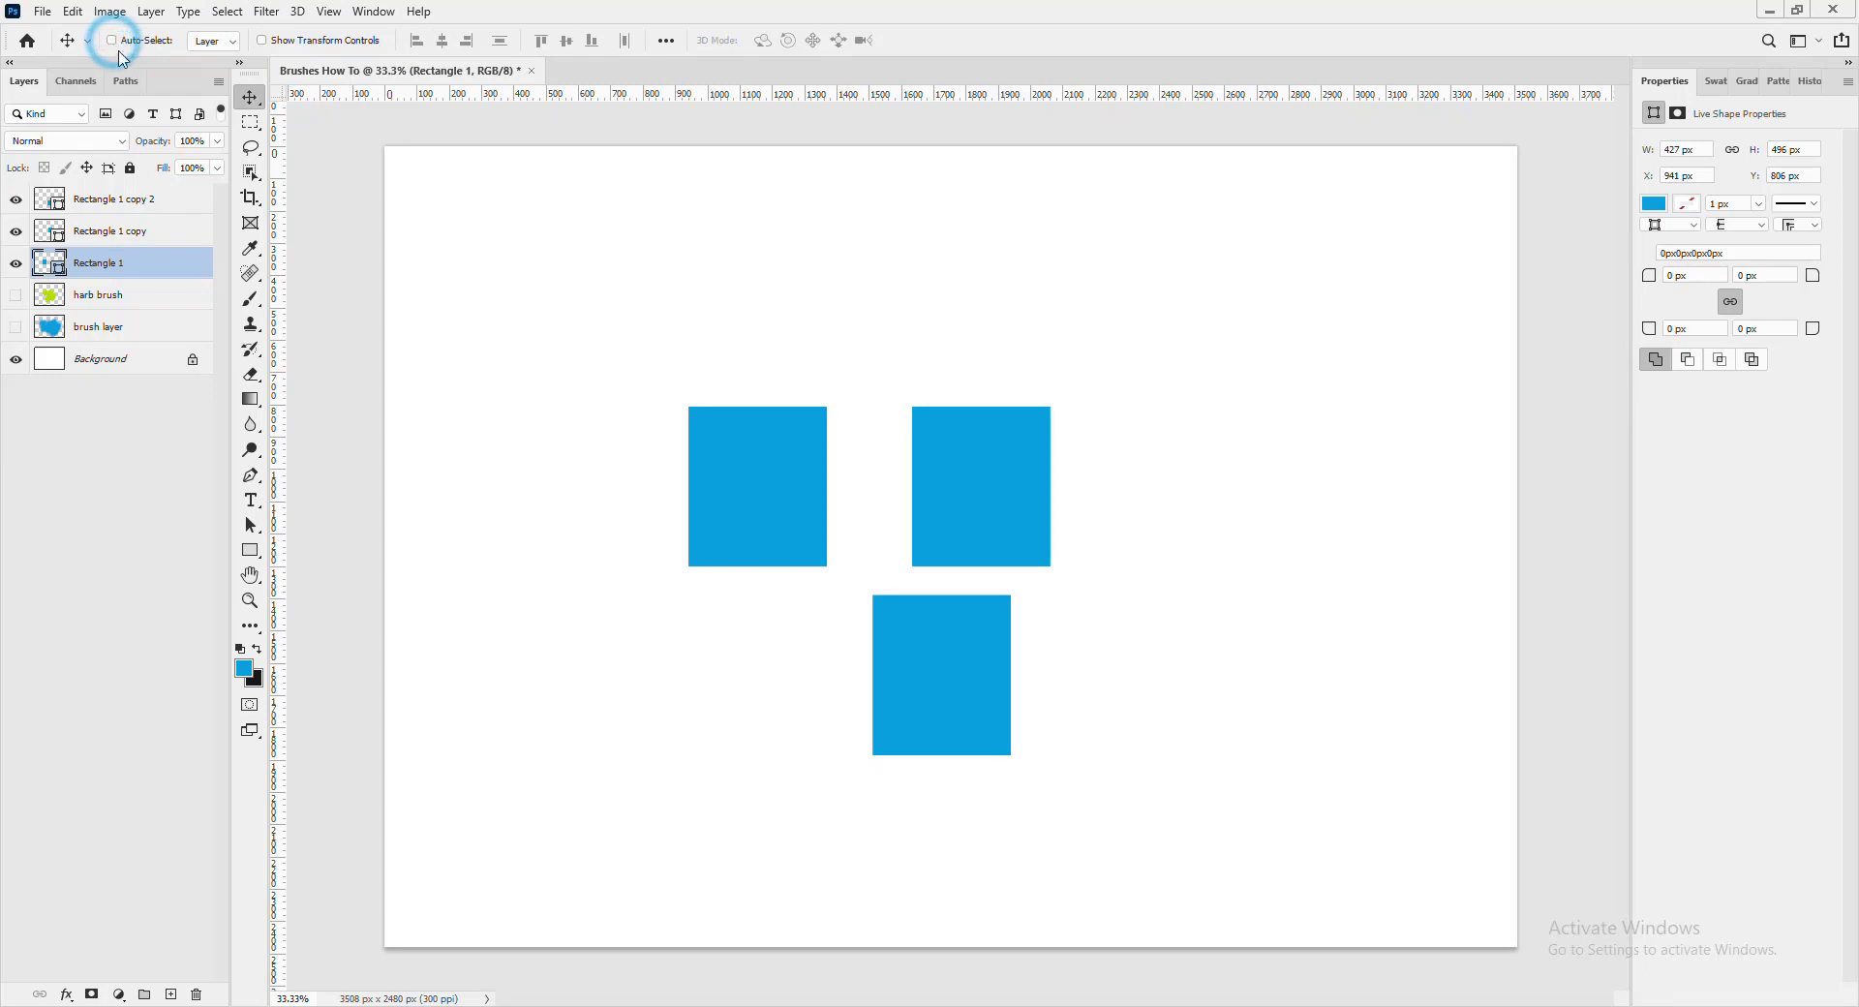
drag(736, 463, 773, 455)
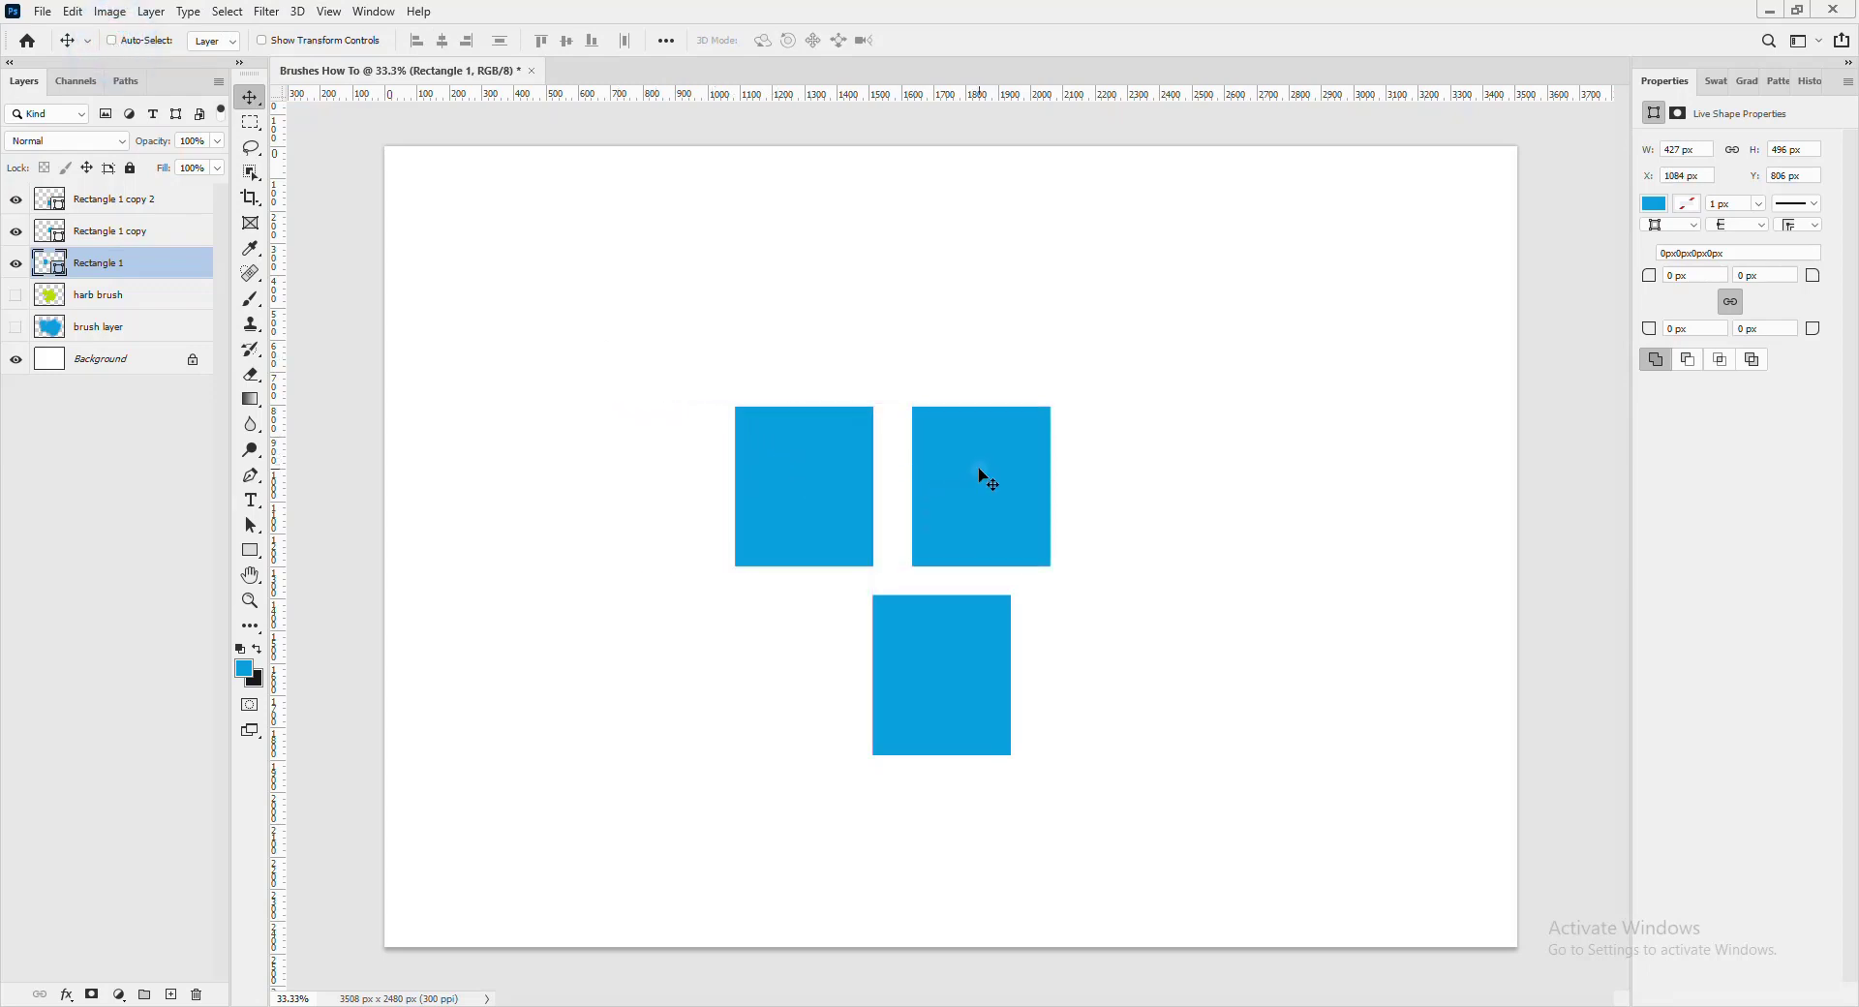
mouse_move(979, 477)
mouse_down()
mouse_move(1066, 473)
mouse_move(789, 449)
mouse_move(997, 353)
mouse_move(976, 474)
mouse_move(950, 469)
mouse_up()
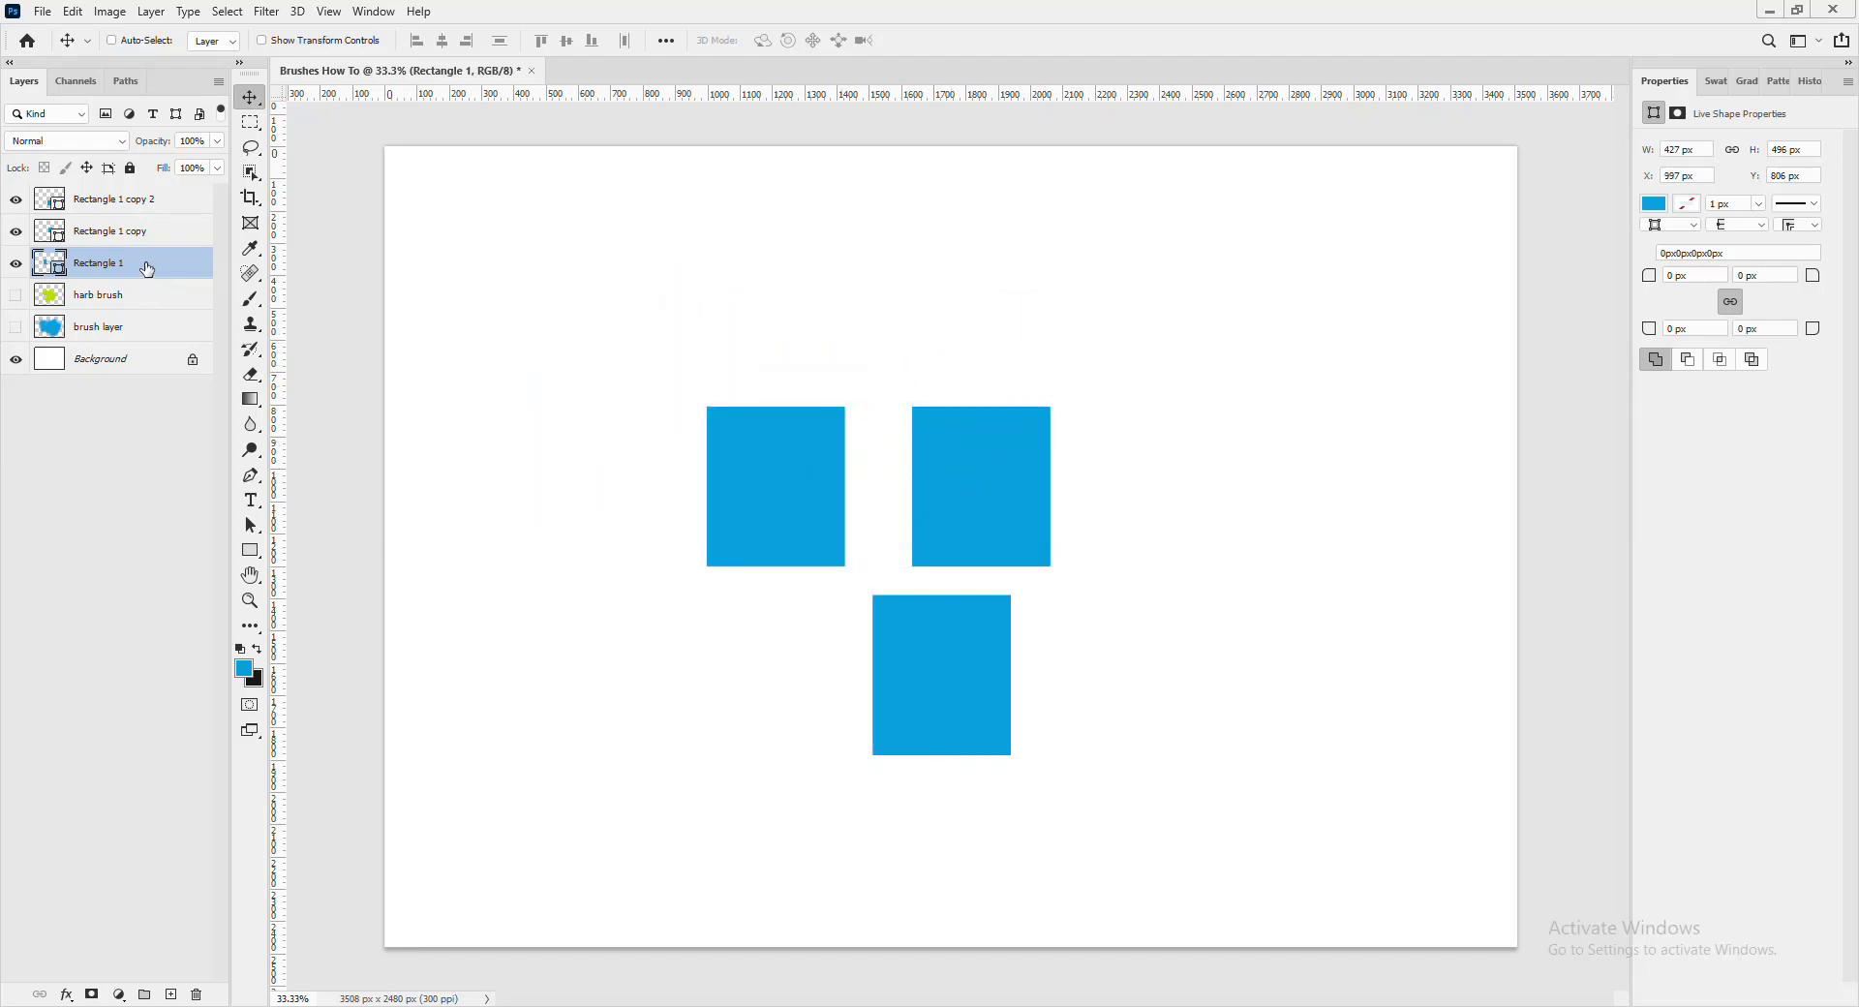
- Select the Rectangle 1 copy layer and move its shape right to about X 1670 px
click(108, 232)
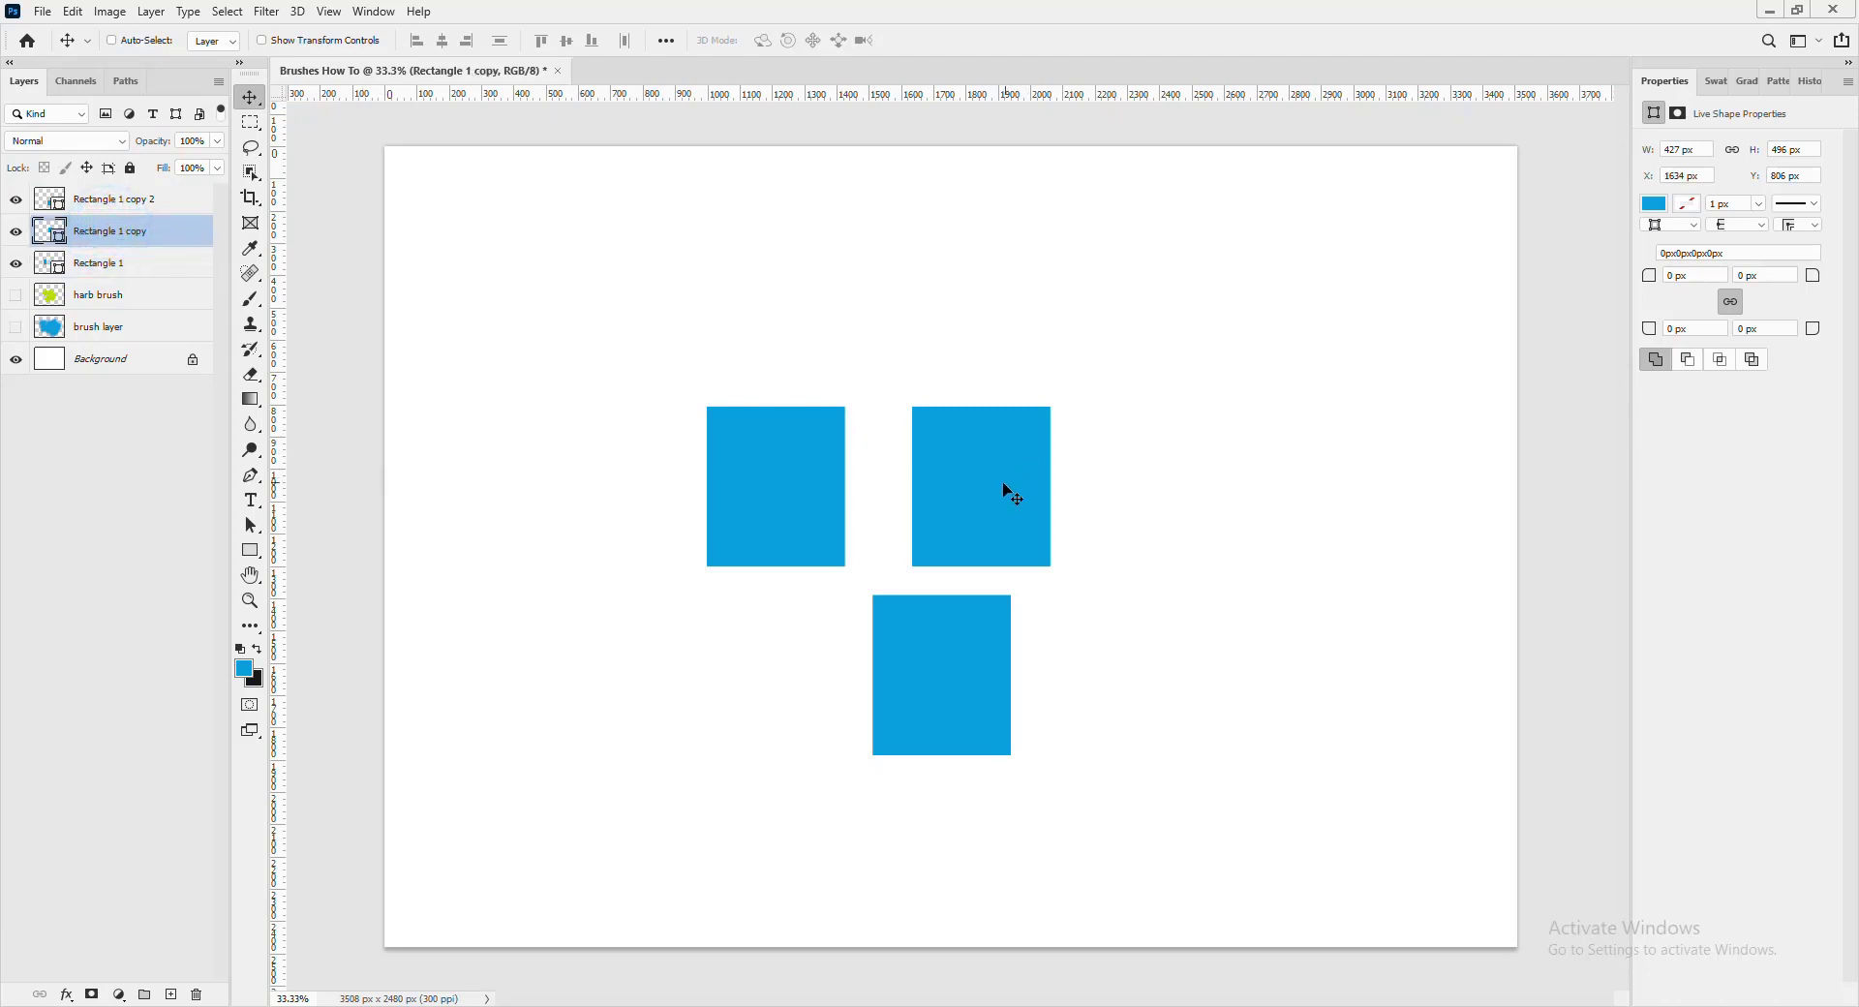
mouse_move(1003, 484)
mouse_down()
mouse_move(1135, 425)
mouse_move(1016, 487)
mouse_up()
mouse_move(975, 665)
mouse_down()
mouse_move(1004, 668)
mouse_move(909, 670)
mouse_move(972, 659)
mouse_up()
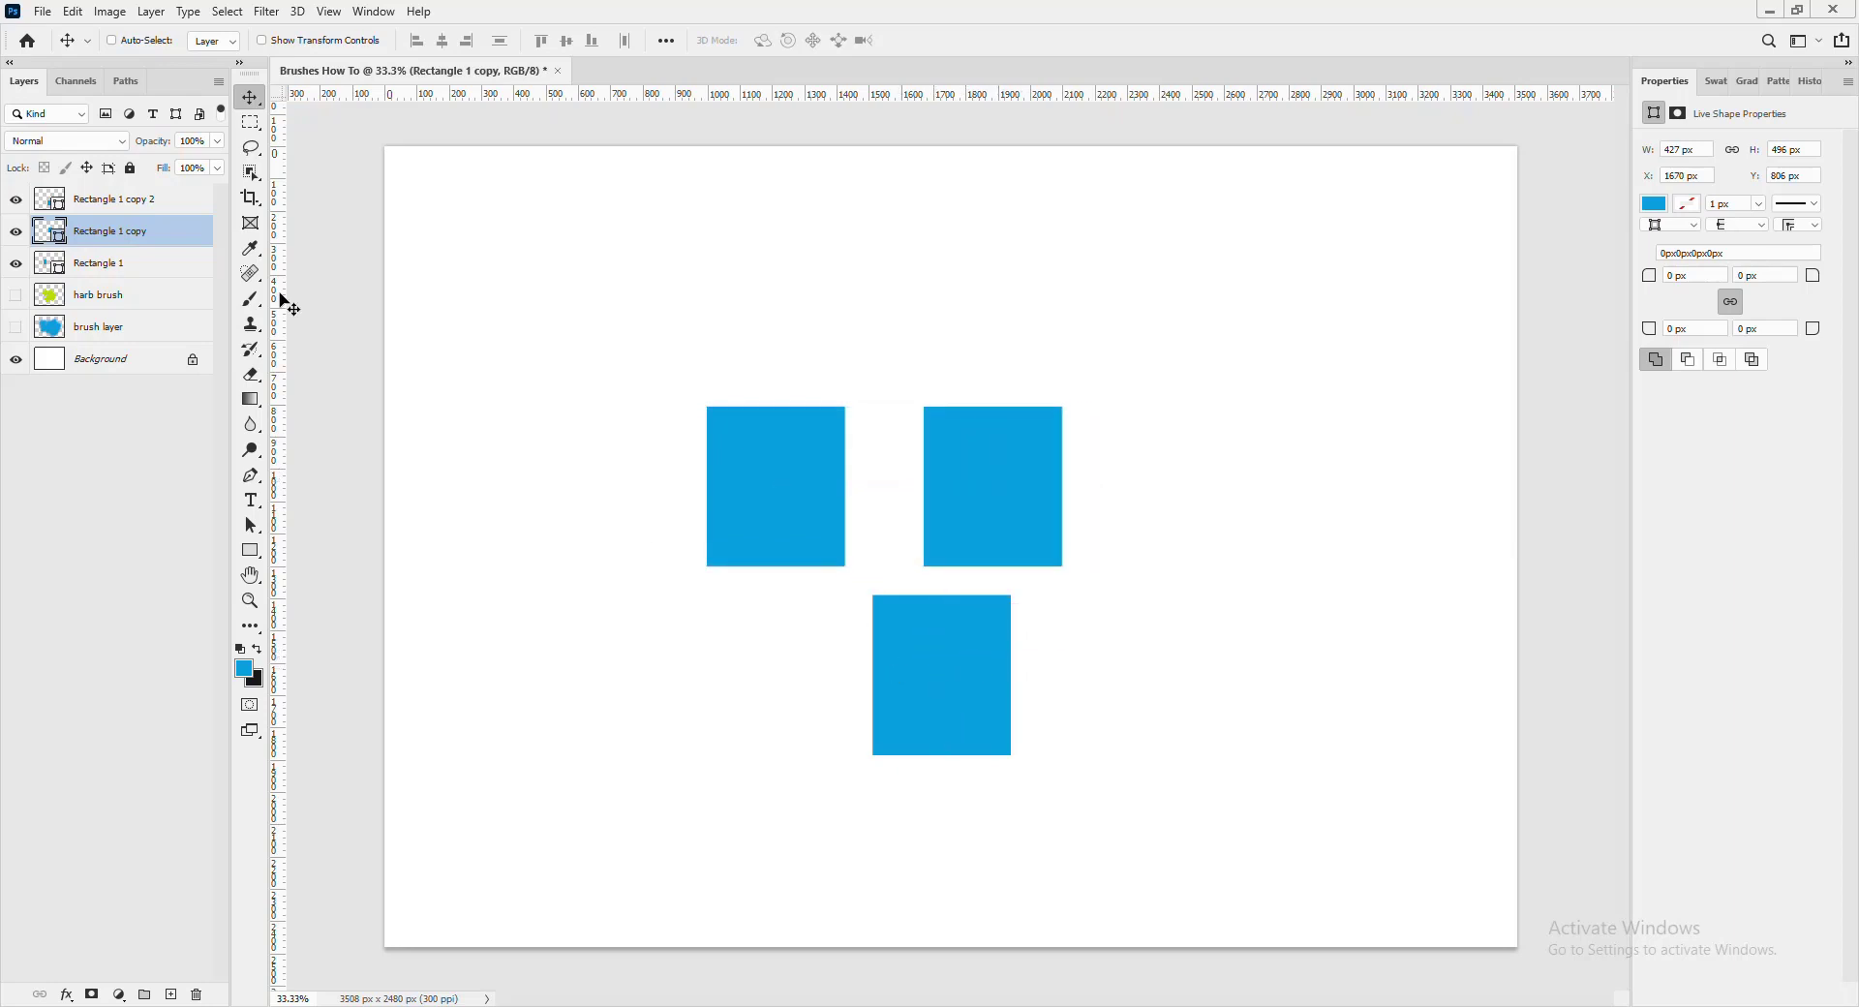
- Move the Rectangle 1 copy 2 shape left so it sits centred below the two upper rectangles, and select the Rectangle 1 layer
click(145, 201)
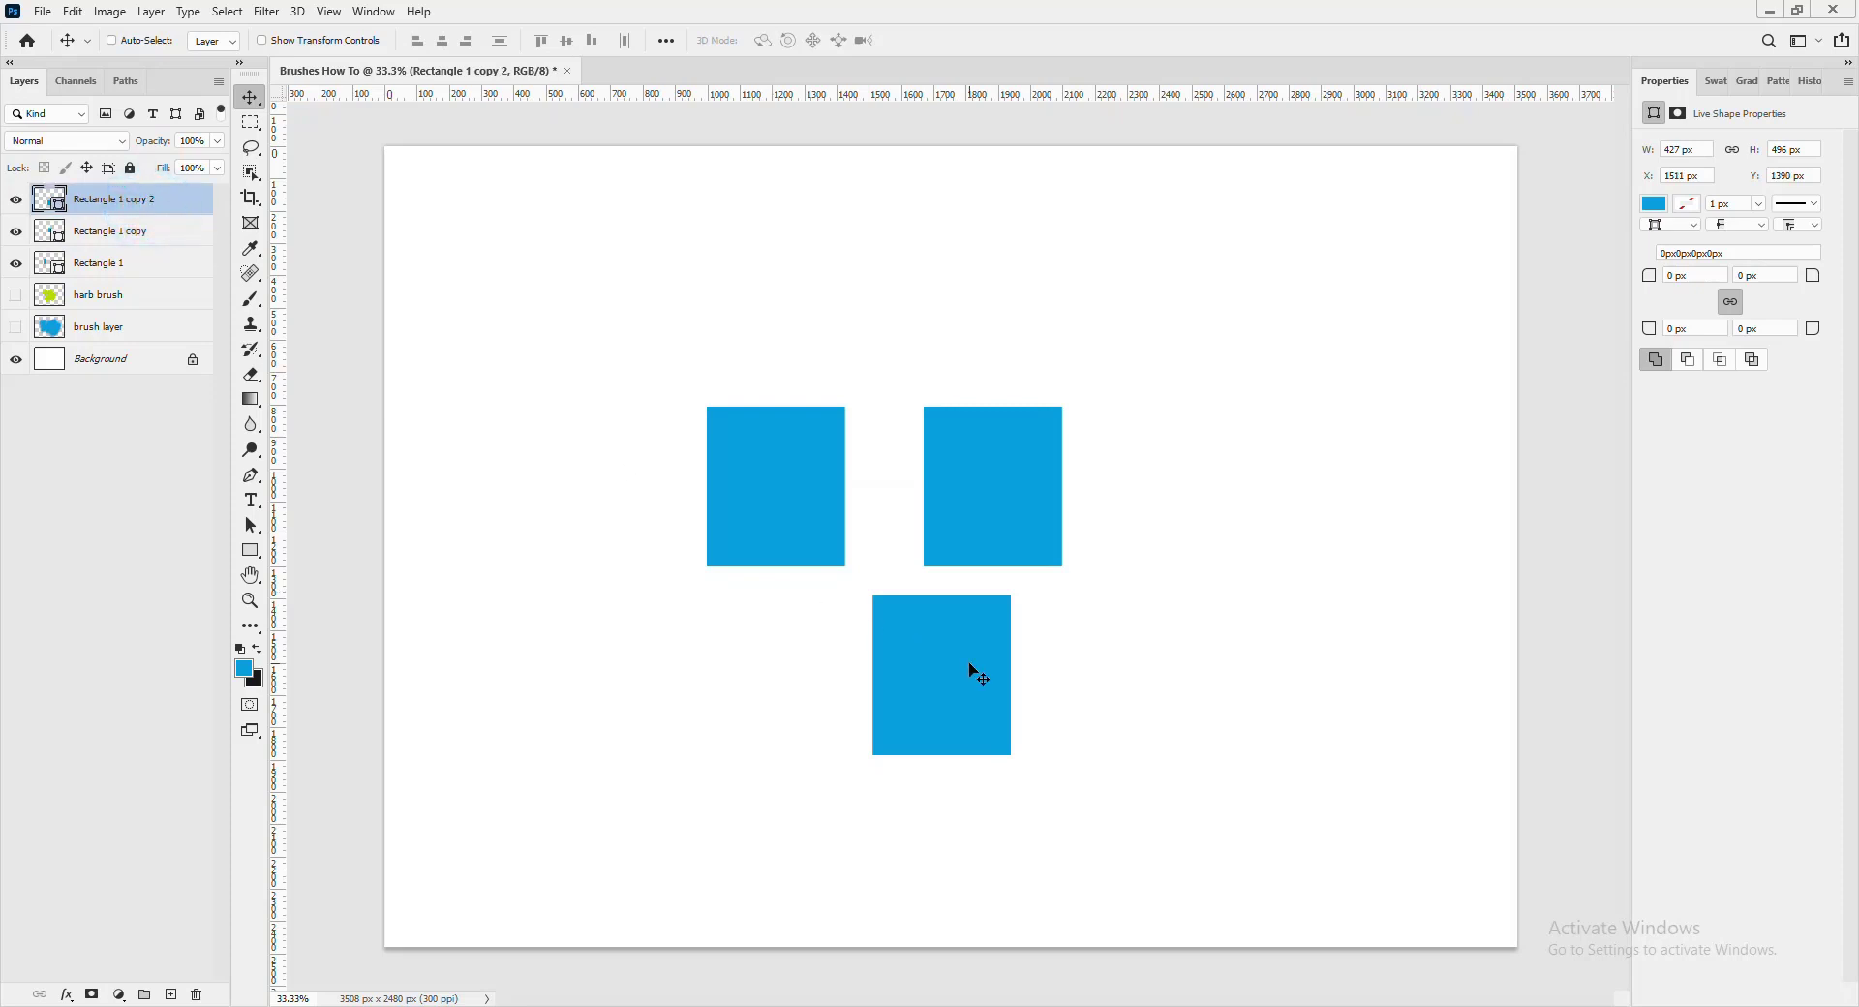
drag(977, 671, 909, 665)
click(131, 267)
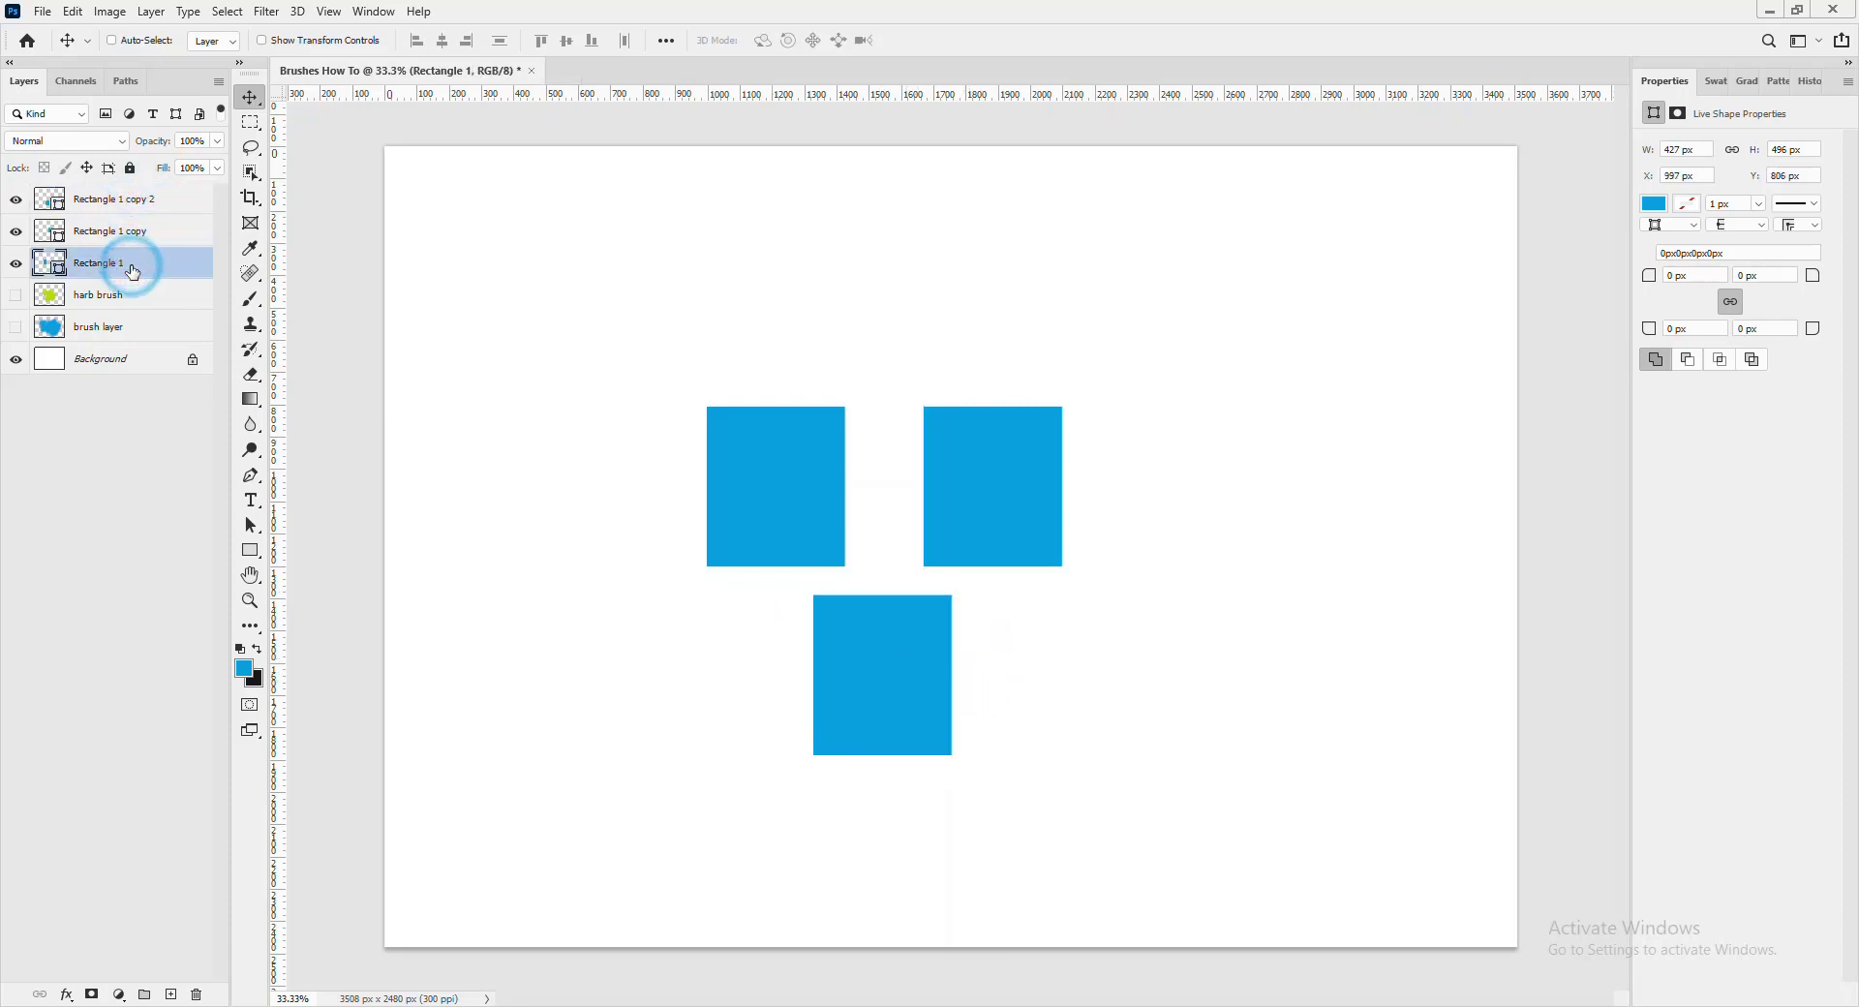
- Turn on Auto-Select for the Move tool, then shift Rectangle 1 left to about X 900 px and Rectangle 1 copy right to about X 1754 px
click(114, 44)
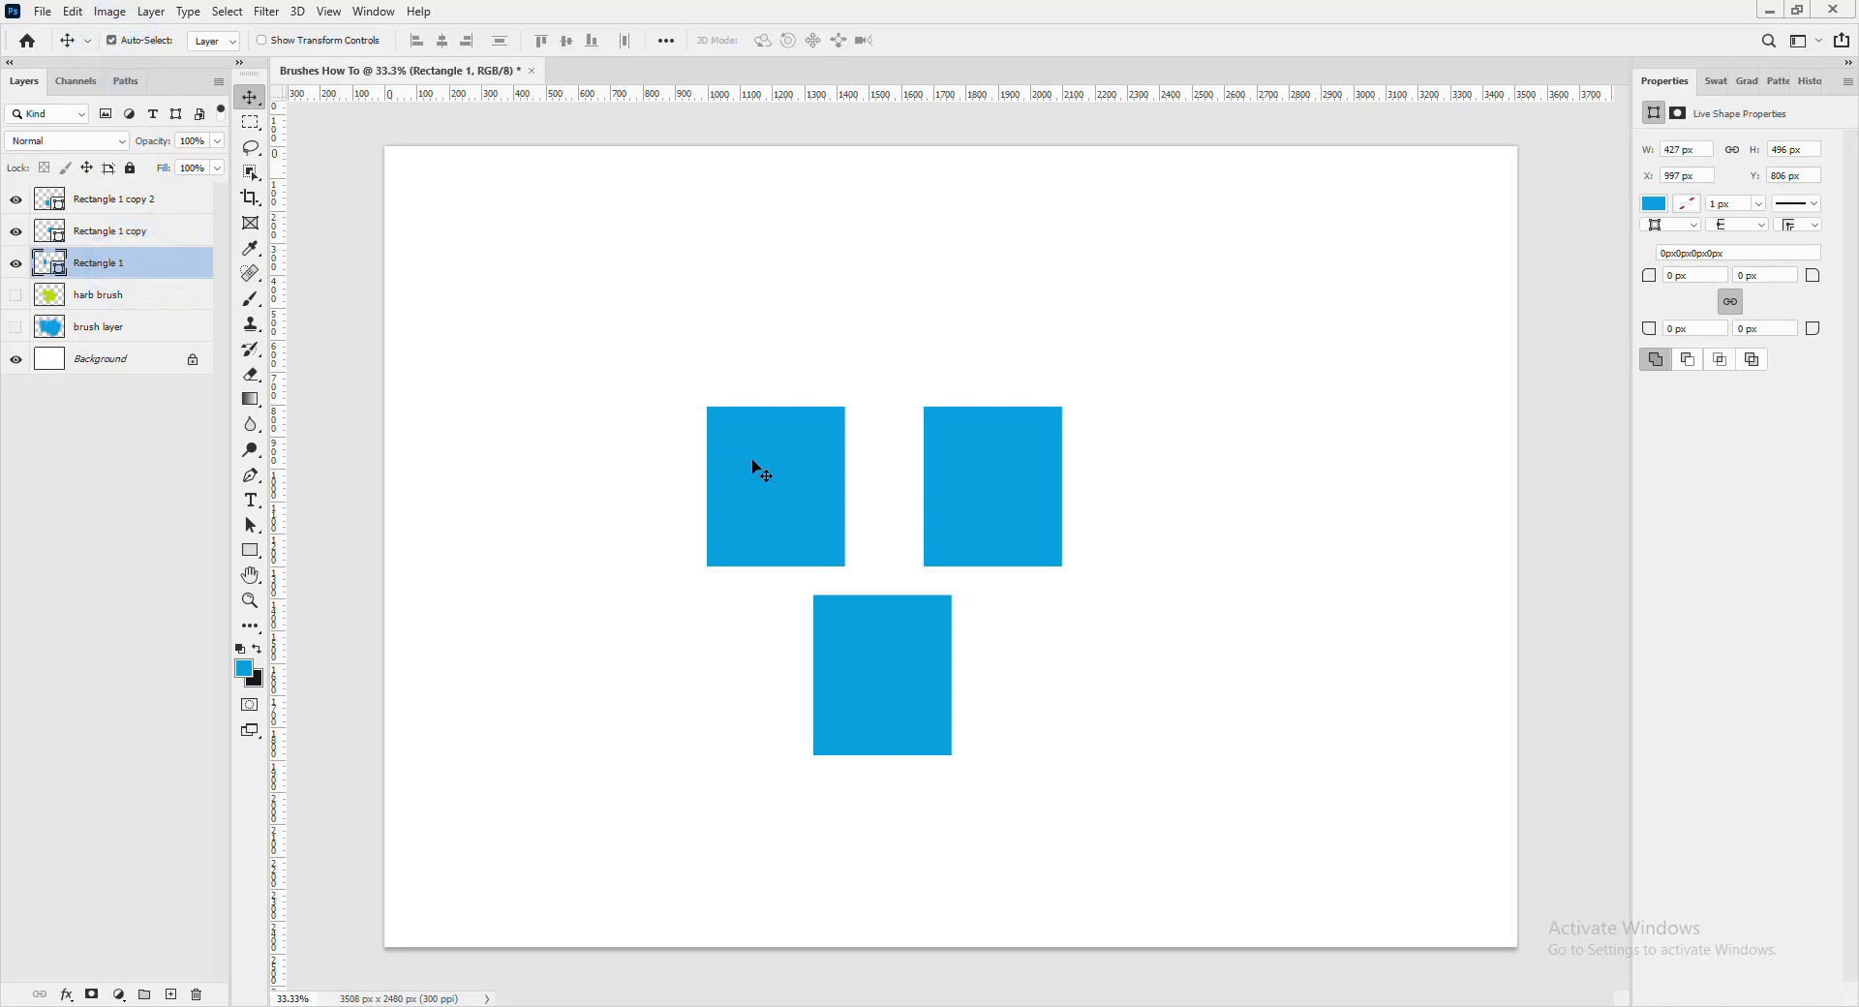
mouse_move(757, 468)
mouse_down()
mouse_move(694, 446)
mouse_move(727, 467)
mouse_up()
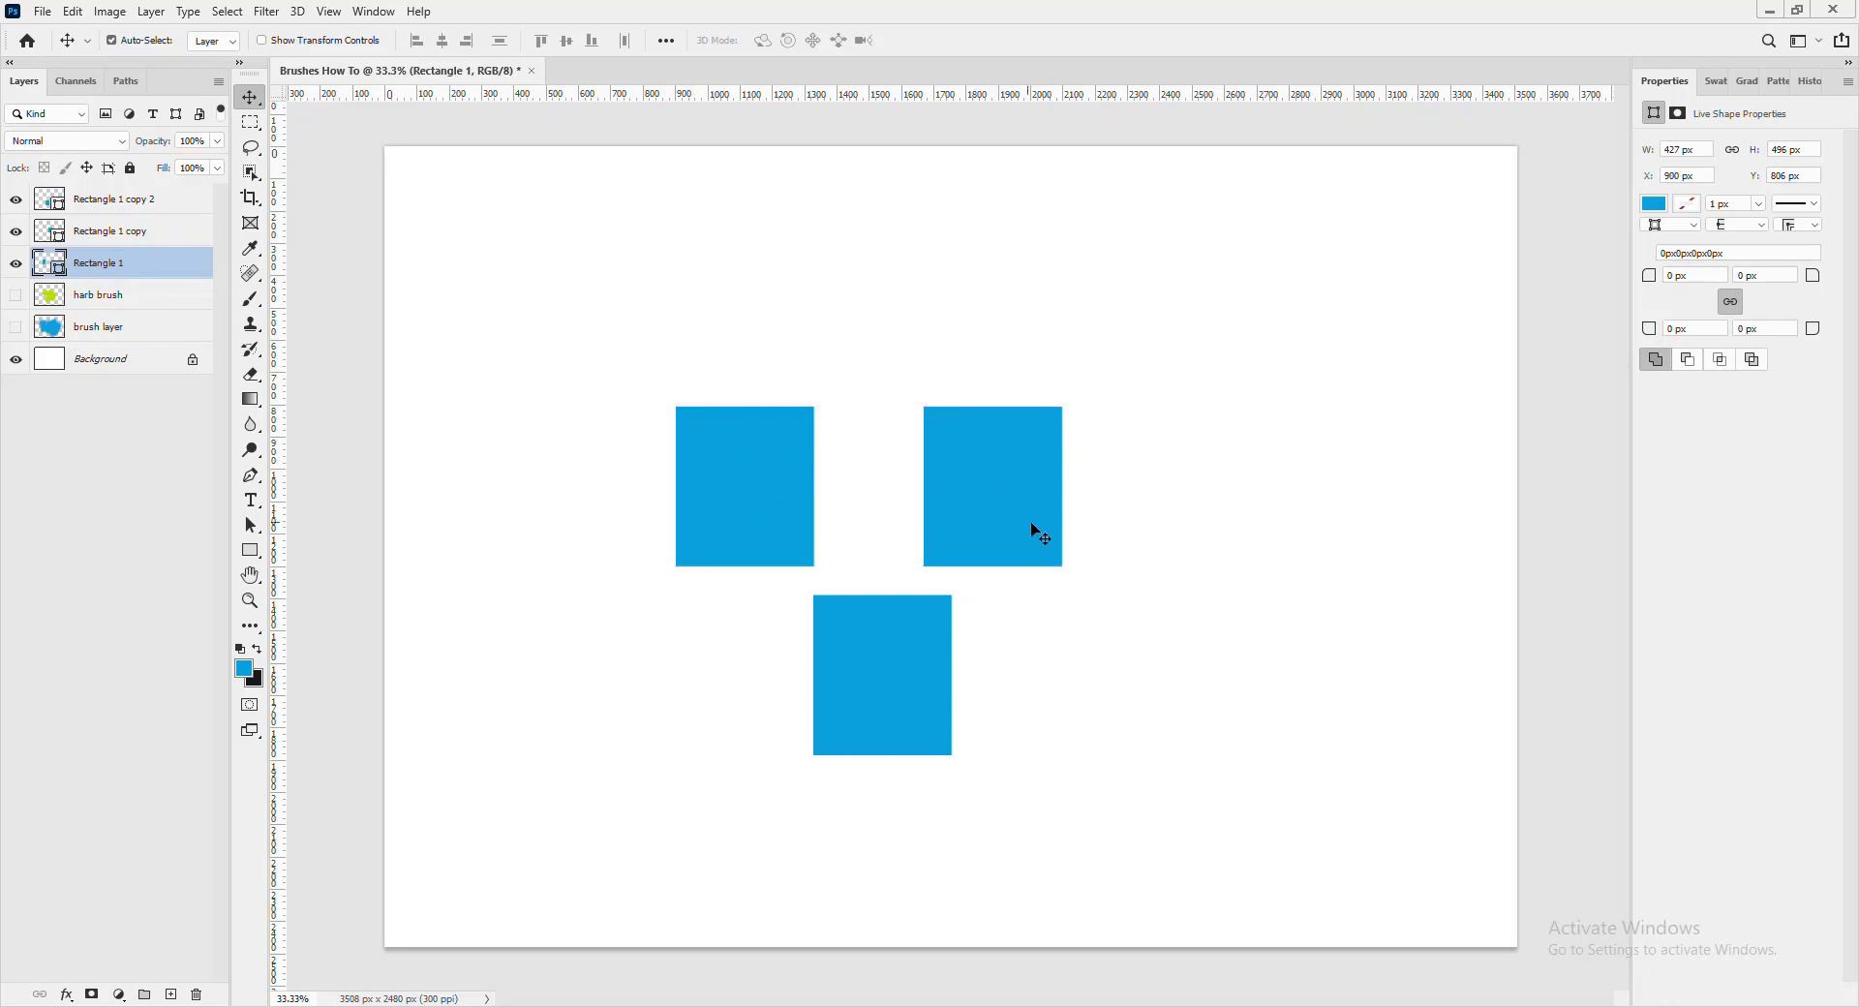
mouse_move(1033, 532)
mouse_down()
mouse_move(1120, 514)
mouse_move(1046, 543)
mouse_move(992, 528)
mouse_move(1061, 531)
mouse_up()
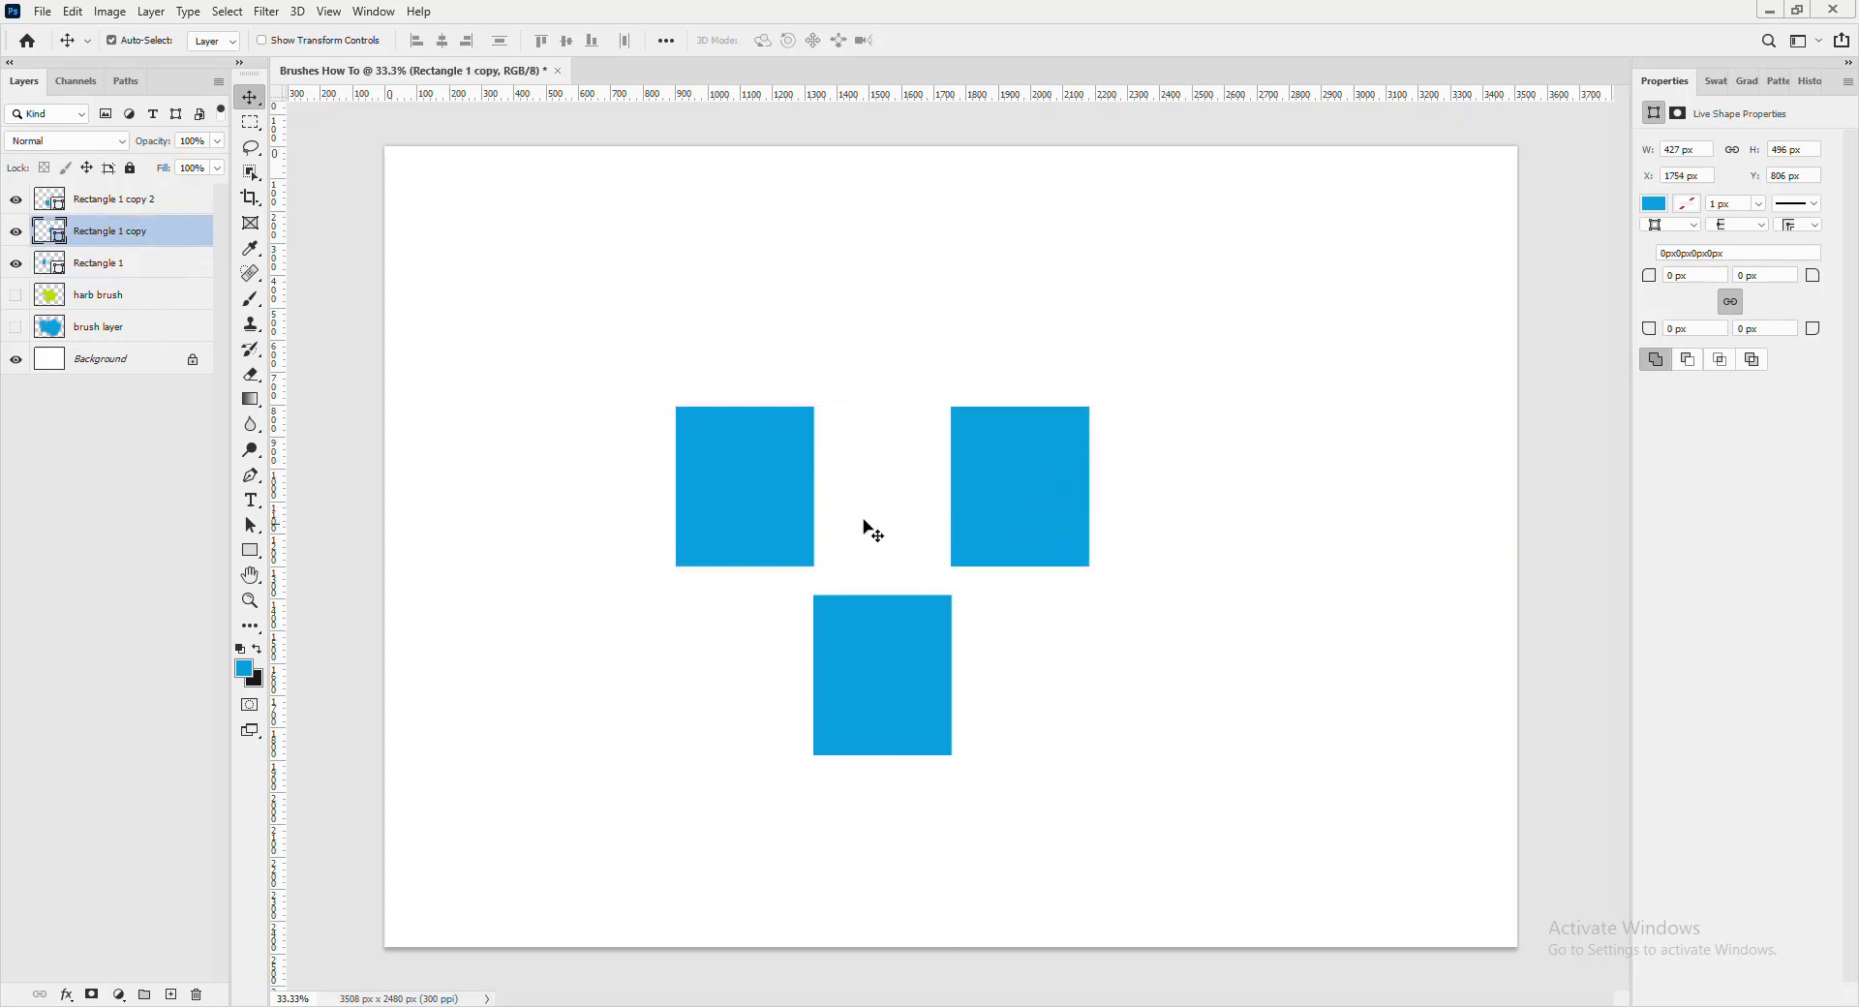
- Skew the right edge of the Rectangle 1 shape downward with Free Transform and move the shape slightly up
click(785, 503)
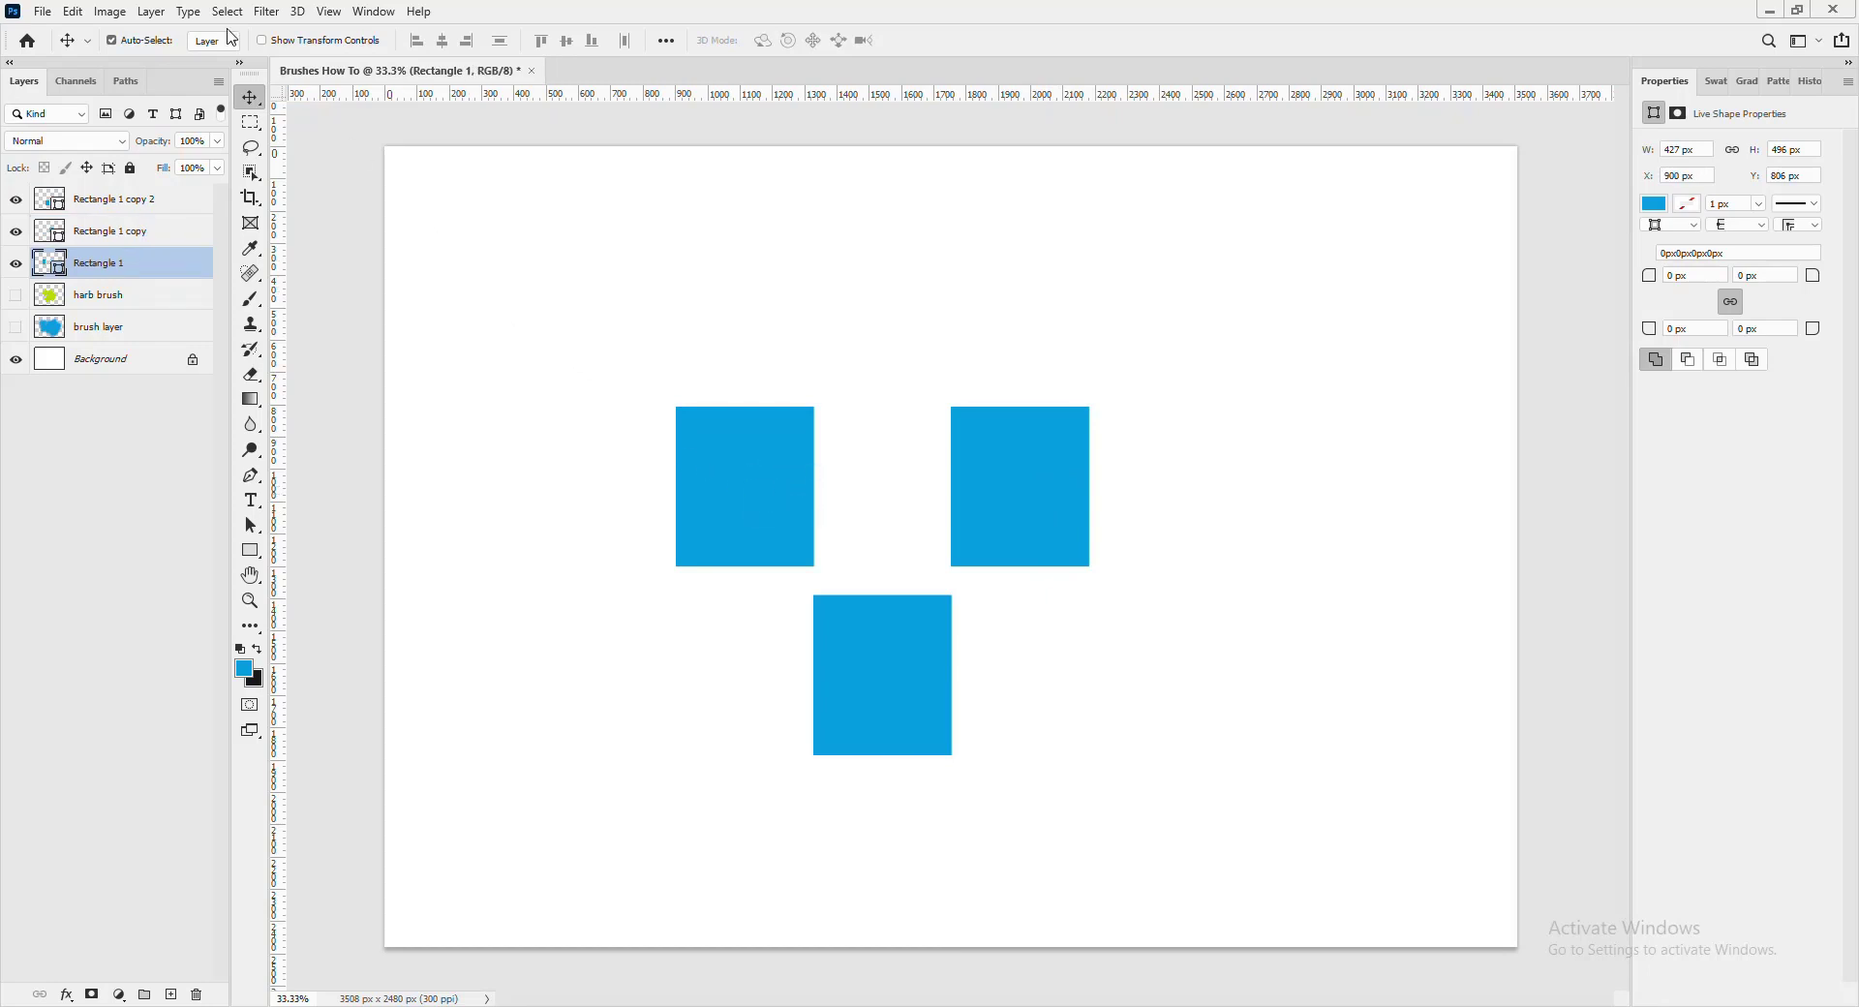
click(72, 12)
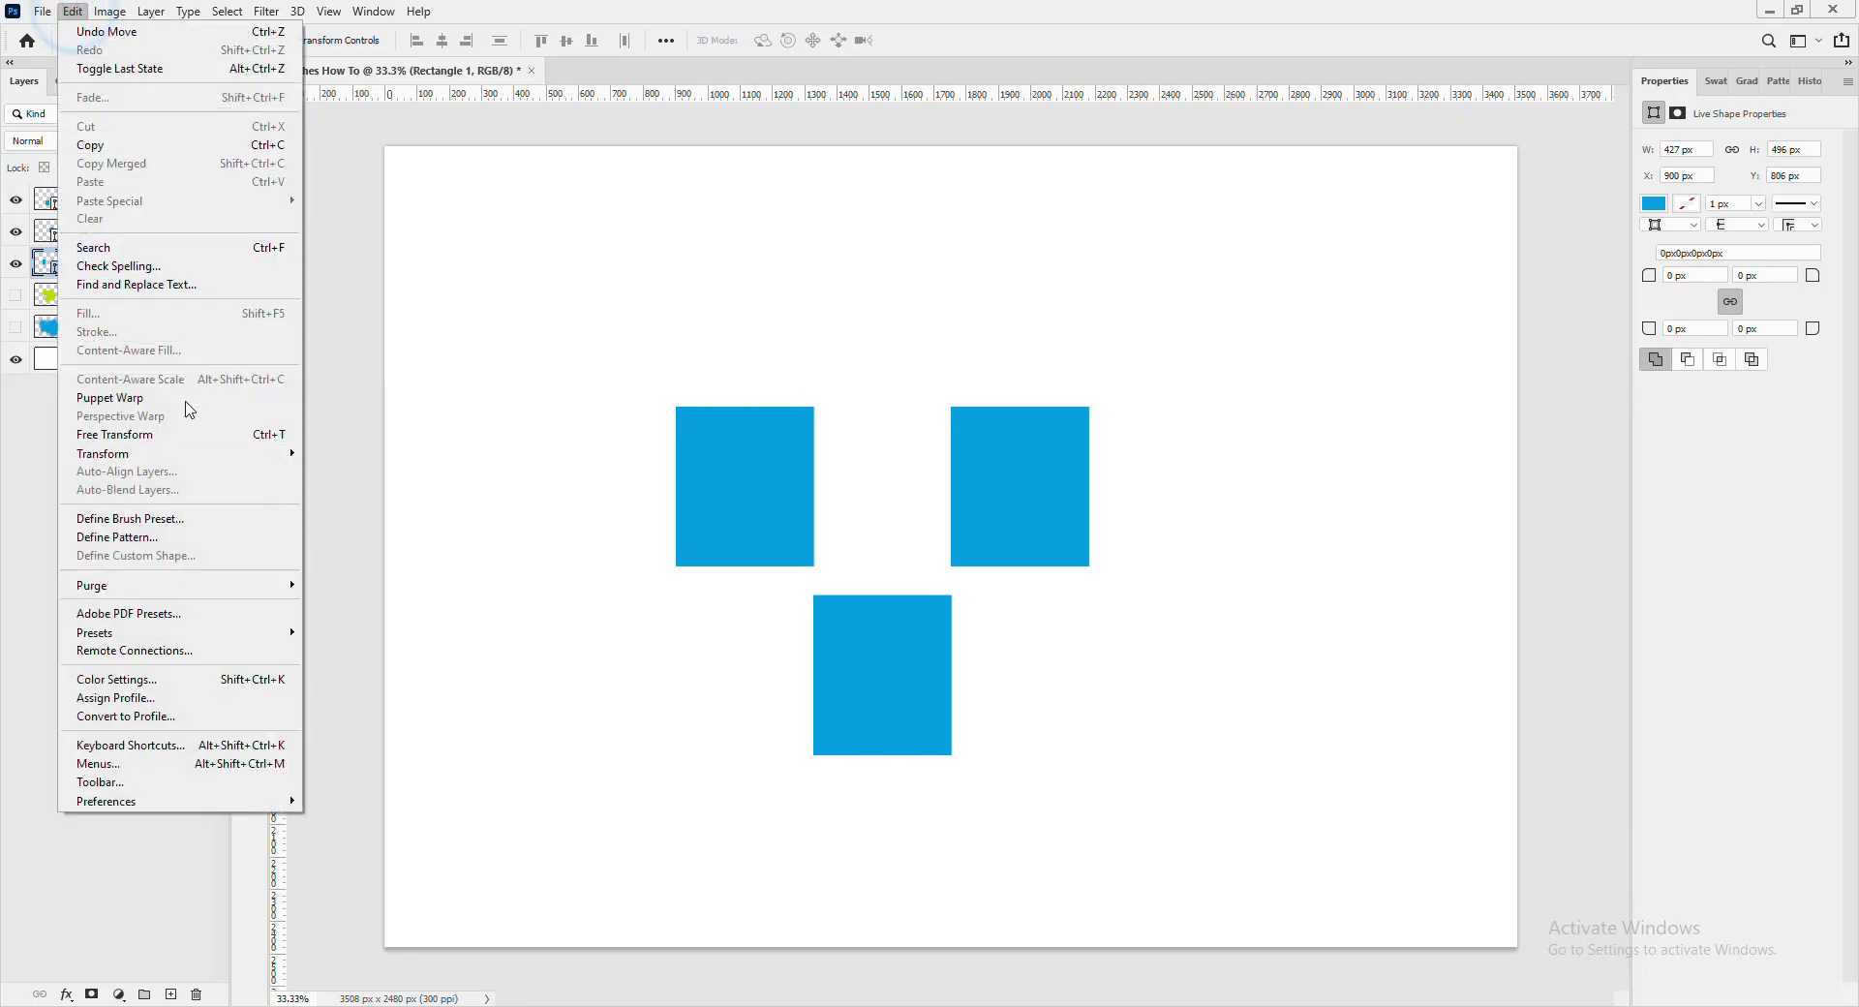
click(166, 434)
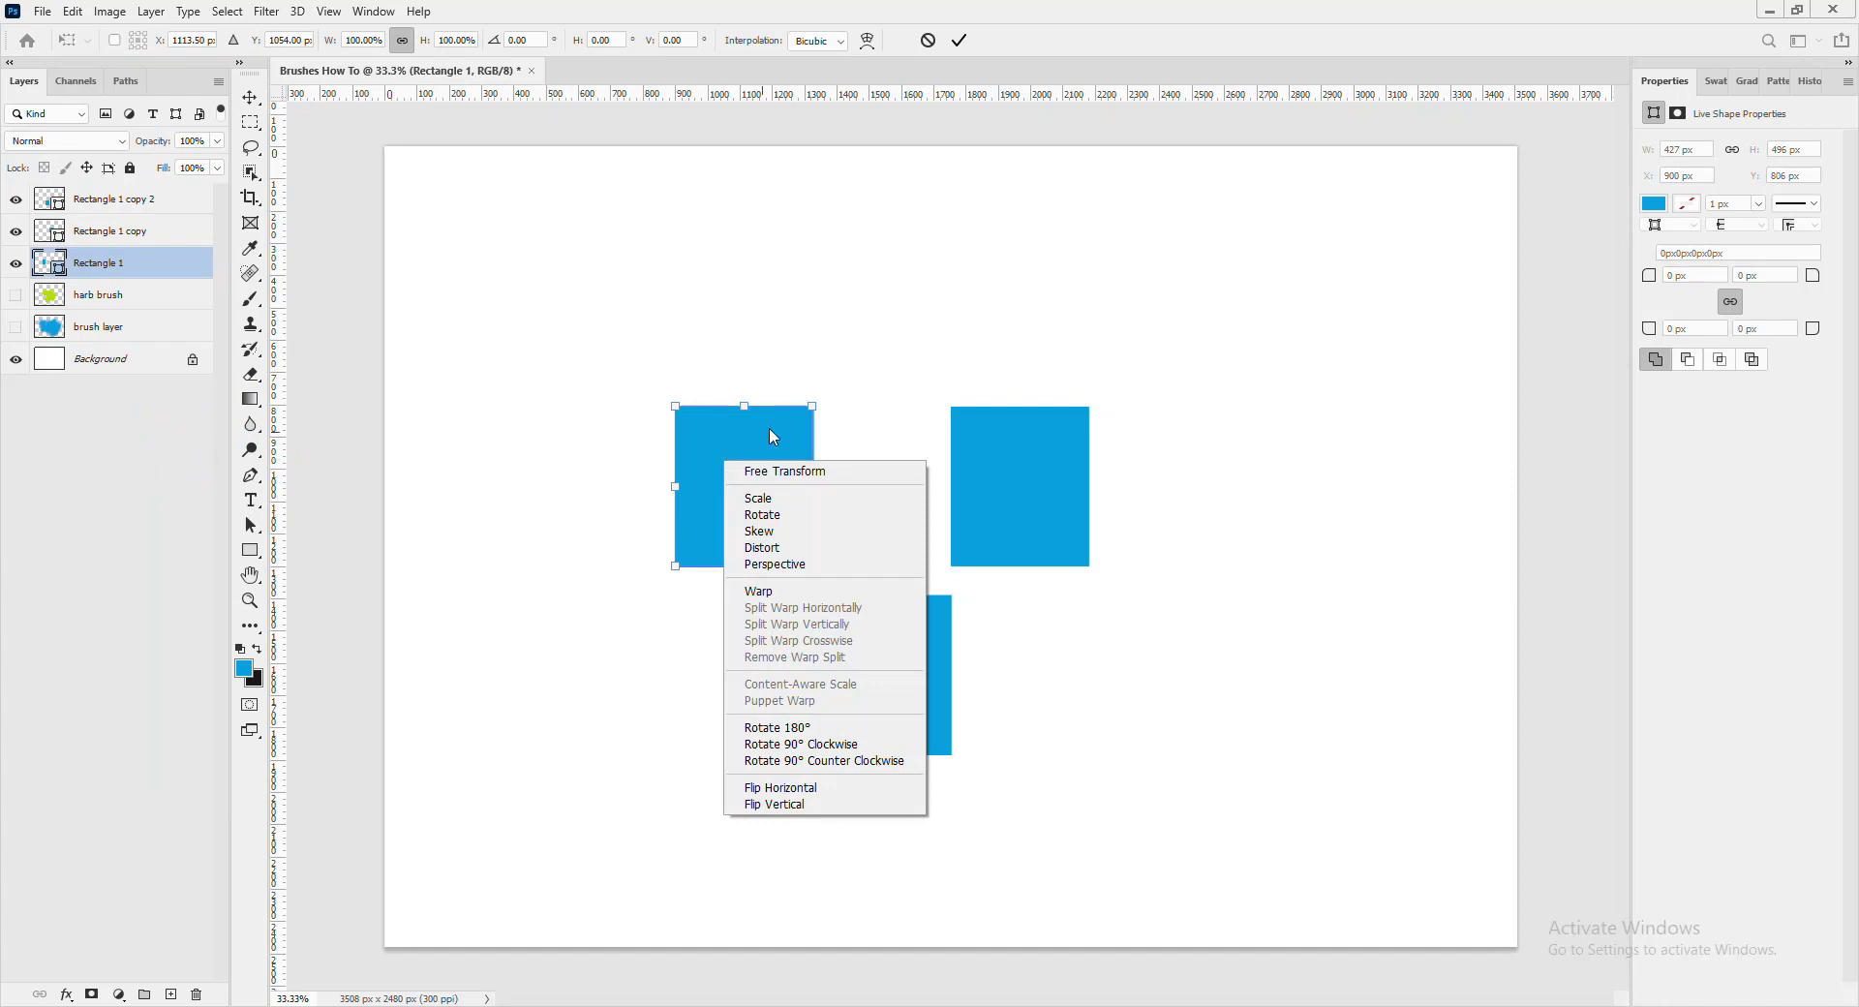
click(781, 530)
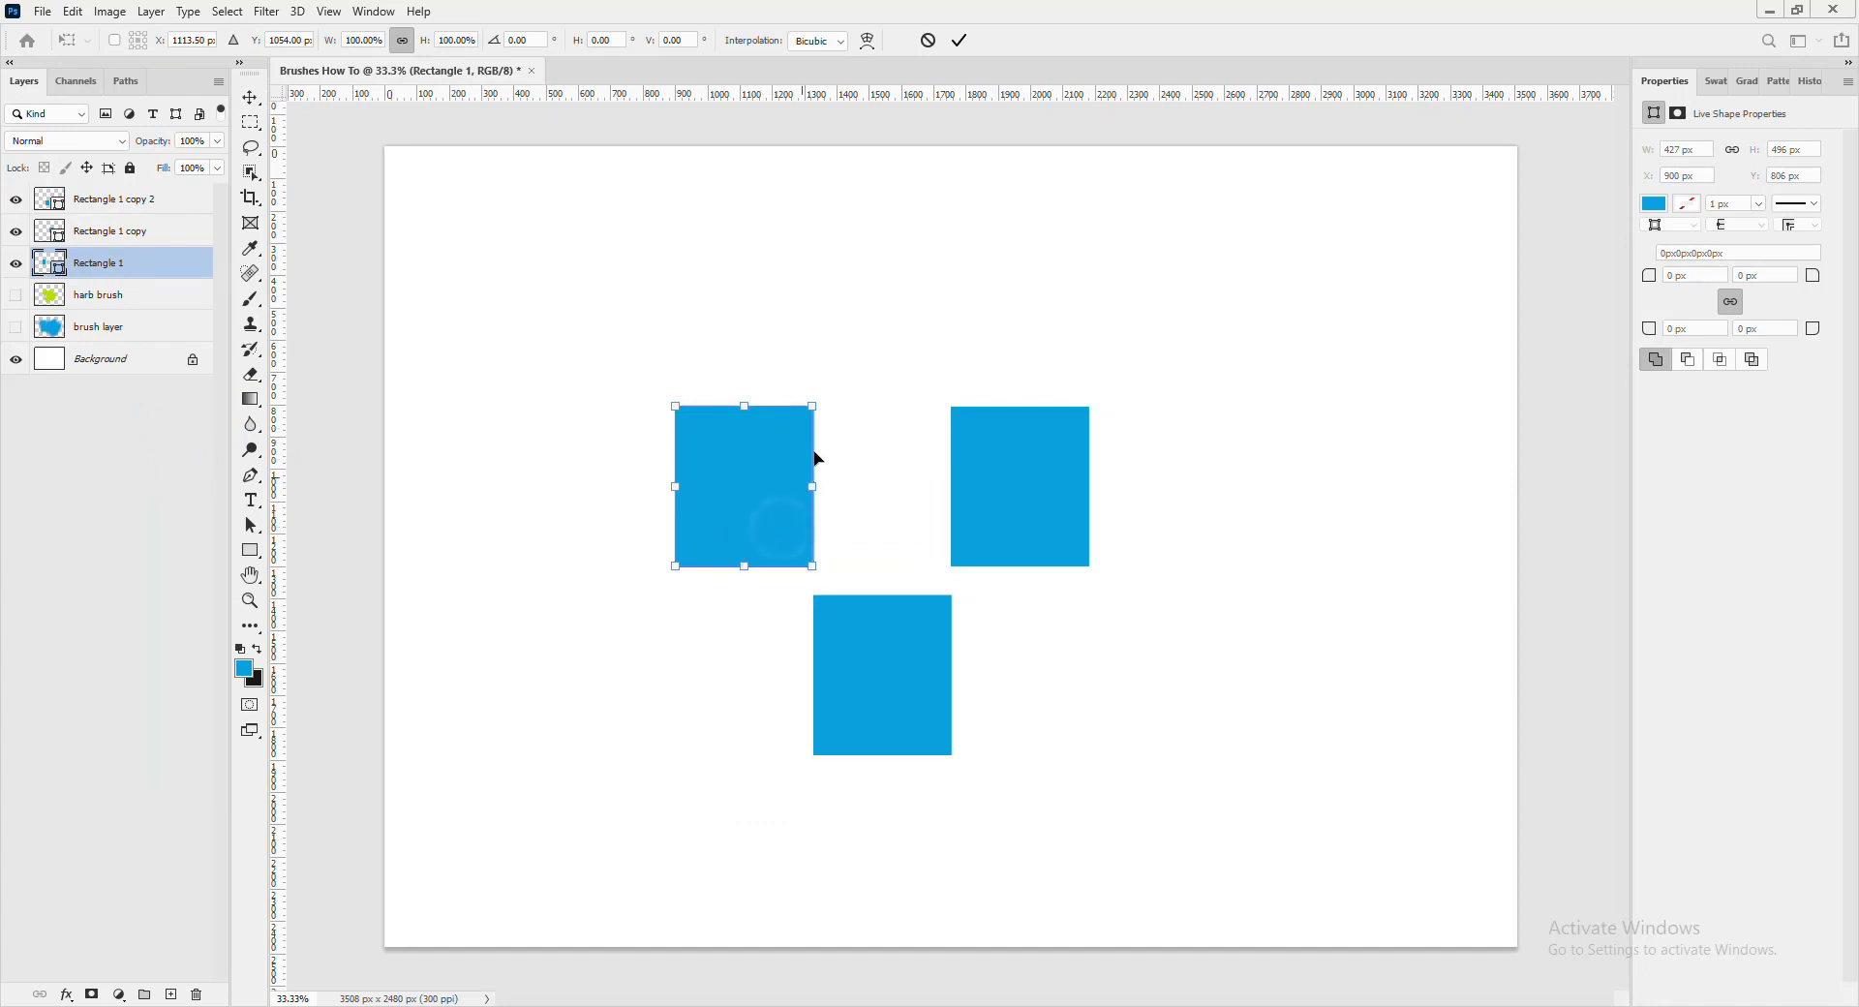
drag(818, 411, 818, 427)
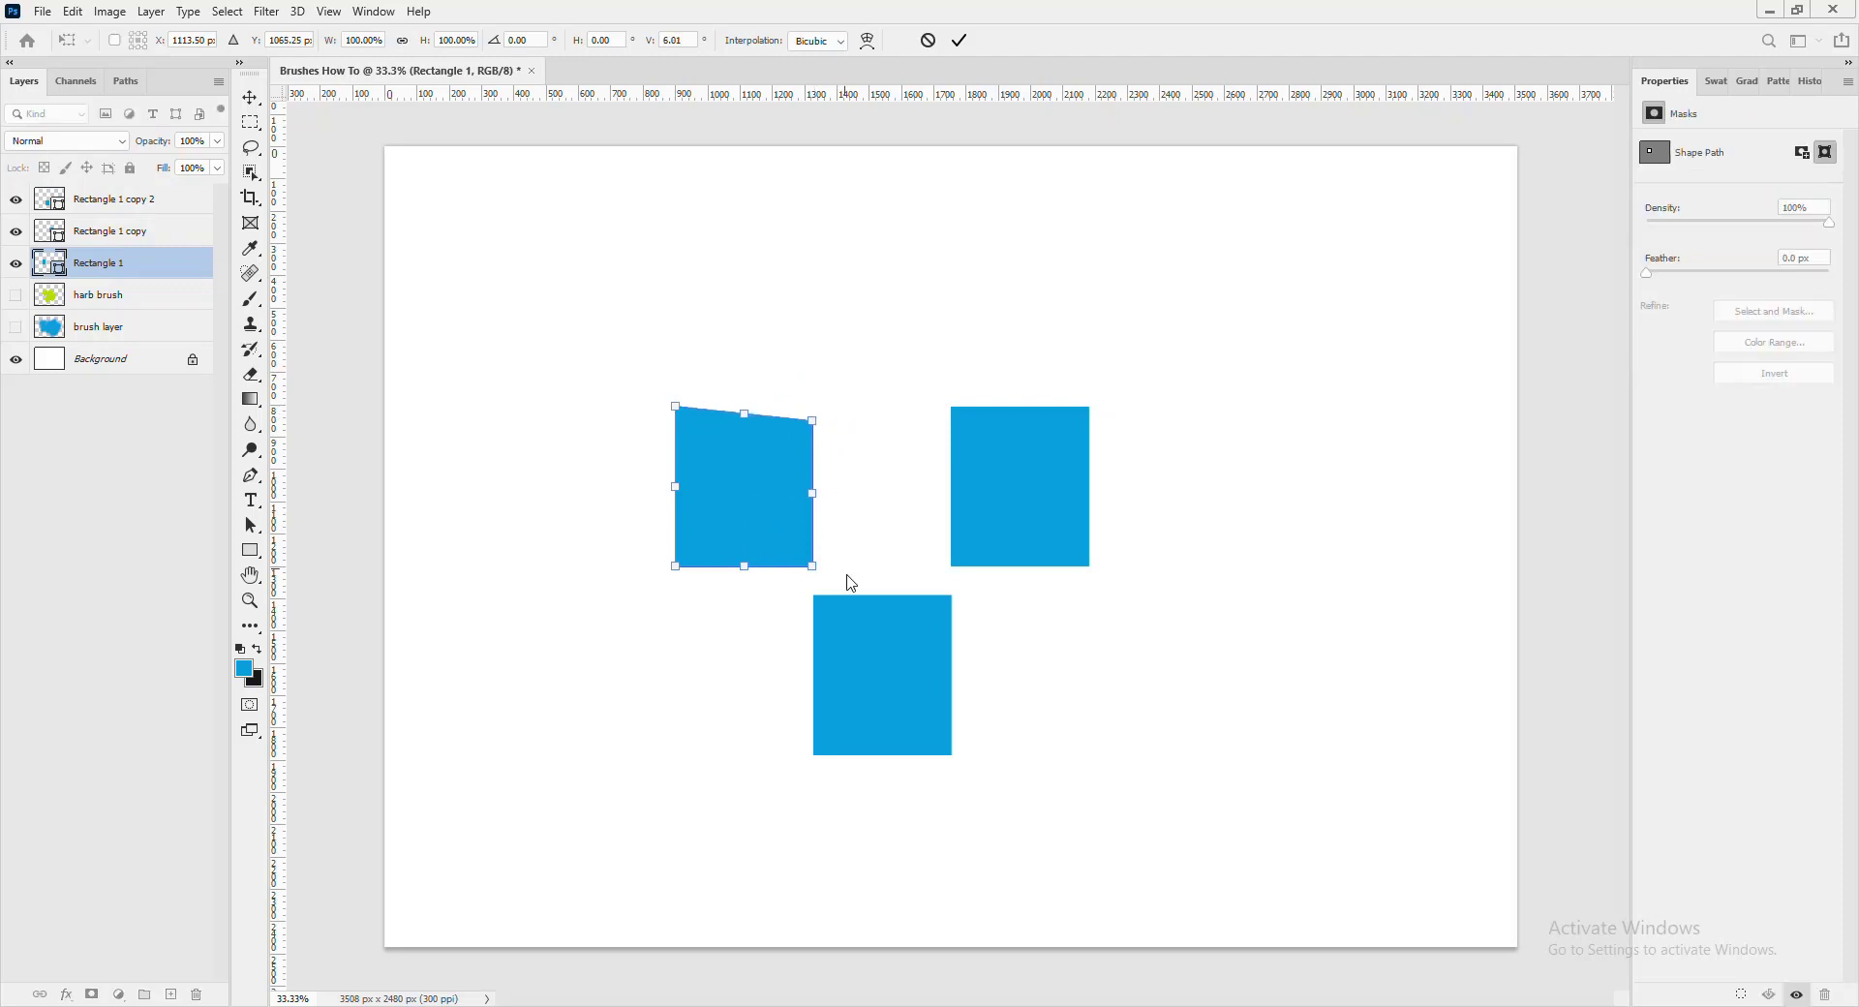
drag(815, 569, 815, 594)
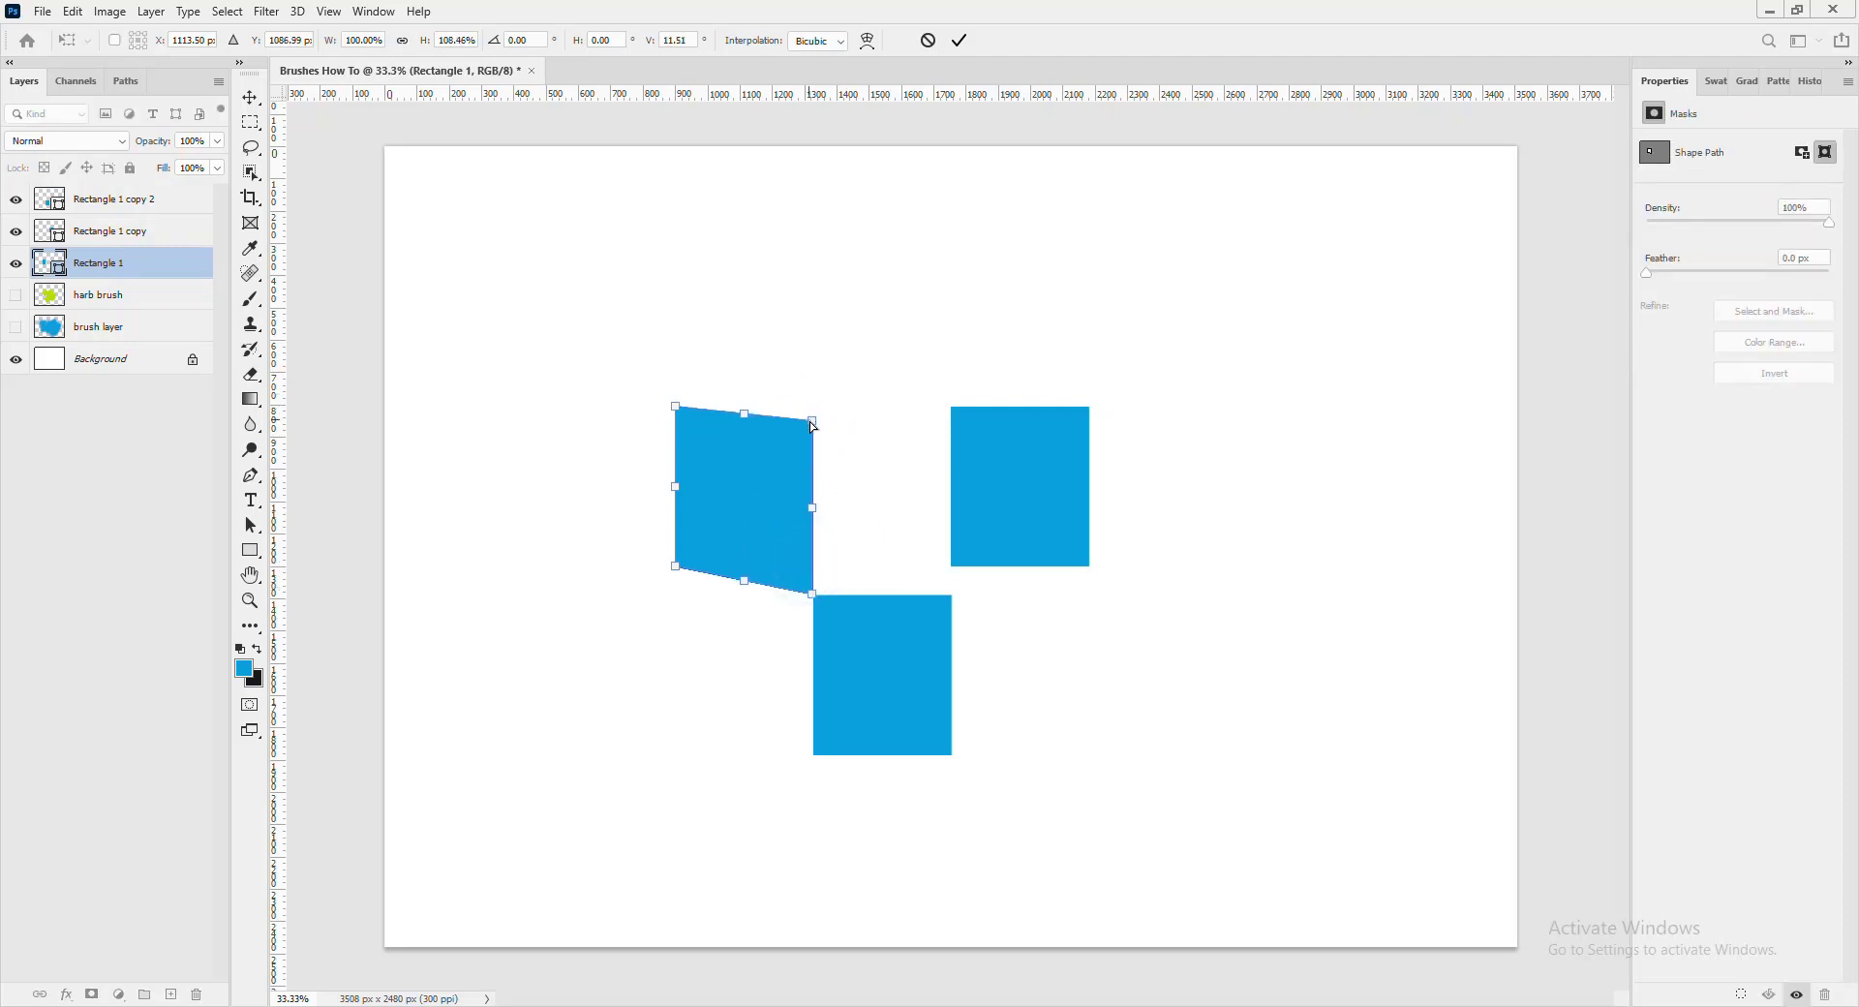
drag(813, 427, 814, 443)
key(Return)
drag(784, 465, 790, 424)
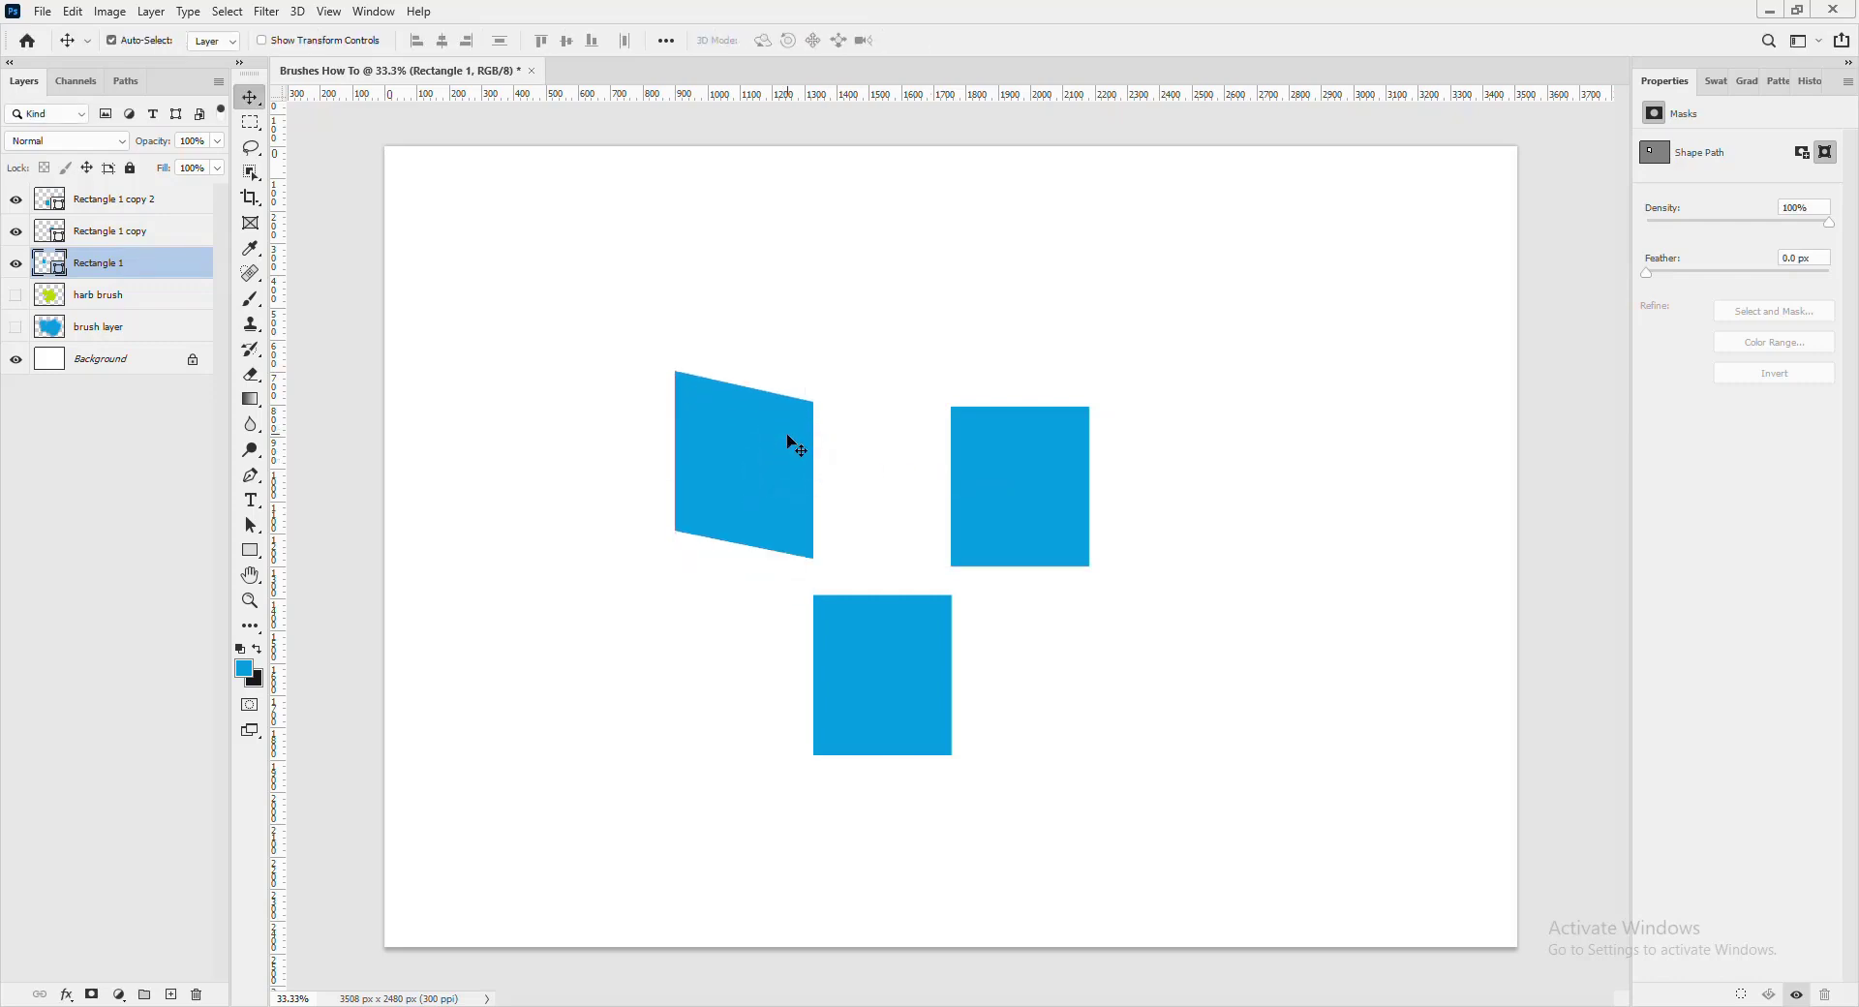
- Skew the right edge of Rectangle 1 further down to about 13.8° vertical skew and nudge the shape slightly up
key(ctrl+t)
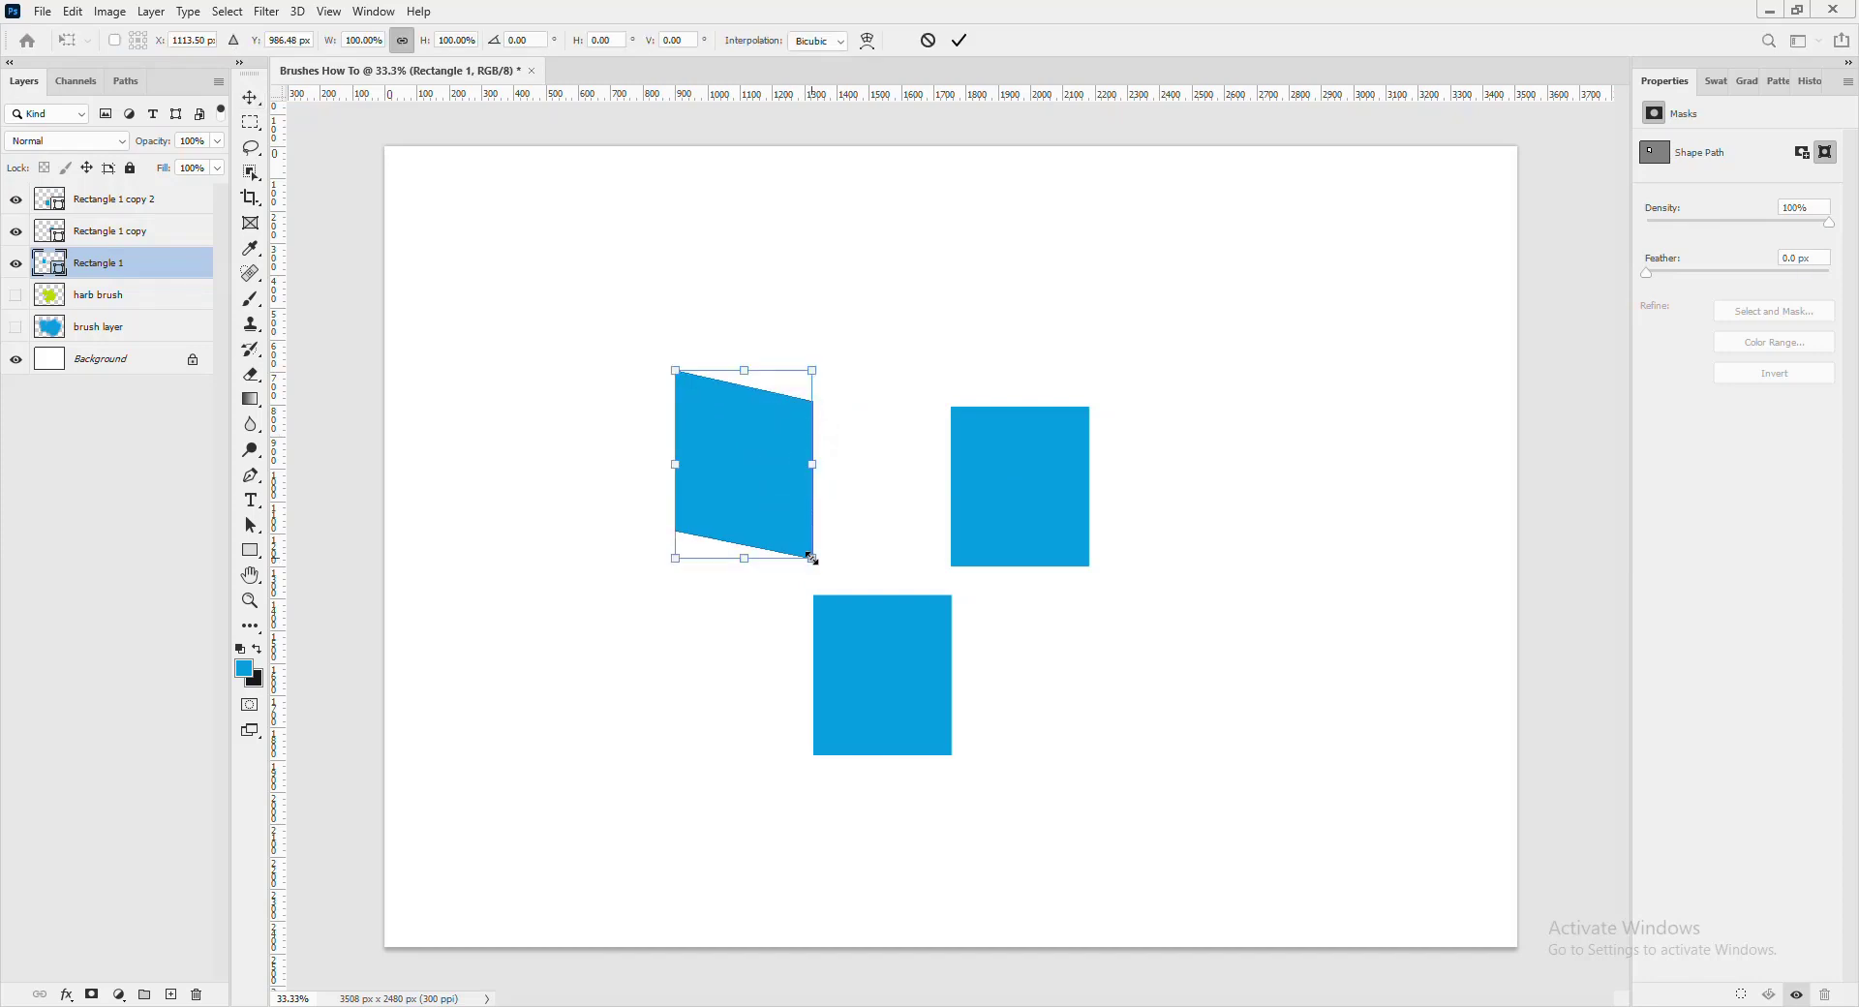
drag(814, 564, 813, 583)
drag(812, 369, 814, 390)
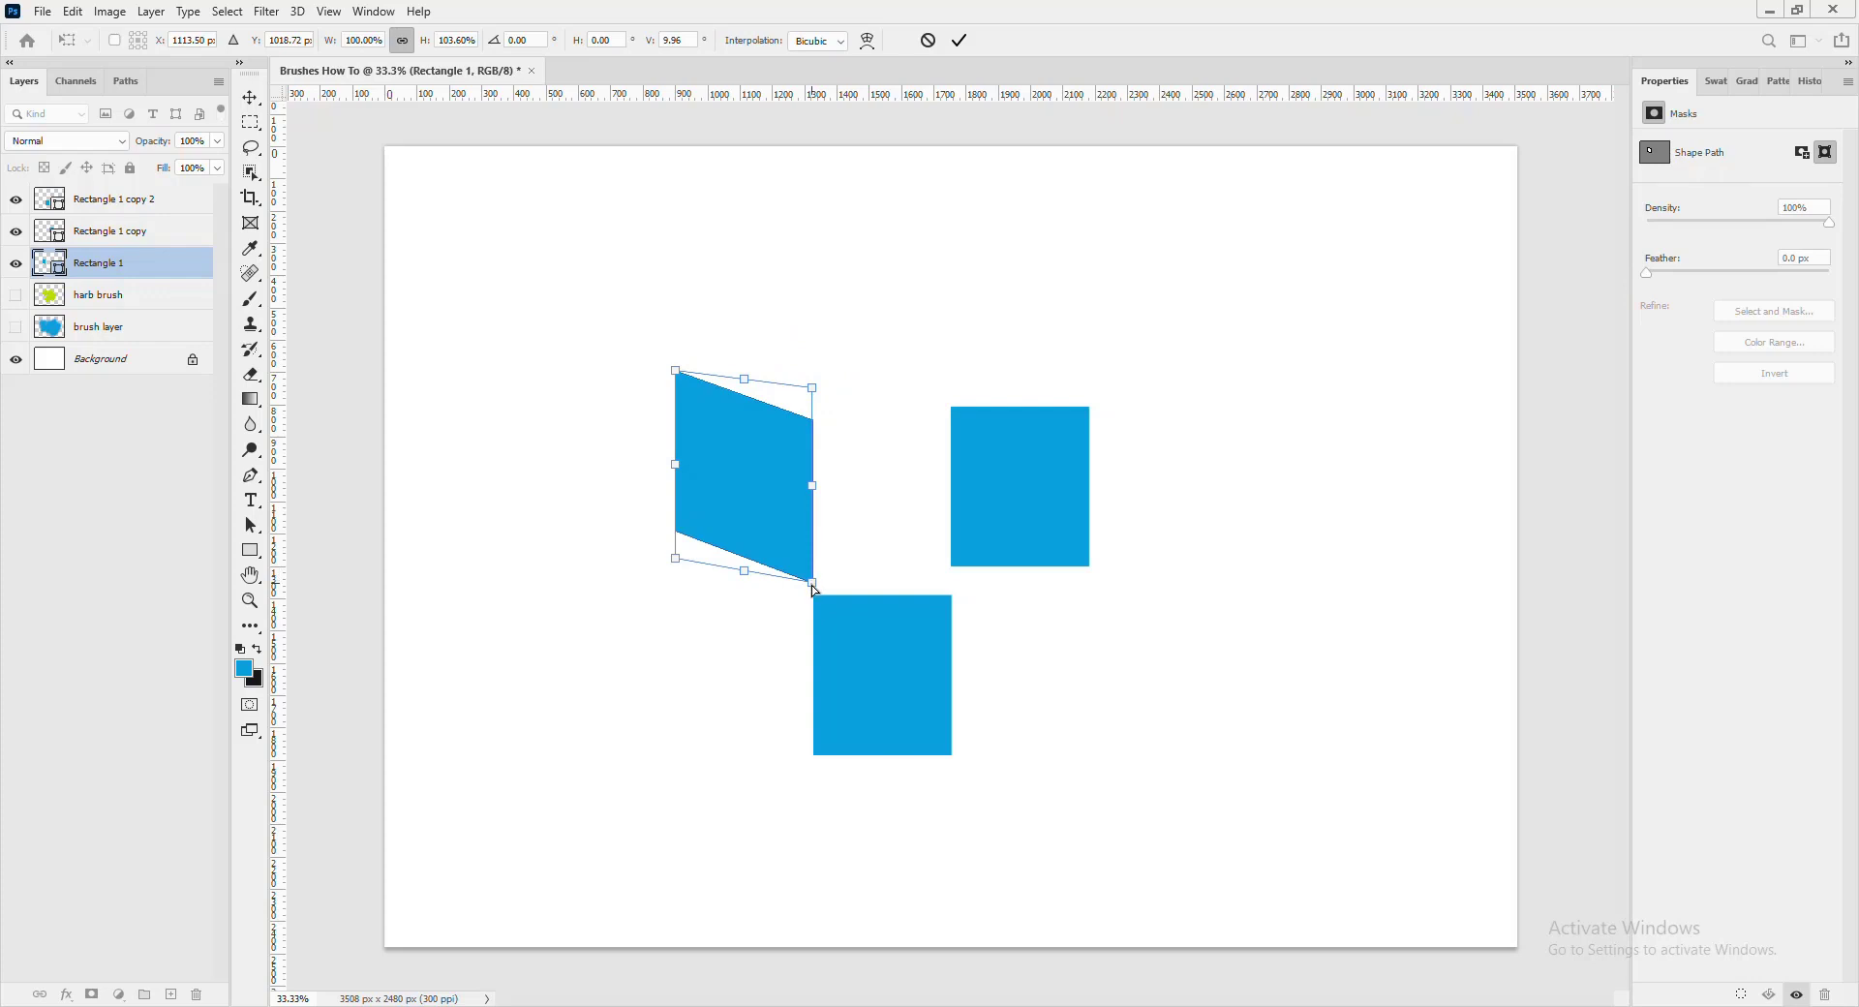
drag(812, 583, 812, 595)
click(815, 389)
drag(816, 394, 818, 405)
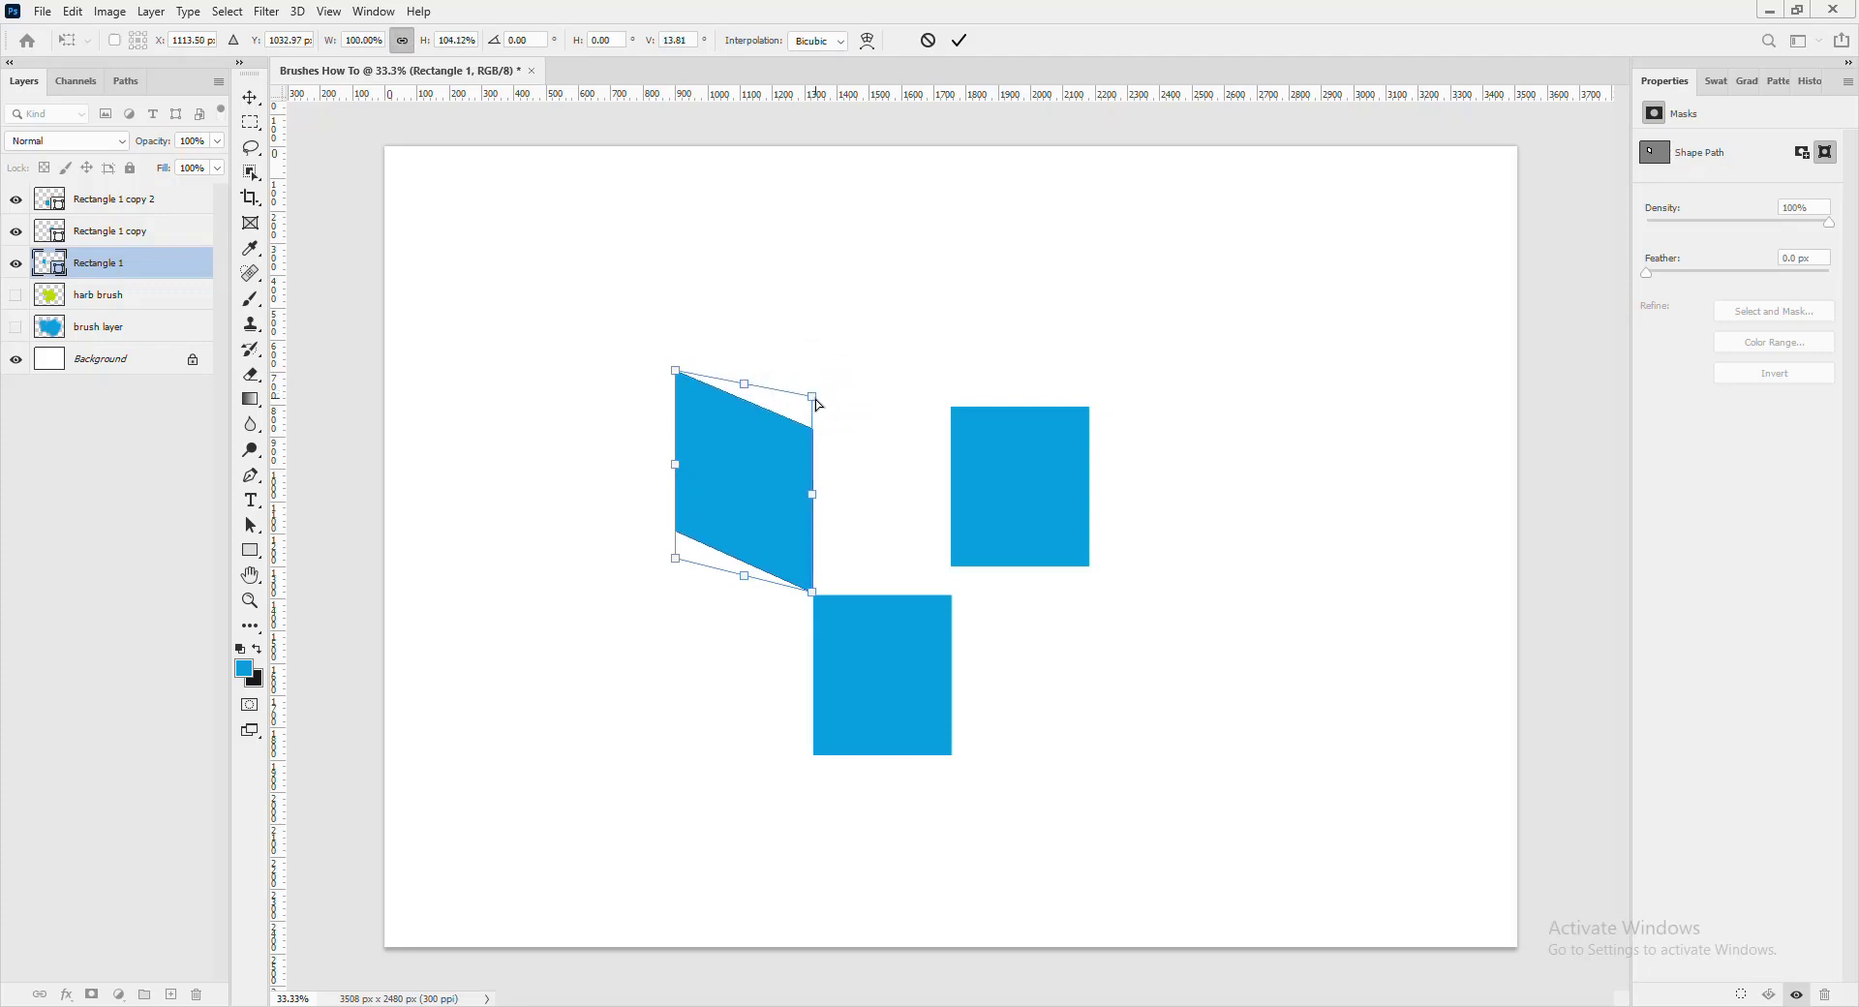
key(Return)
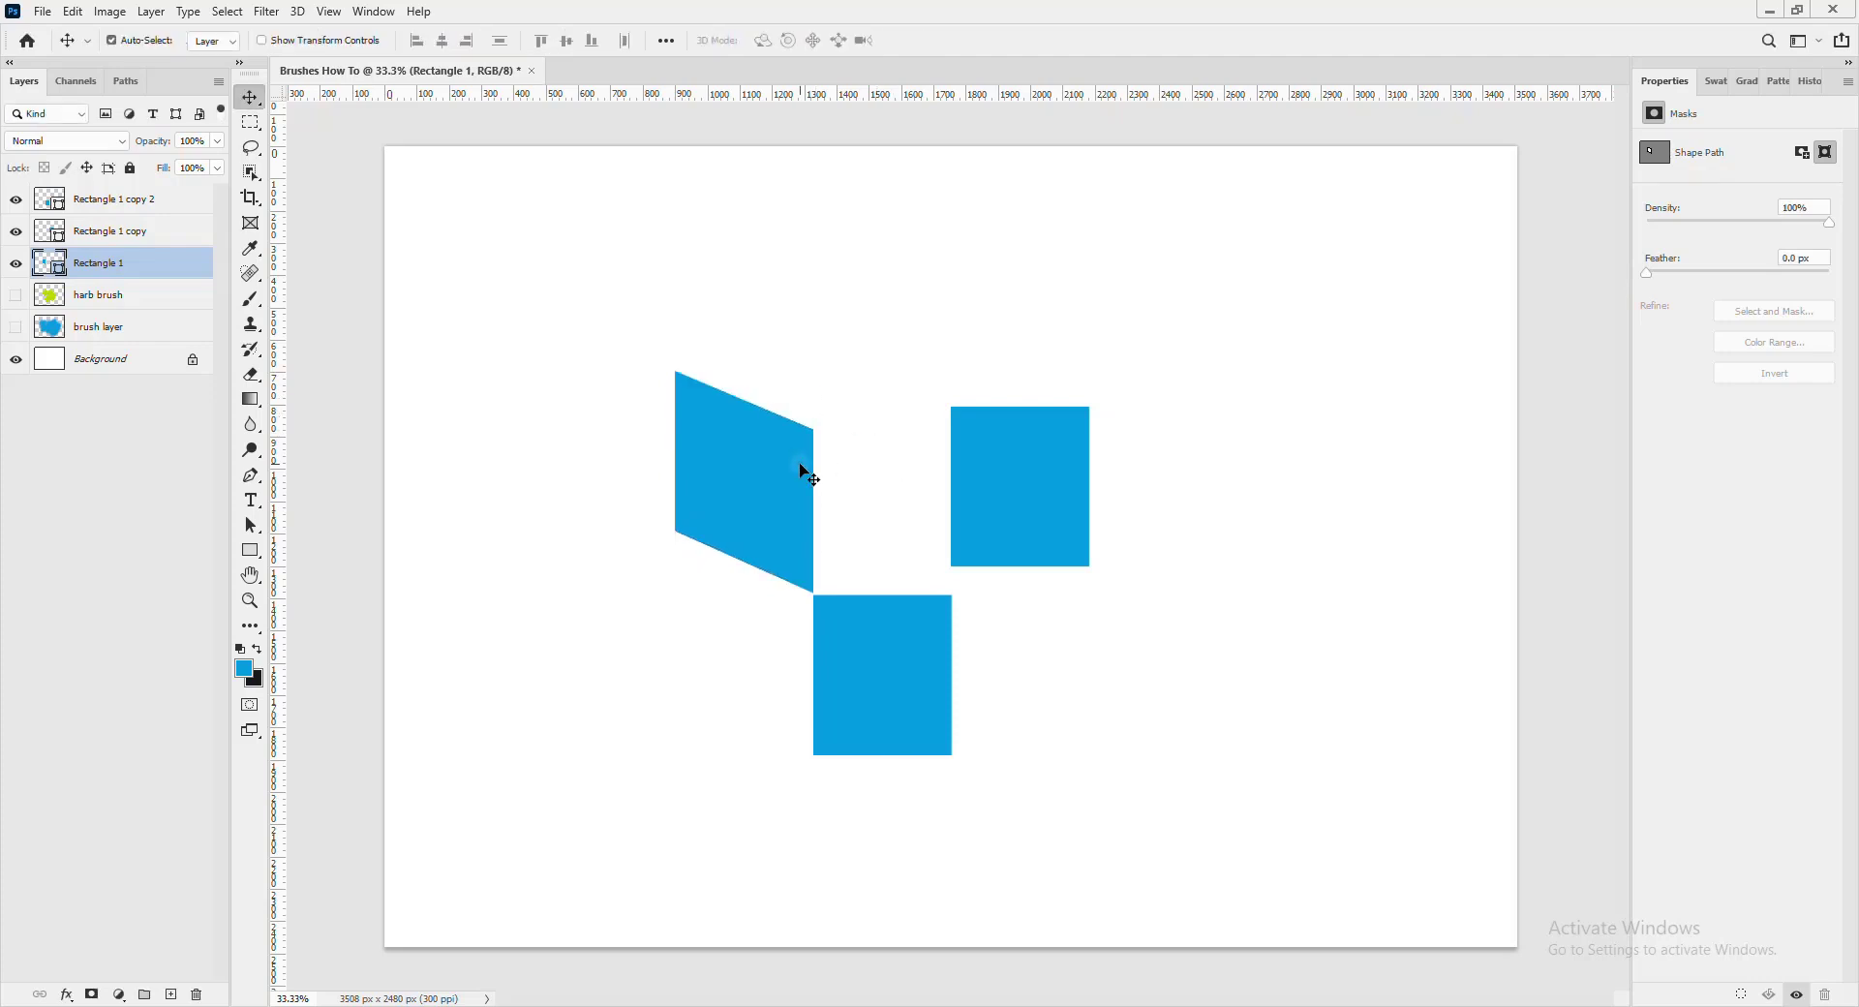
drag(808, 474, 806, 459)
- Delete the plain Rectangle 1 copy and place a duplicate of the skewed Rectangle 1 flush against its right edge
click(1056, 515)
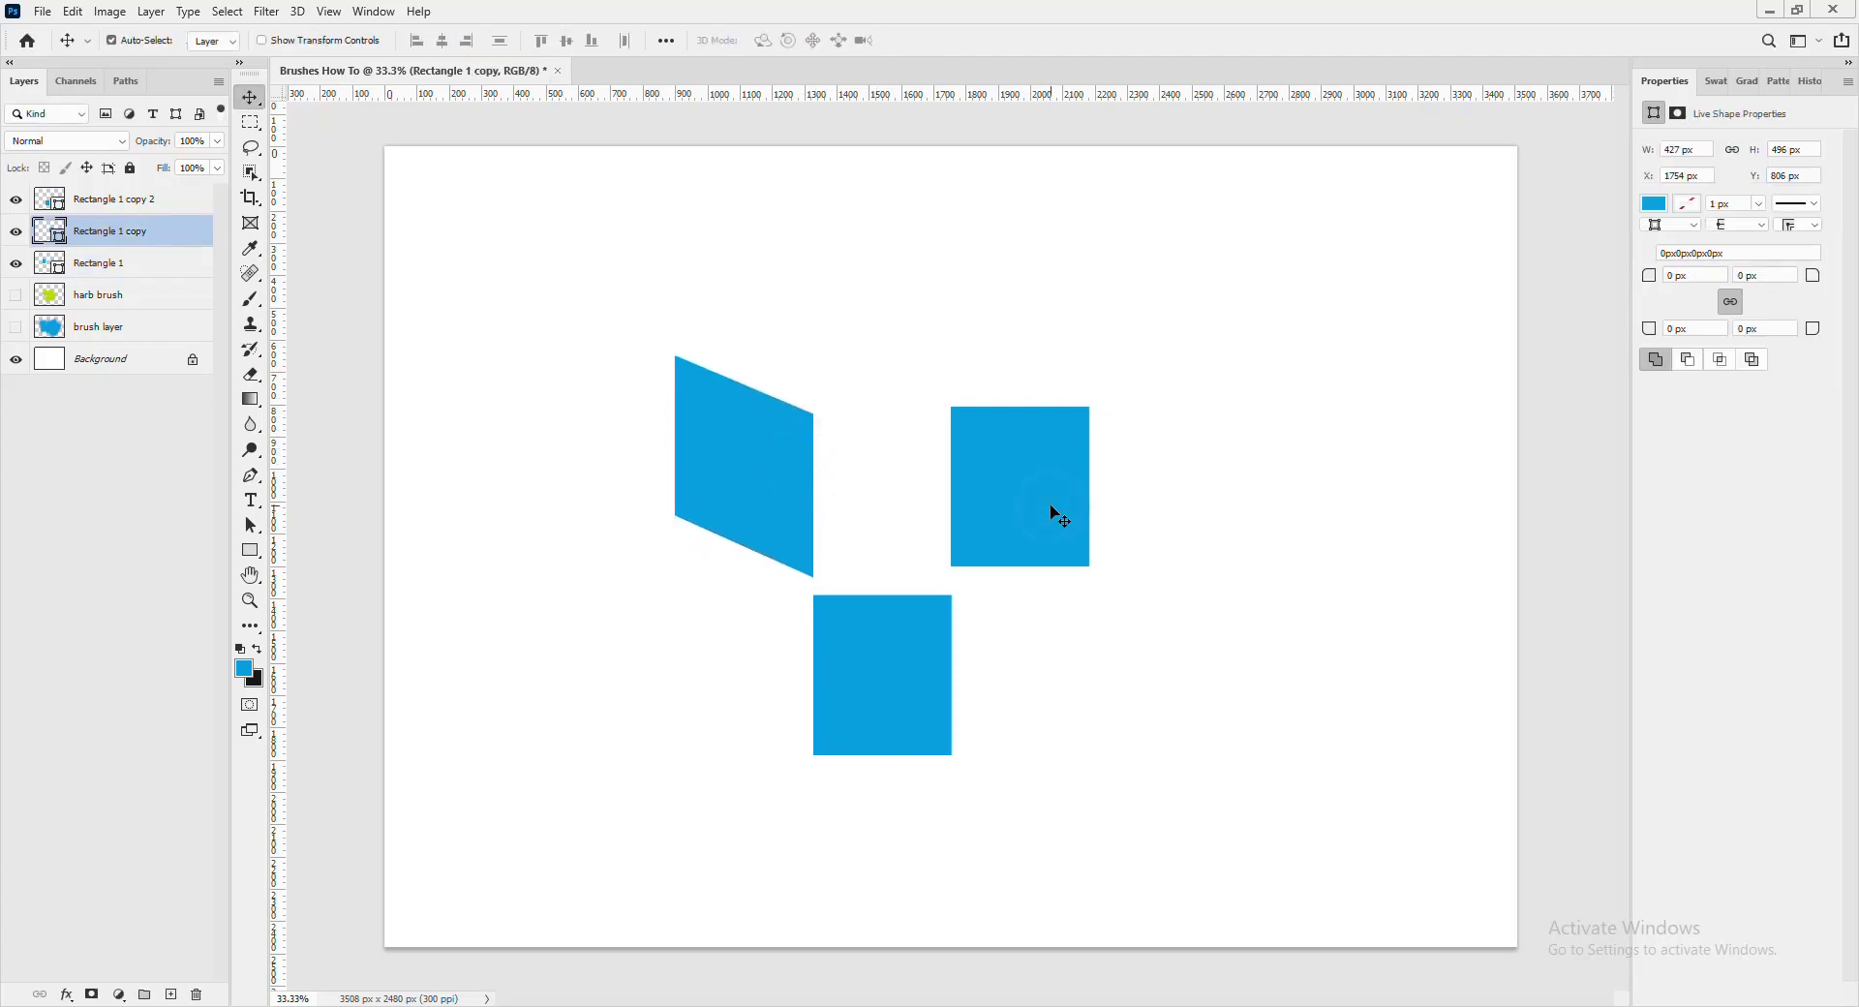
key(Delete)
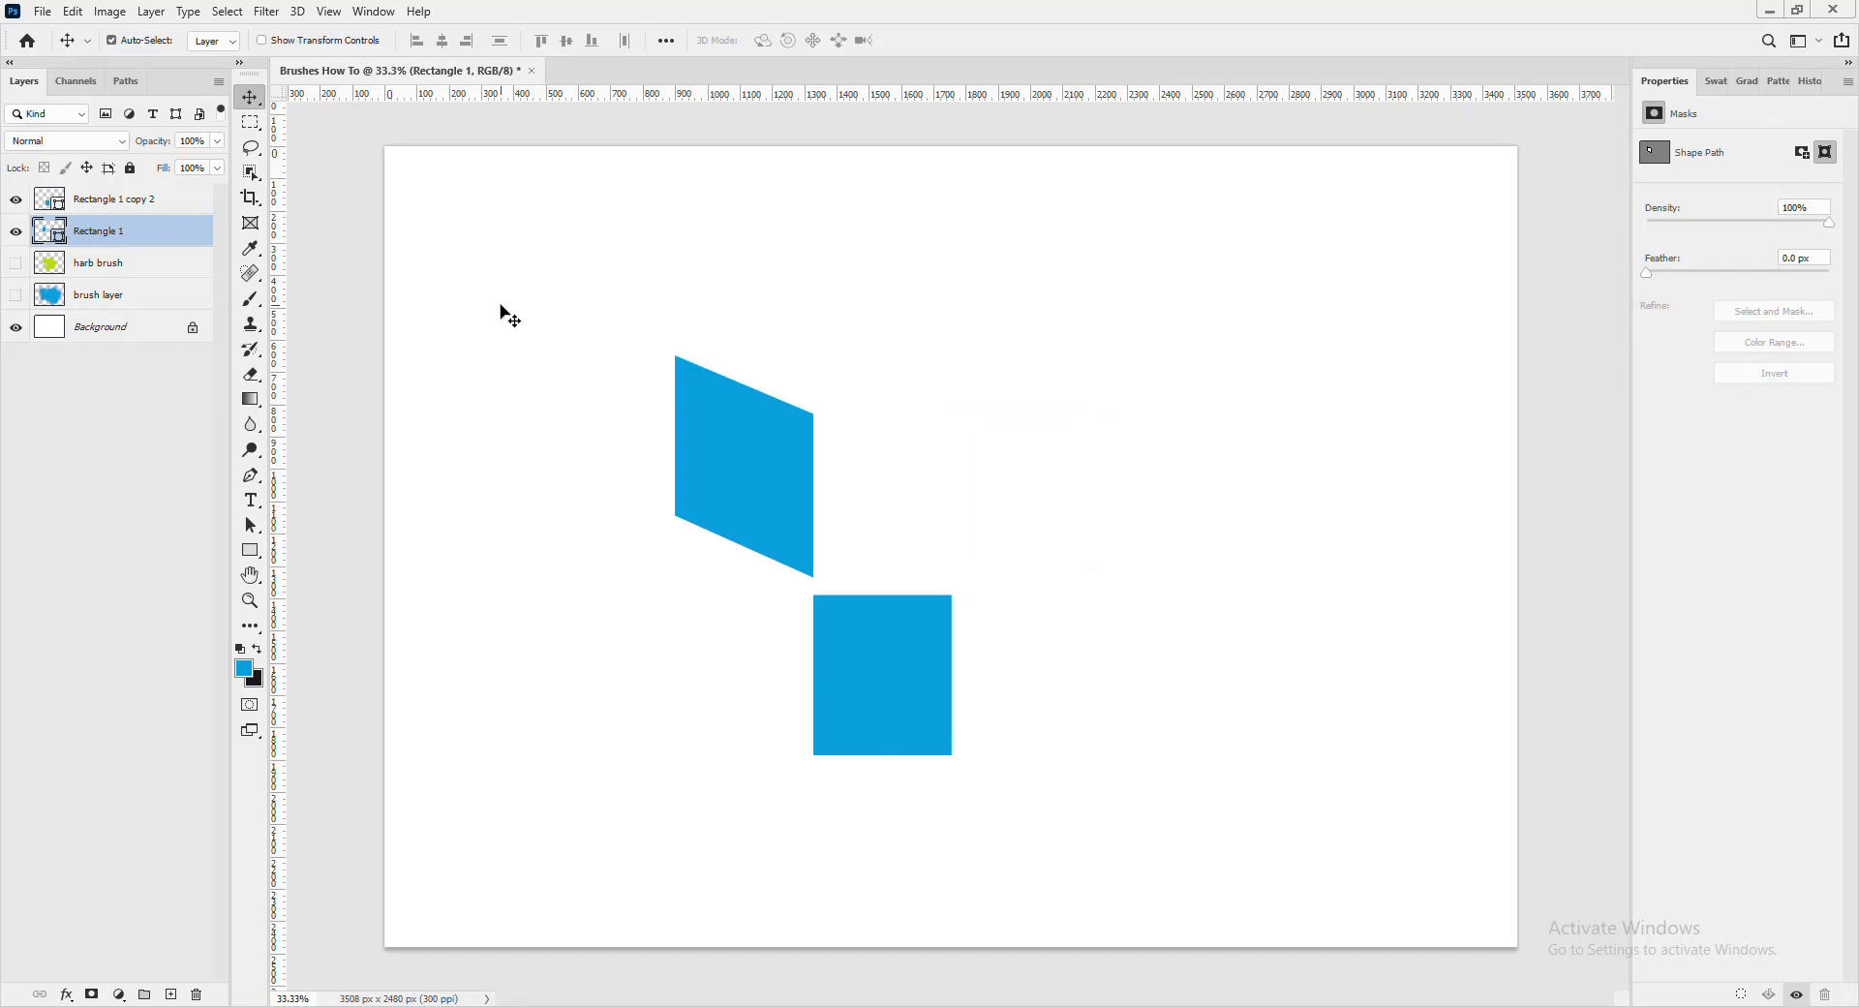
key(ctrl+z)
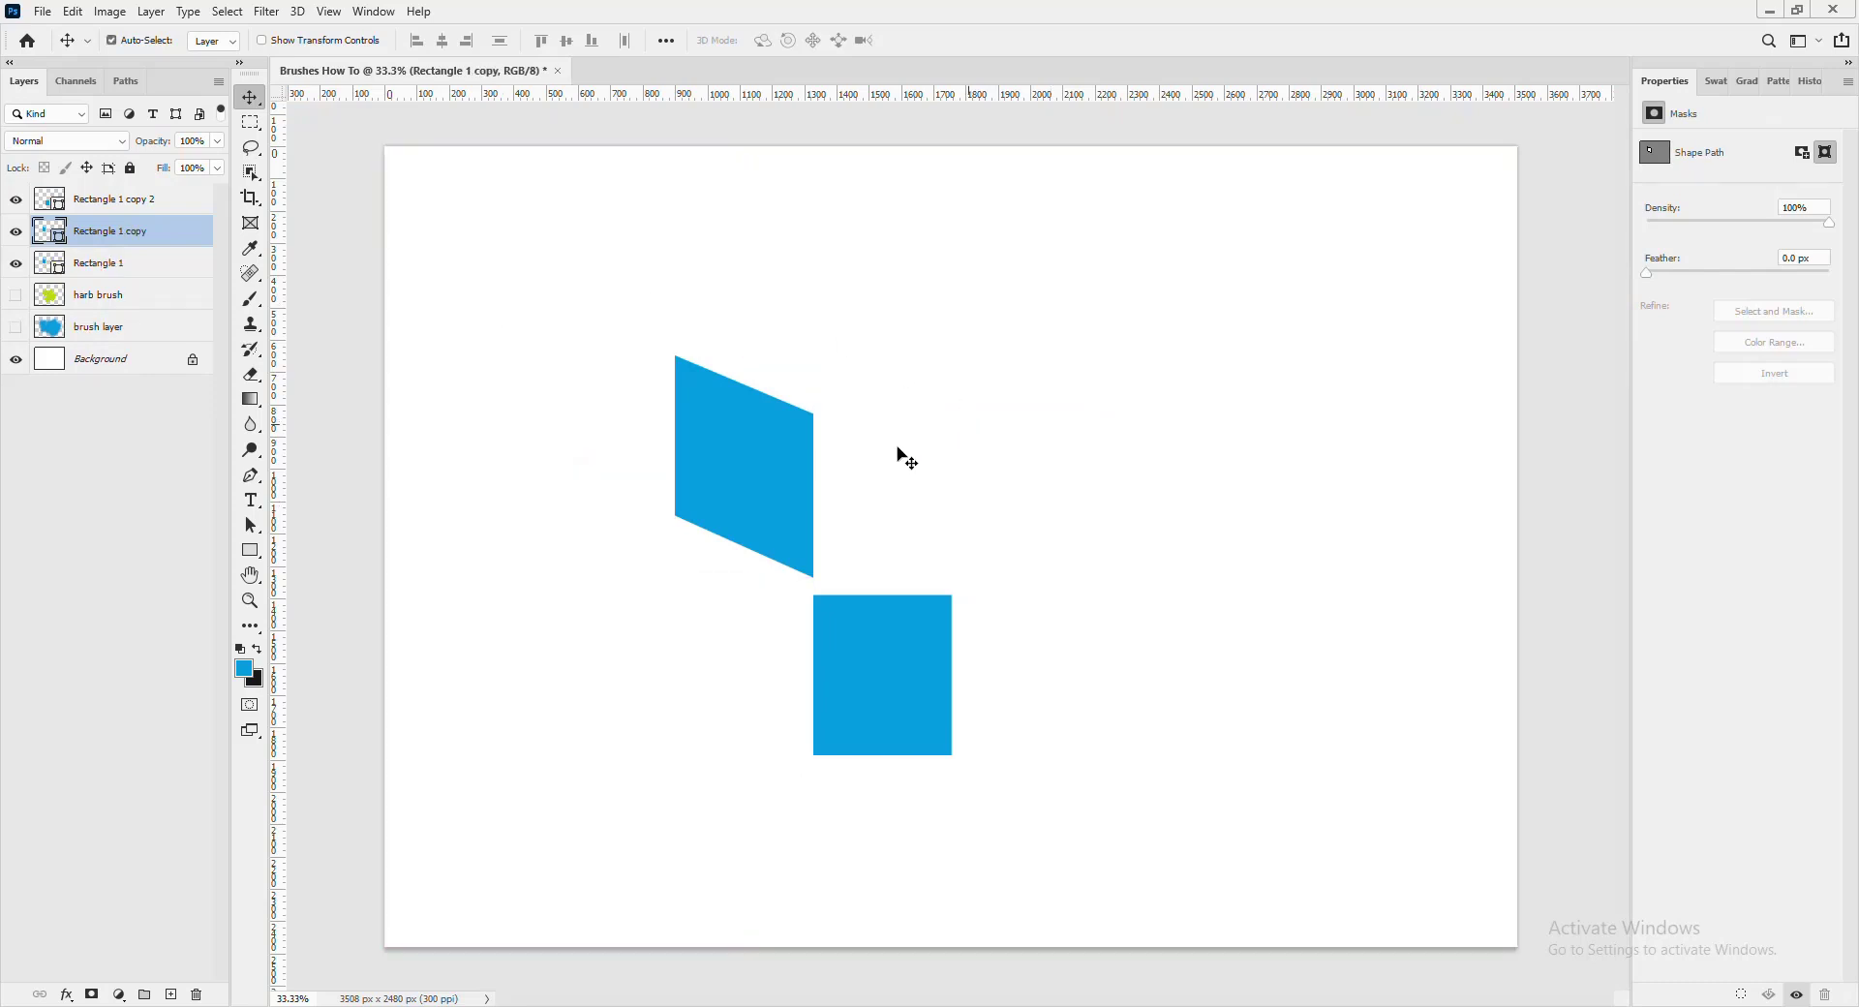
drag(806, 459, 939, 473)
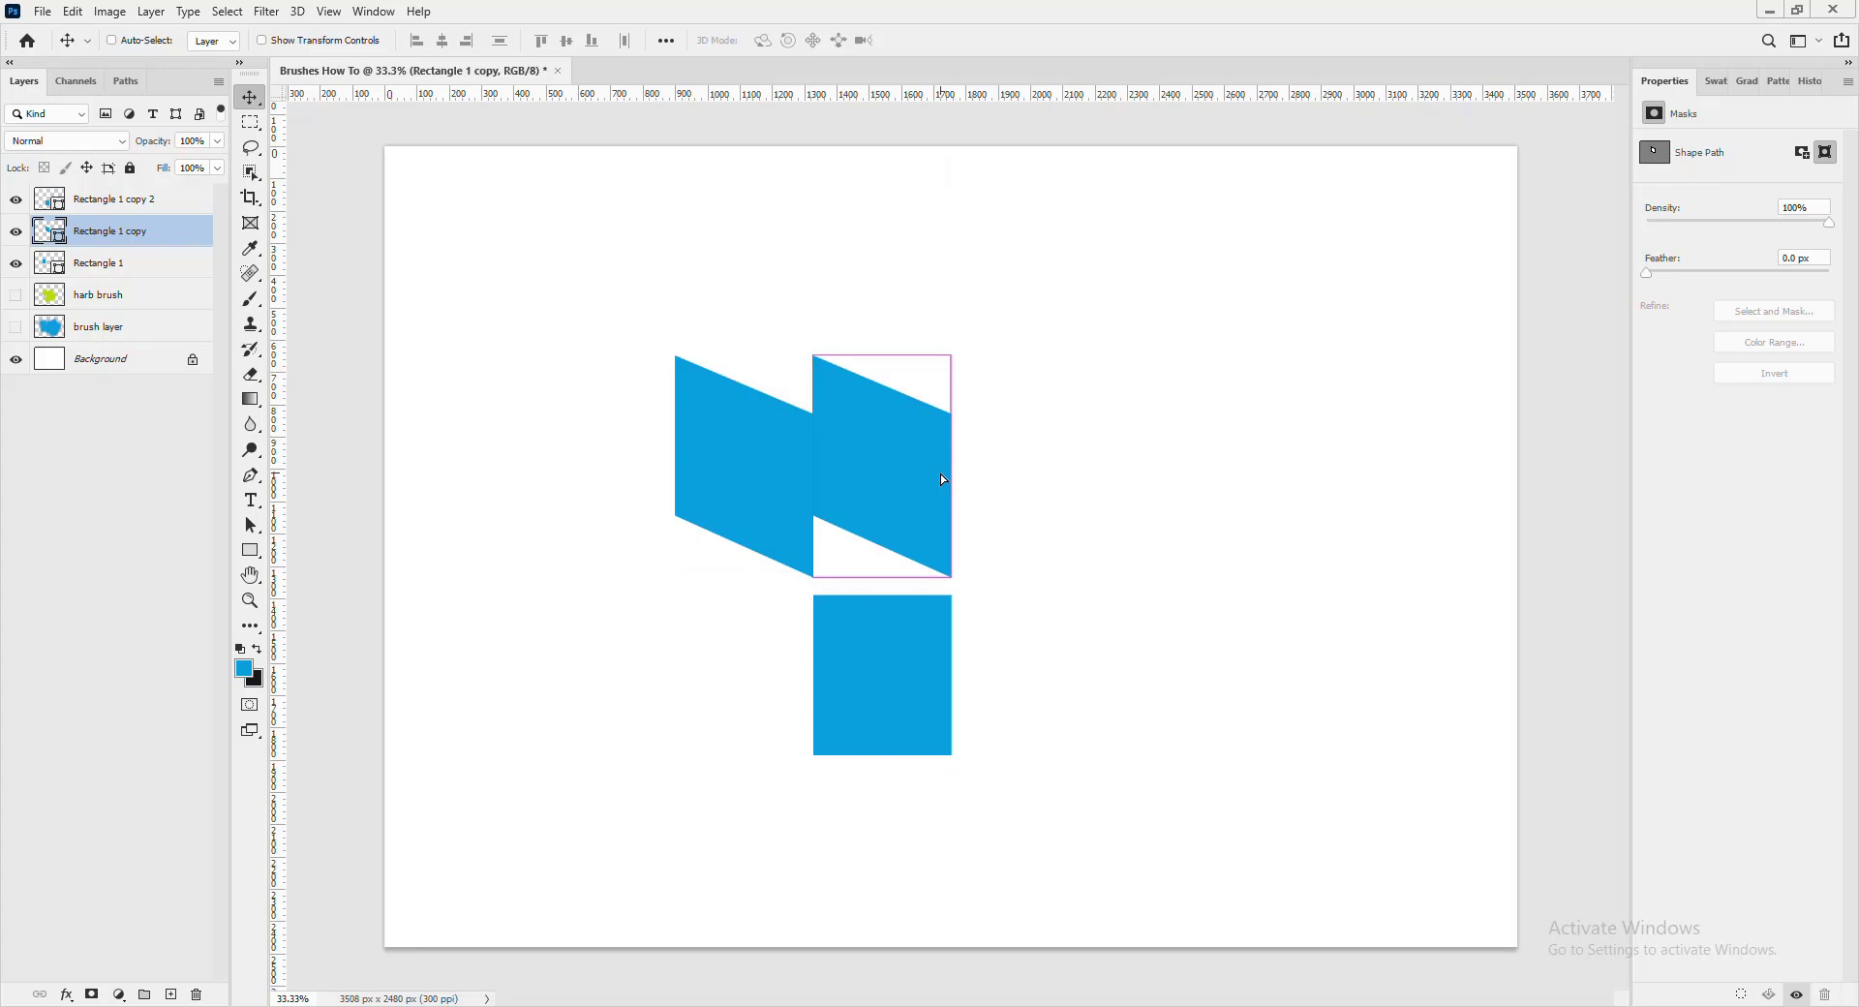
- Flip the skewed duplicate horizontally so that it mirrors Rectangle 1 as the second side face of a cube
key(ctrl+t)
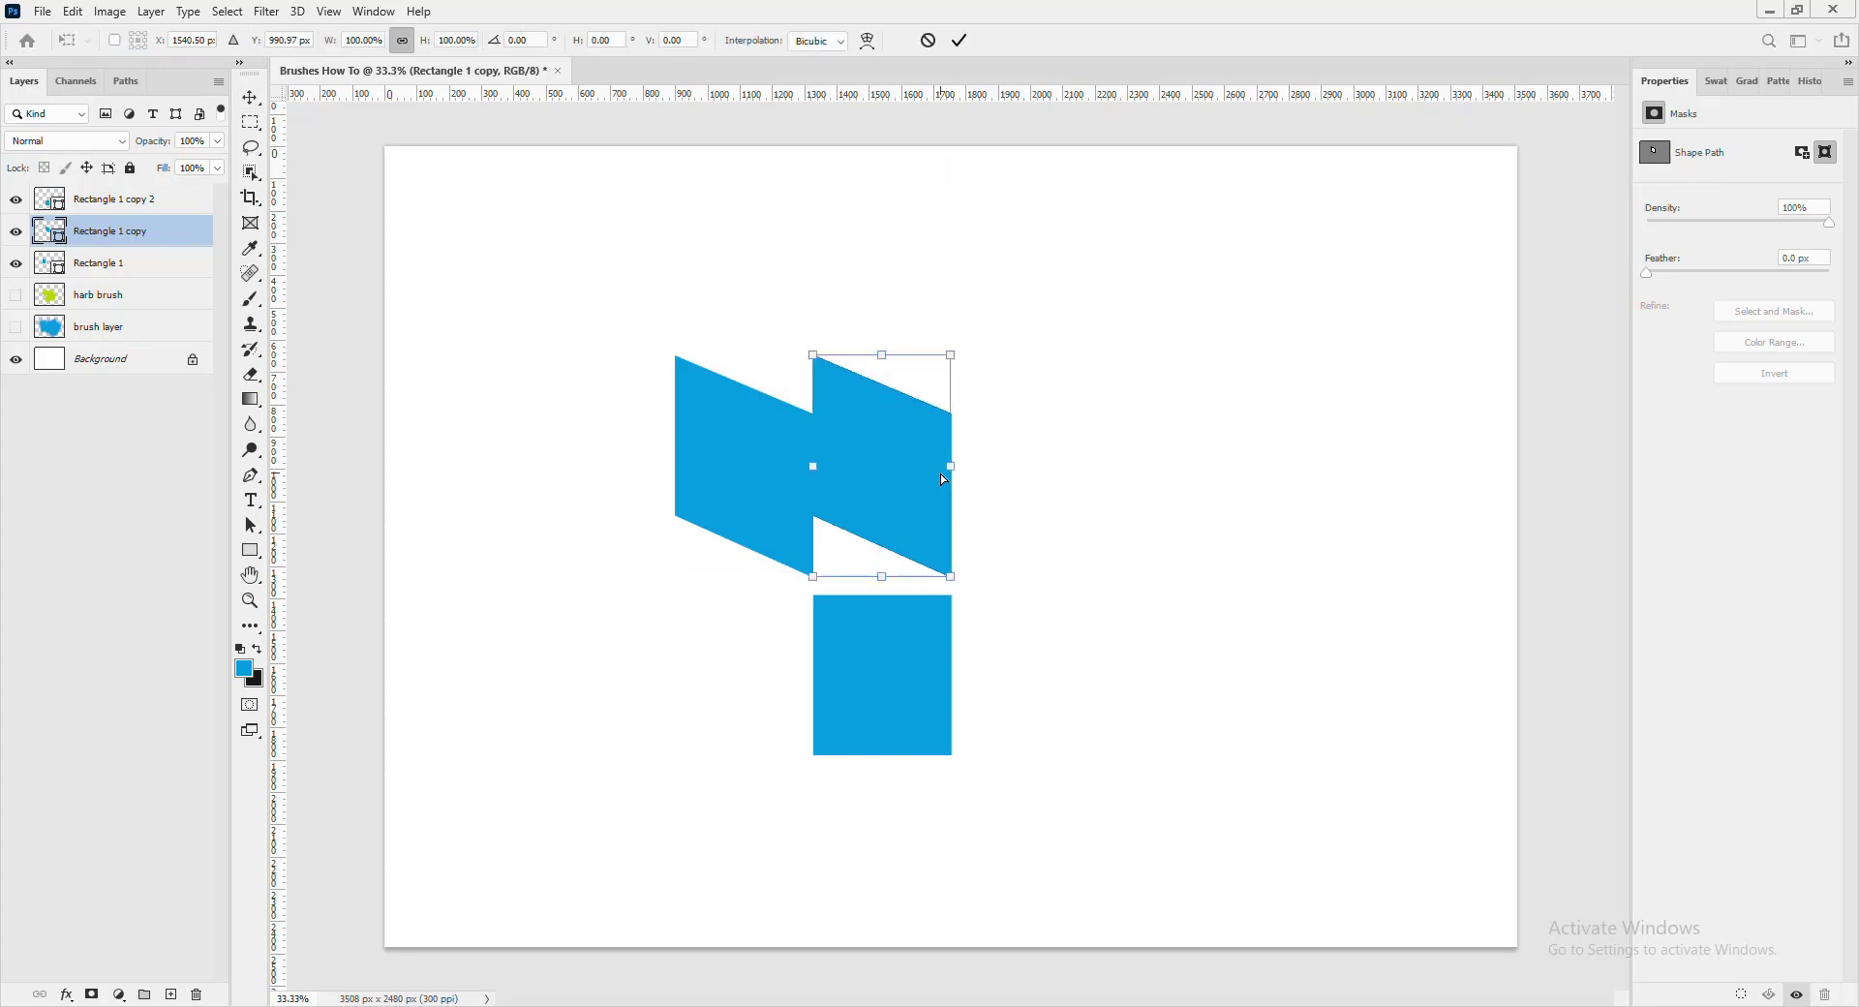
right_click(891, 443)
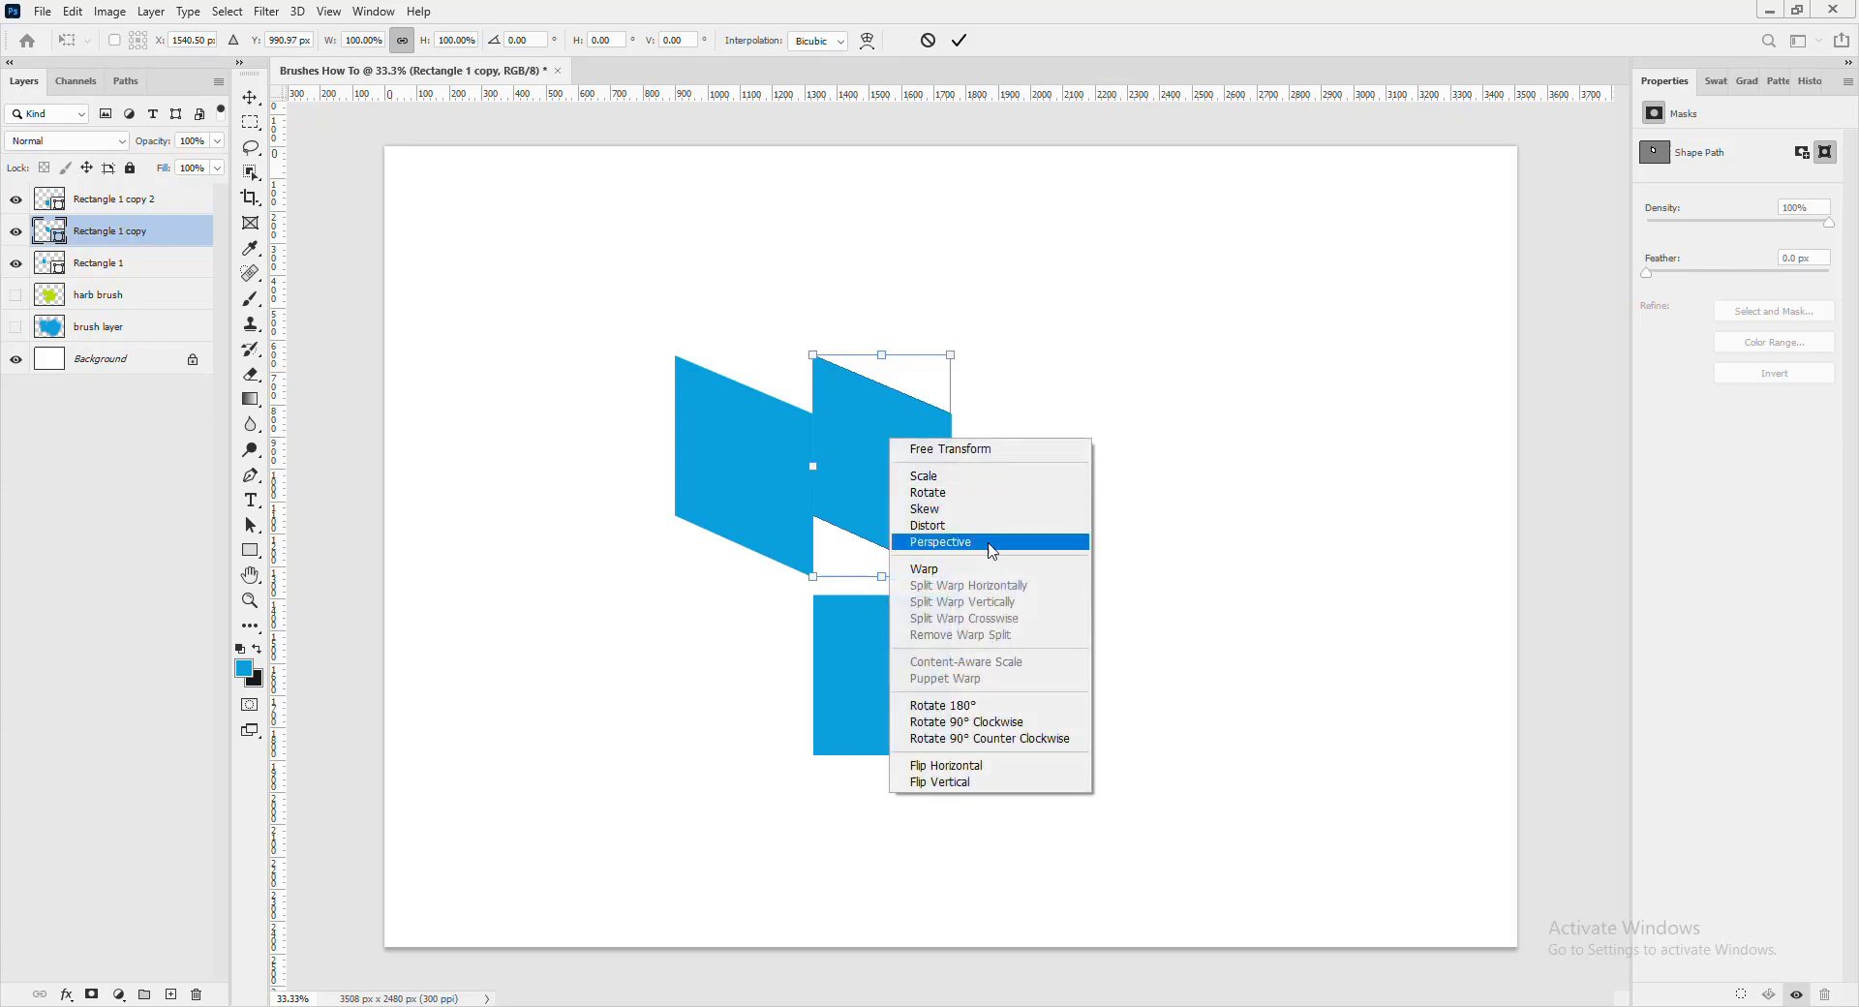
click(964, 766)
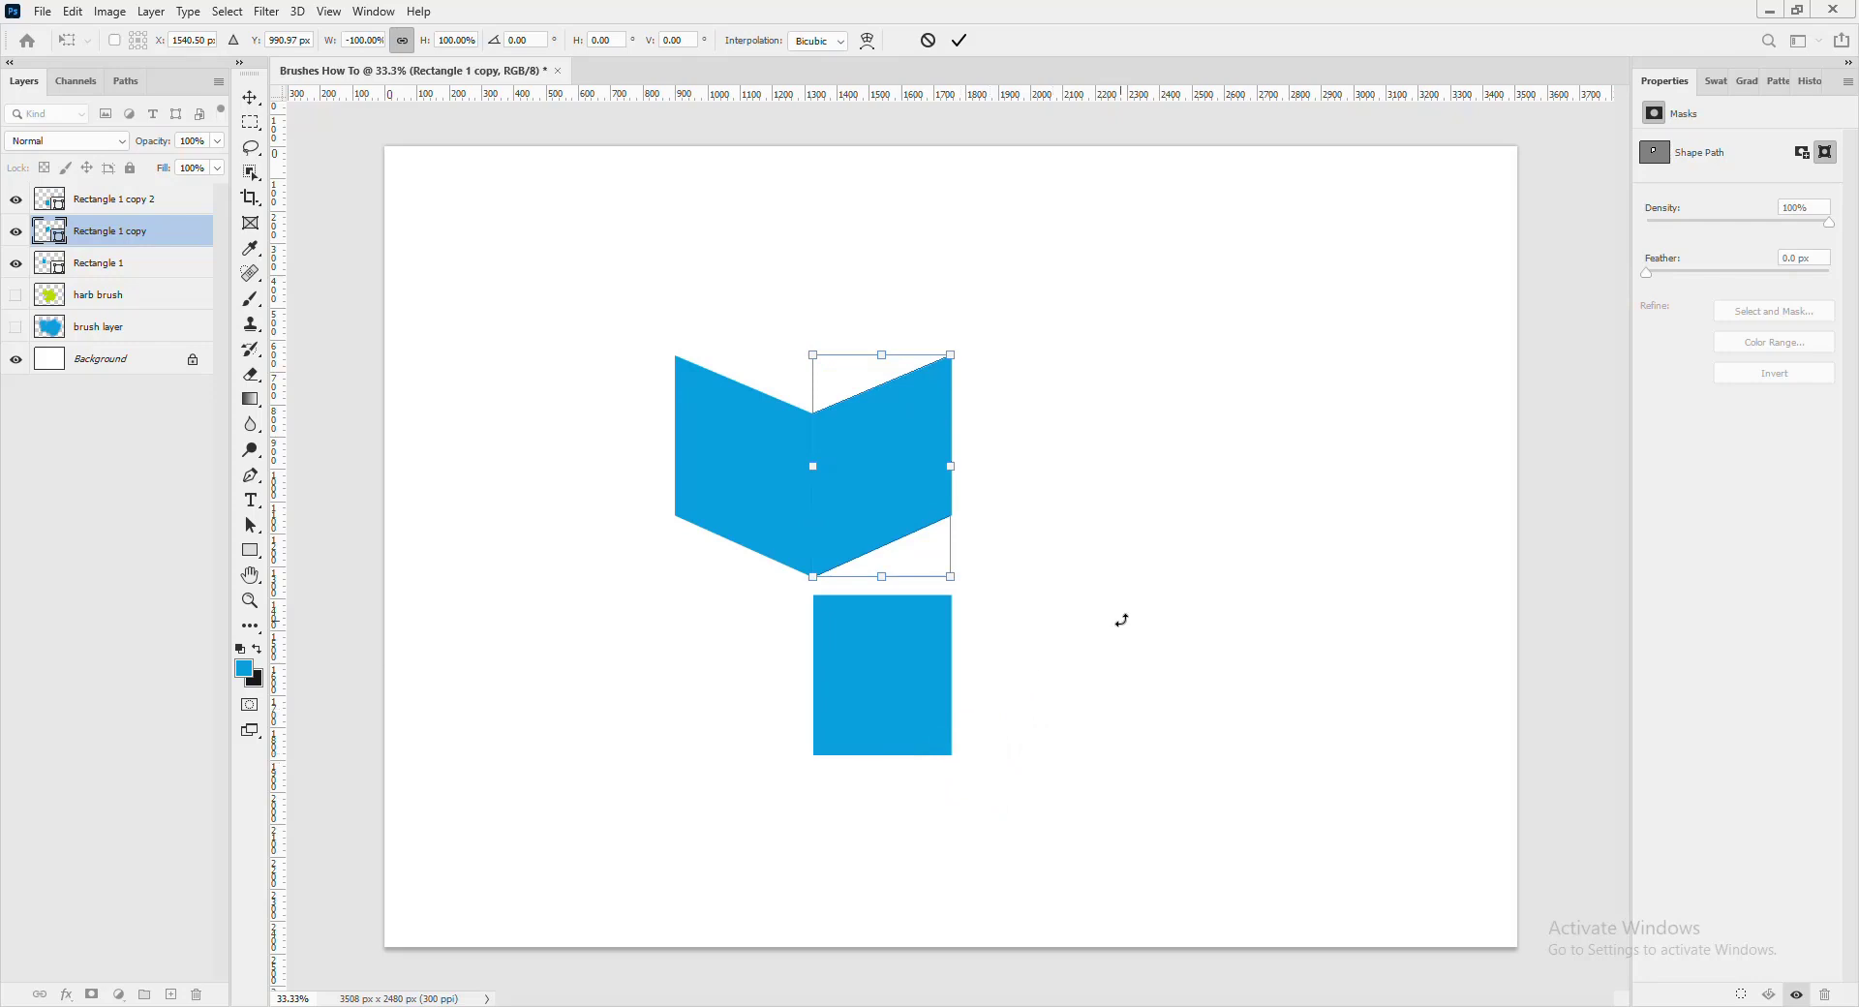
key(Return)
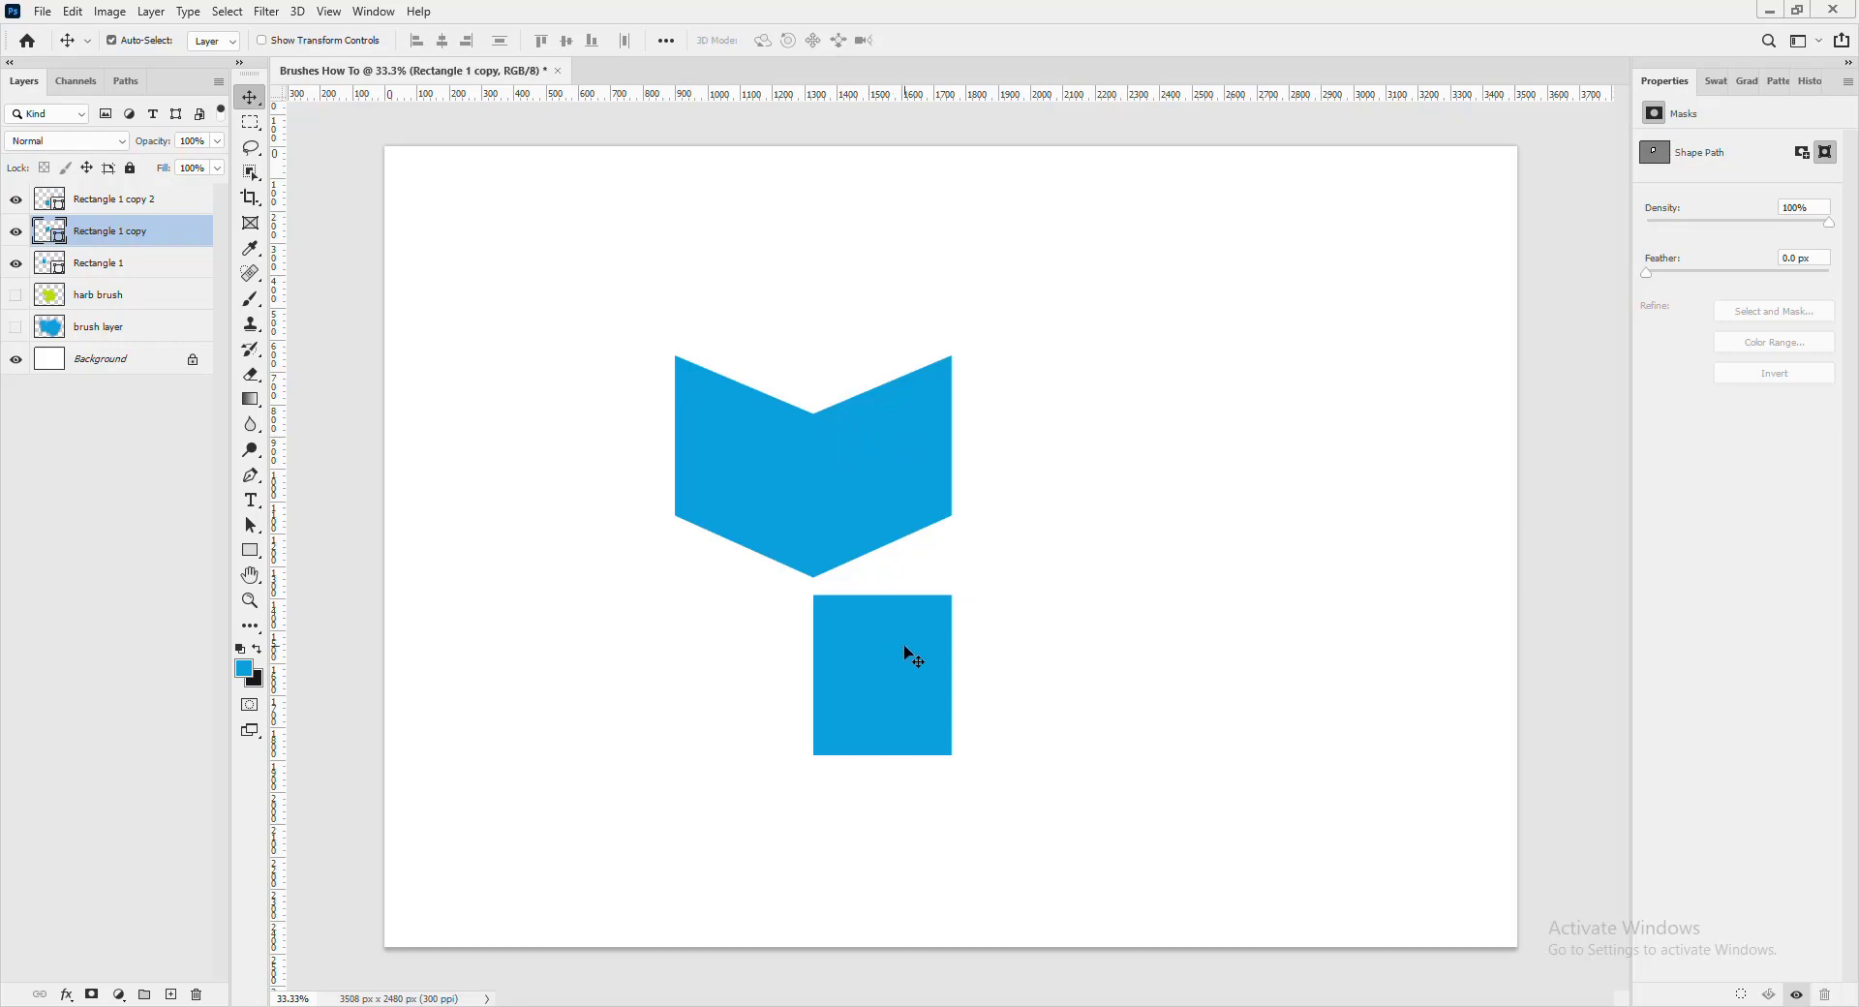
- Move Rectangle 1 copy 2 above the two side faces to about X 1192, Y 218 px and skew its lower-left corner inward
drag(905, 646, 862, 268)
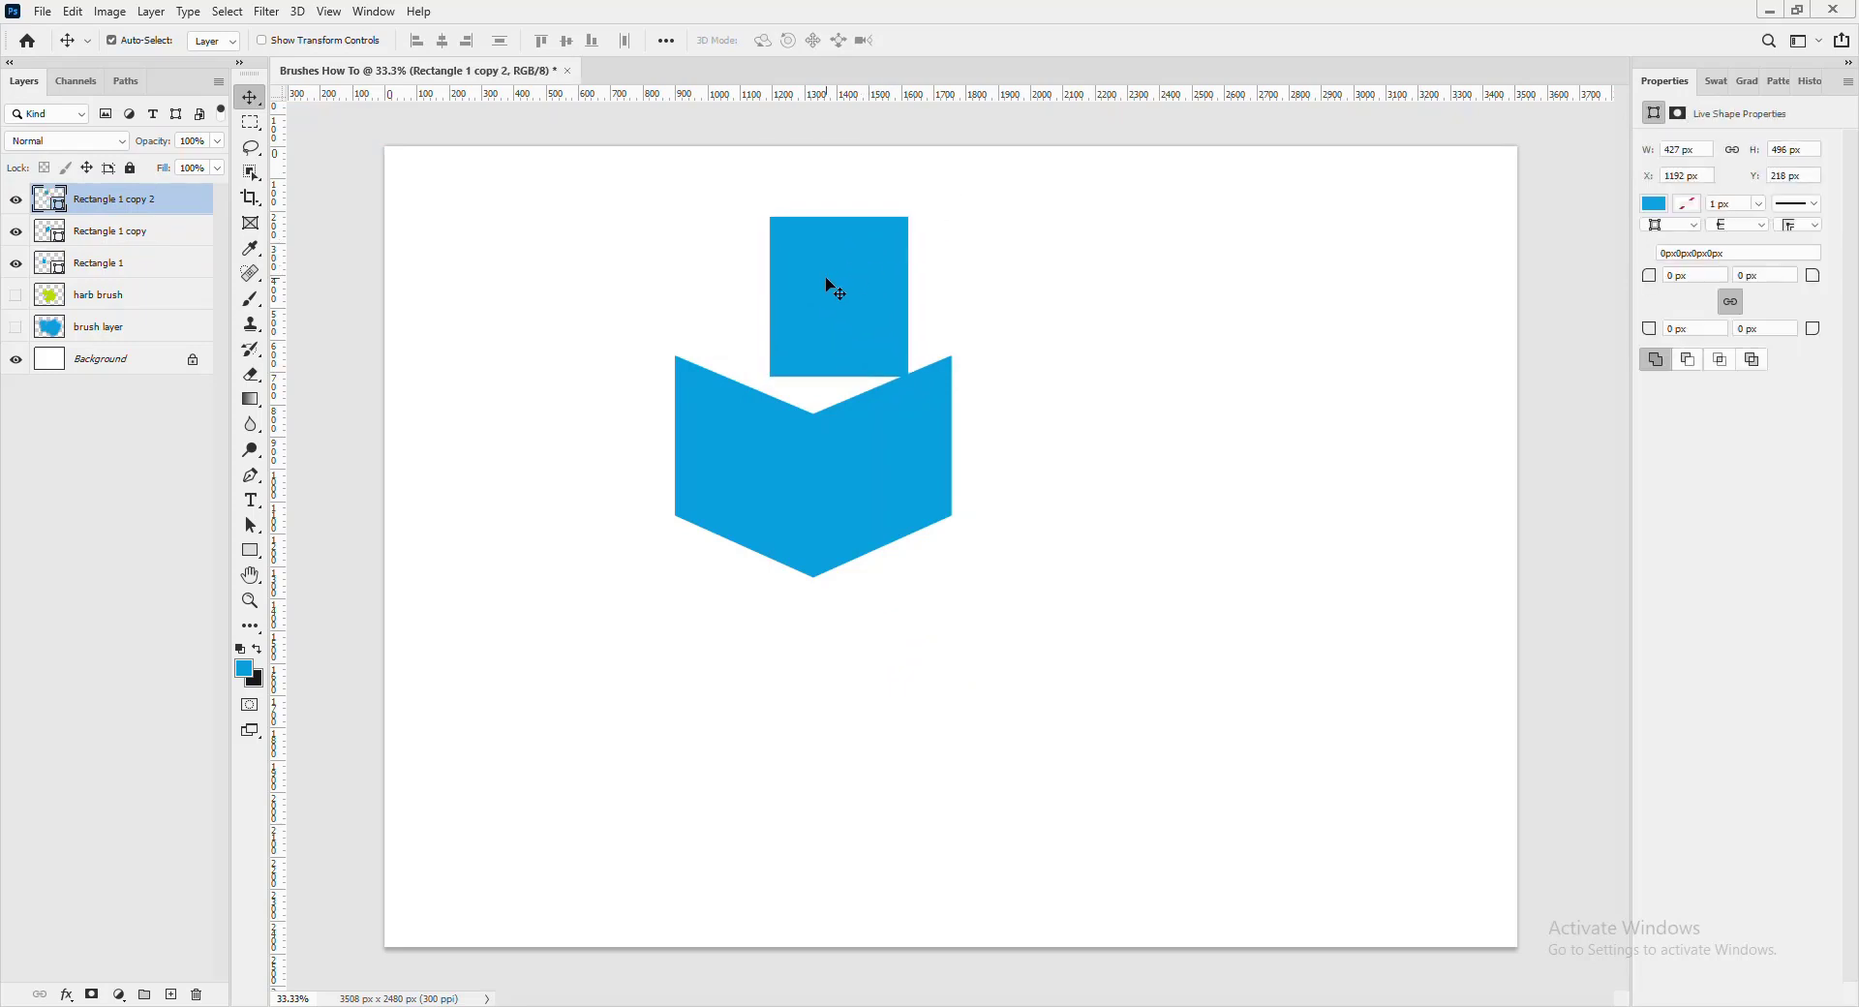
key(ctrl+t)
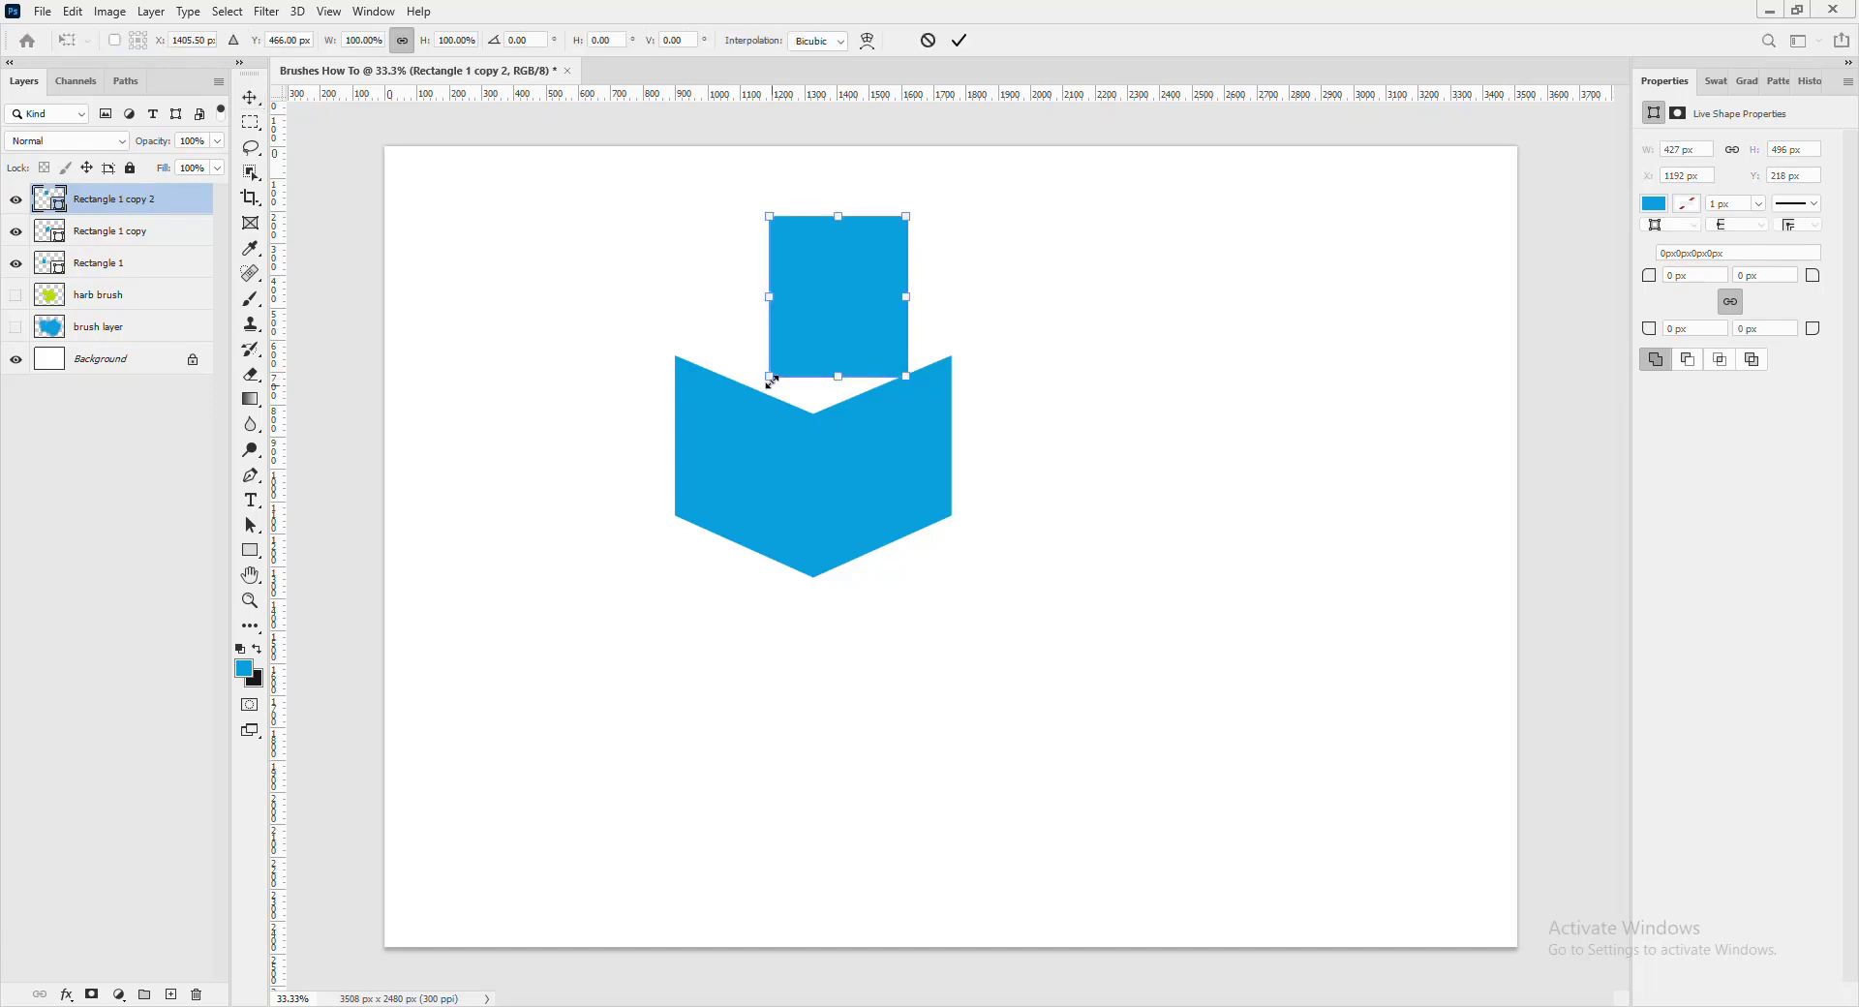
right_click(848, 295)
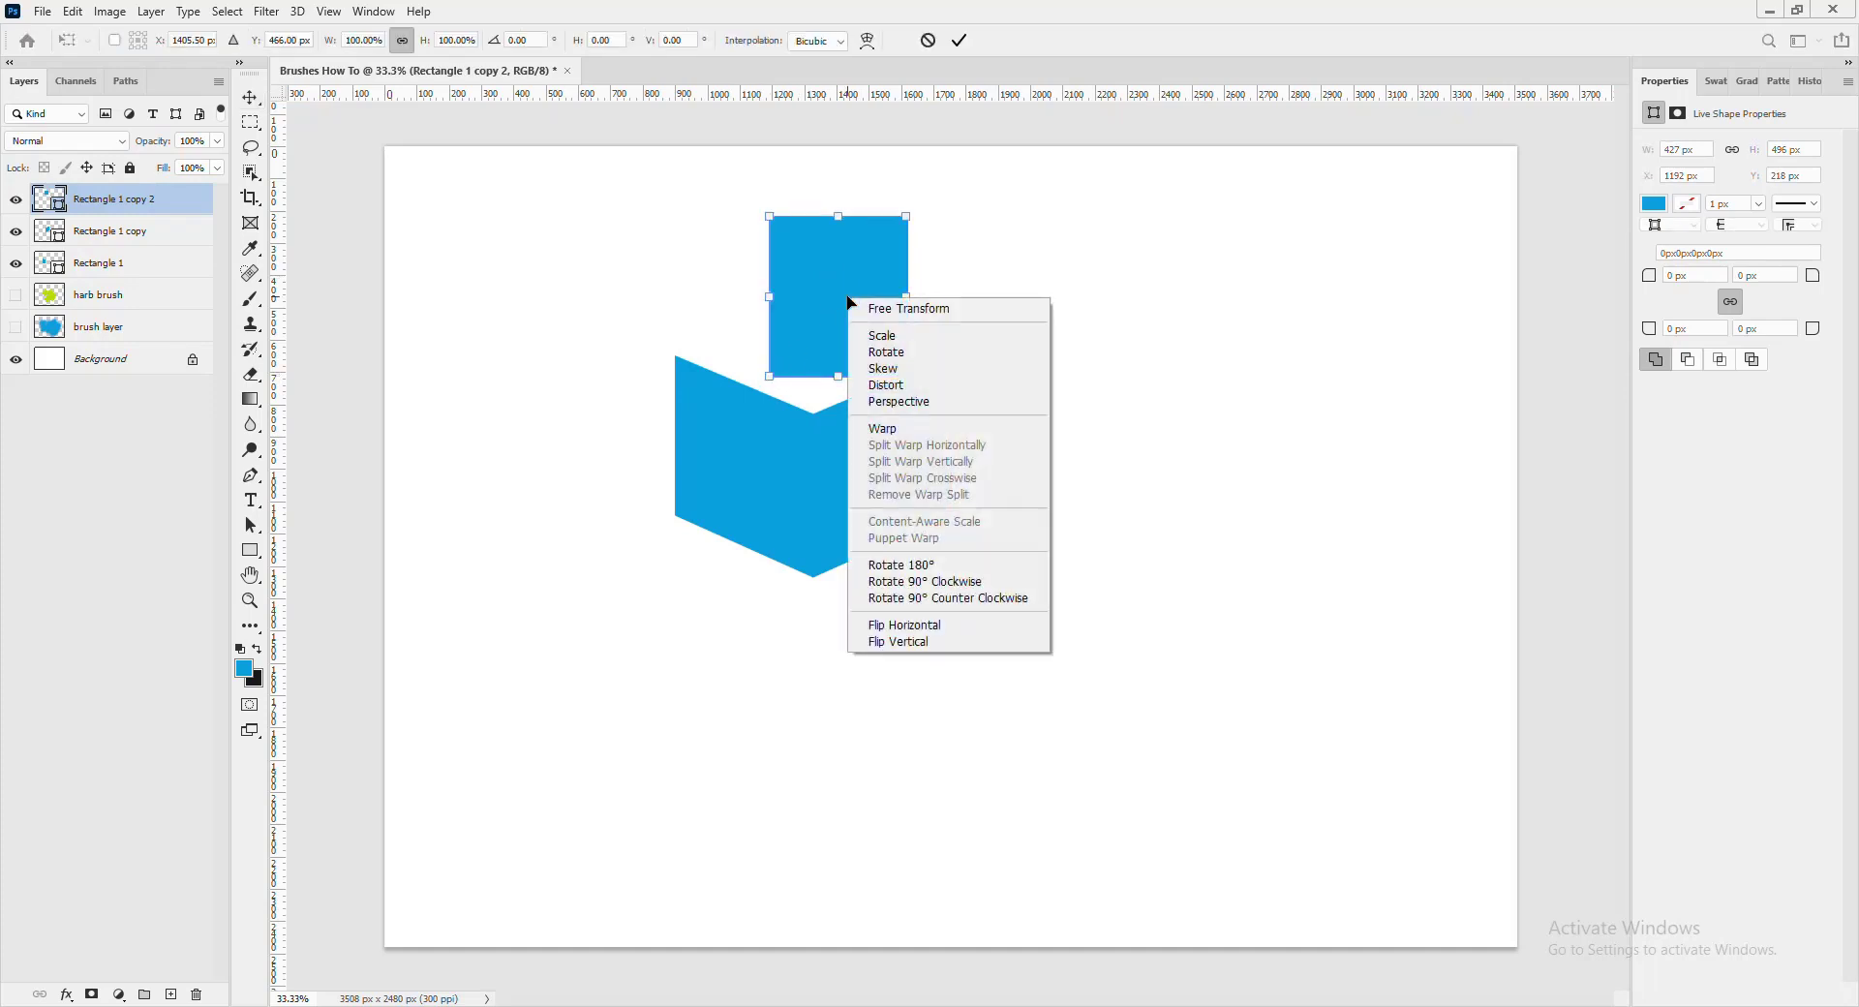
click(926, 326)
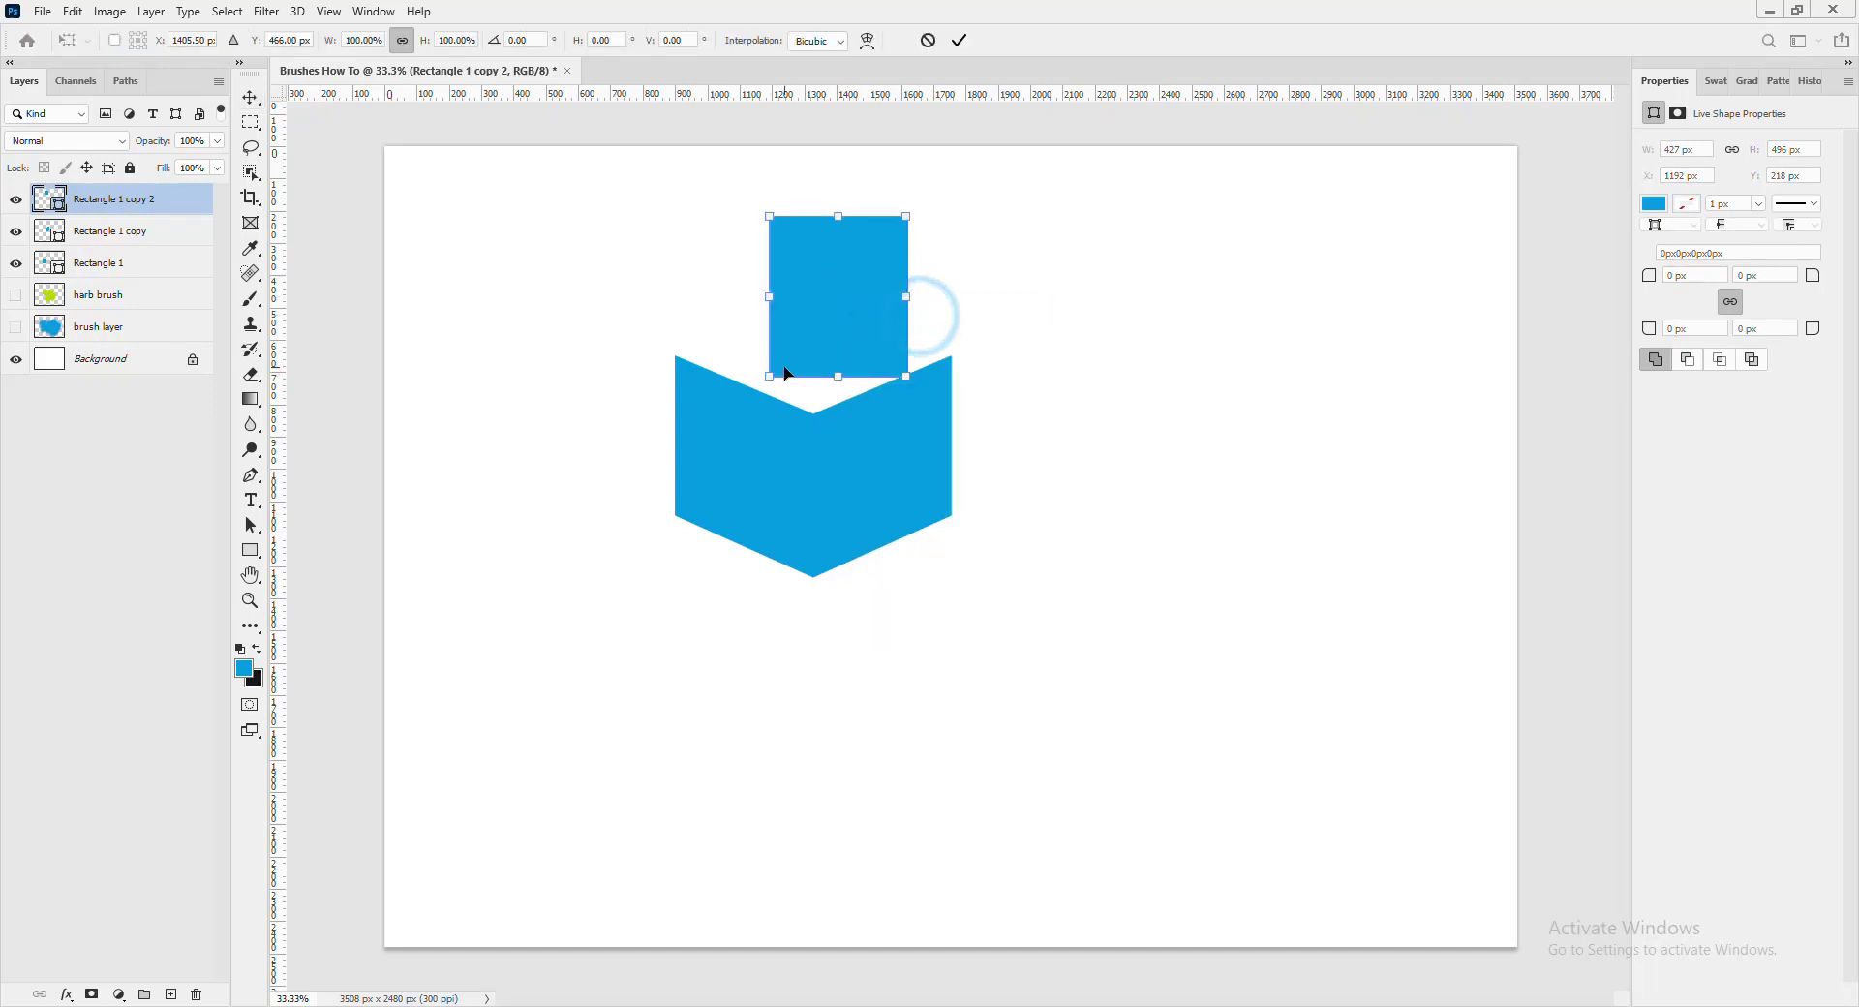
right_click(836, 320)
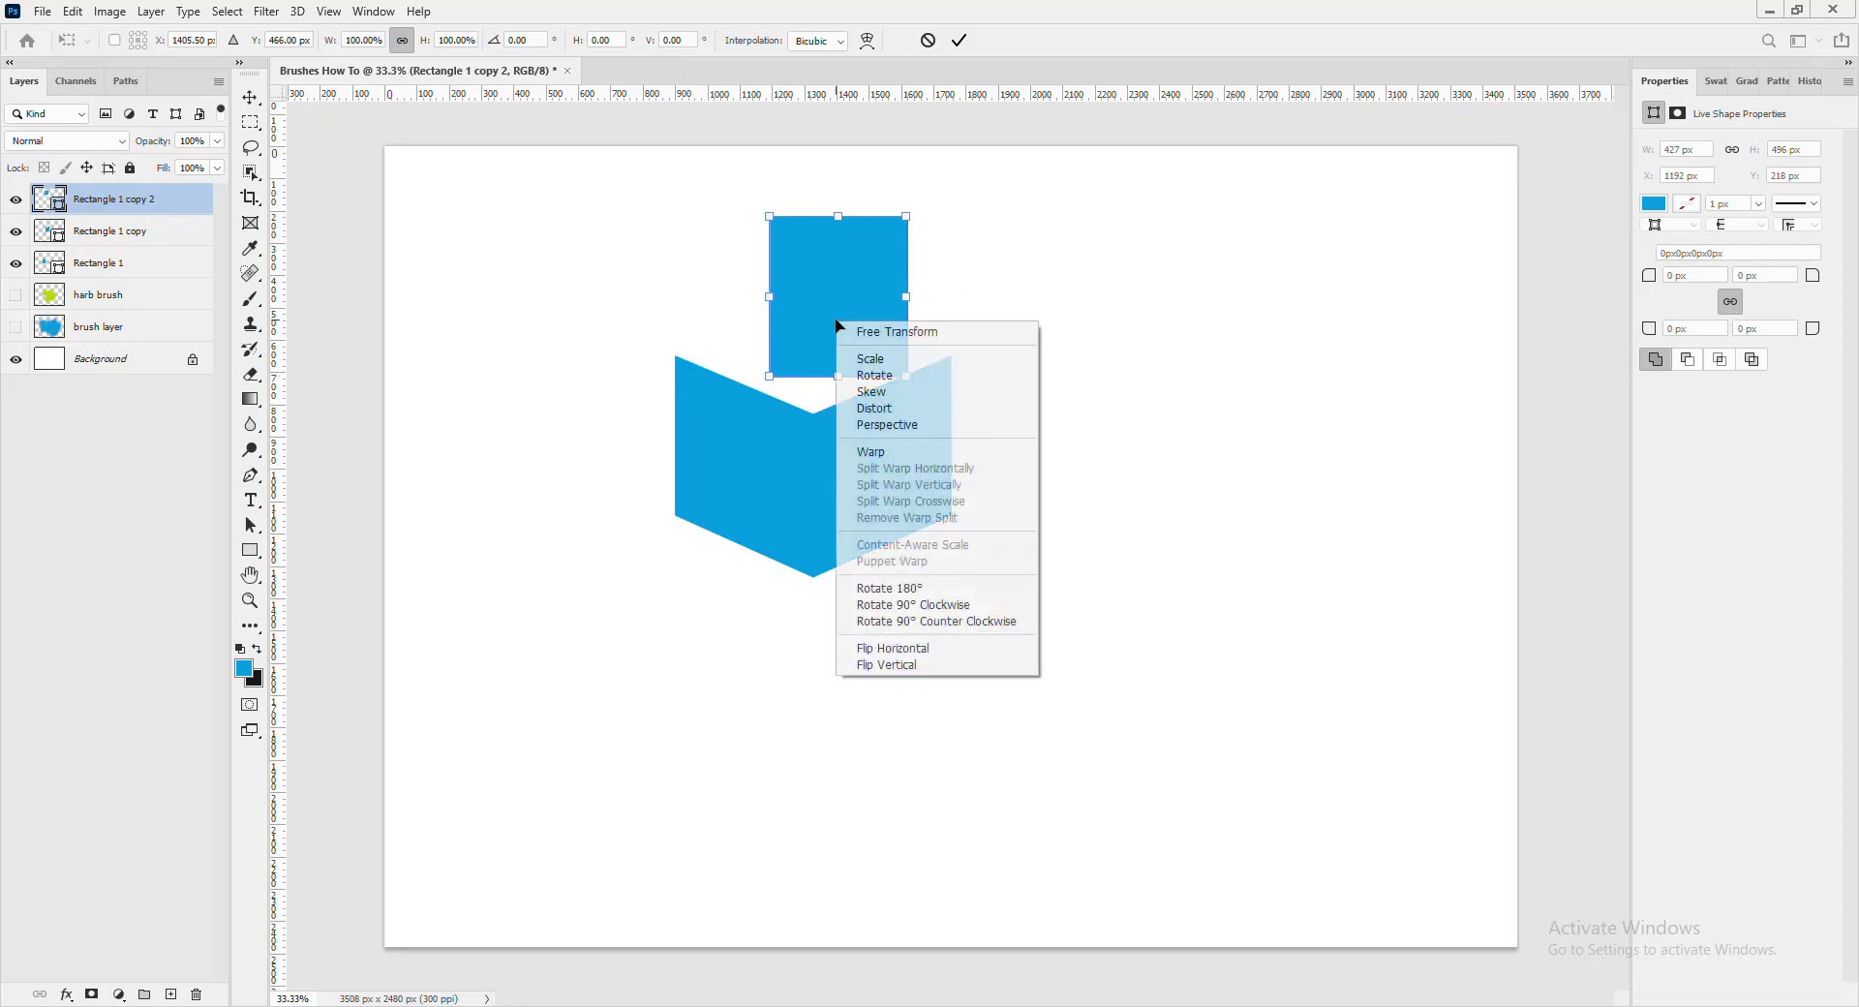
click(911, 392)
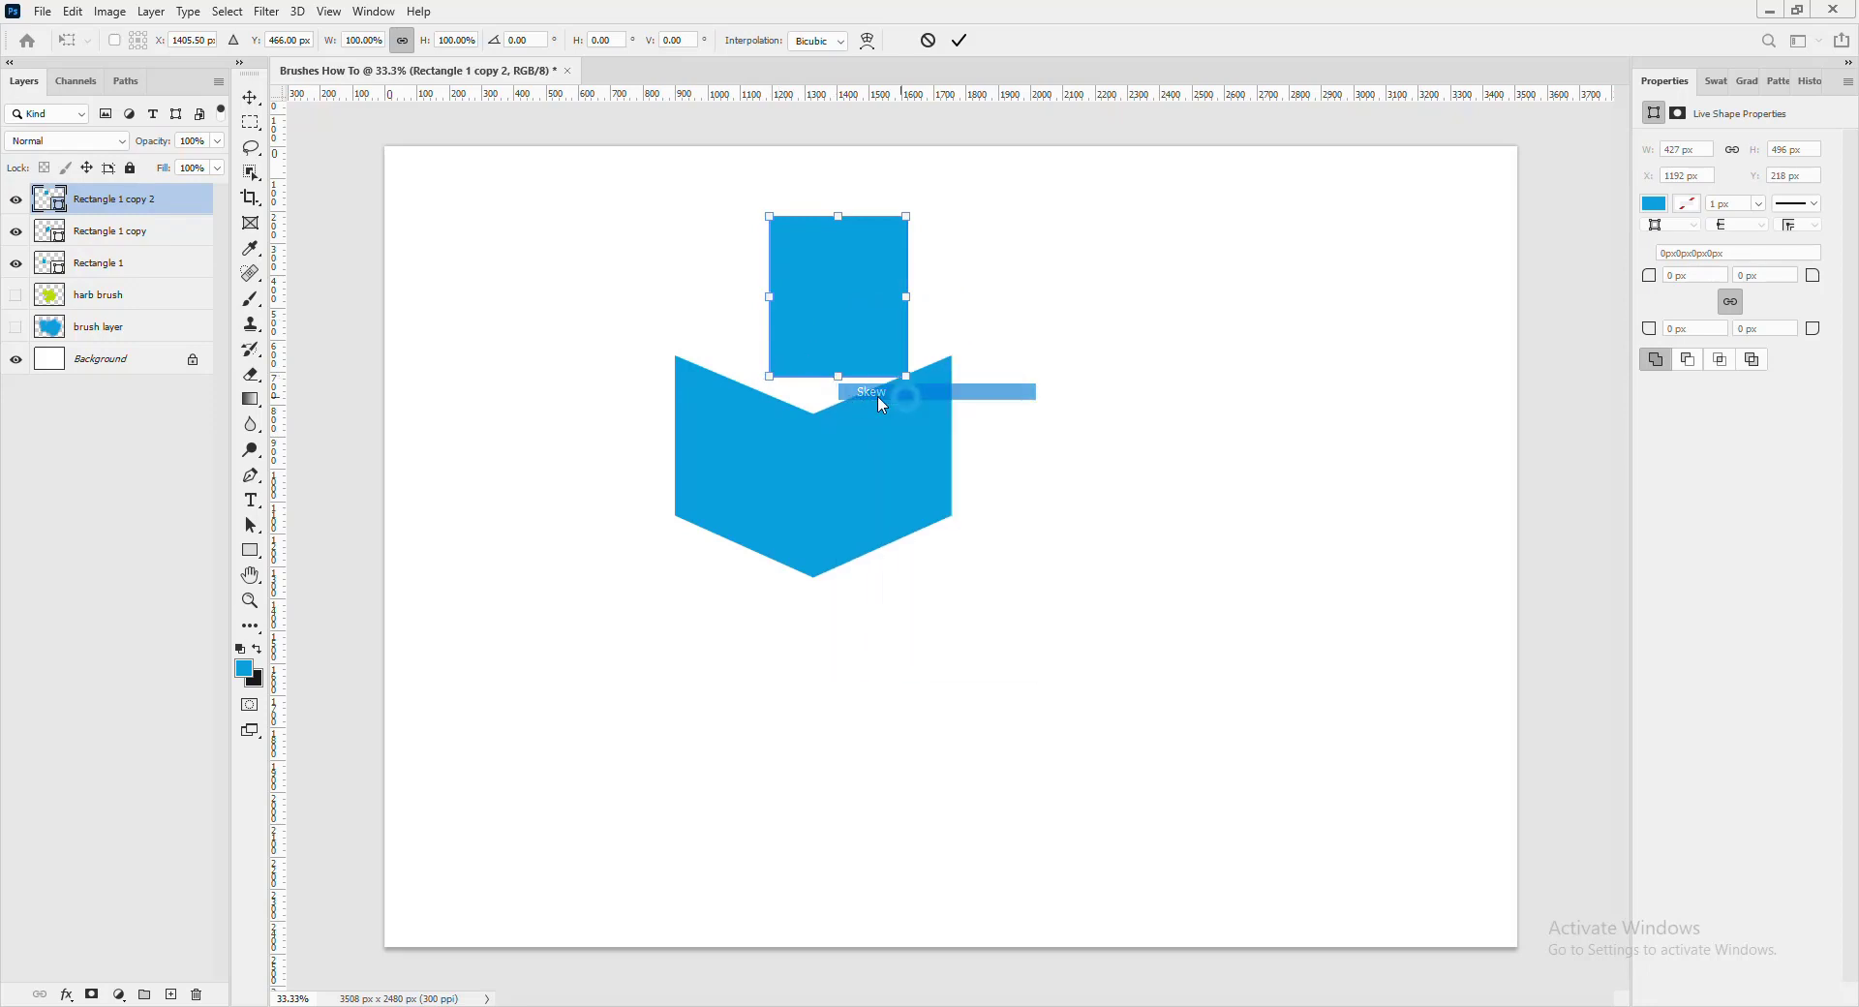
click(771, 377)
drag(790, 394, 821, 432)
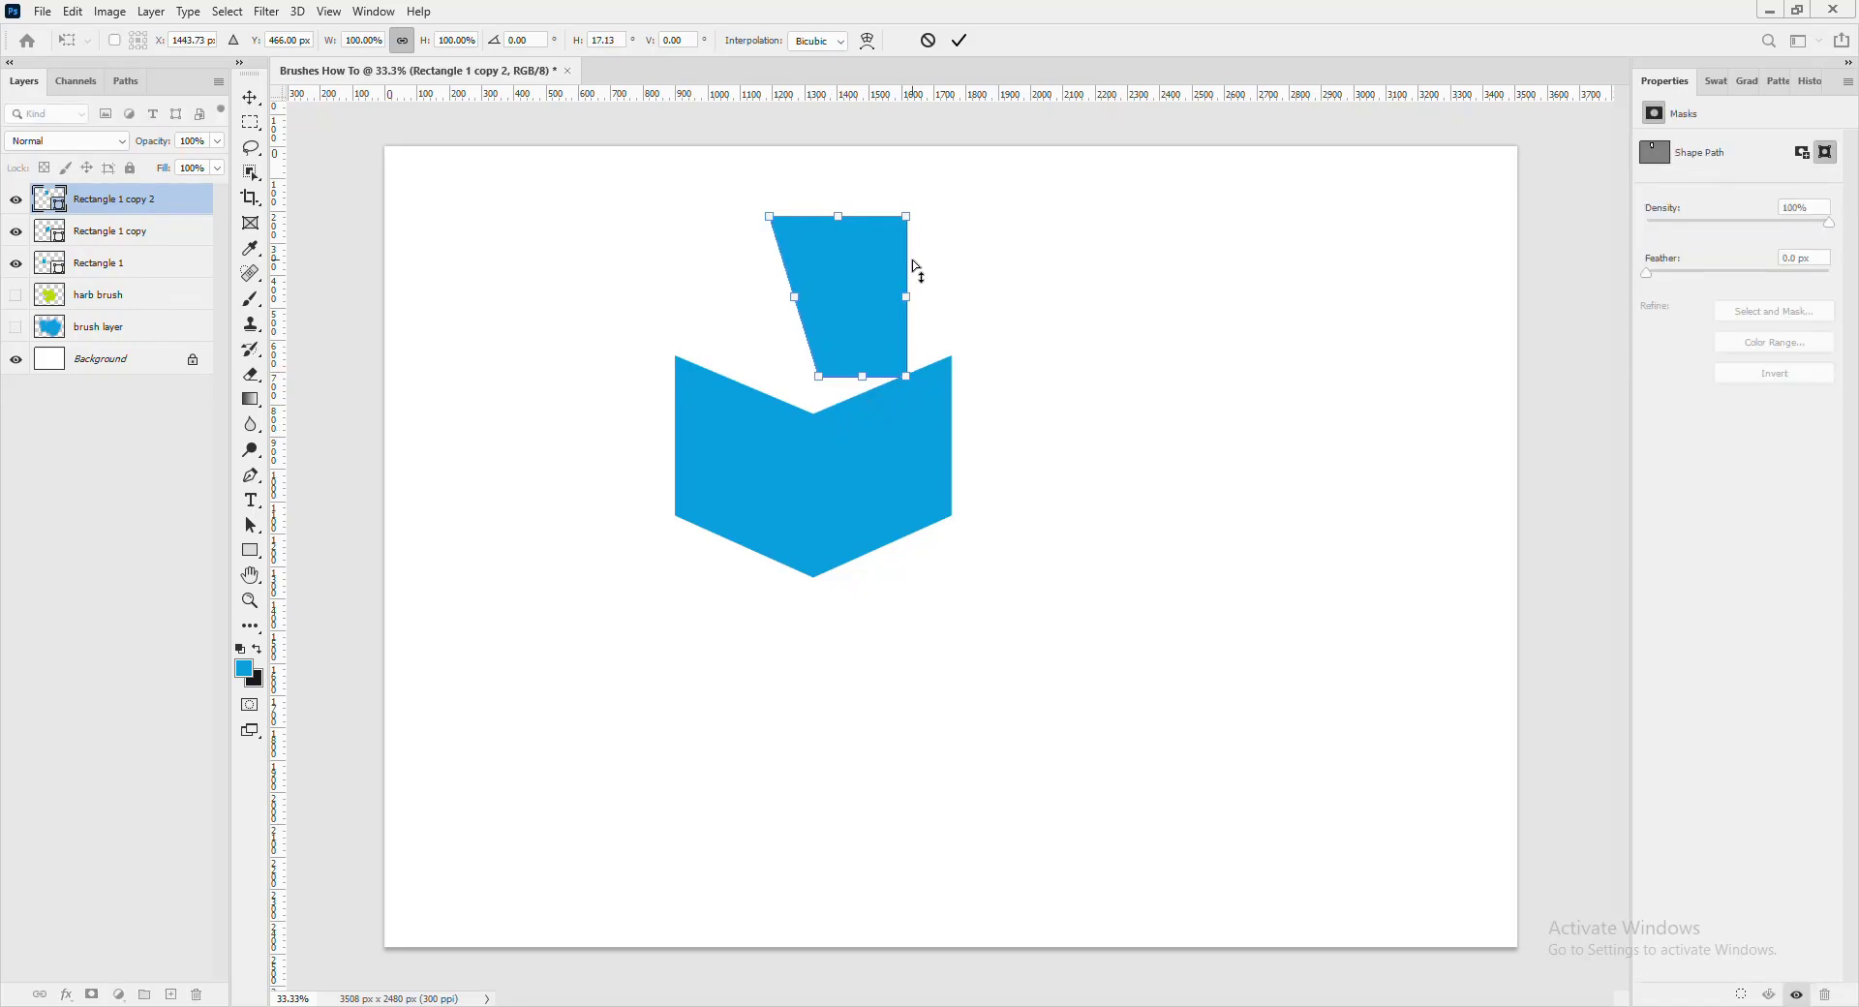
- Reposition the corners of Rectangle 1 copy 2 to form a rough cube top that meets the right face's outer upper corner
drag(772, 219, 717, 303)
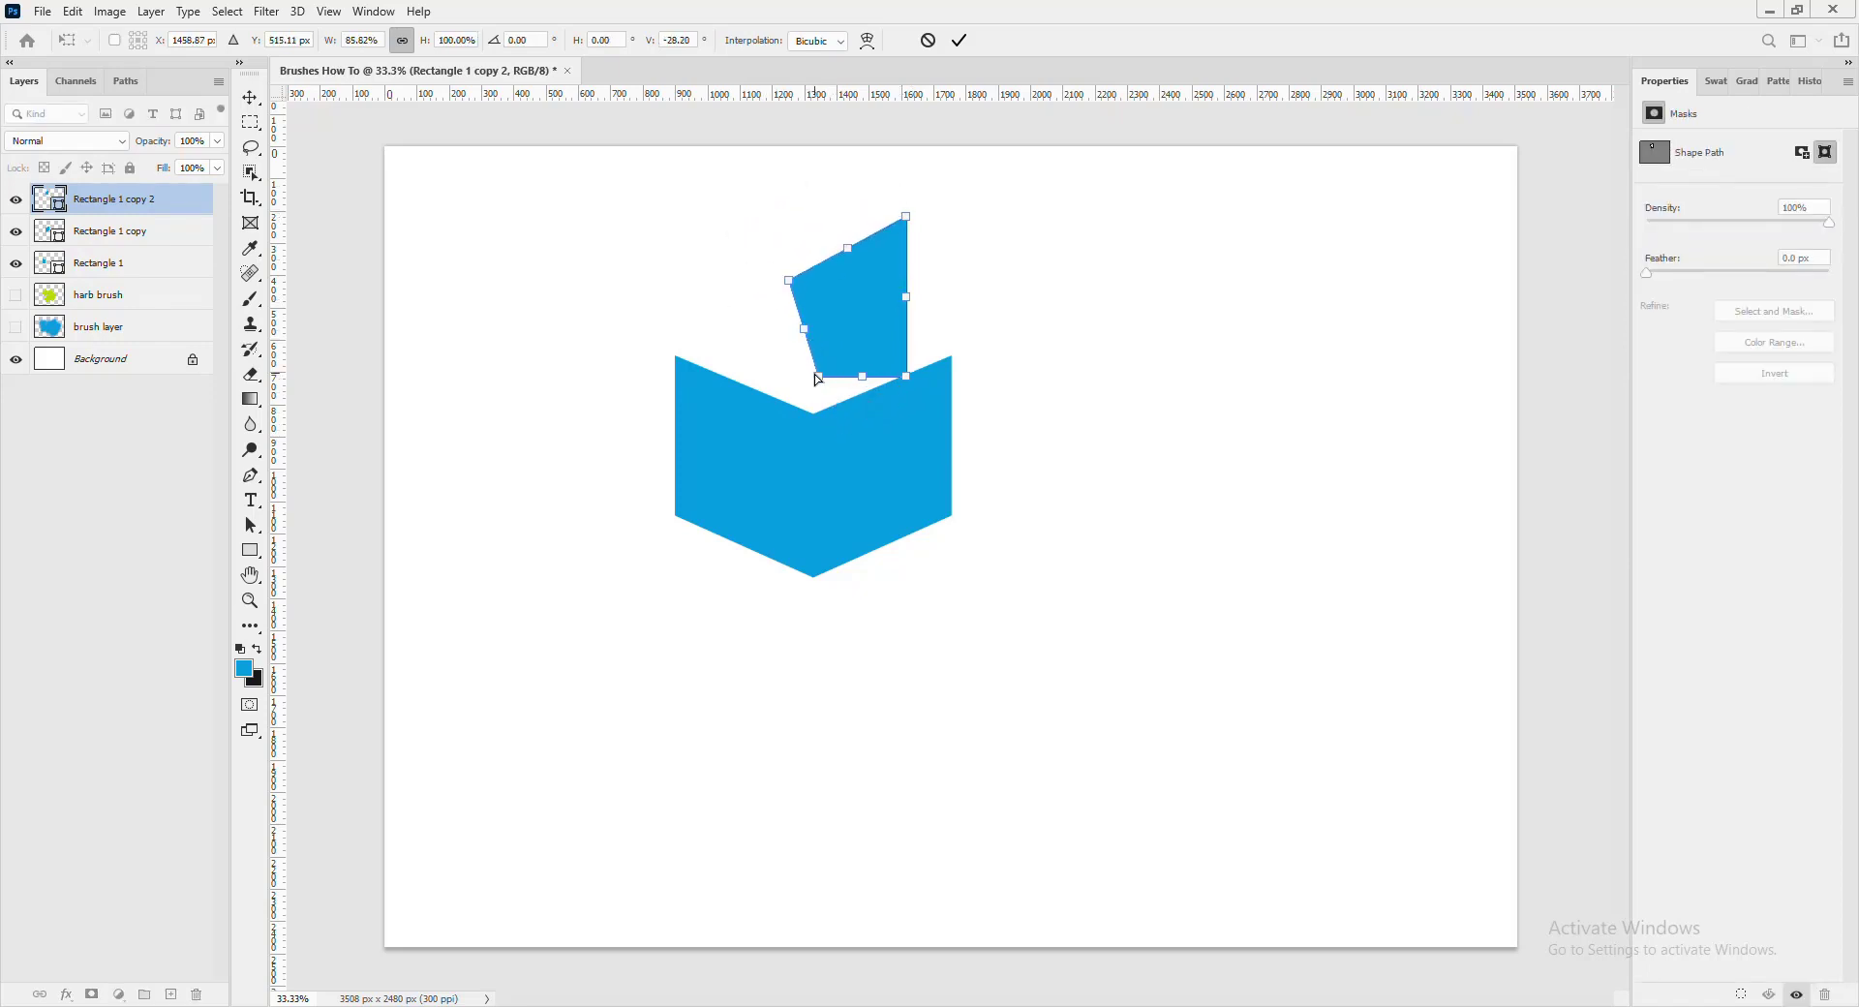
drag(822, 381, 950, 357)
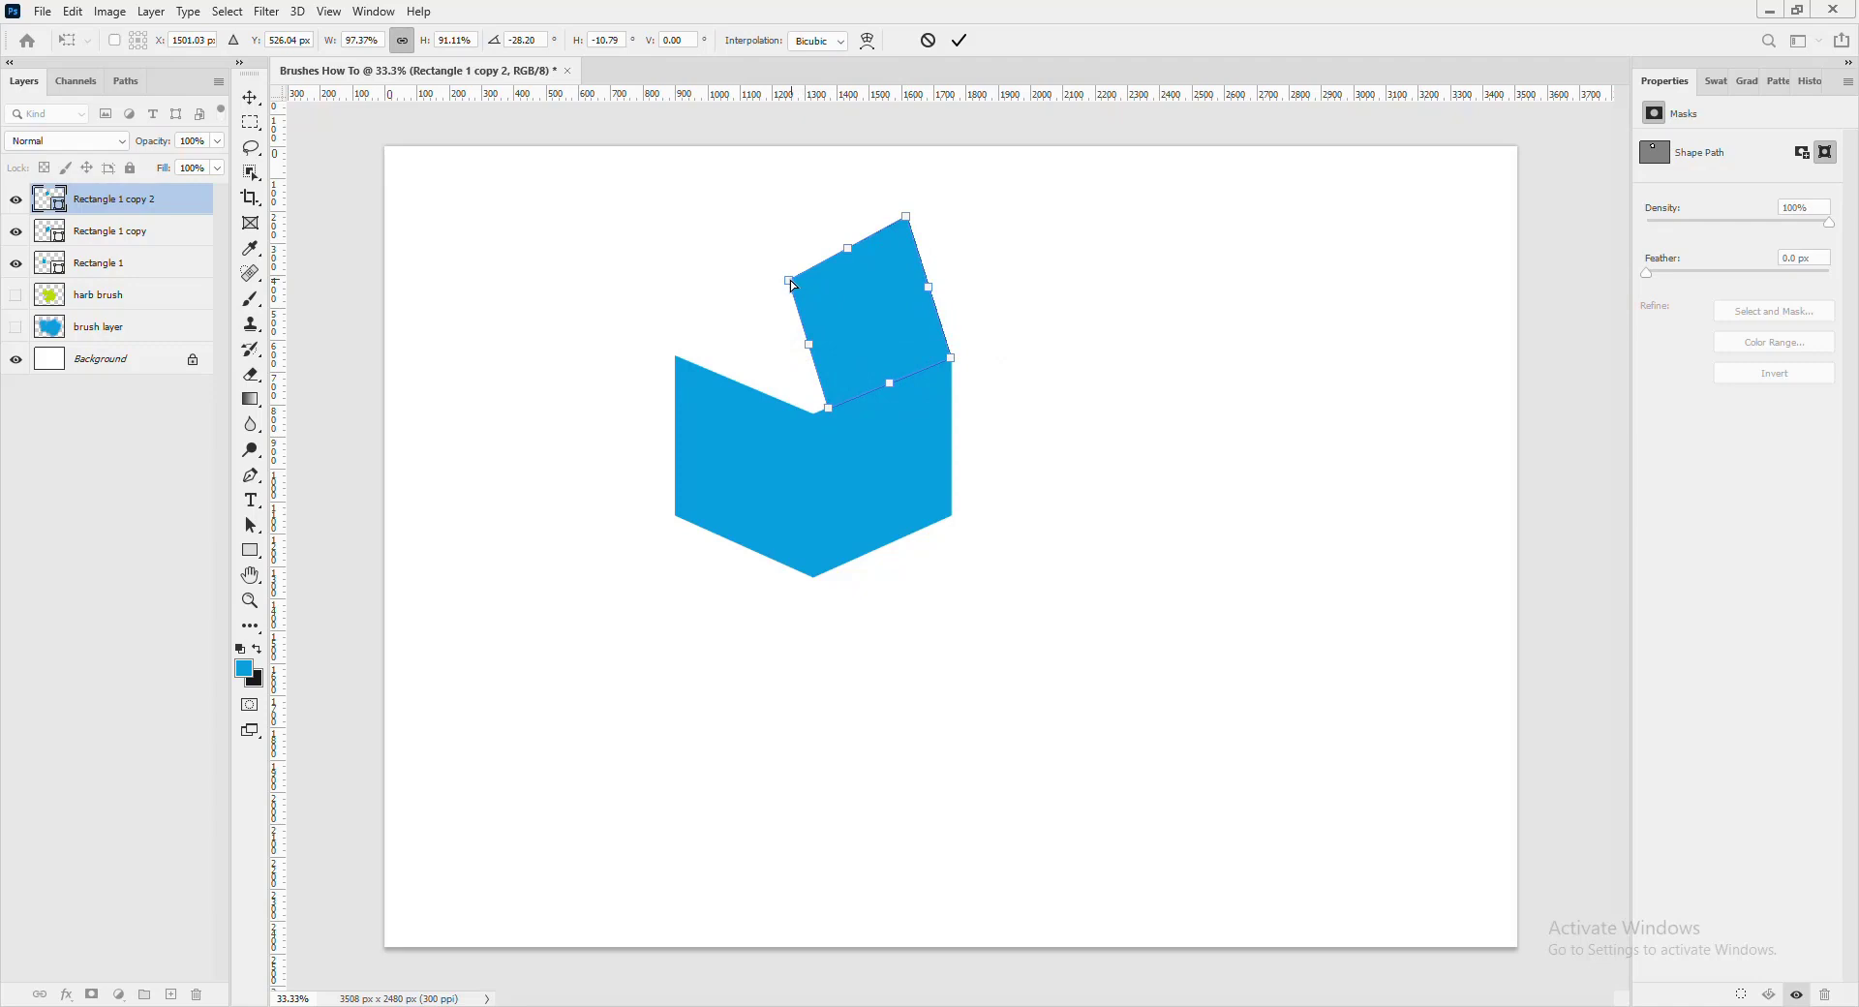
drag(788, 287, 677, 339)
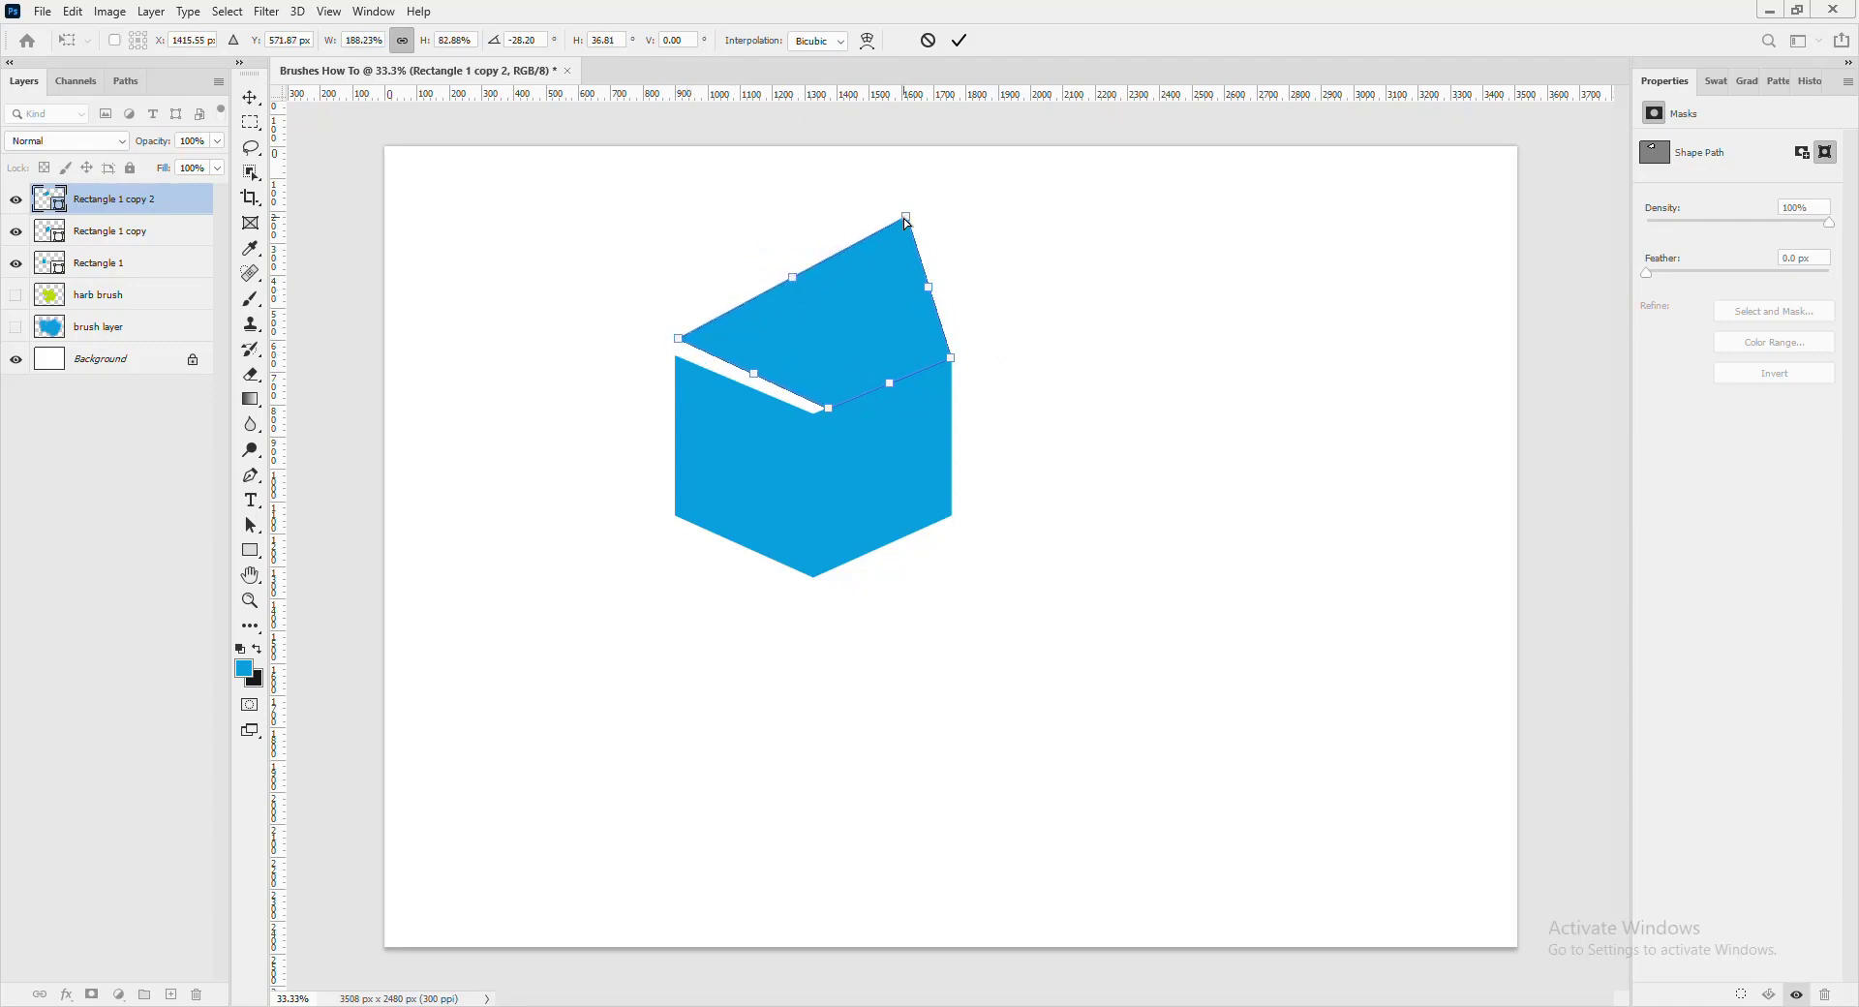
drag(907, 223, 785, 286)
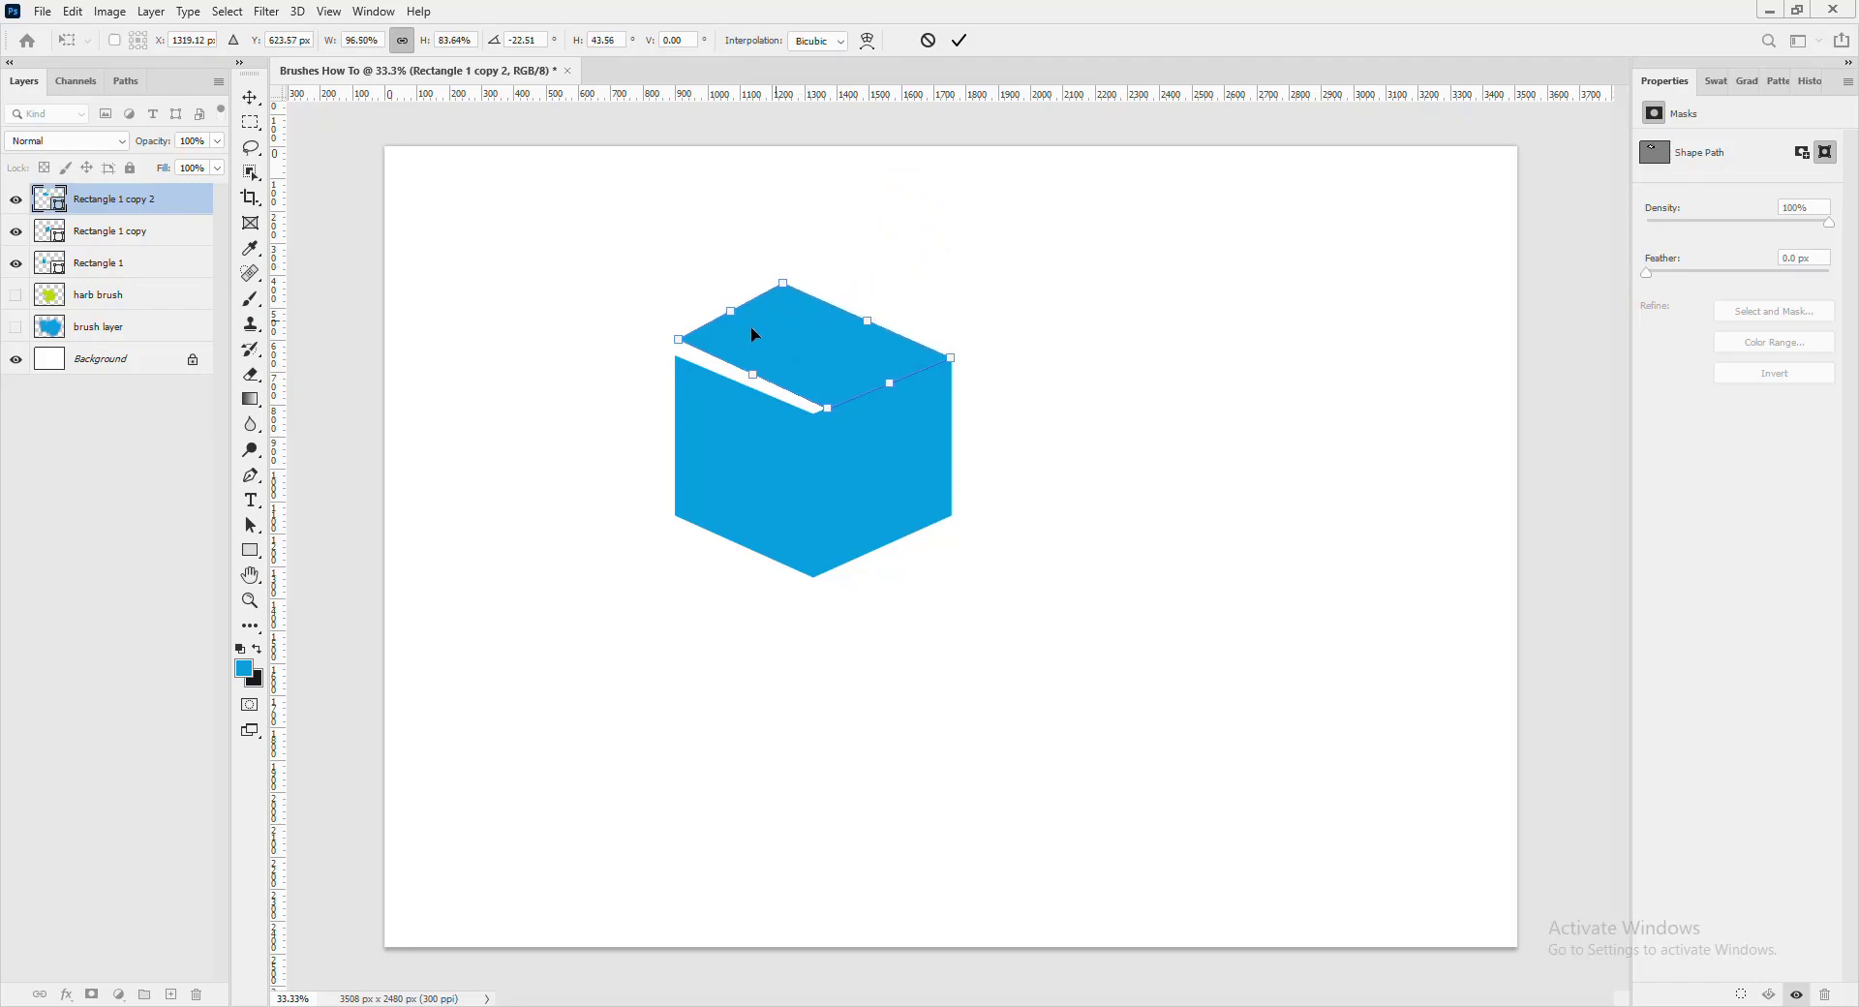
- Move the front and left corners of Rectangle 1 copy 2 onto the side faces' upper corners and shift its back corner
drag(678, 341, 683, 365)
drag(829, 412, 814, 417)
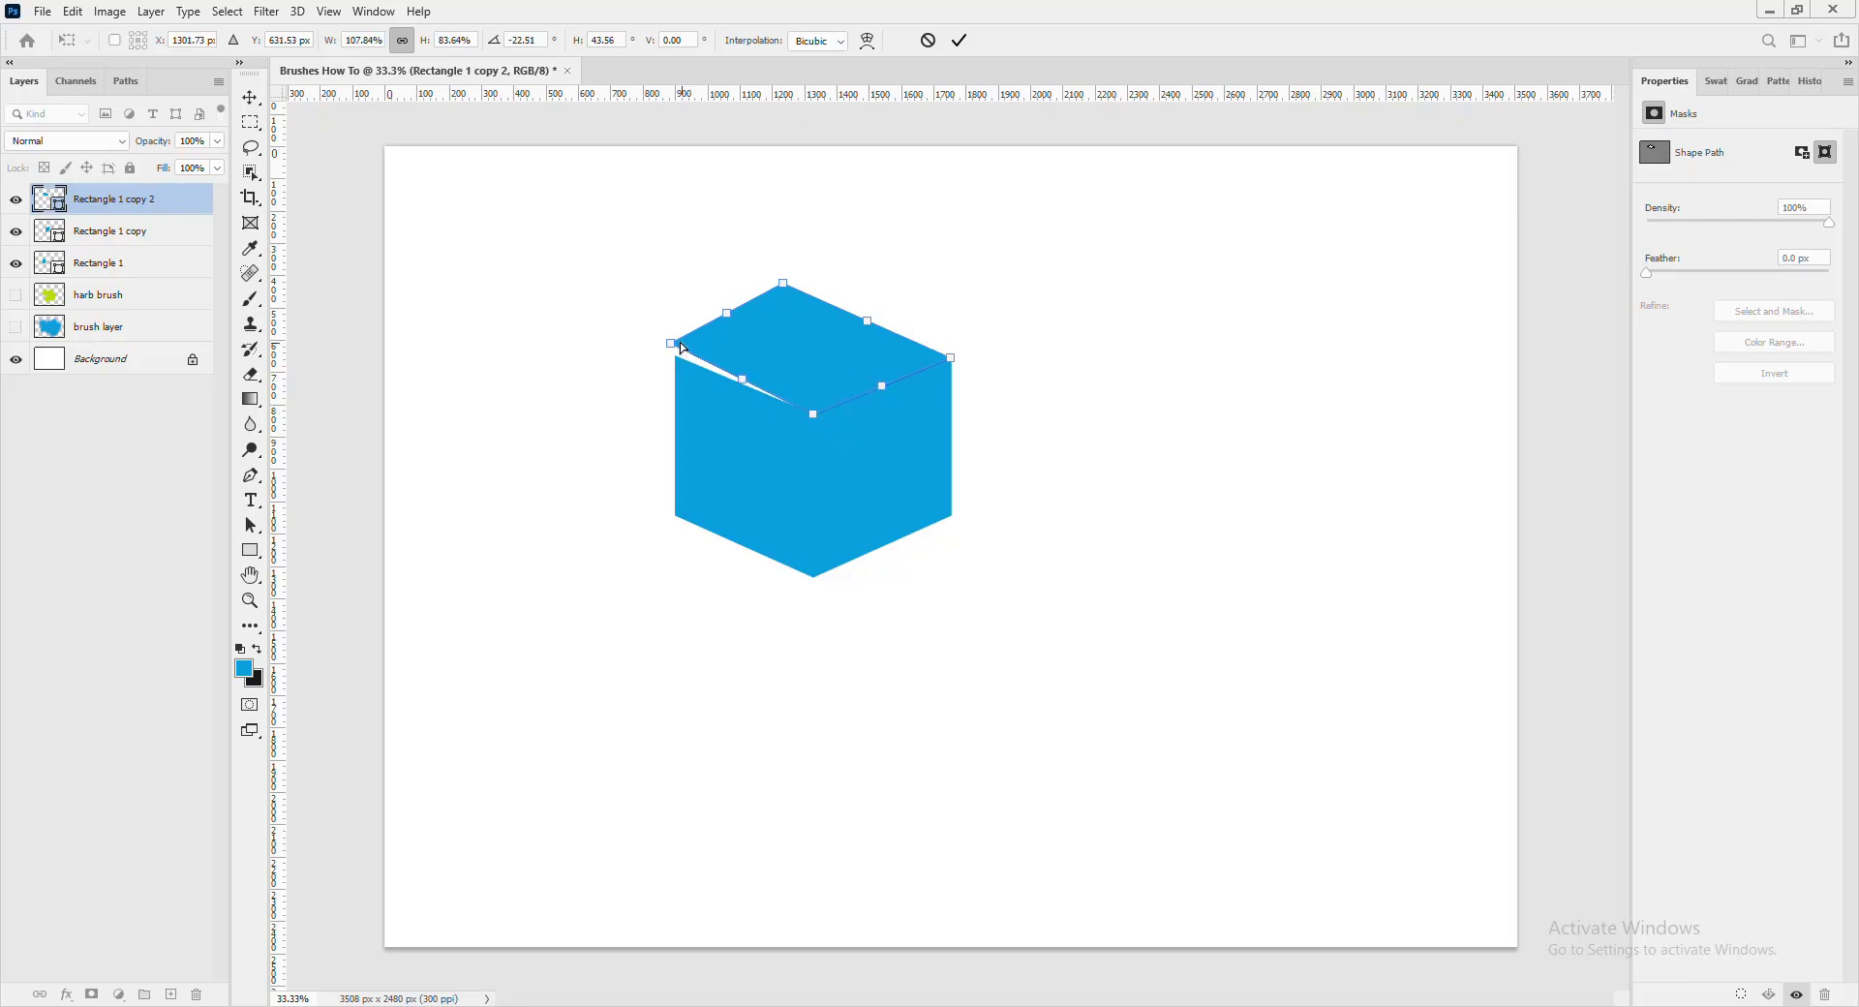
drag(789, 288, 796, 317)
drag(670, 344, 672, 360)
drag(799, 290, 778, 303)
drag(685, 354, 676, 368)
- Refine the top face by snapping its left corner to the left face's outer corner and centring its back corner above the front edge
key(ctrl+plus)
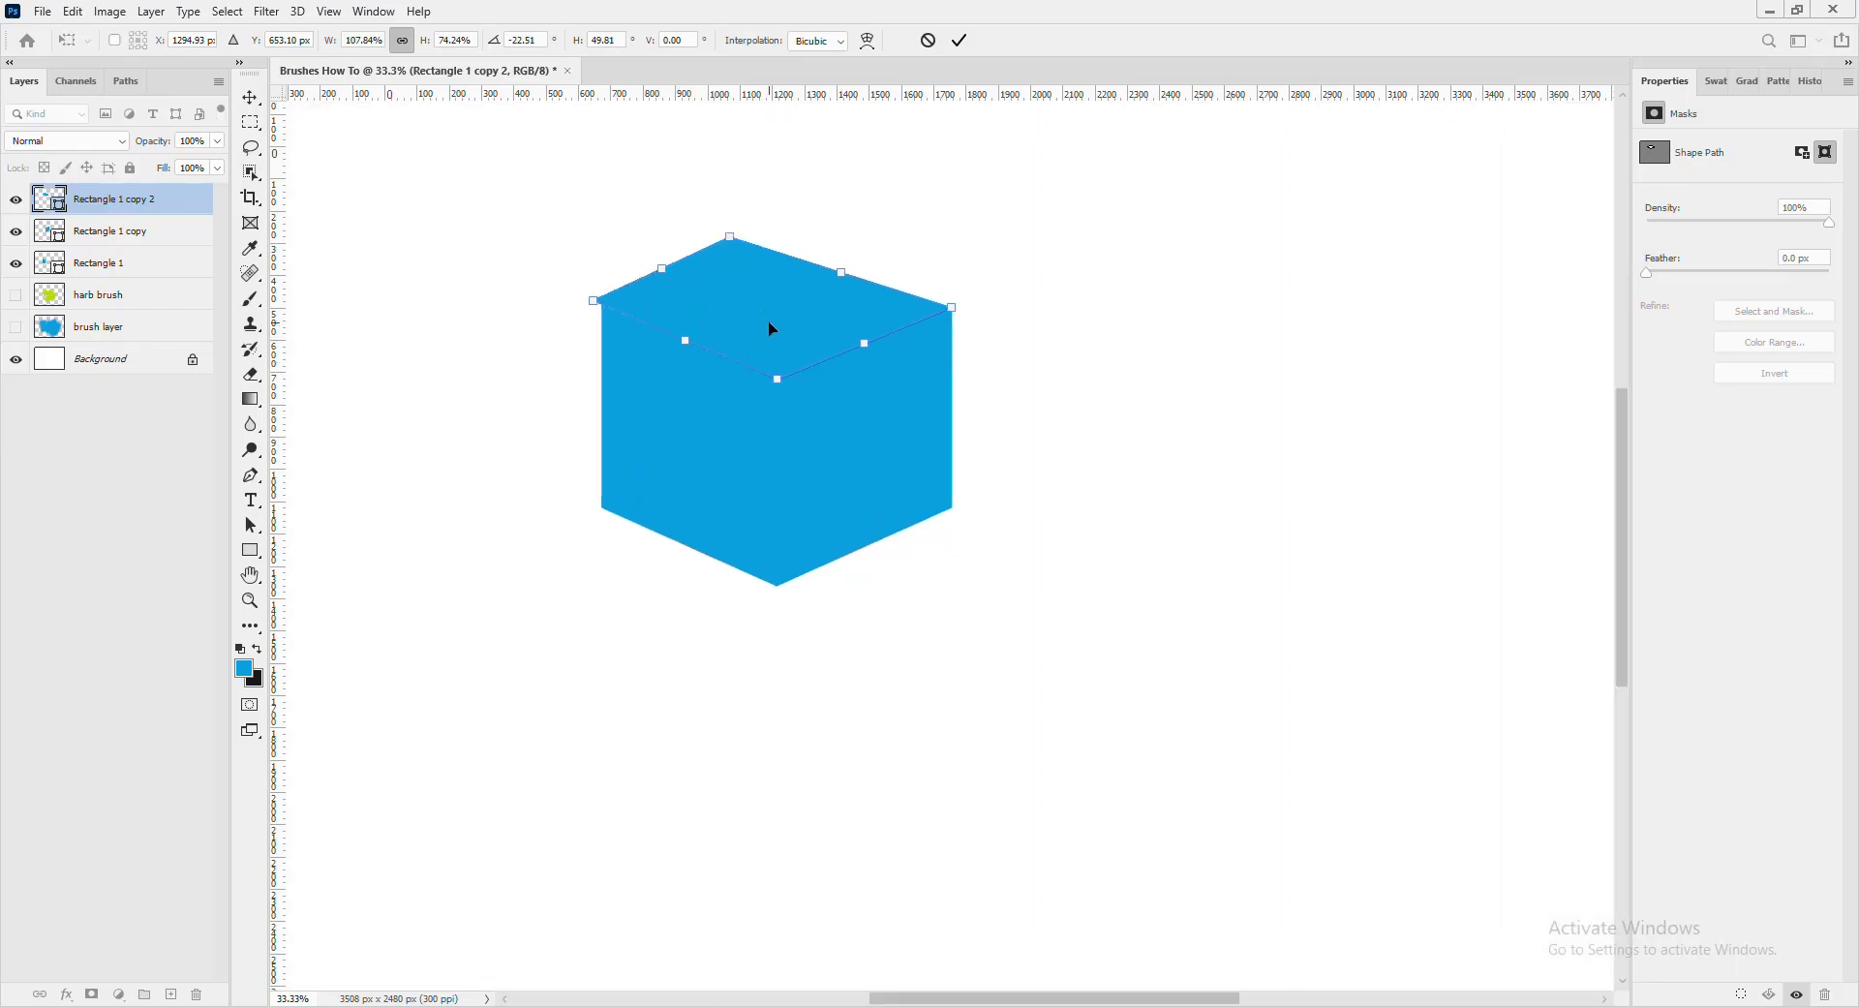
scroll(773, 332, up, 3)
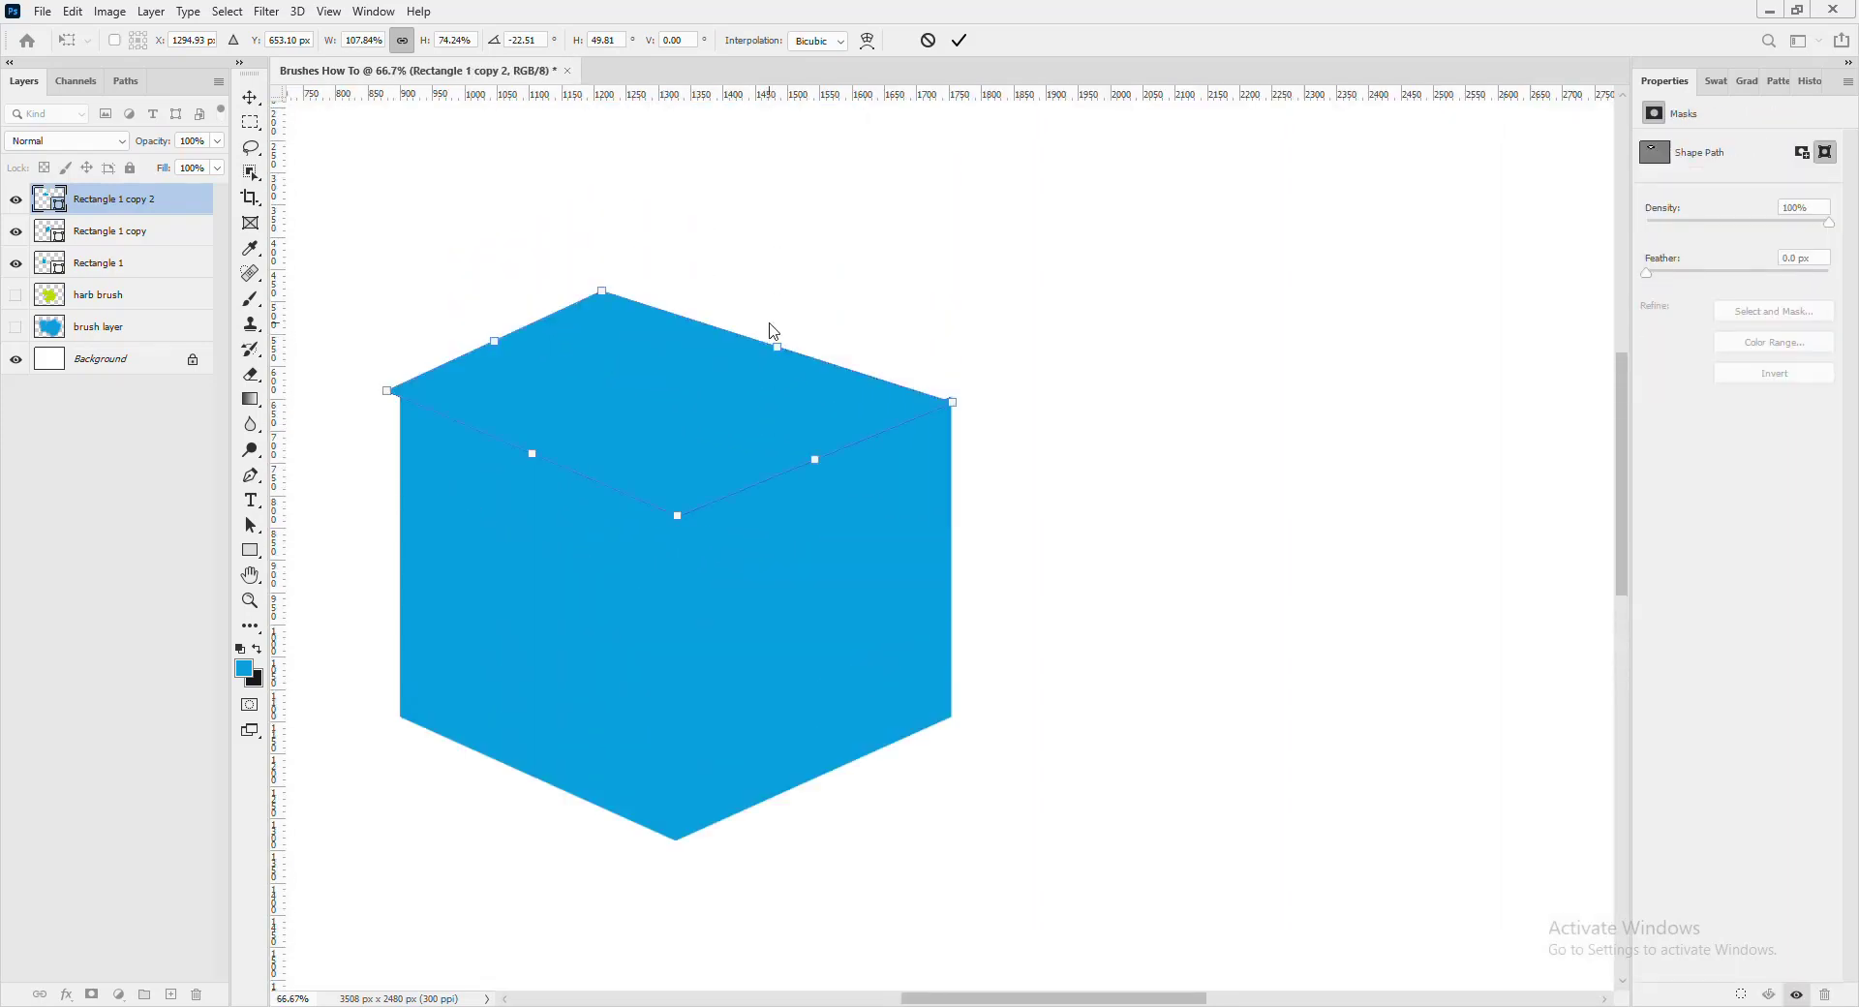
drag(603, 290, 648, 305)
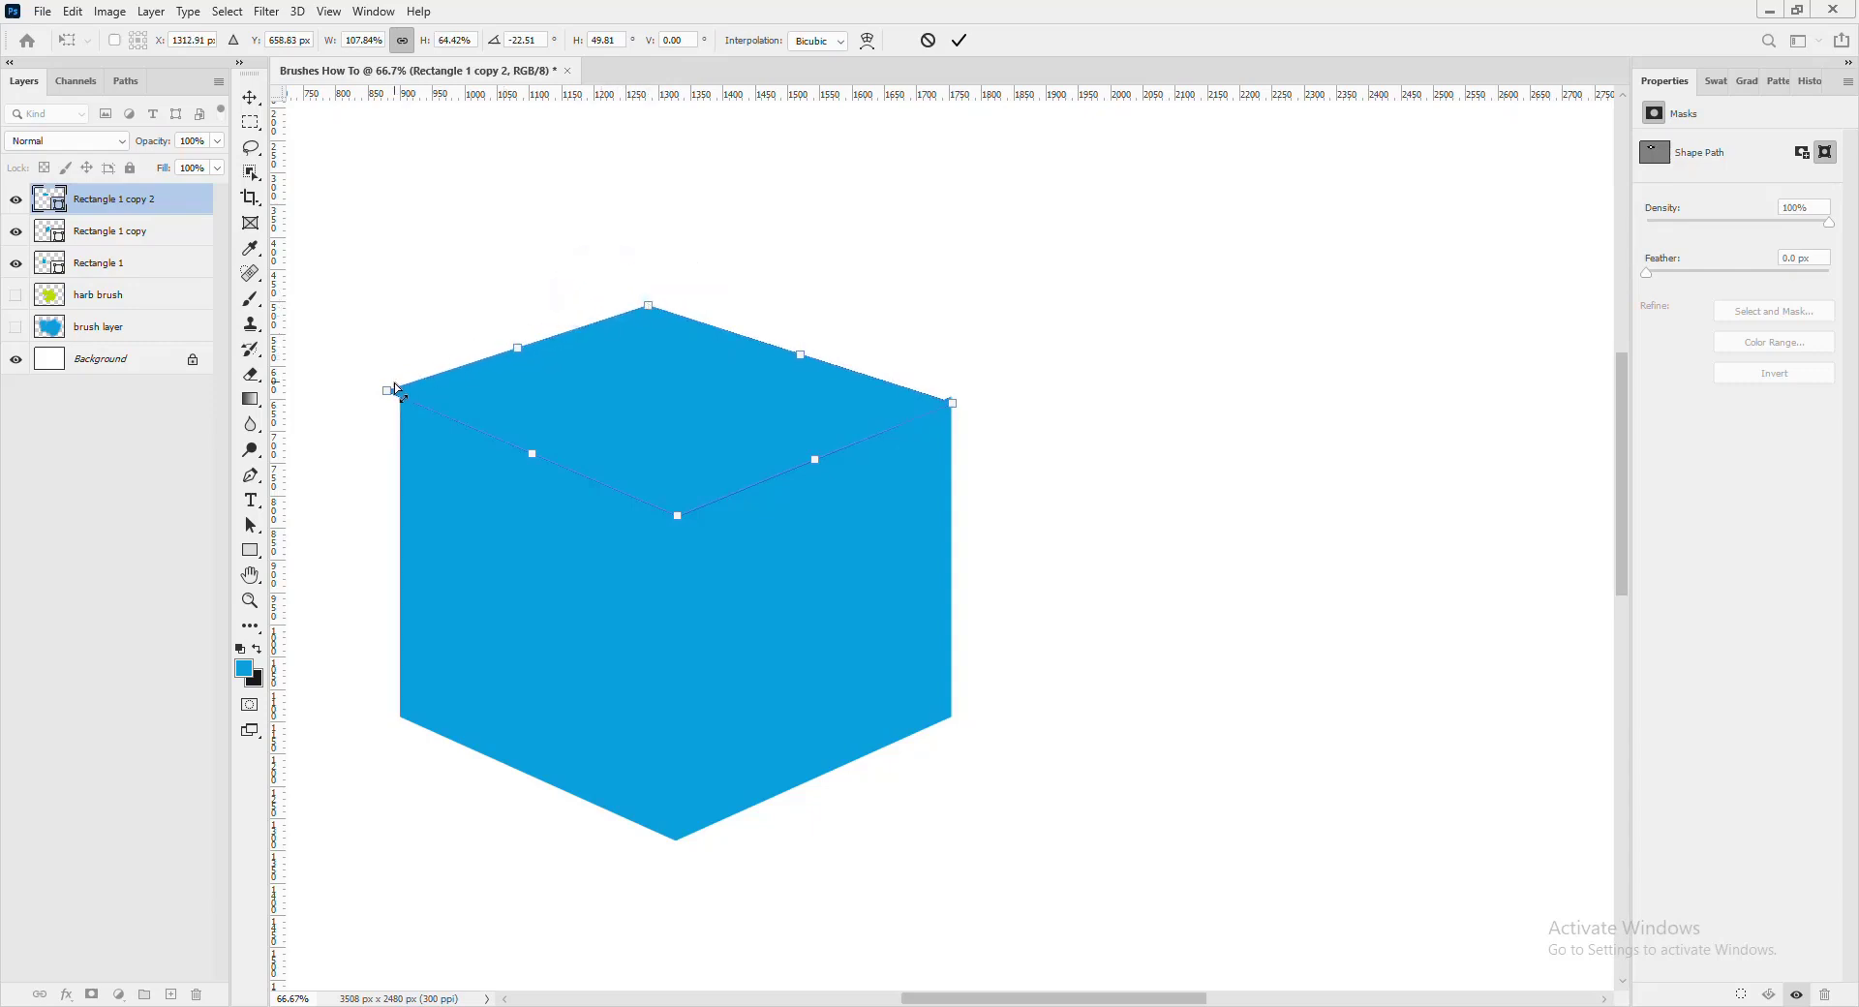
mouse_move(393, 395)
mouse_down()
mouse_move(441, 418)
mouse_move(403, 397)
mouse_up()
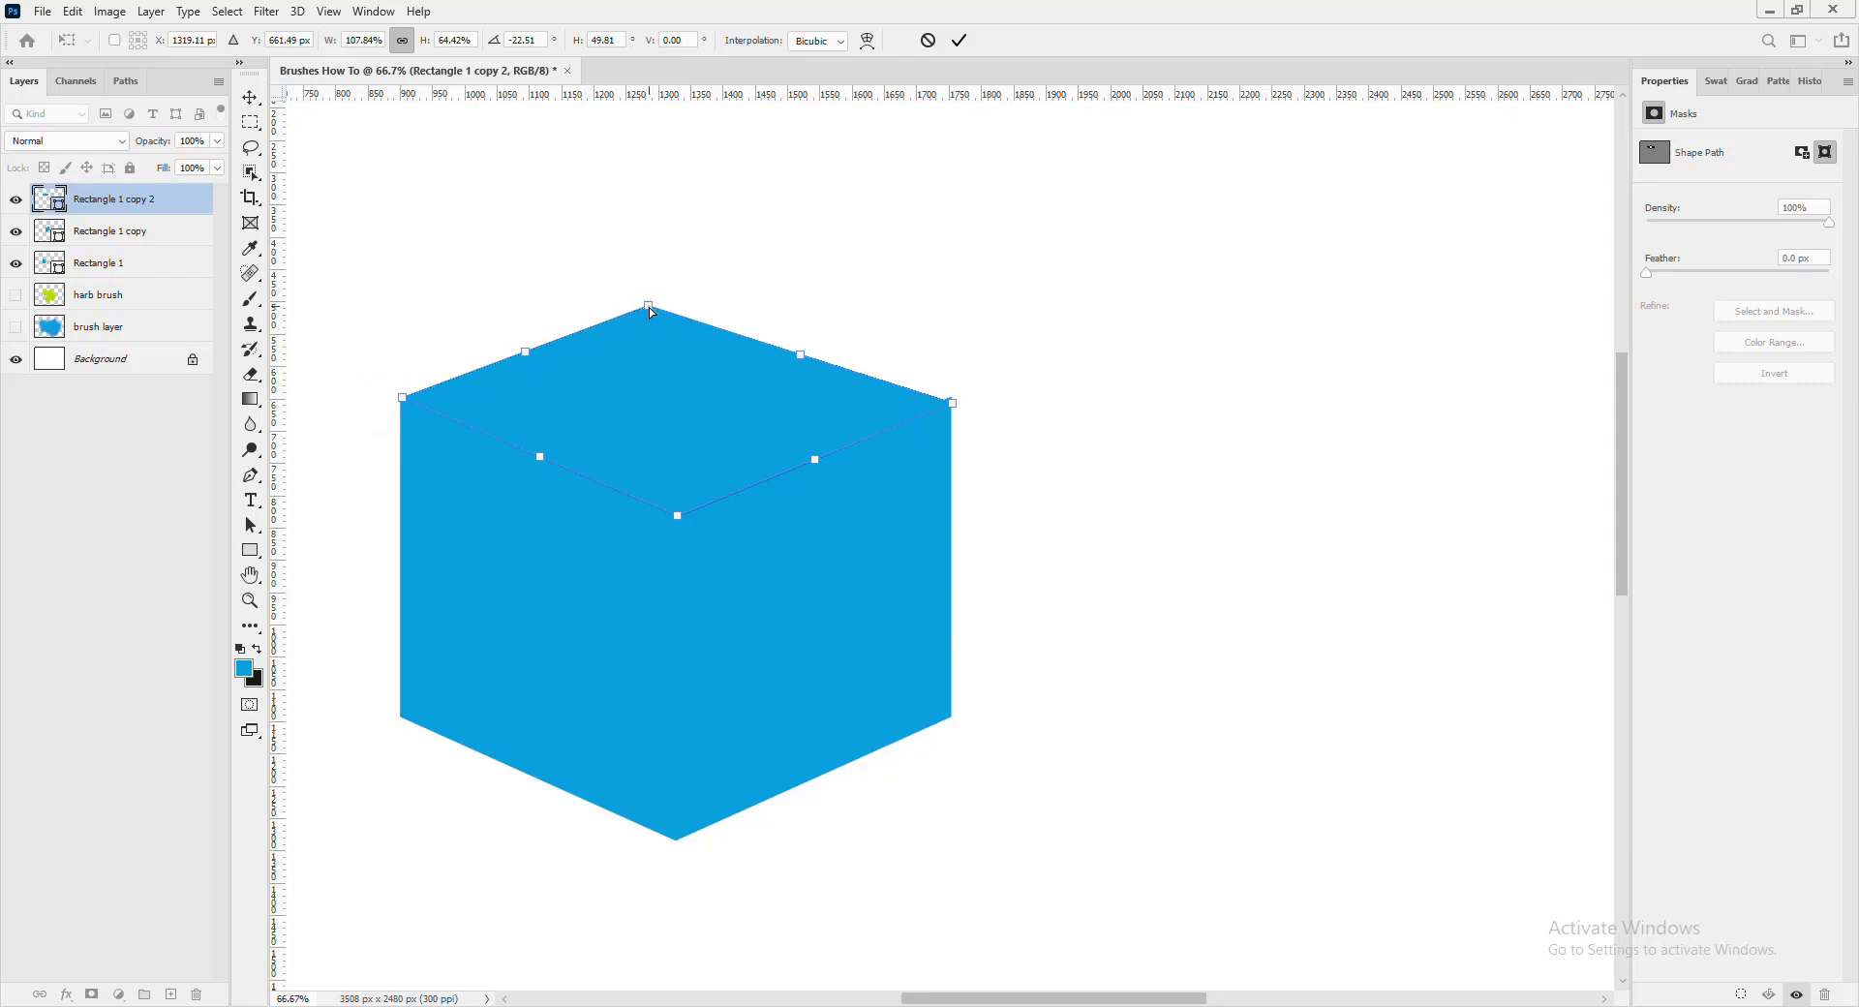
drag(649, 306, 675, 328)
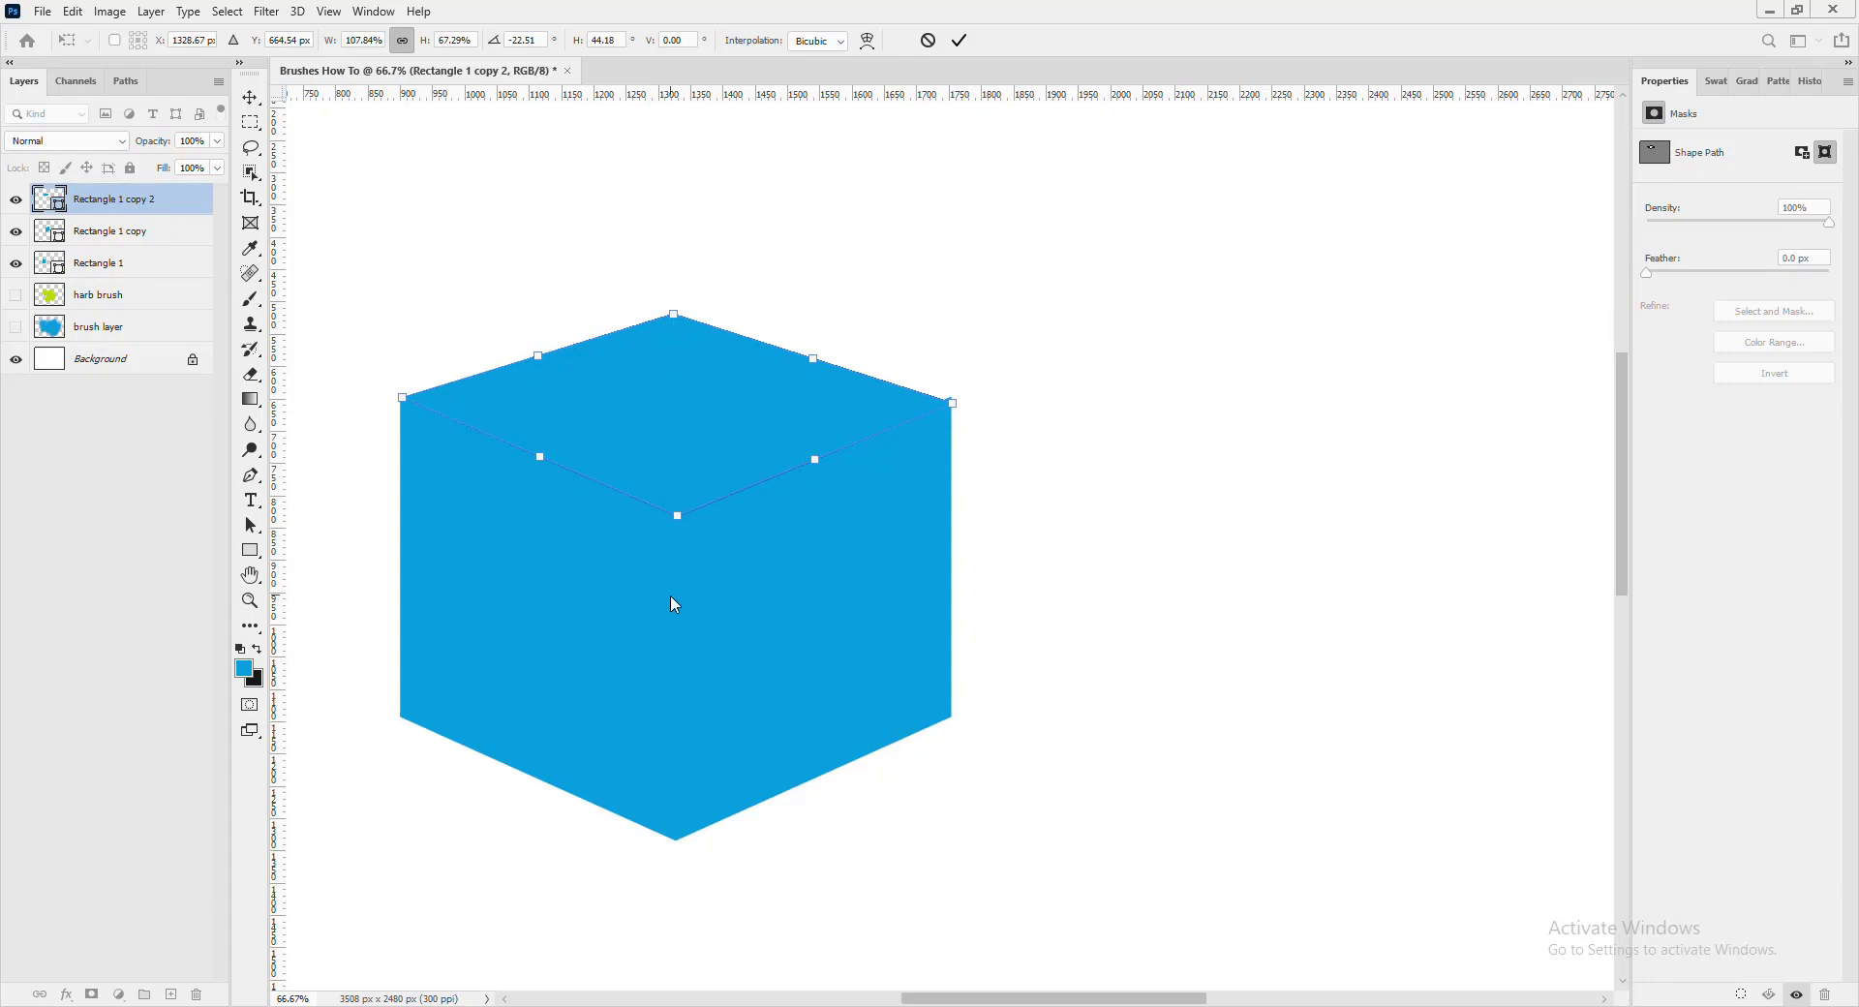
- Add a vertical guide along the cube's front edge, align the top face's front corner to it and apply the transform
drag(281, 351, 673, 514)
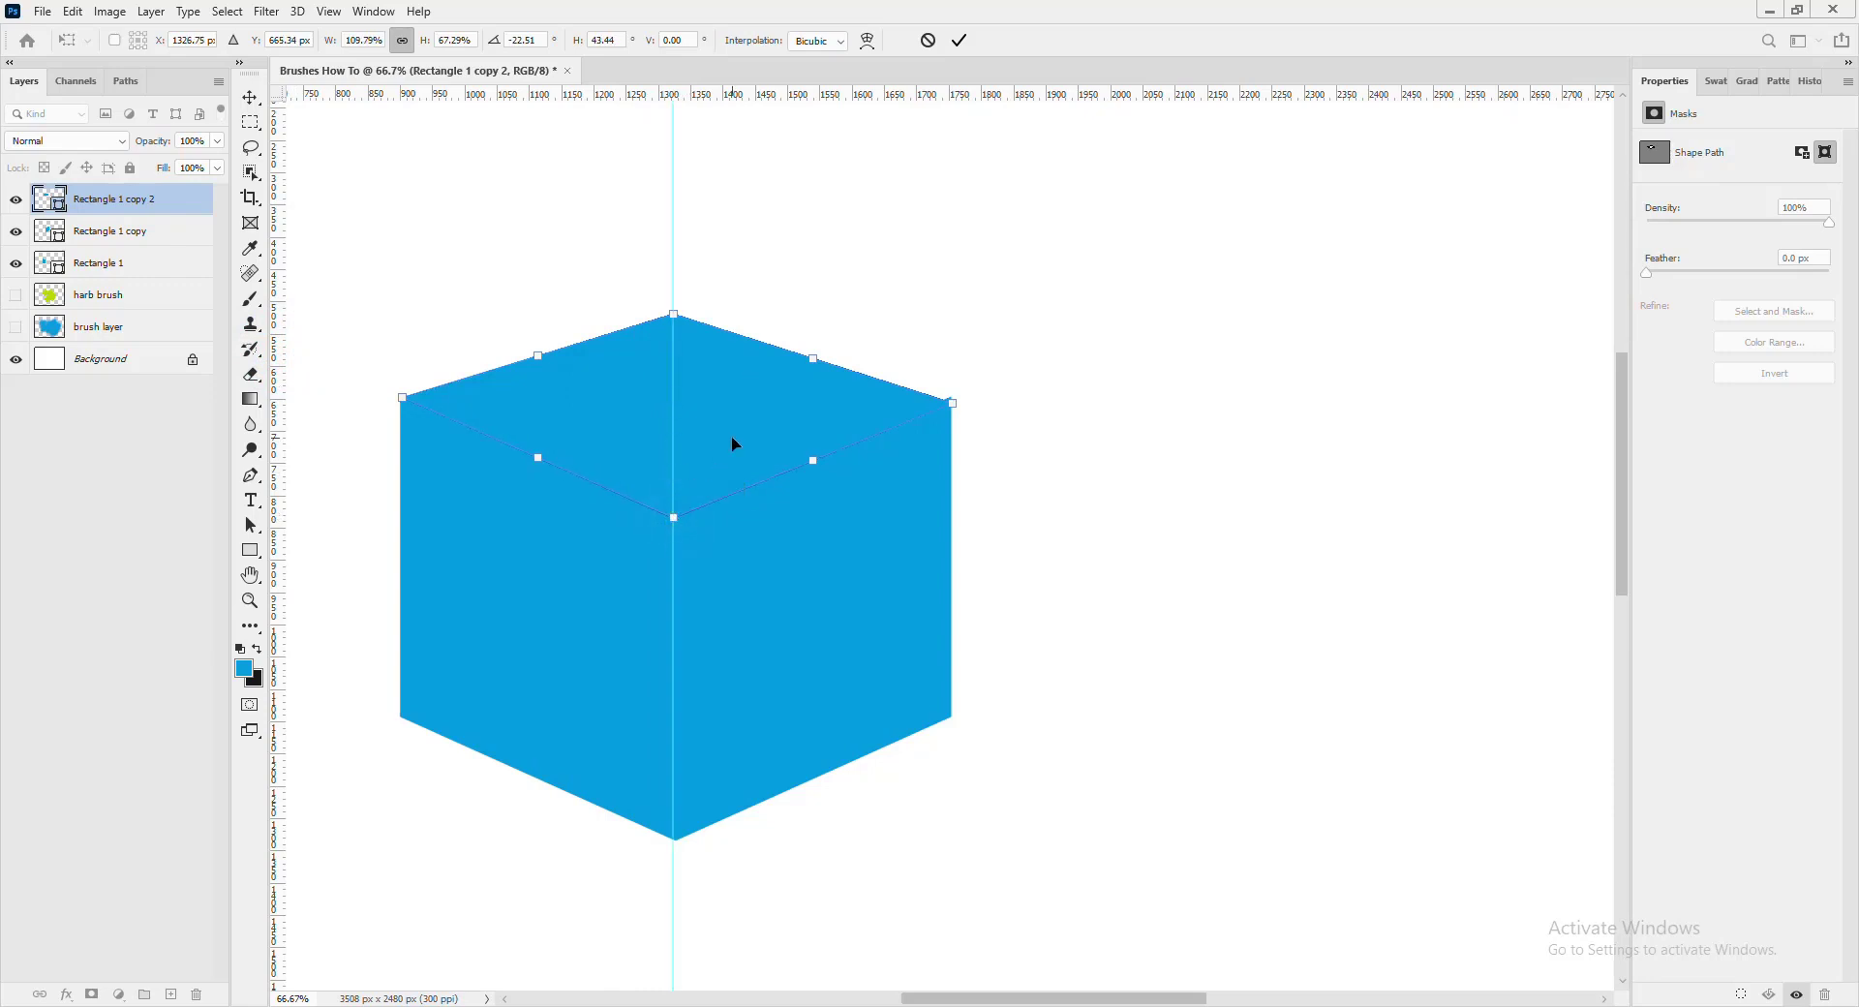
key(ctrl+minus)
key(ctrl+minus)
key(ctrl+minus)
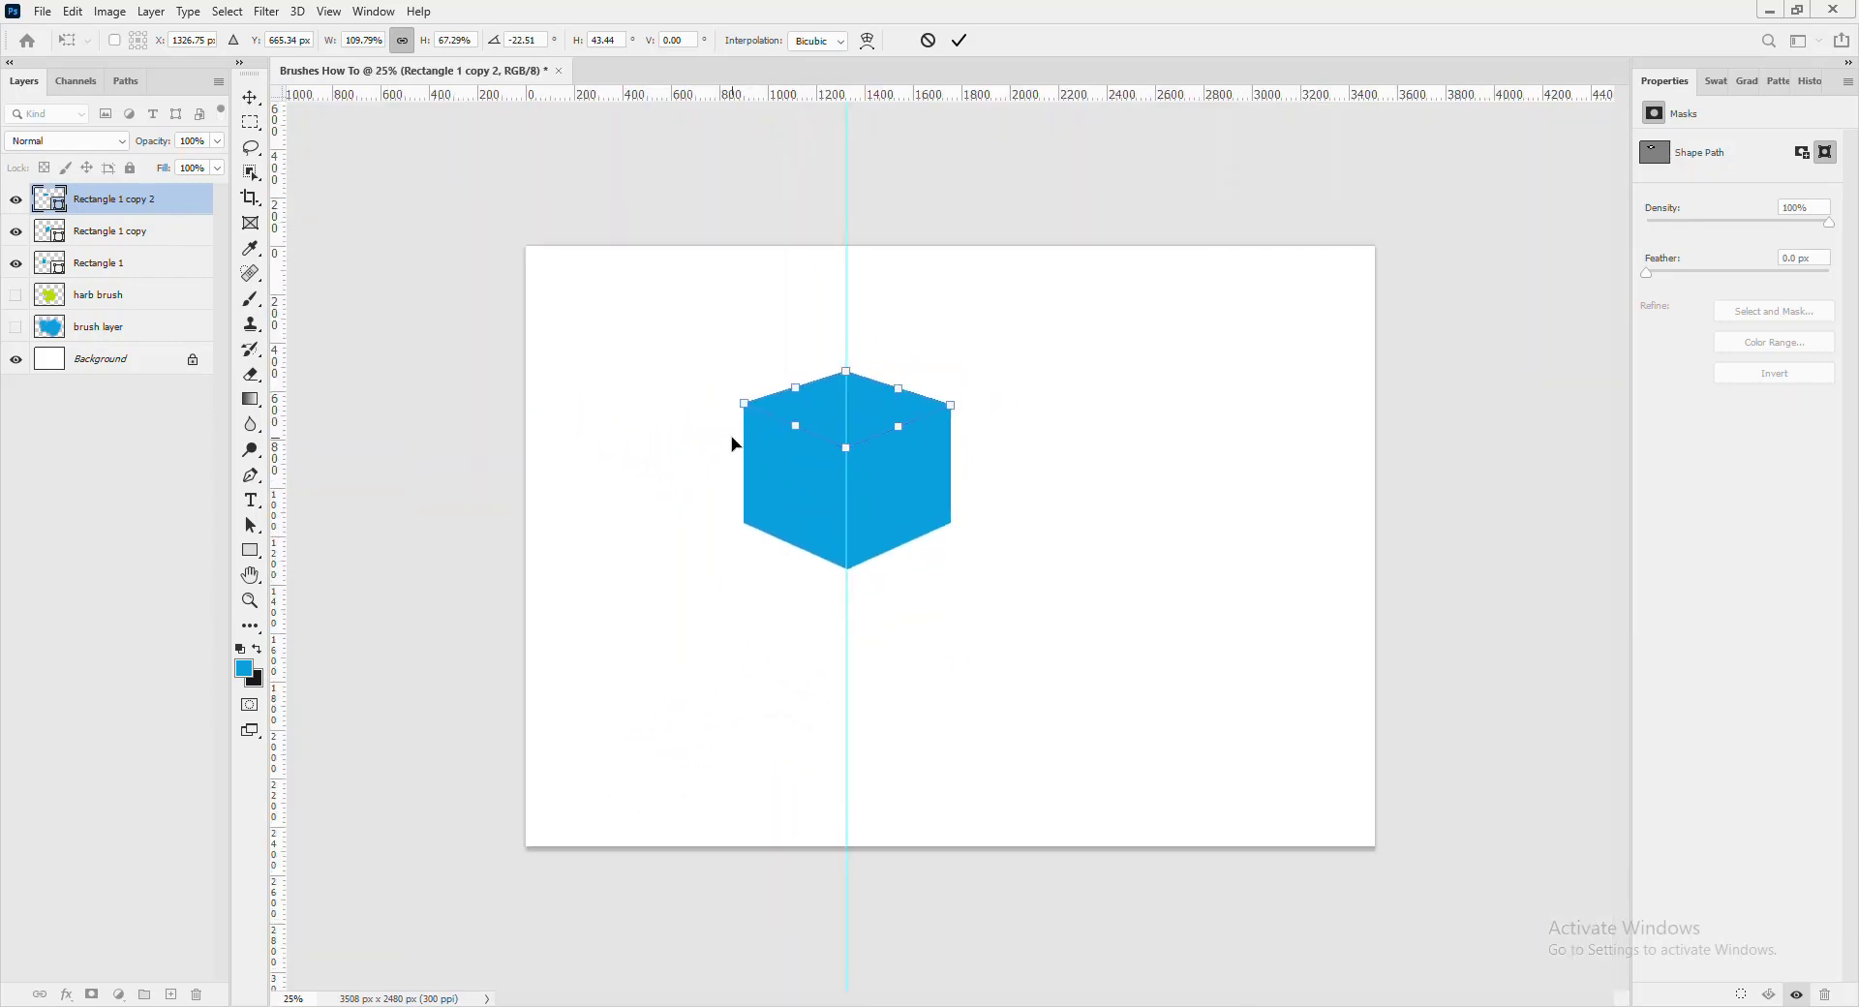
click(1123, 479)
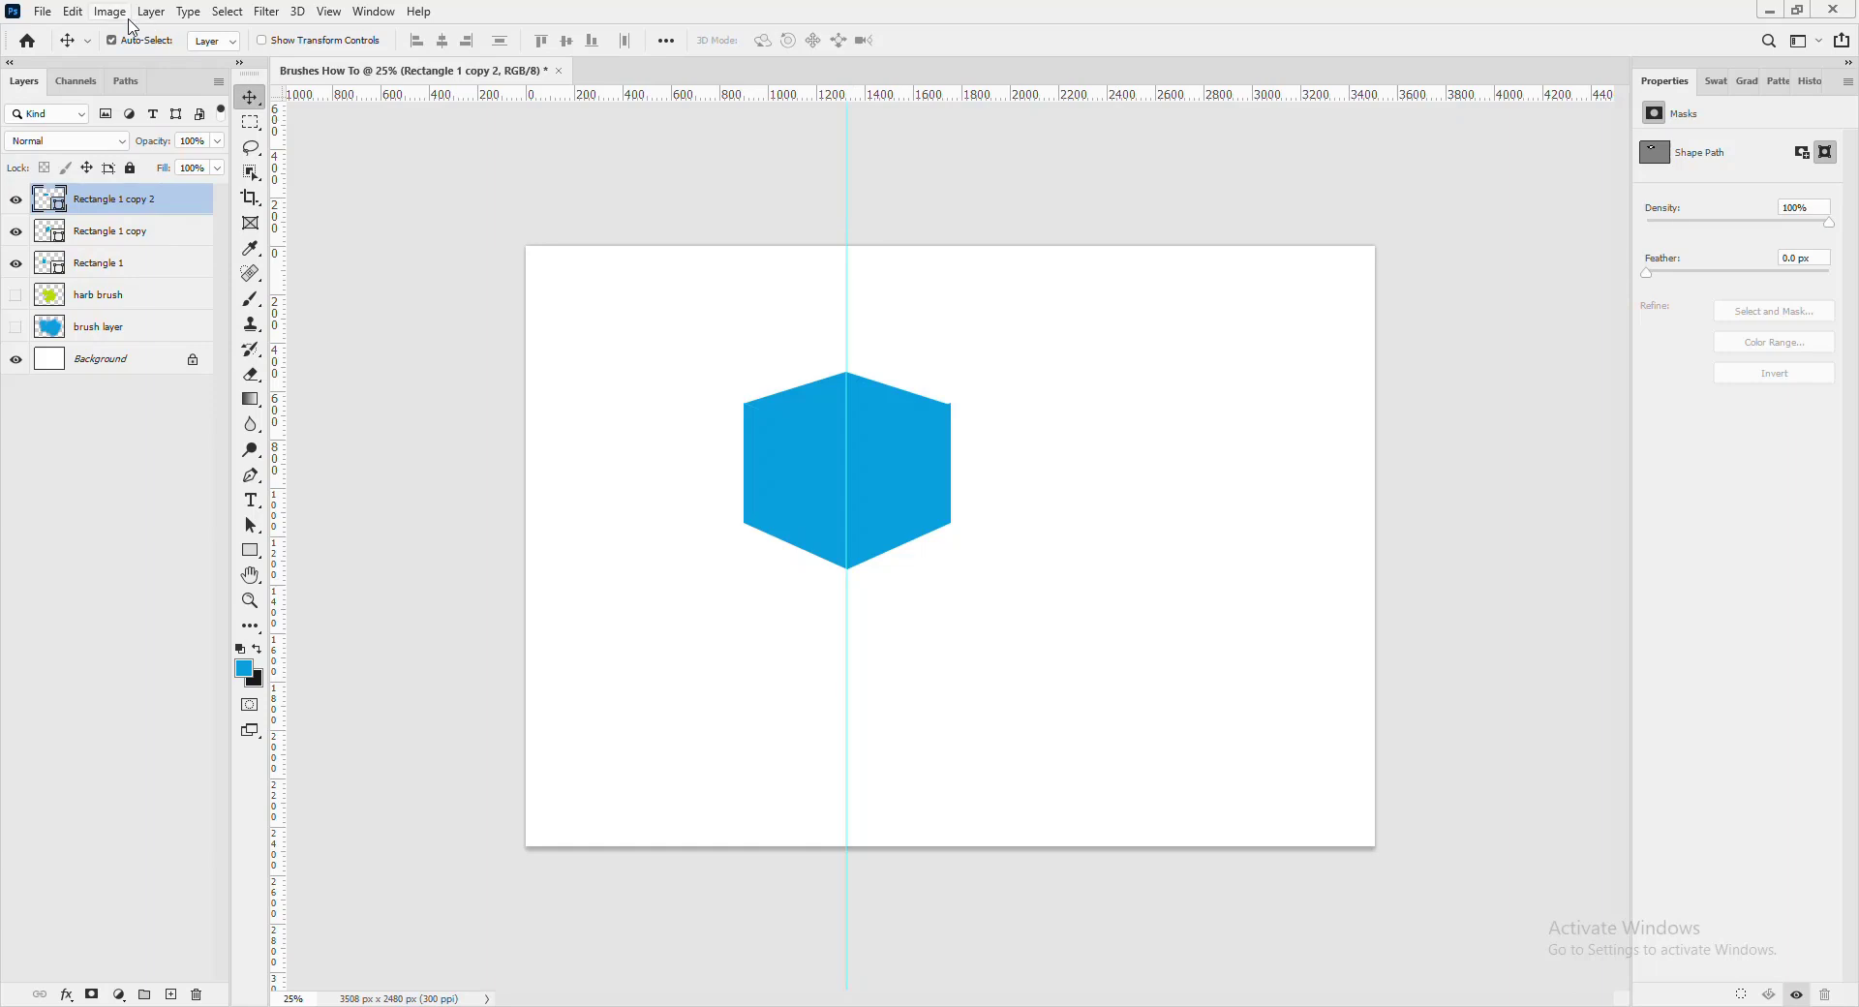
- Hide the vertical guide running through the cube
click(326, 12)
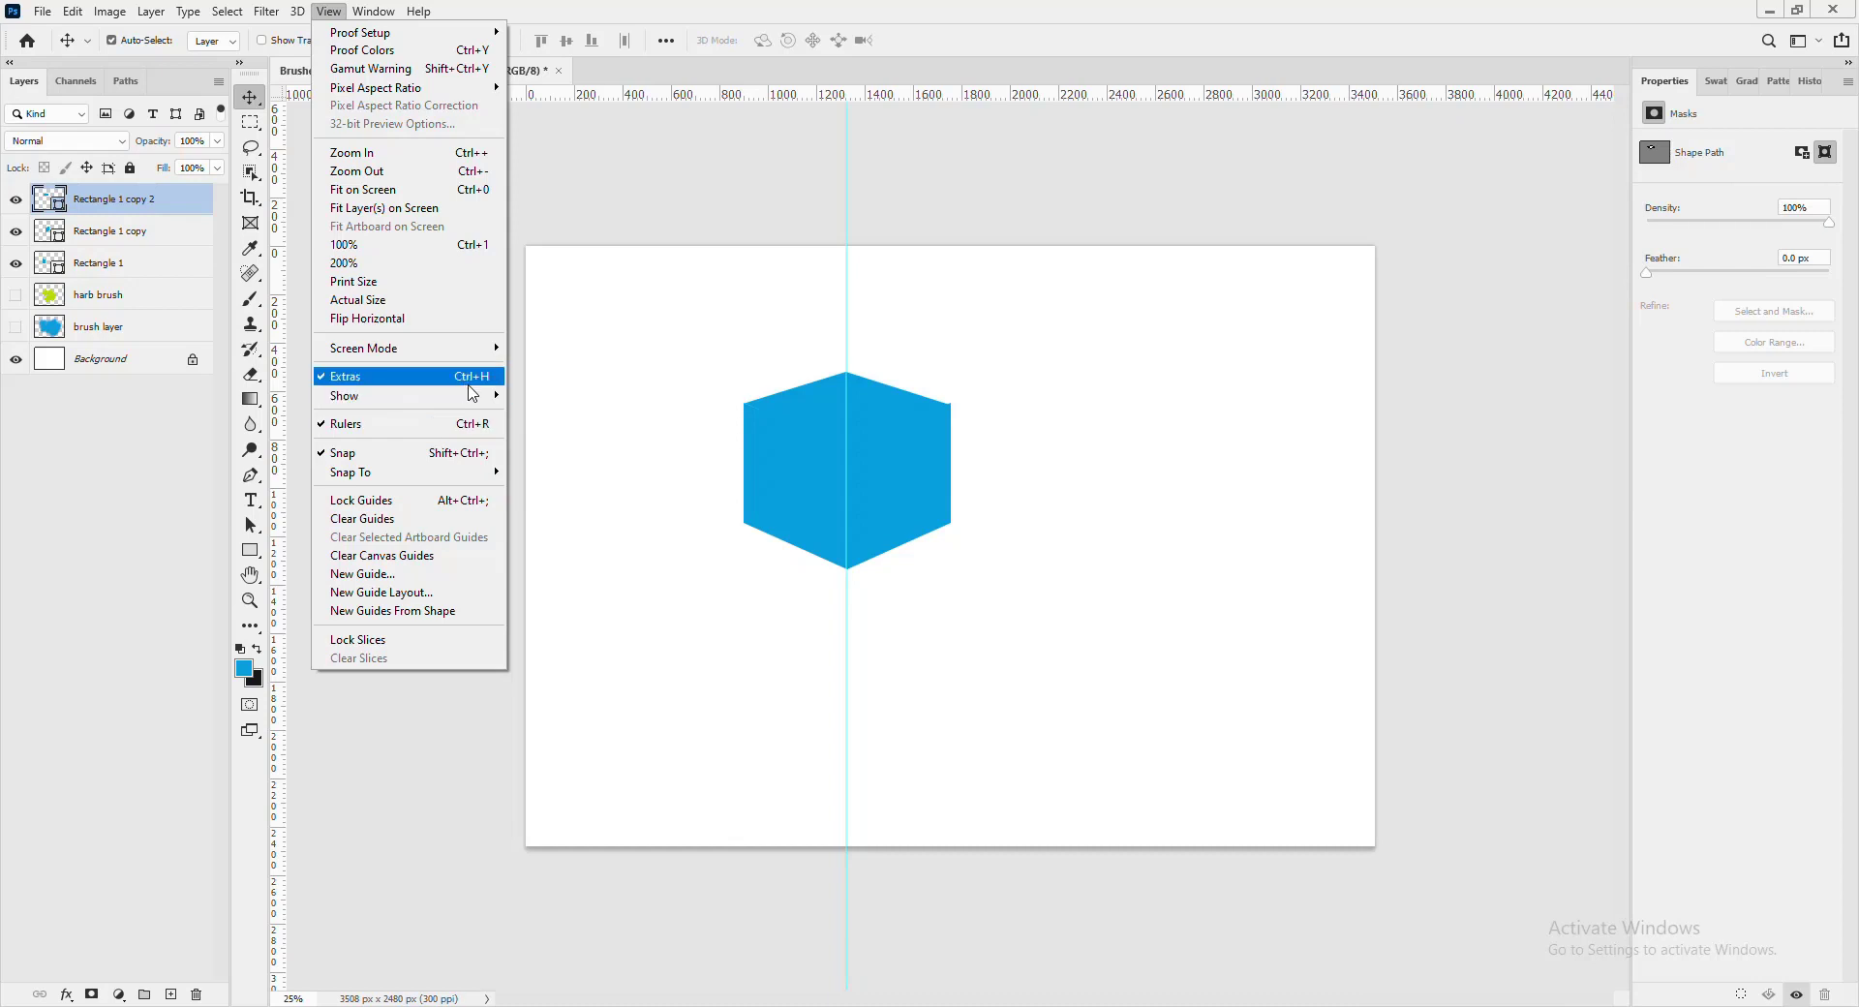
mouse_move(486, 397)
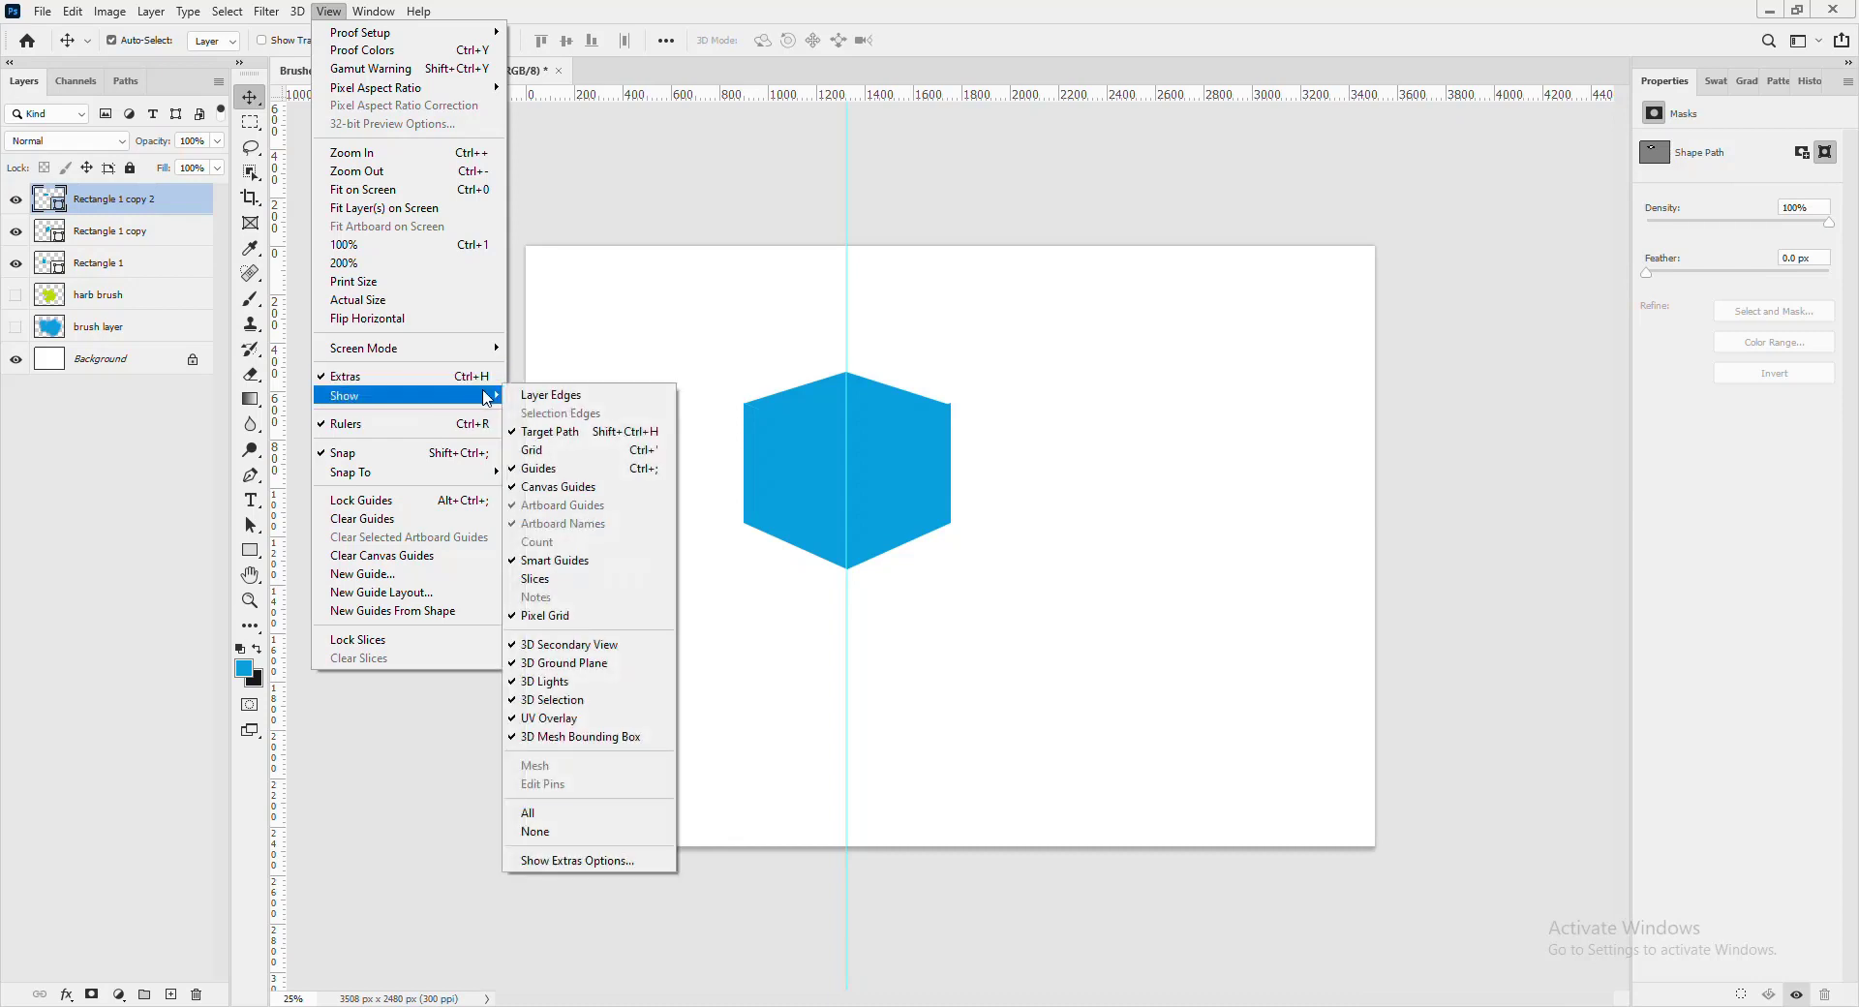
click(1092, 668)
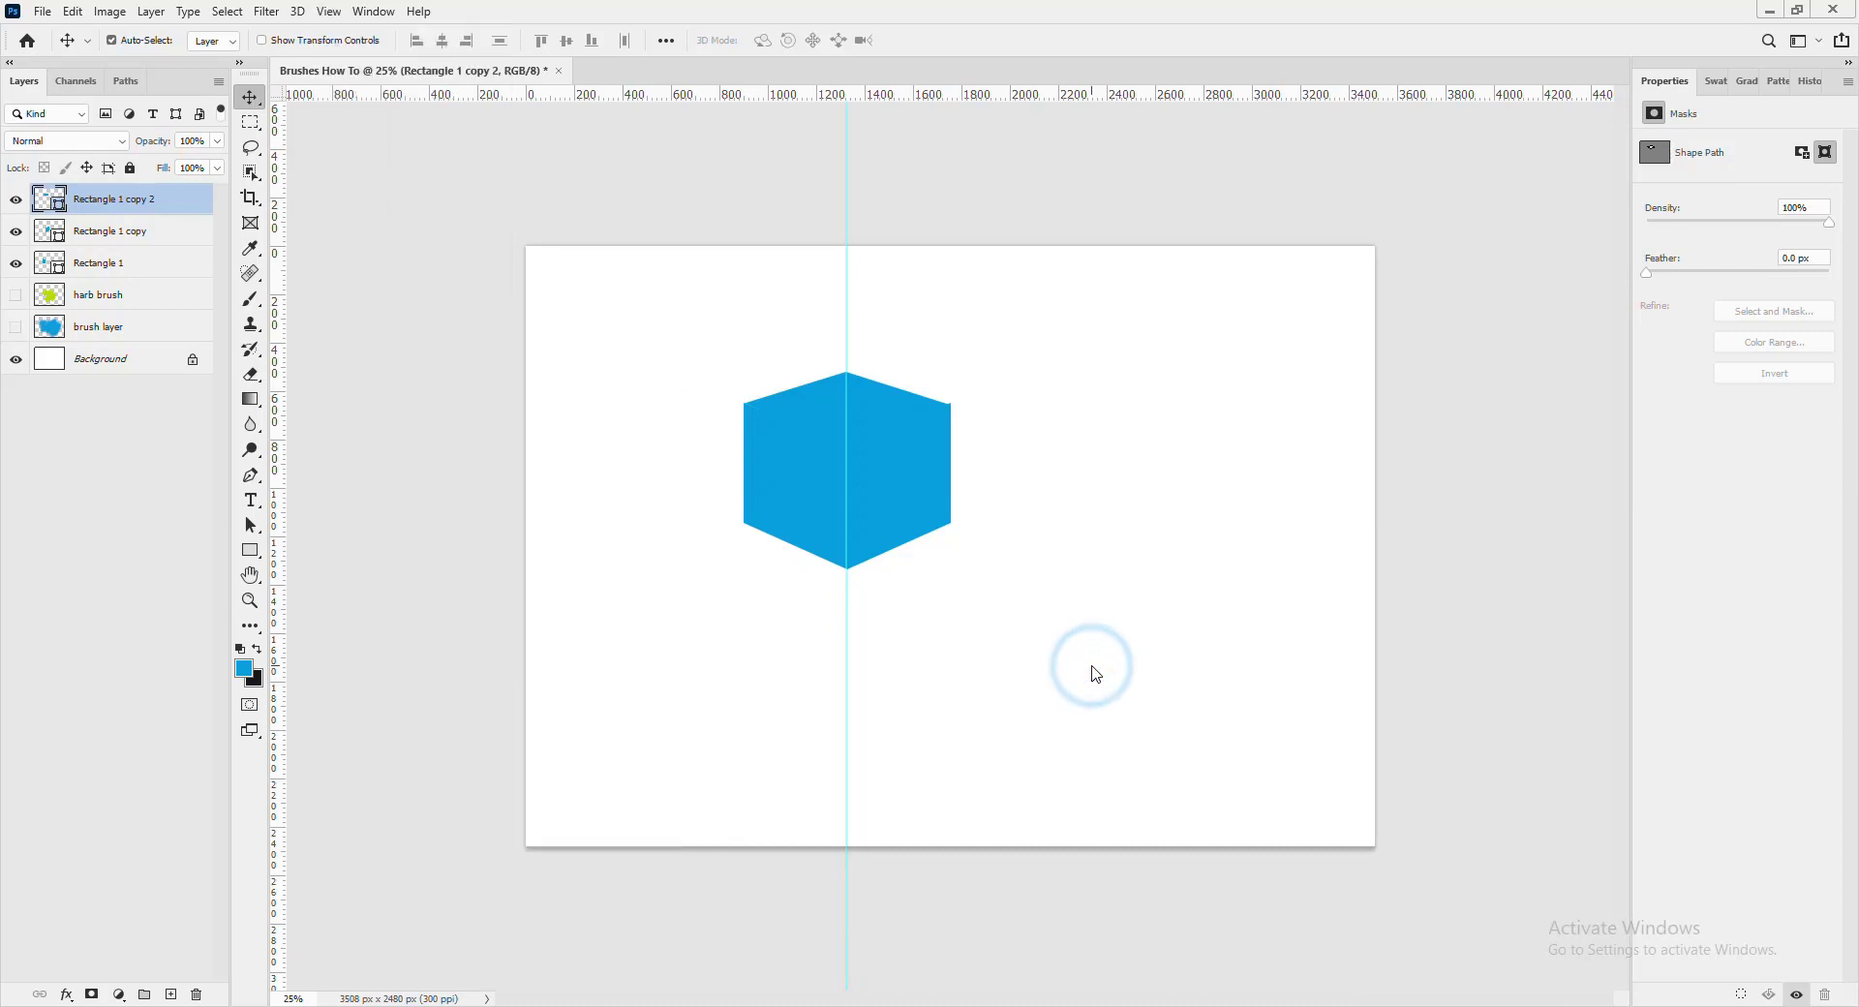
key(ctrl)
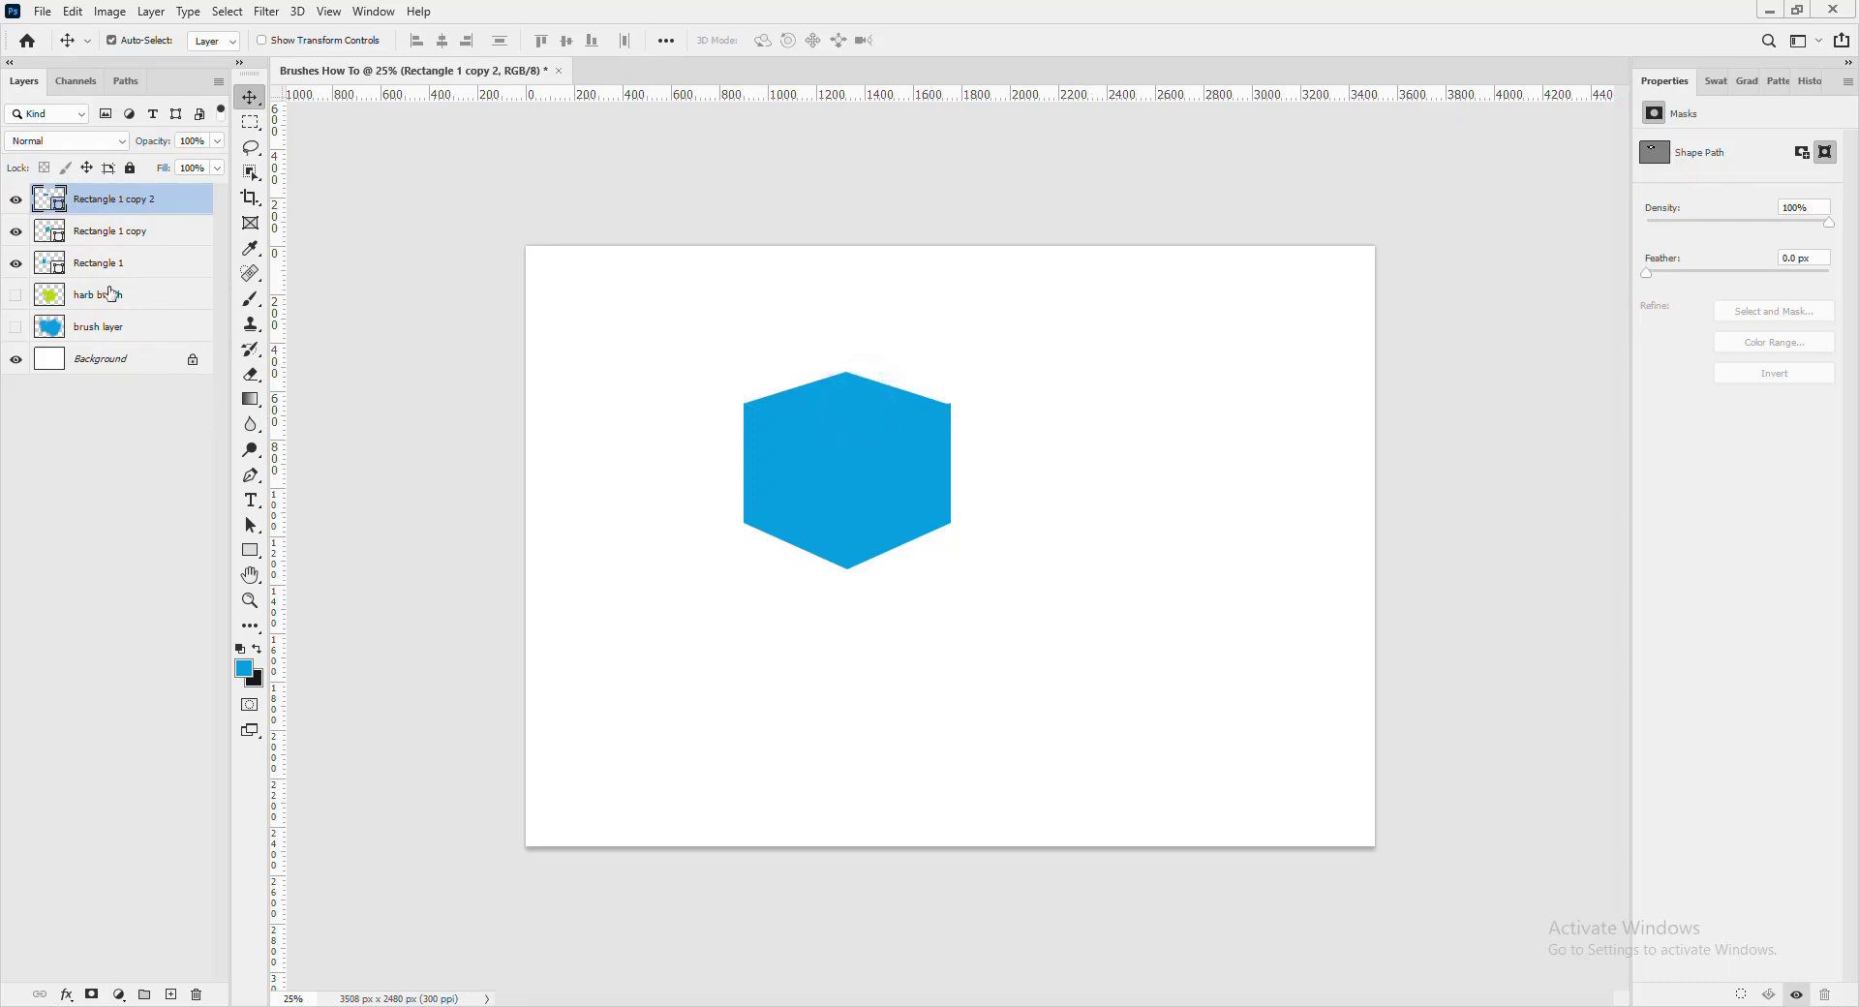
- Change the fill of Rectangle 1 copy, the cube's right face, to the darker blue 0682b6
click(806, 494)
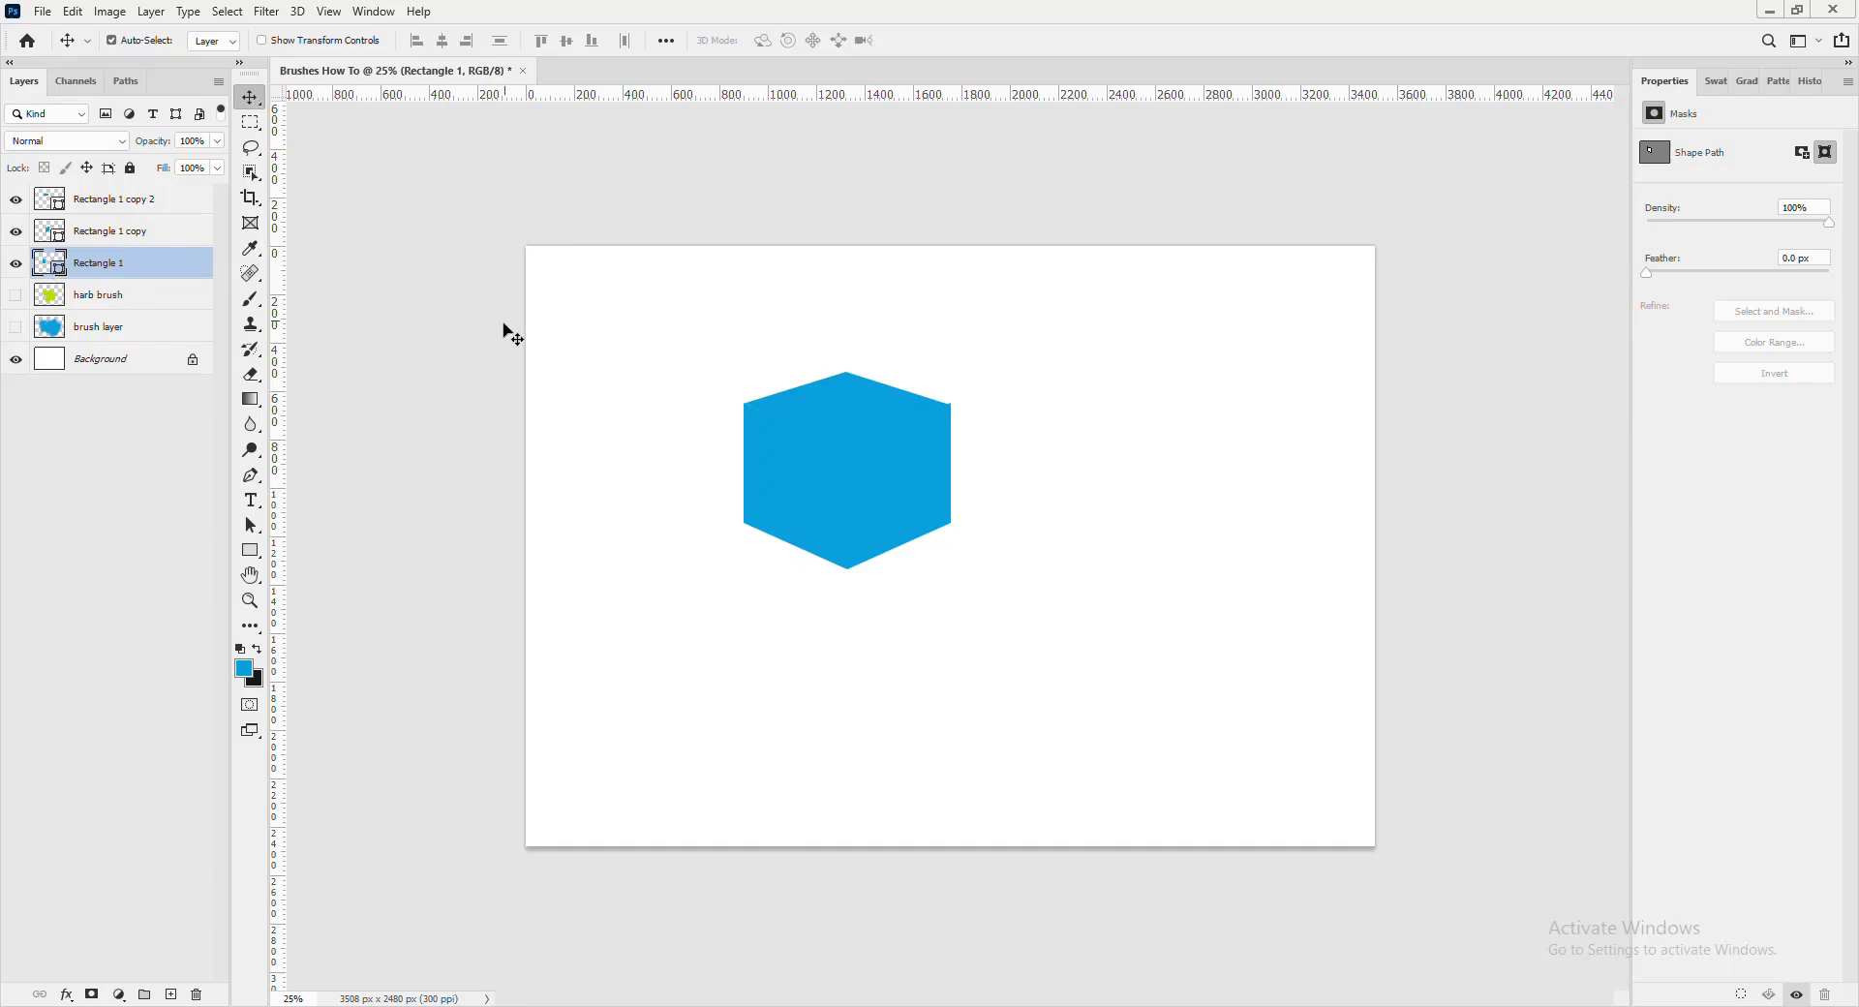
drag(518, 346, 581, 402)
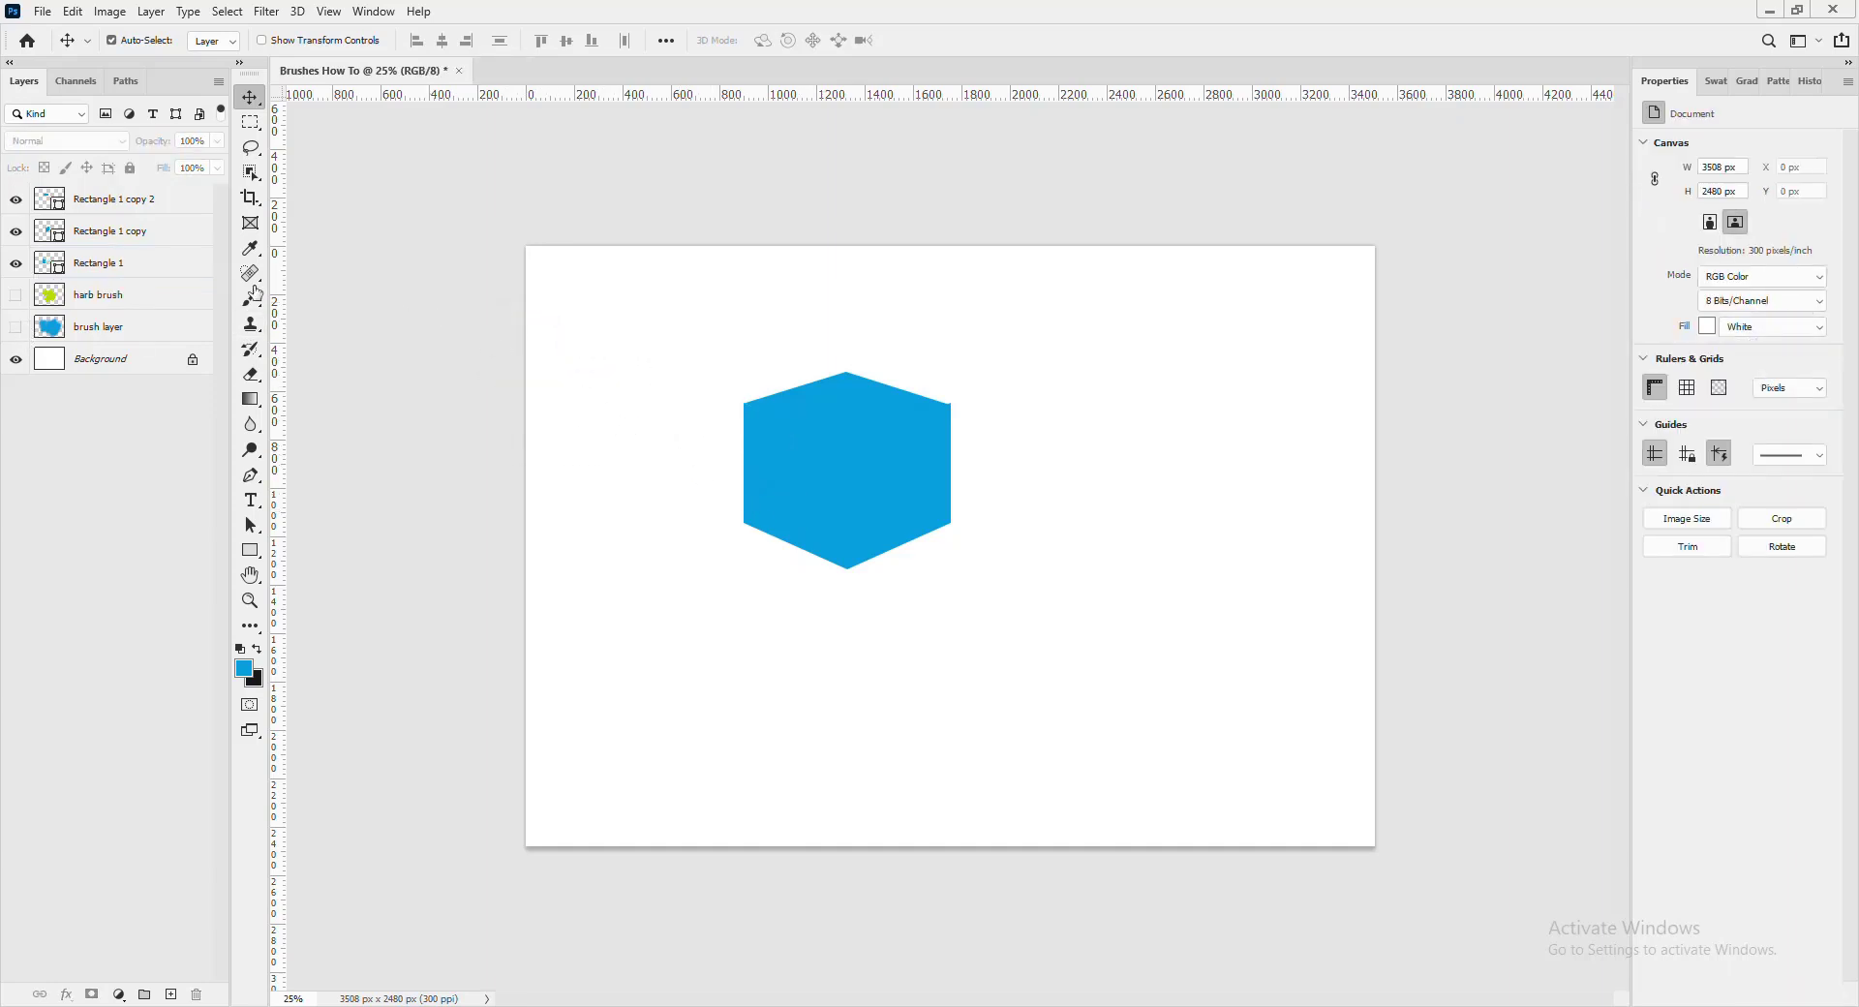
click(925, 476)
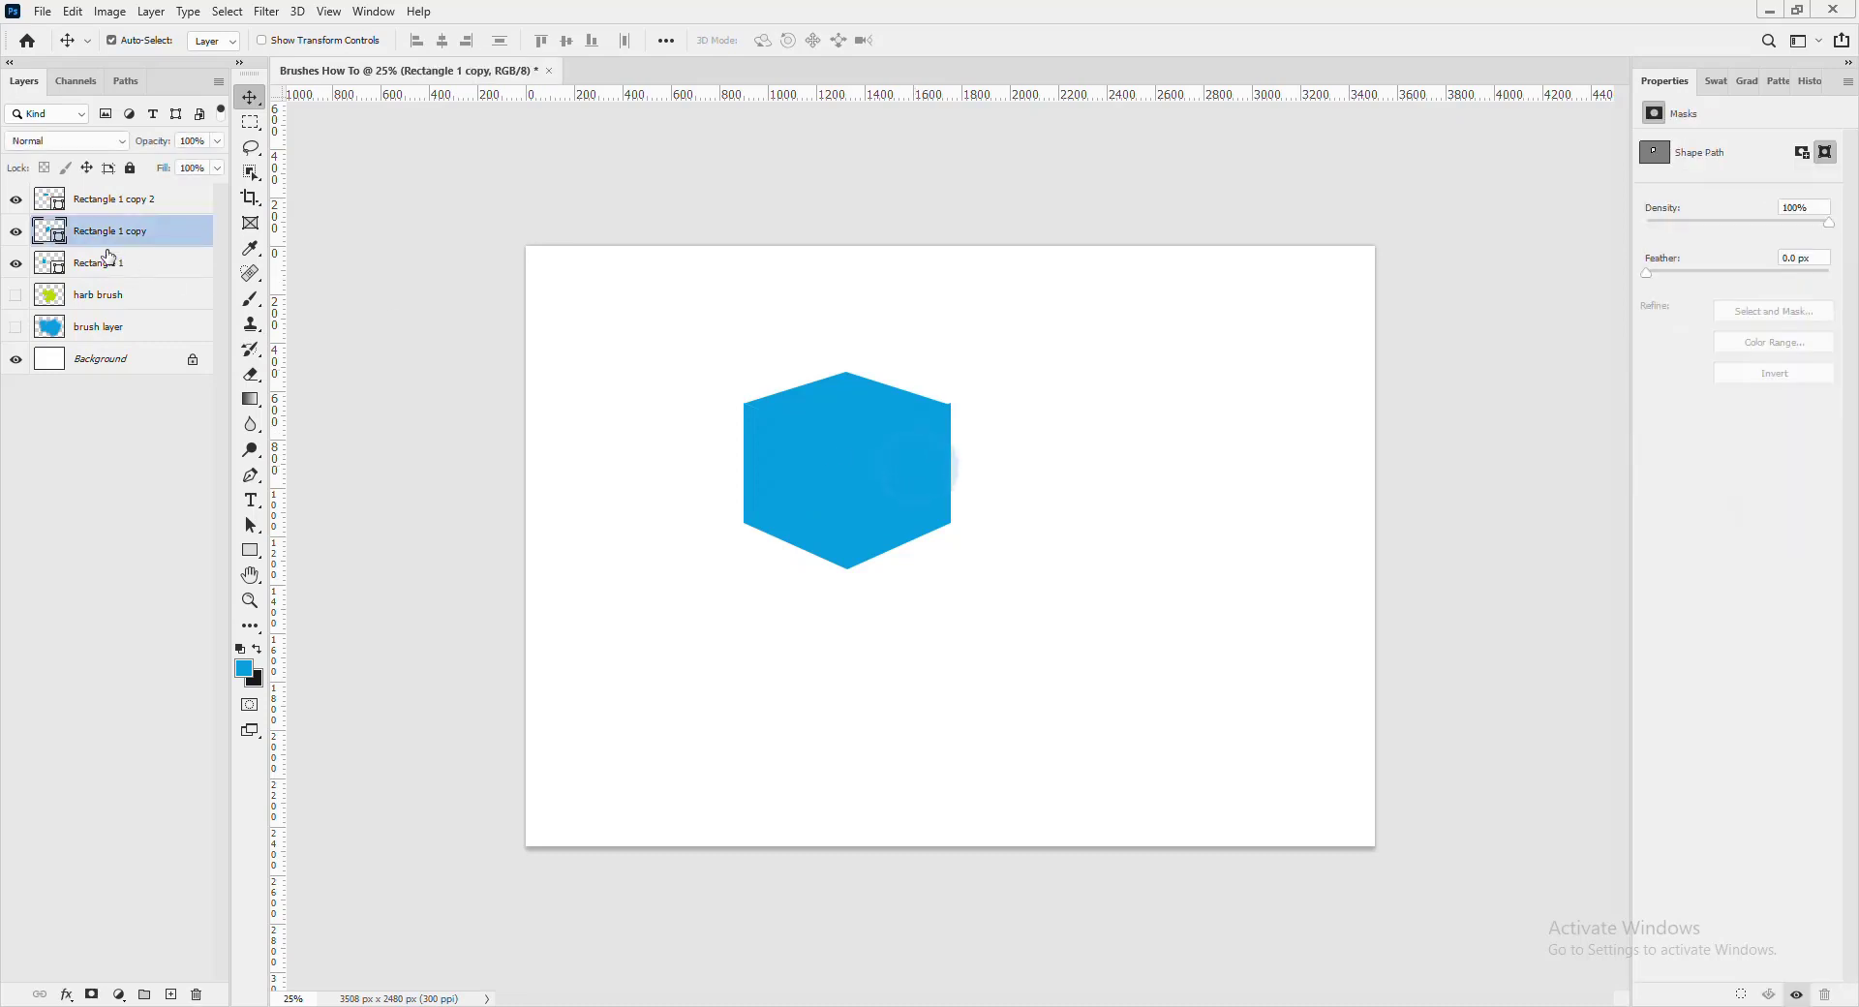
double_click(51, 232)
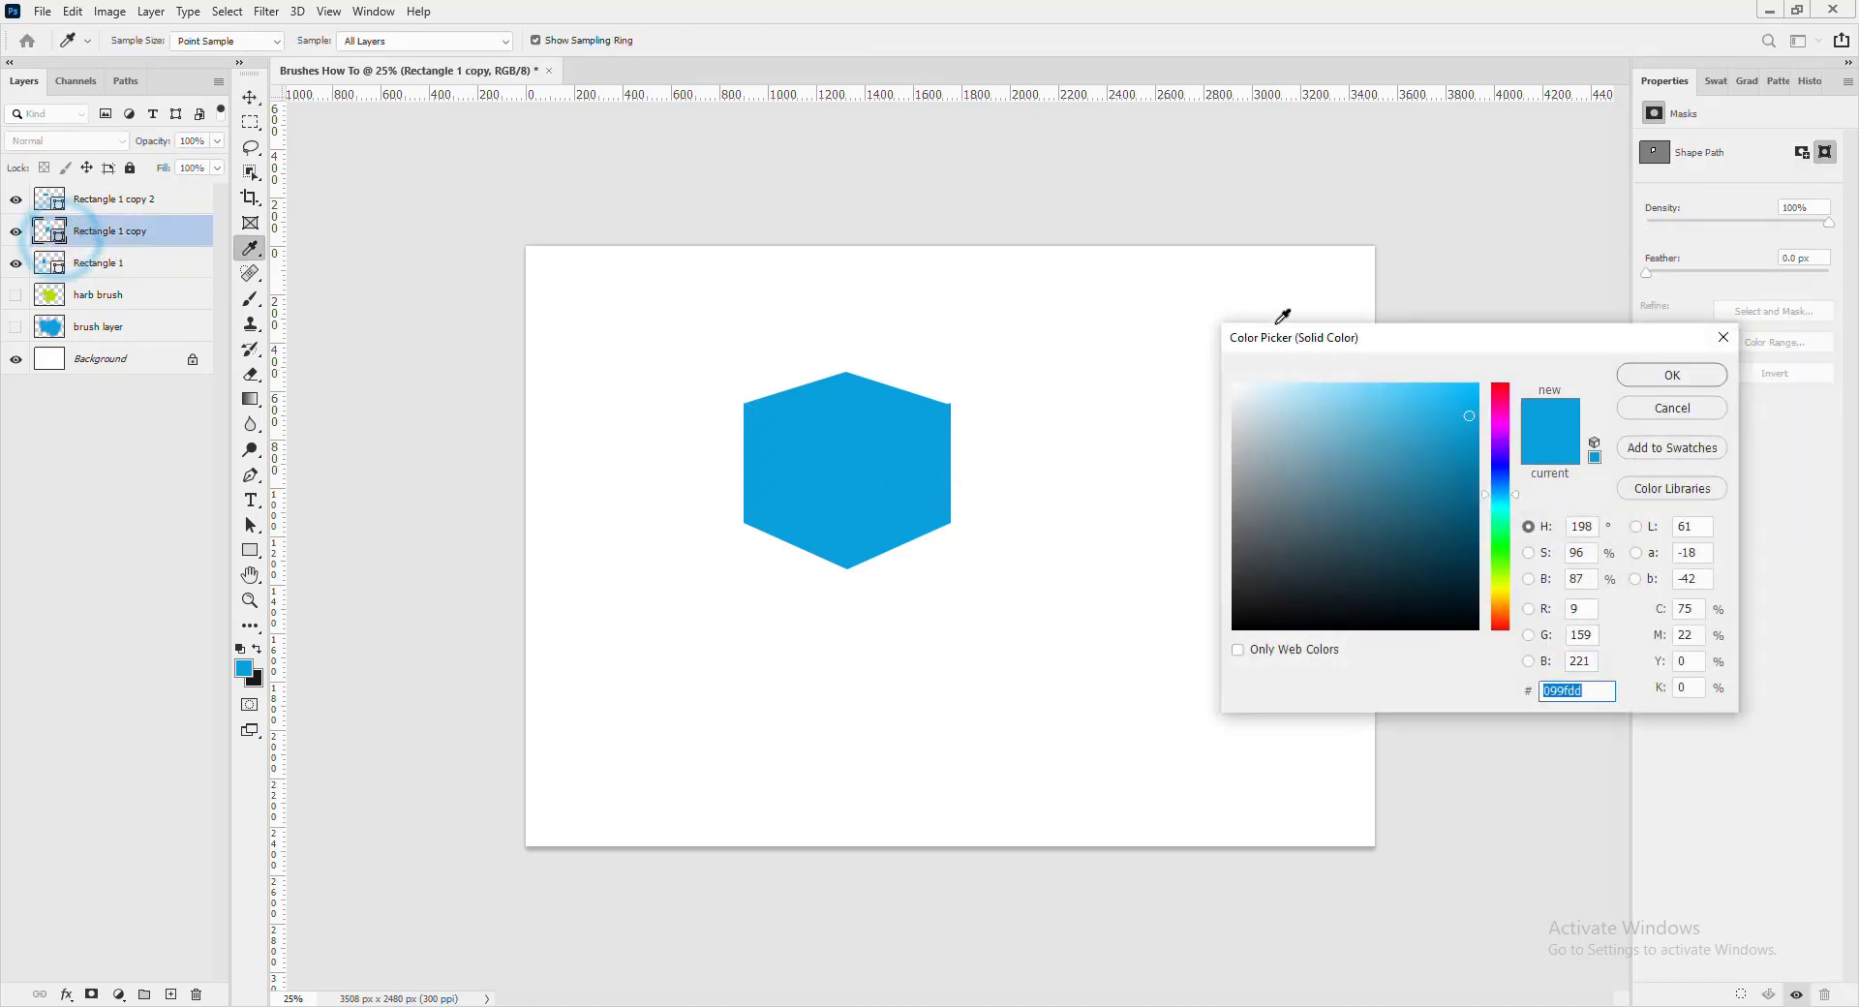
click(1470, 454)
click(1648, 379)
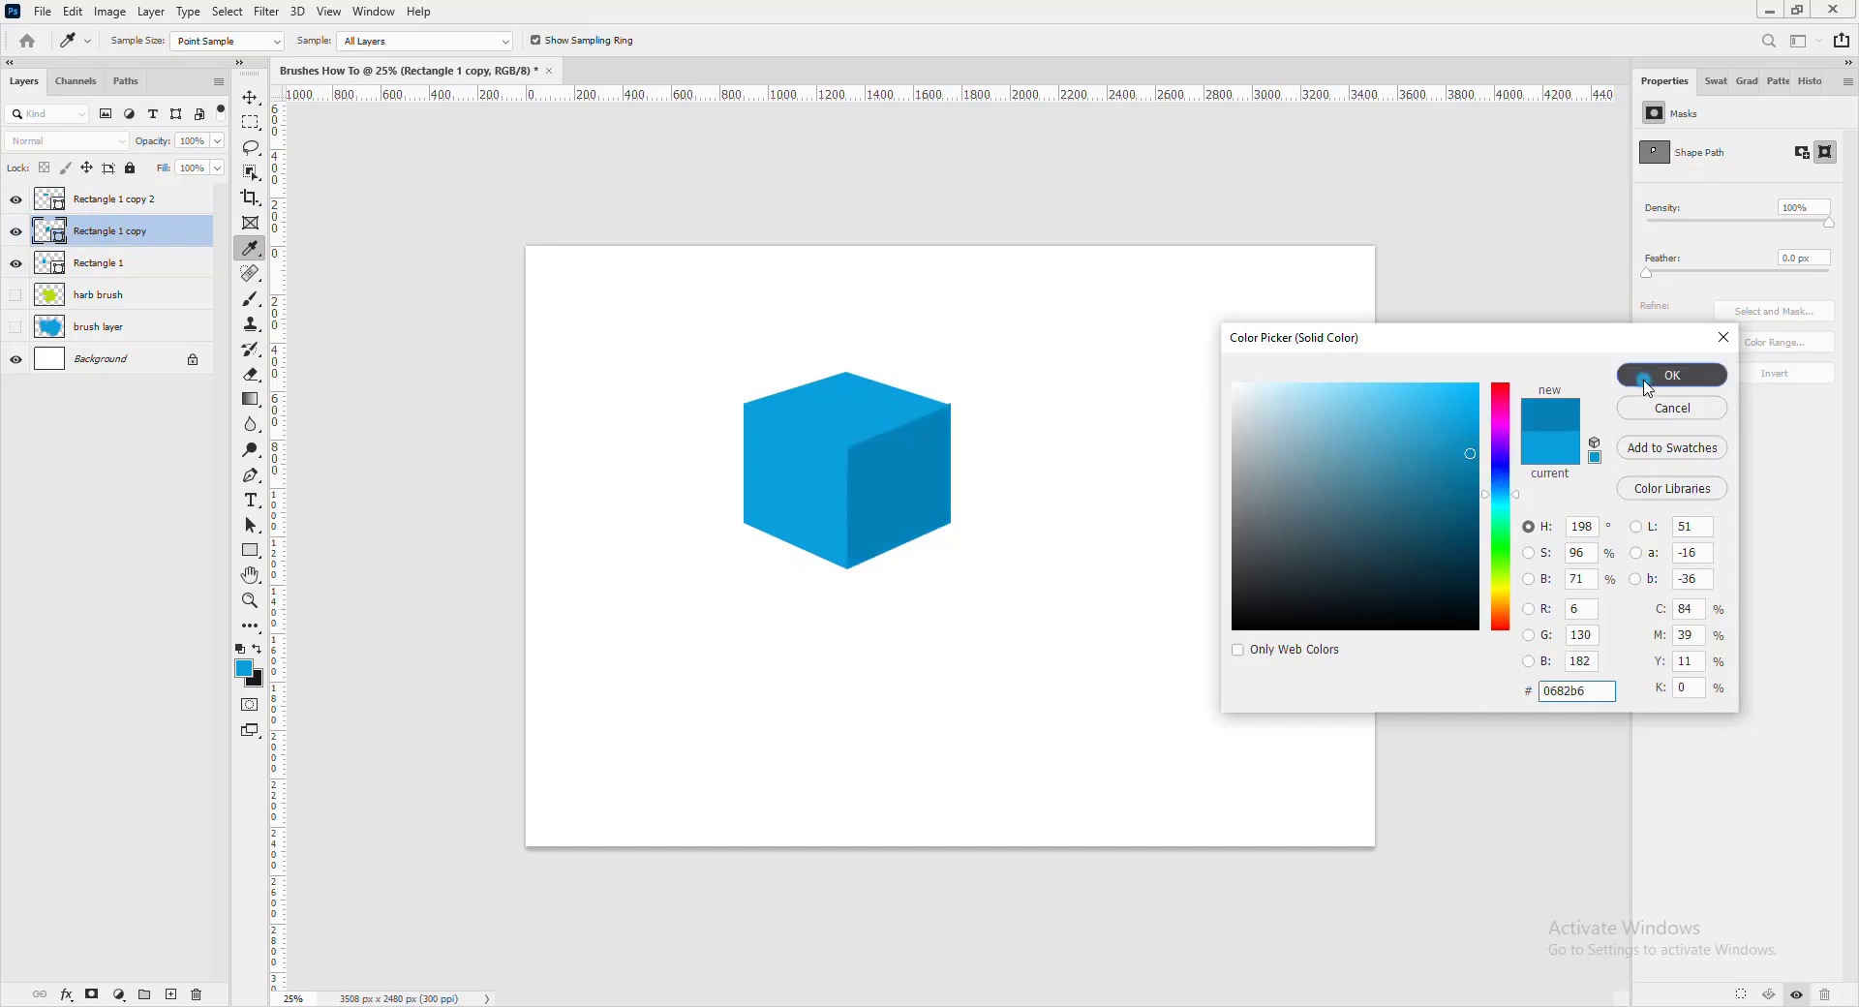
- Change the fill of Rectangle 1, the cube's left face, to a slightly darker blue than the top face
click(835, 505)
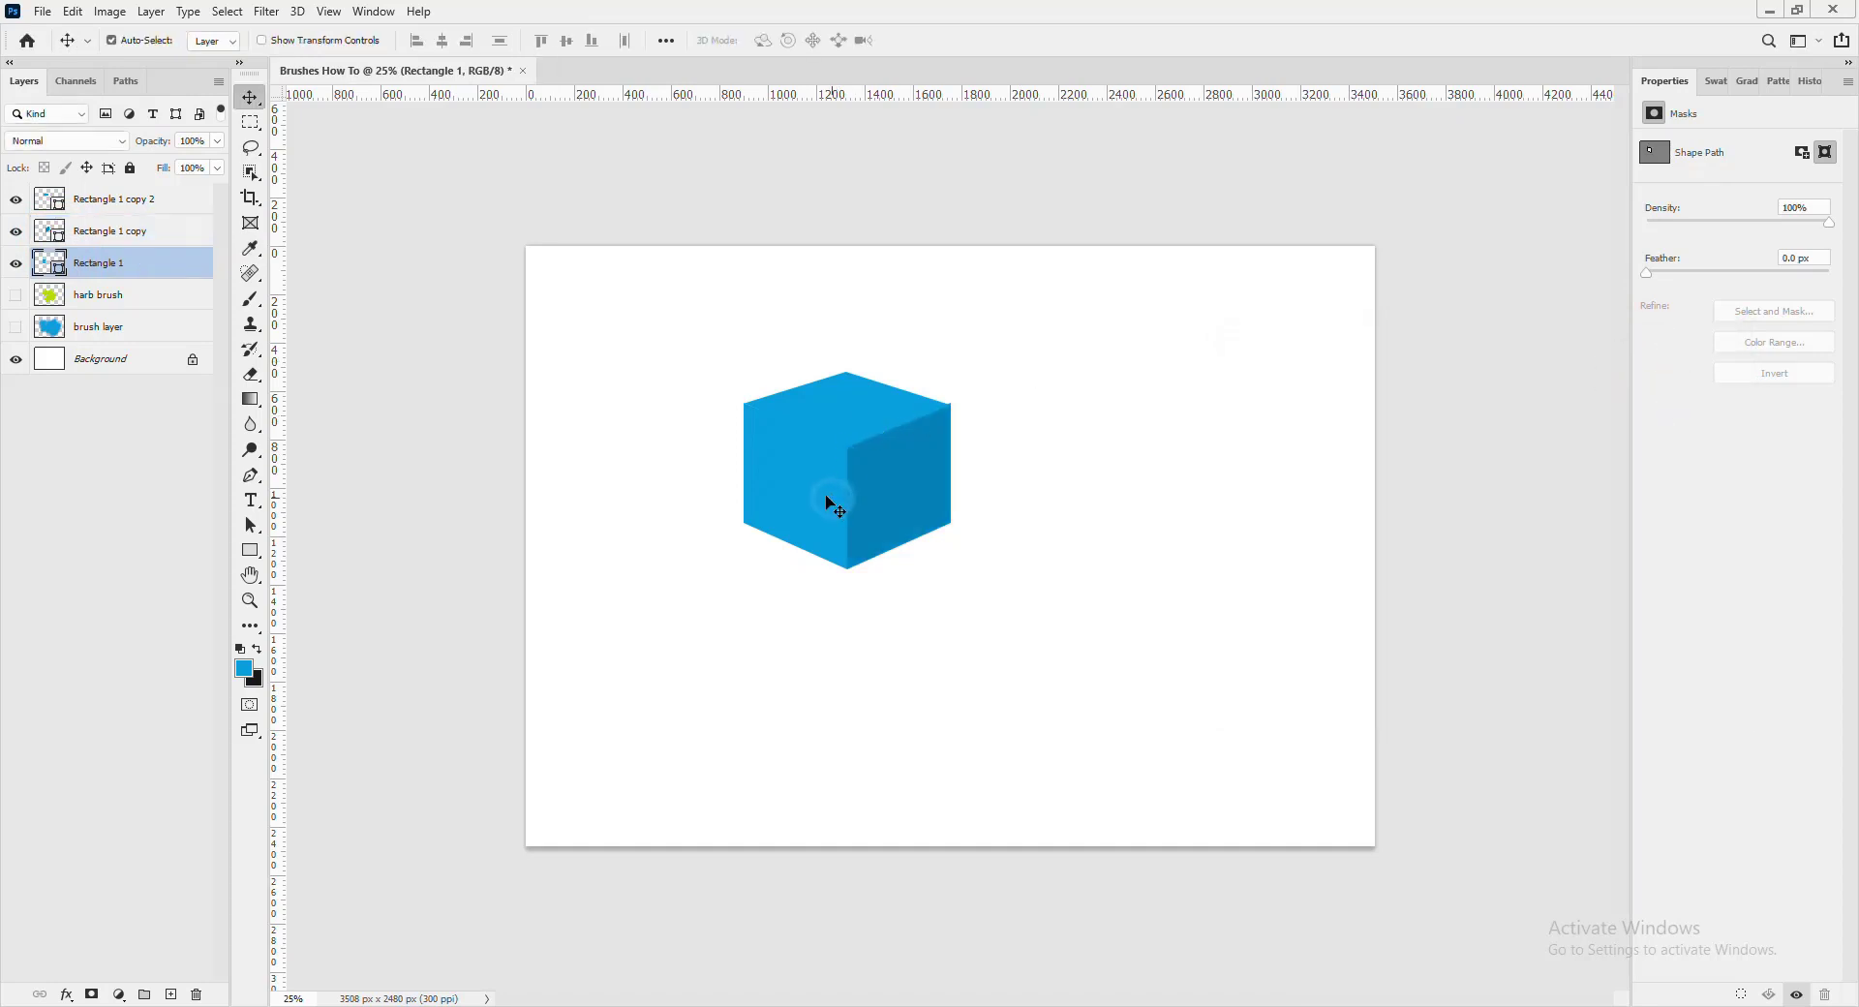
double_click(51, 263)
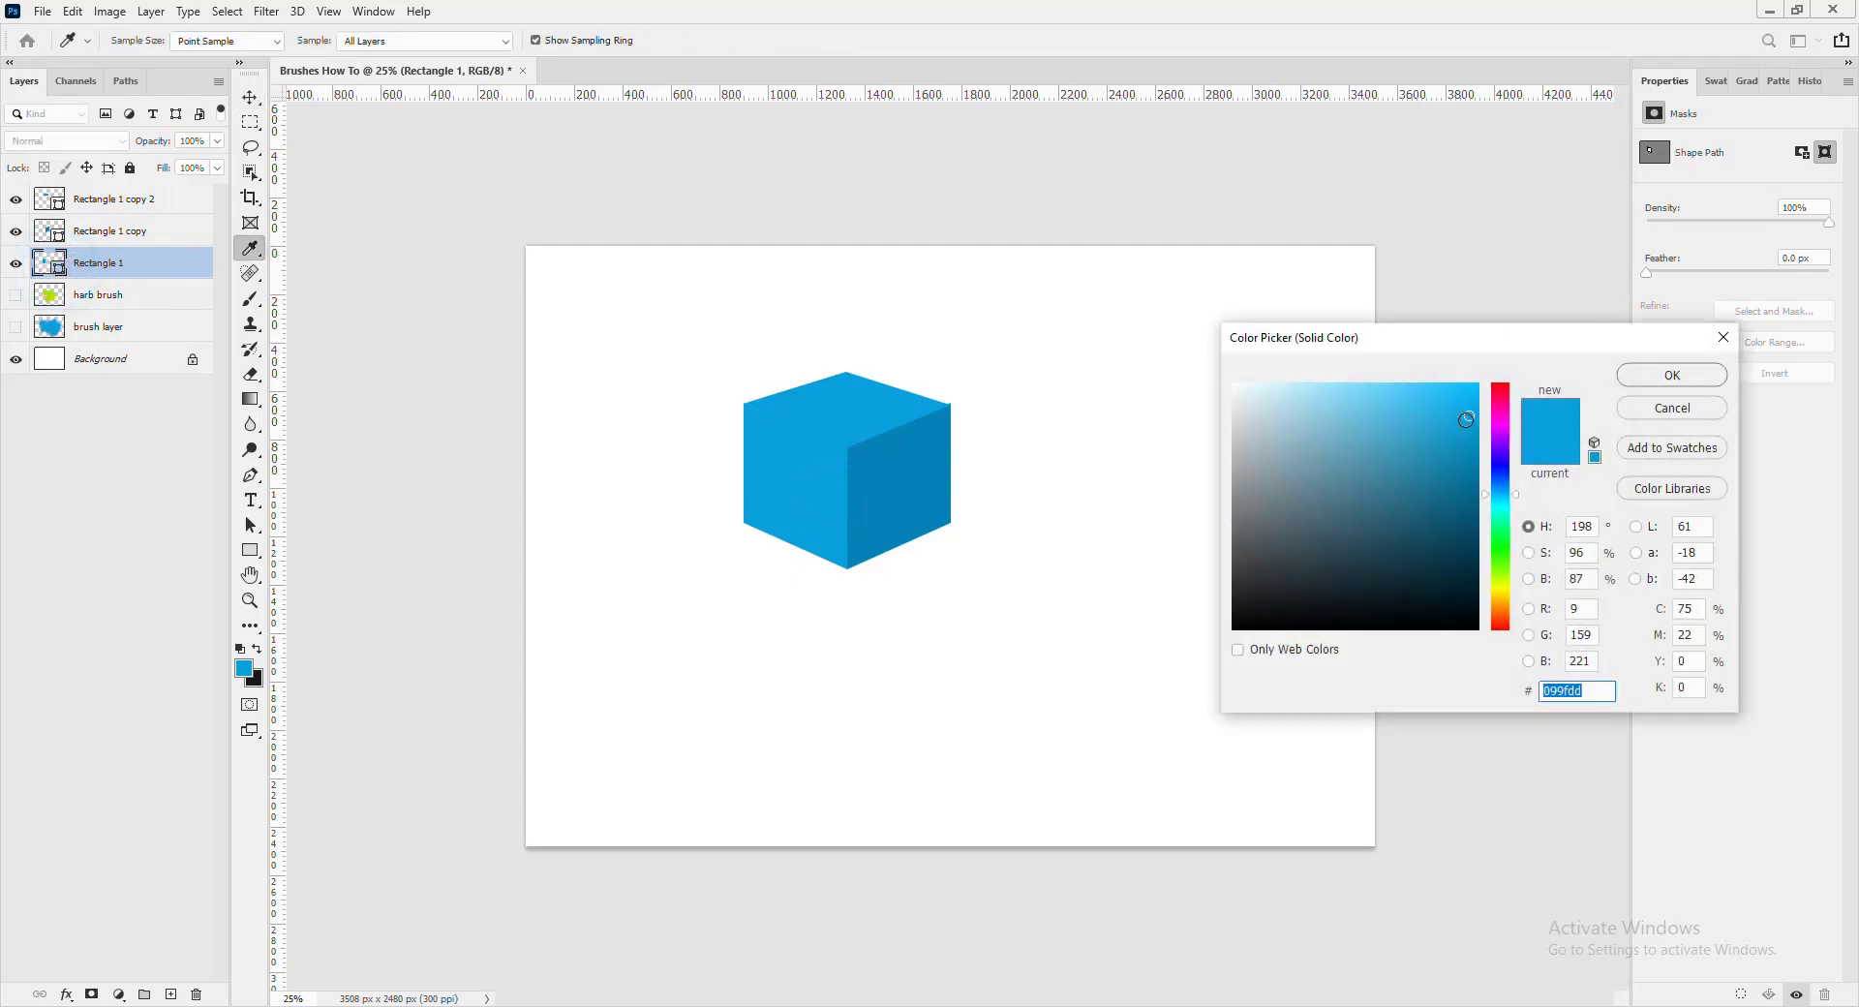
click(1473, 423)
click(1663, 387)
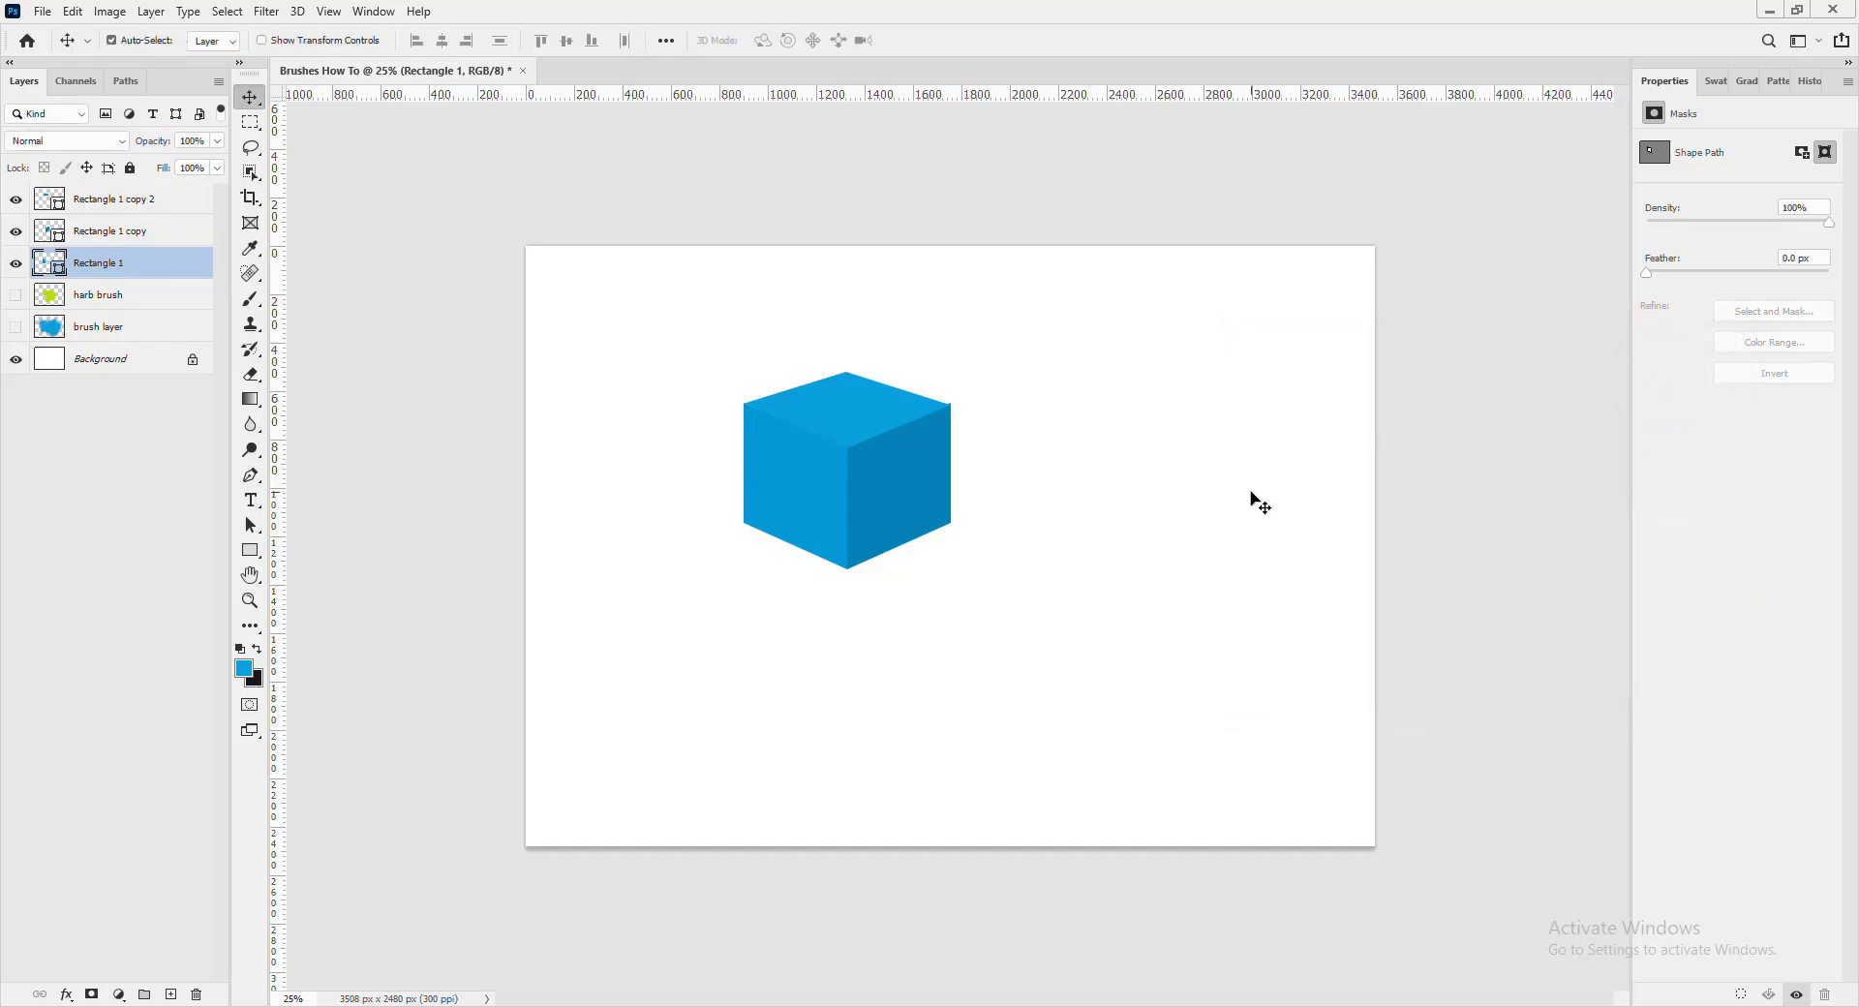
click(749, 252)
drag(766, 279, 684, 386)
click(665, 373)
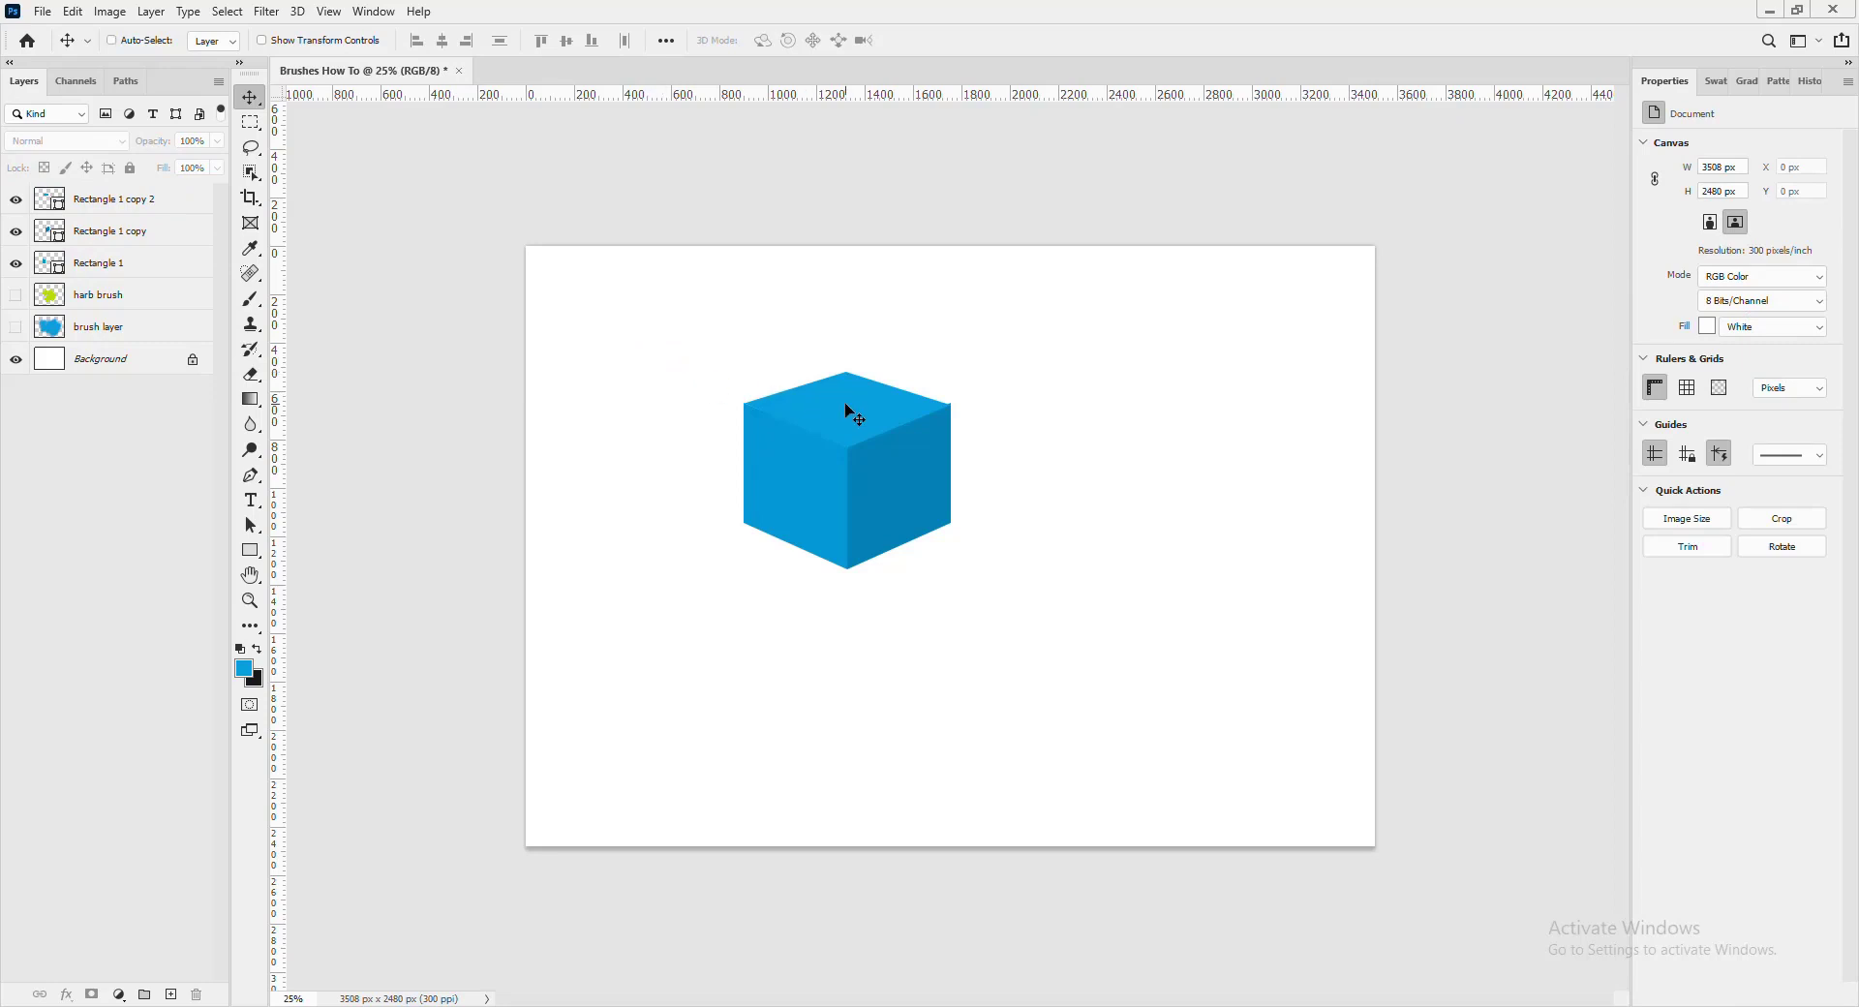
key(ctrl+plus)
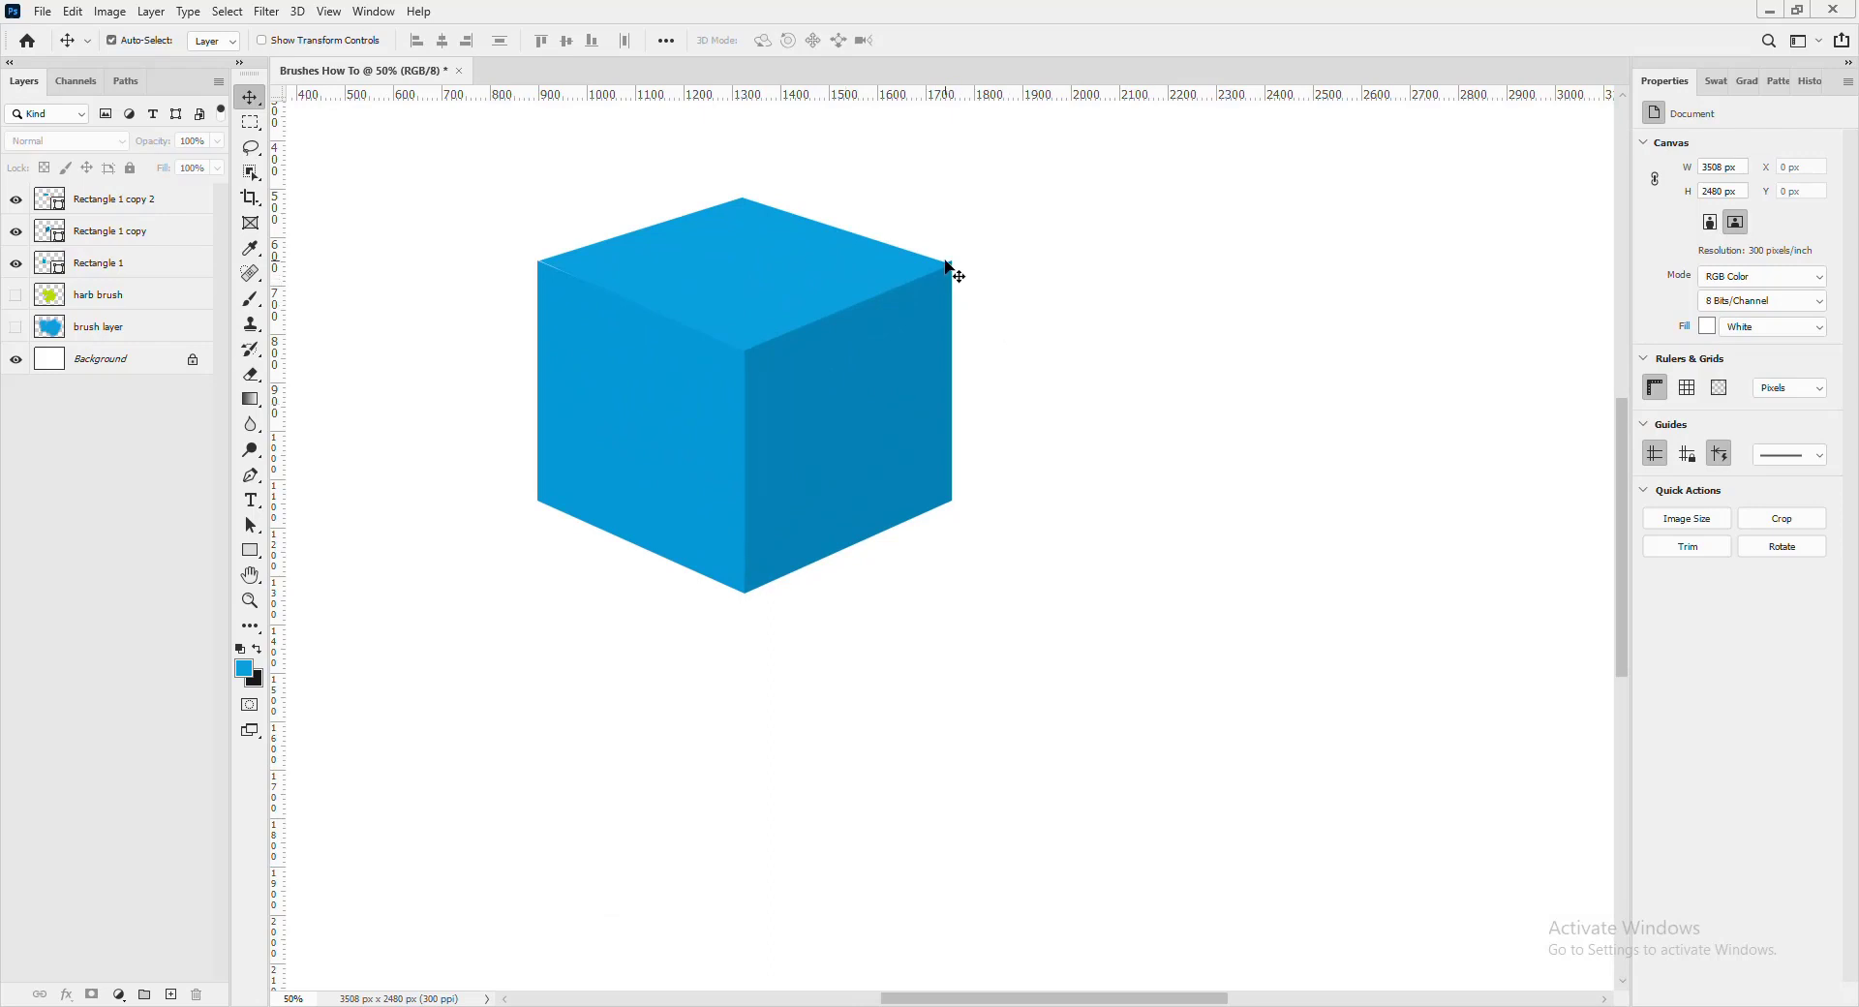
key(ctrl+minus)
key(ctrl+minus)
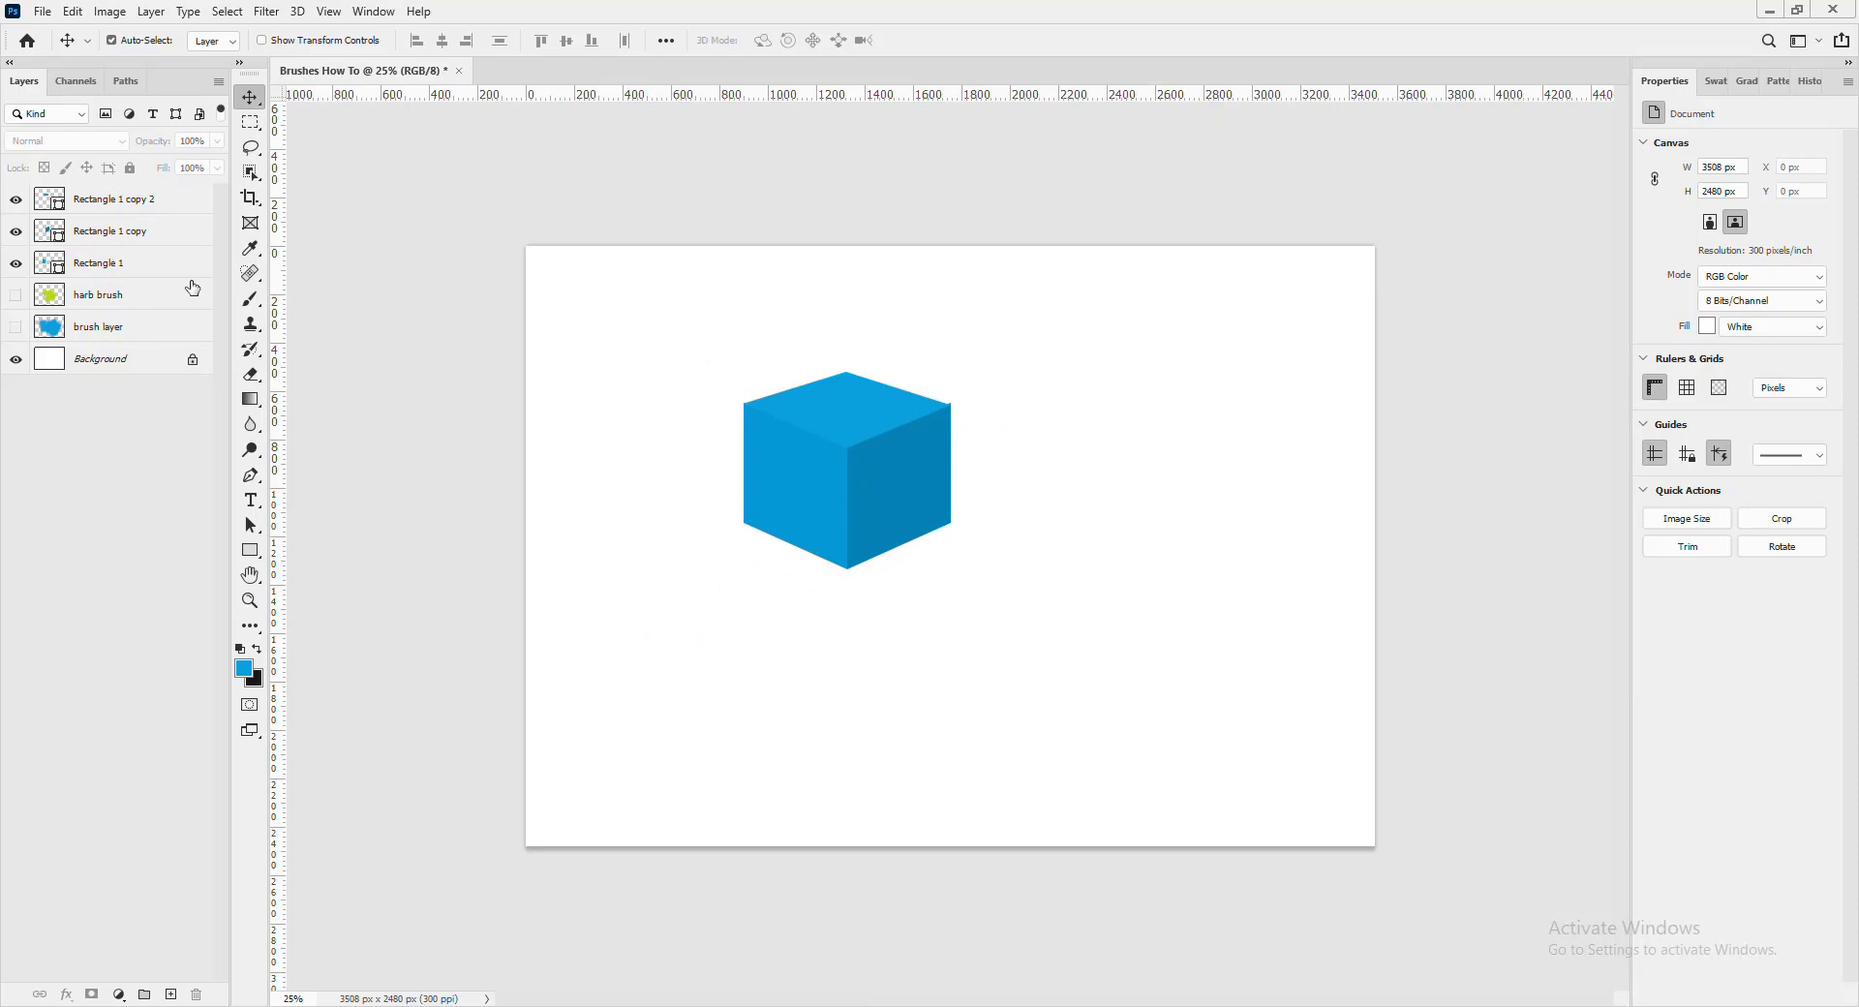
- Duplicate the top face layer Rectangle 1 copy 2 and move the duplicate straight down so it overlaps the cube's bottom corner
click(16, 201)
click(15, 201)
click(117, 200)
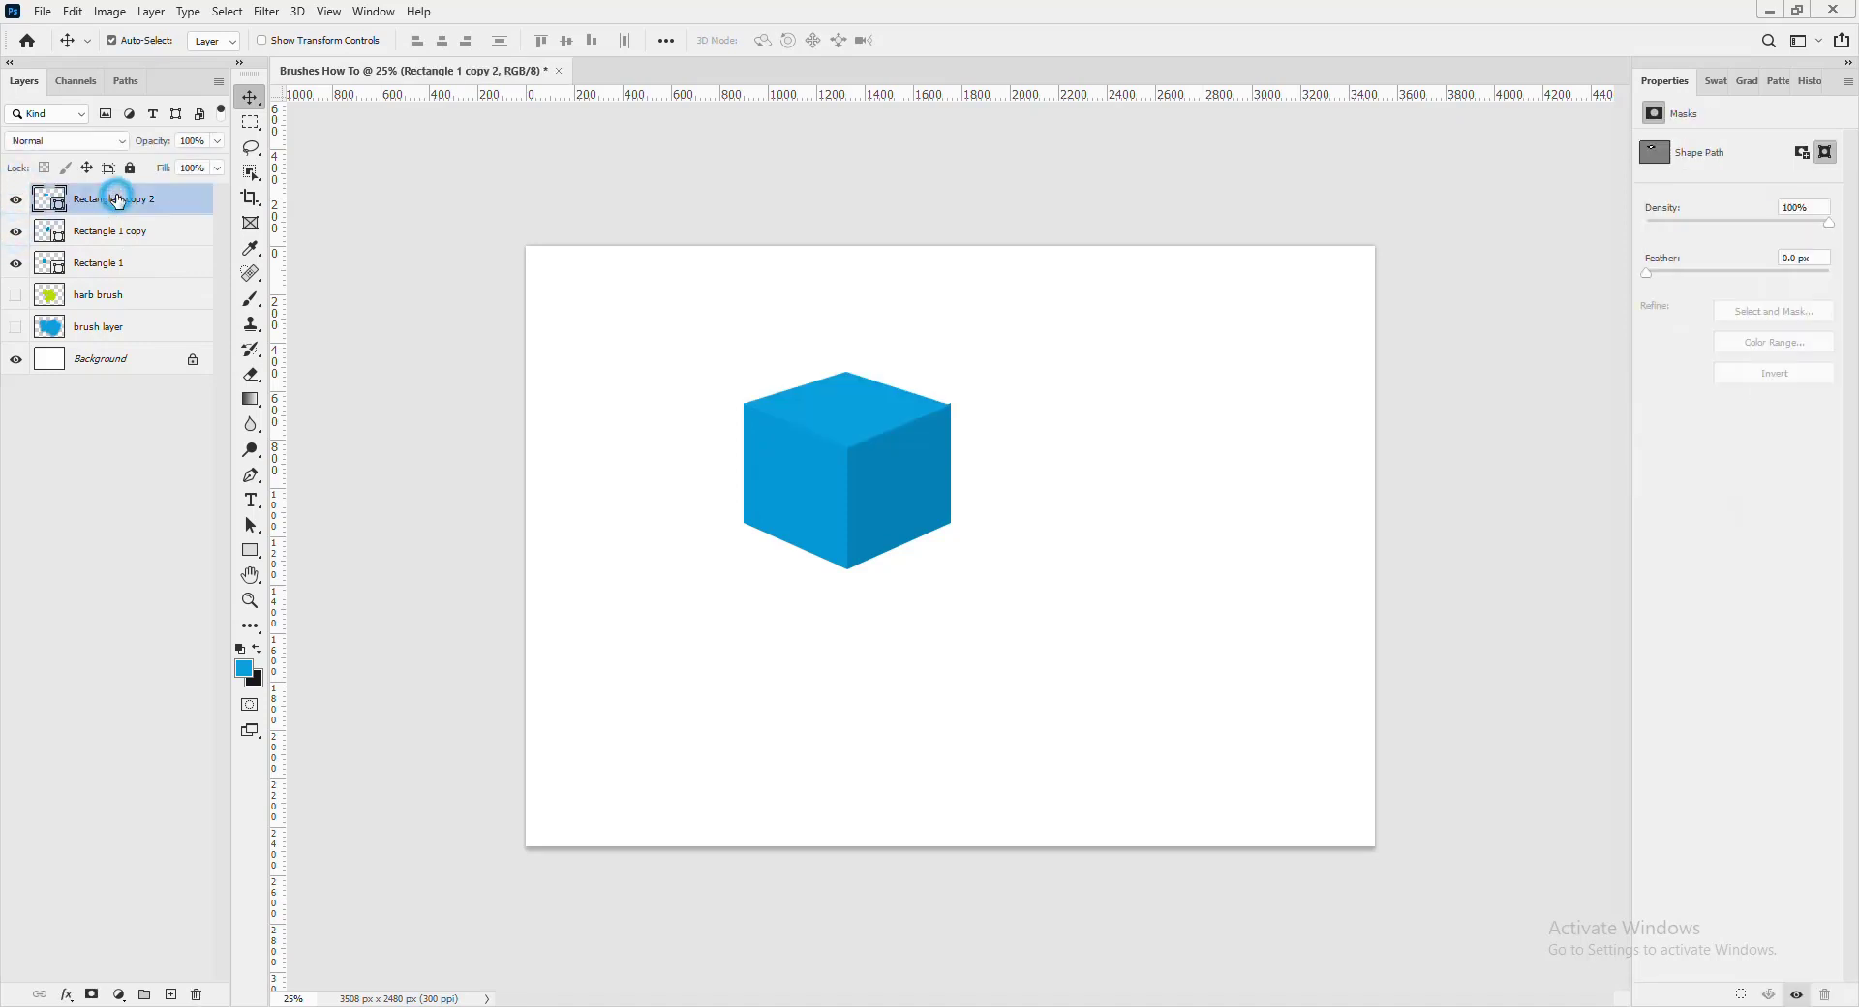
key(ctrl+j)
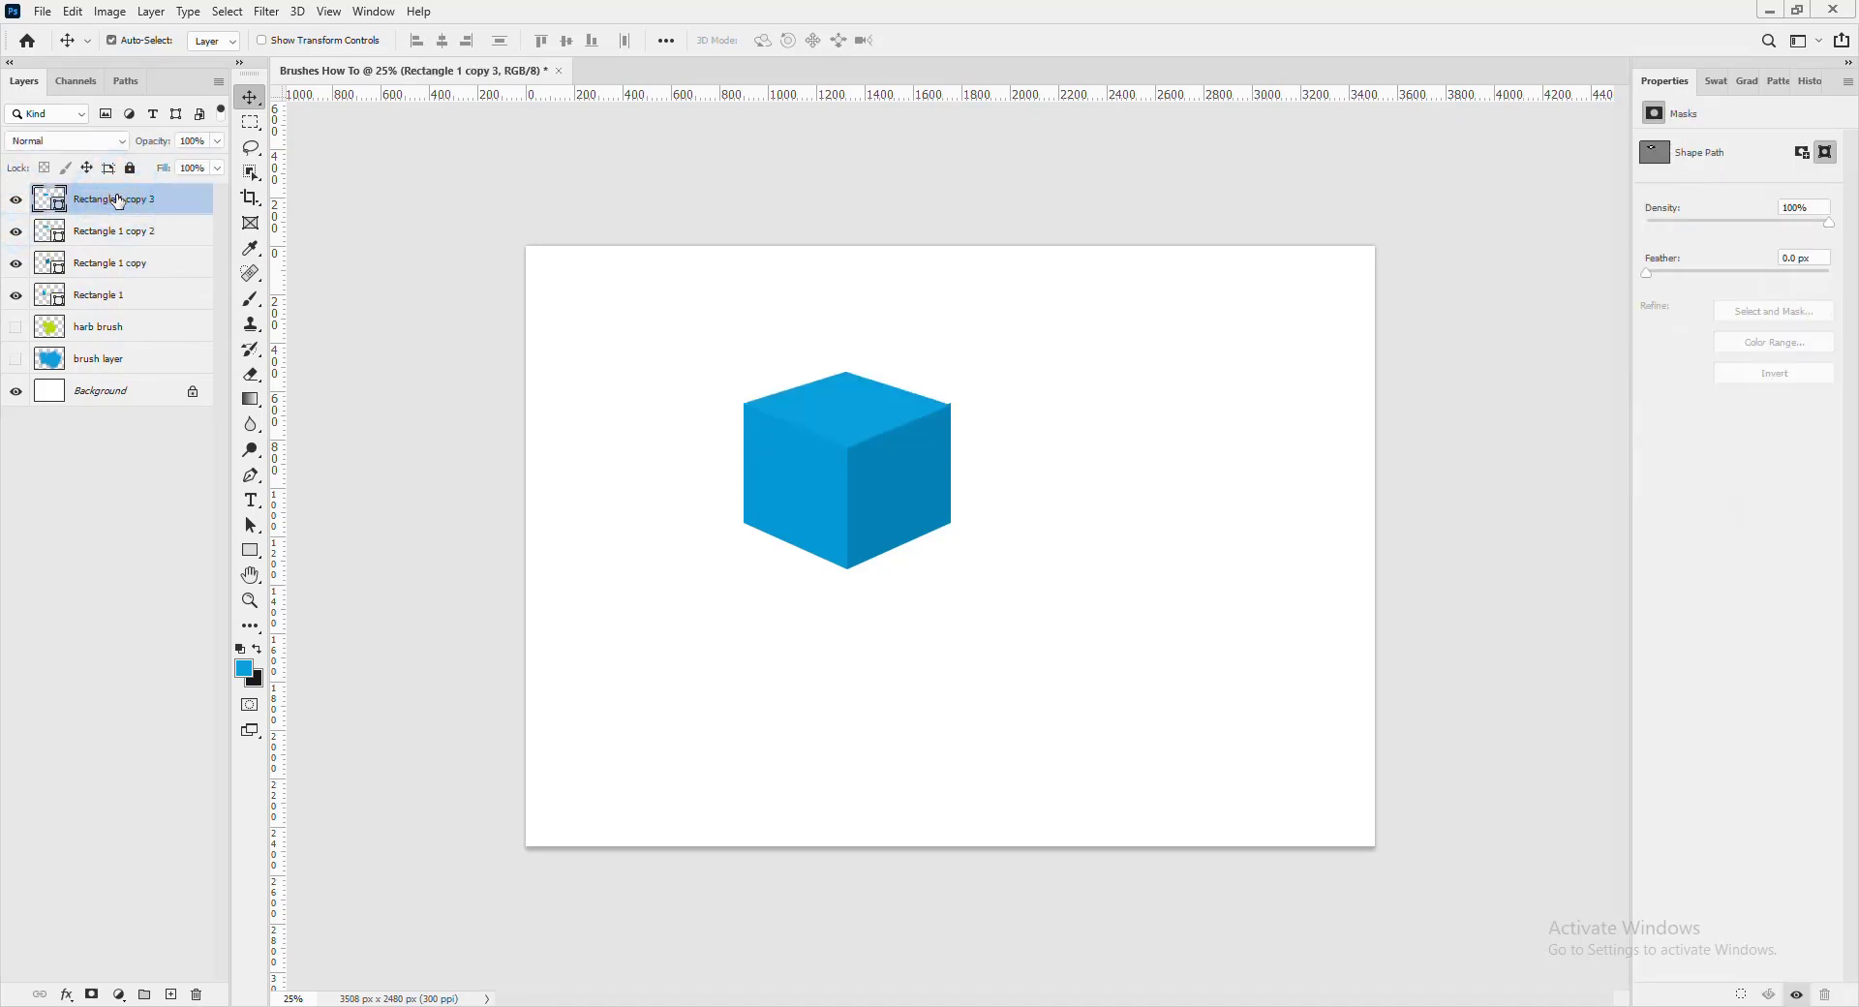
key(ctrl+t)
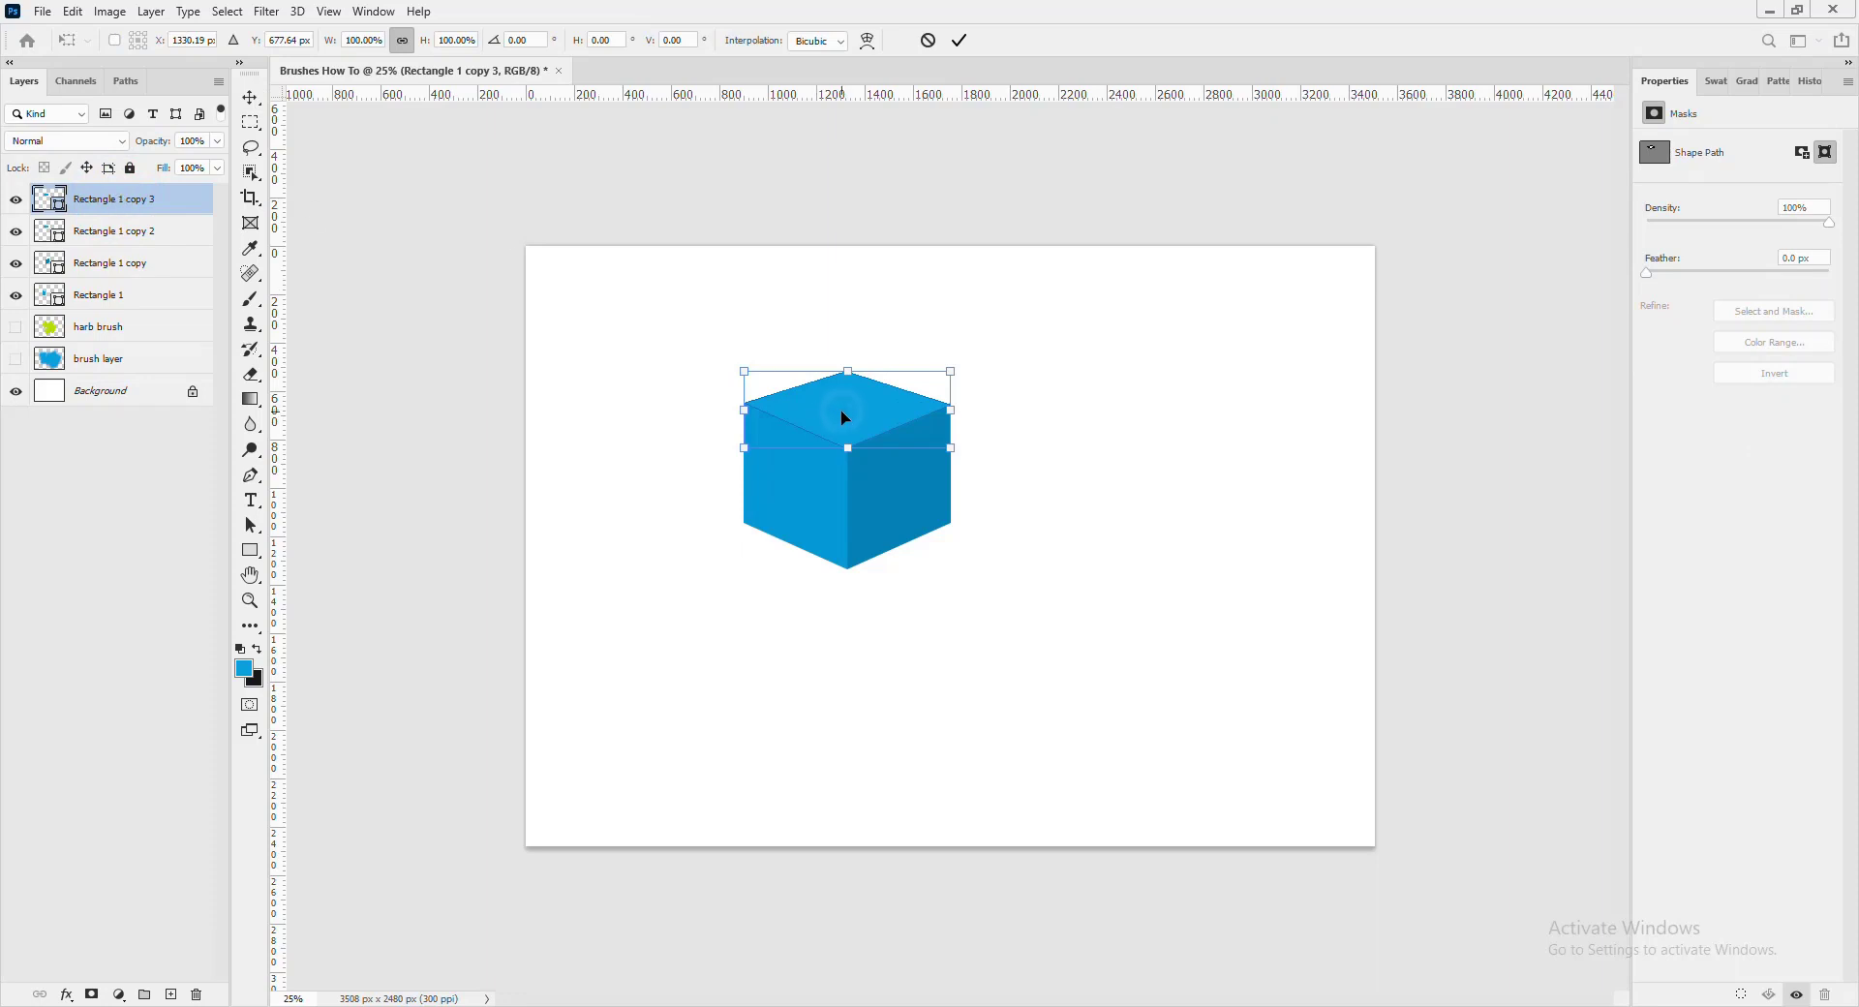
drag(844, 419, 864, 561)
key(Return)
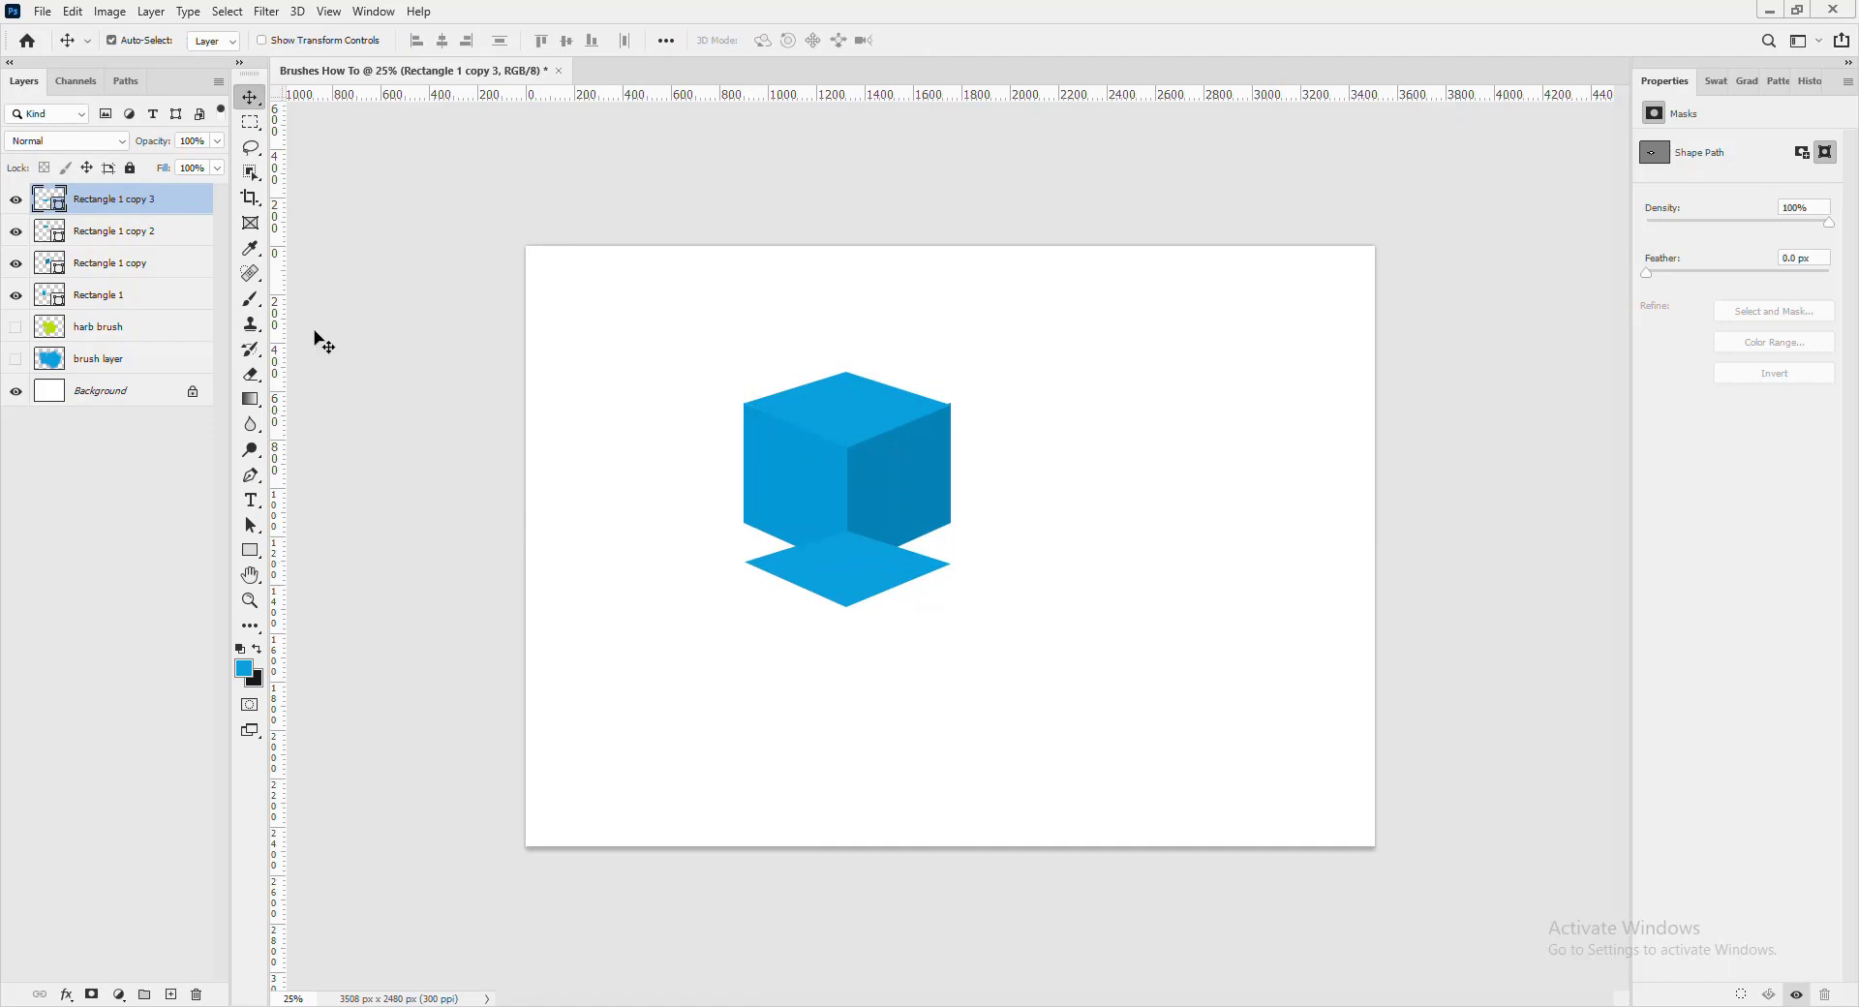
- Place Rectangle 1 copy 3 below the Rectangle 1 layer and fill it with the gray 818181 as the cube's shadow
drag(133, 200, 138, 305)
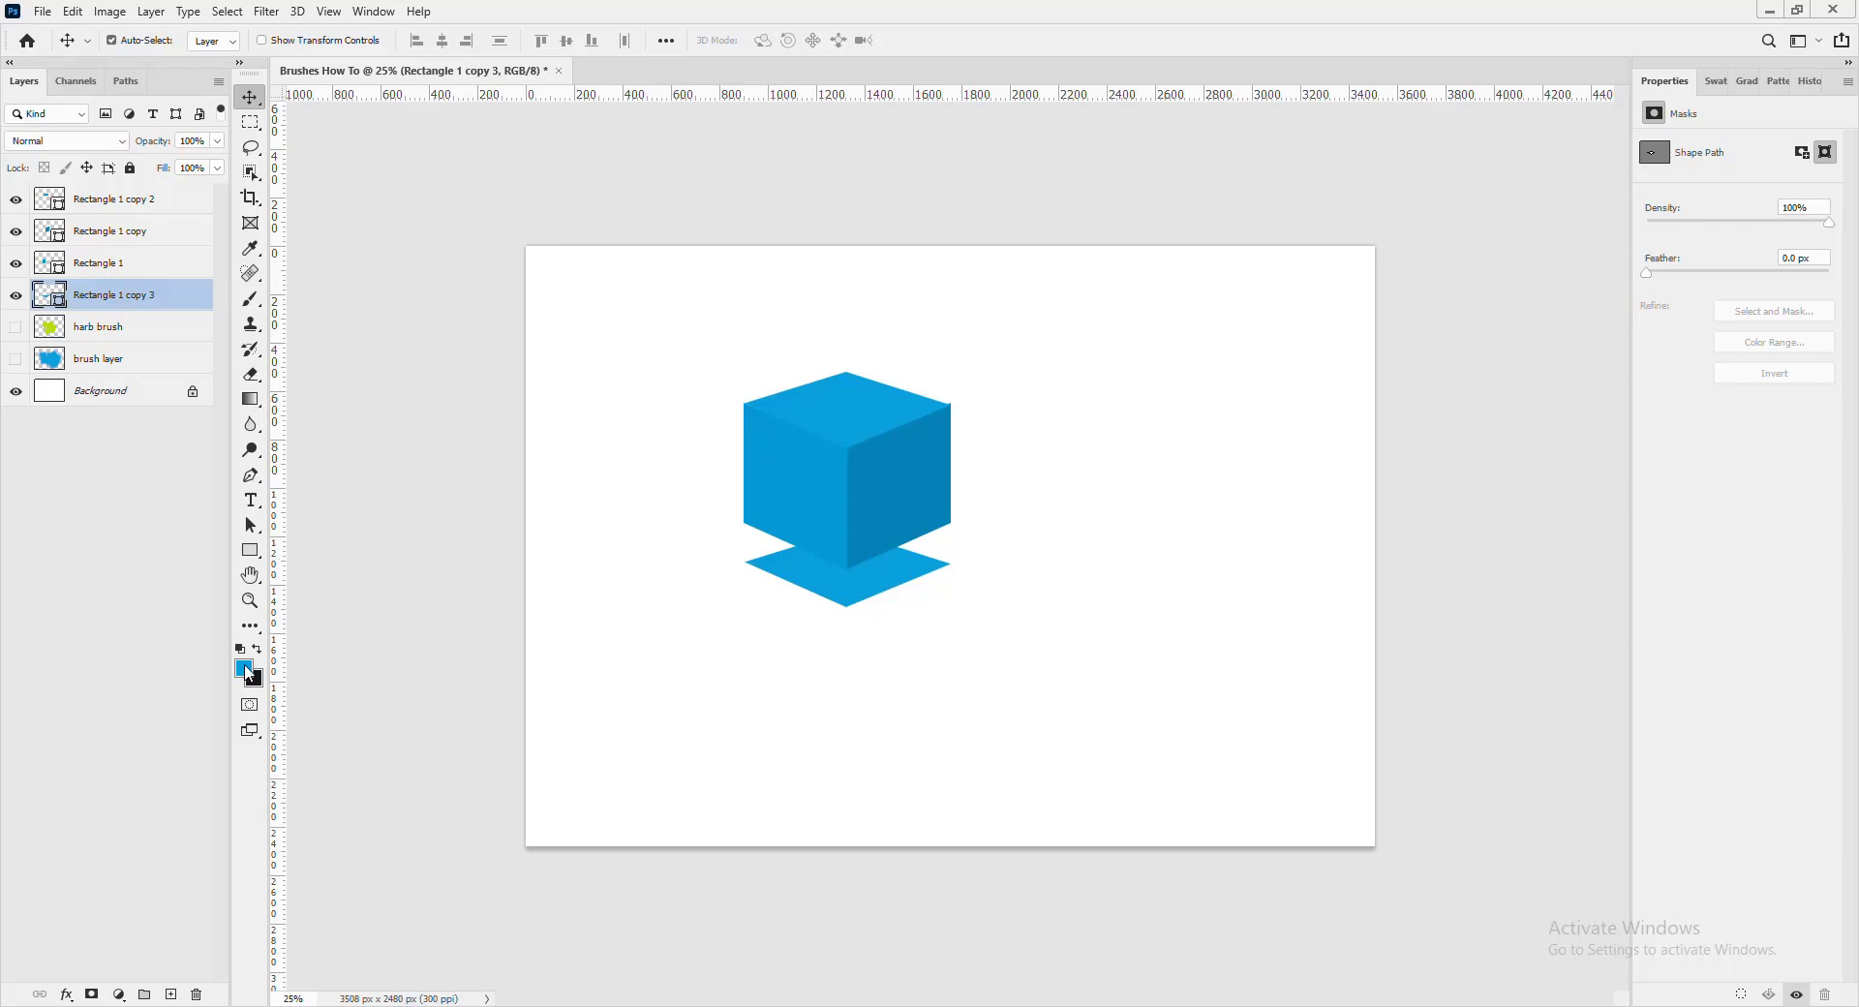
double_click(61, 305)
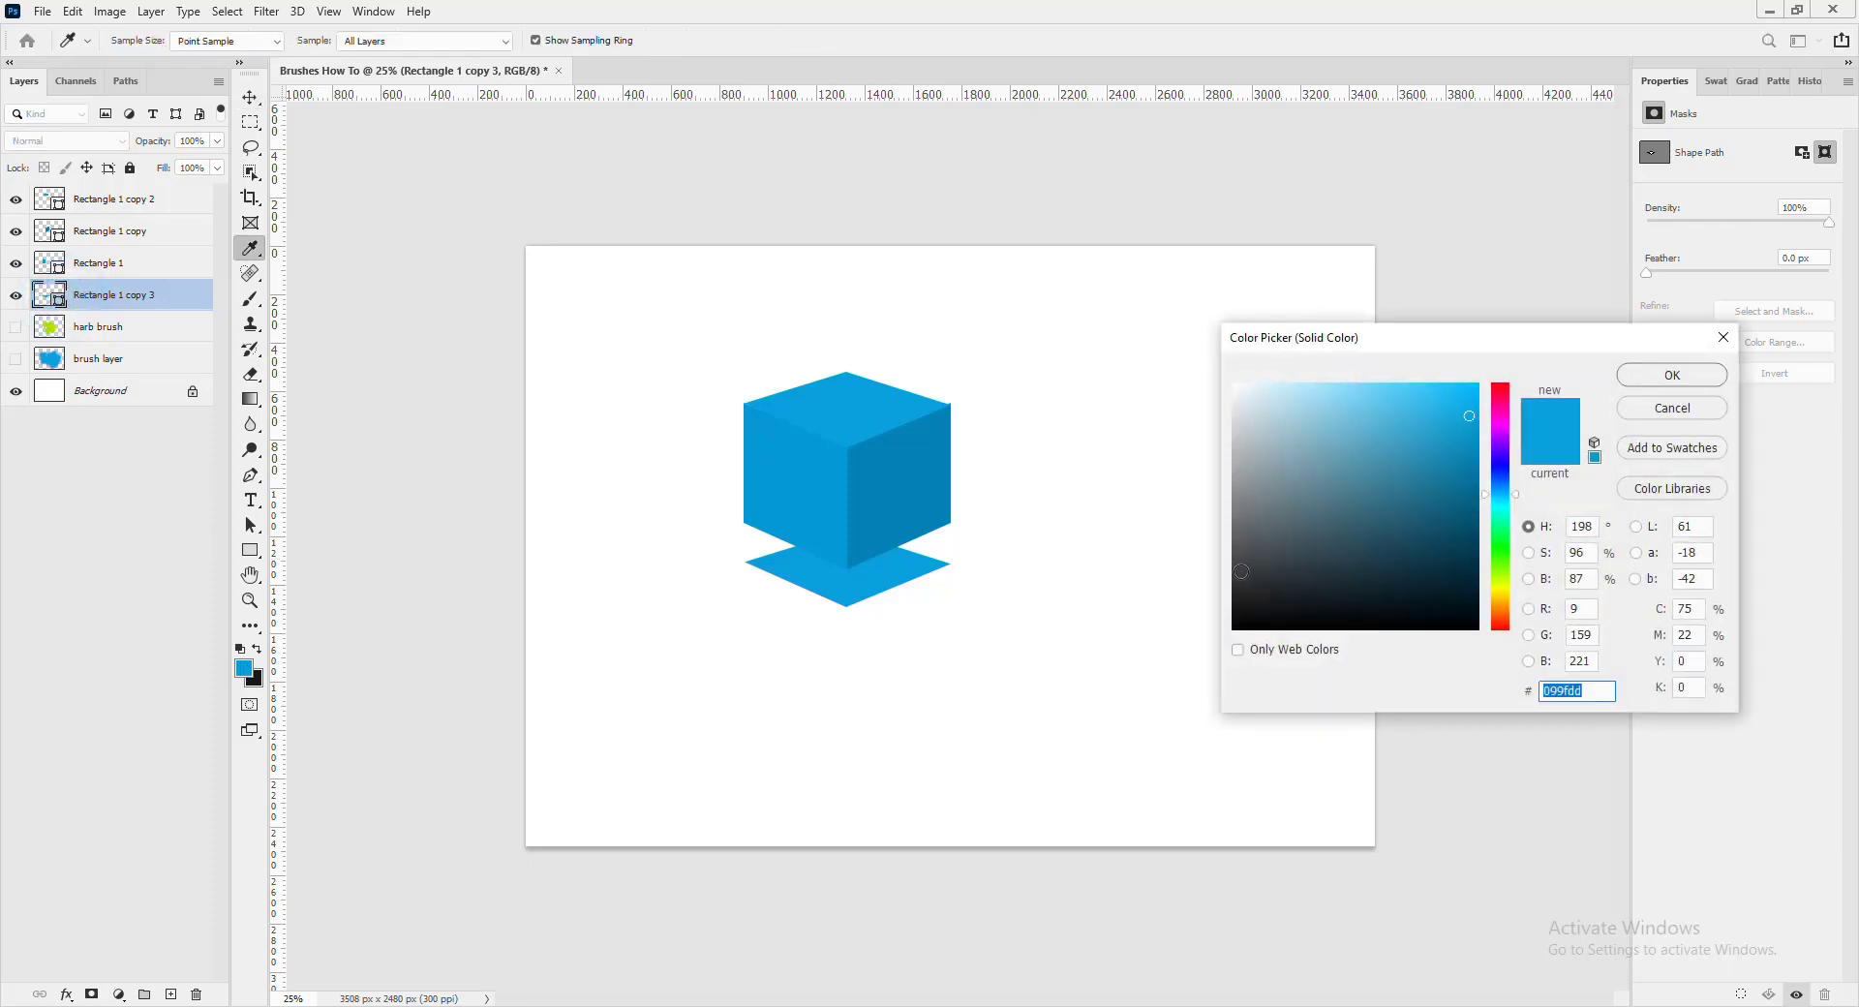
drag(1241, 571, 1231, 505)
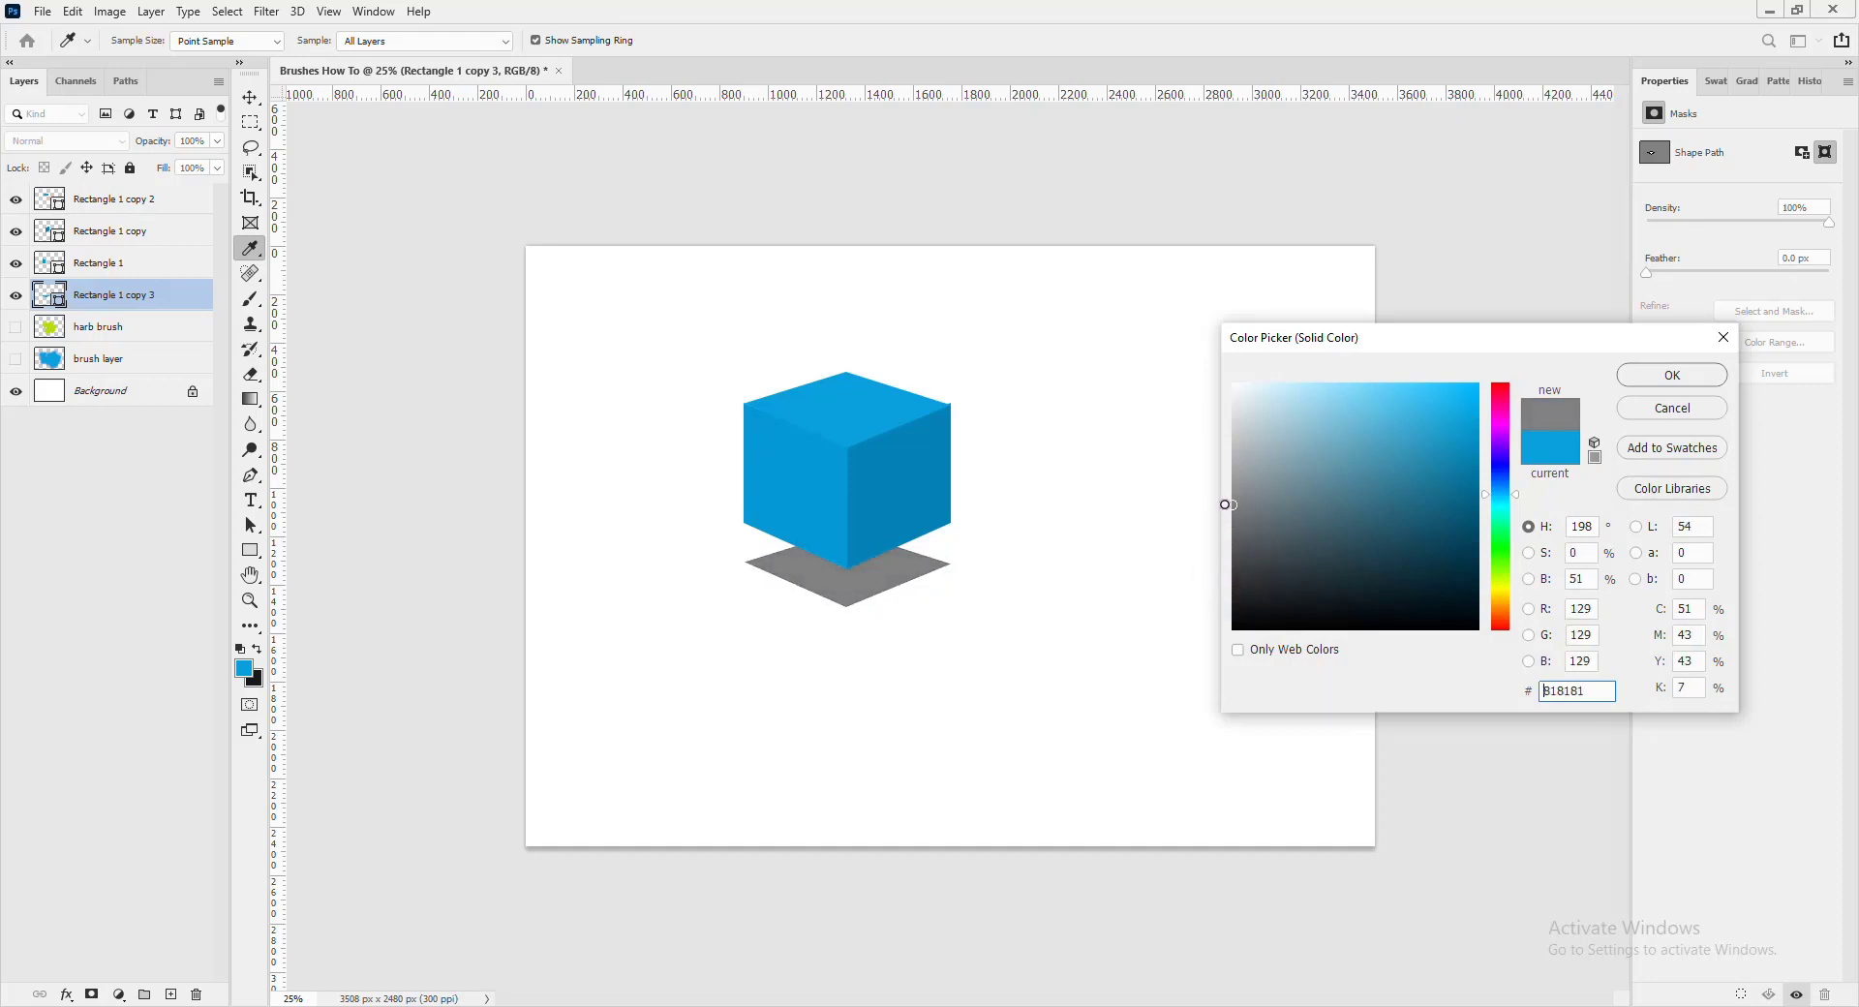
click(1663, 378)
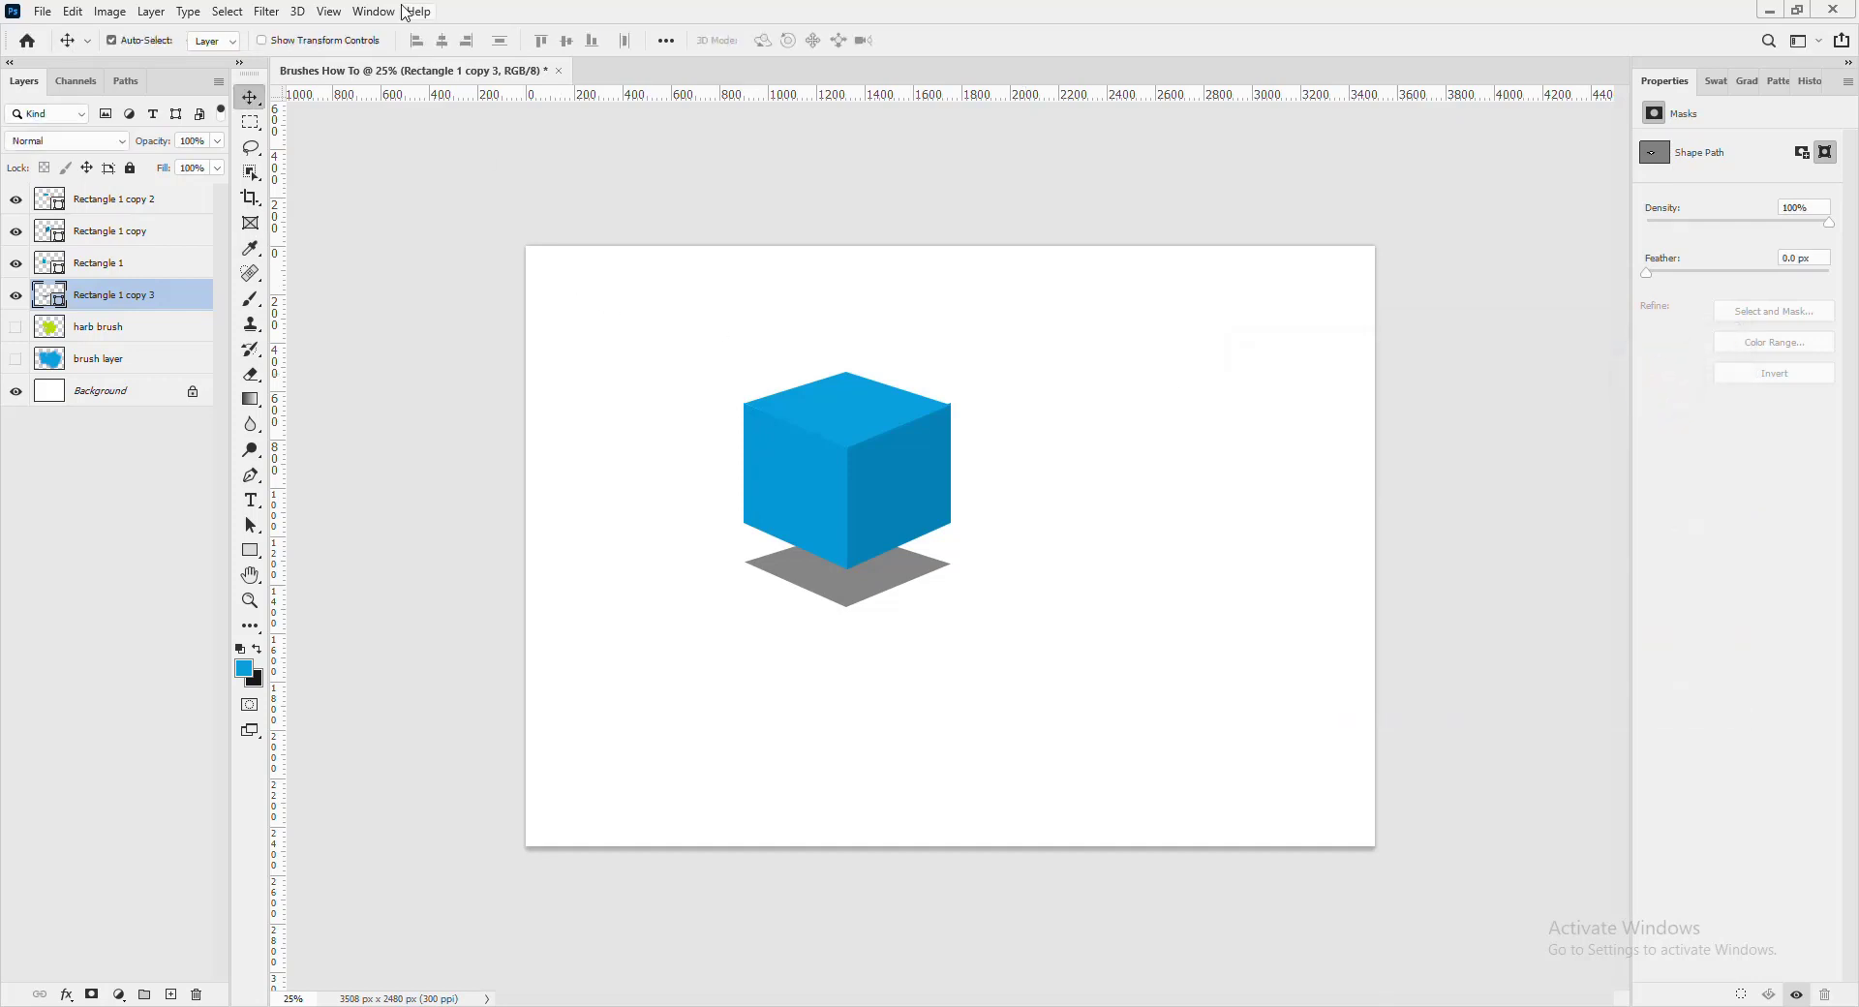
- Convert the gray shadow layer Rectangle 1 copy 3 to a smart object and soften it with a Gaussian Blur
click(266, 13)
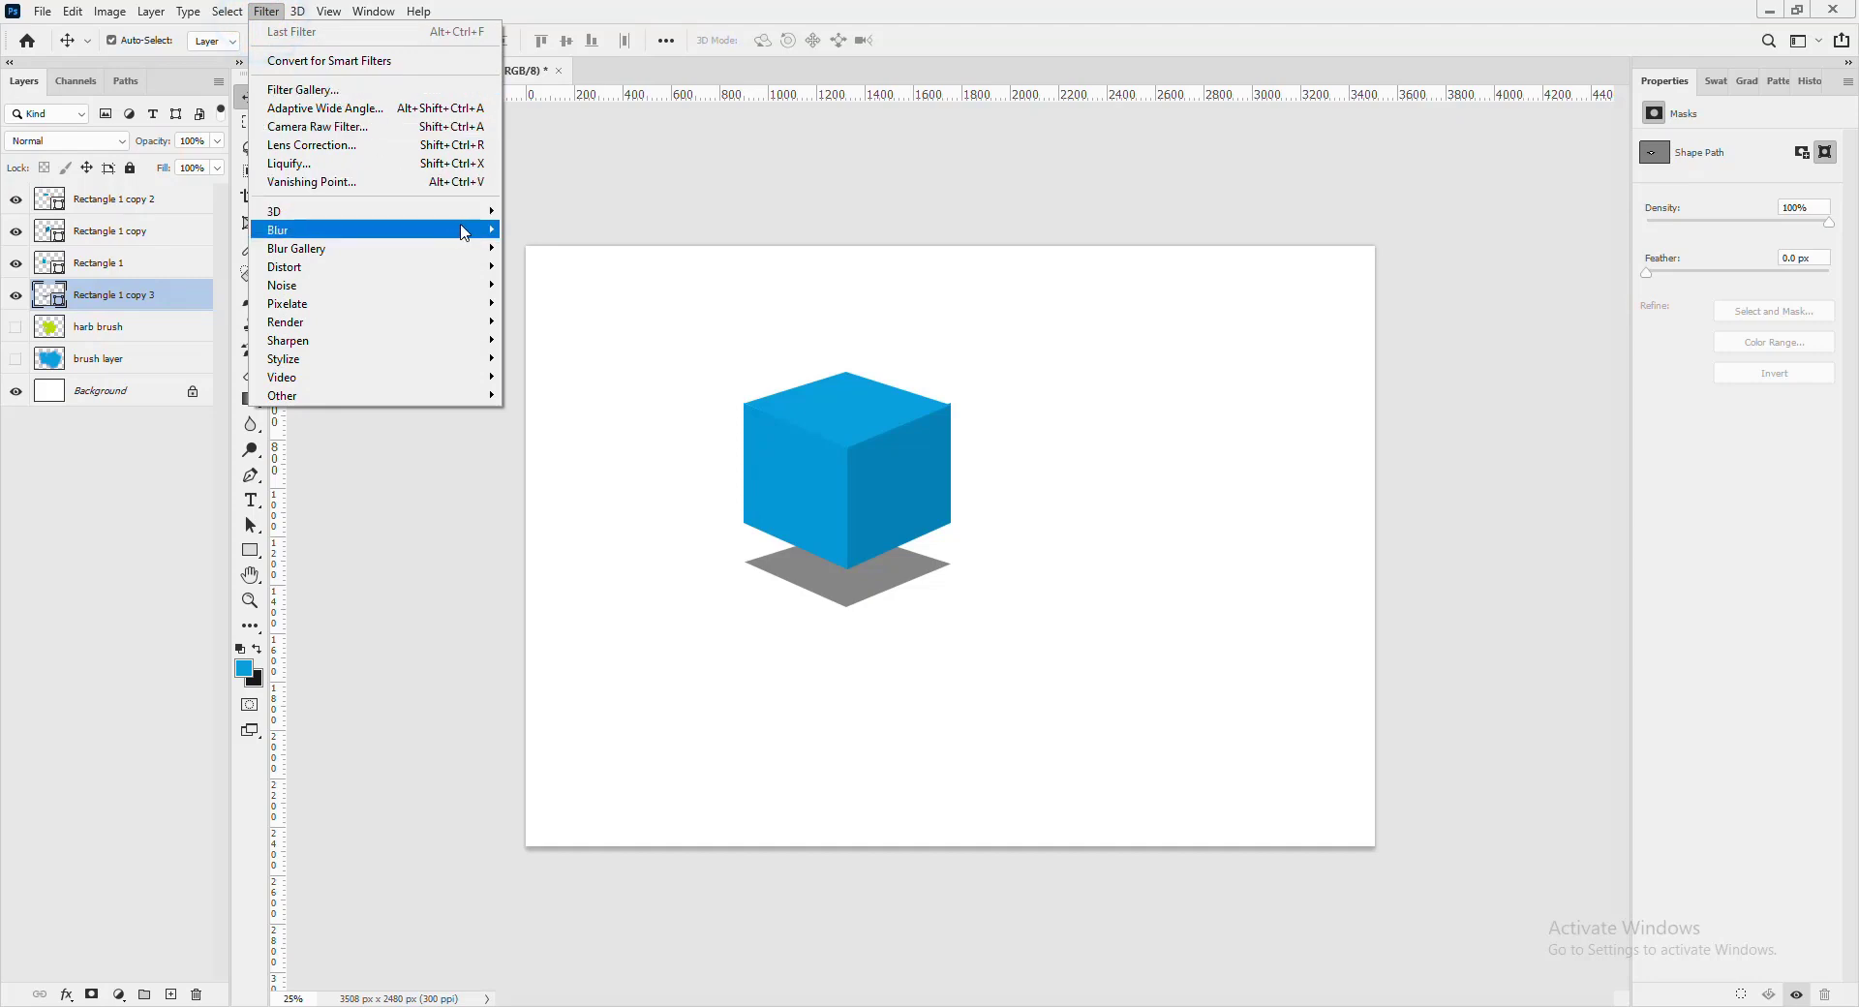
mouse_move(465, 232)
click(578, 303)
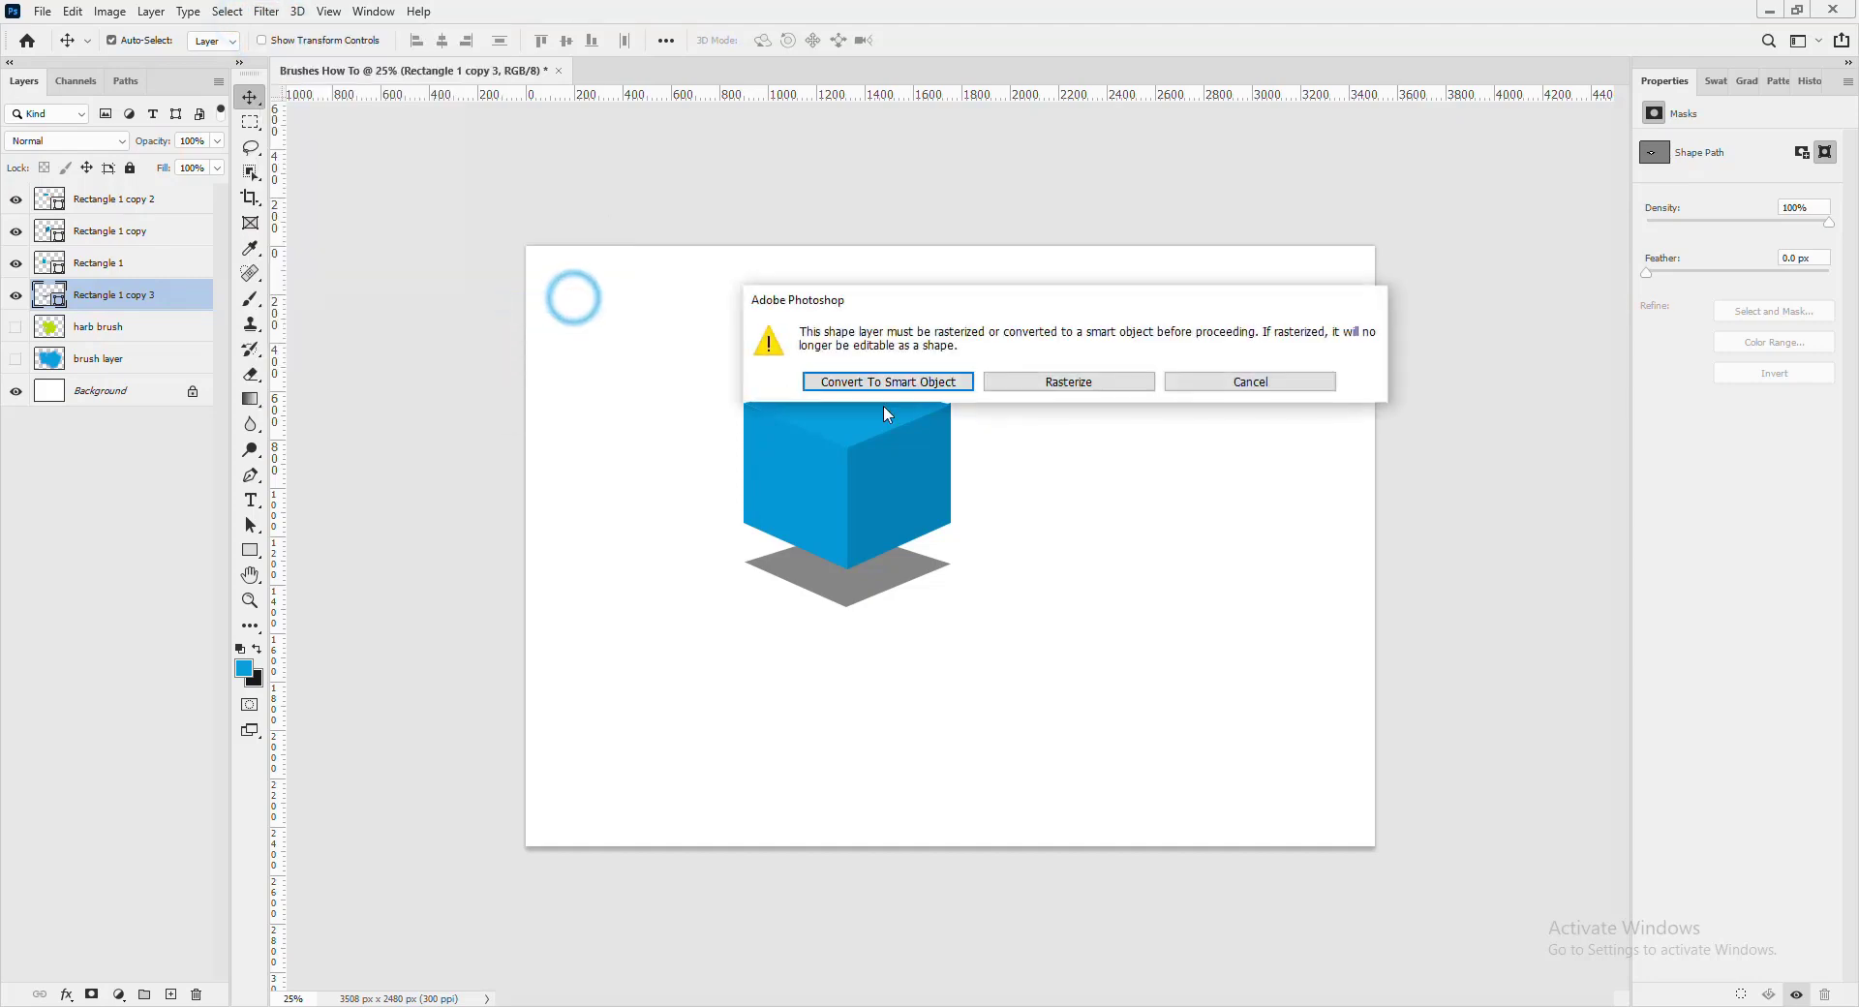
click(947, 383)
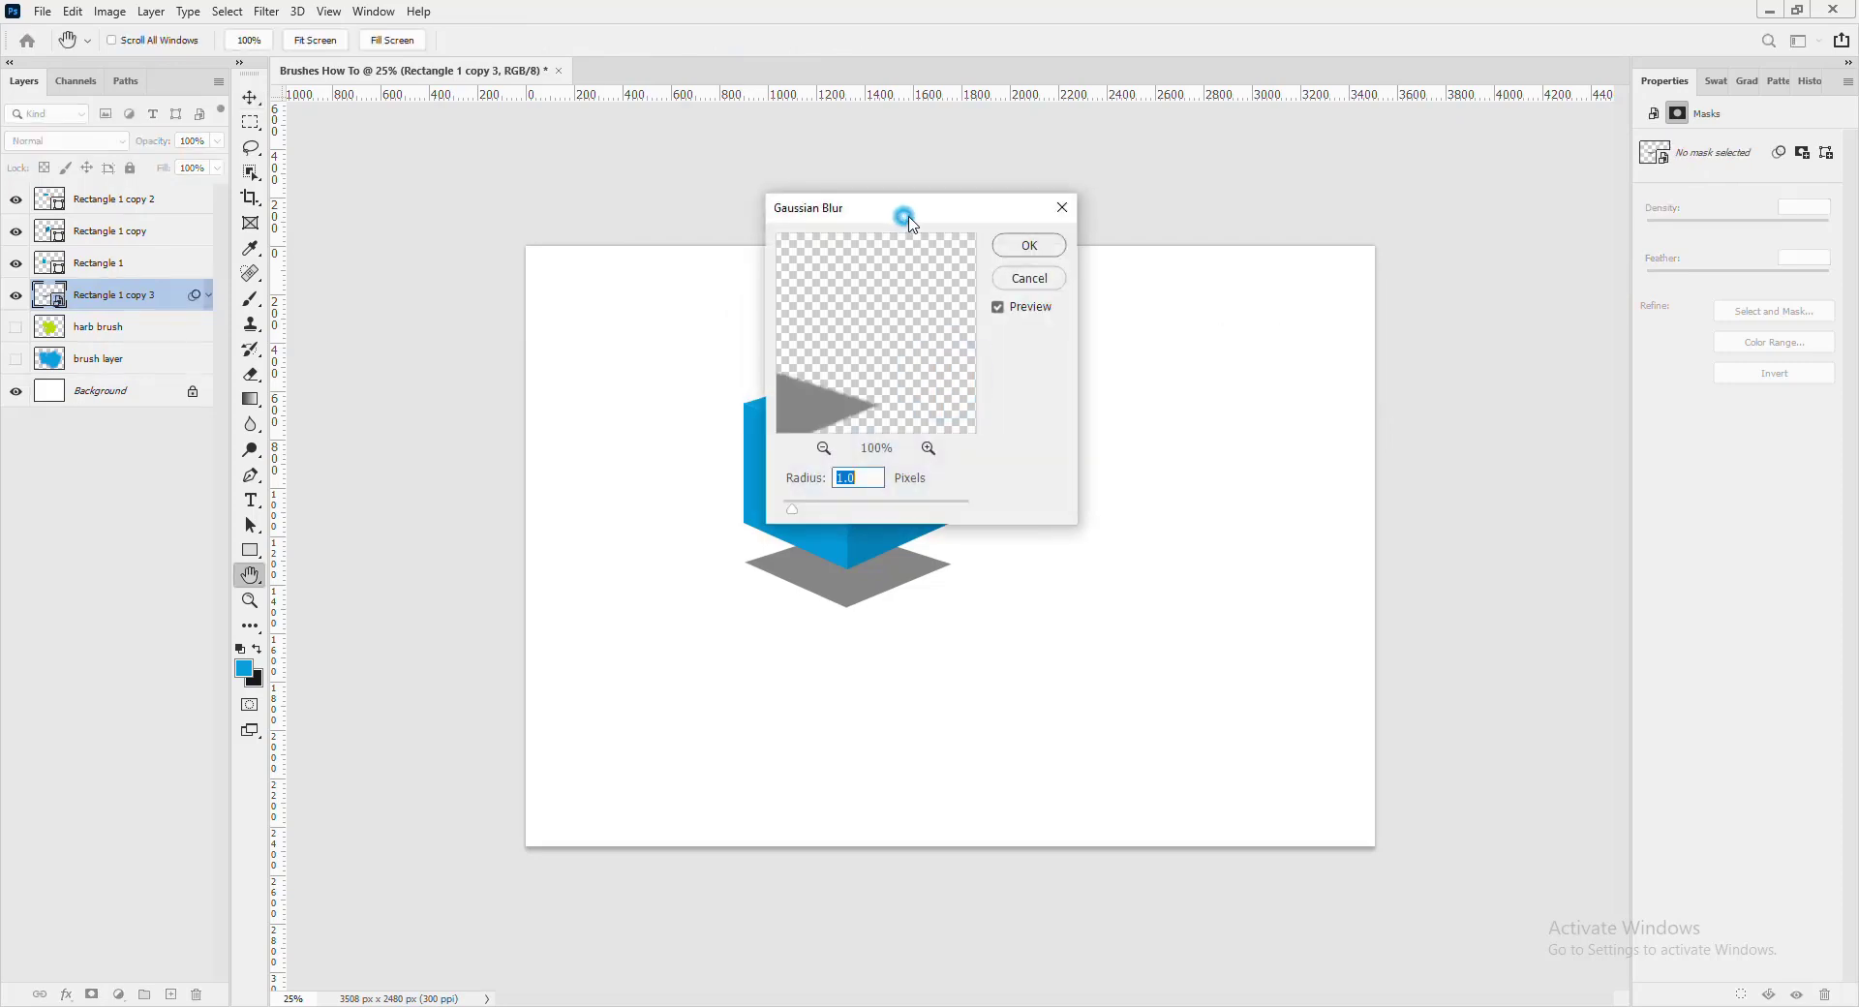
drag(912, 224, 1191, 259)
drag(1073, 548, 1158, 555)
click(1307, 293)
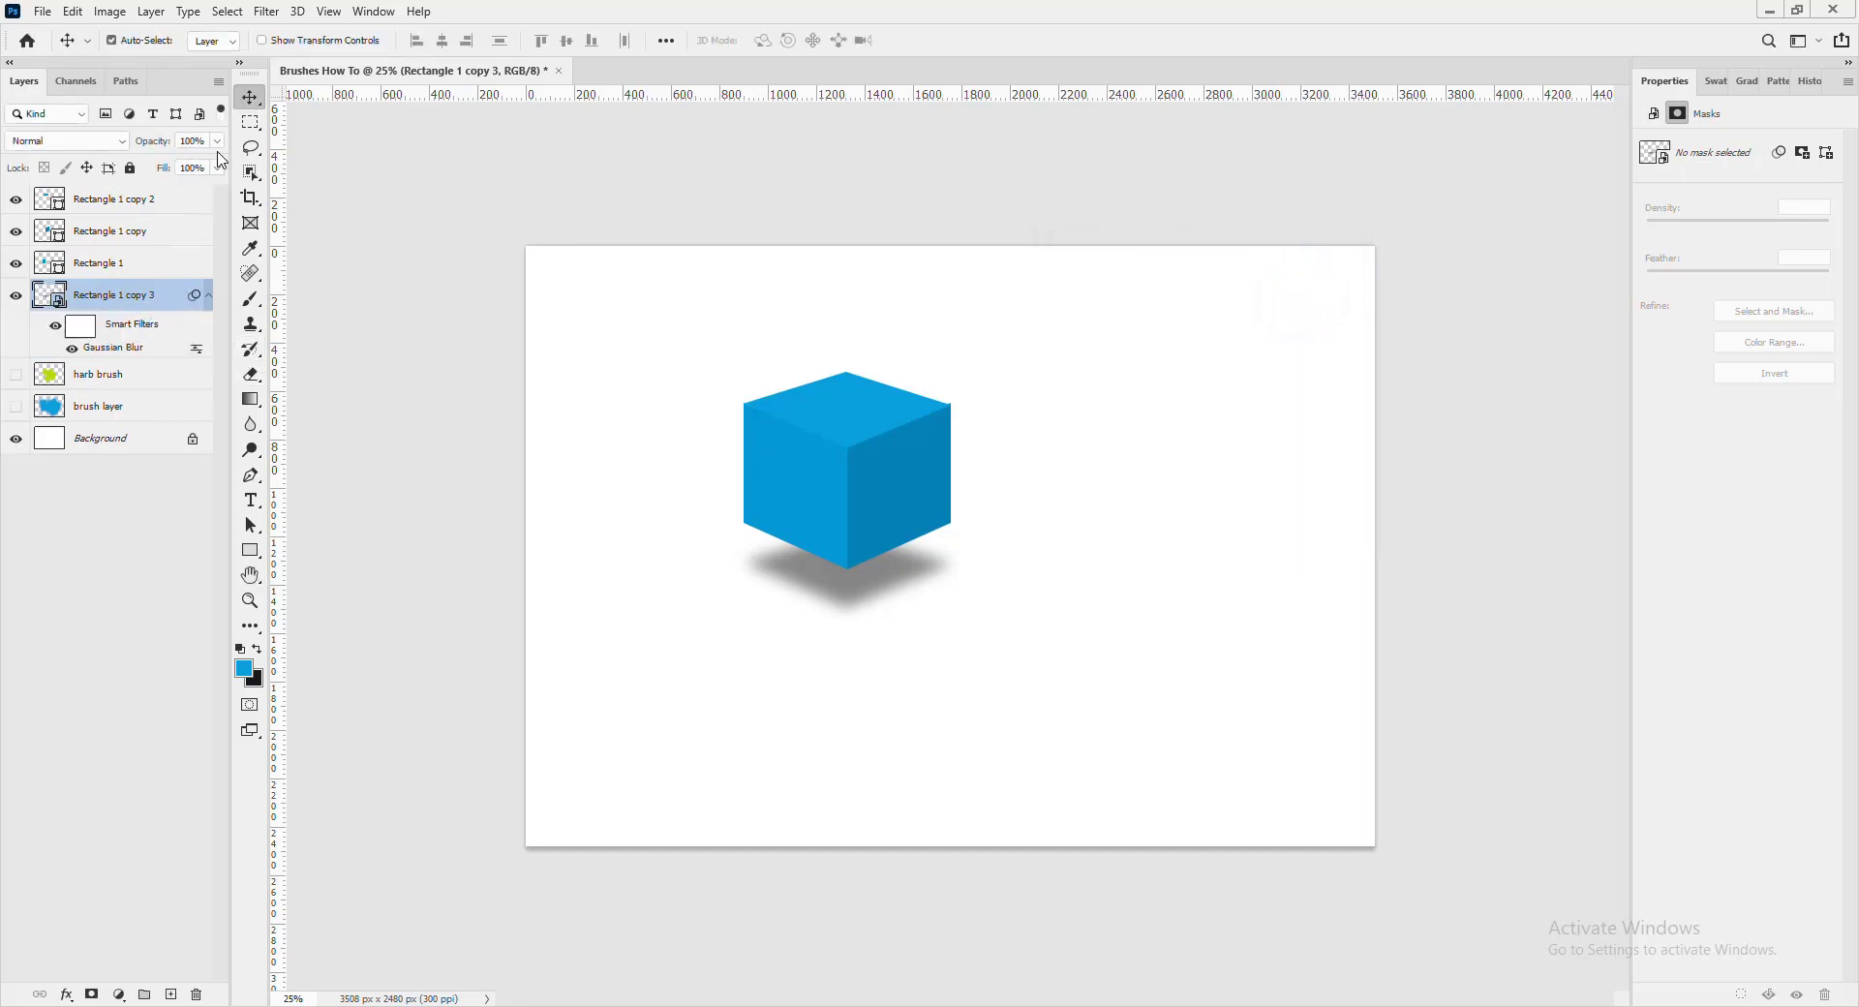
- Lower the opacity of the blurred shadow layer to 32%
click(219, 141)
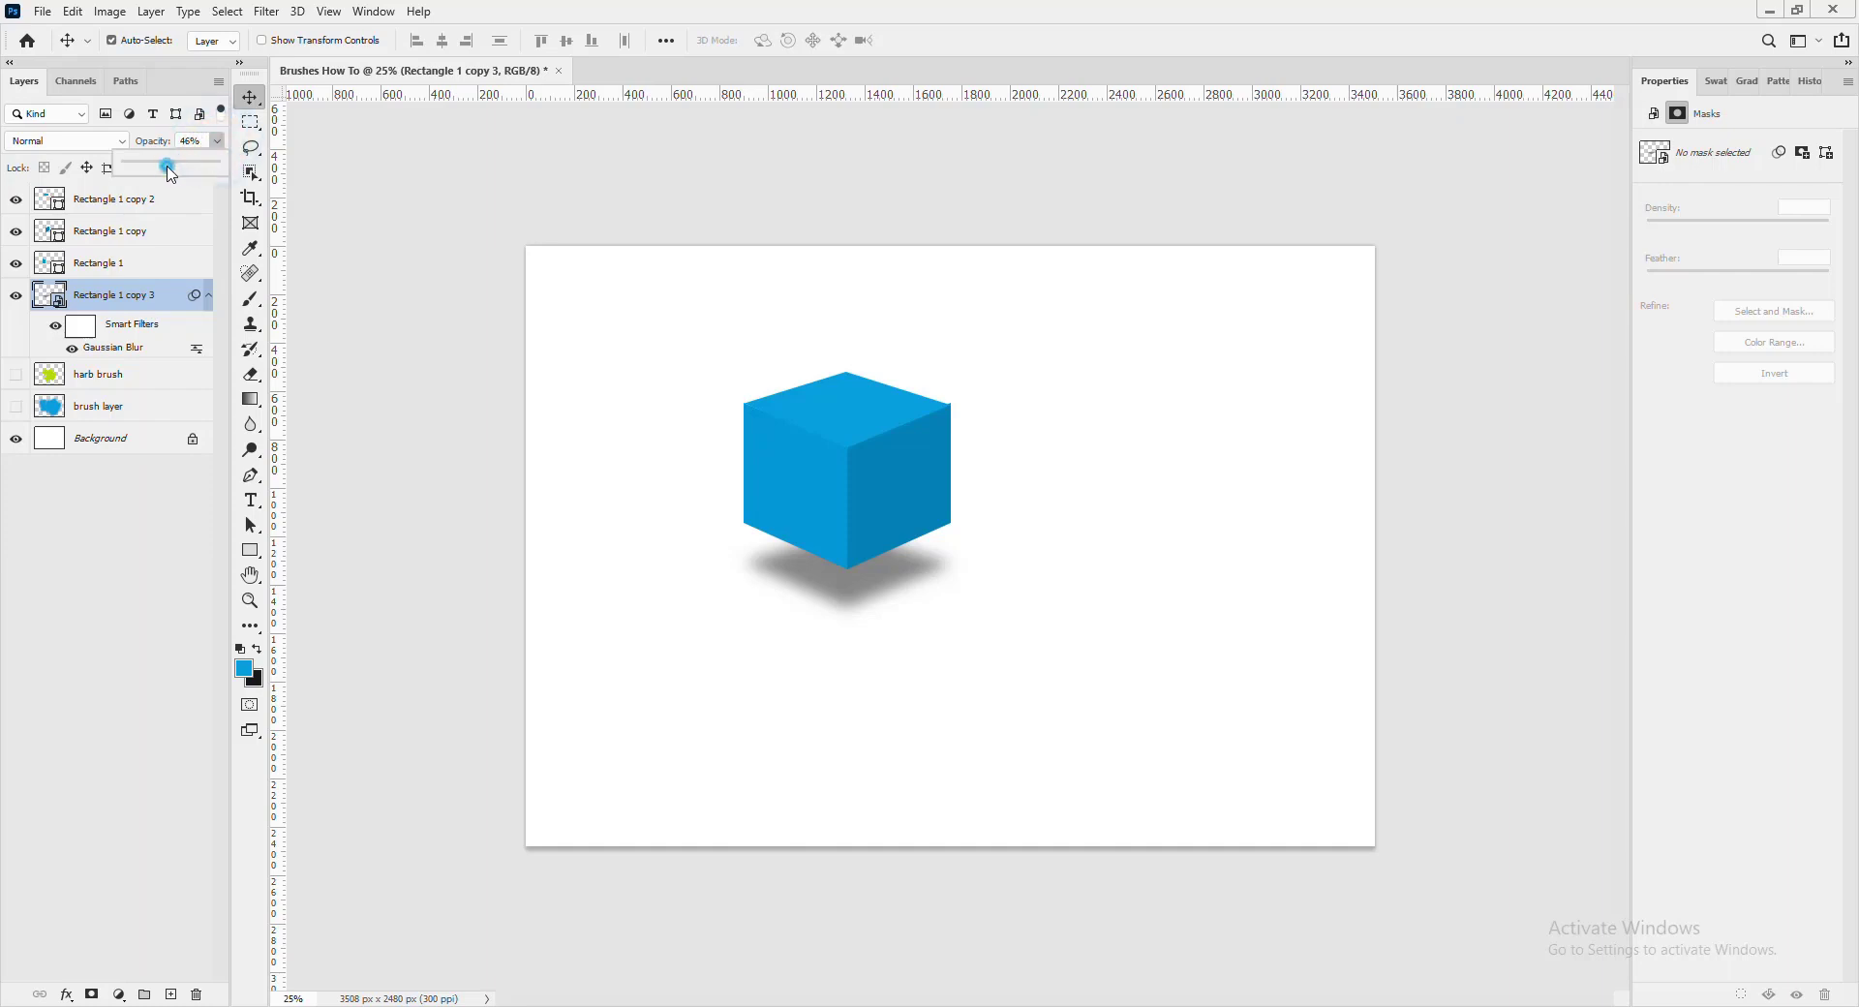
drag(221, 162, 164, 174)
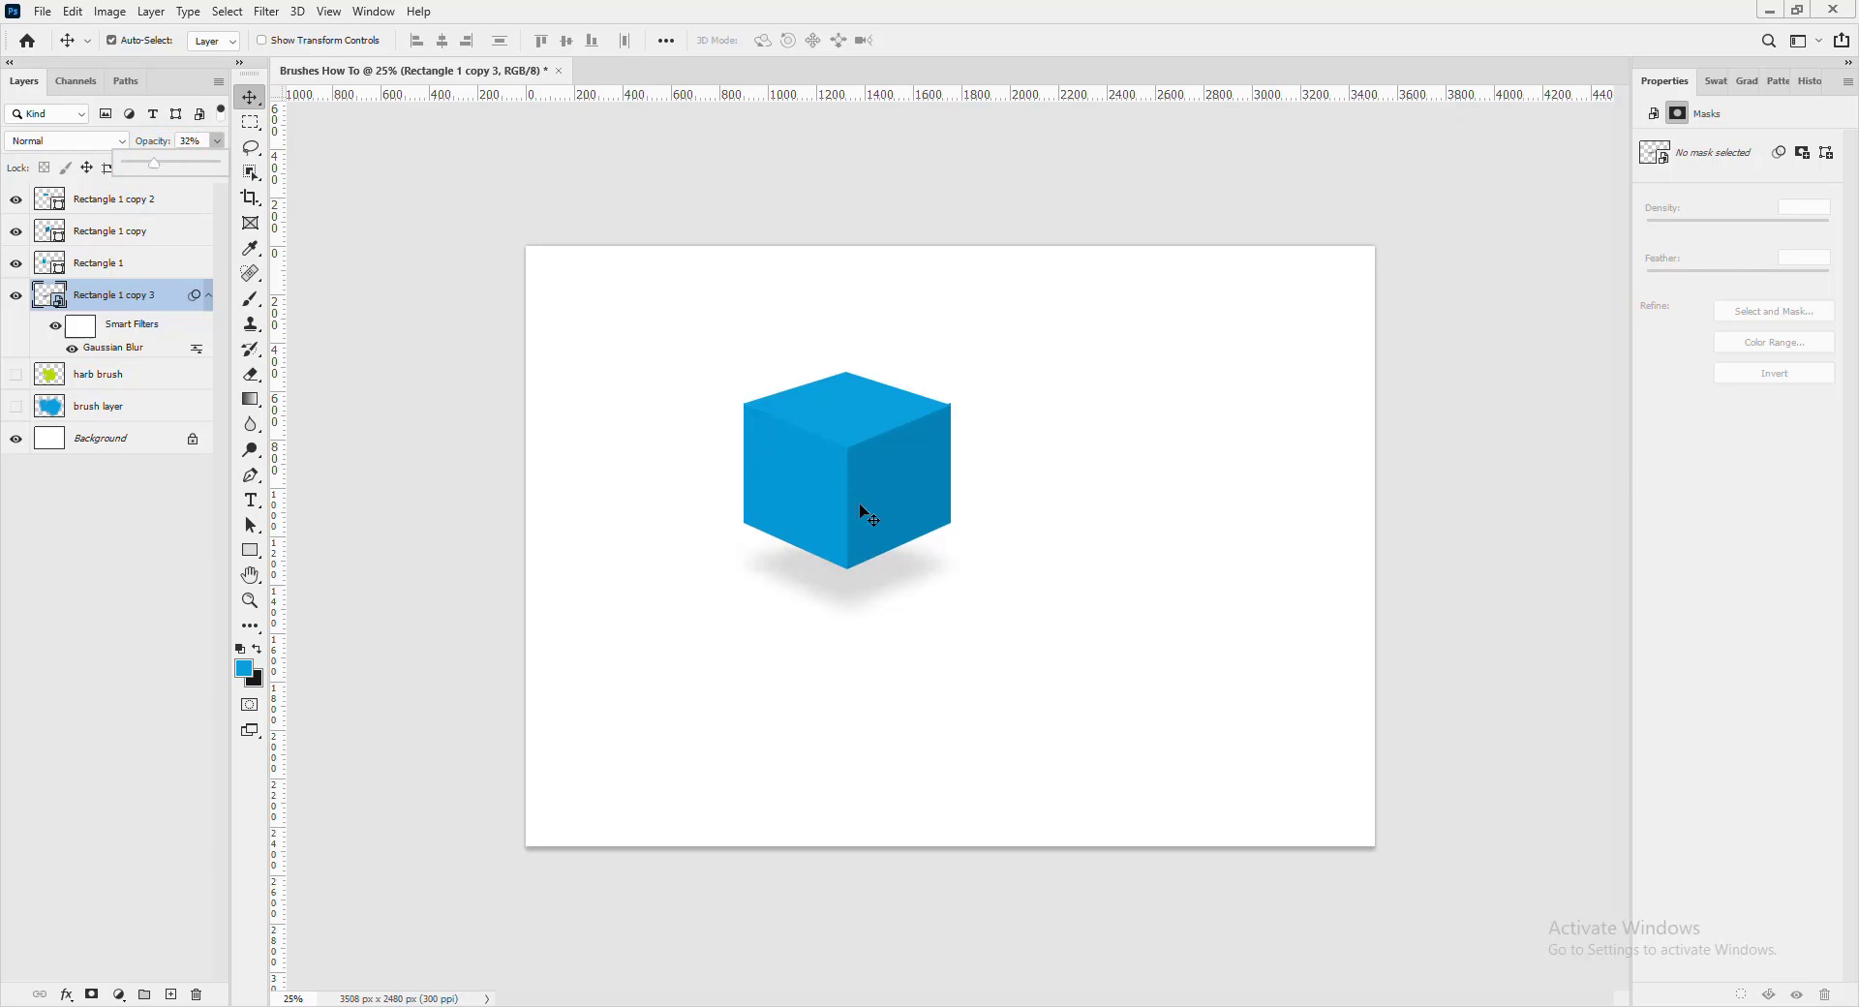
click(1042, 634)
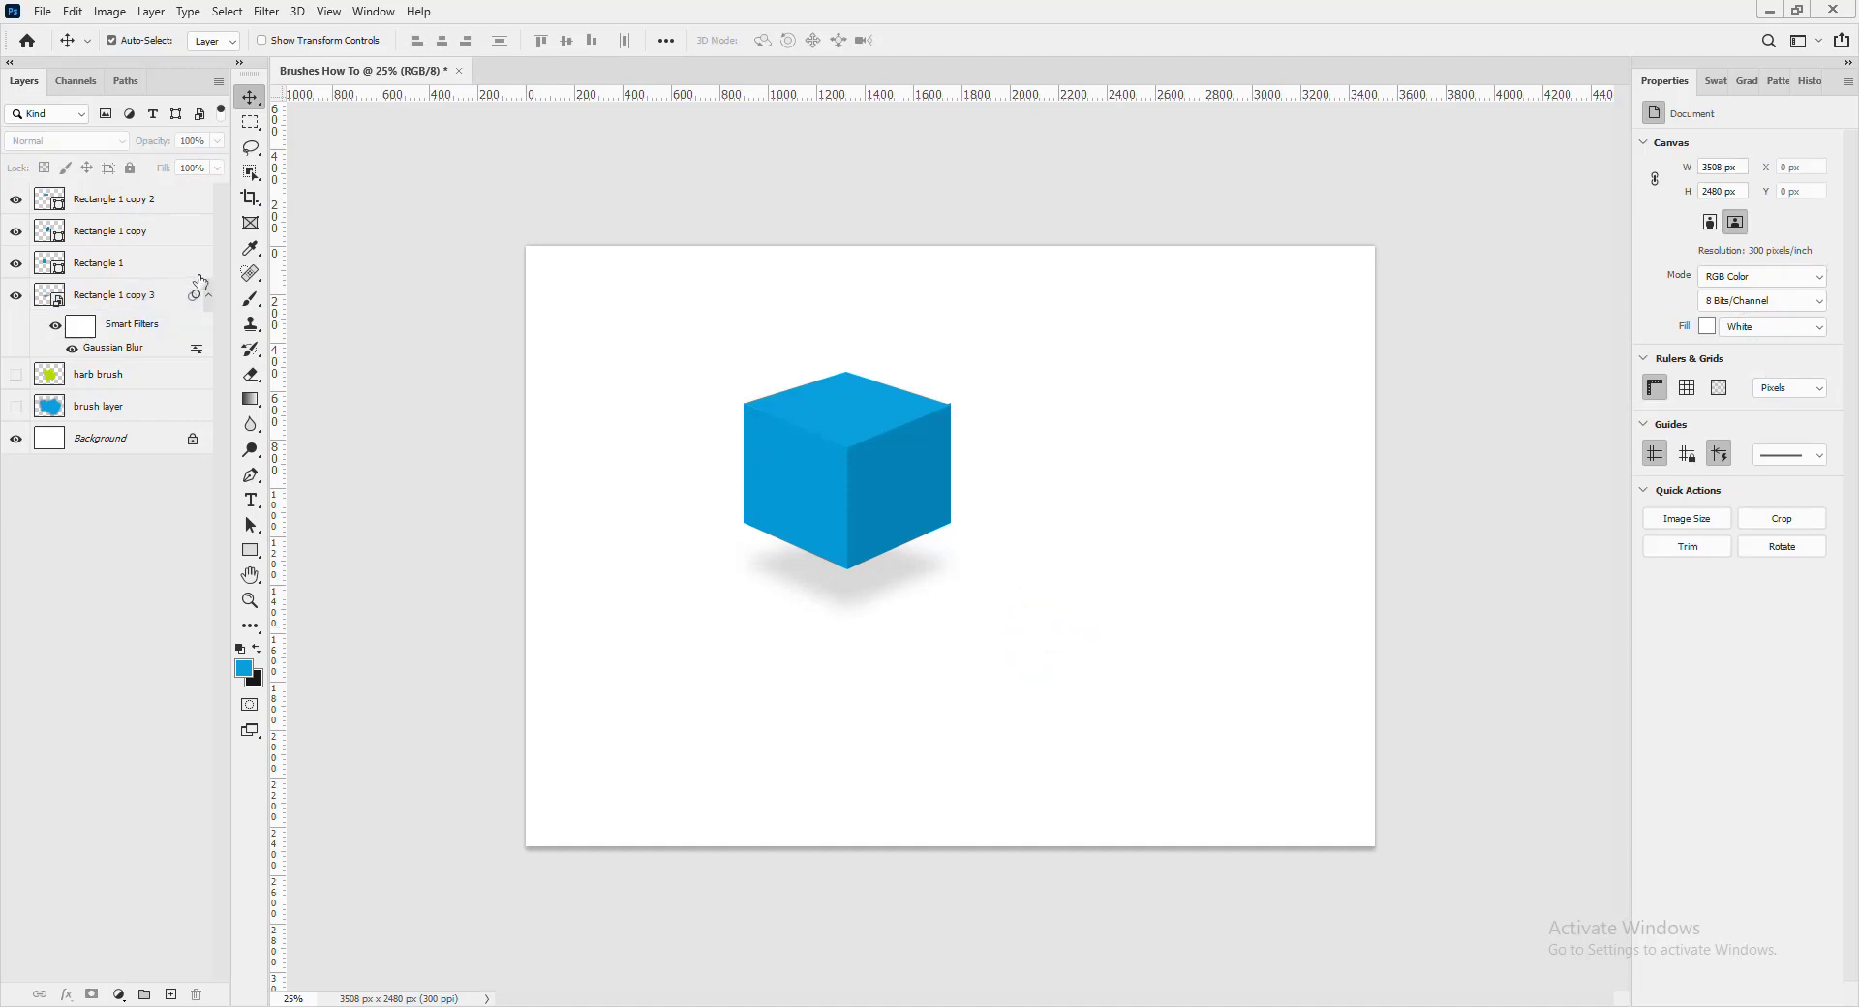
- Try grouping the three cube face layers and ungroup them again
click(155, 274)
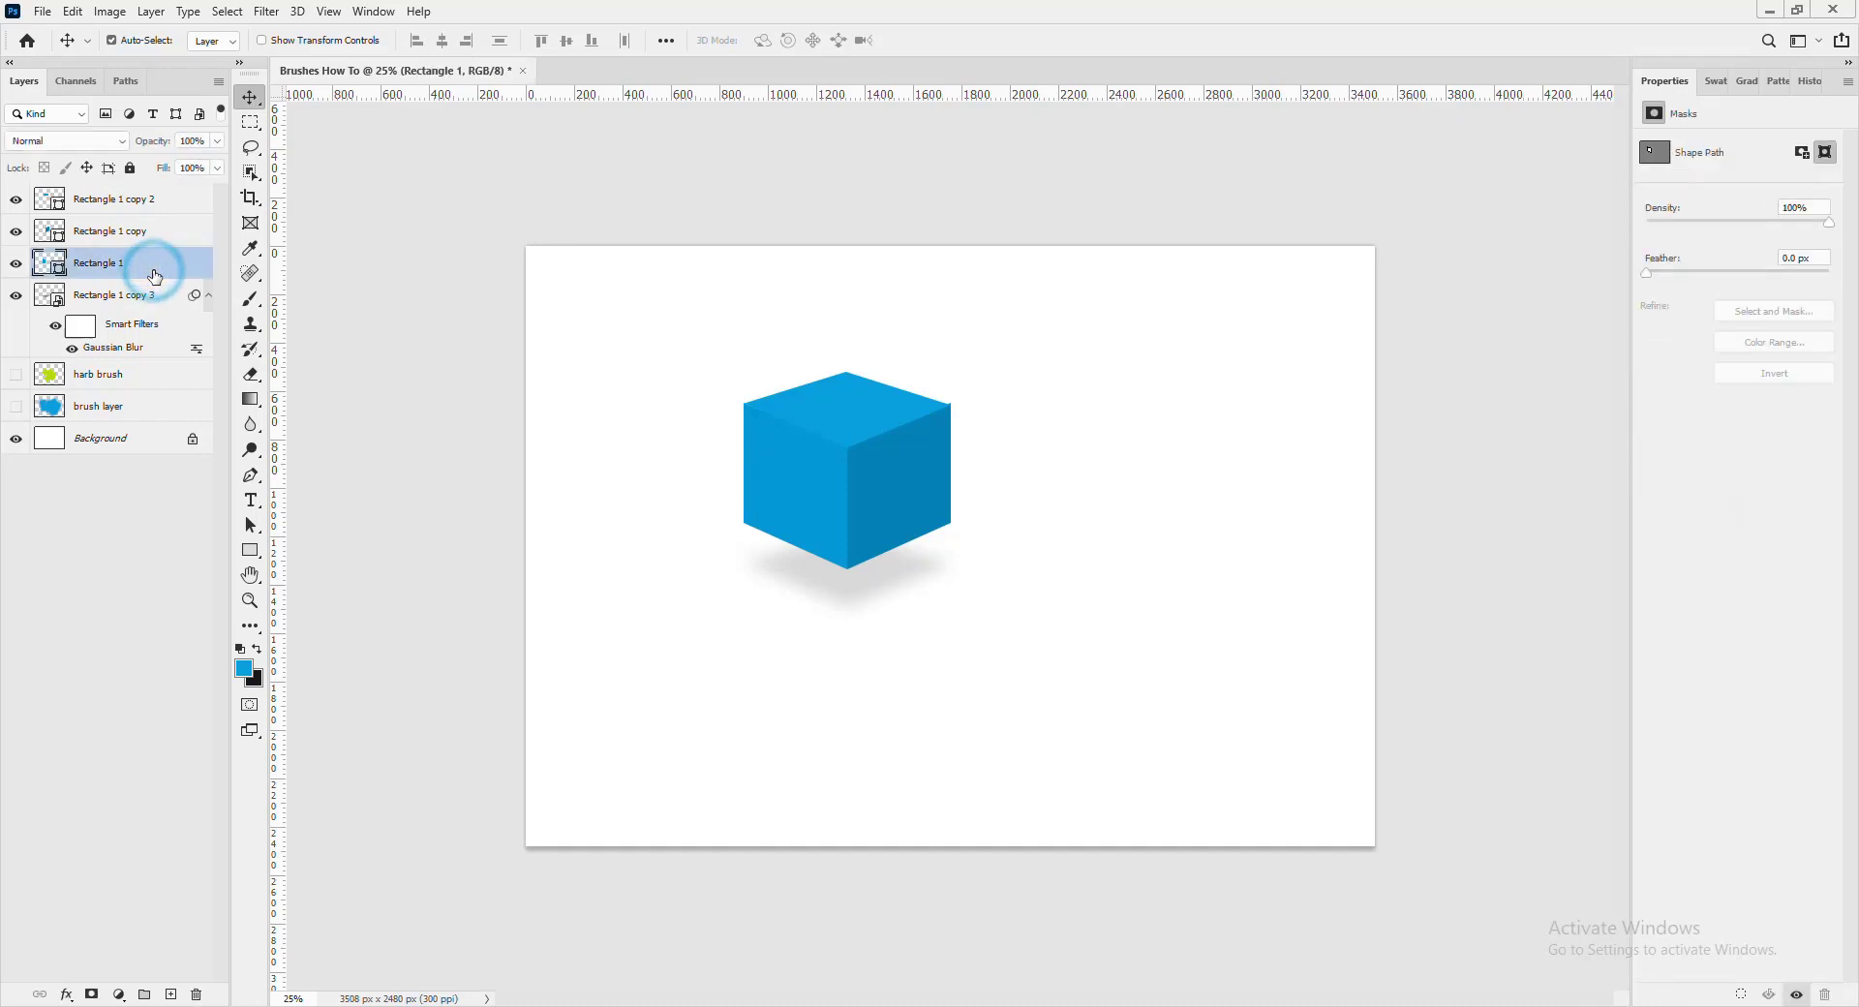
shift+click(168, 214)
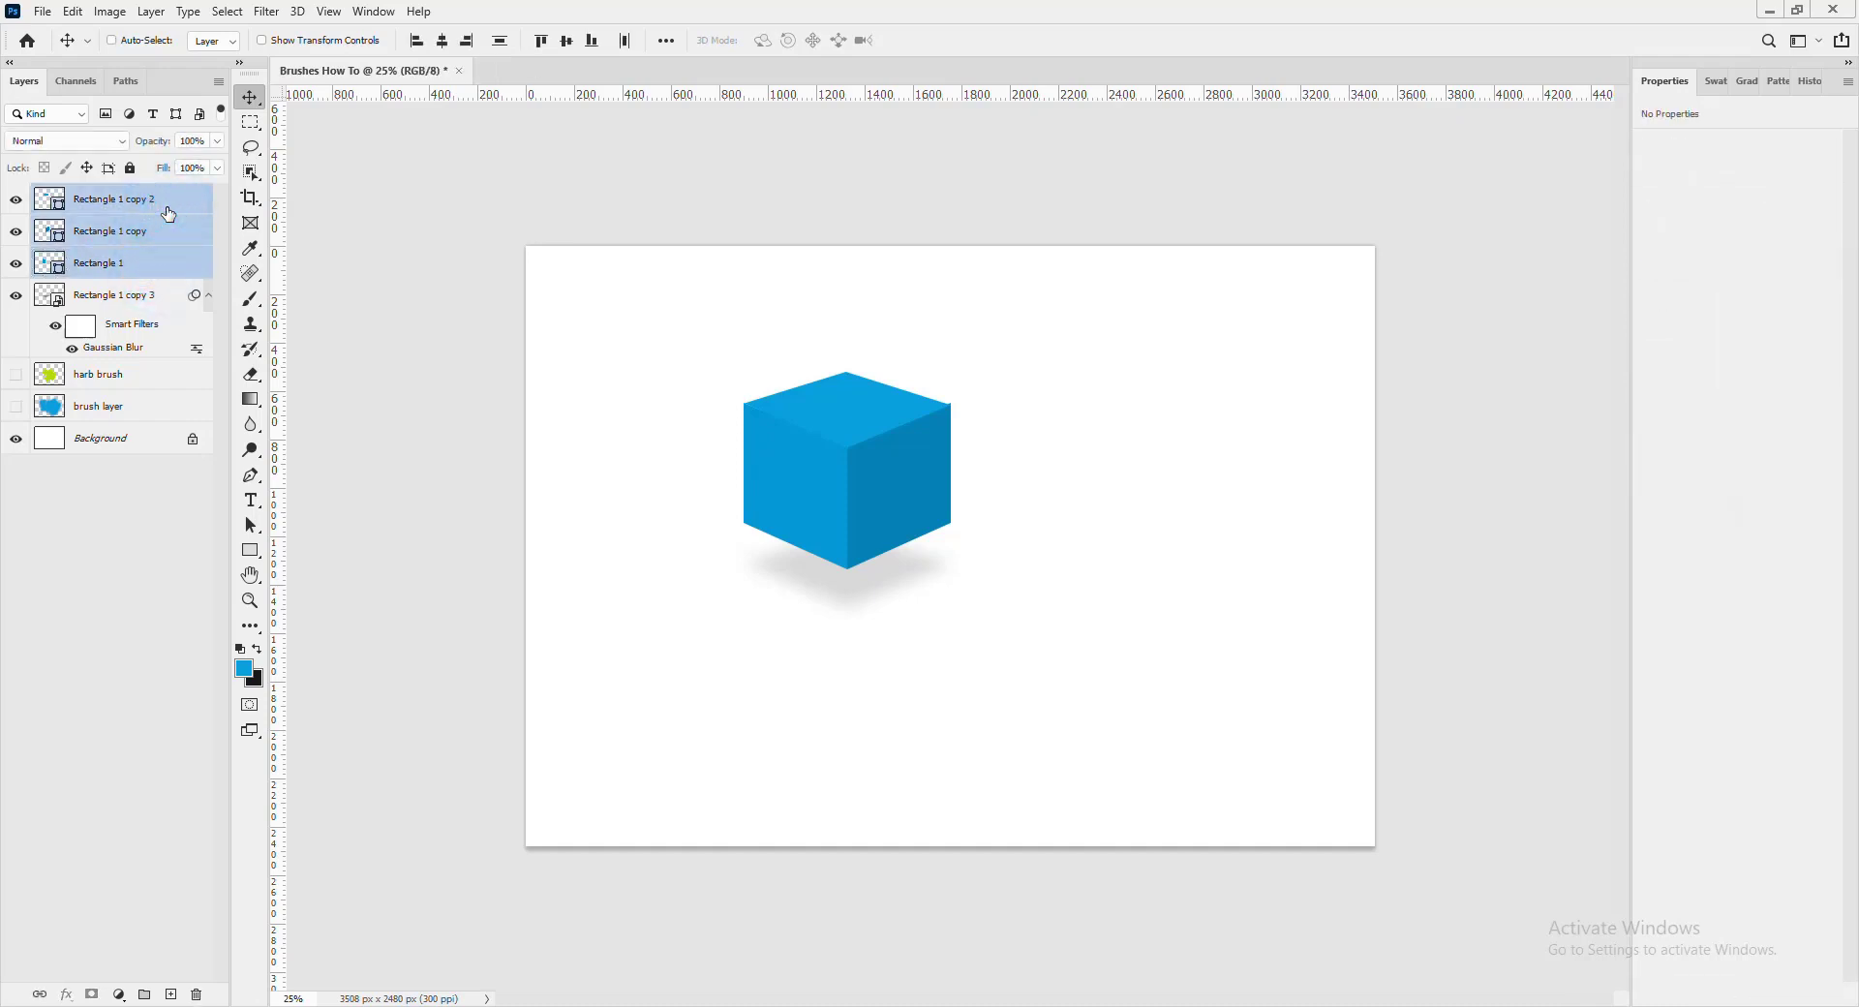
key(ctrl+g)
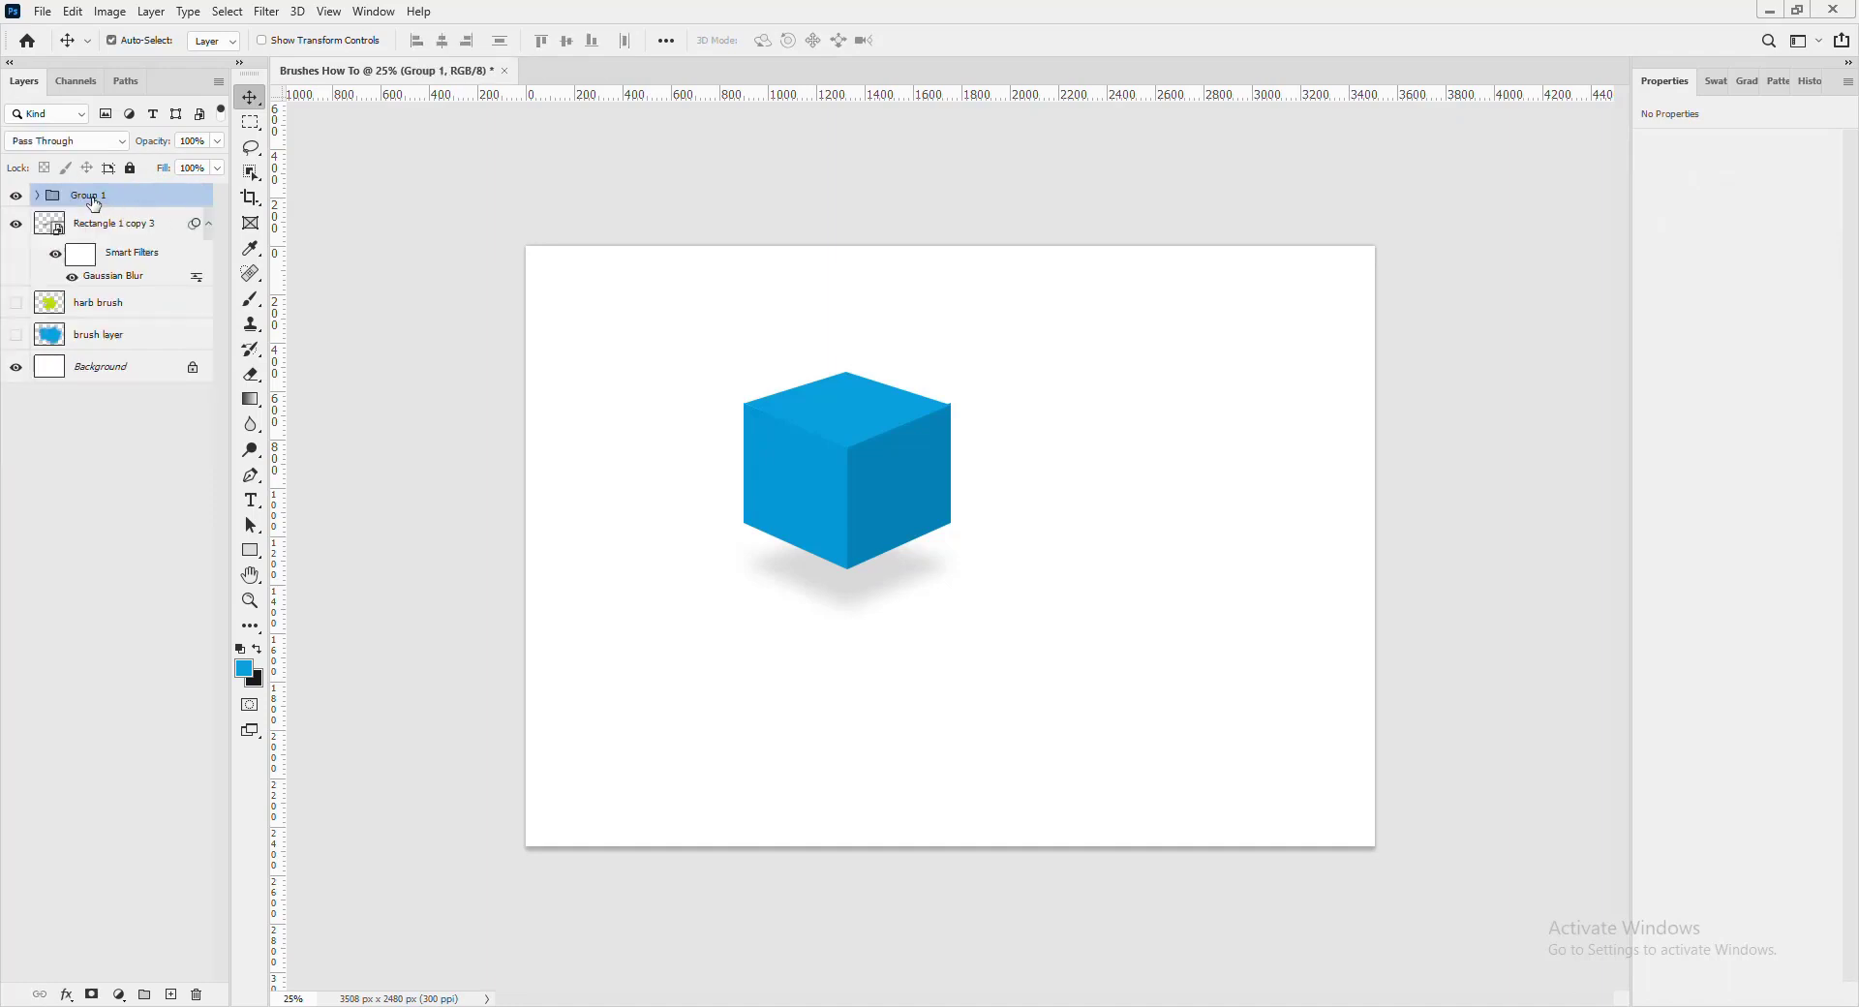
double_click(89, 196)
key(ctrl)
click(169, 195)
key(ctrl+shift+g)
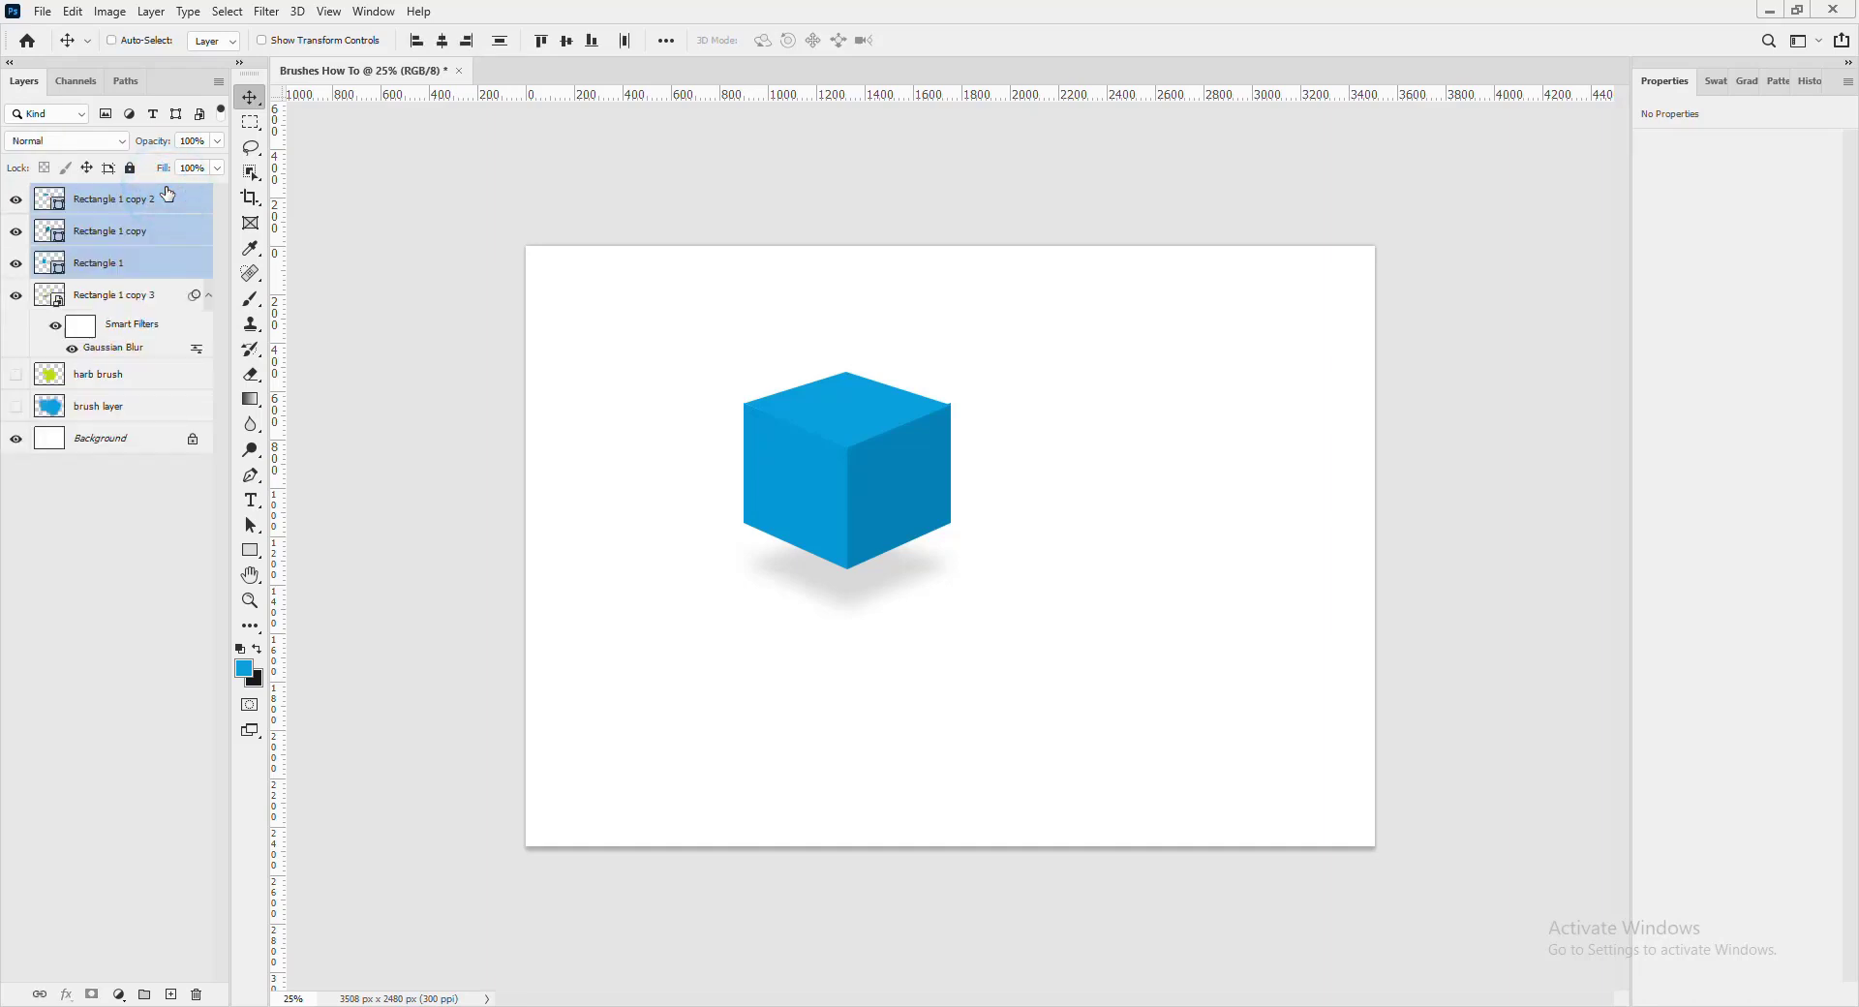
click(322, 261)
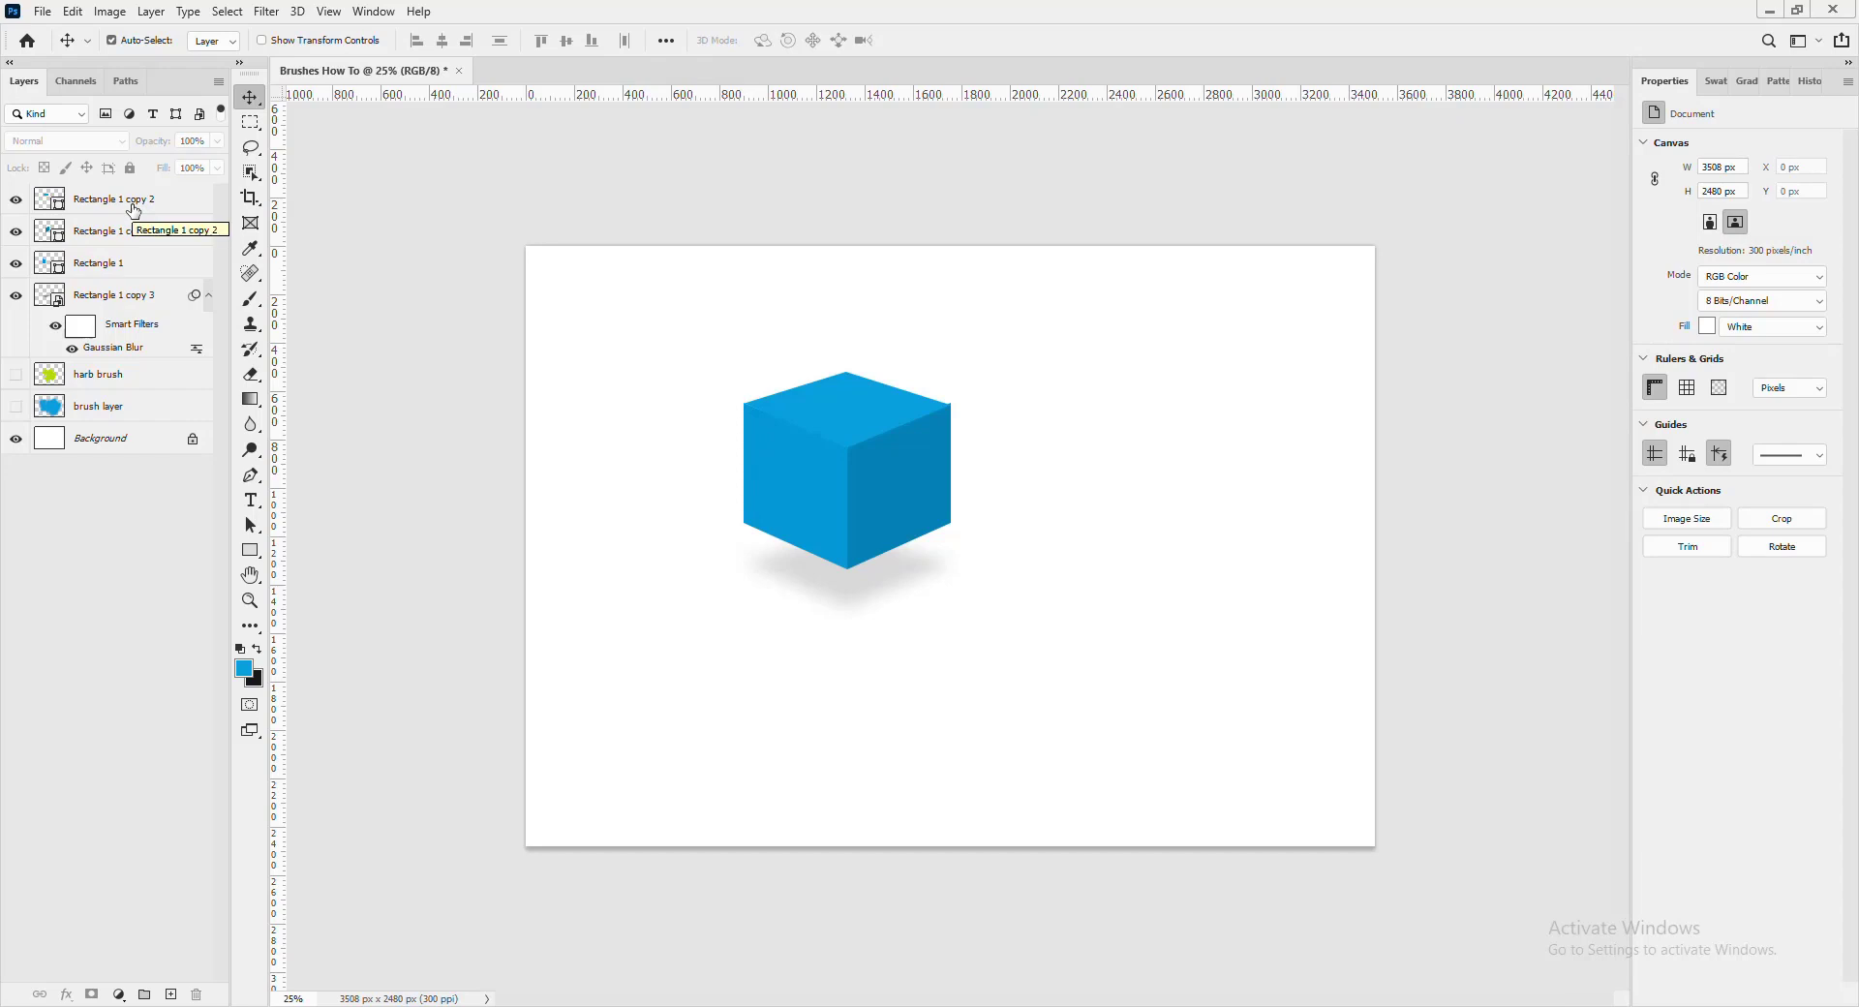
click(134, 211)
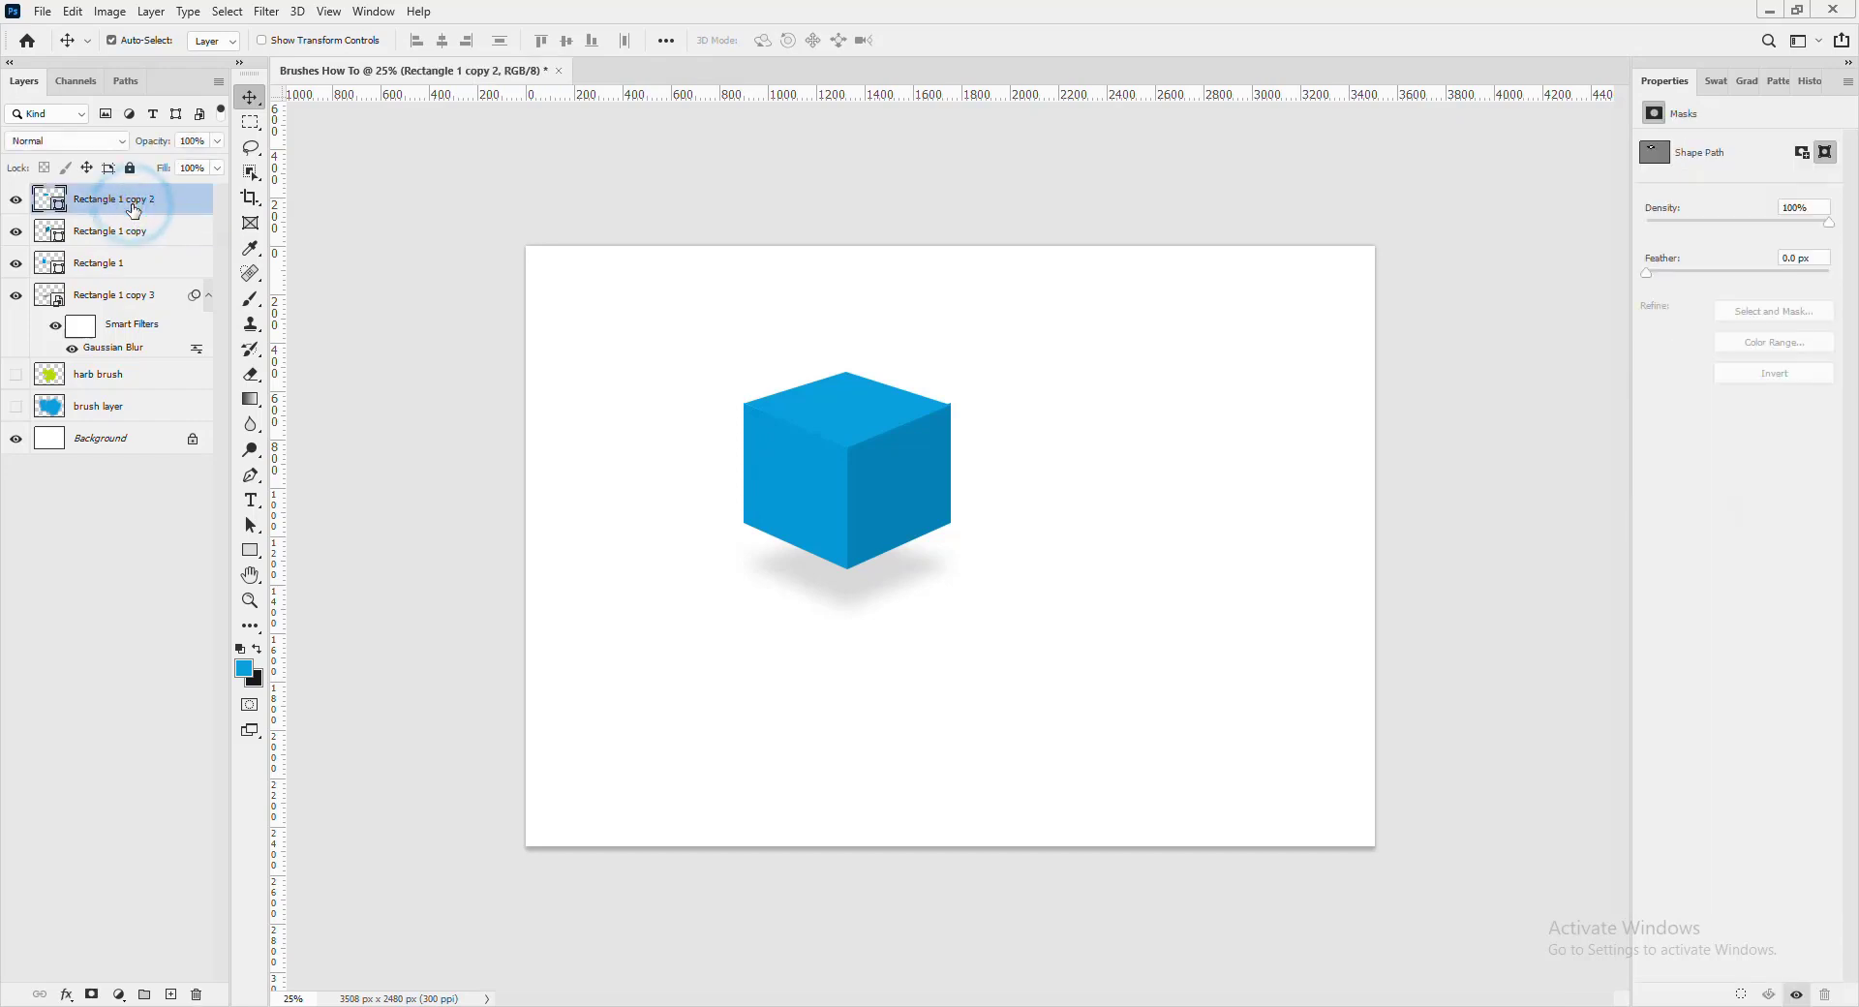
shift+click(152, 268)
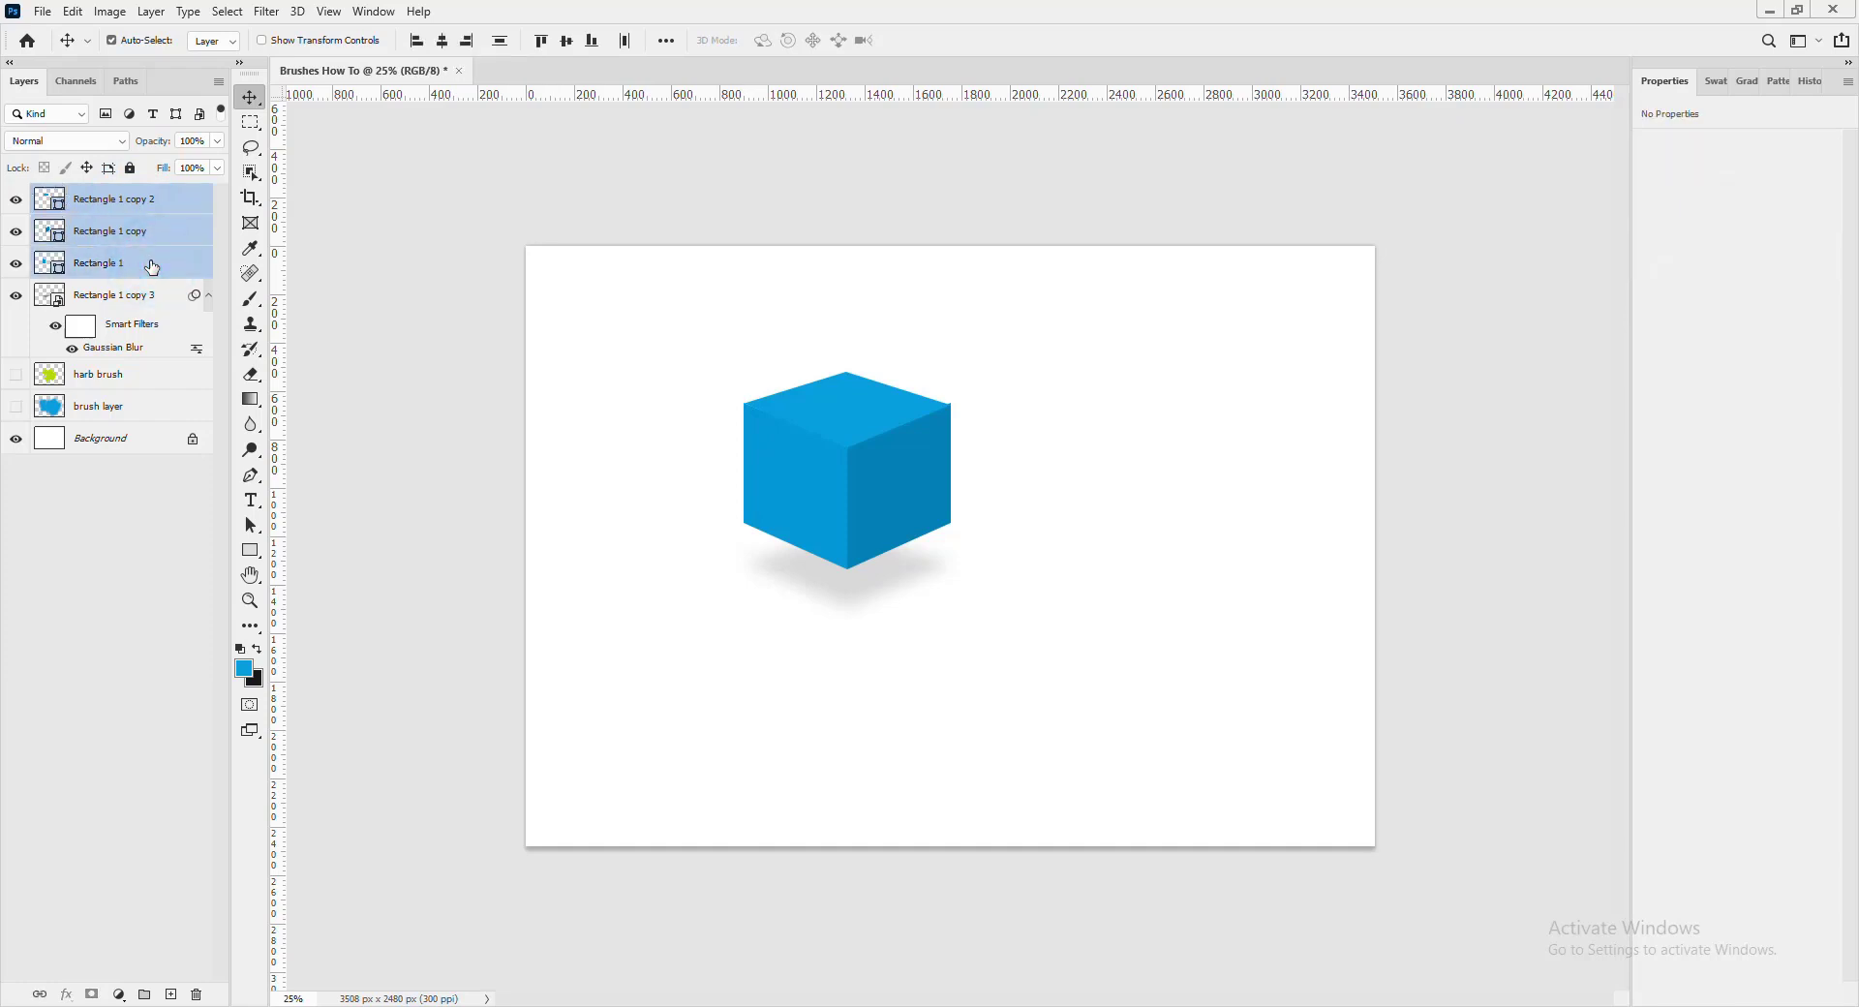
click(385, 306)
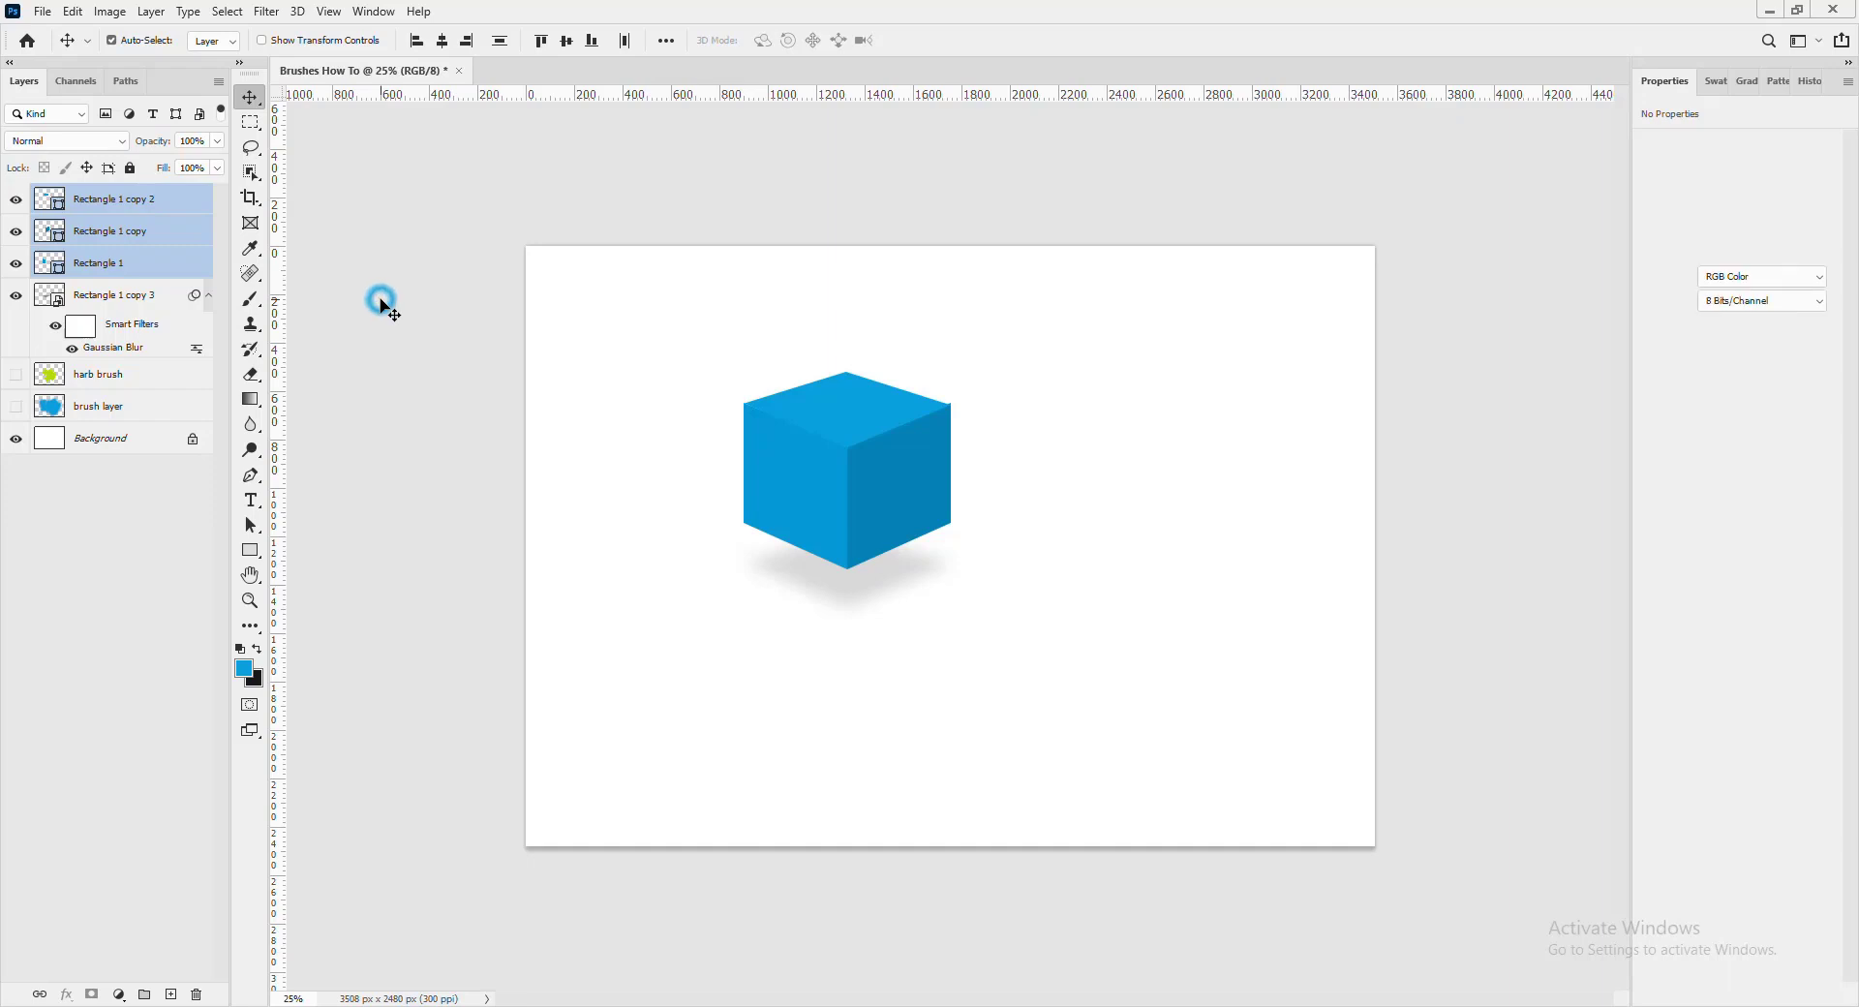
- Select the cube's three faces on the canvas, group their layers and name the group Box
click(866, 418)
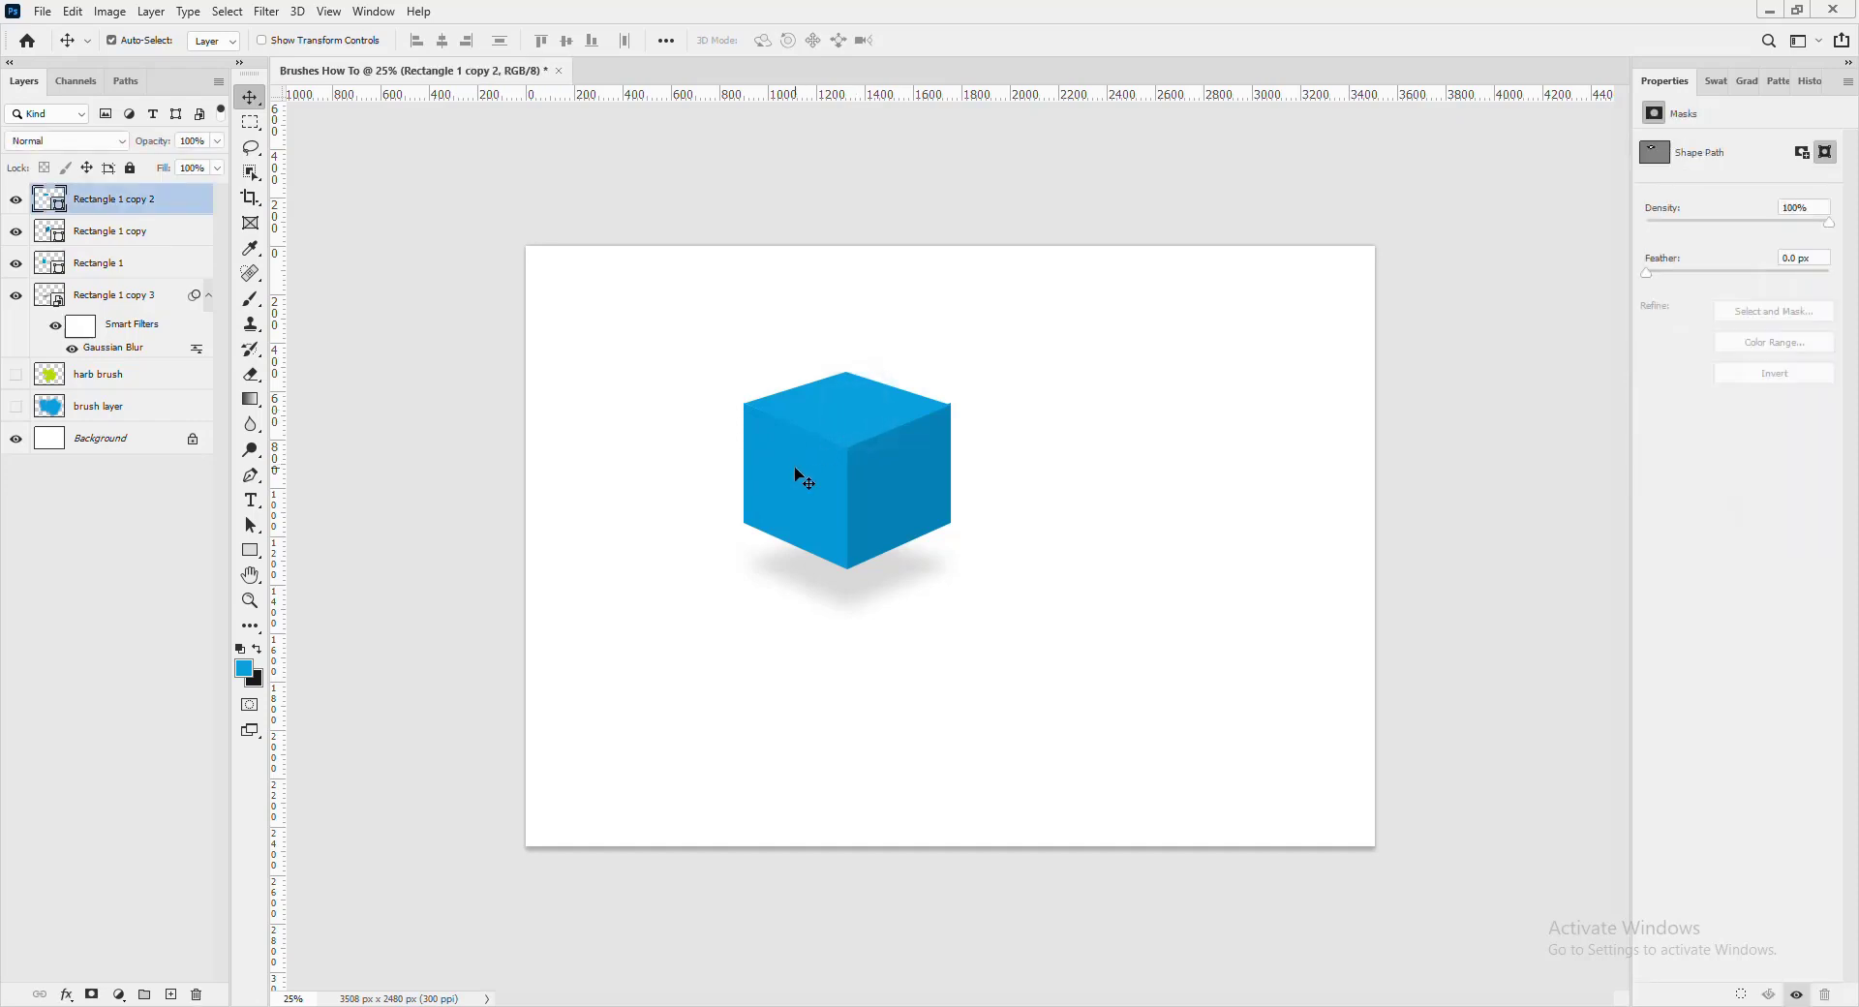
shift+click(795, 467)
shift+click(912, 482)
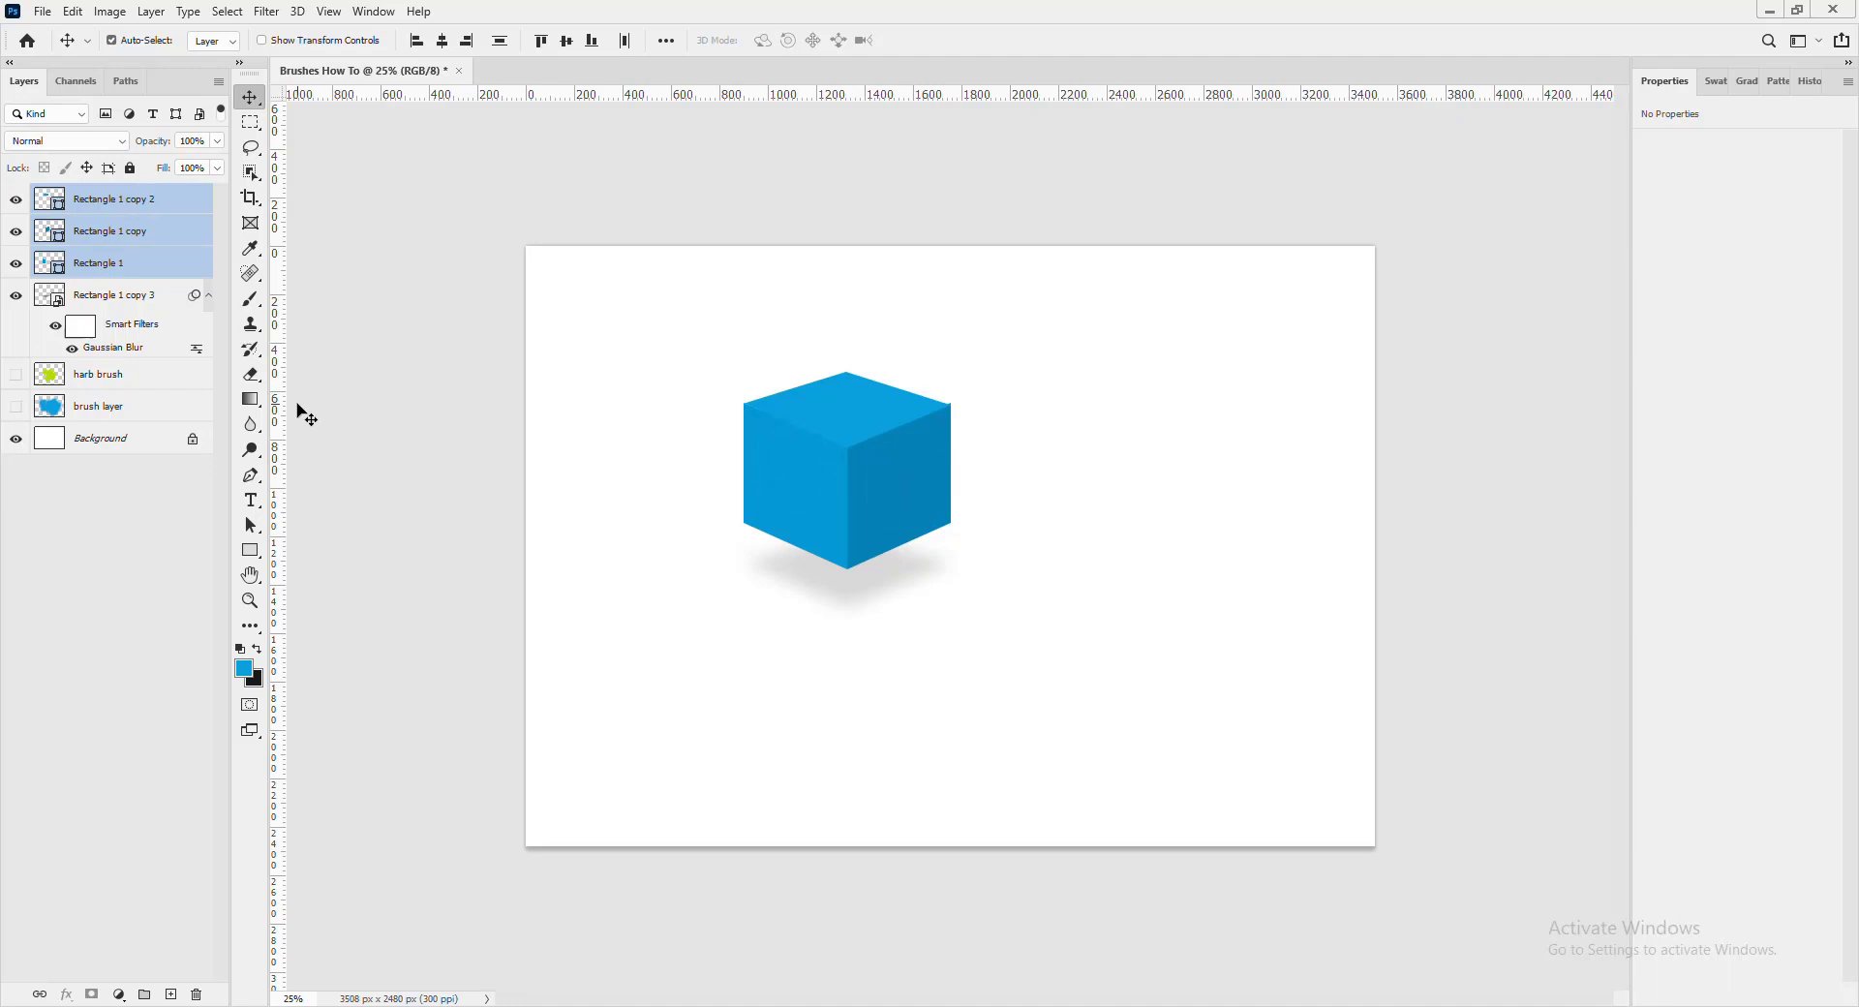
click(152, 13)
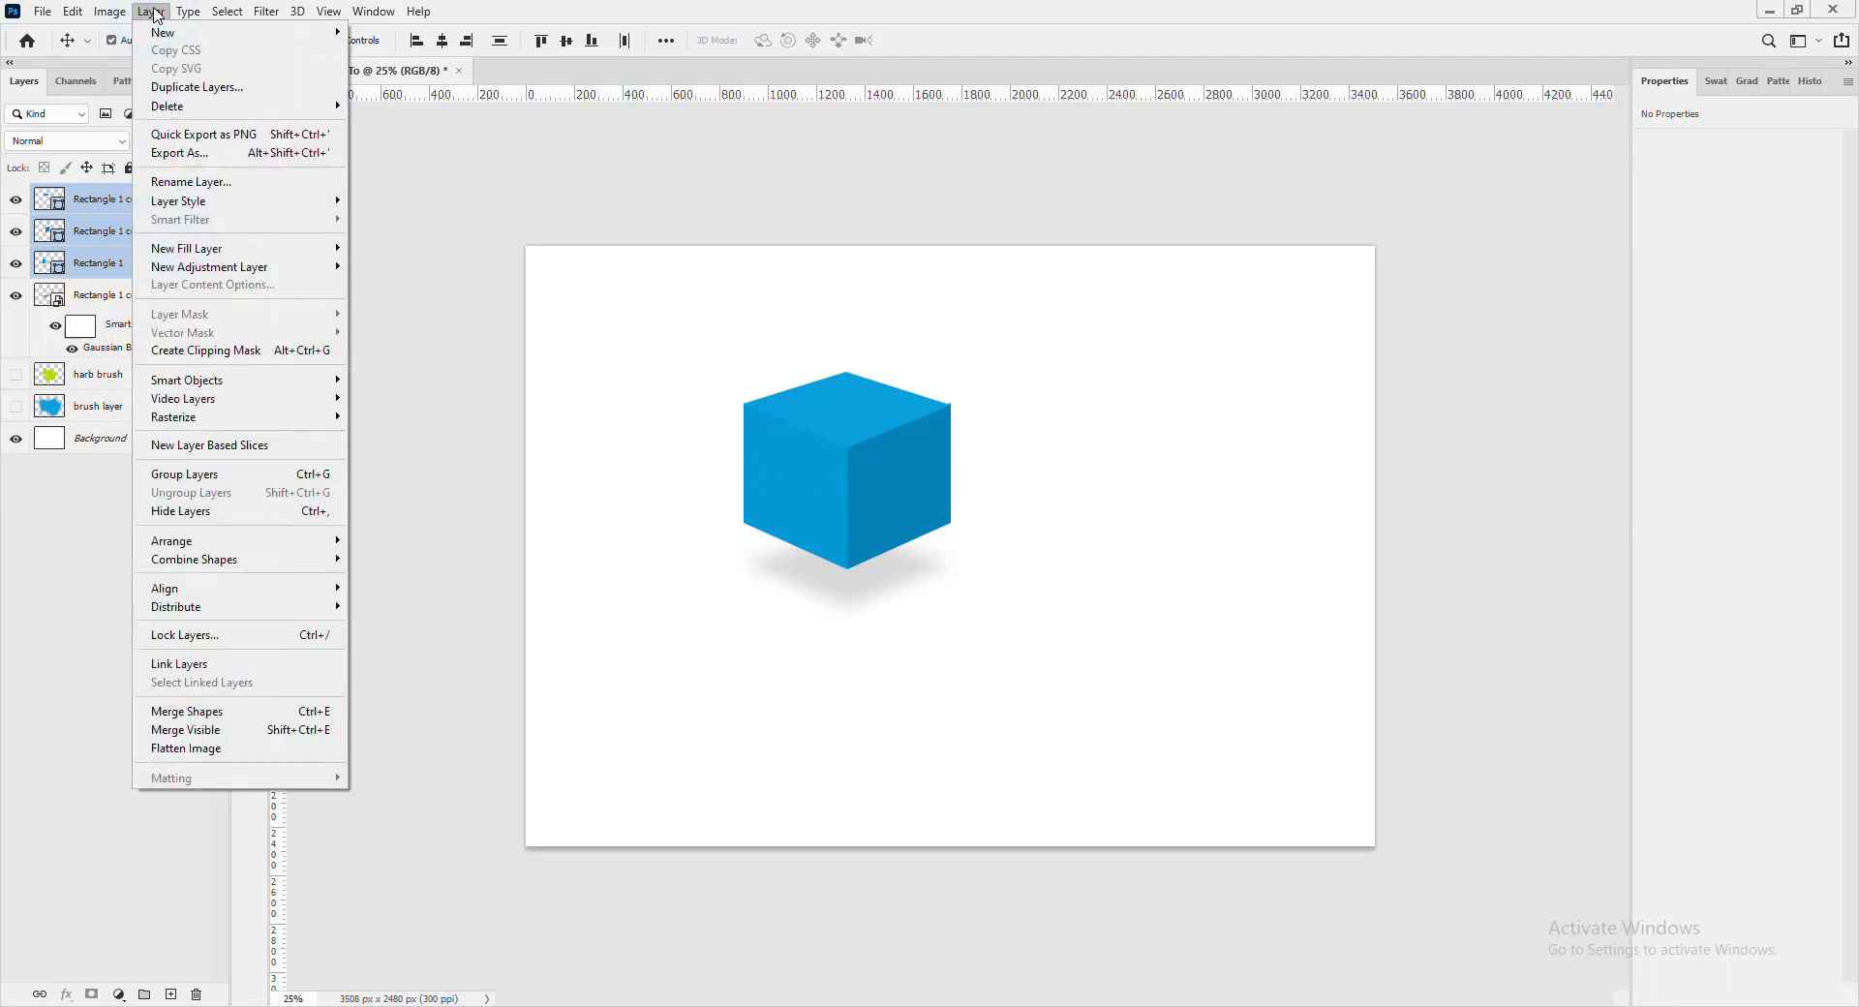
click(303, 478)
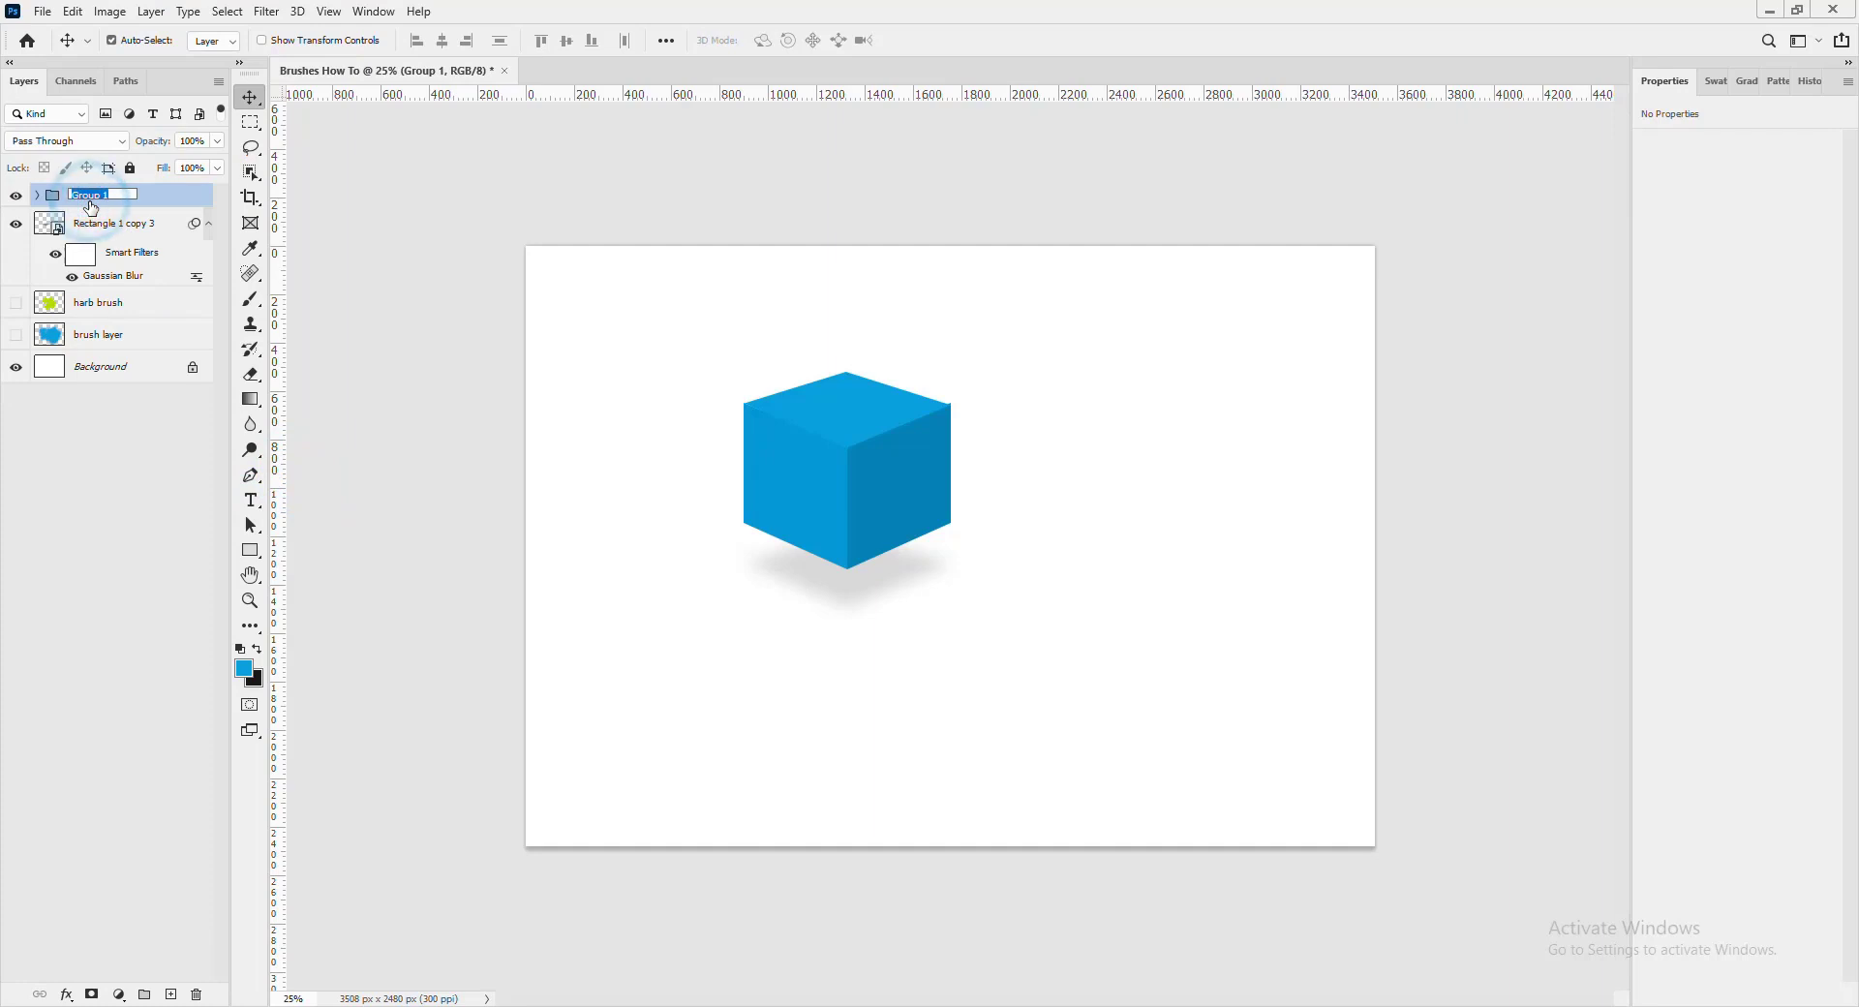
text(Box)
key(Return)
- Transform the Box group and the shadow layer Rectangle 1 copy 3 together, moving them to the center of the canvas
ctrl+click(136, 237)
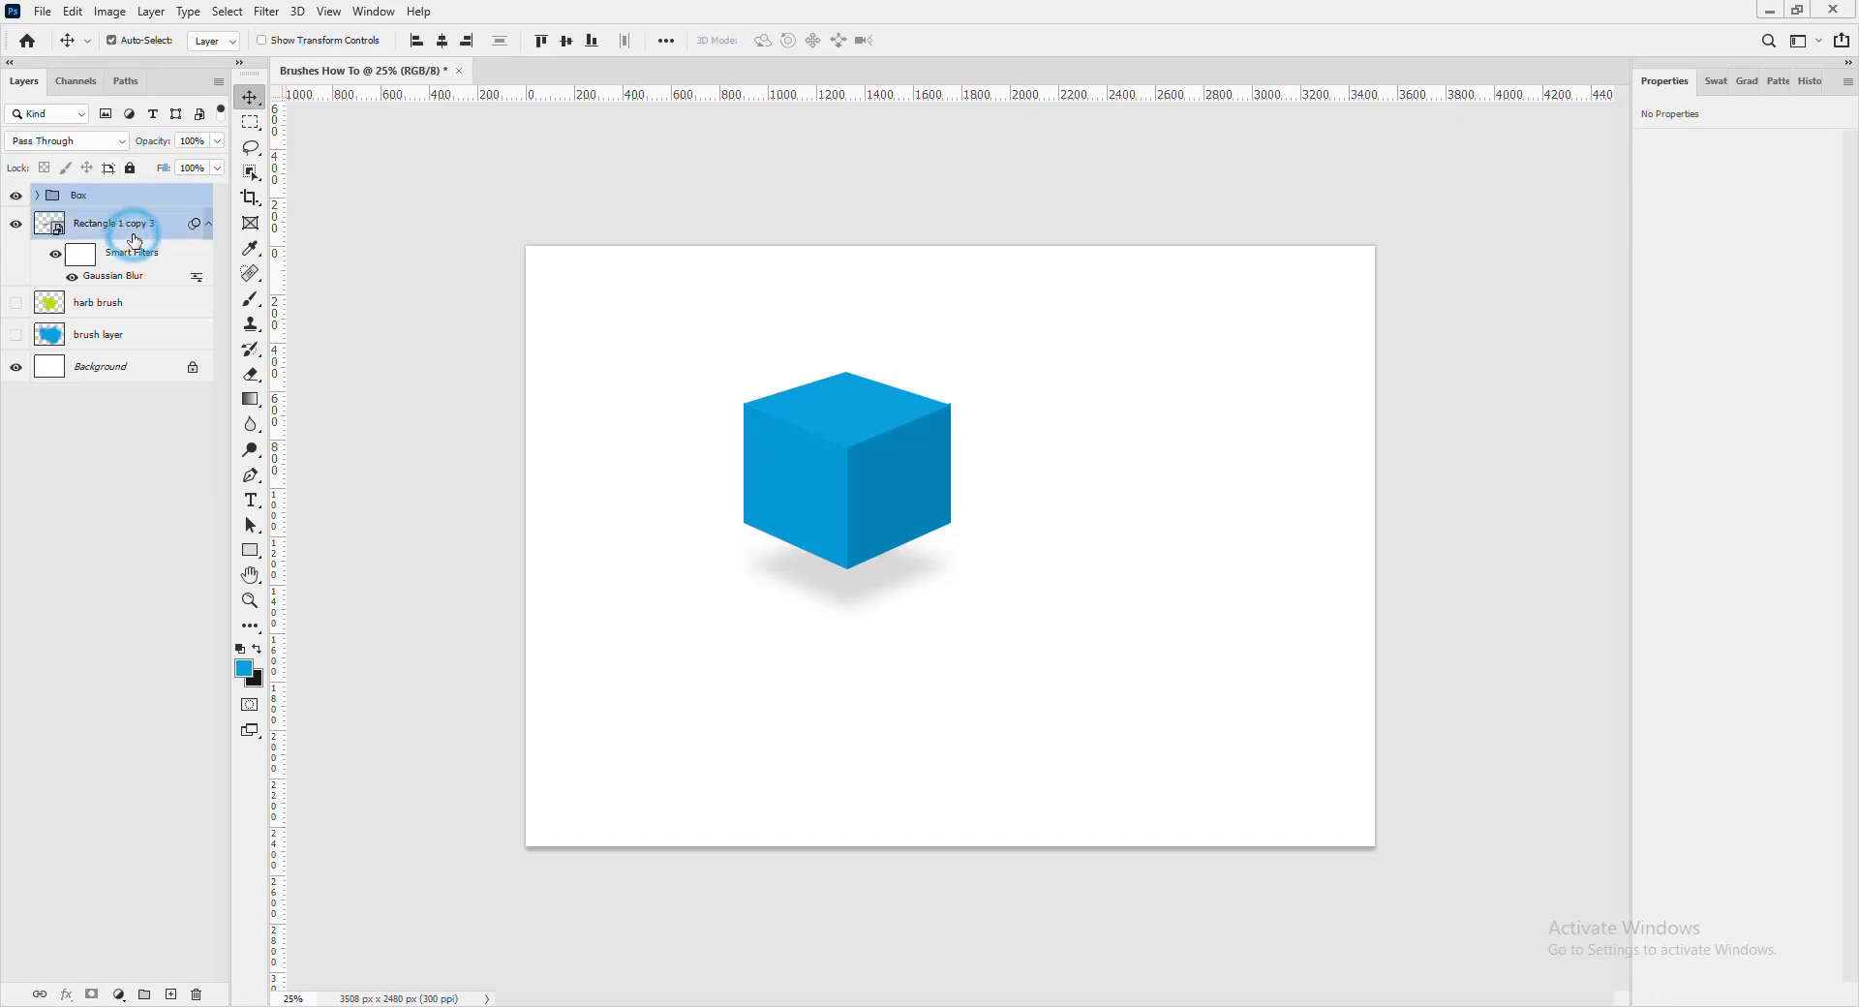
key(ctrl+t)
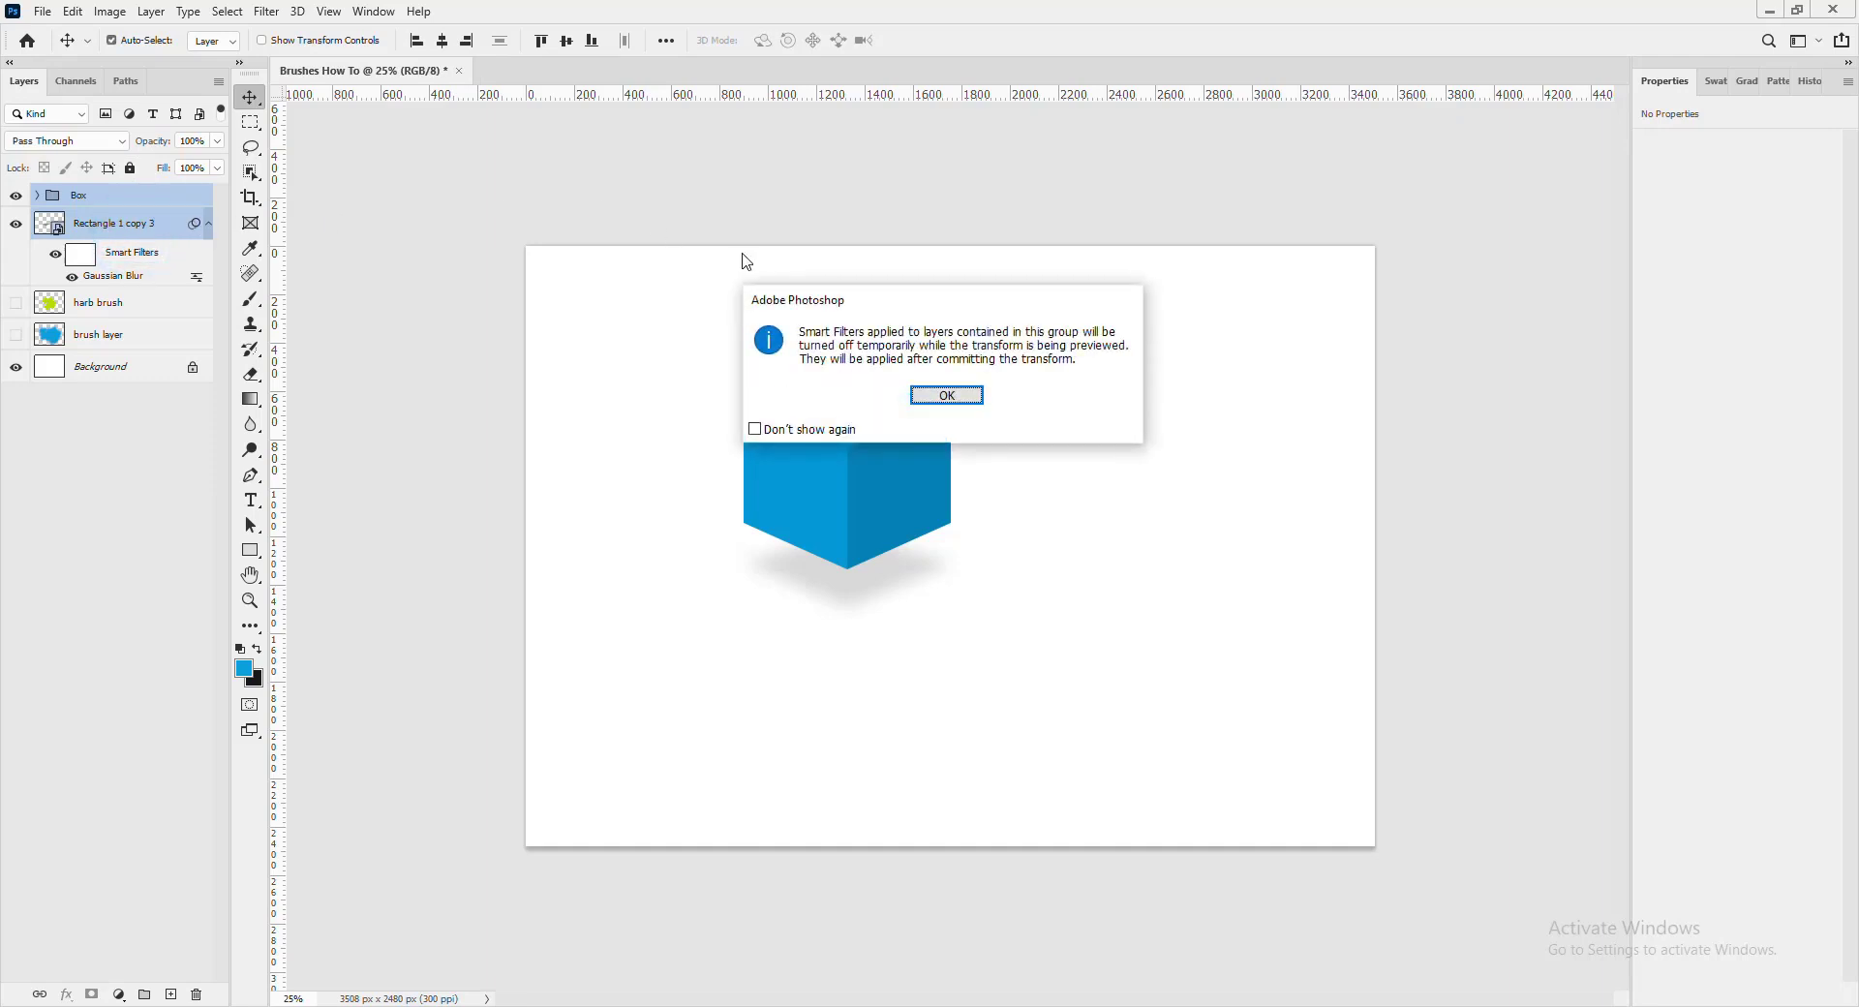
click(936, 391)
drag(897, 407, 998, 440)
key(Return)
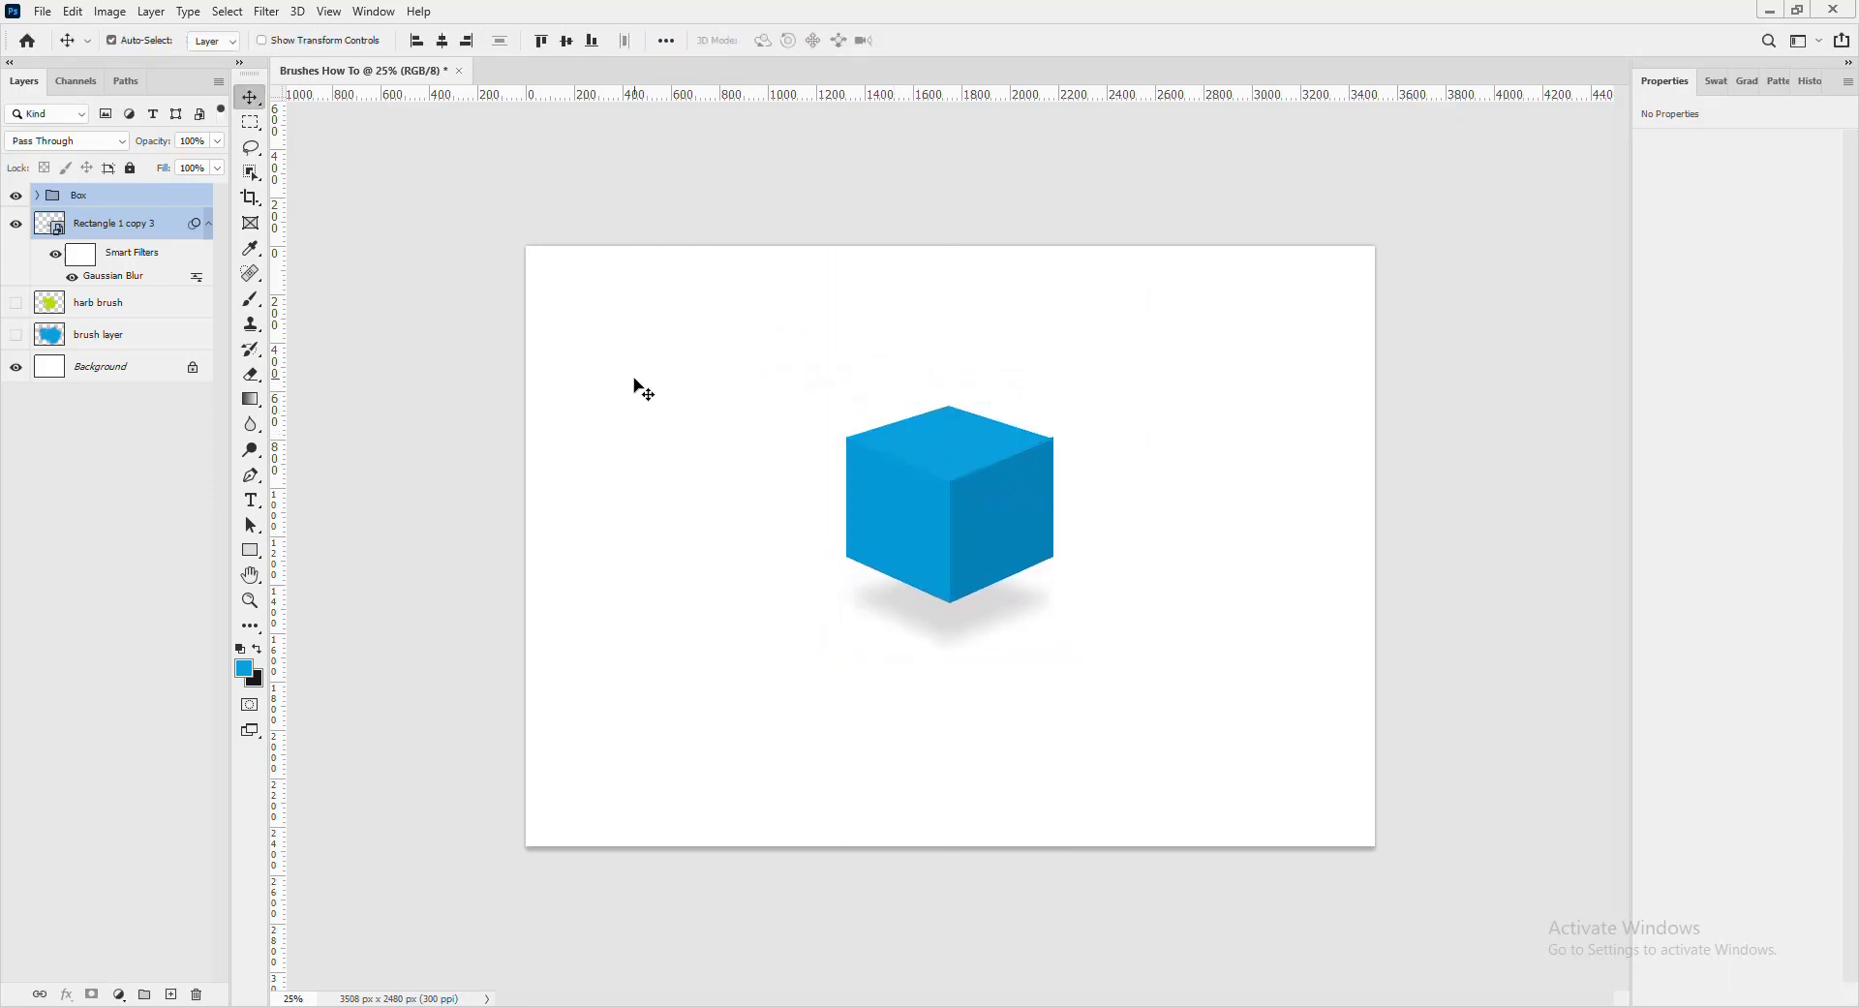
click(444, 362)
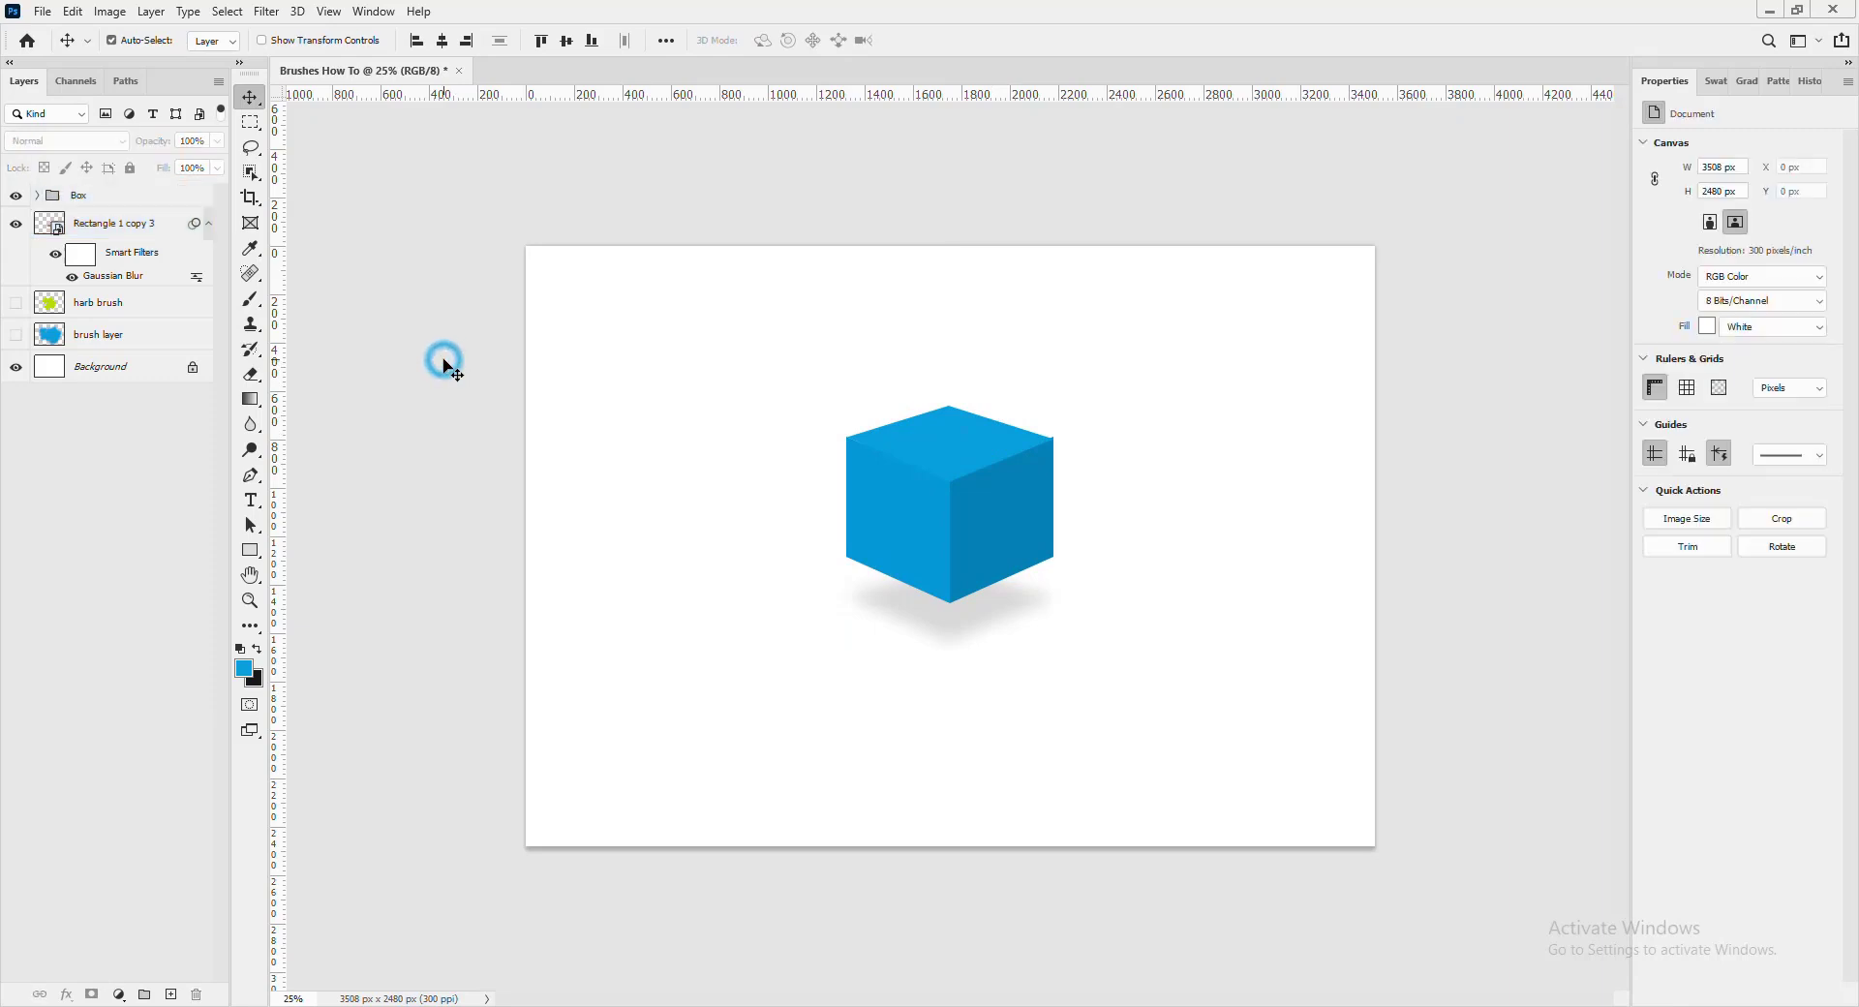
- Lock the Box group and the shadow layer Rectangle 1 copy 3 completely
click(174, 199)
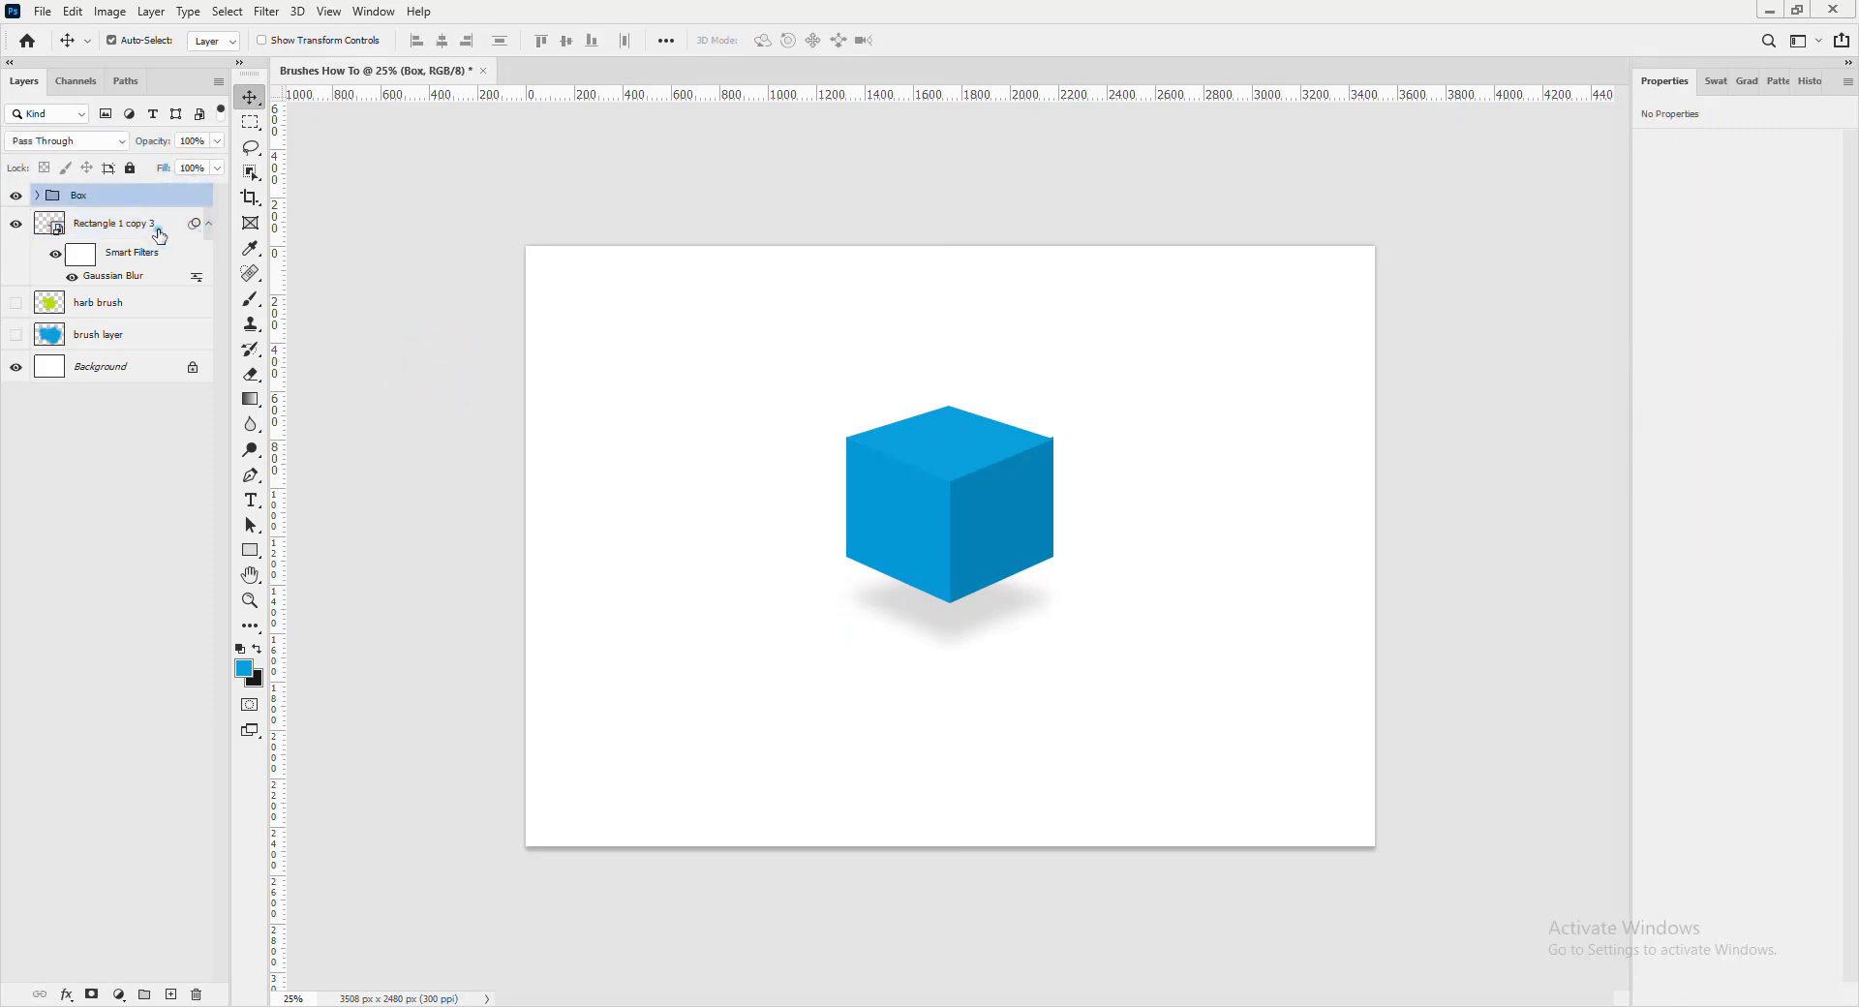
shift+click(160, 232)
click(130, 169)
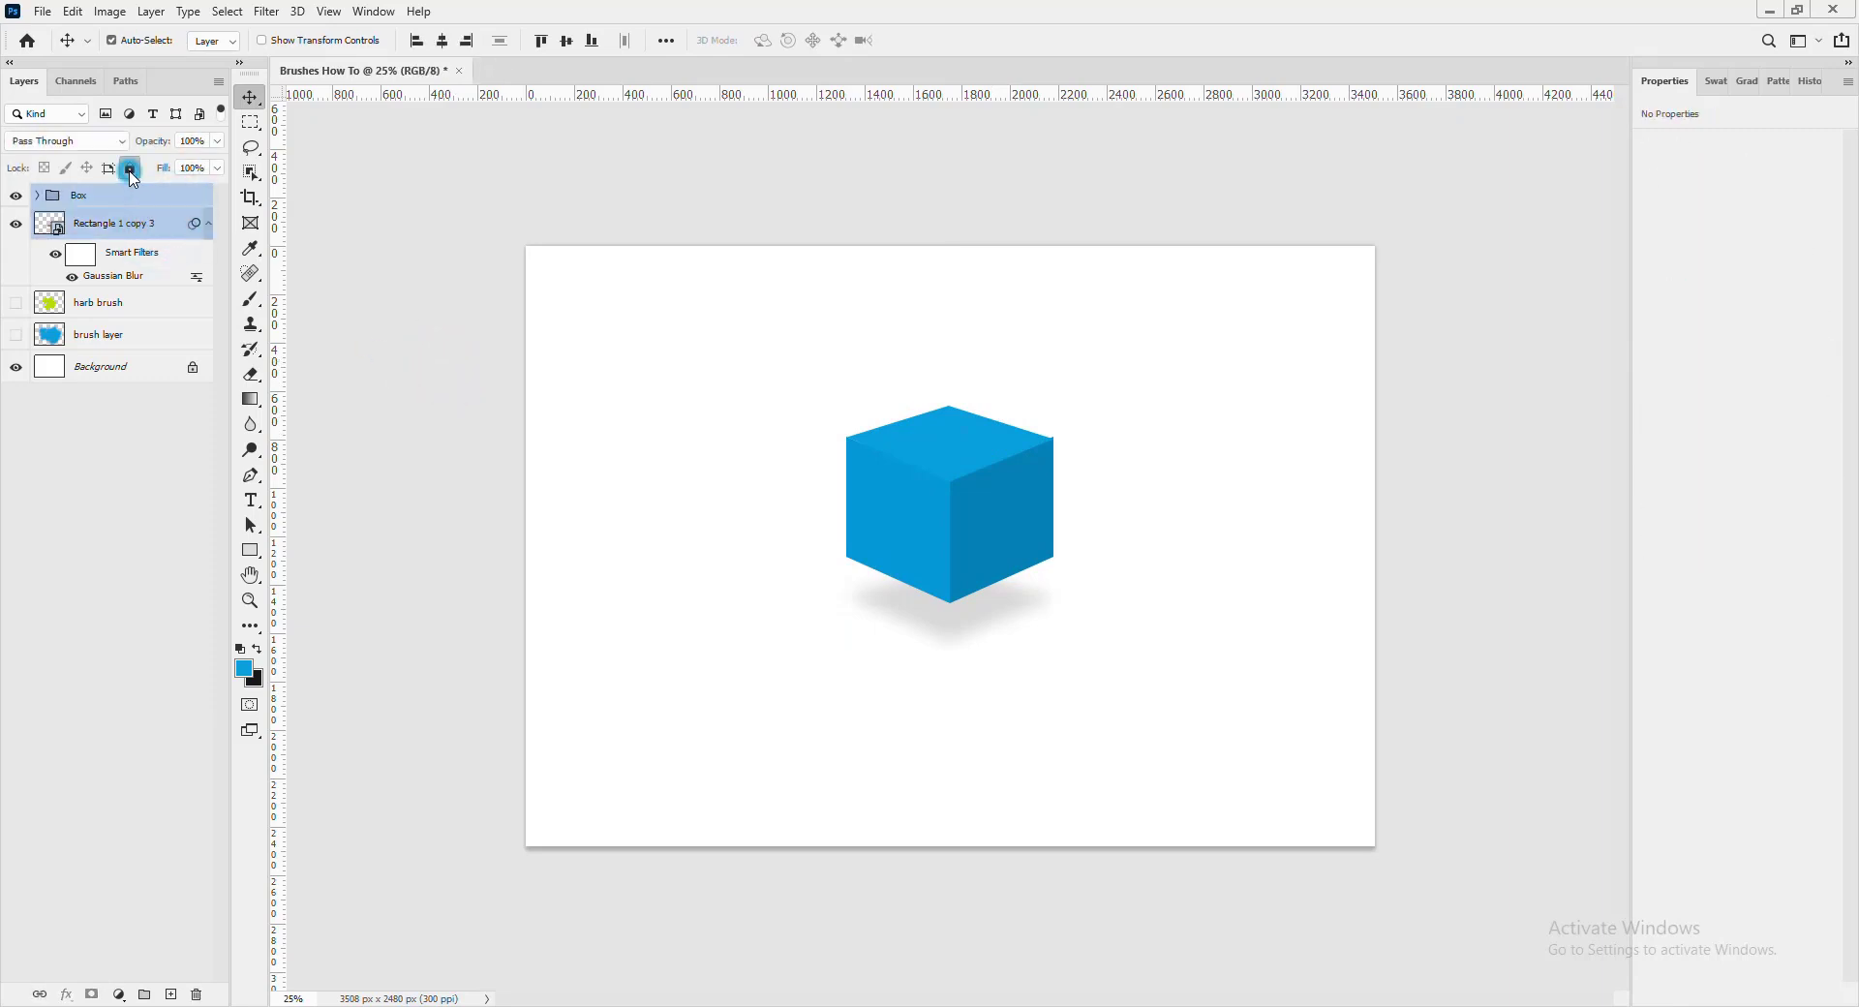
click(434, 414)
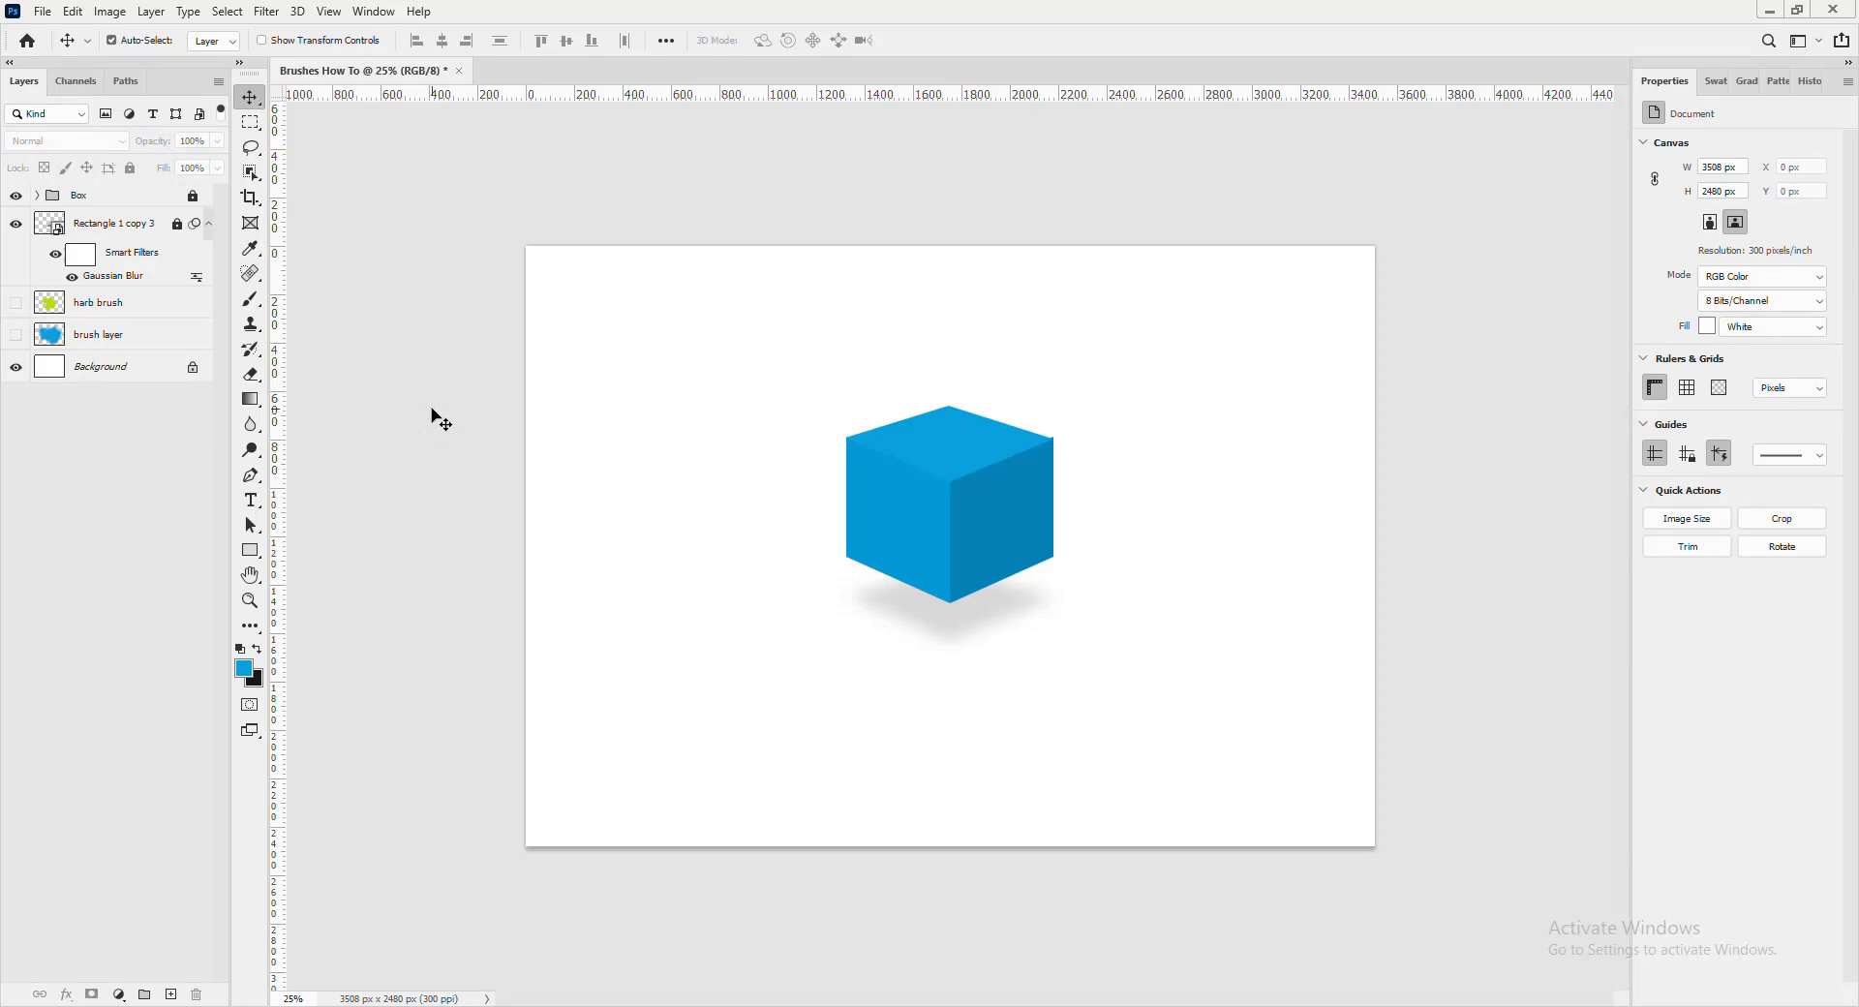
- Hide the shadow layer Rectangle 1 copy 3 and add a new layer named Brush Shadow directly above it
click(20, 230)
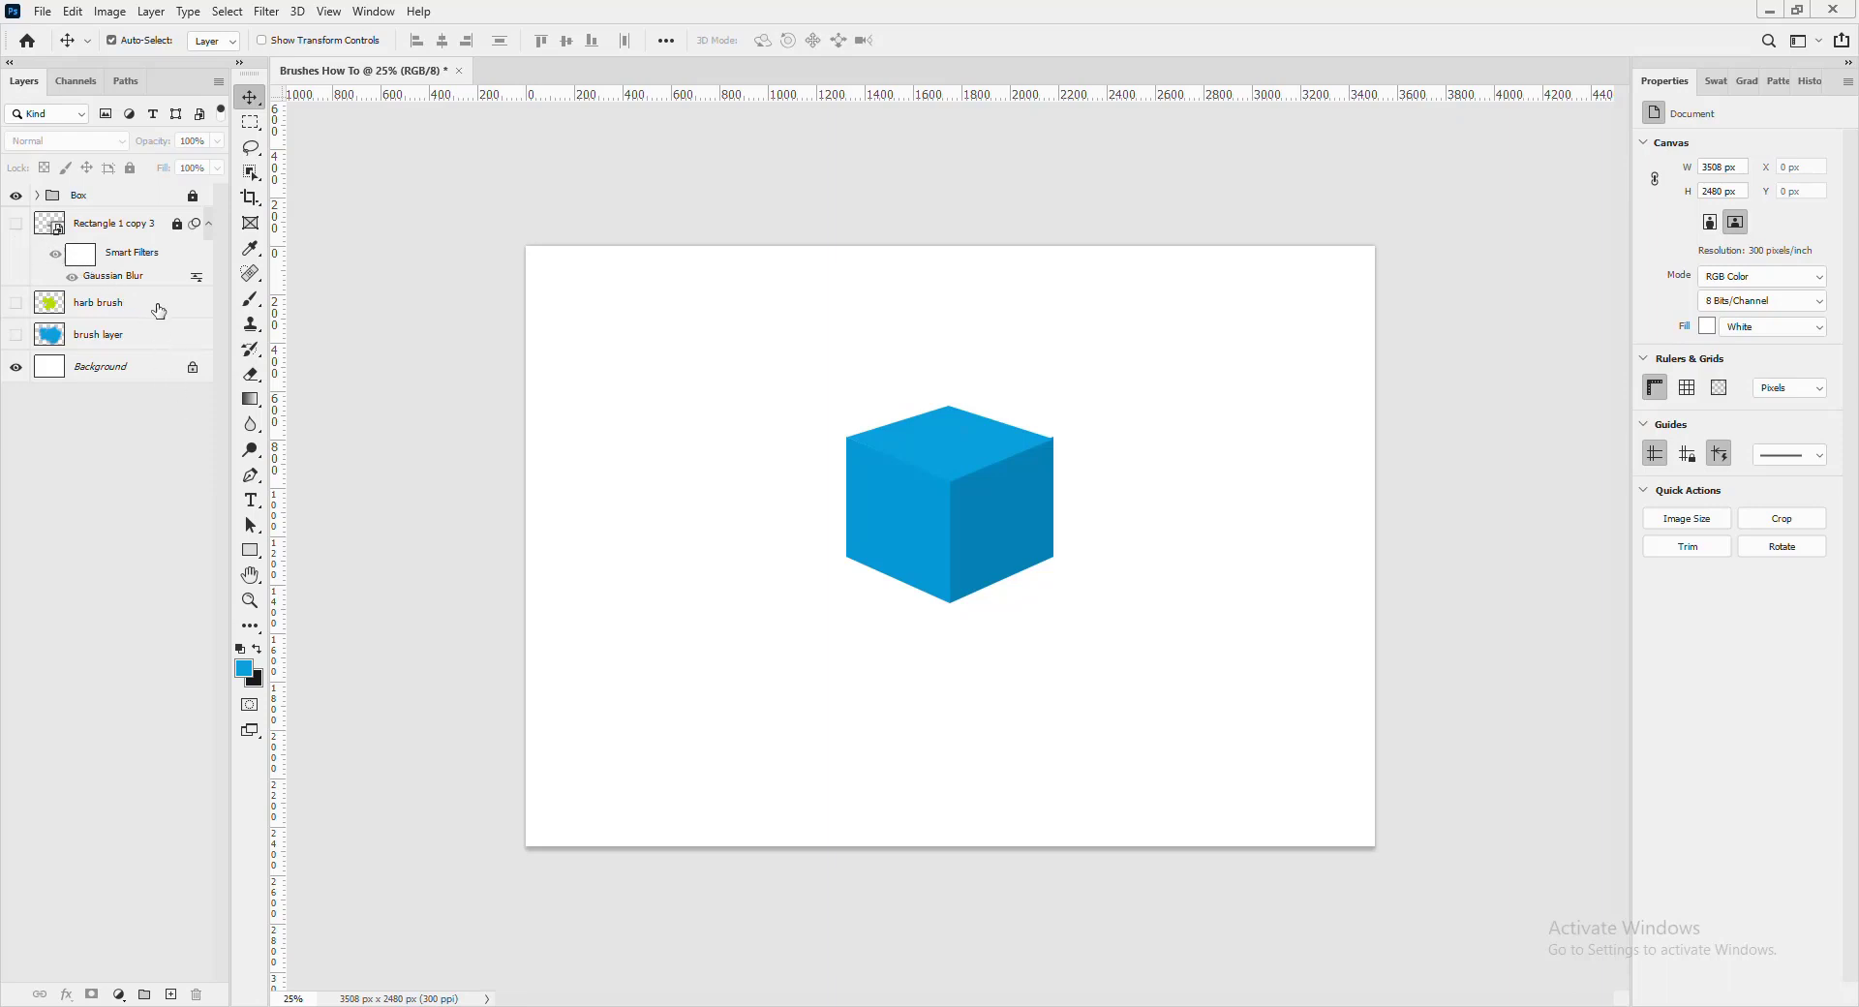
click(159, 305)
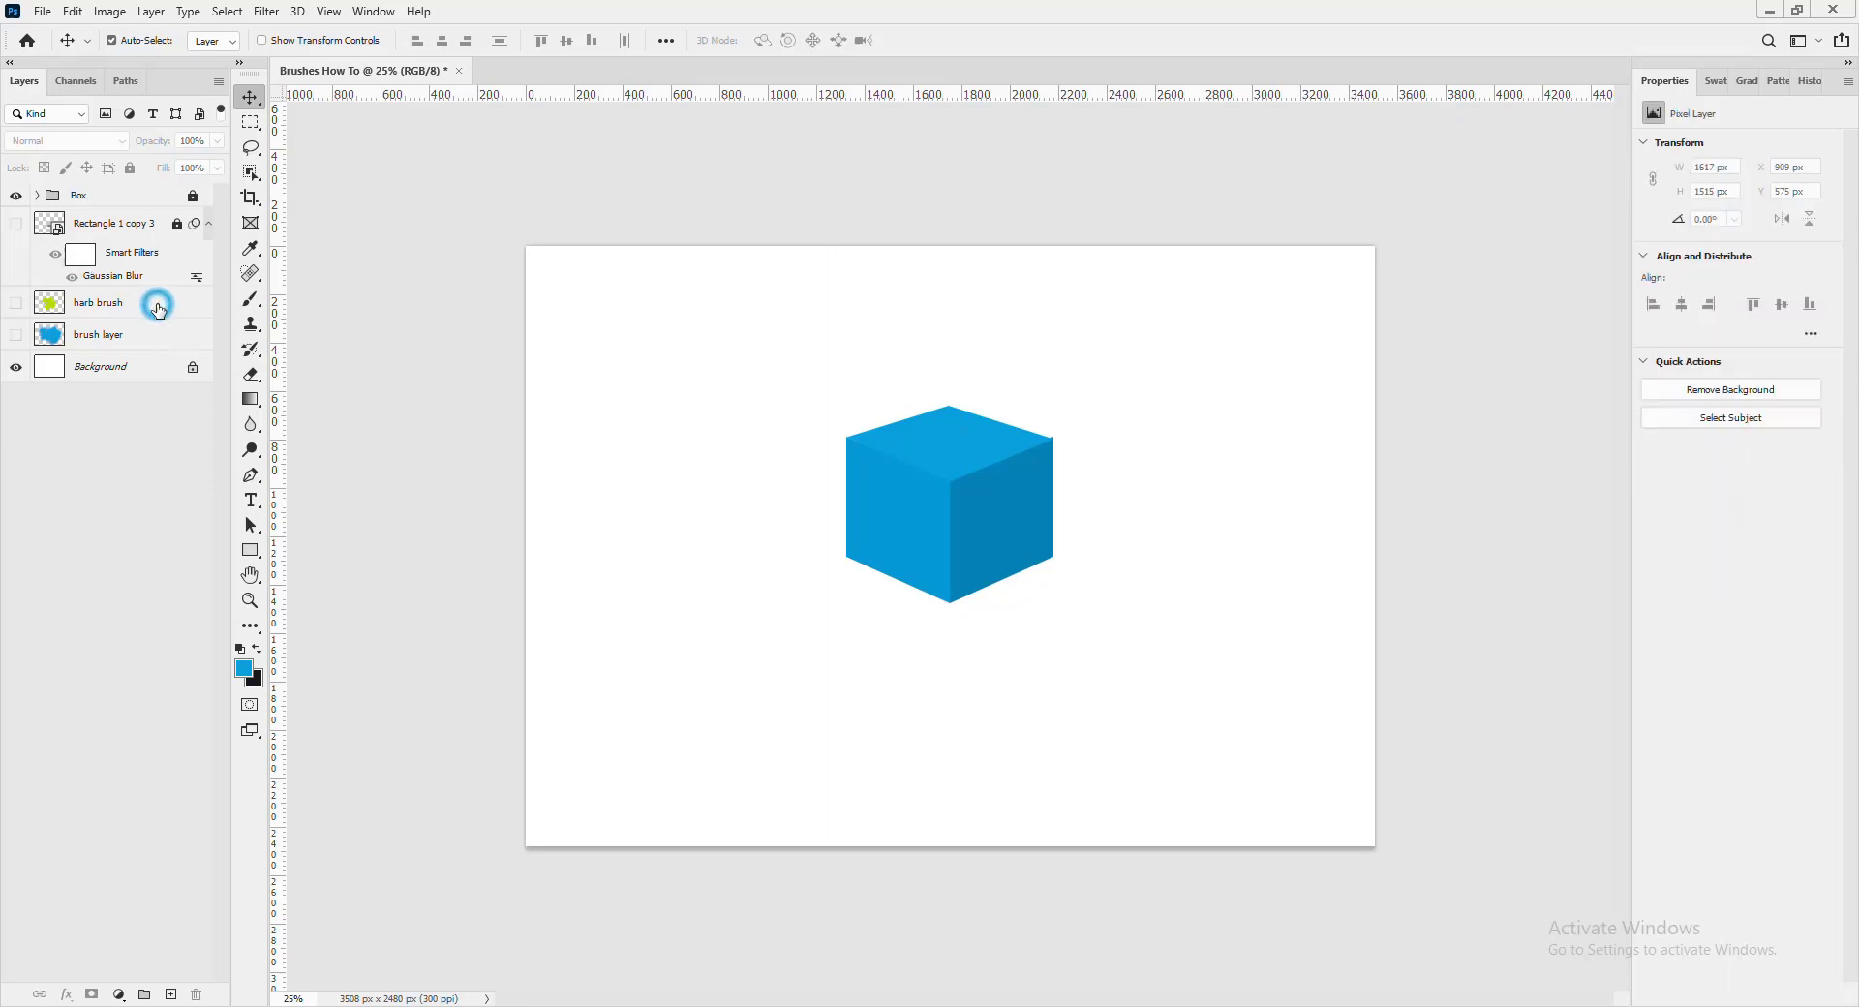
click(128, 226)
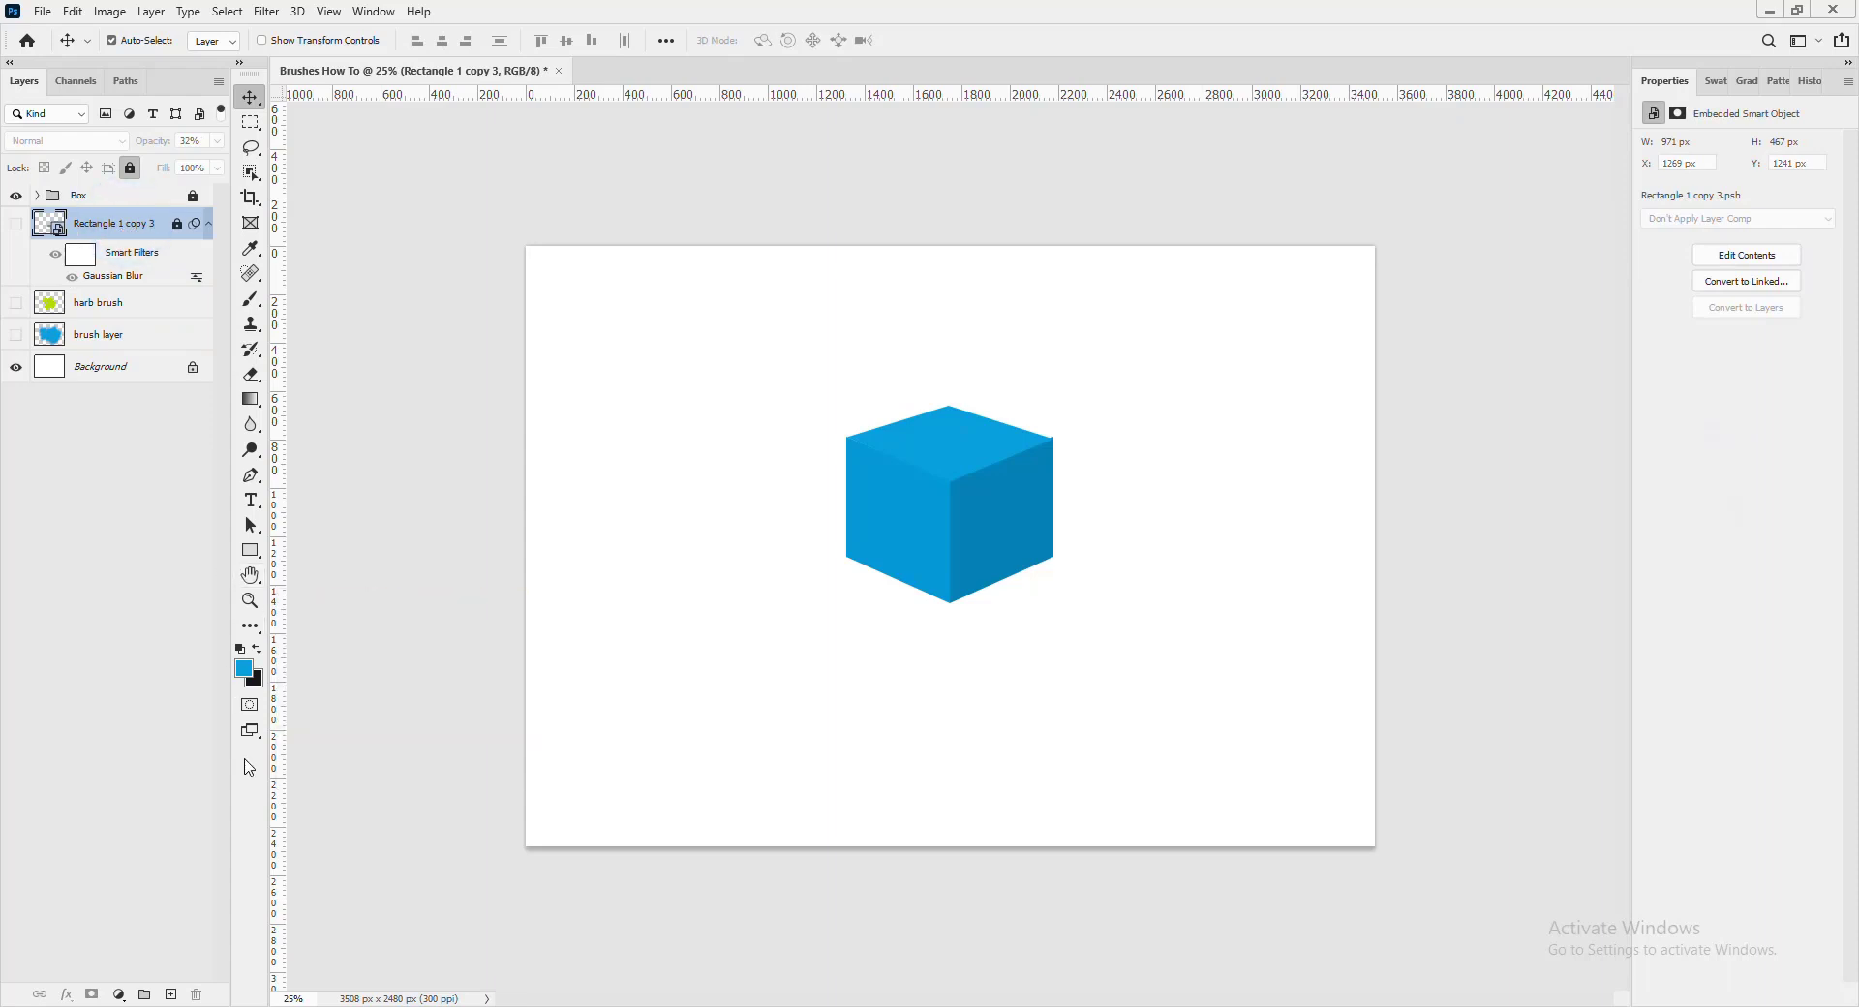
click(172, 995)
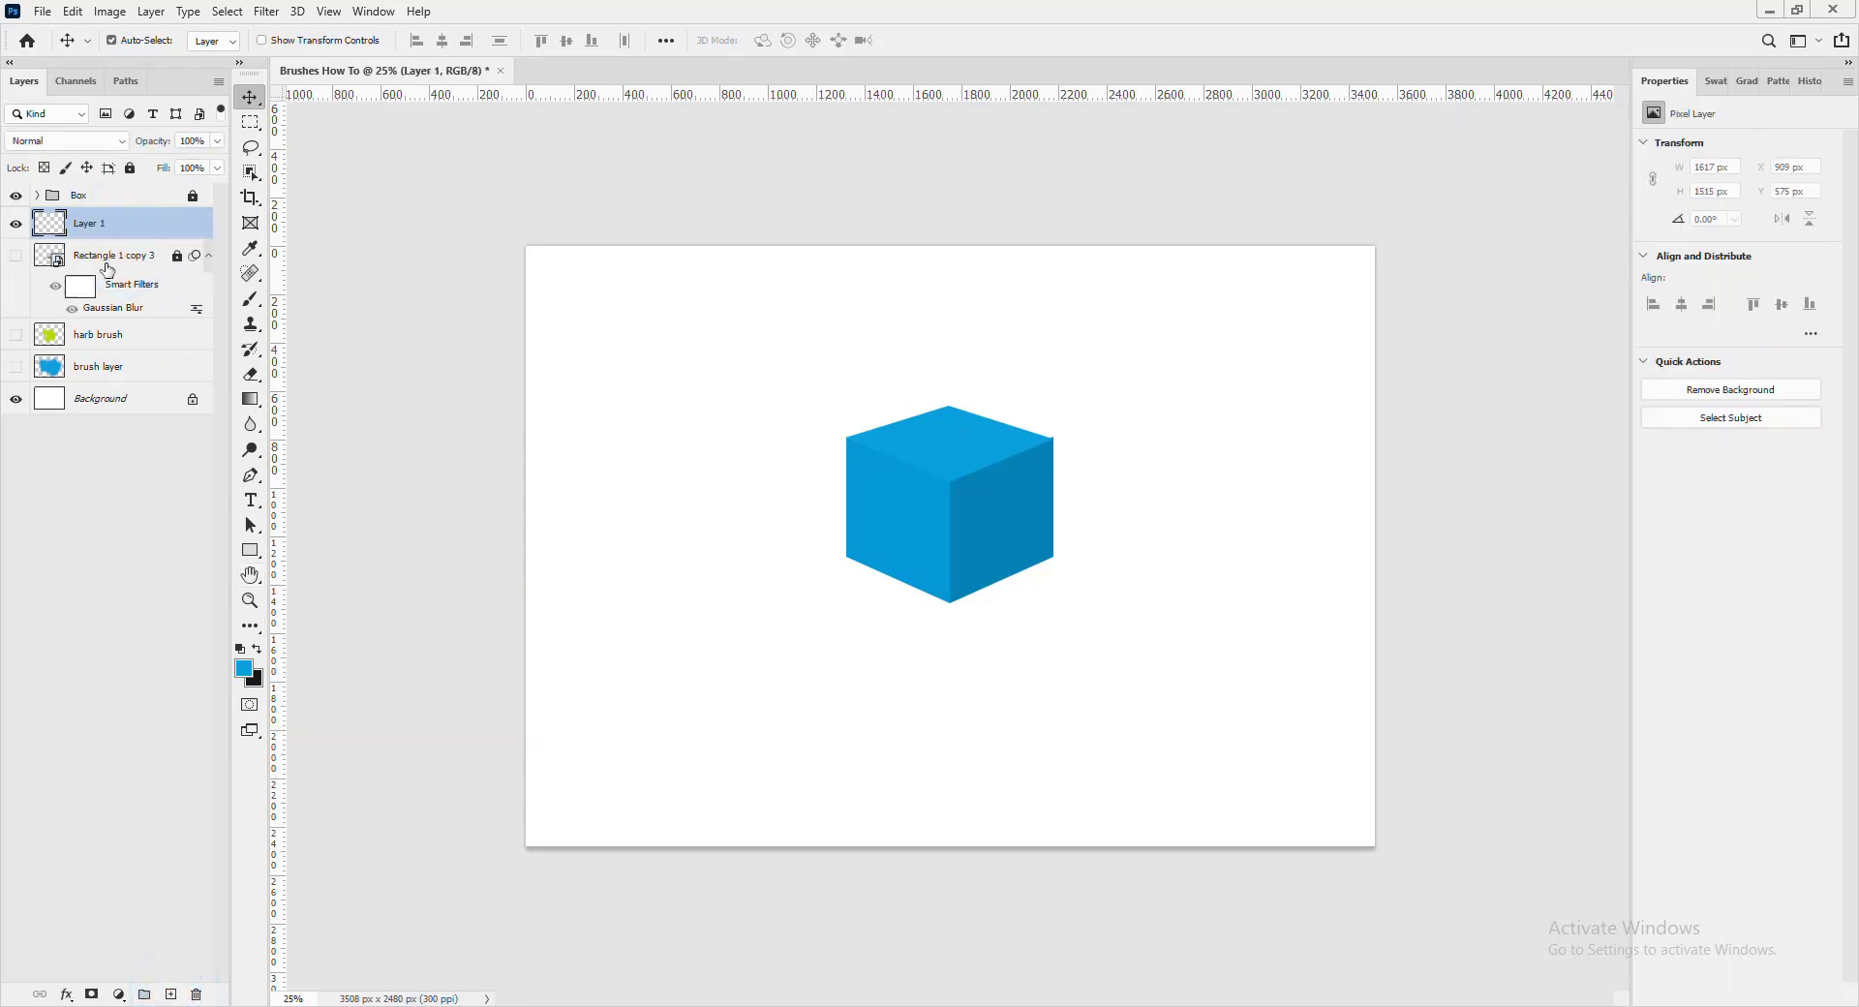
double_click(86, 223)
text(Brush Shadow)
key(Return)
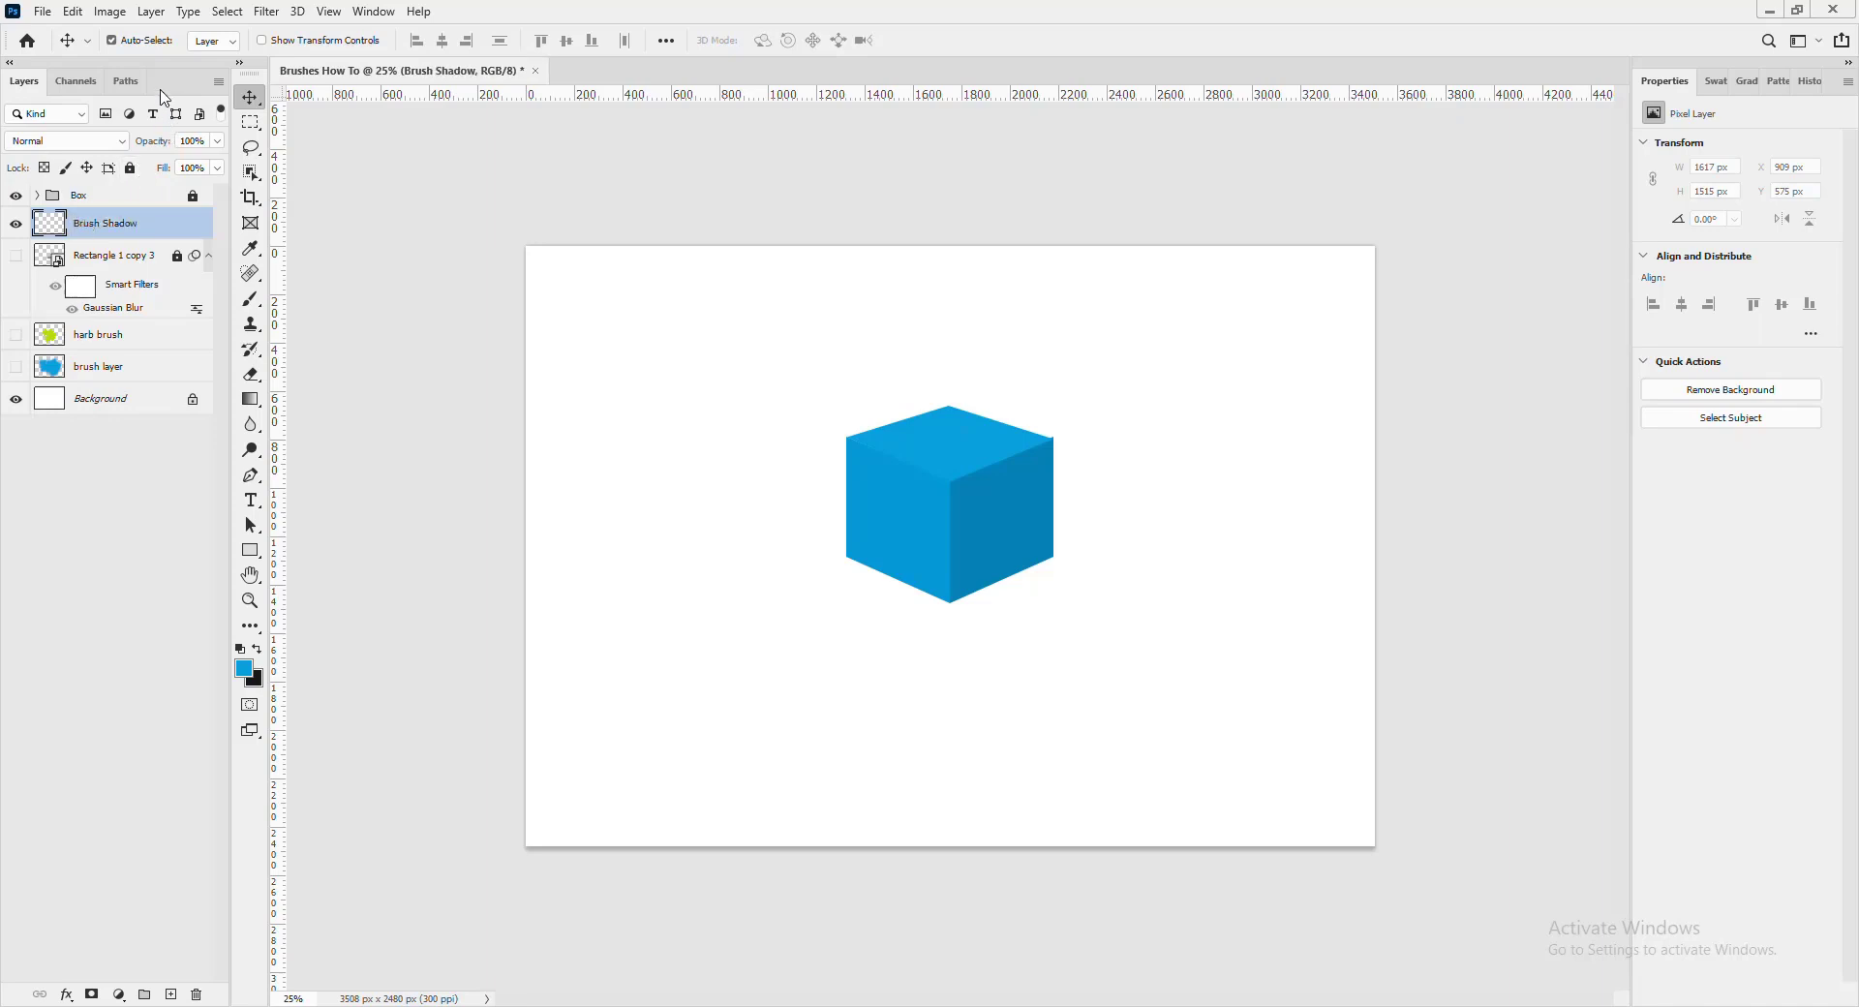
- Set up the Brush tool with a soft round tip at 0% hardness, 800 px size and black as the foreground color
key(b)
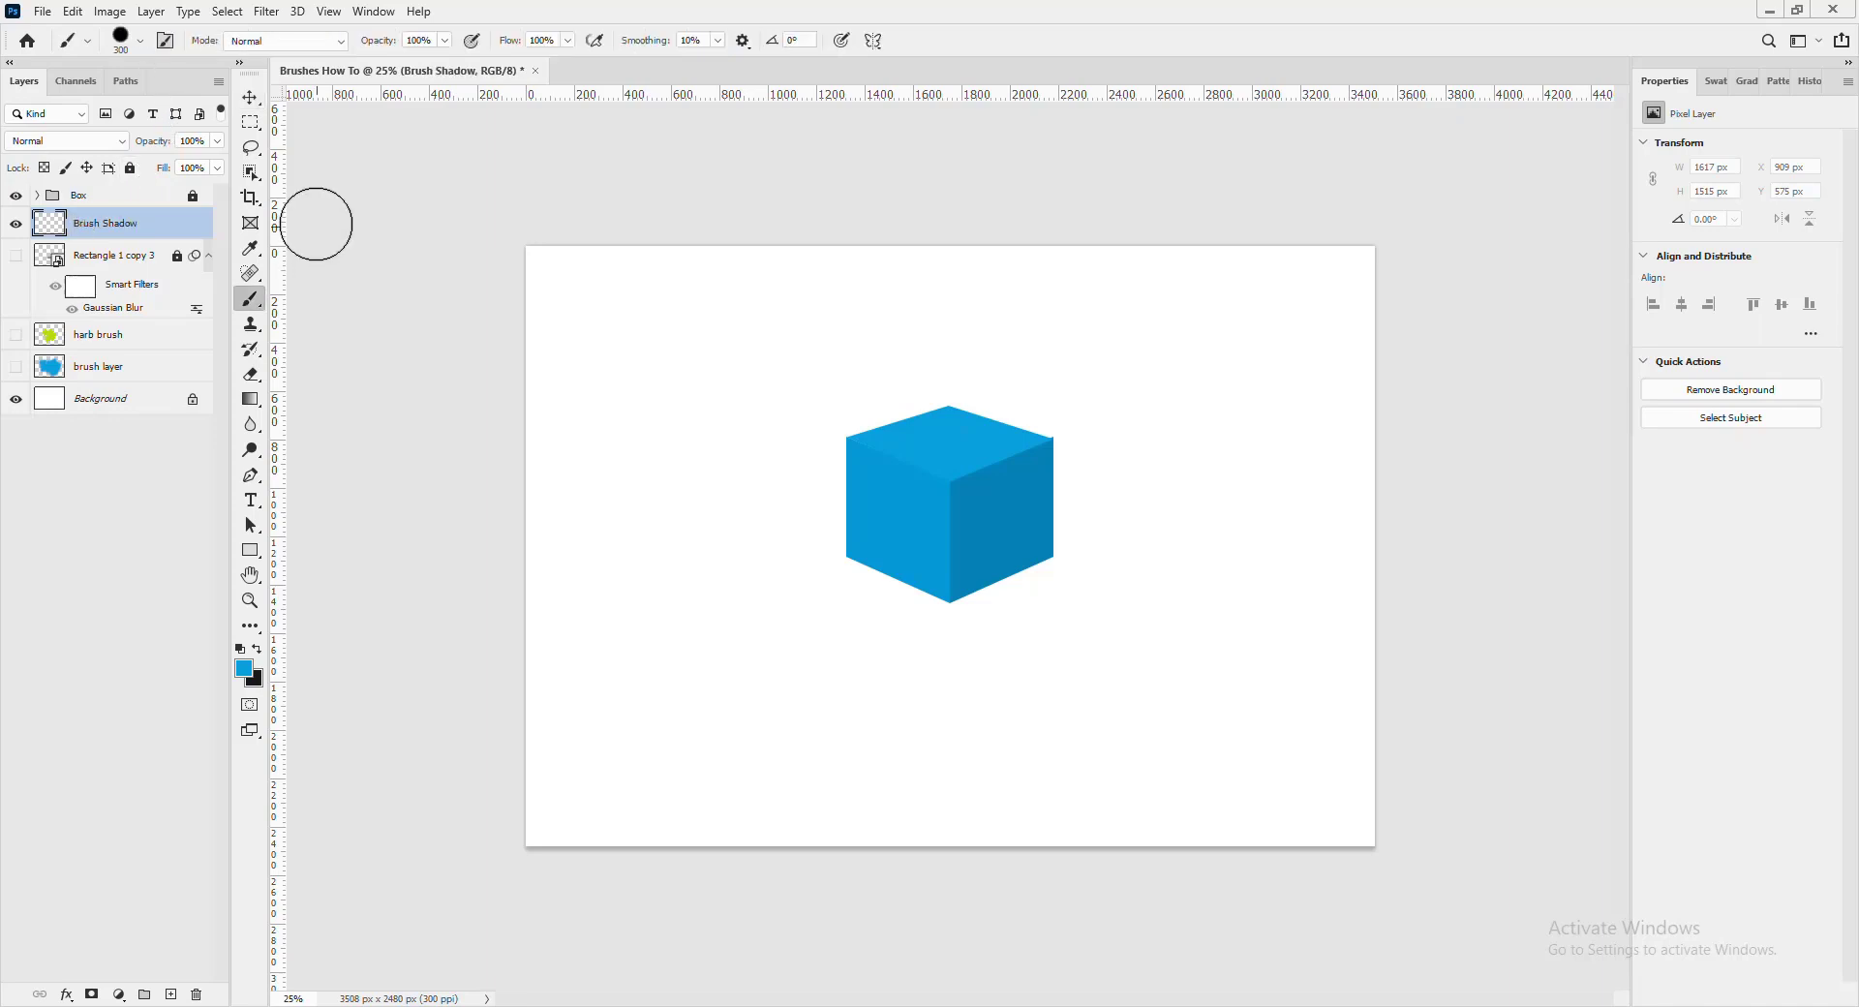
click(141, 41)
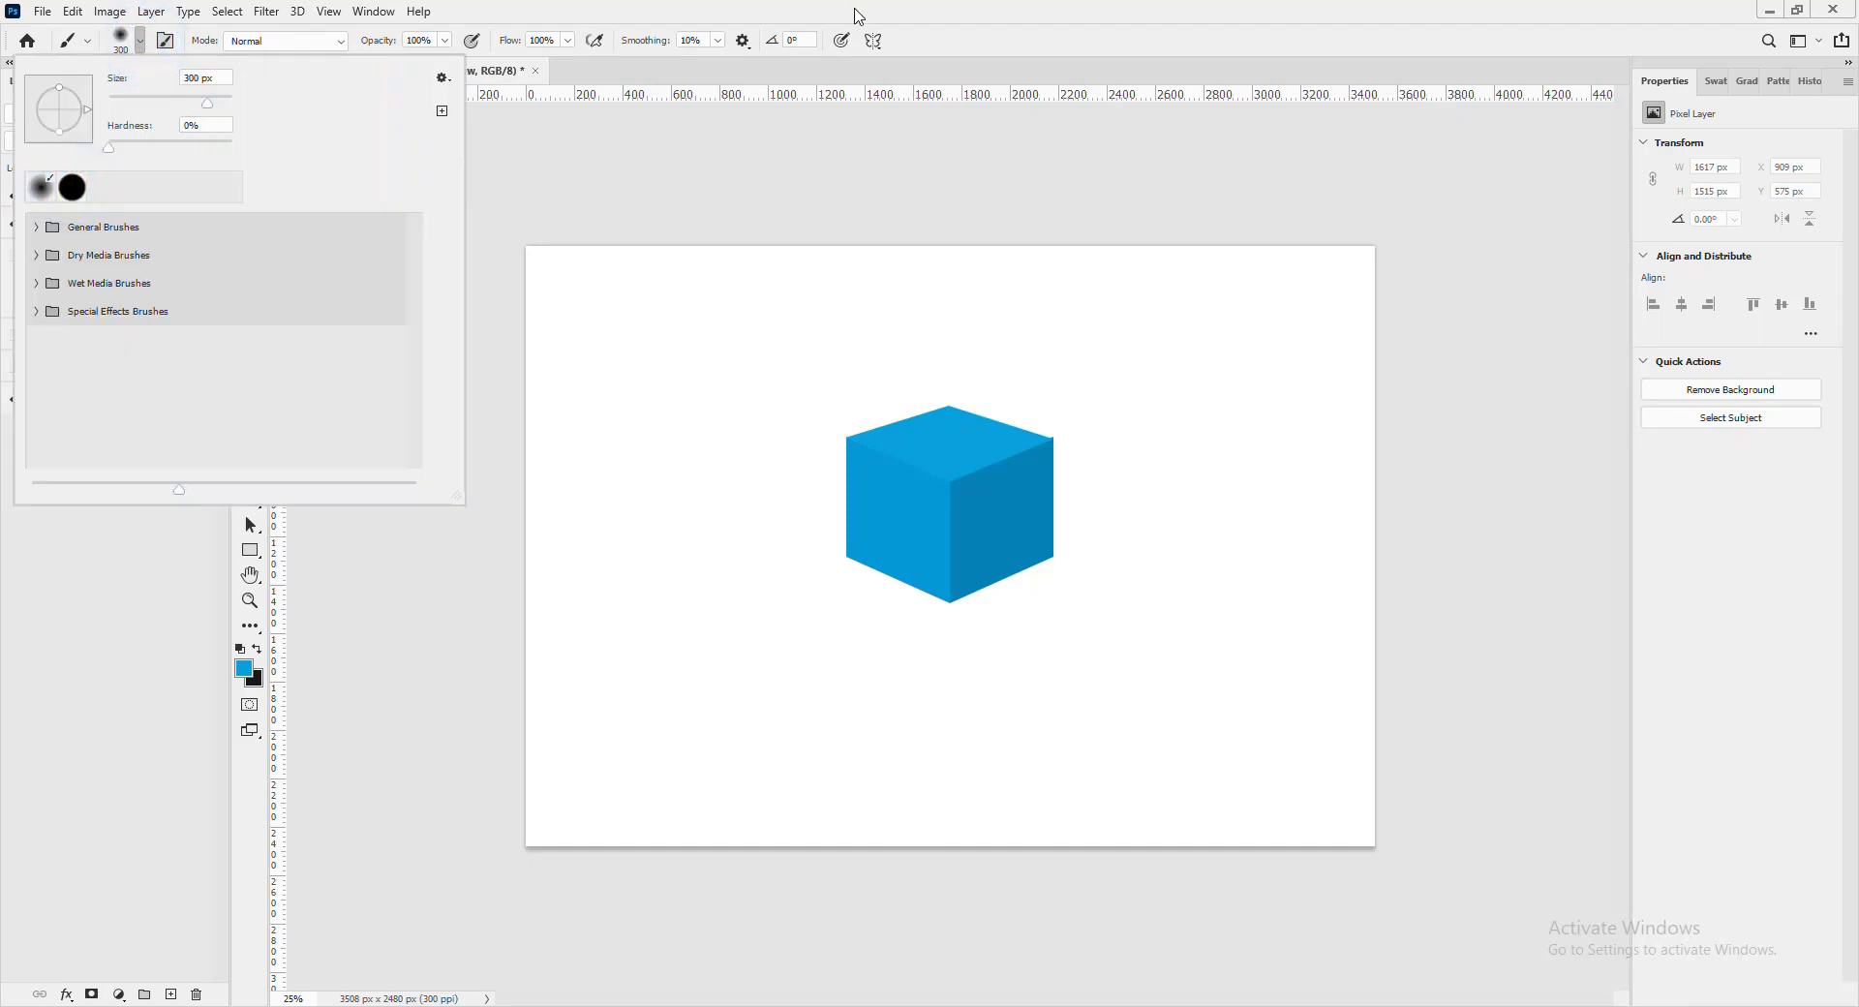
click(859, 17)
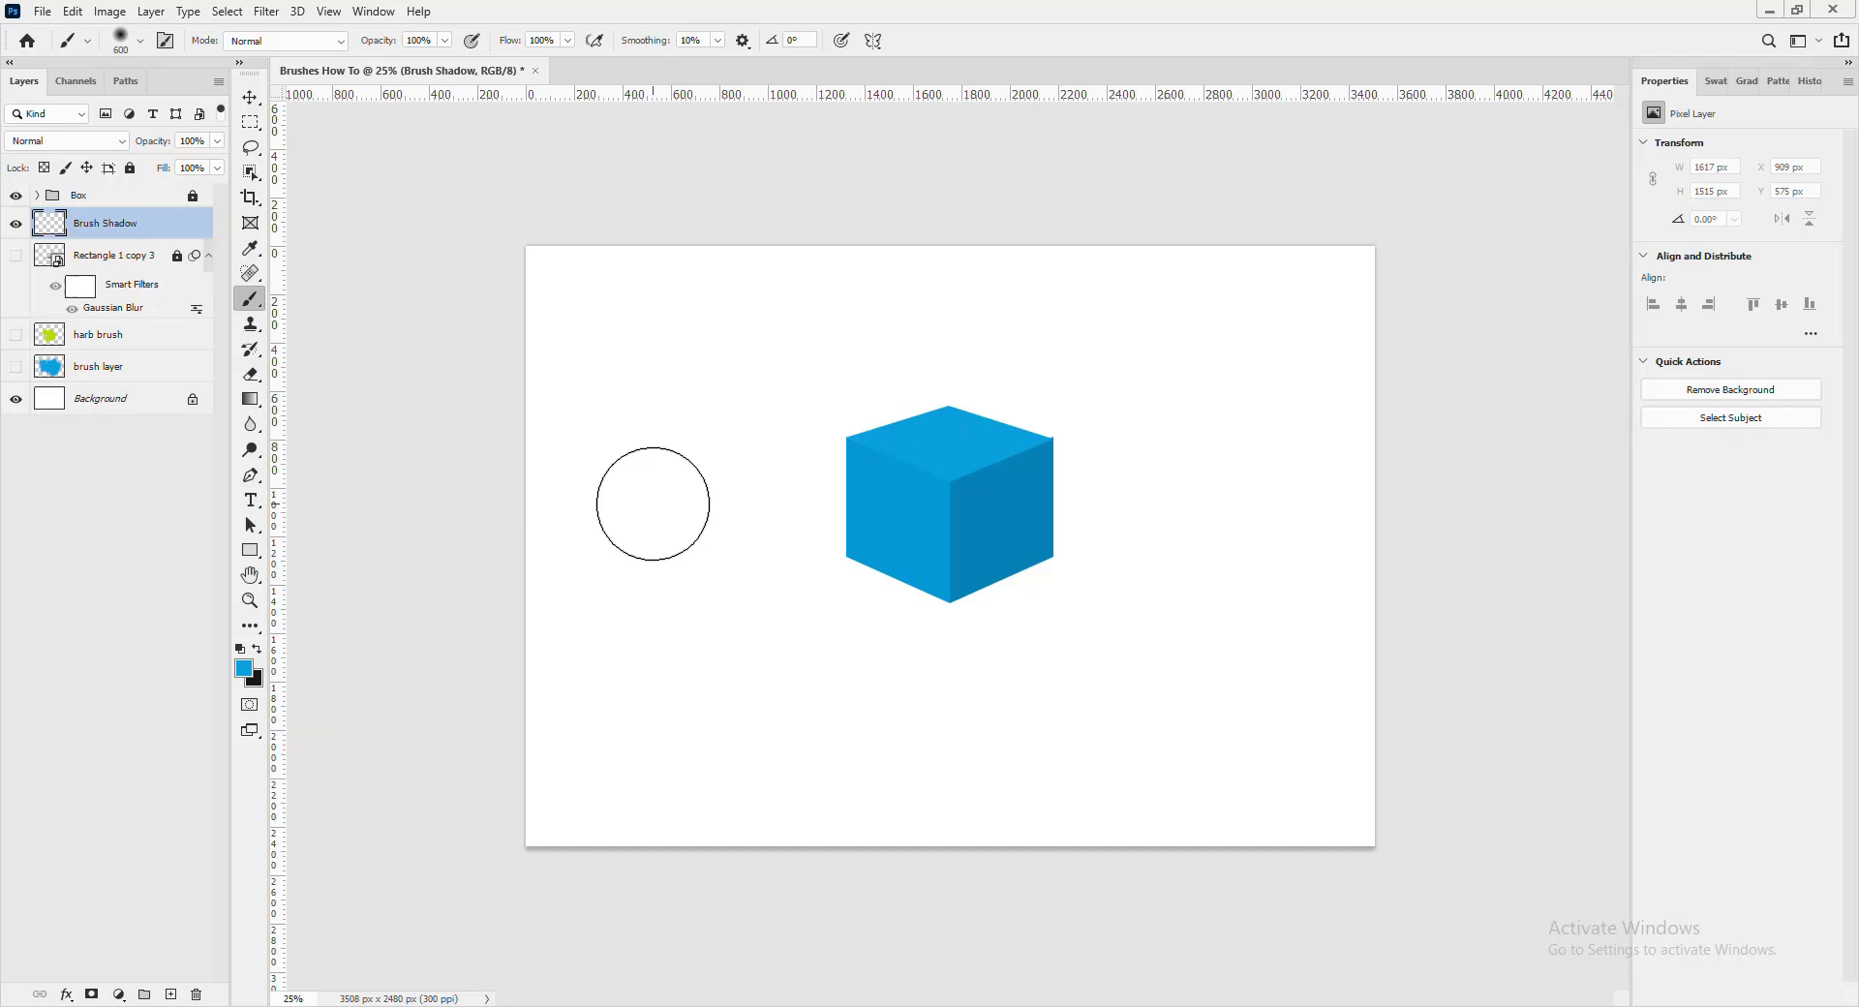
key(x)
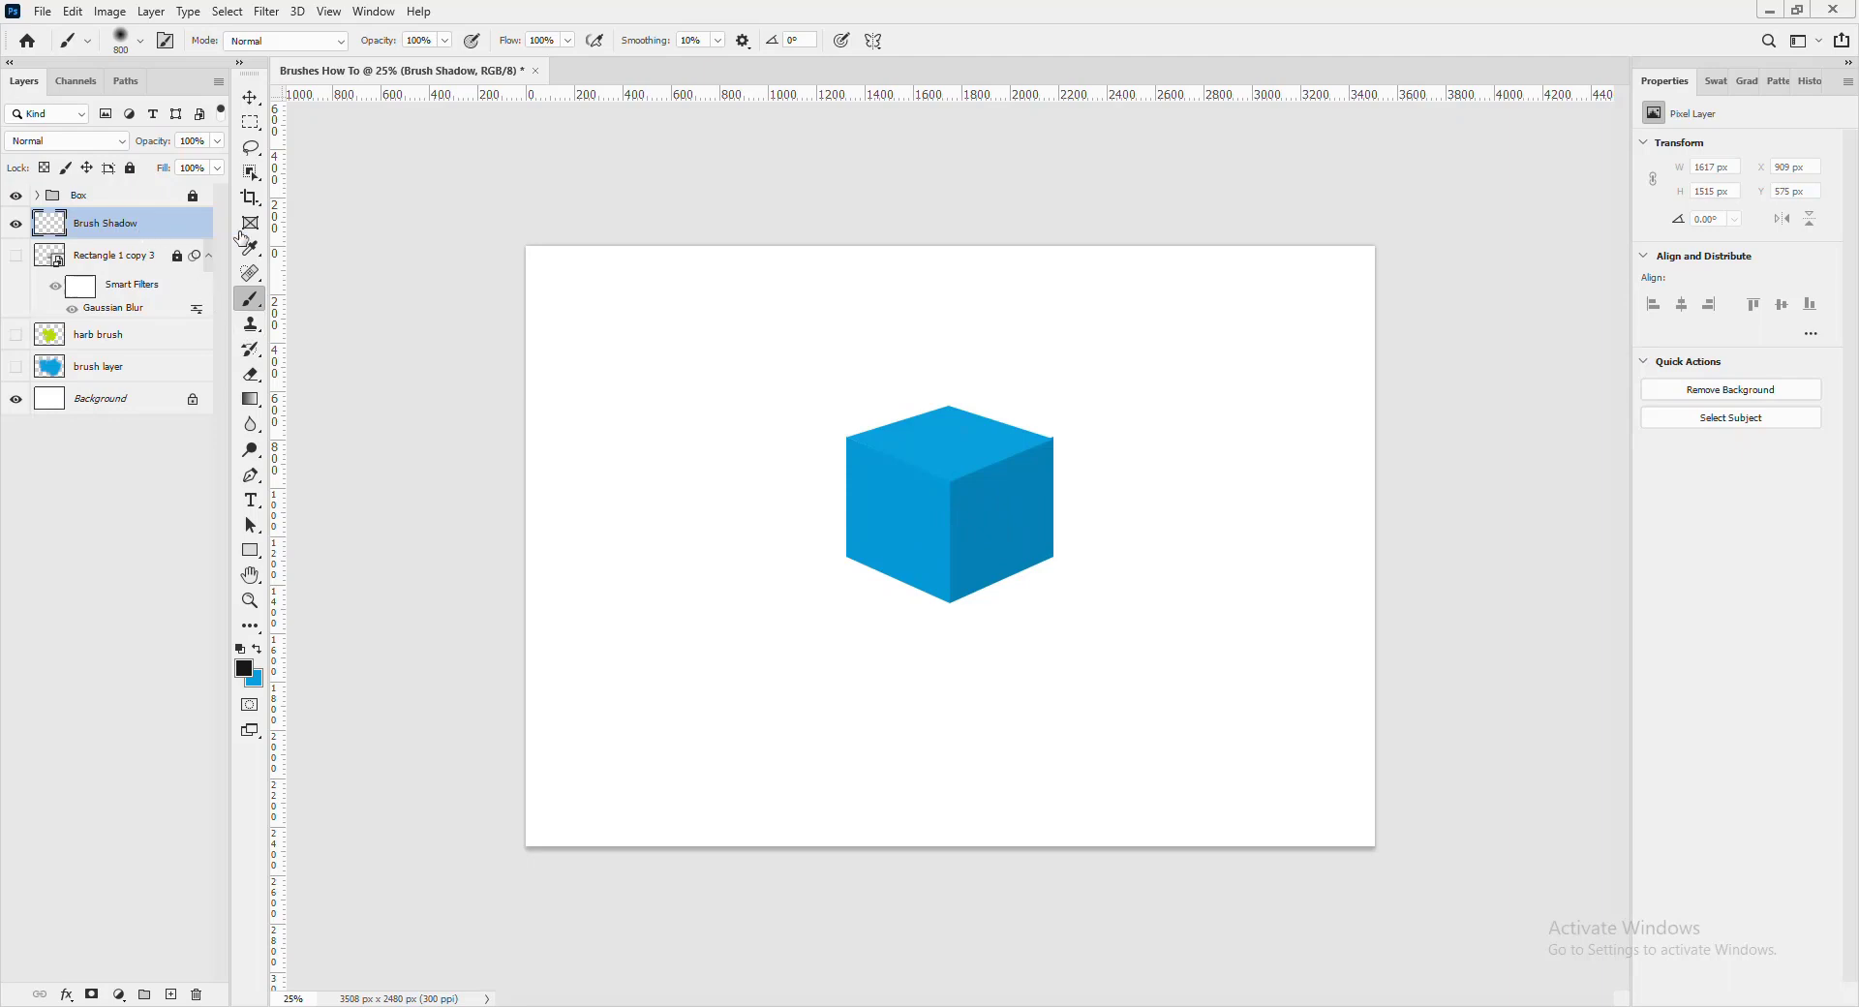
- Stamp one soft black dab at the cube's bottom corner and squash it to about 6% of its height as a flat shadow
click(950, 604)
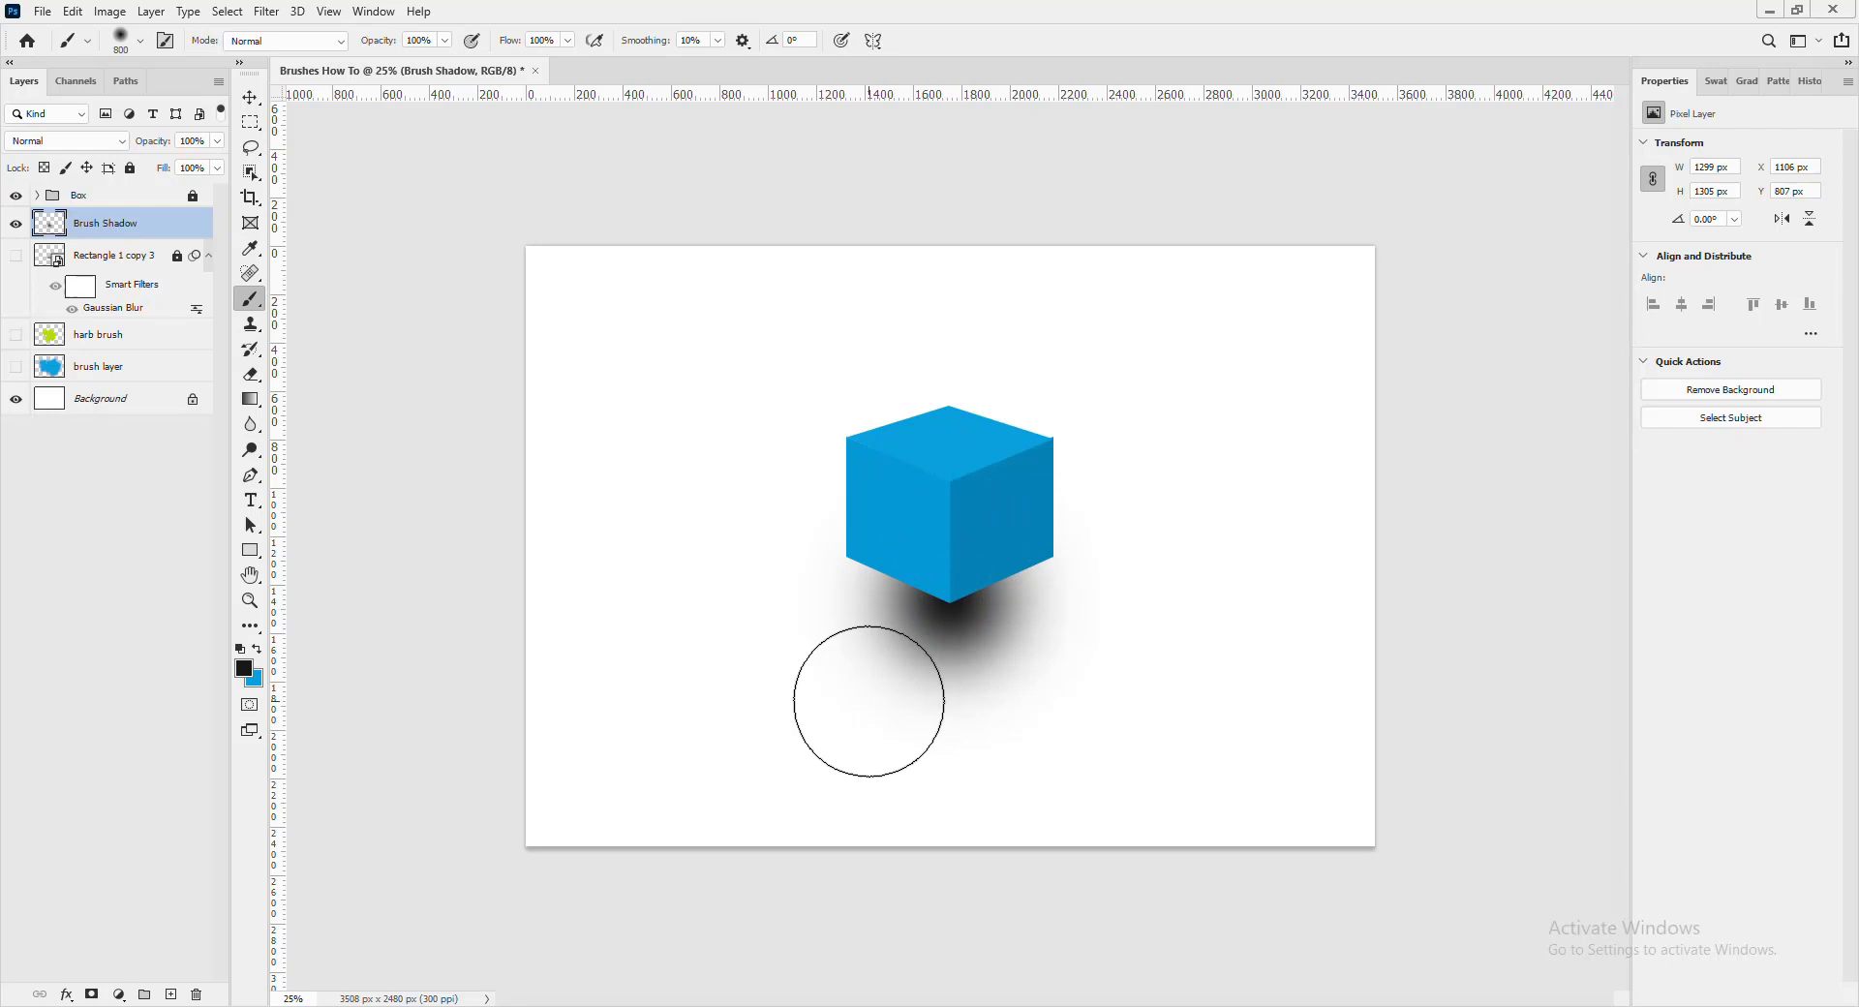
key(ctrl+t)
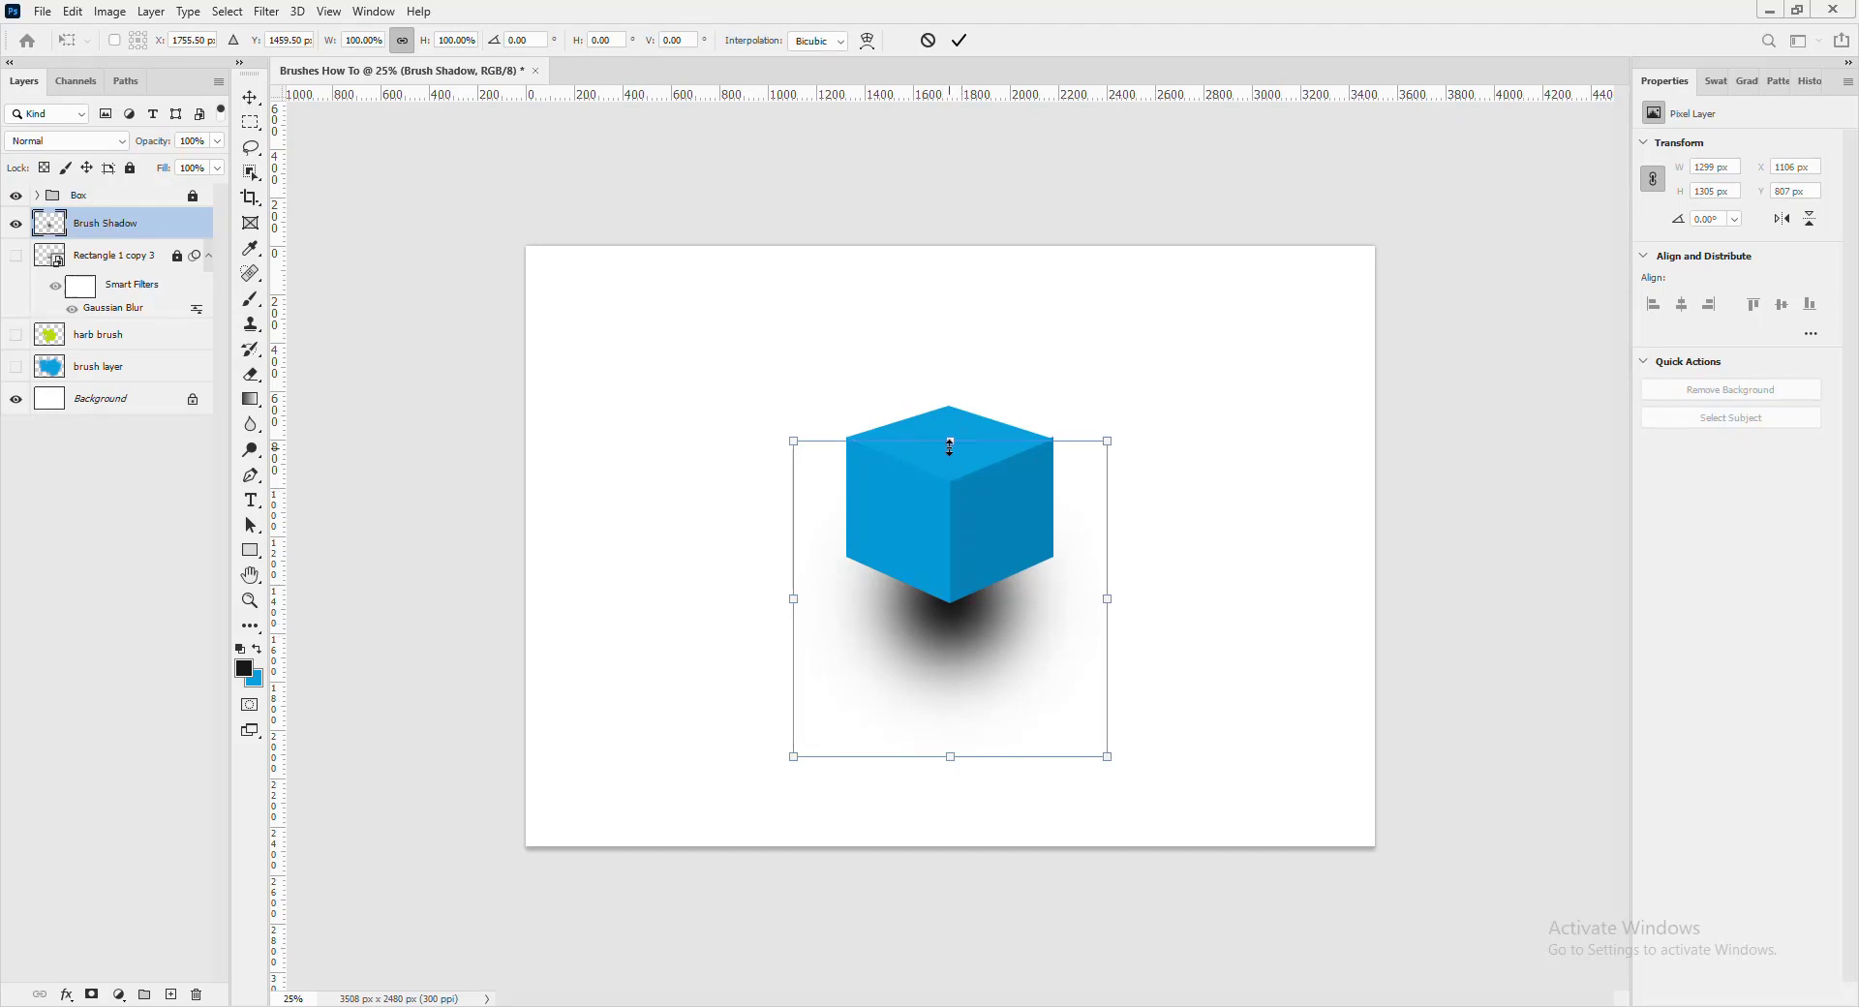
drag(949, 443, 955, 509)
key(ctrl+z)
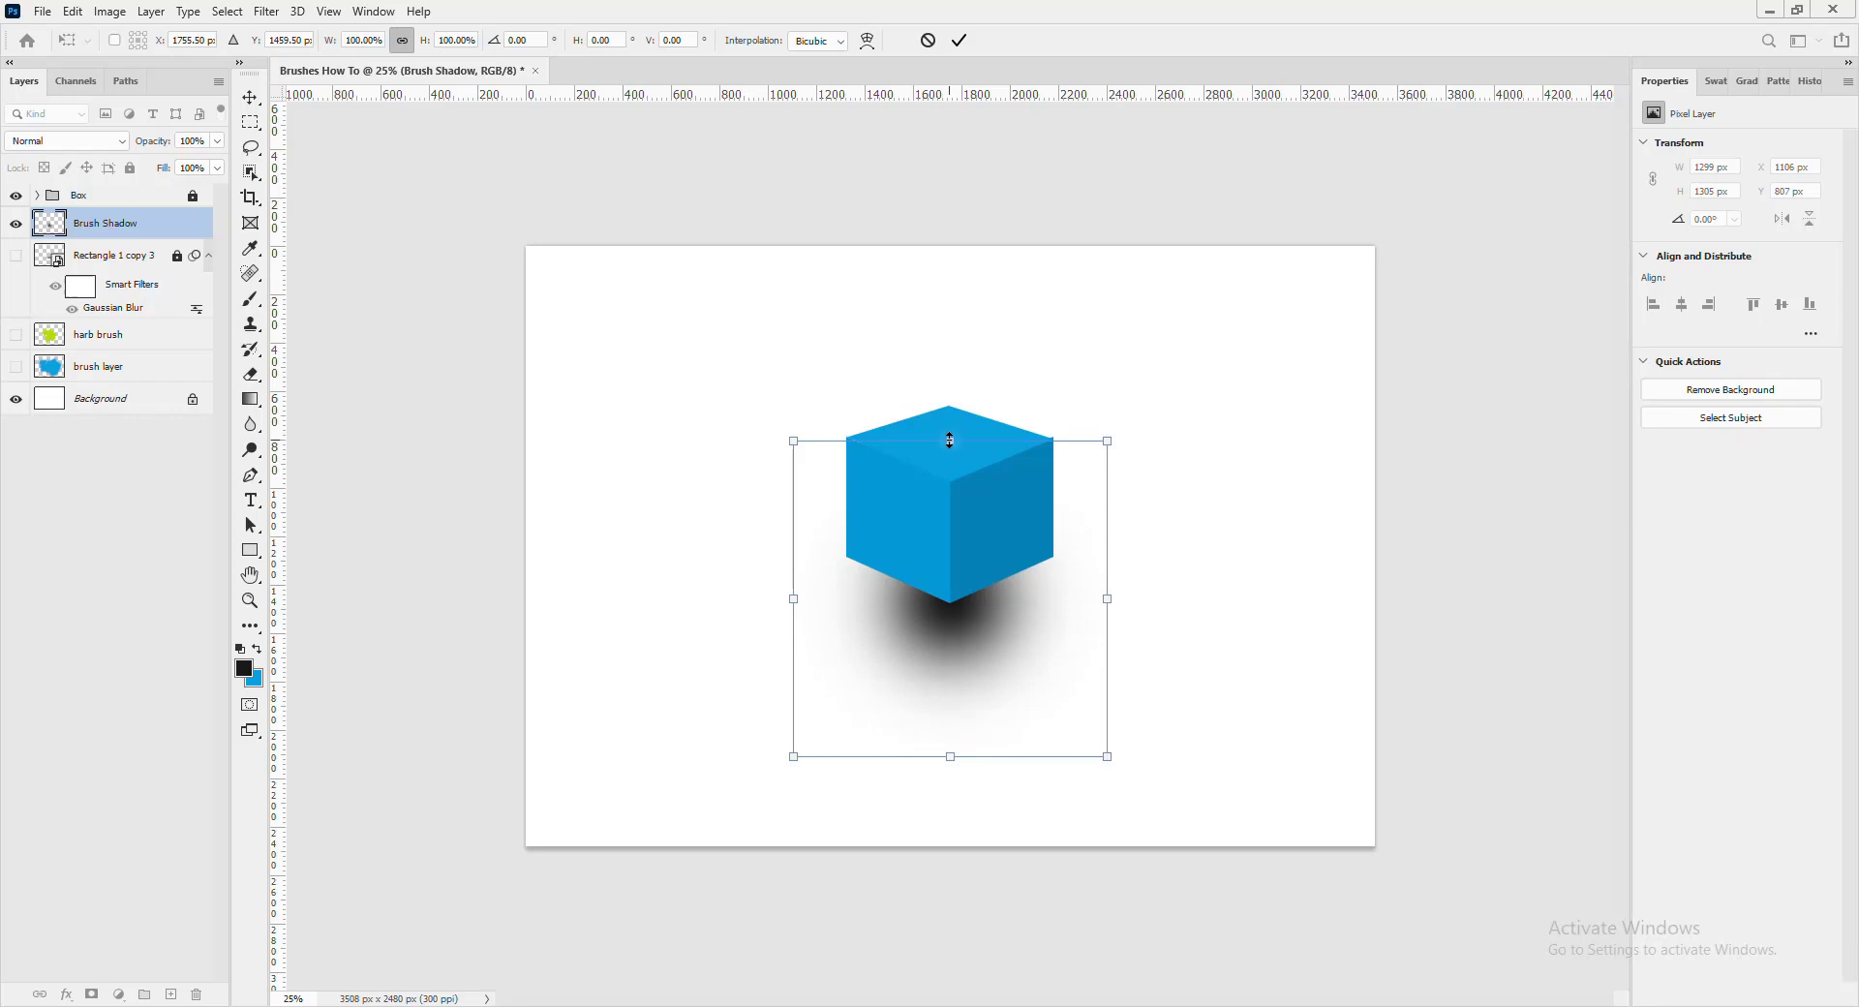
drag(949, 441, 974, 613)
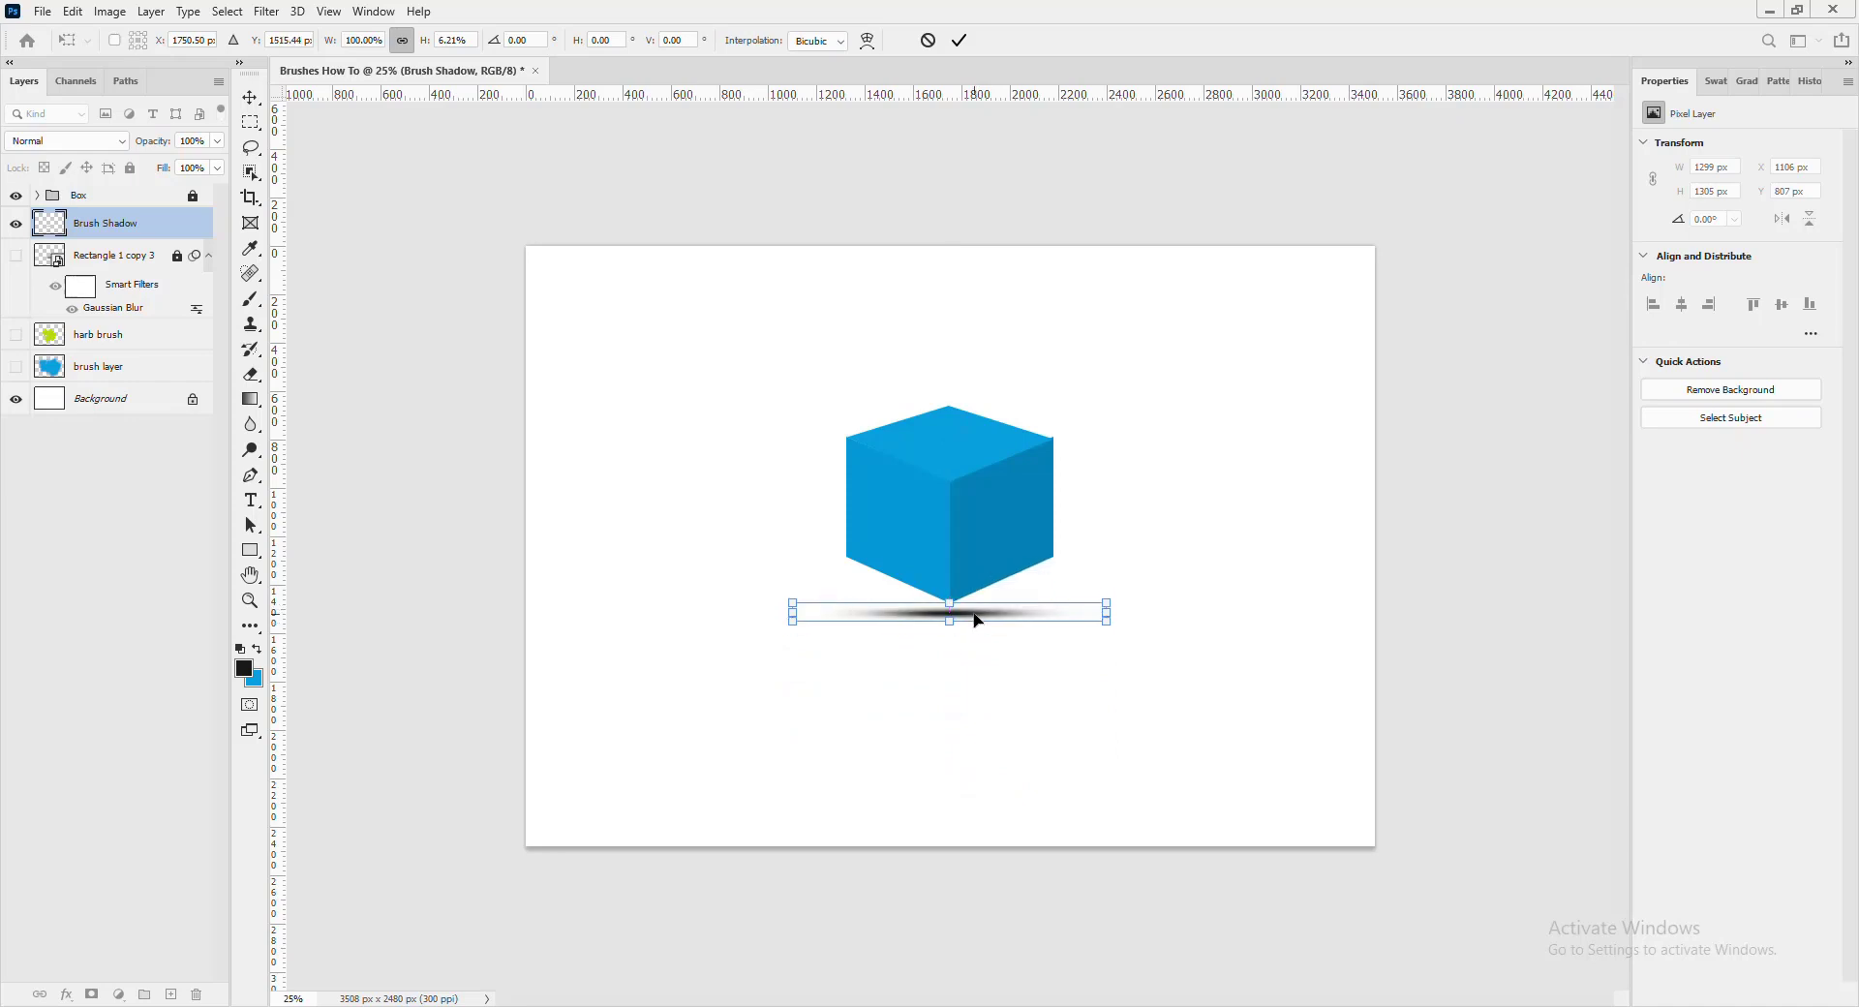
key(Return)
key(b)
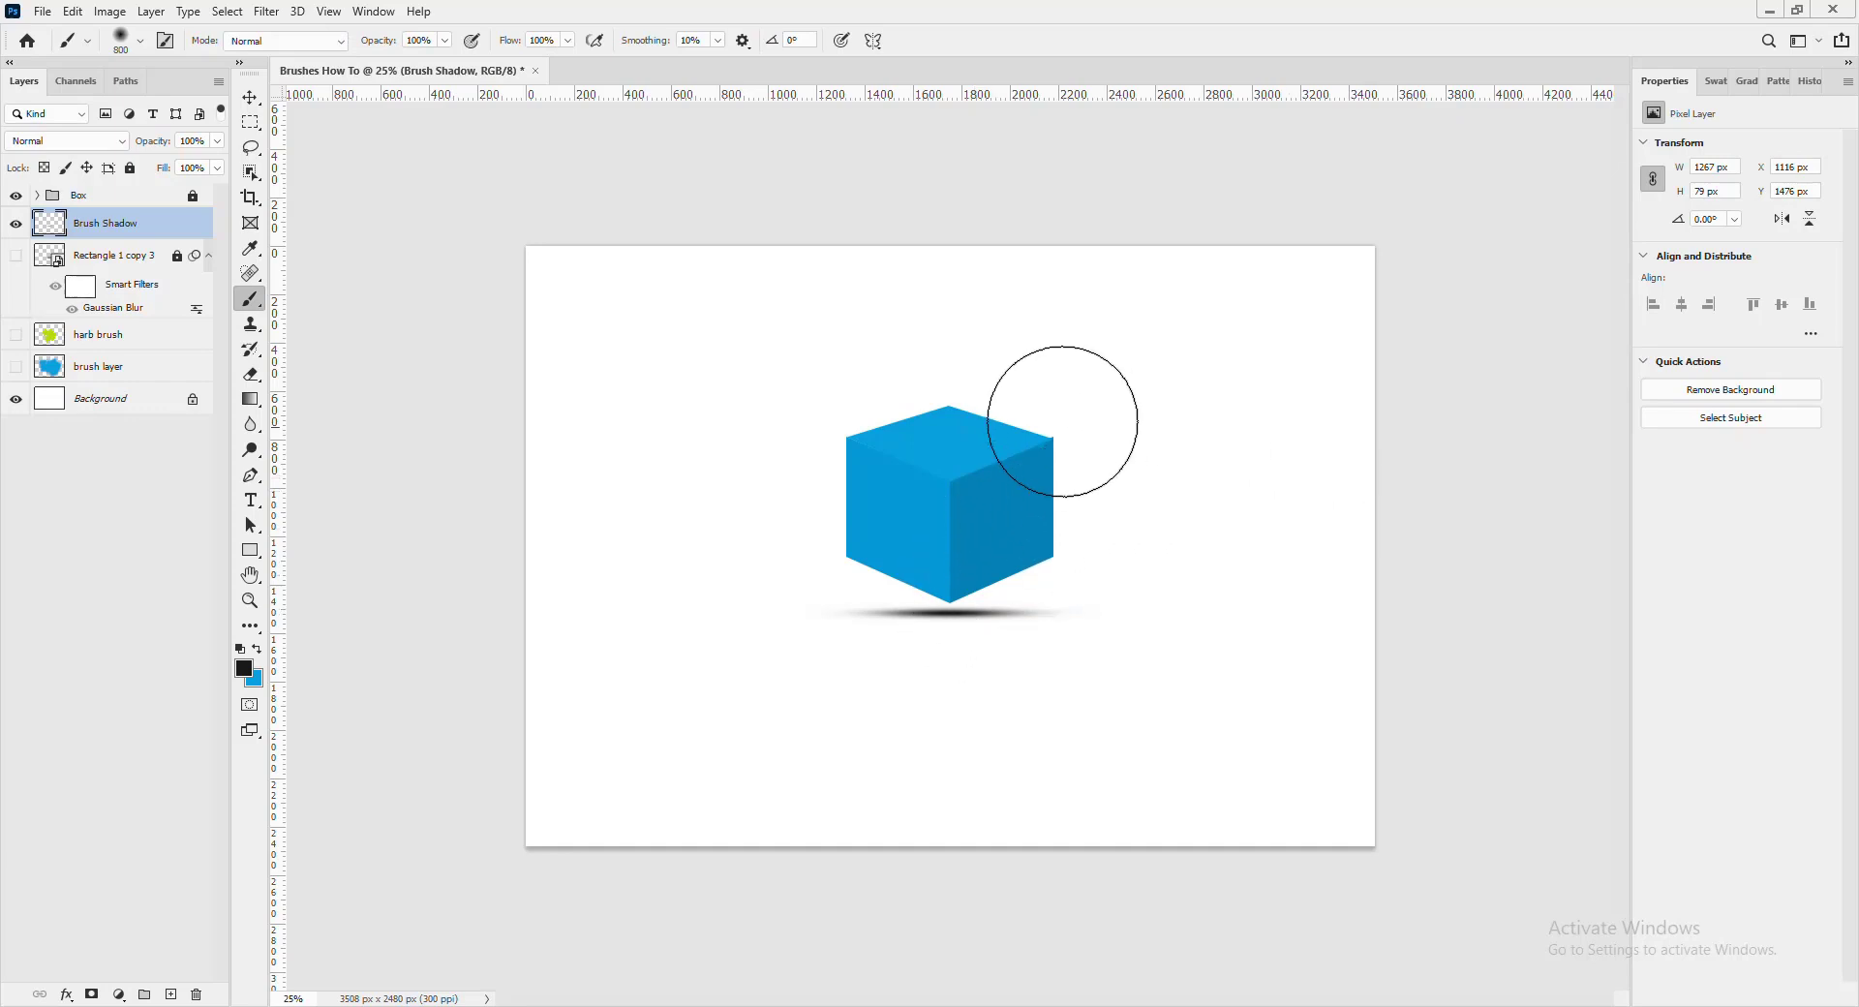
key(v)
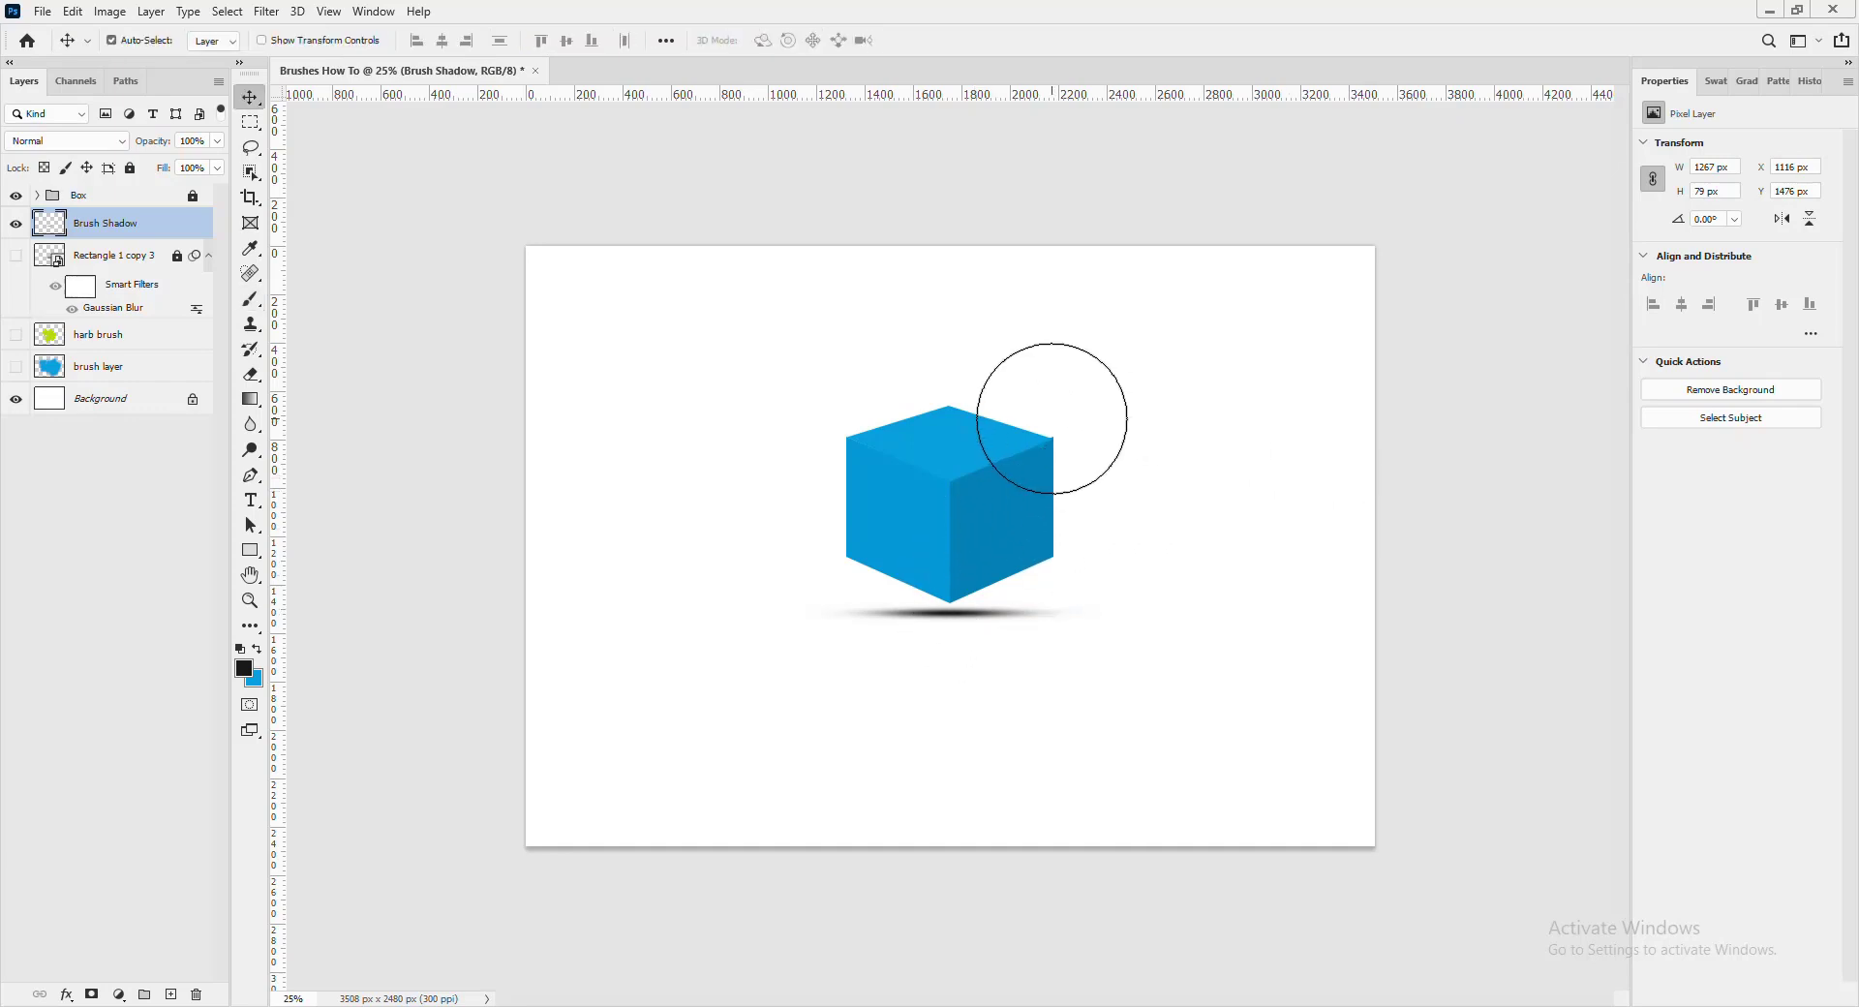
click(966, 622)
click(965, 621)
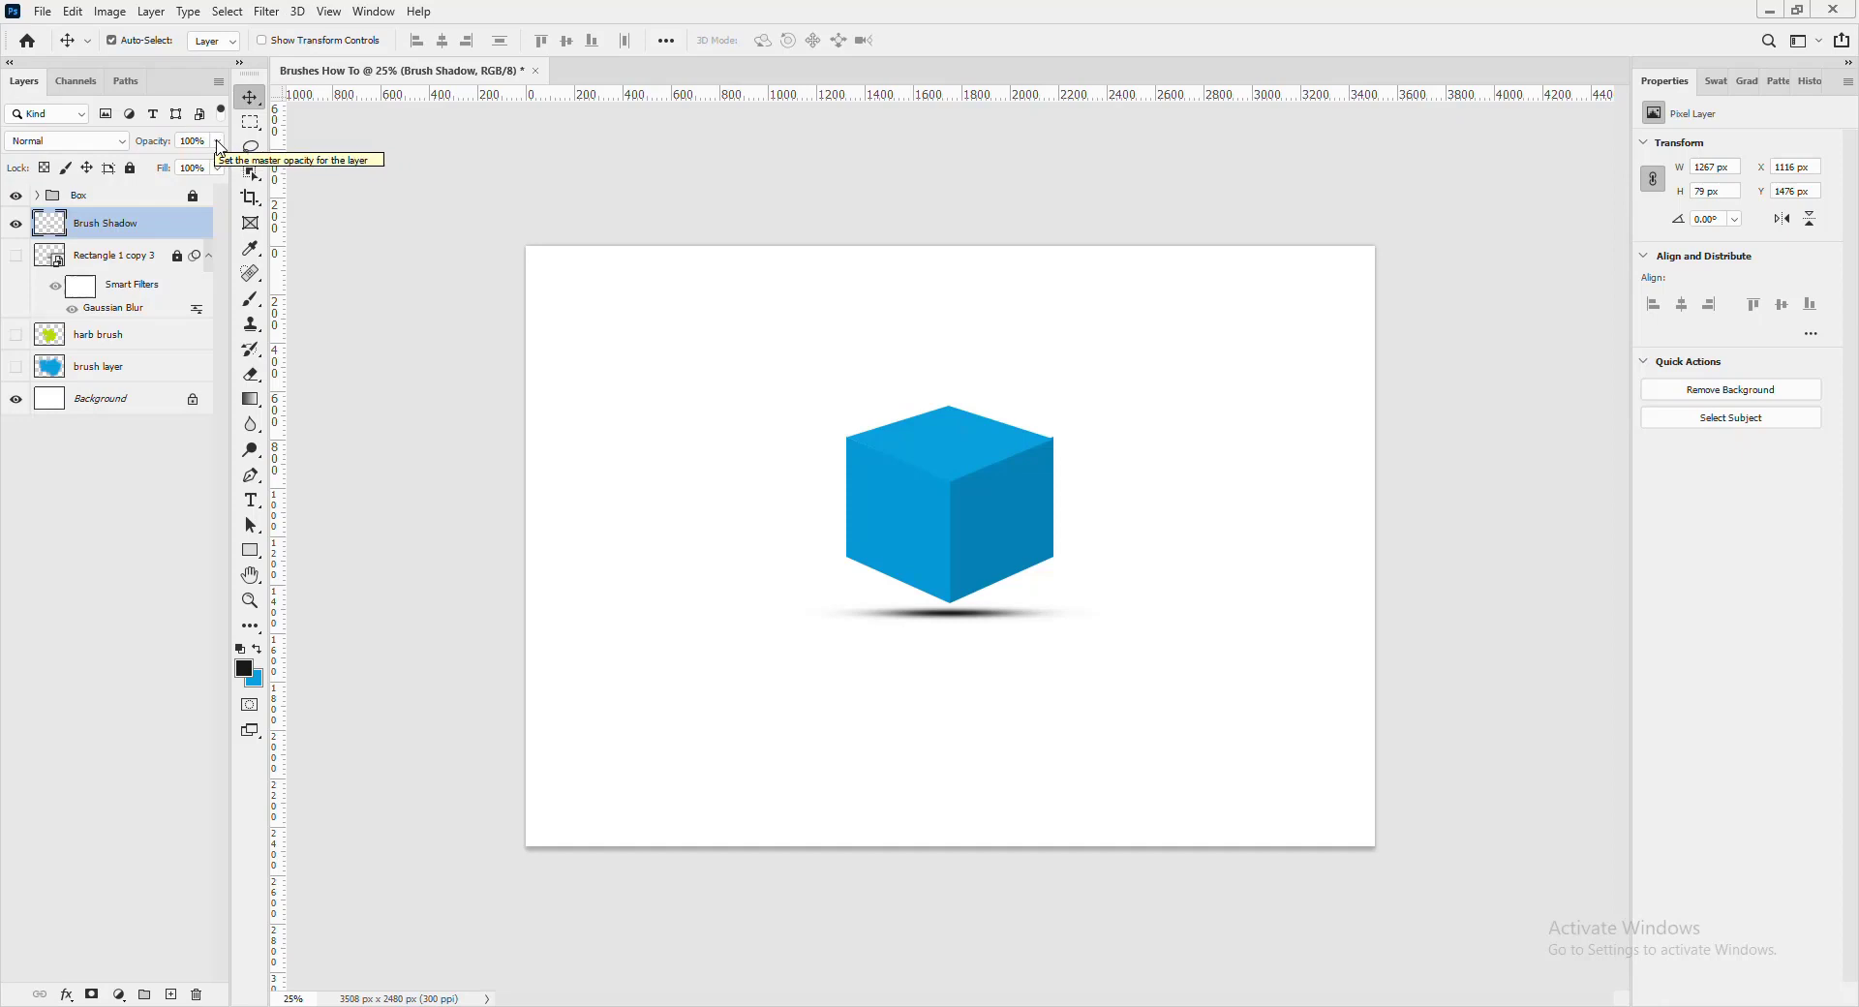
- Lower the opacity of the Brush Shadow layer, trying 10% increments before settling on a light grey shadow
click(219, 142)
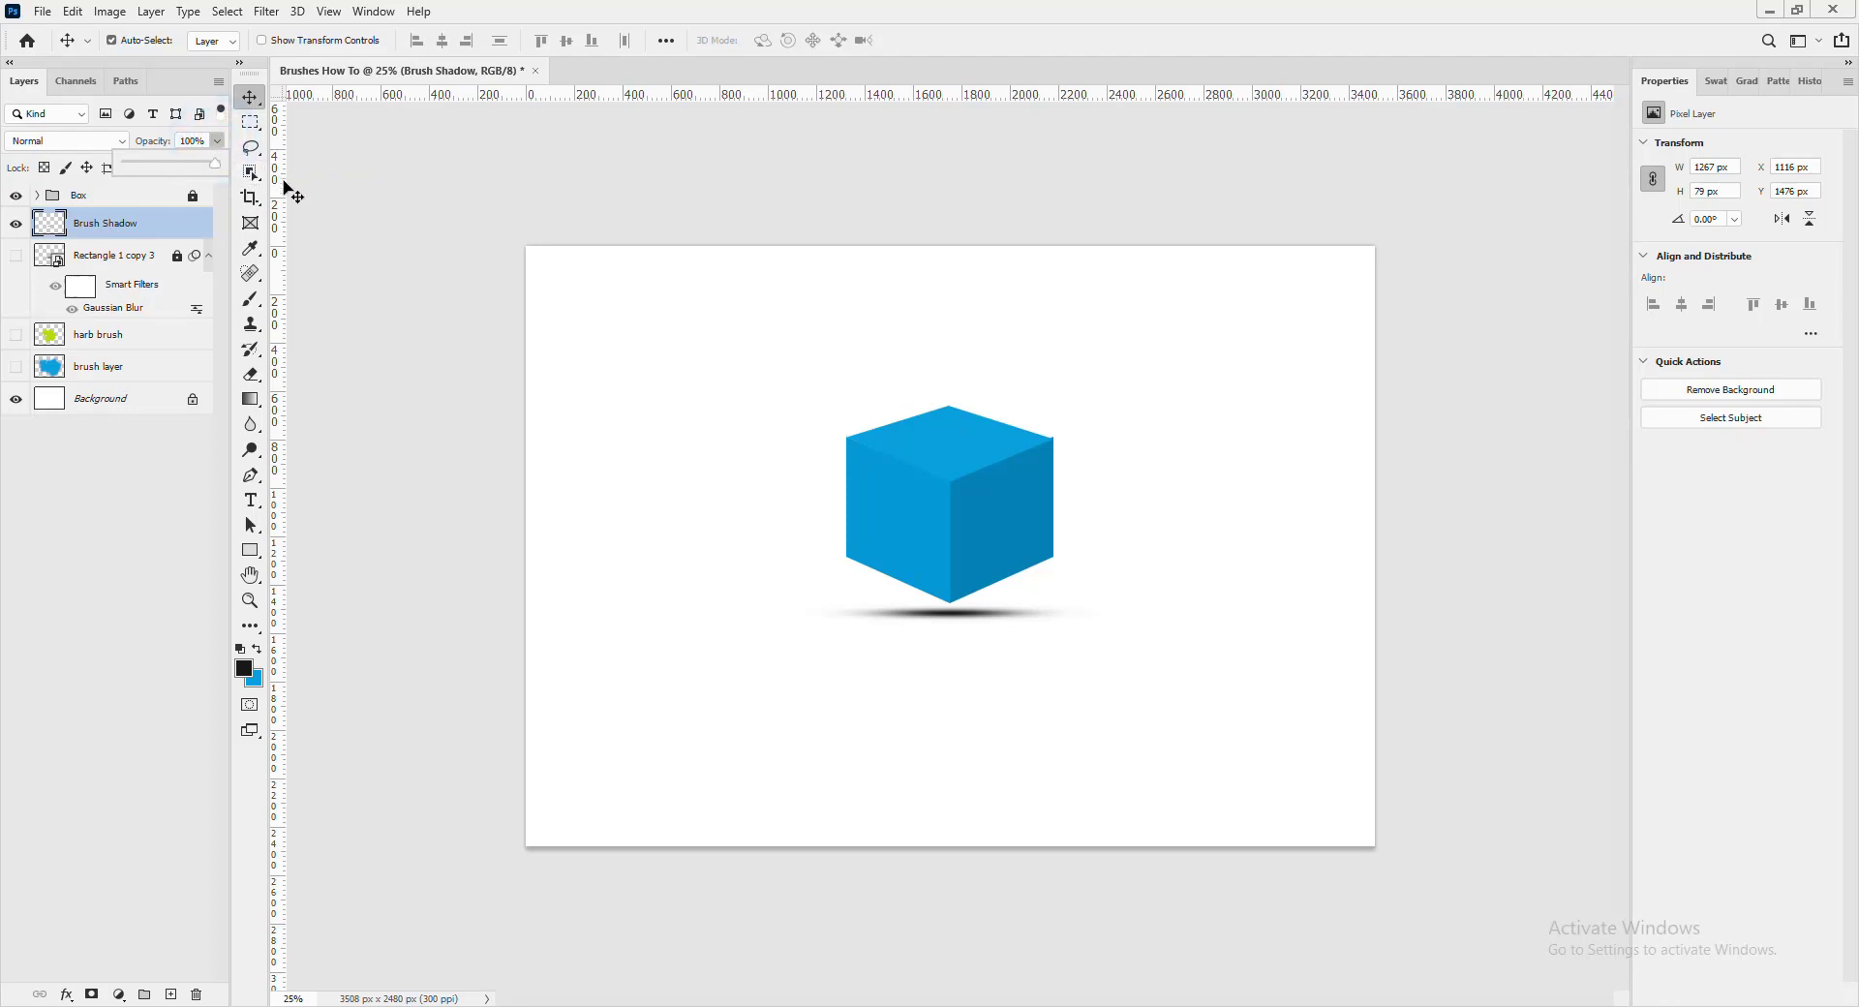
click(134, 223)
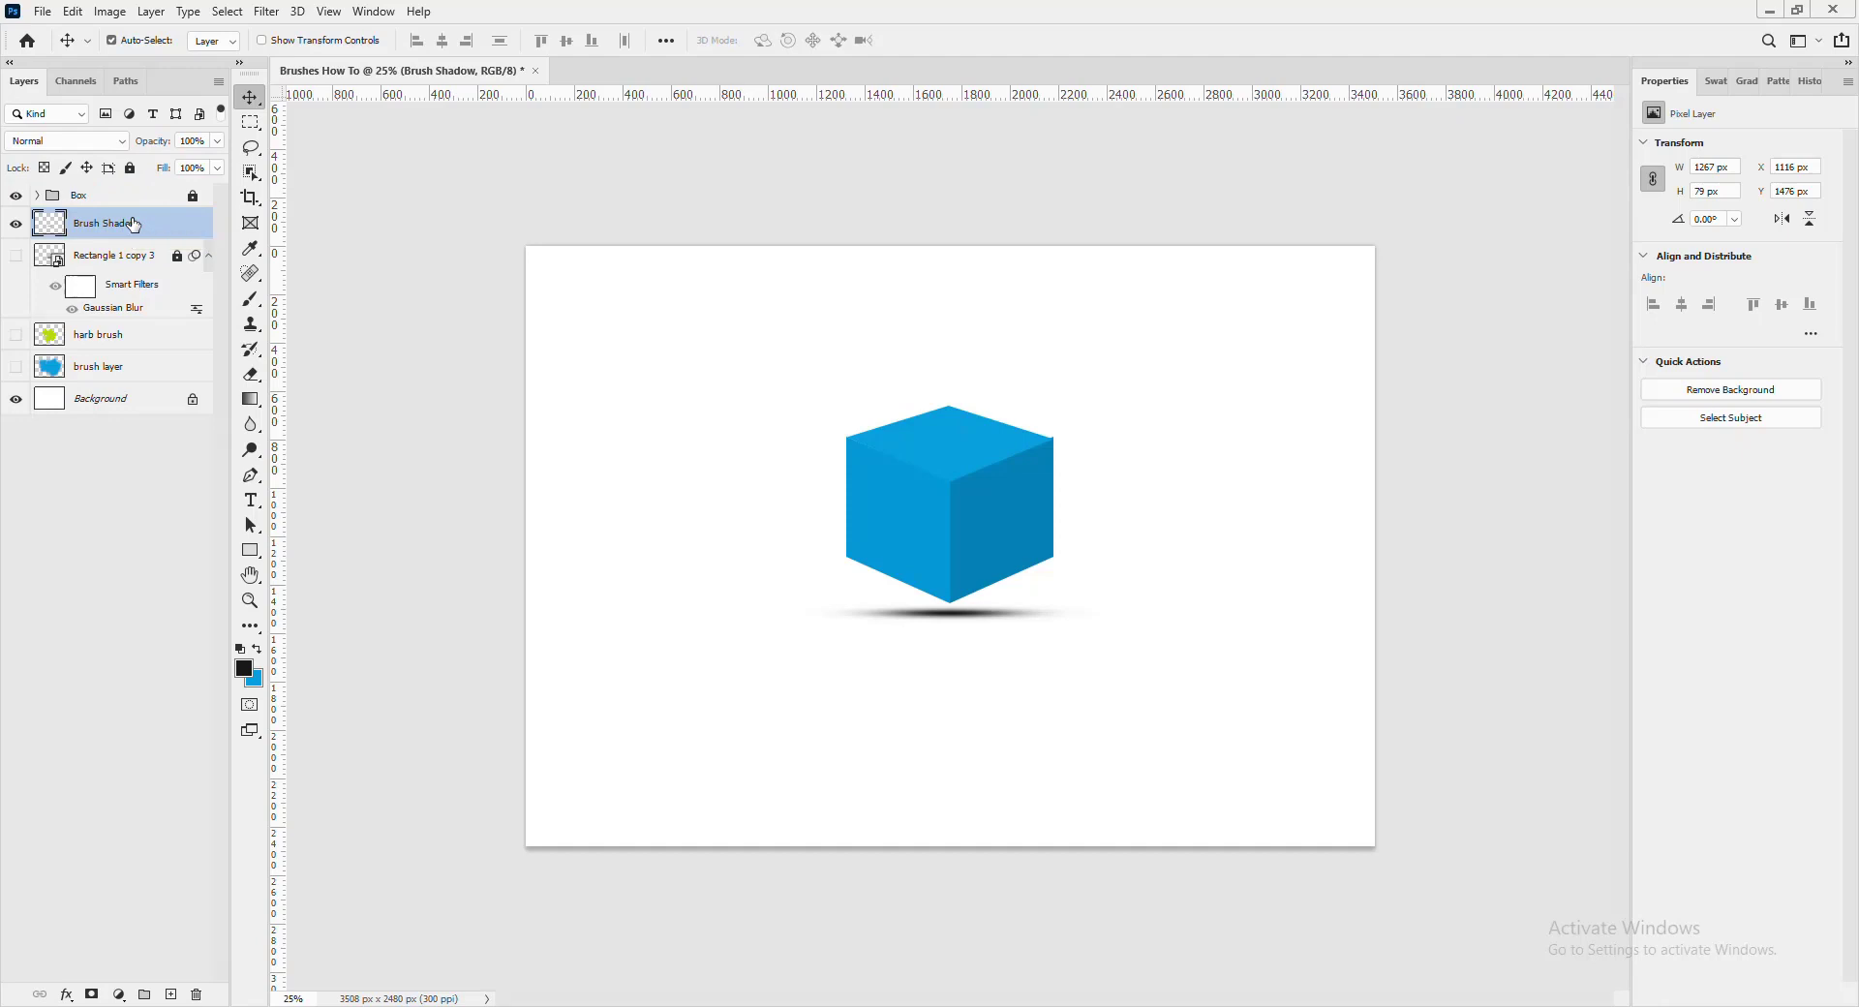
key(1)
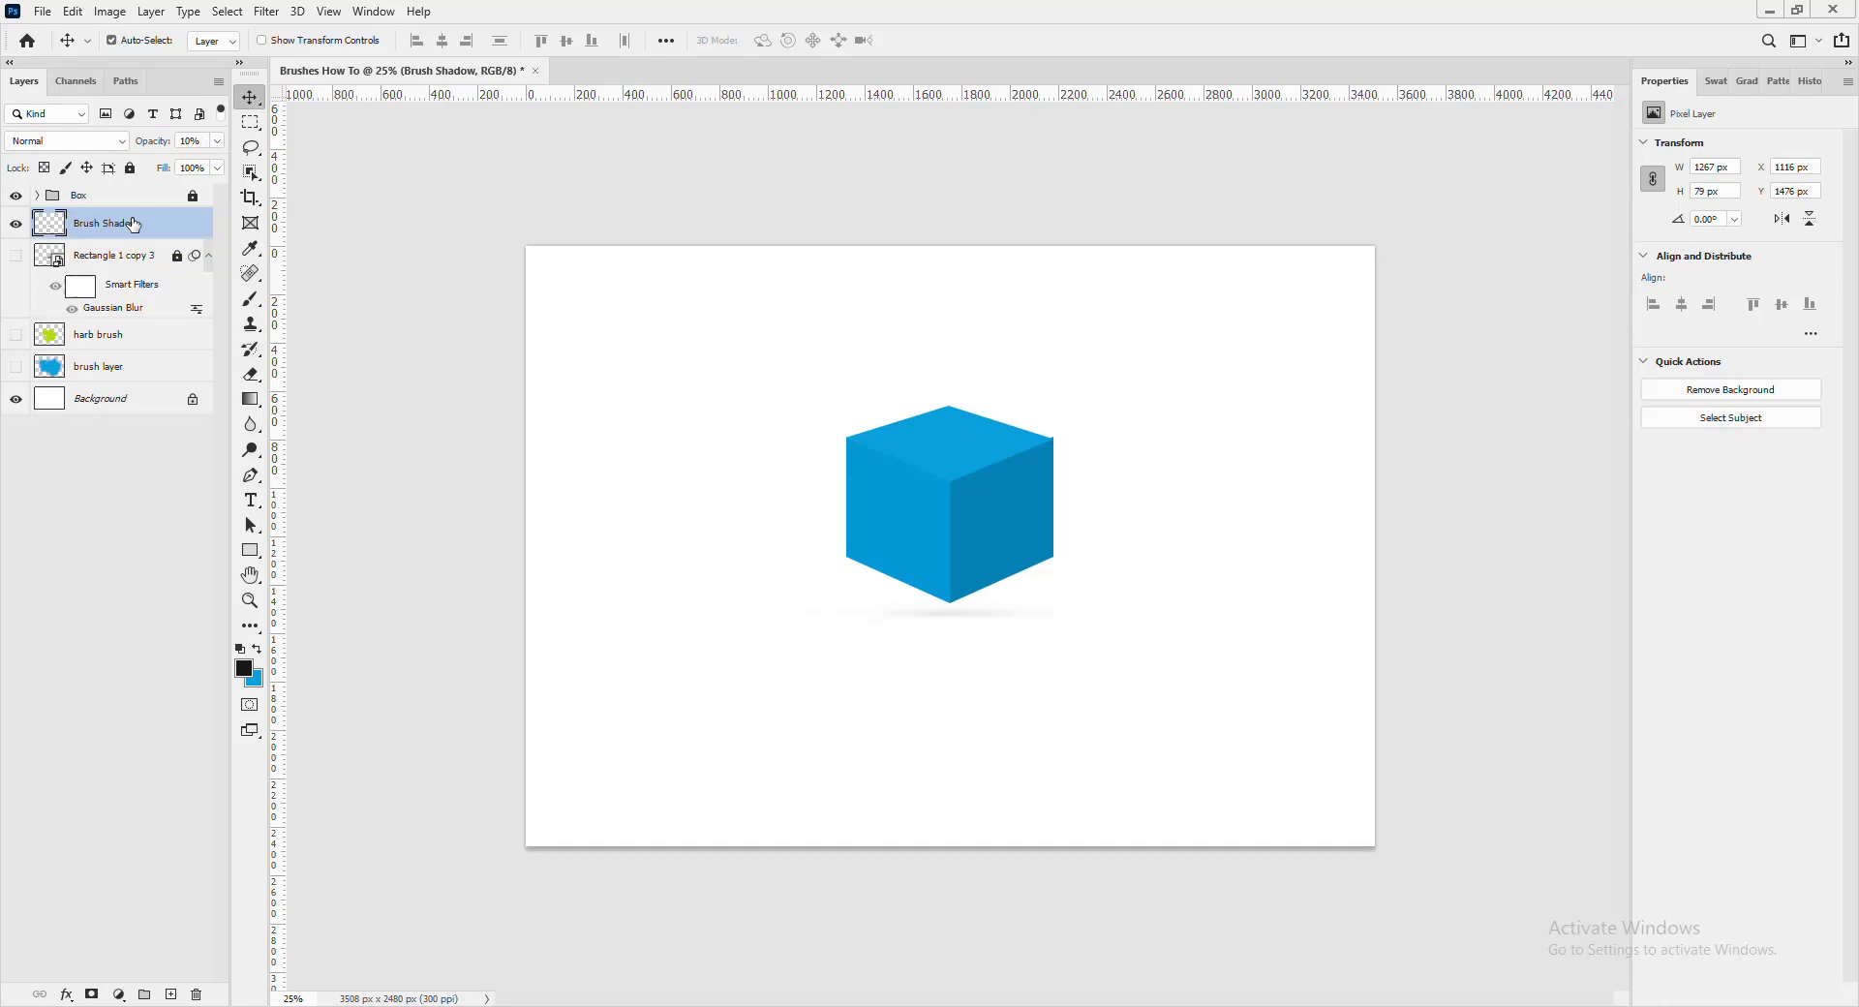
key(2)
key(3)
key(4)
key(5)
key(6)
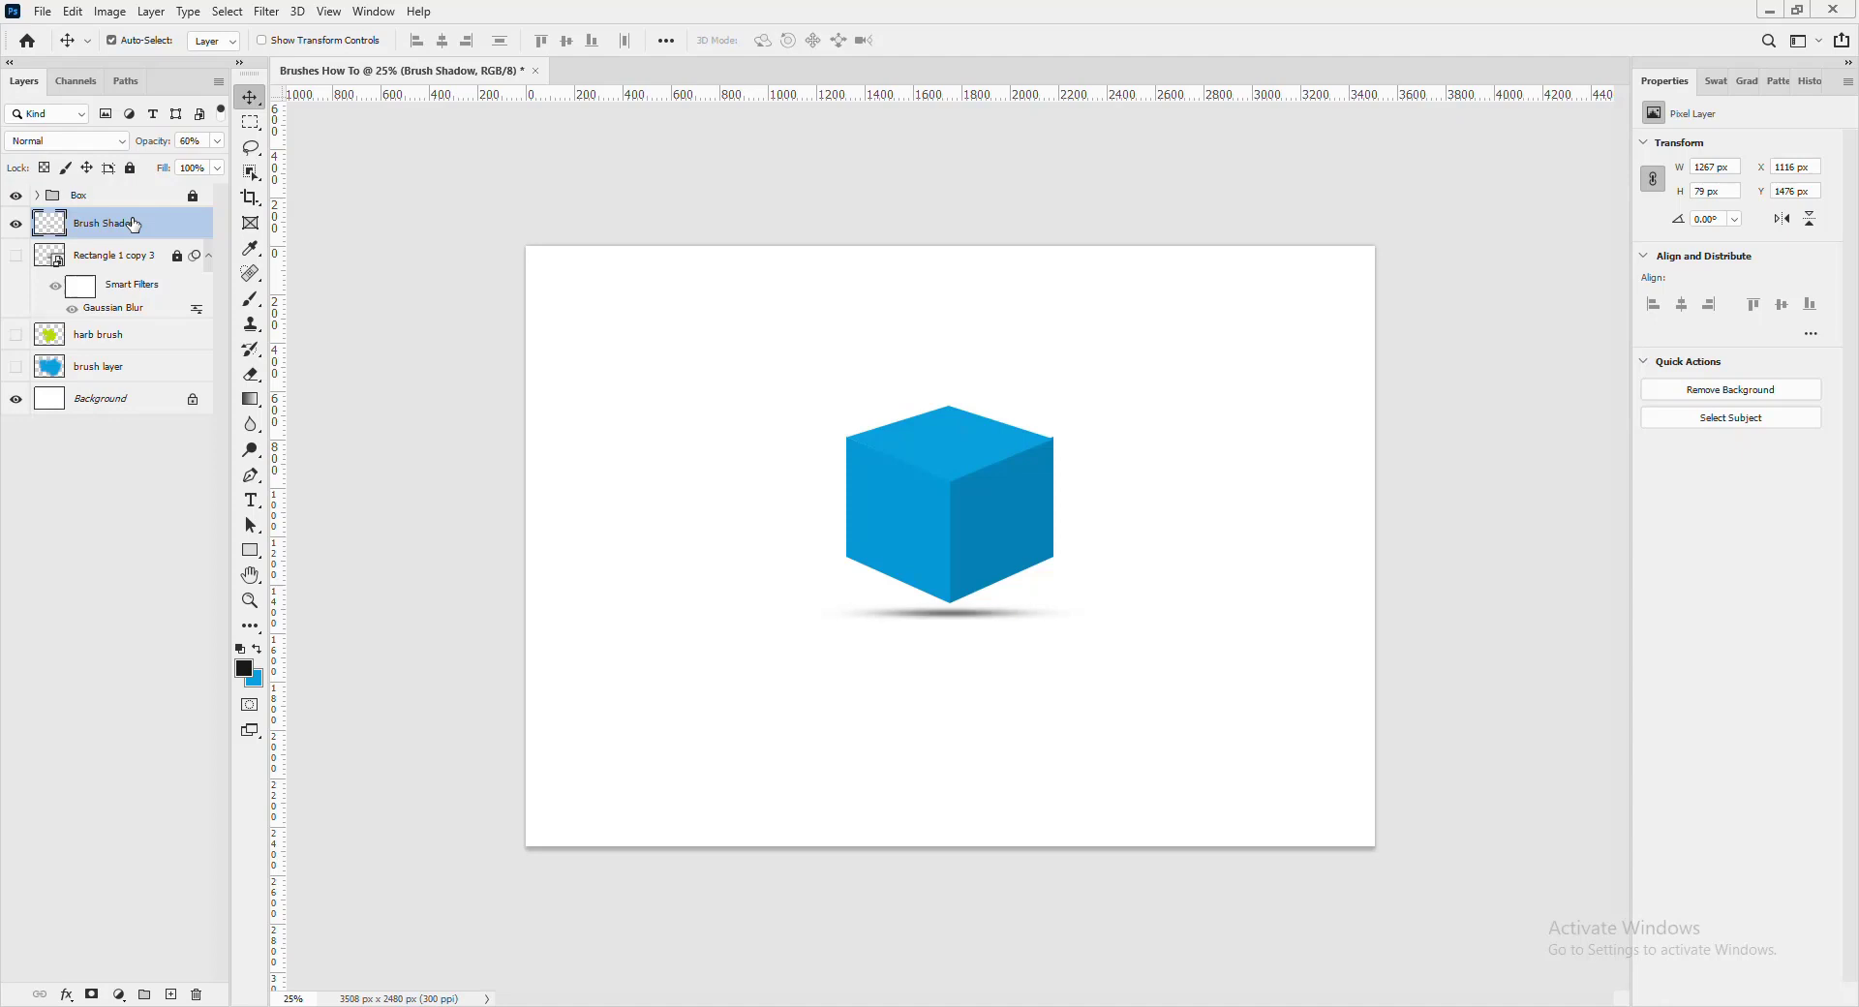
key(7)
key(8)
key(9)
key(4)
key(3)
- Deselect the layers and hide the Box group and the Brush Shadow layer
click(472, 331)
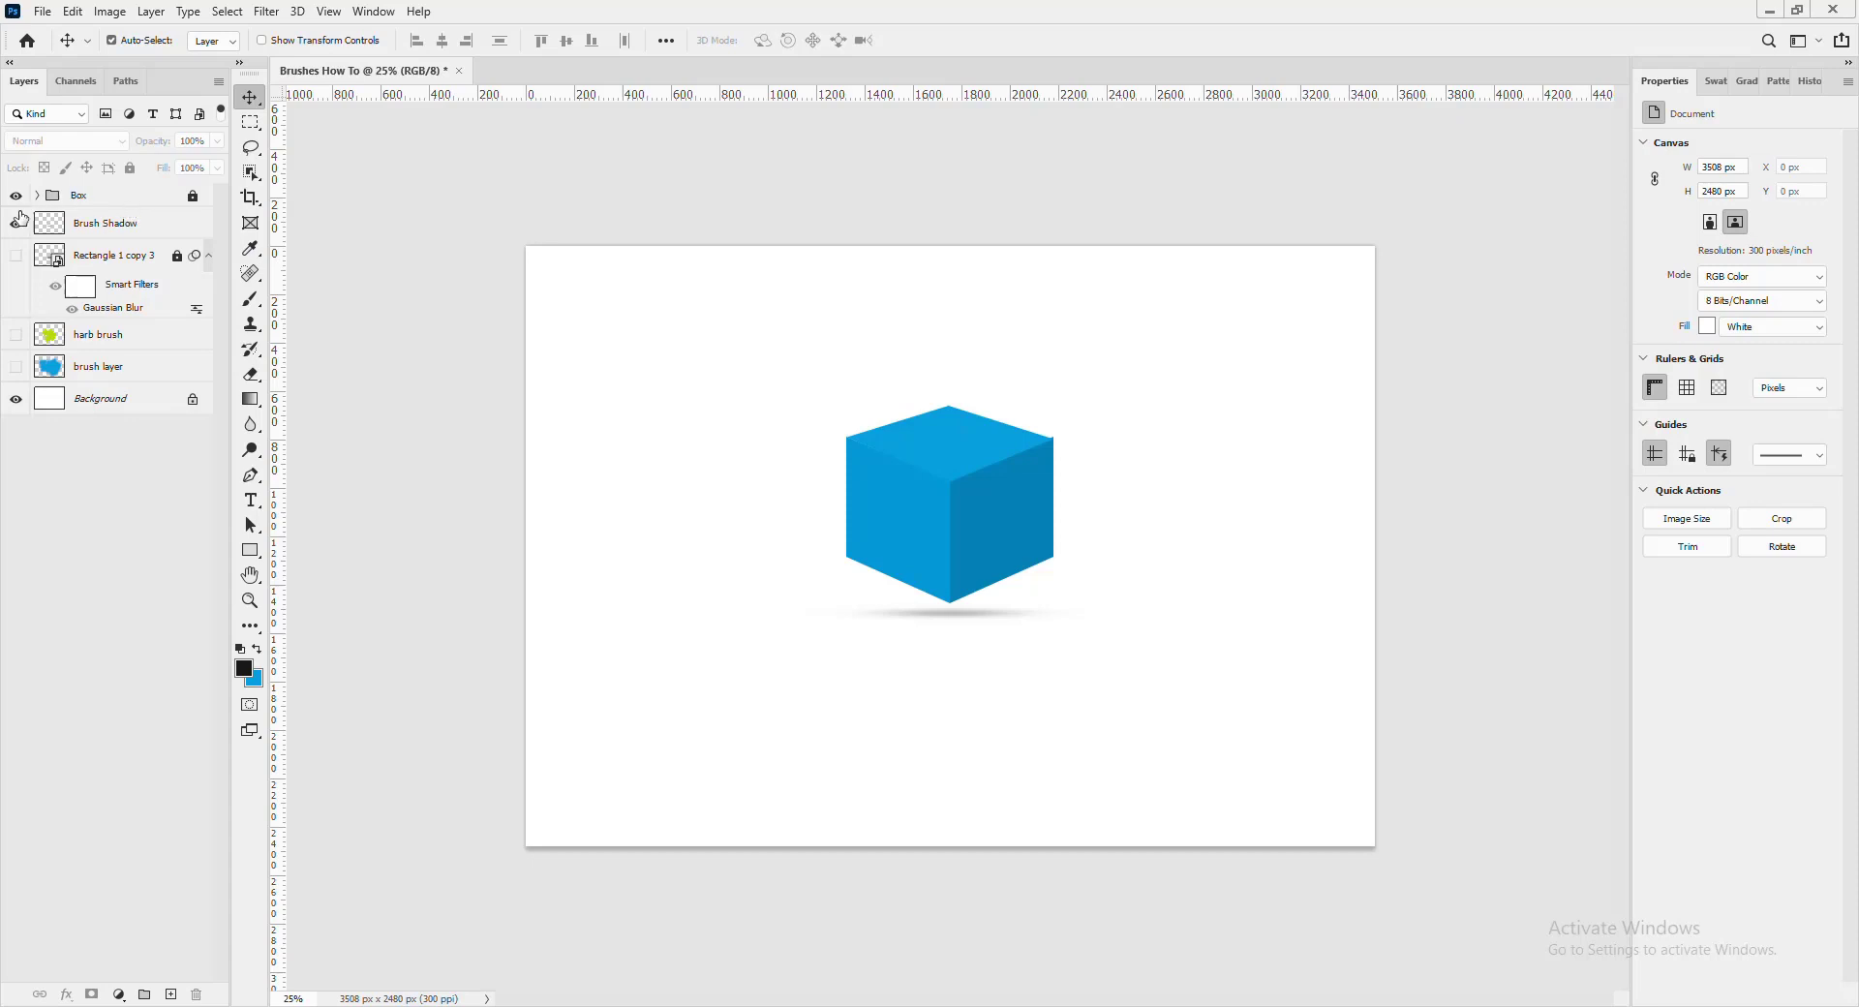
drag(16, 195, 17, 224)
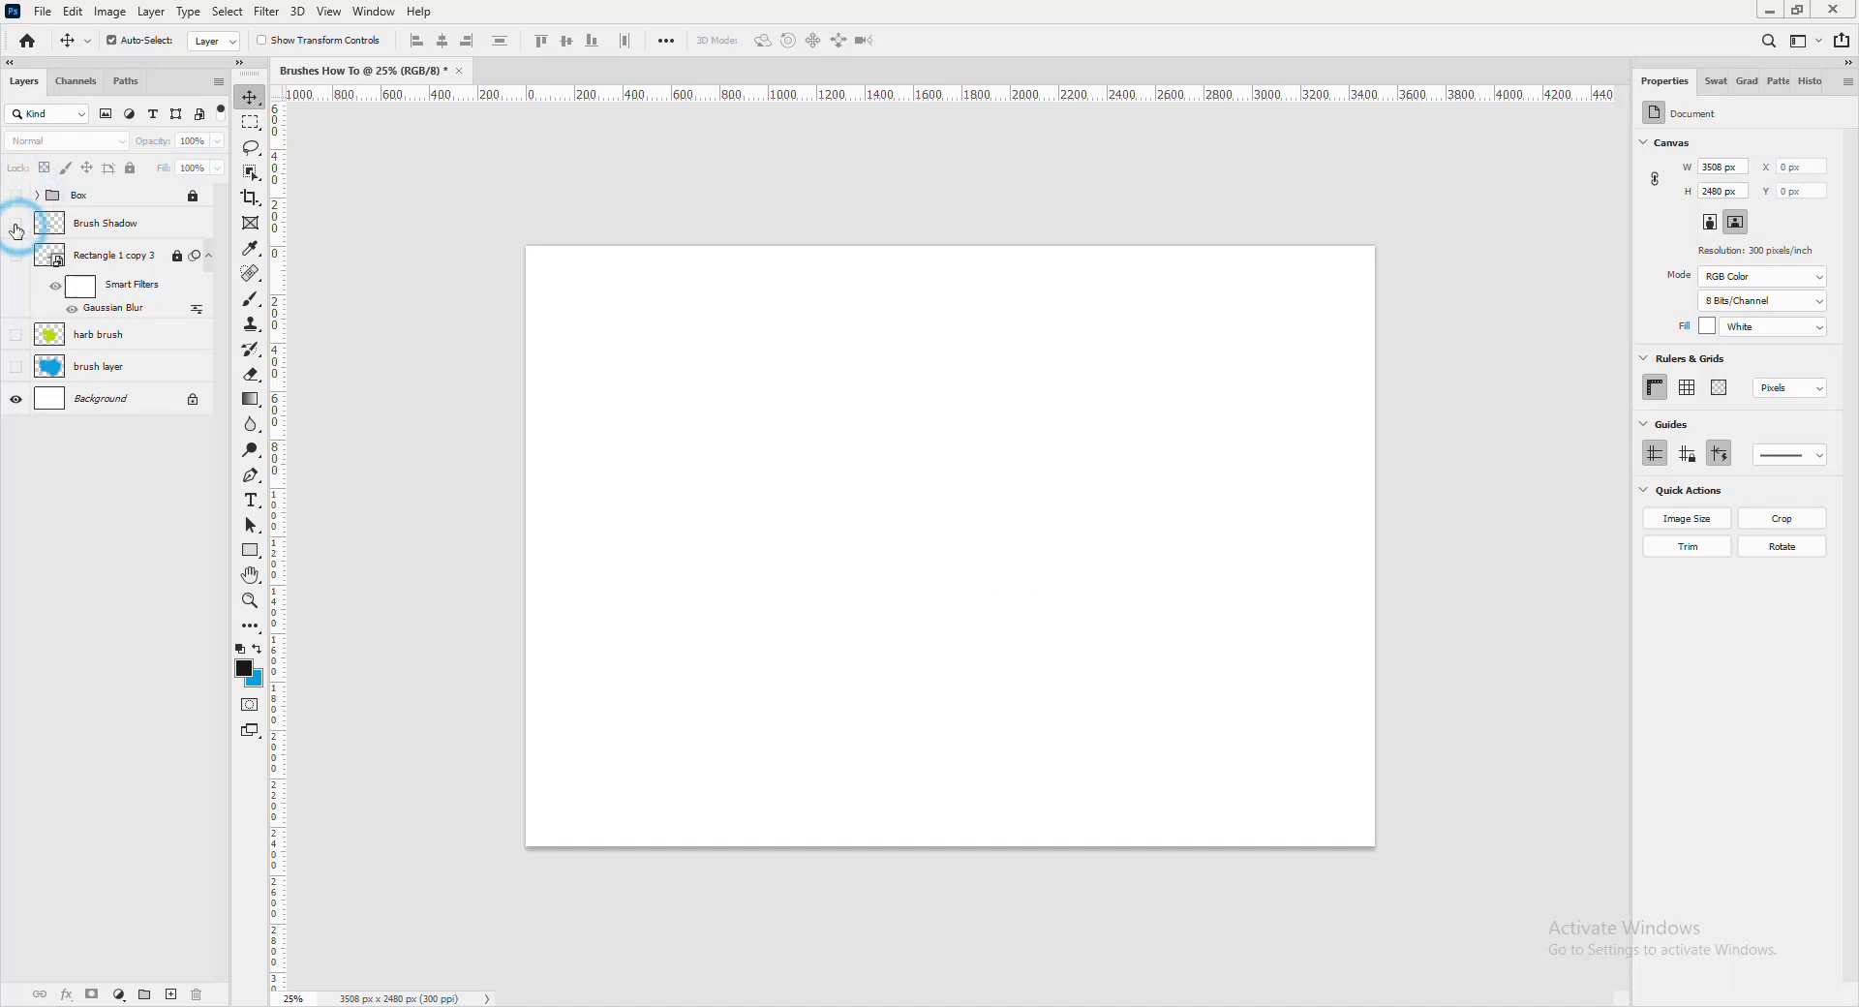
click(631, 340)
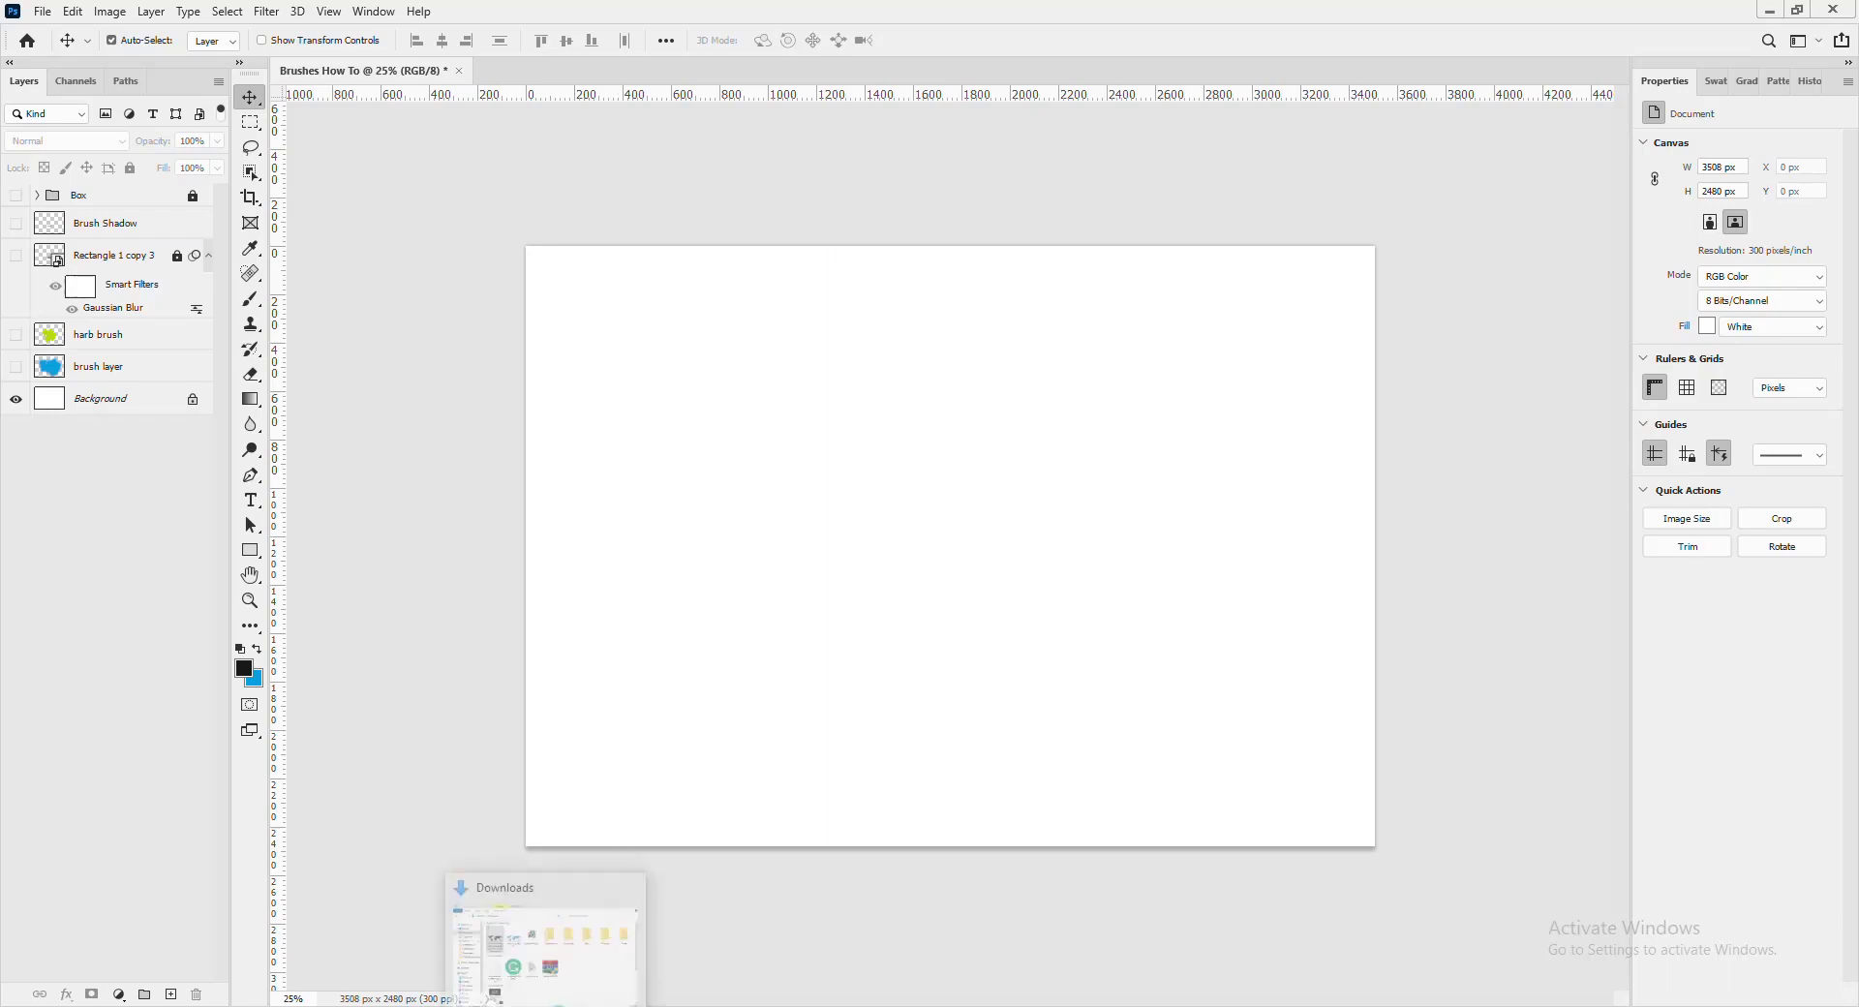
- Place the black world map image 16-169108_world-map-png-high-resolution-world-map-vector from the Downloads folder into the document, scaled to 19.31%
click(559, 1002)
click(1027, 269)
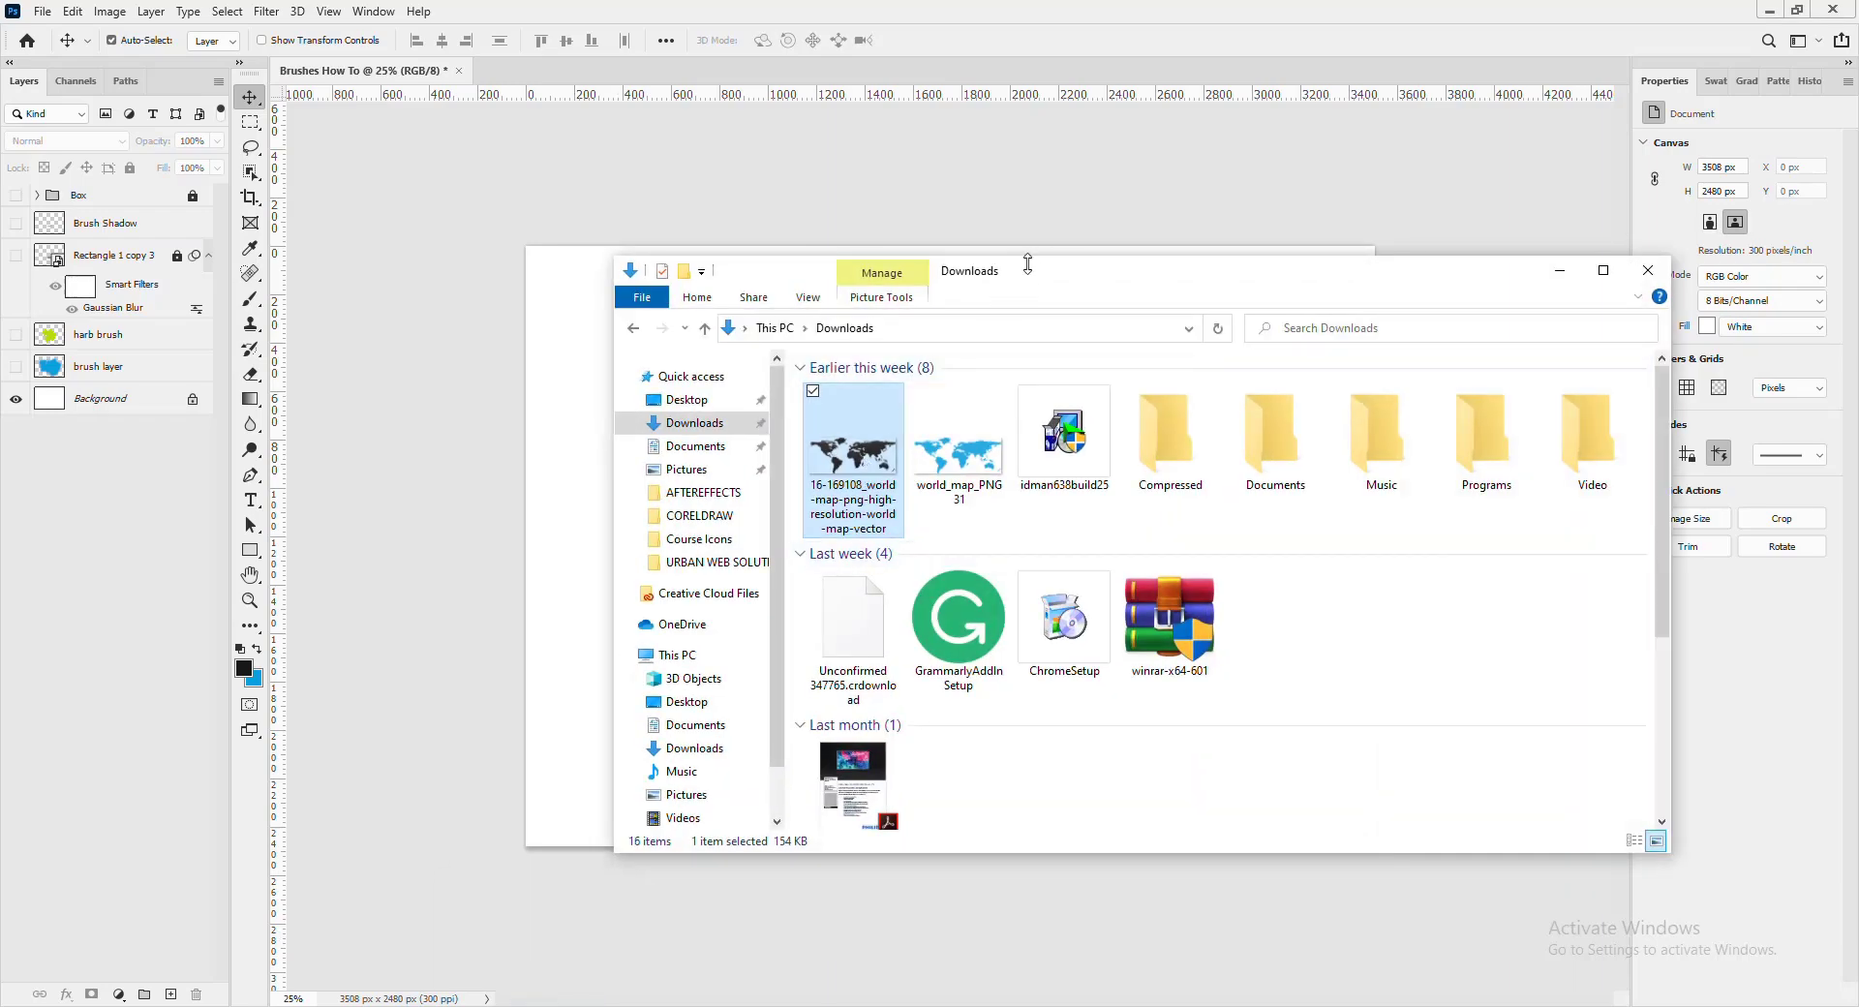
drag(1045, 276, 1503, 296)
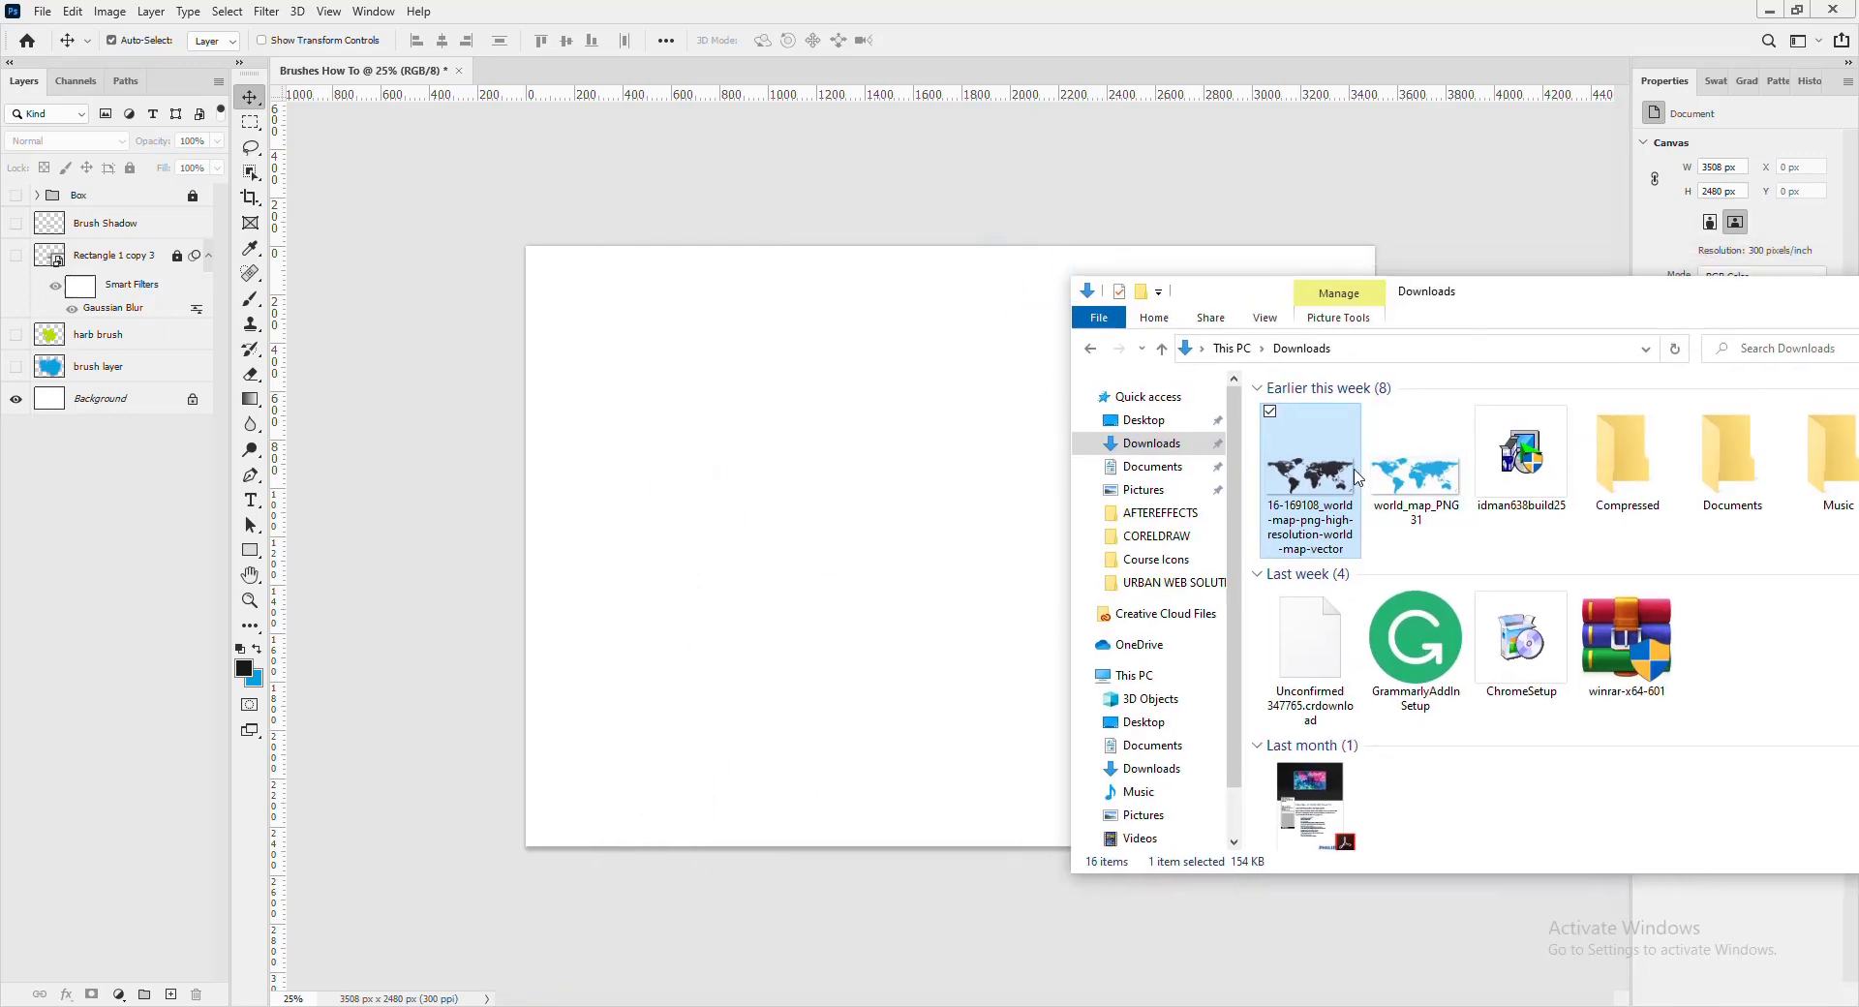
drag(1319, 484, 862, 514)
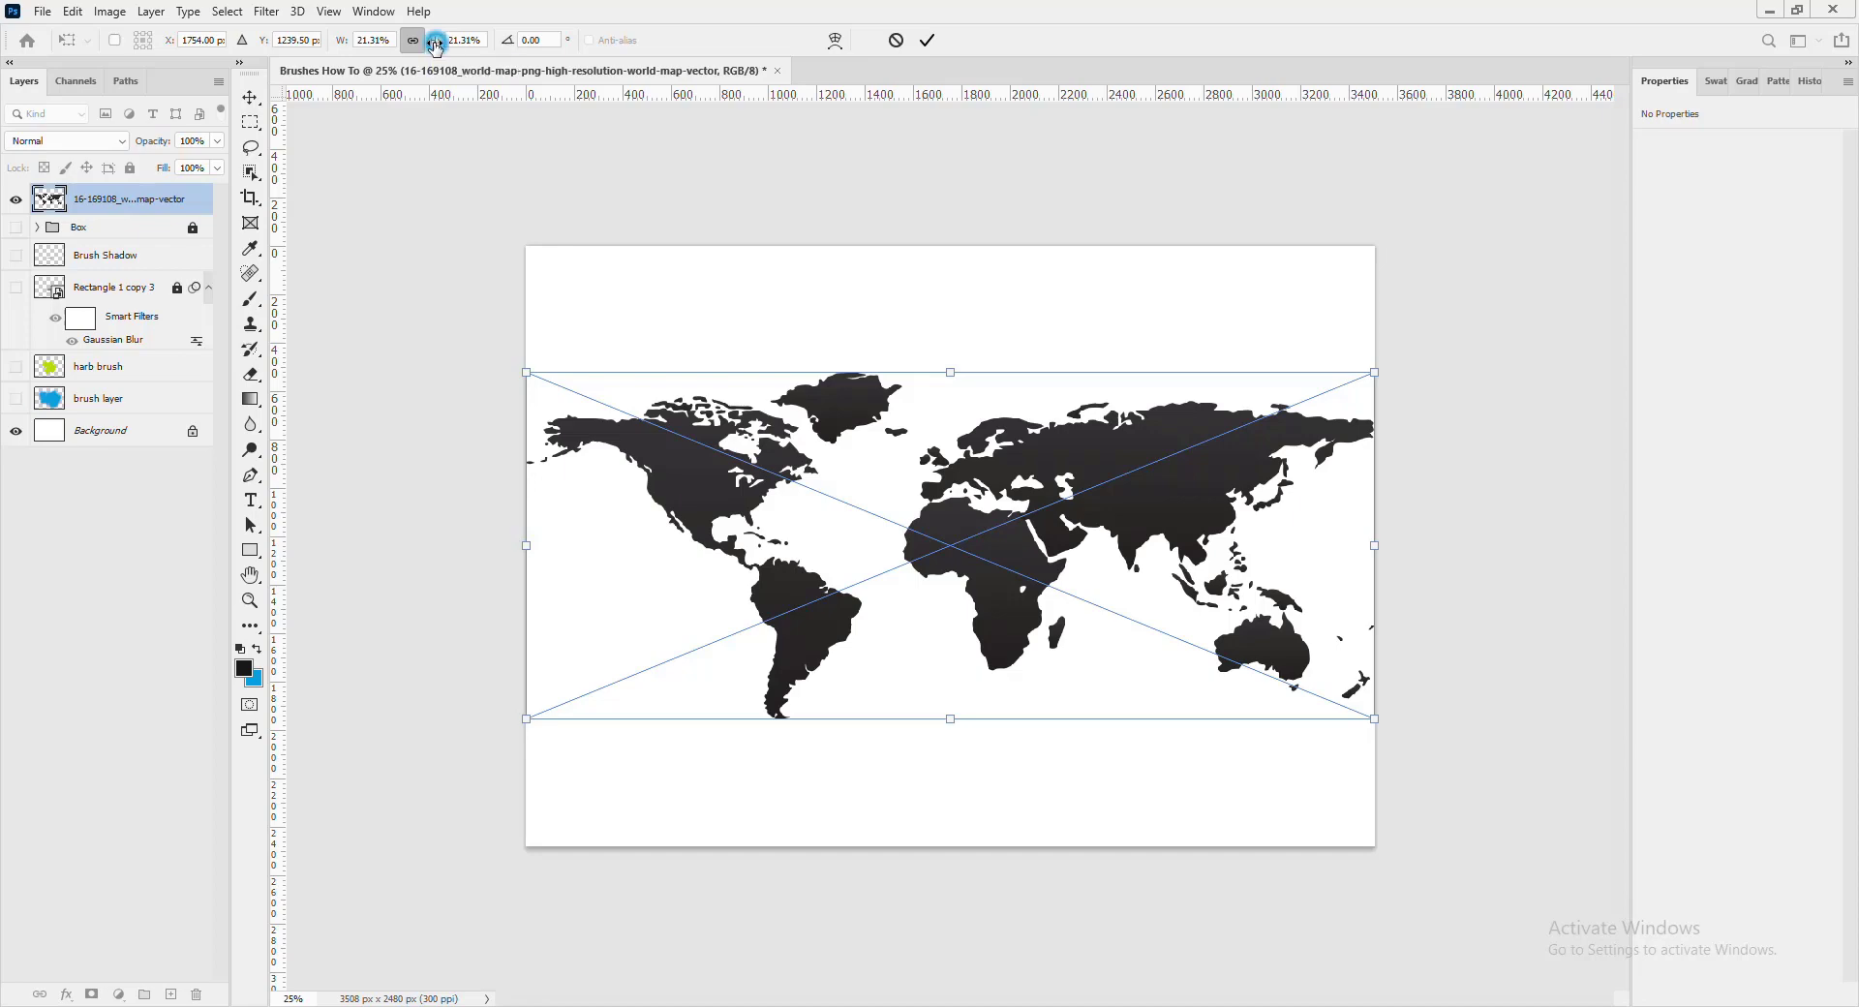
mouse_move(437, 47)
mouse_down()
mouse_move(415, 47)
mouse_move(436, 49)
mouse_up()
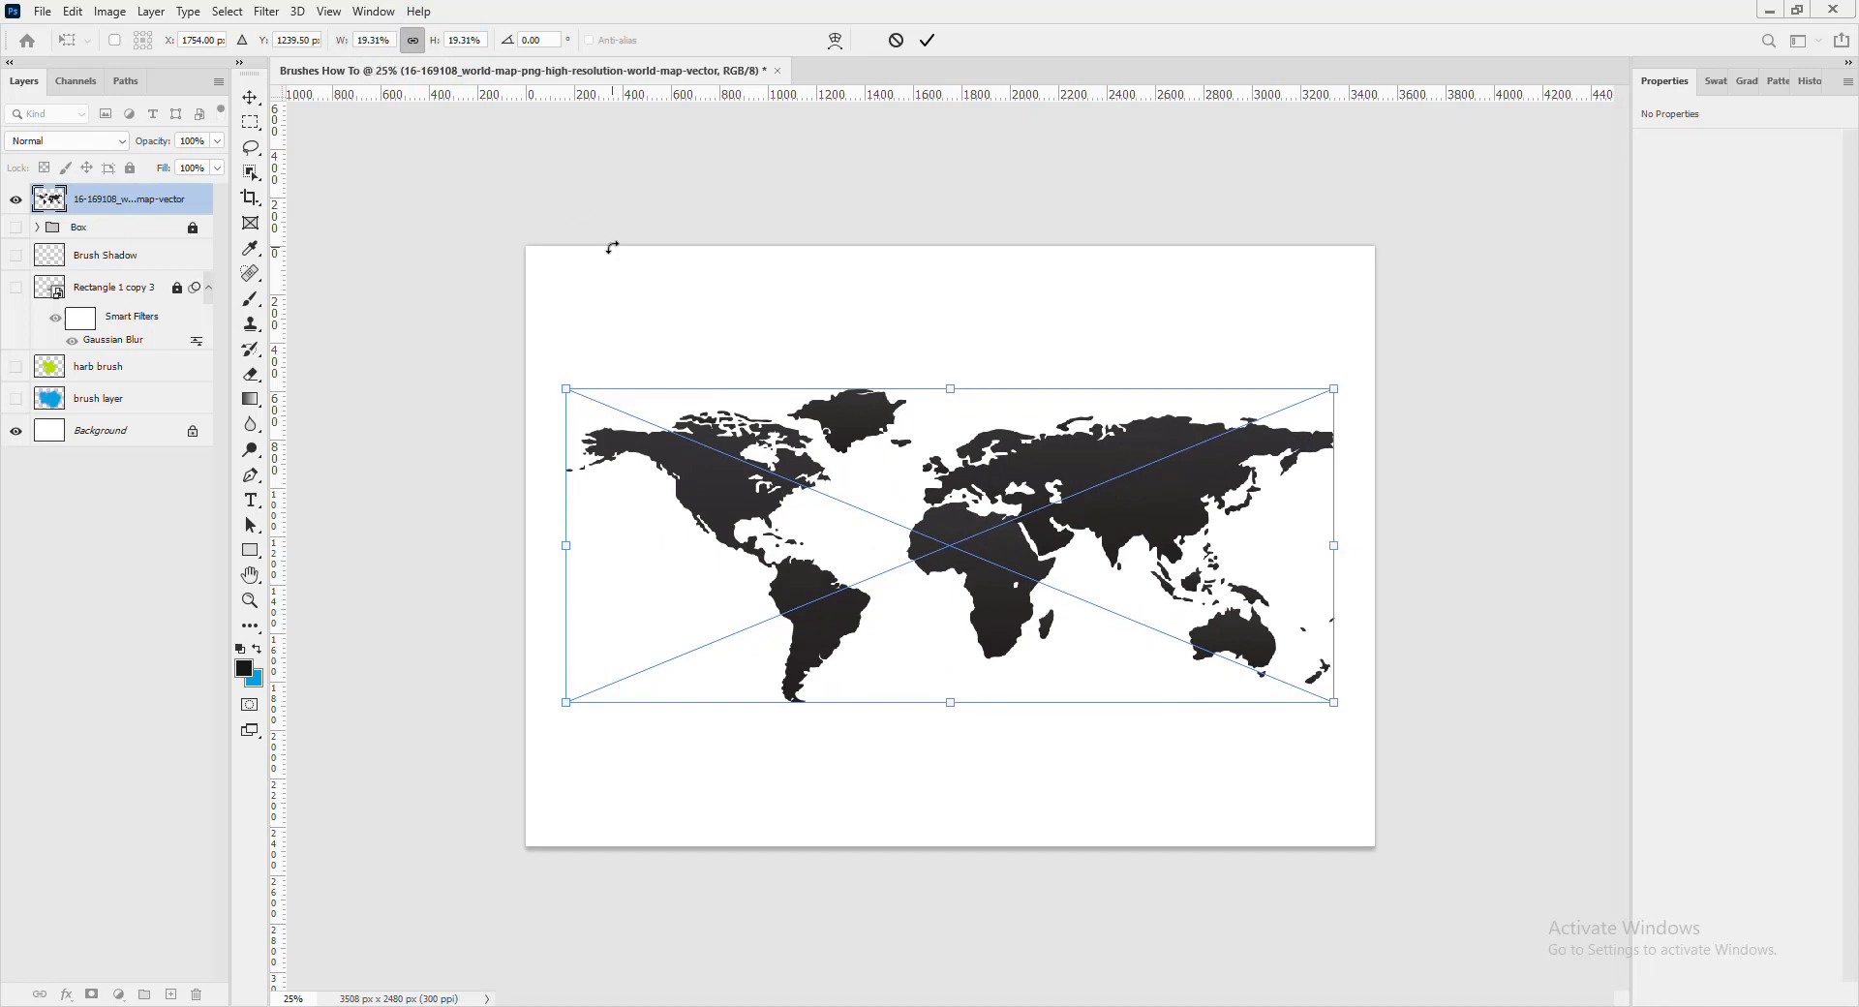
key(Return)
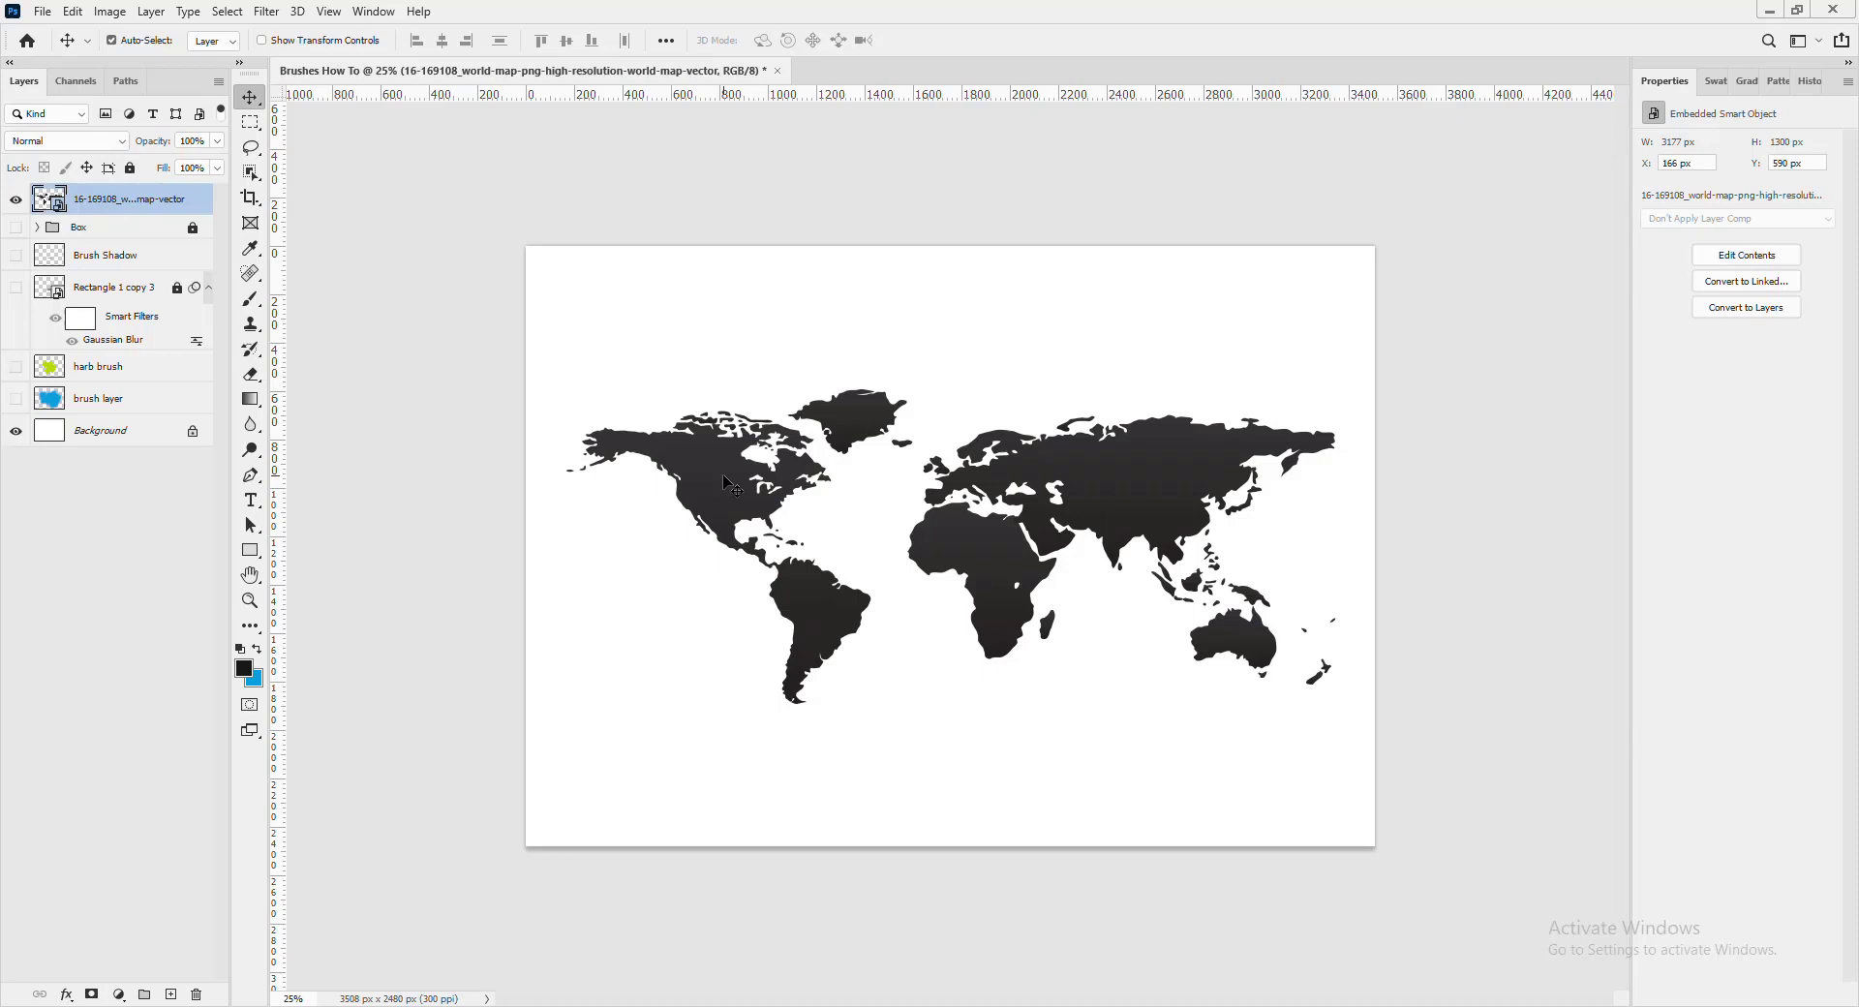
- Add a Threshold adjustment layer above the placed world map
click(117, 996)
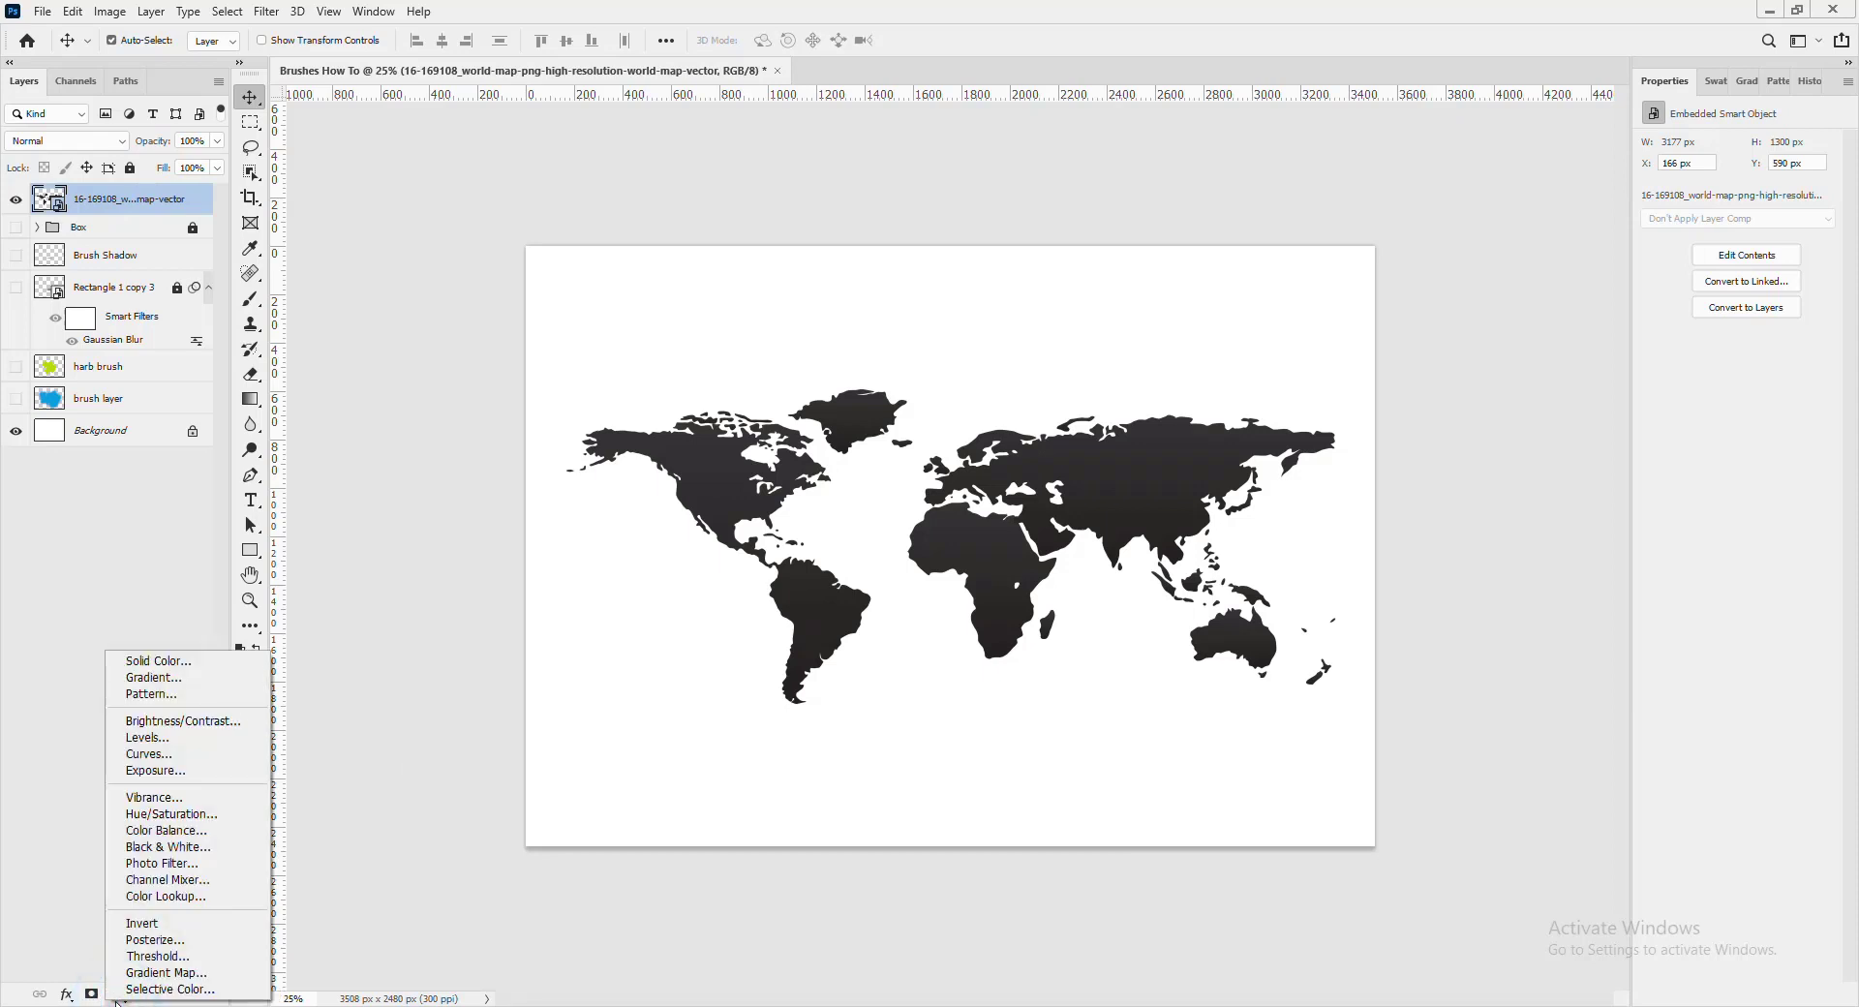
click(51, 951)
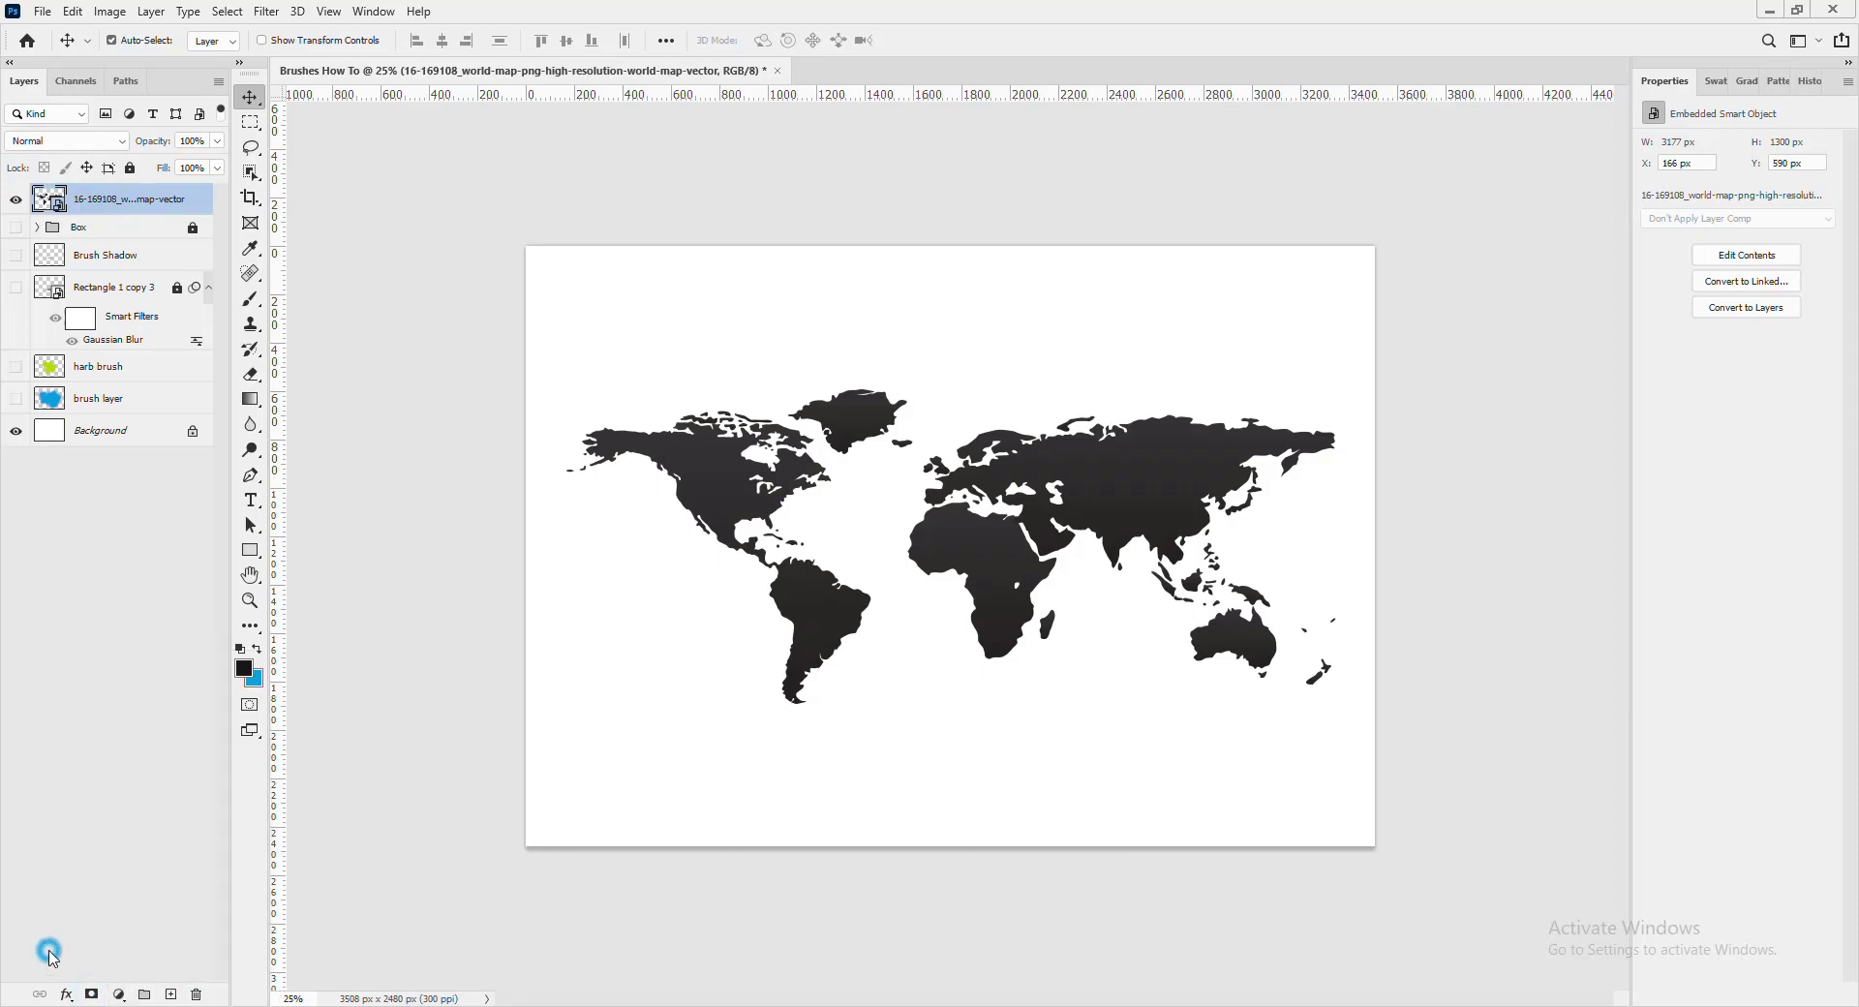
click(117, 996)
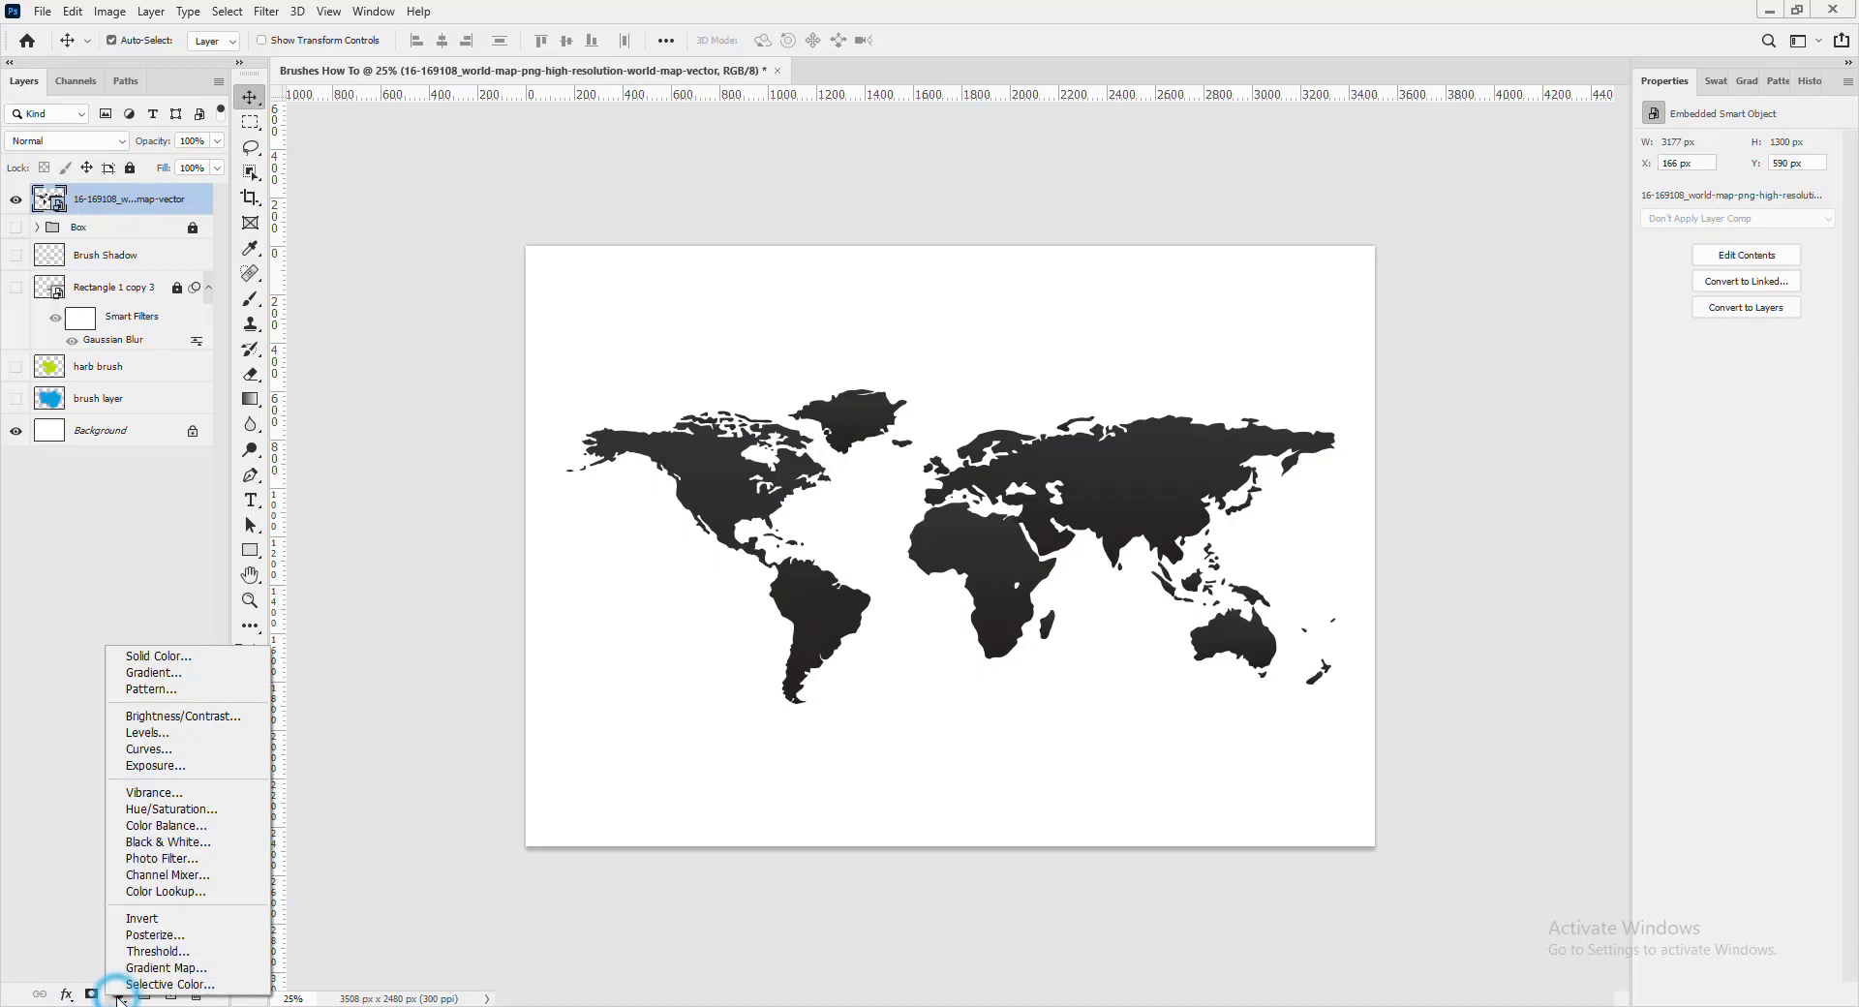
click(183, 952)
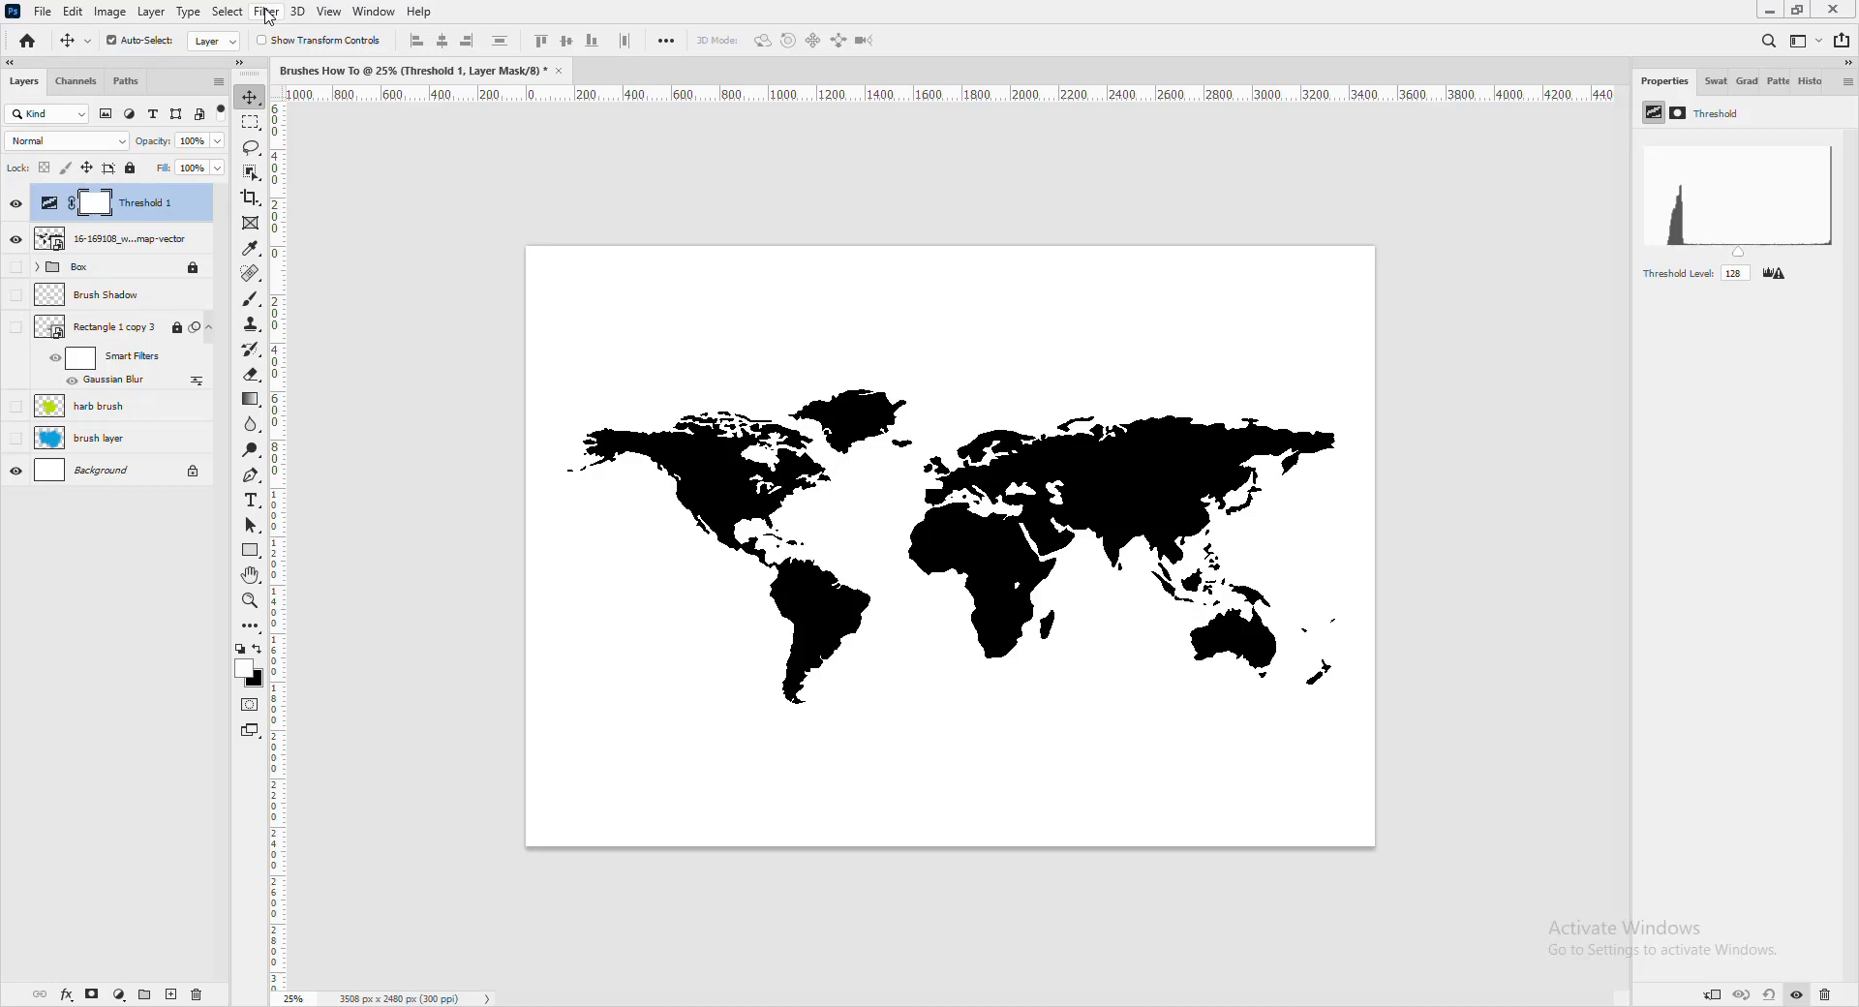
- Try a Color Range selection sampled from the dark map while the Threshold 1 mask is active, and undo it
click(267, 11)
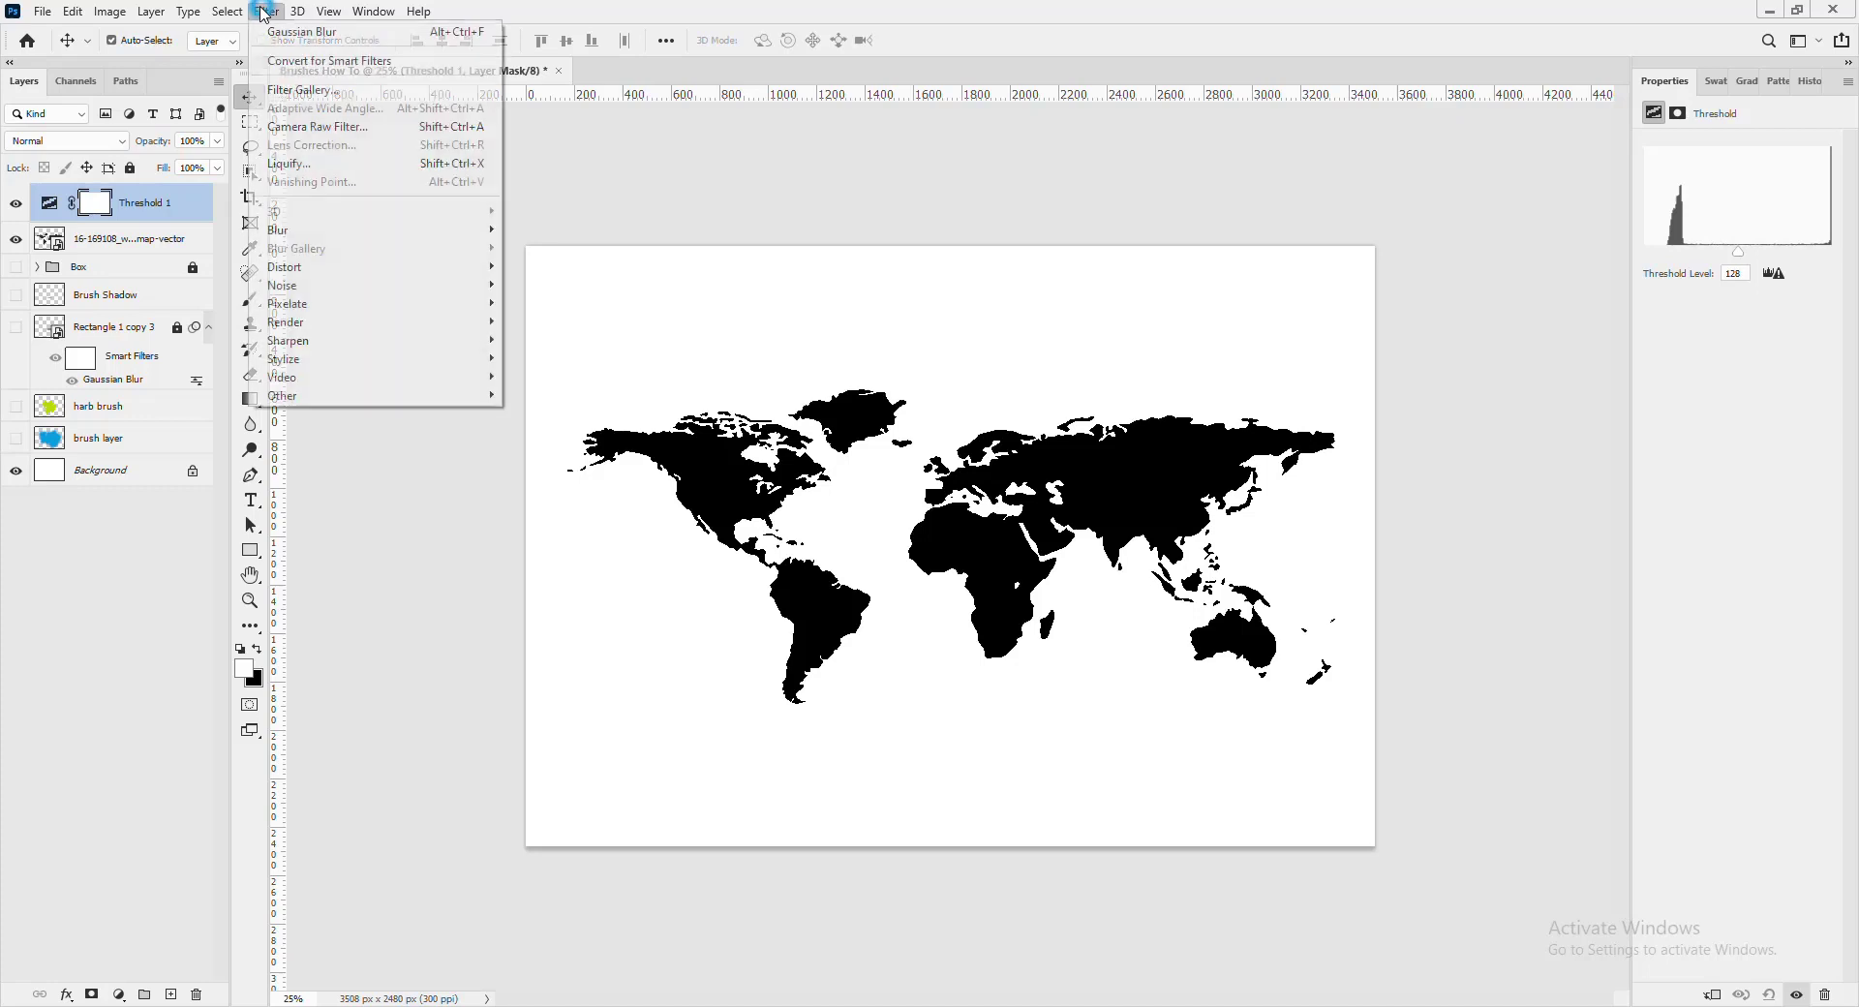
mouse_move(230, 12)
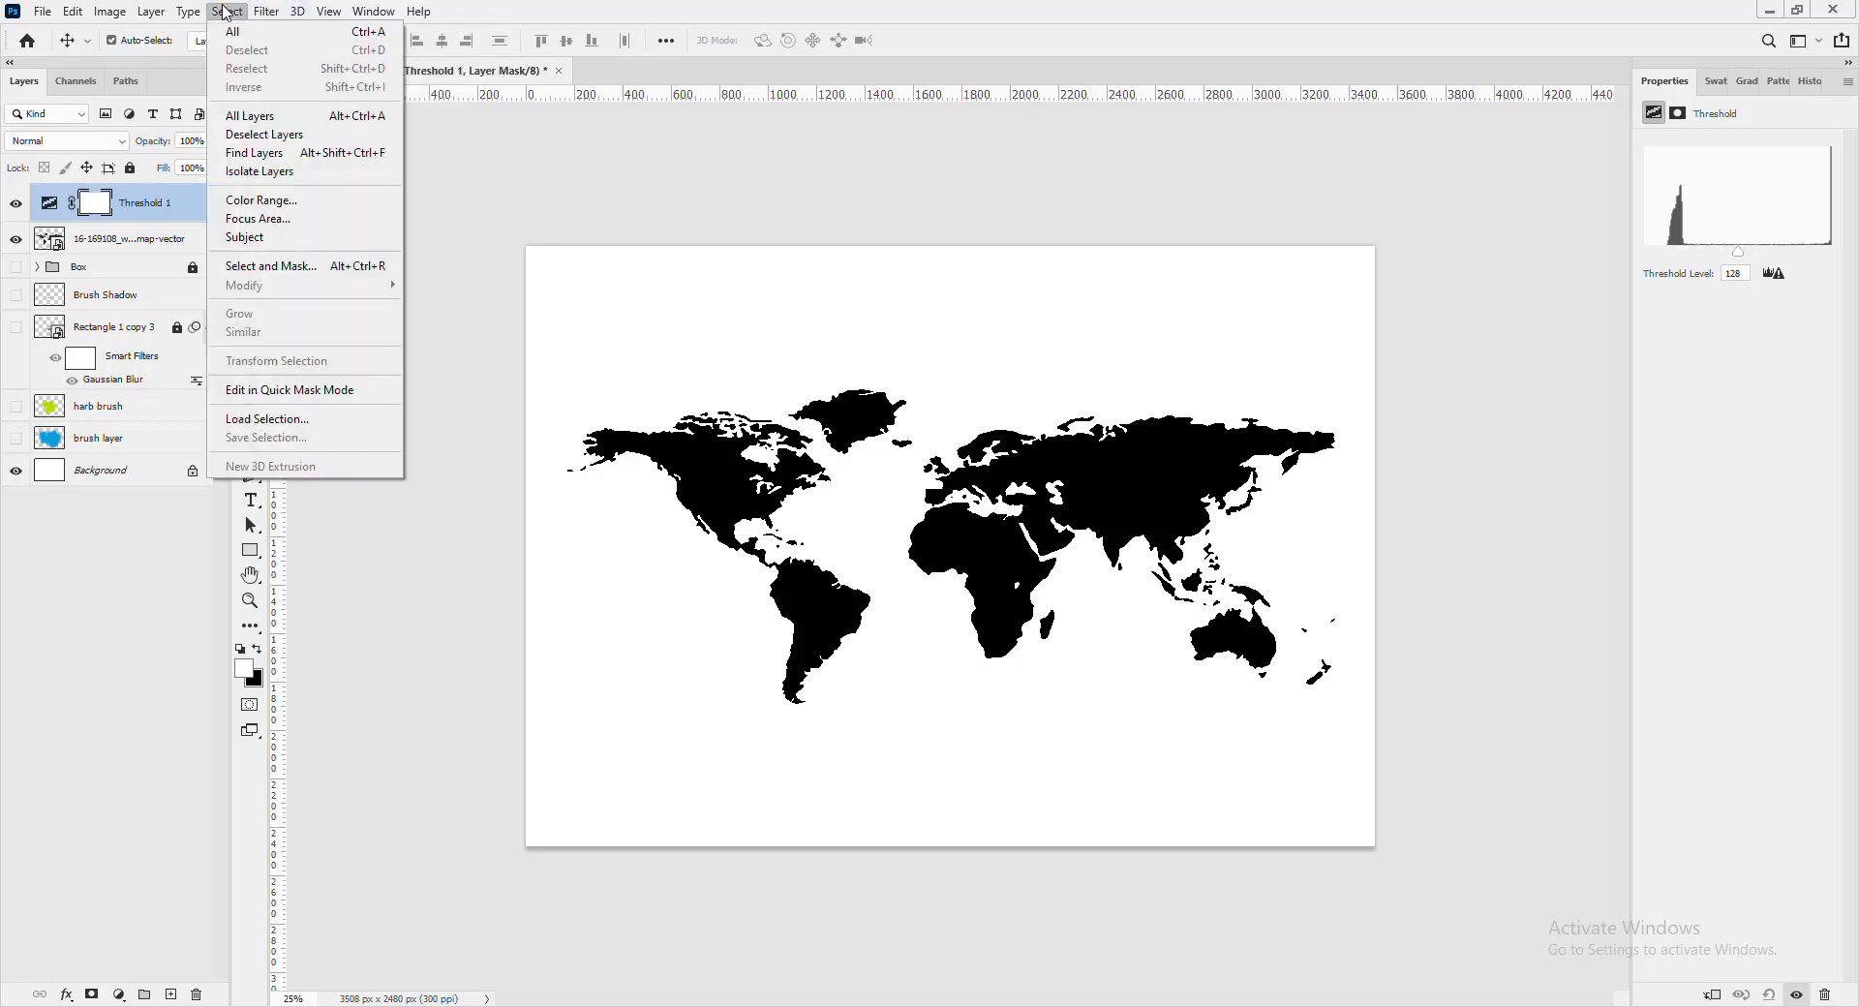
click(287, 199)
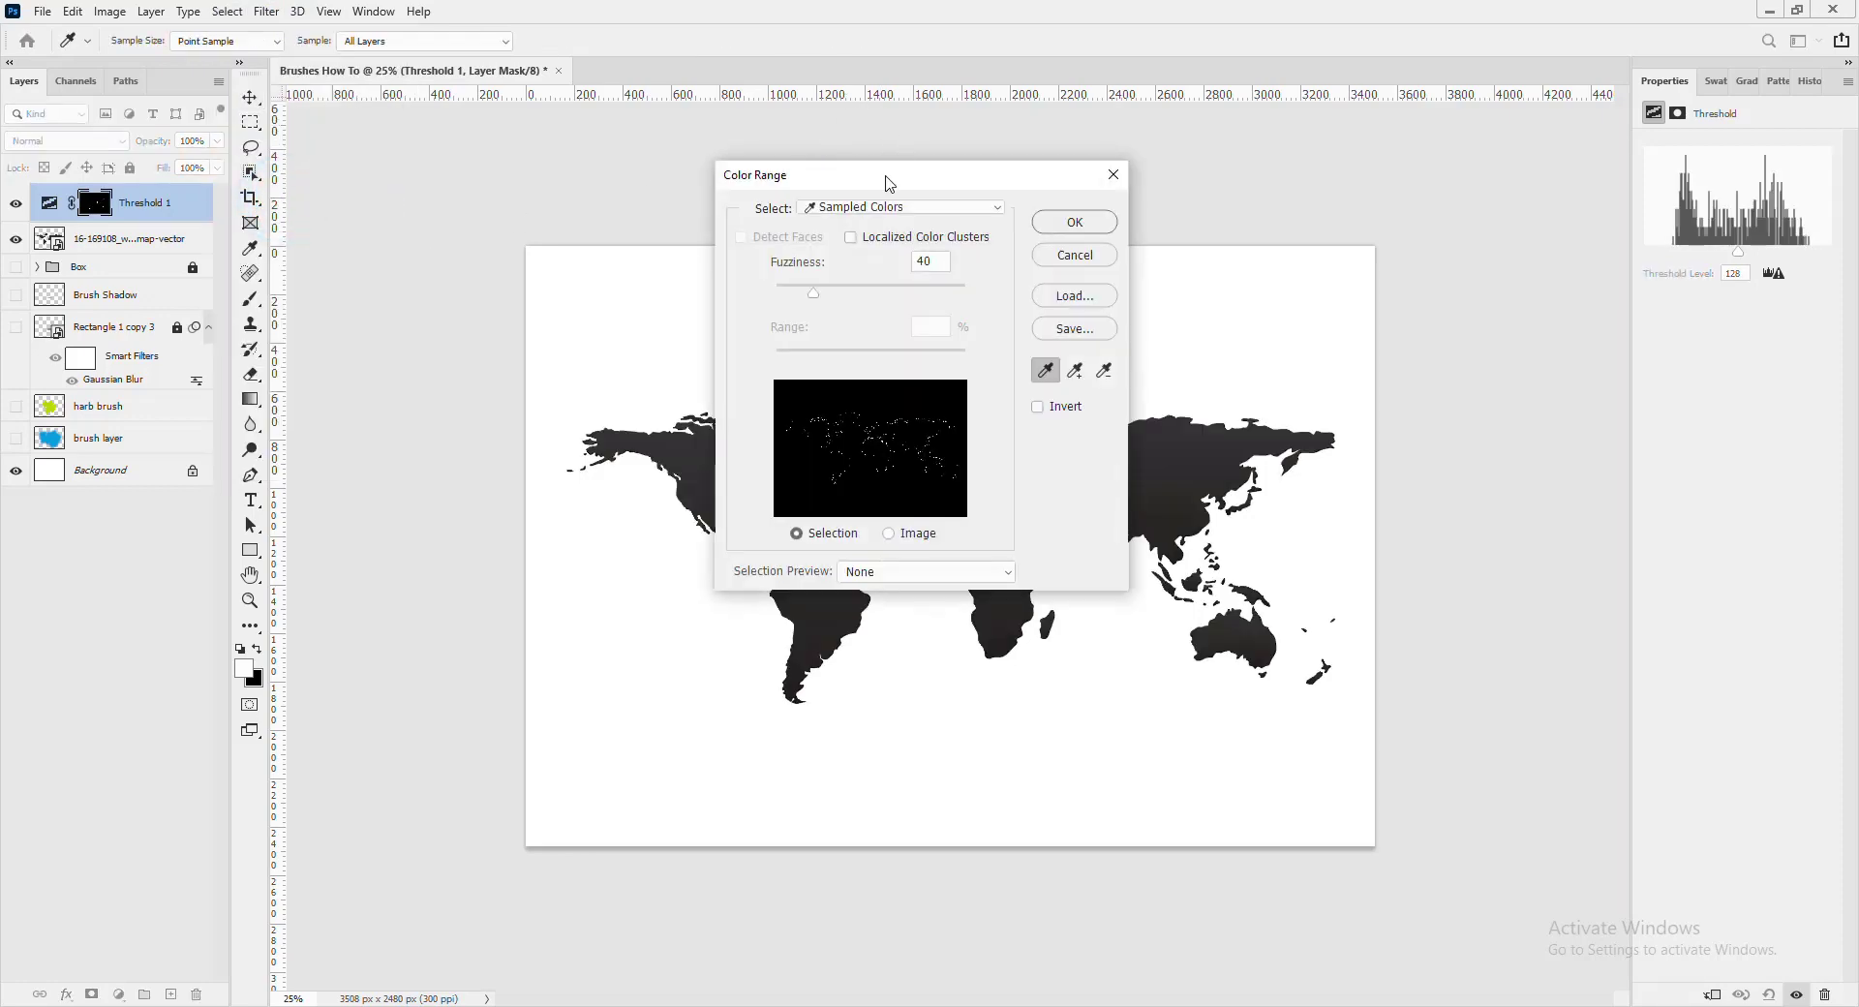
drag(884, 174, 1100, 204)
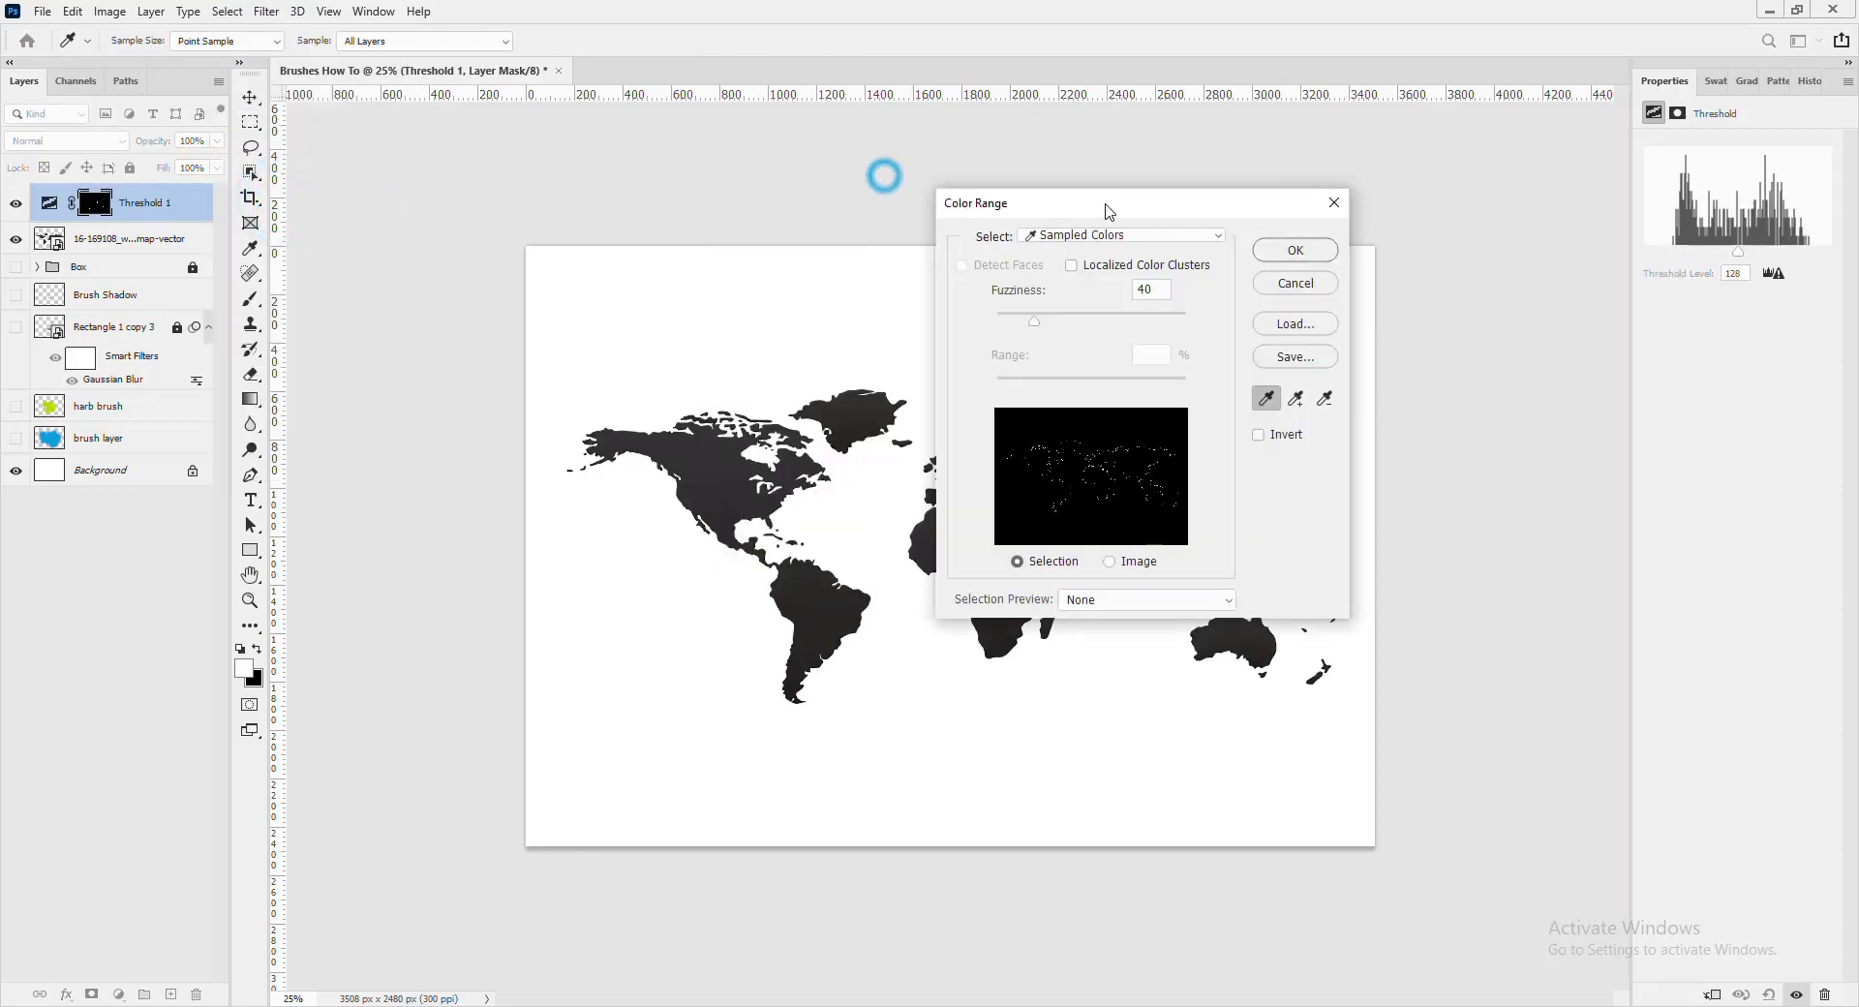
click(723, 467)
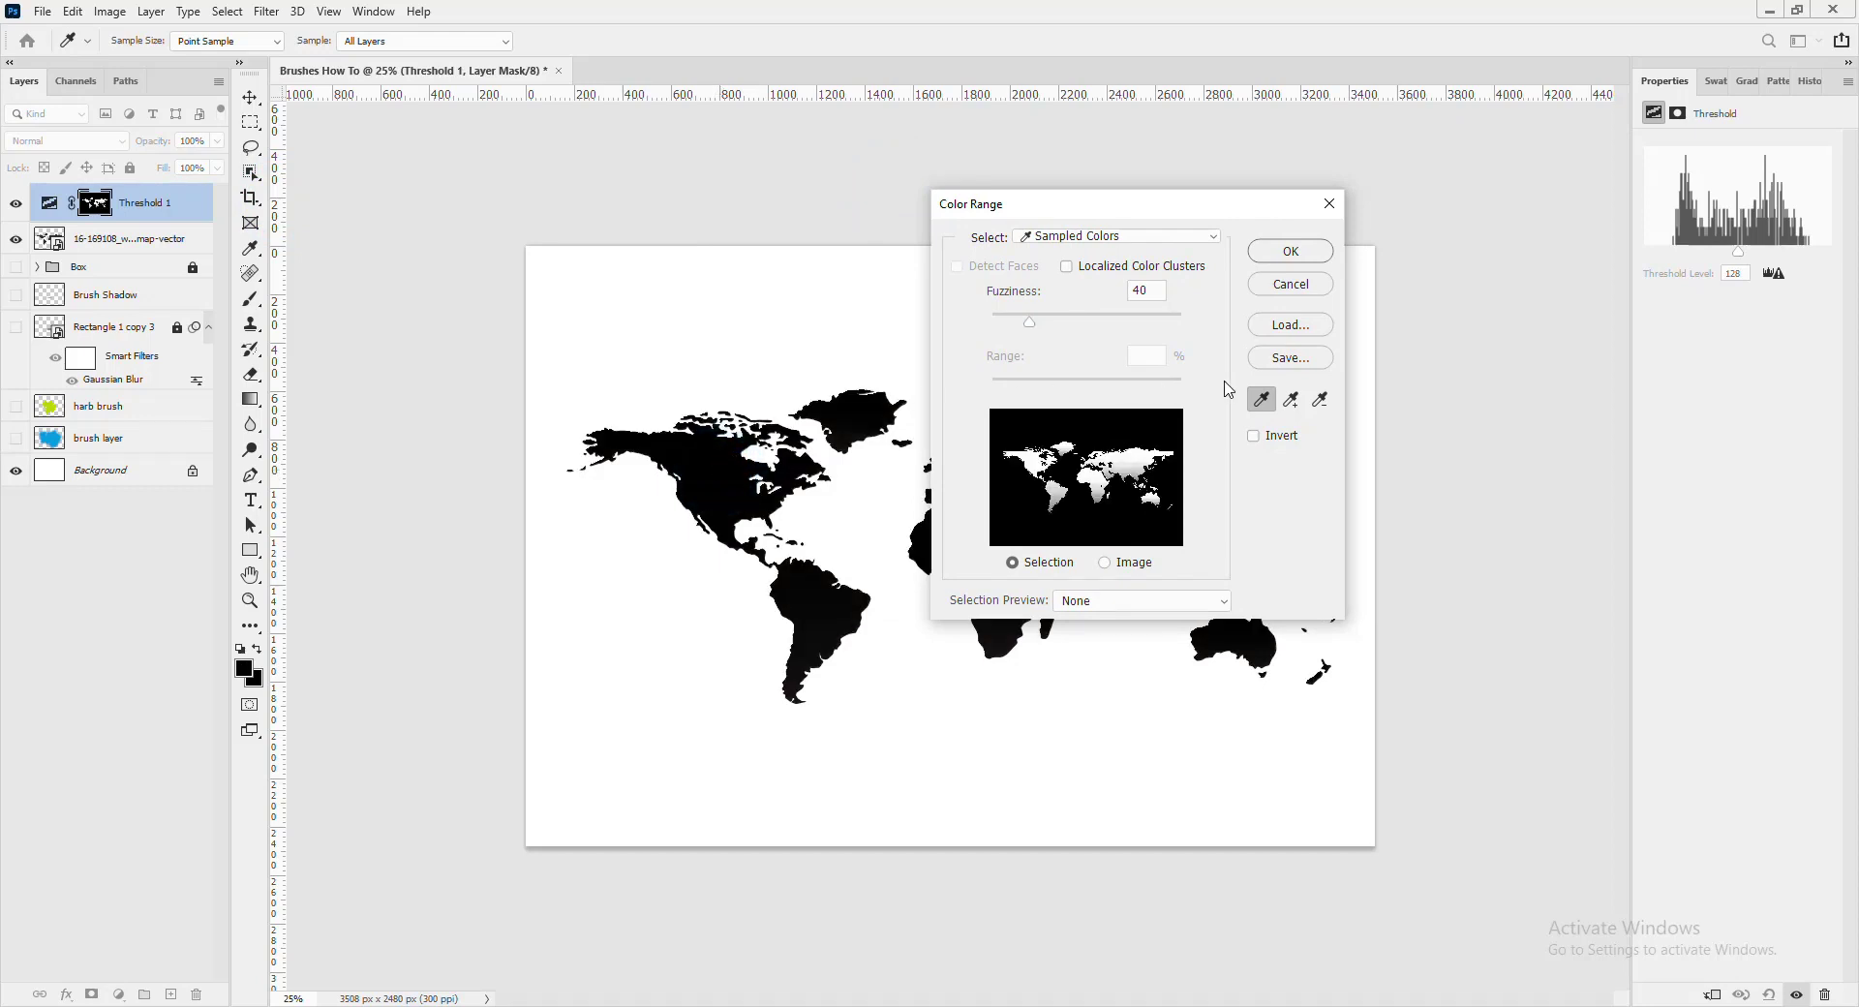
click(1286, 256)
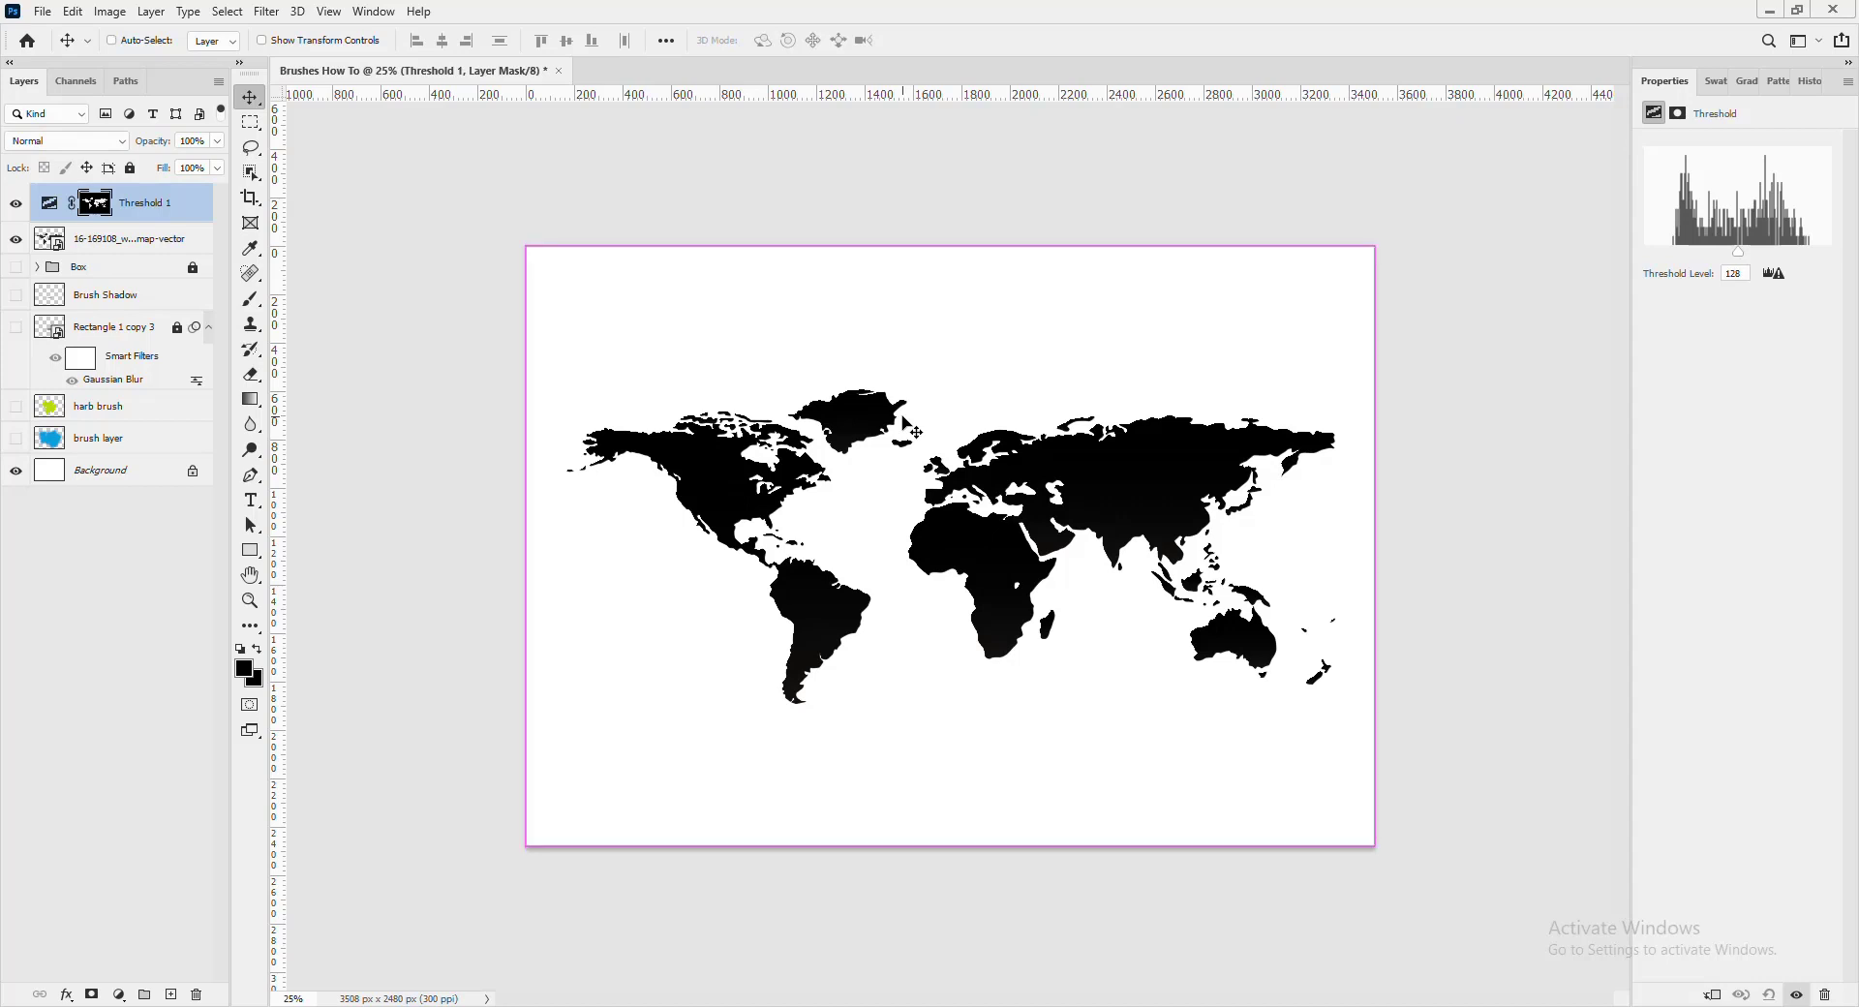
key(ctrl+z)
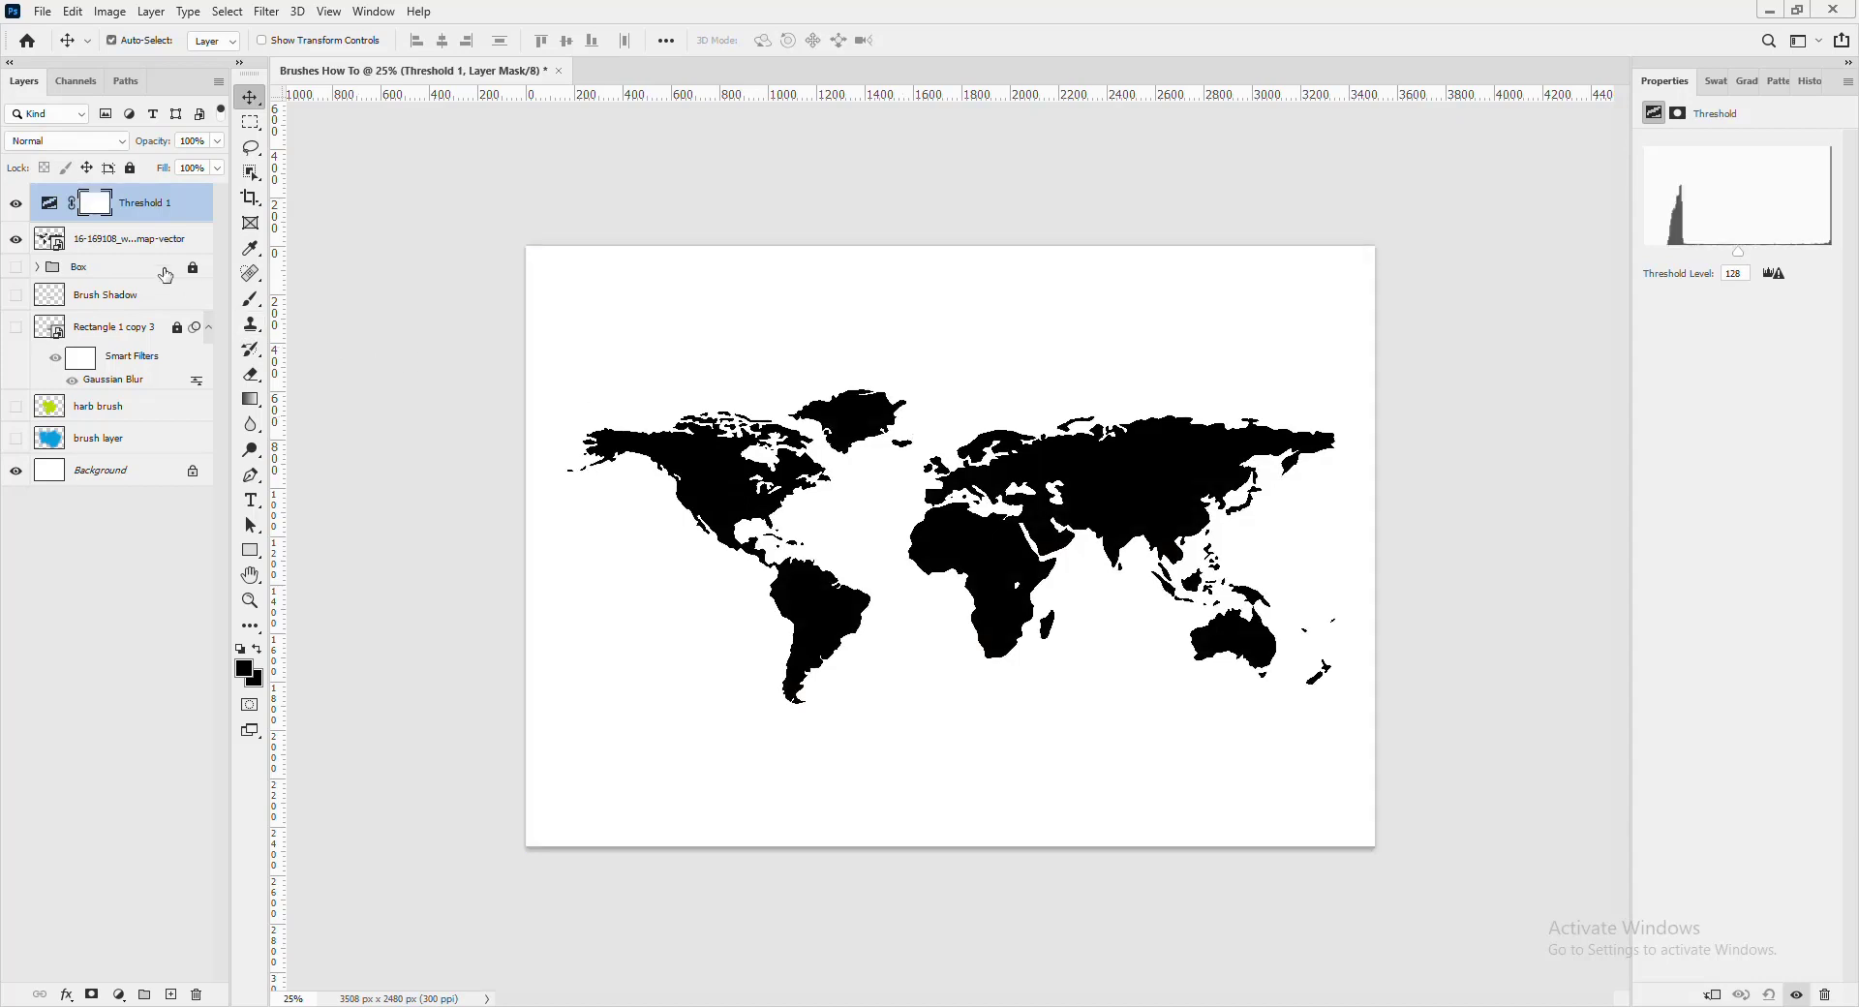
- Stamp all visible layers into a new top layer and select its map shape by sampling the black with Color Range
key(ctrl)
key(ctrl+shift+alt+e)
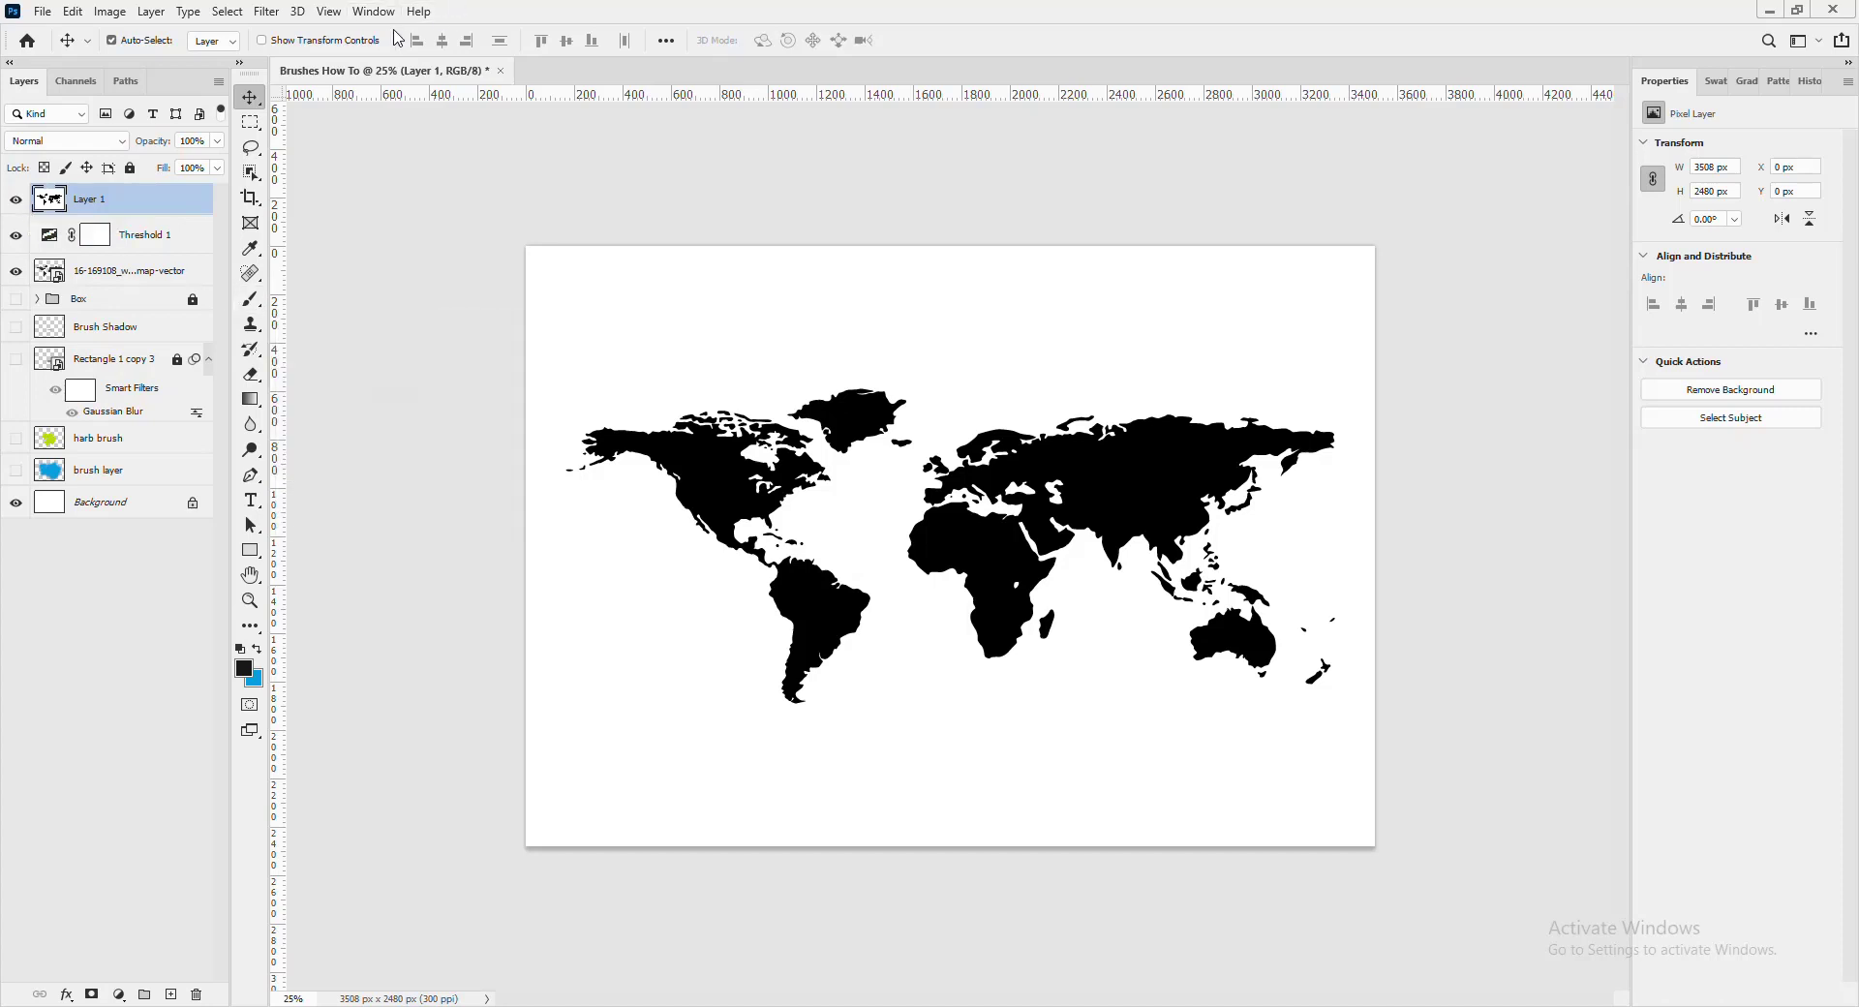
click(231, 13)
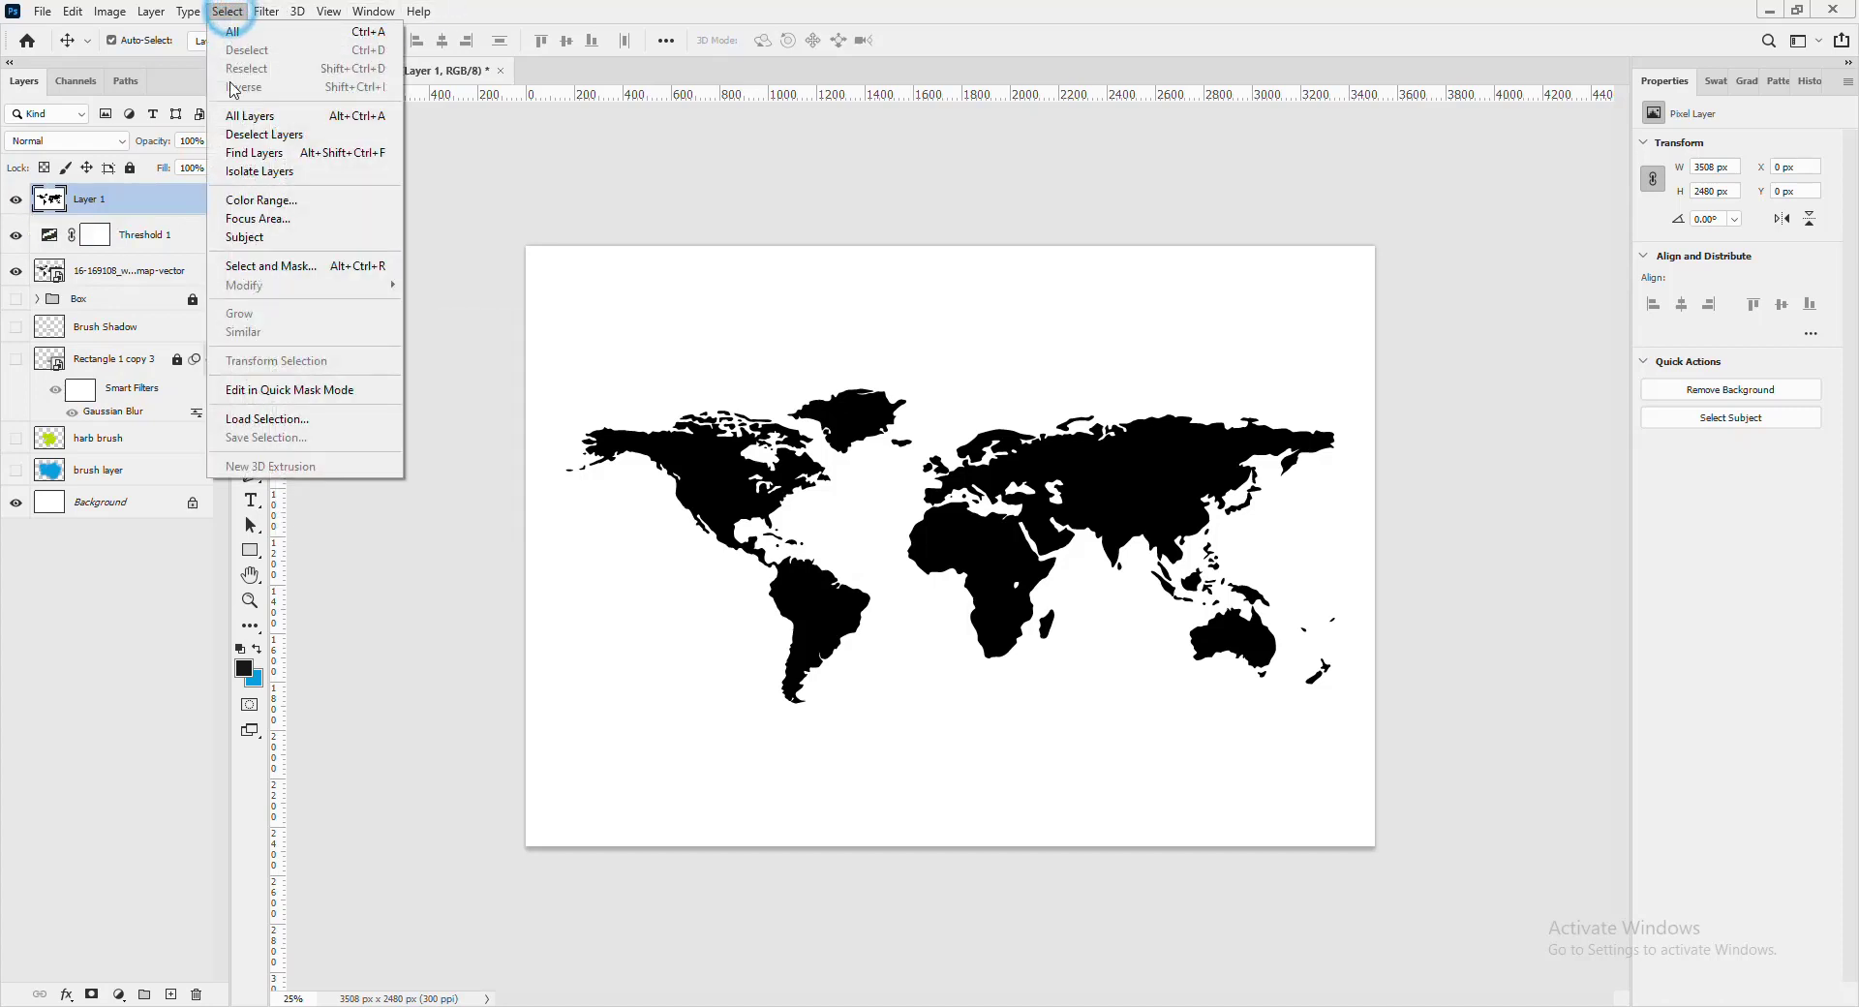
click(308, 200)
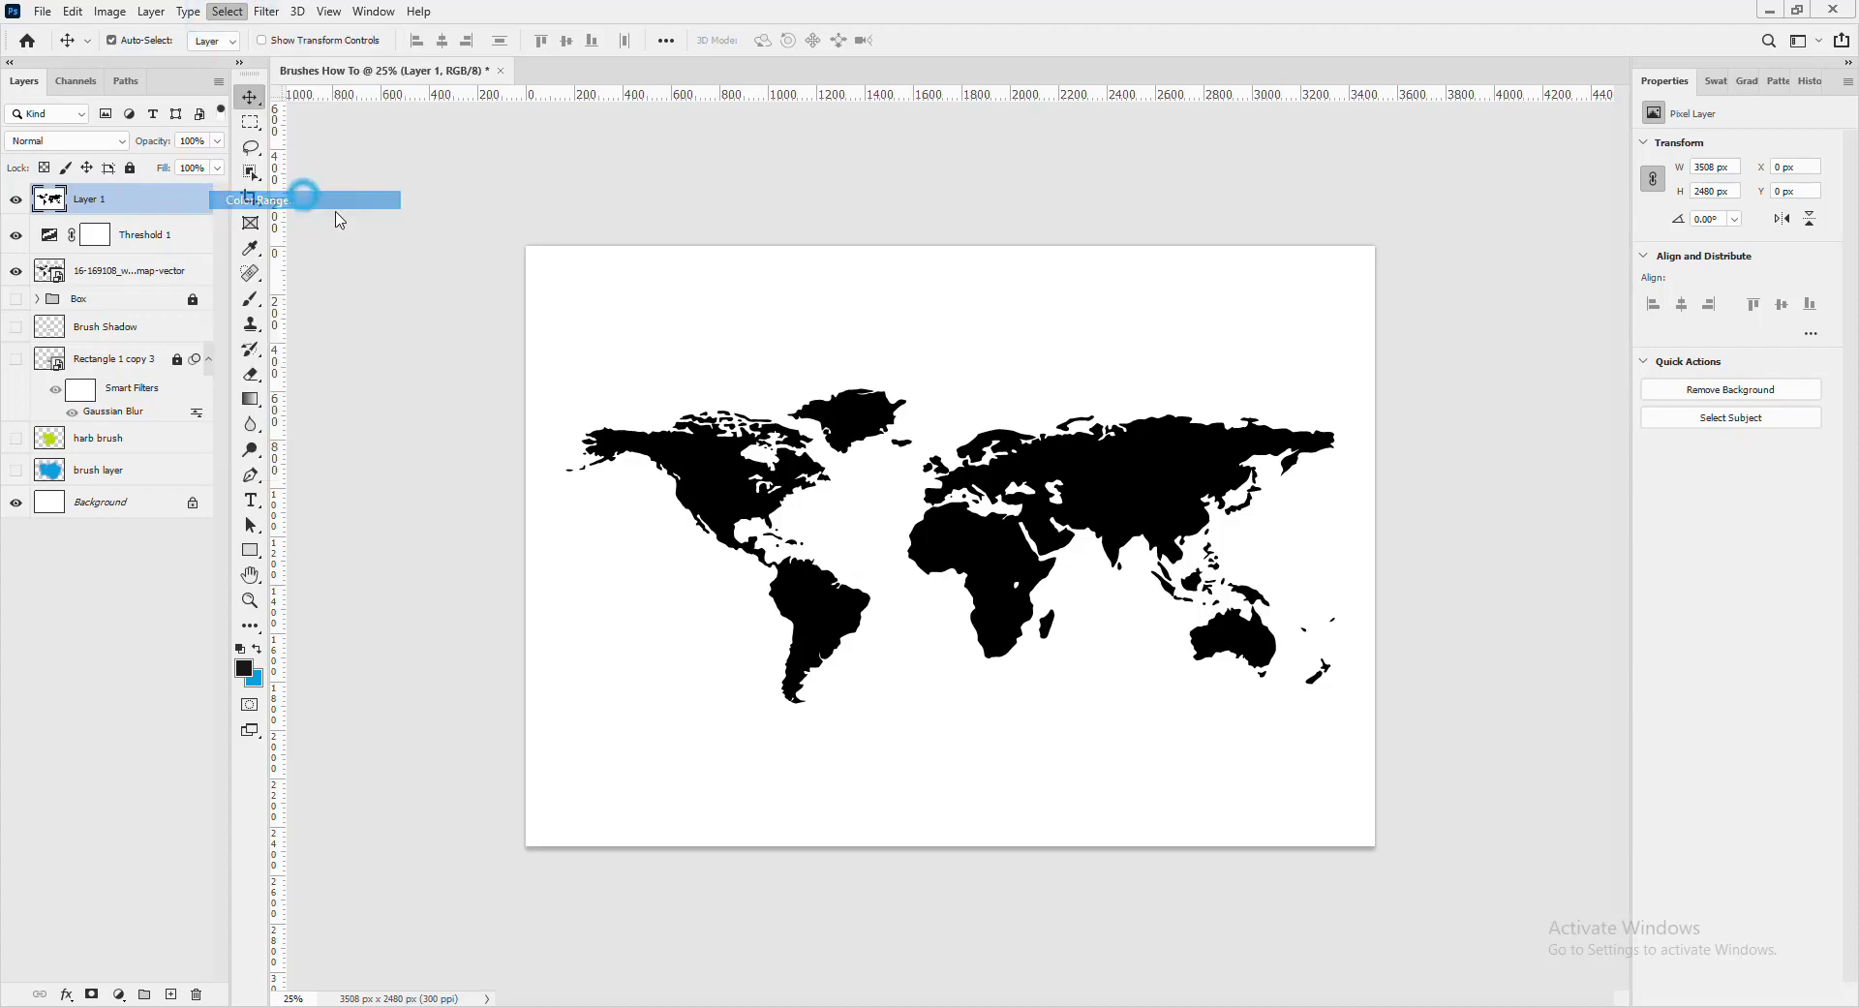
click(709, 470)
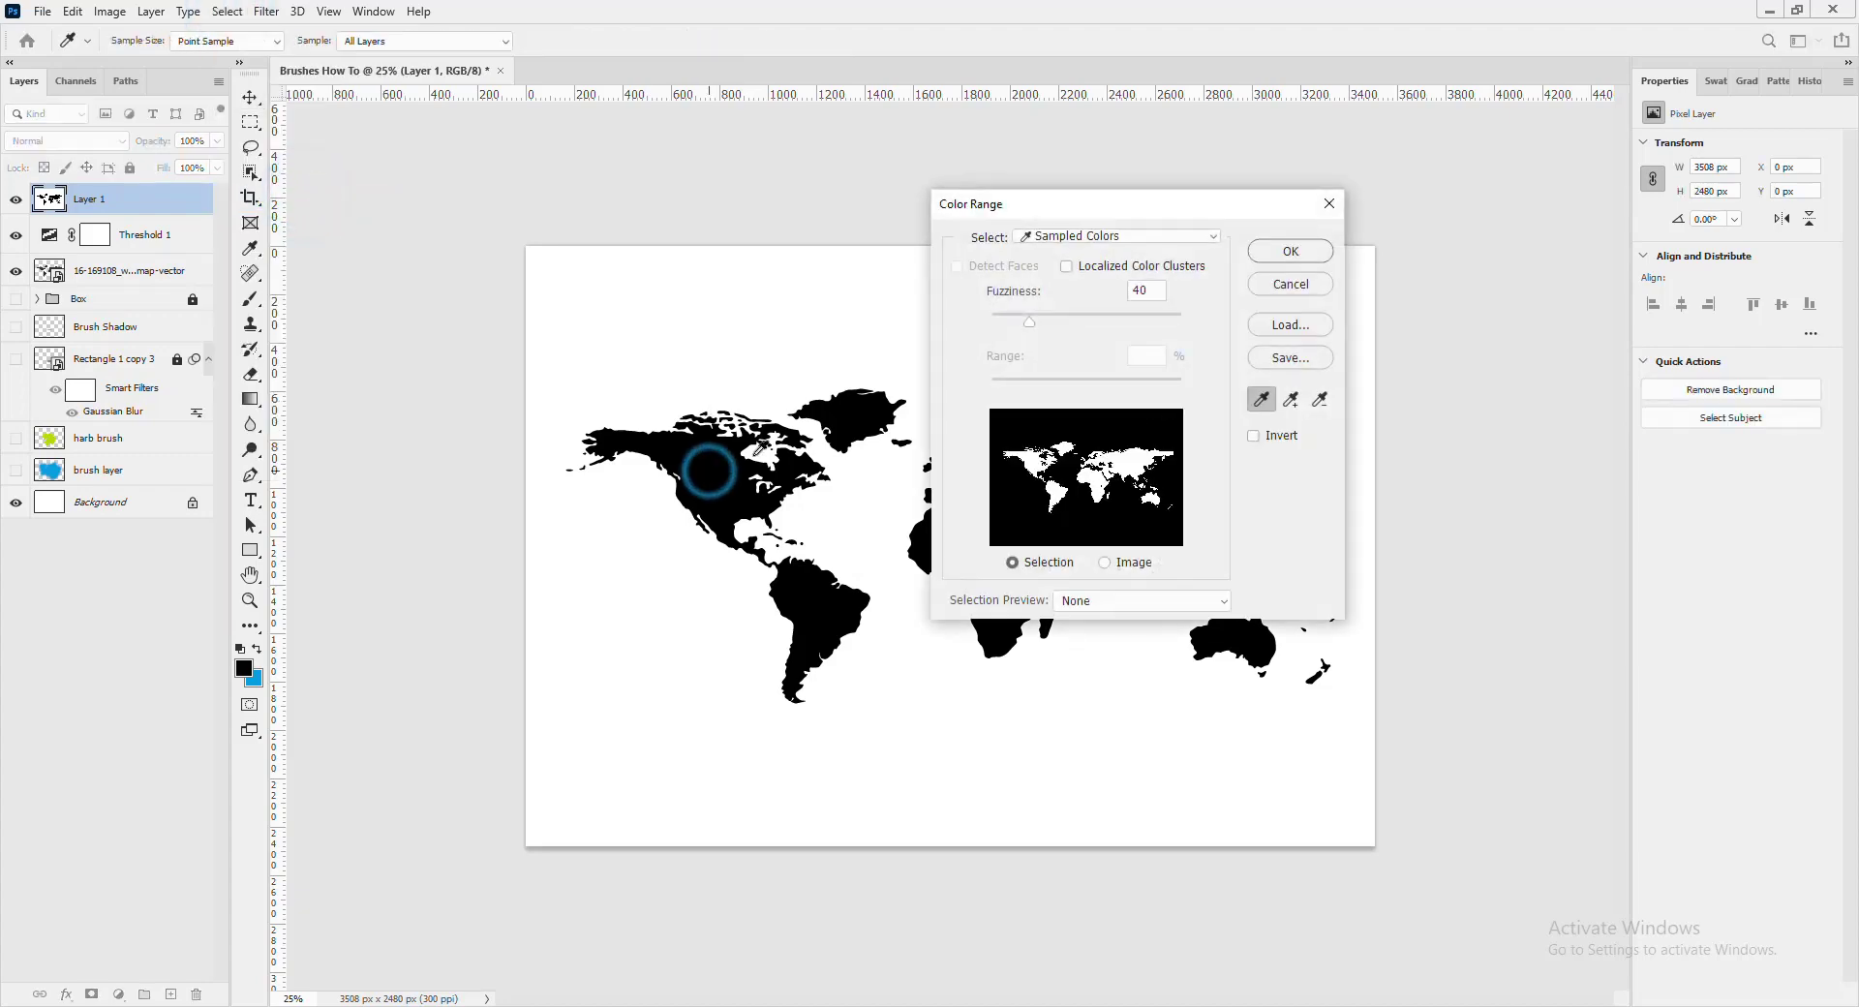
click(1291, 251)
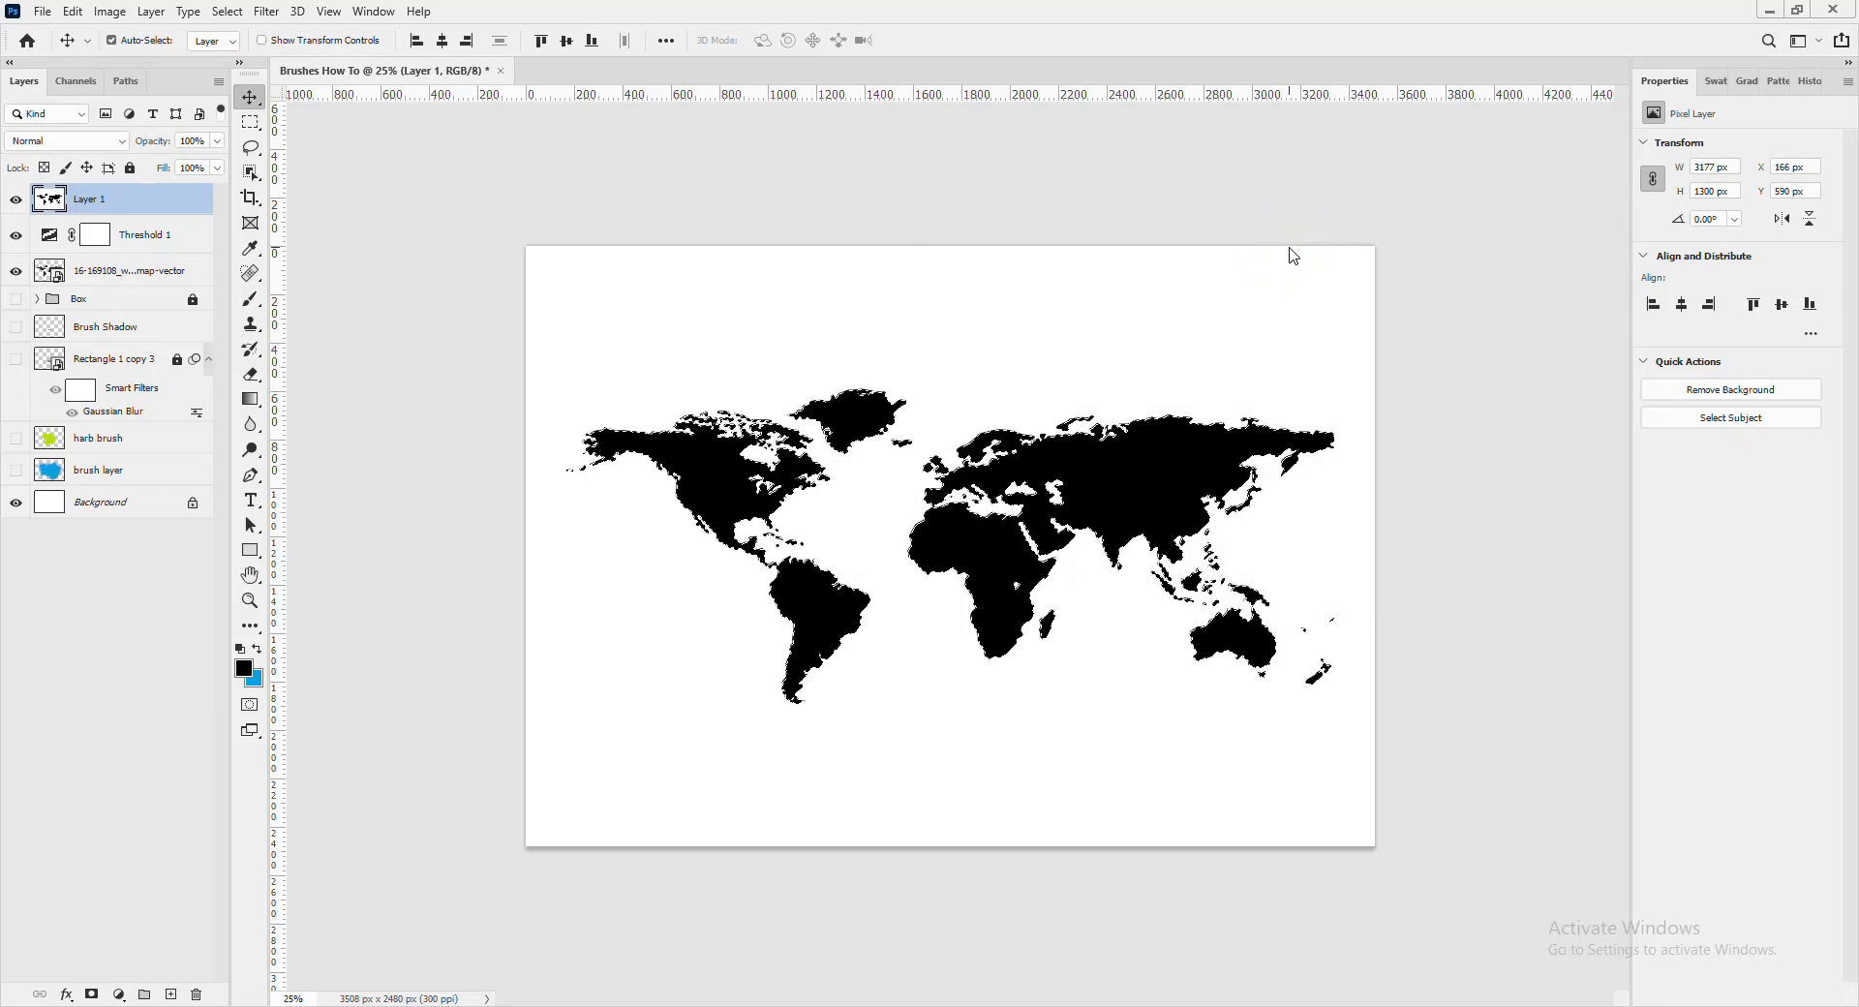
- Define the selected black map shape as a brush preset named World Map 1
key(ctrl+plus)
key(ctrl+plus)
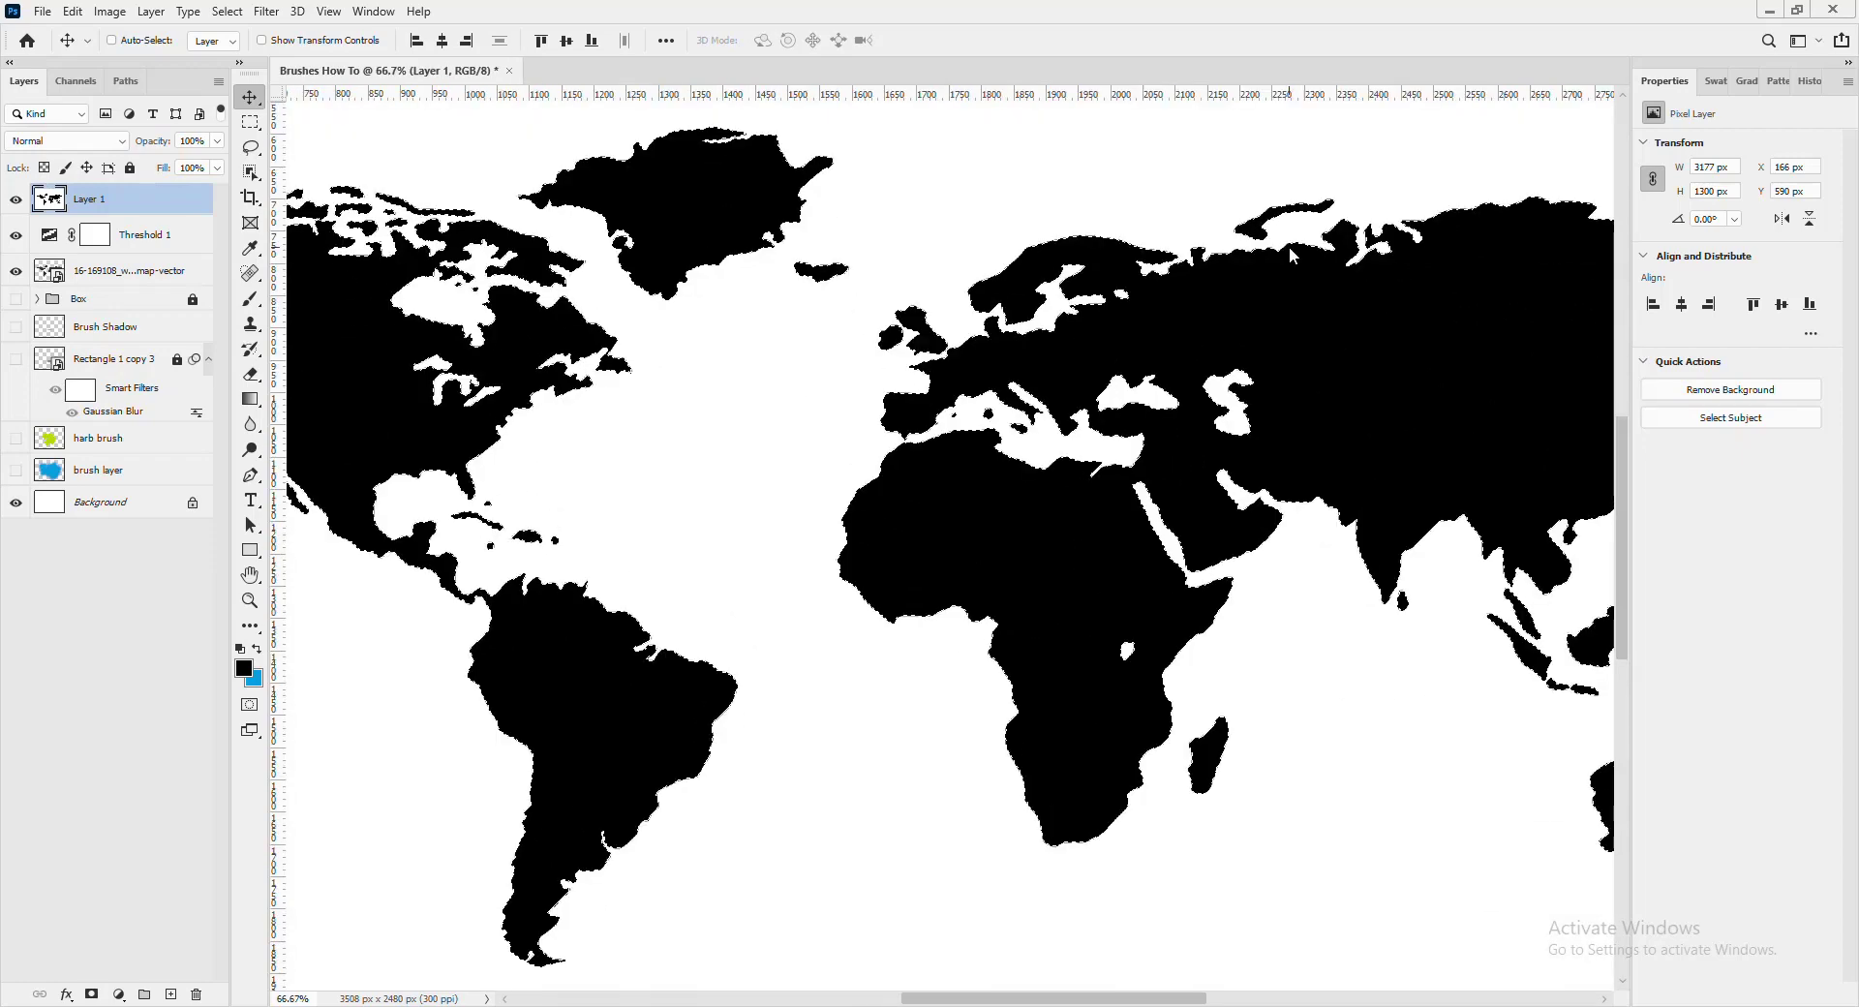
key(ctrl)
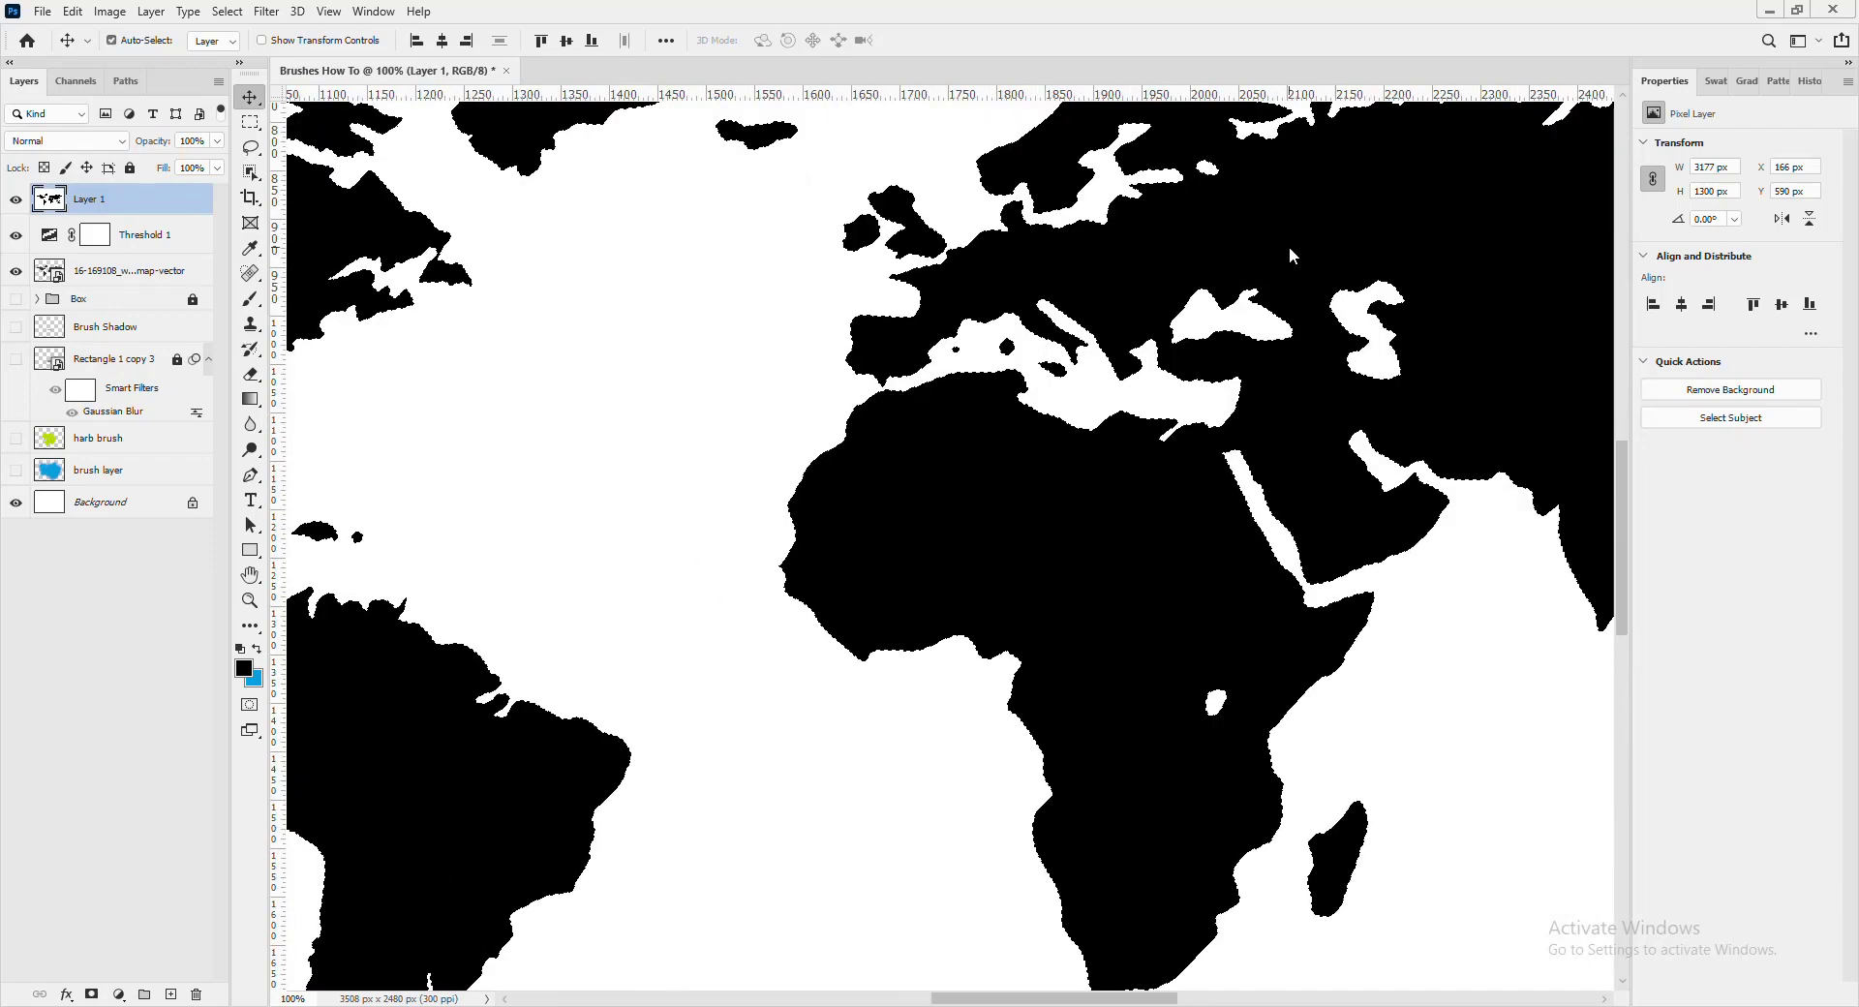
key(ctrl+minus)
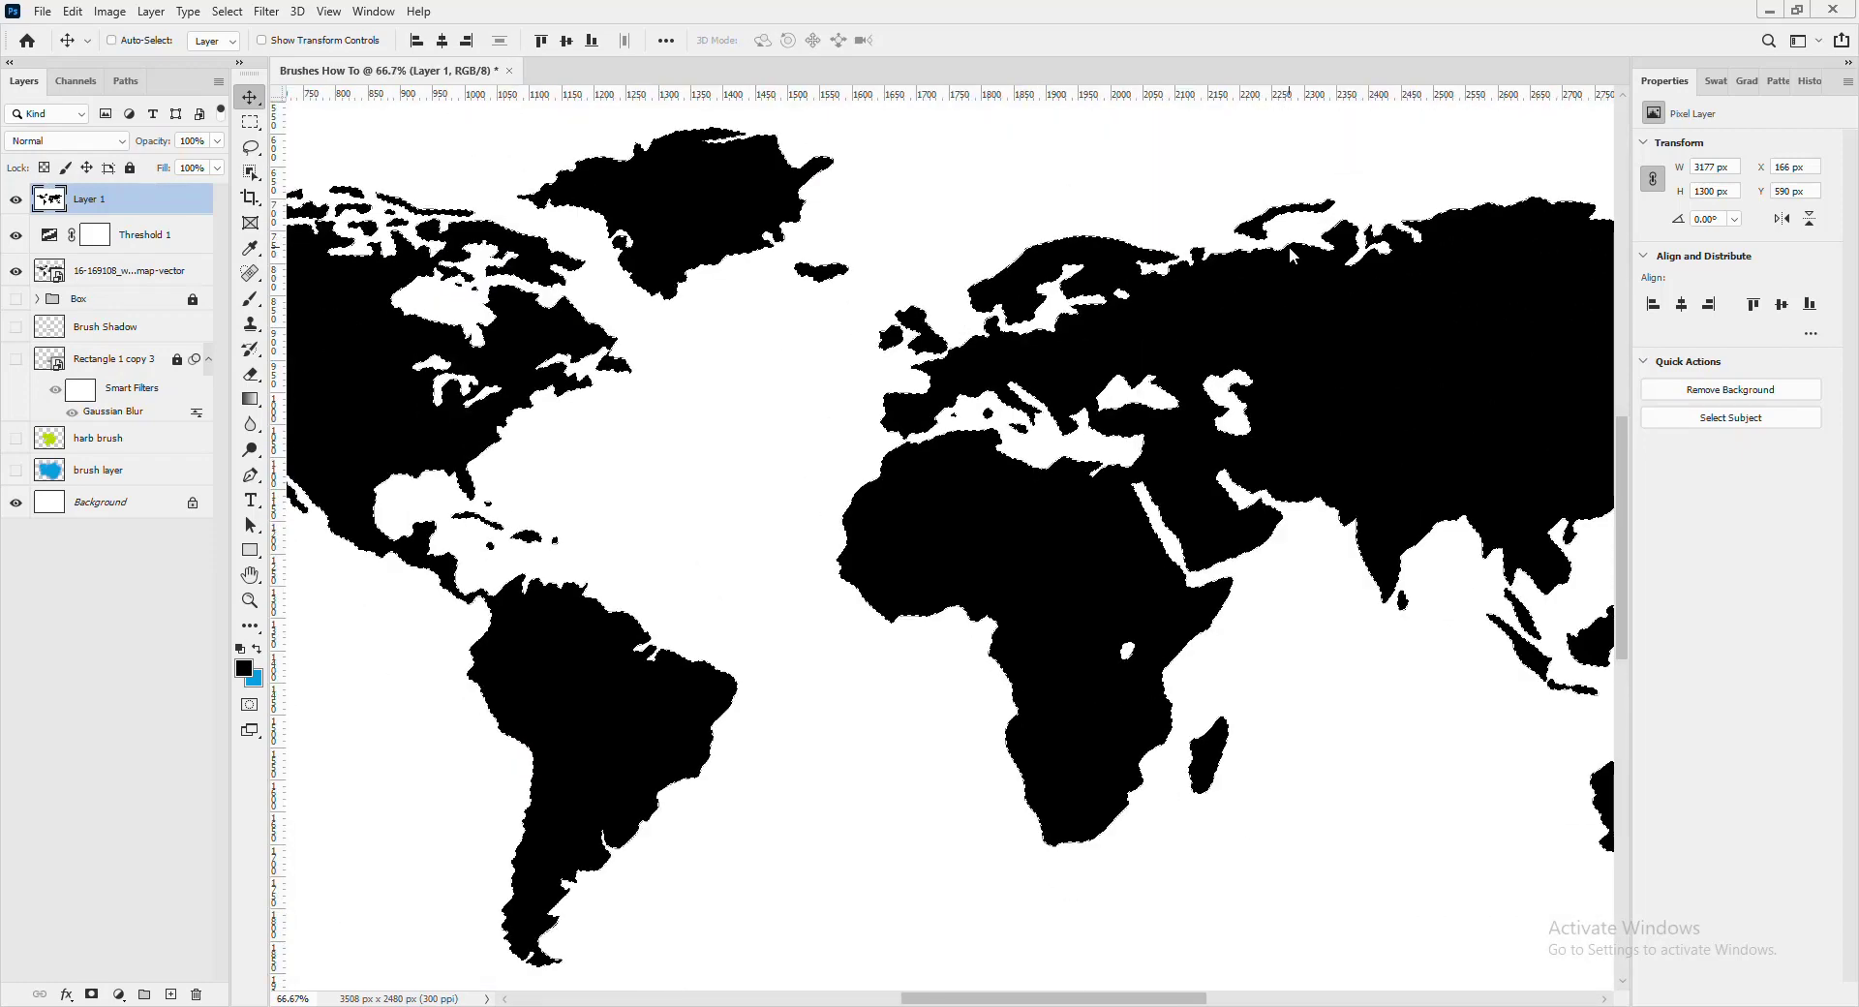
key(ctrl+minus)
key(ctrl+minus)
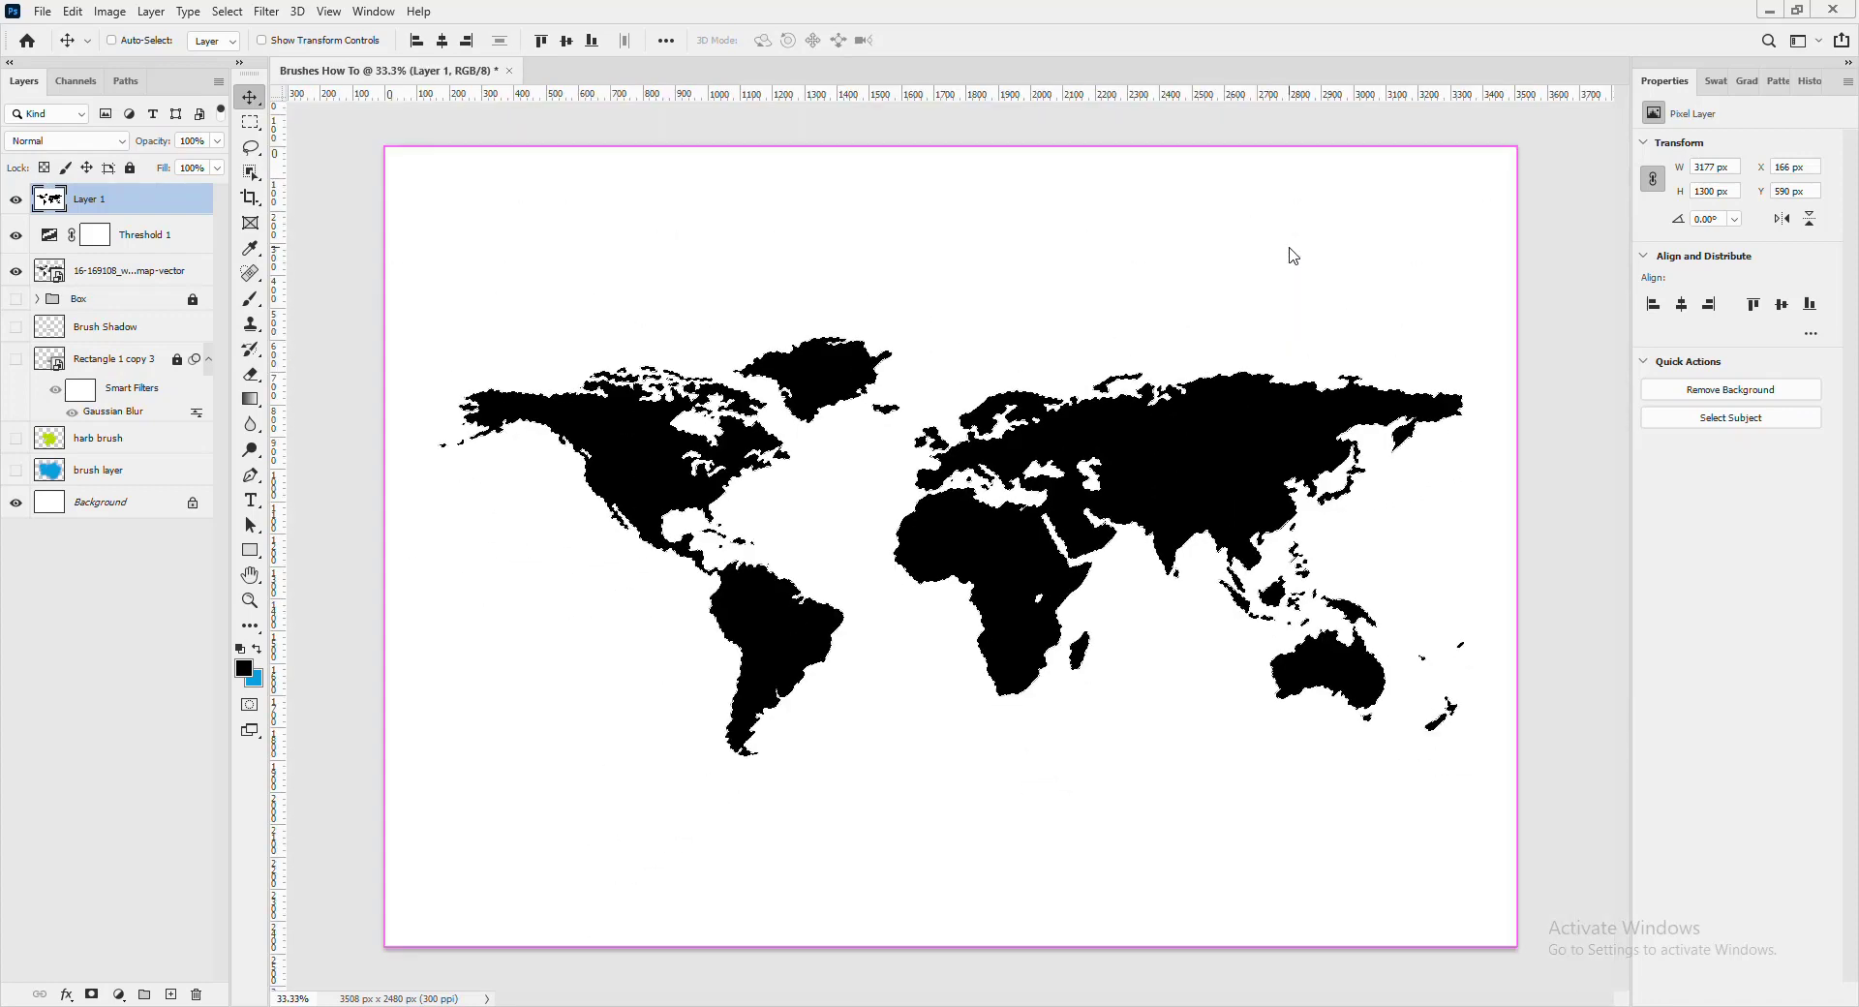
key(ctrl)
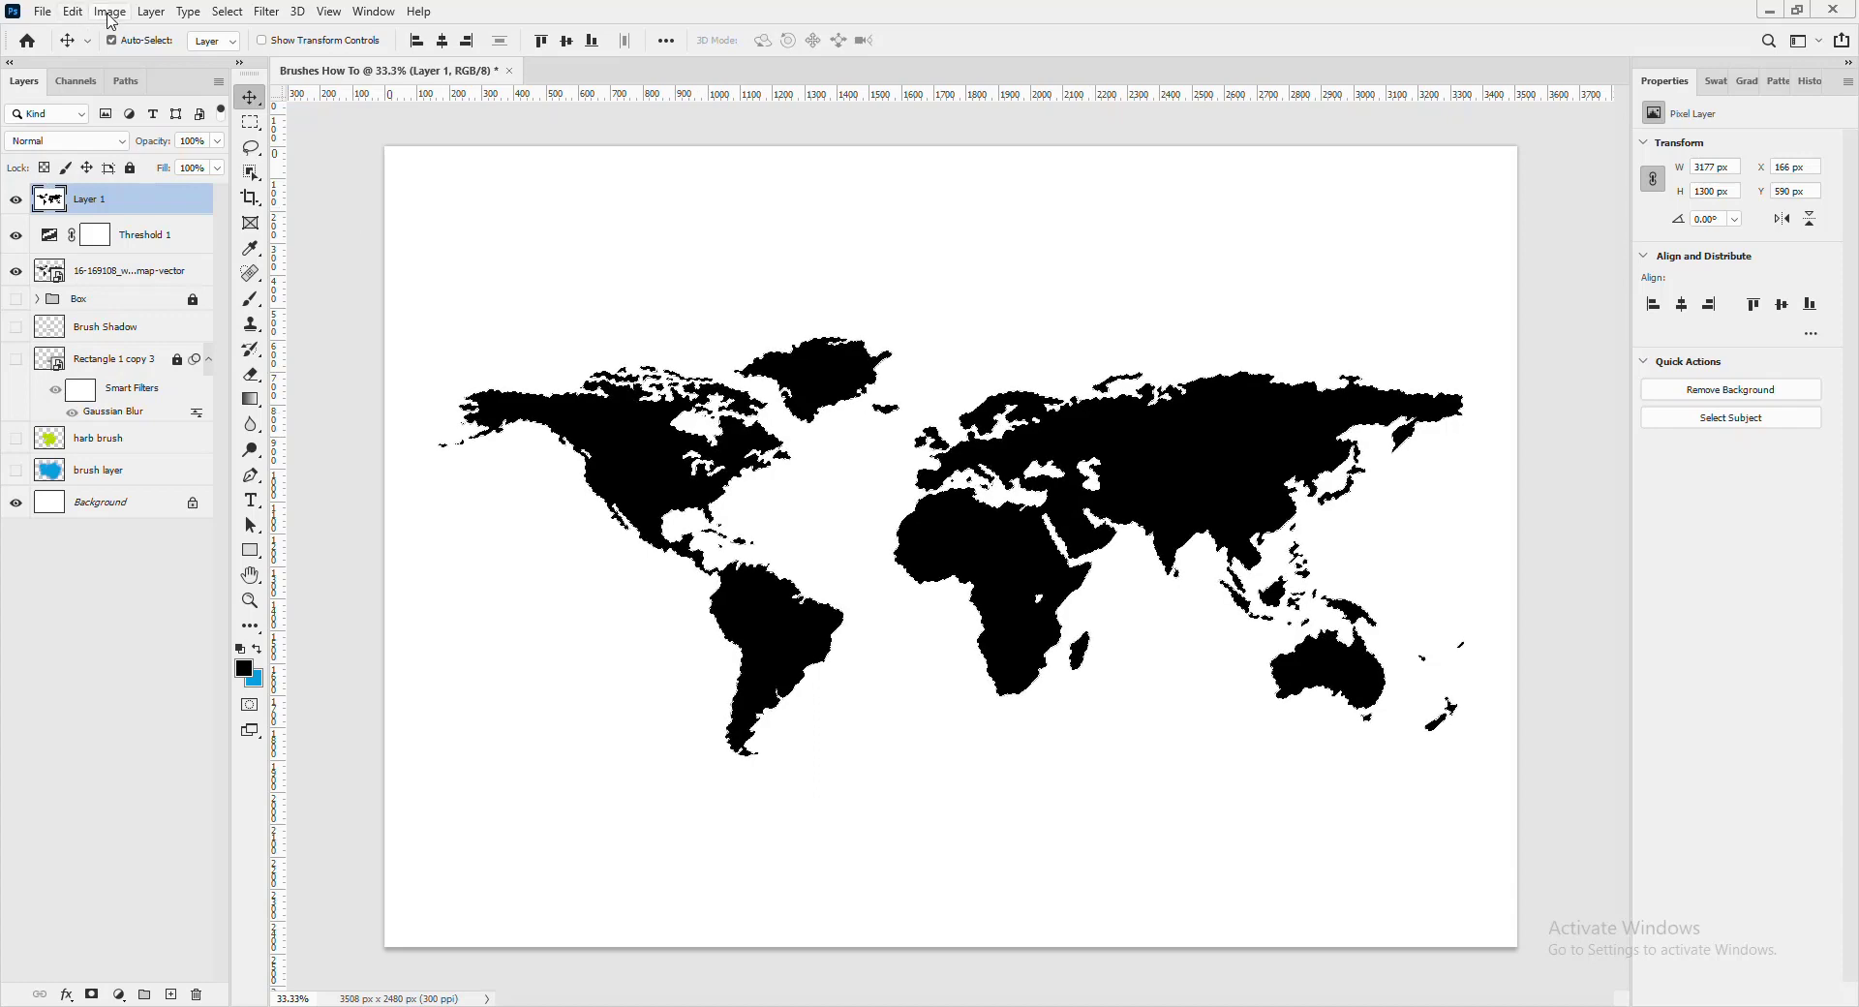
click(73, 13)
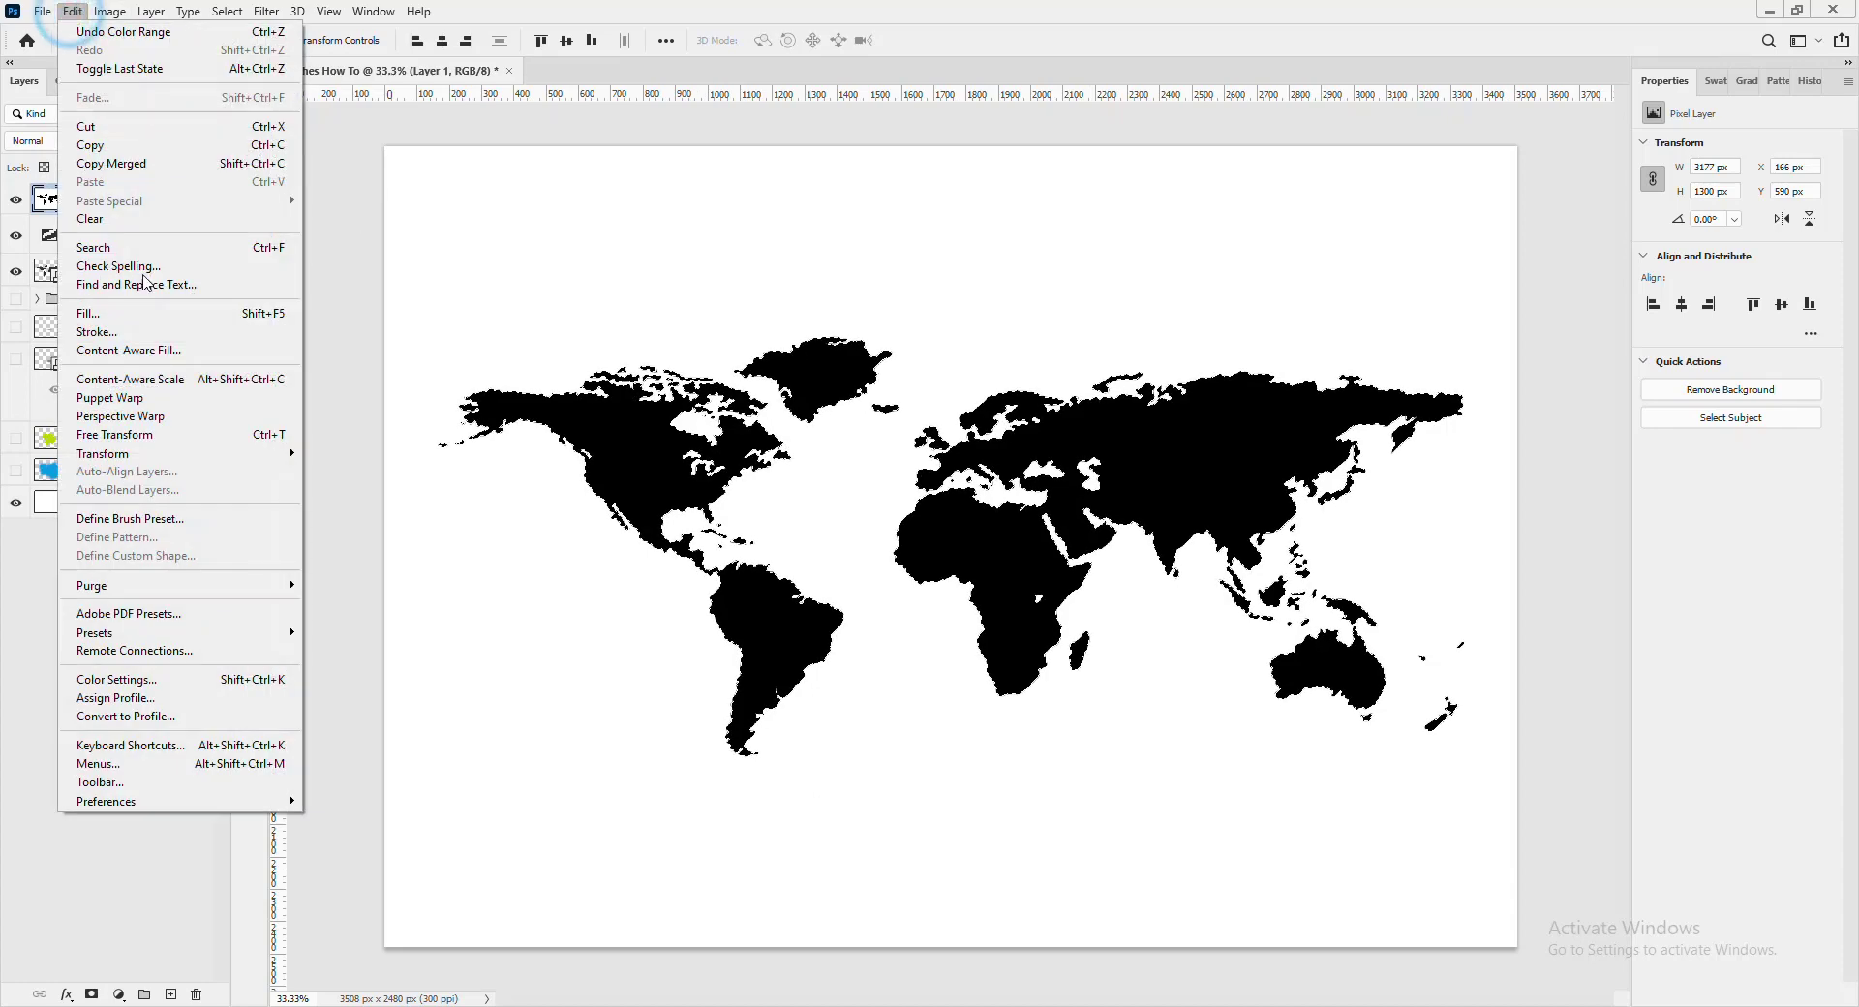
click(207, 521)
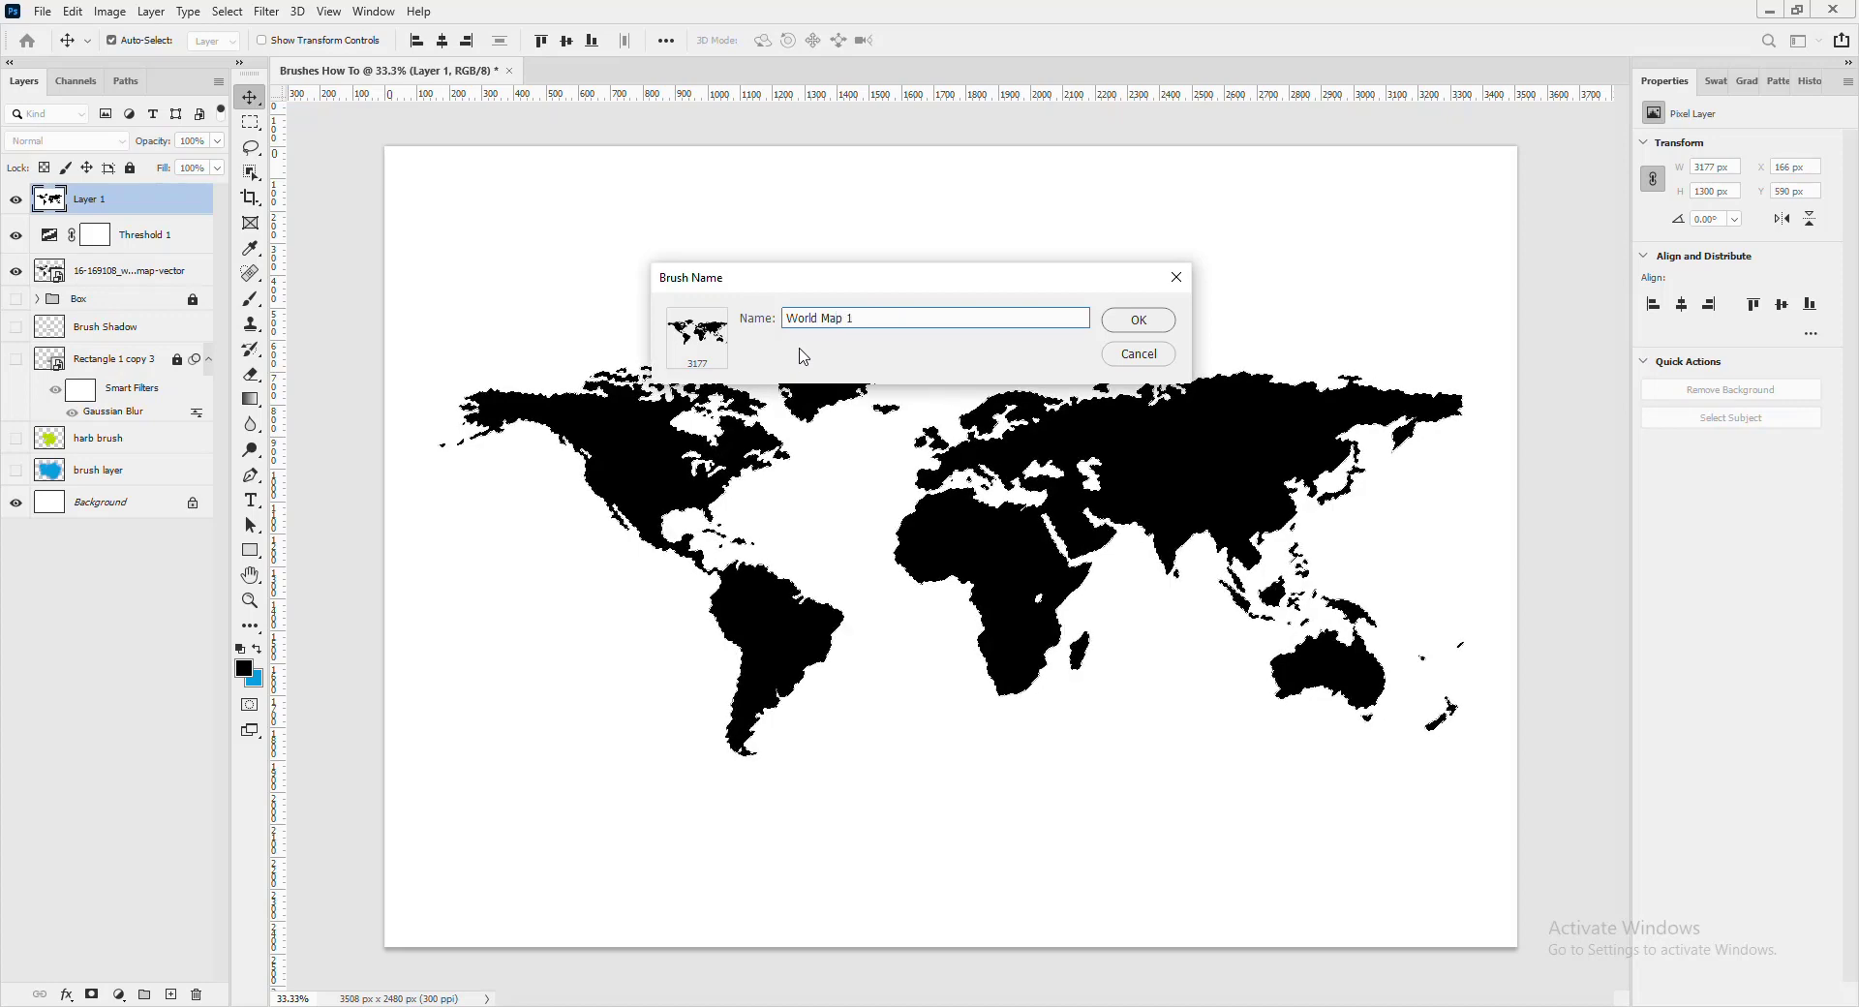
click(1139, 321)
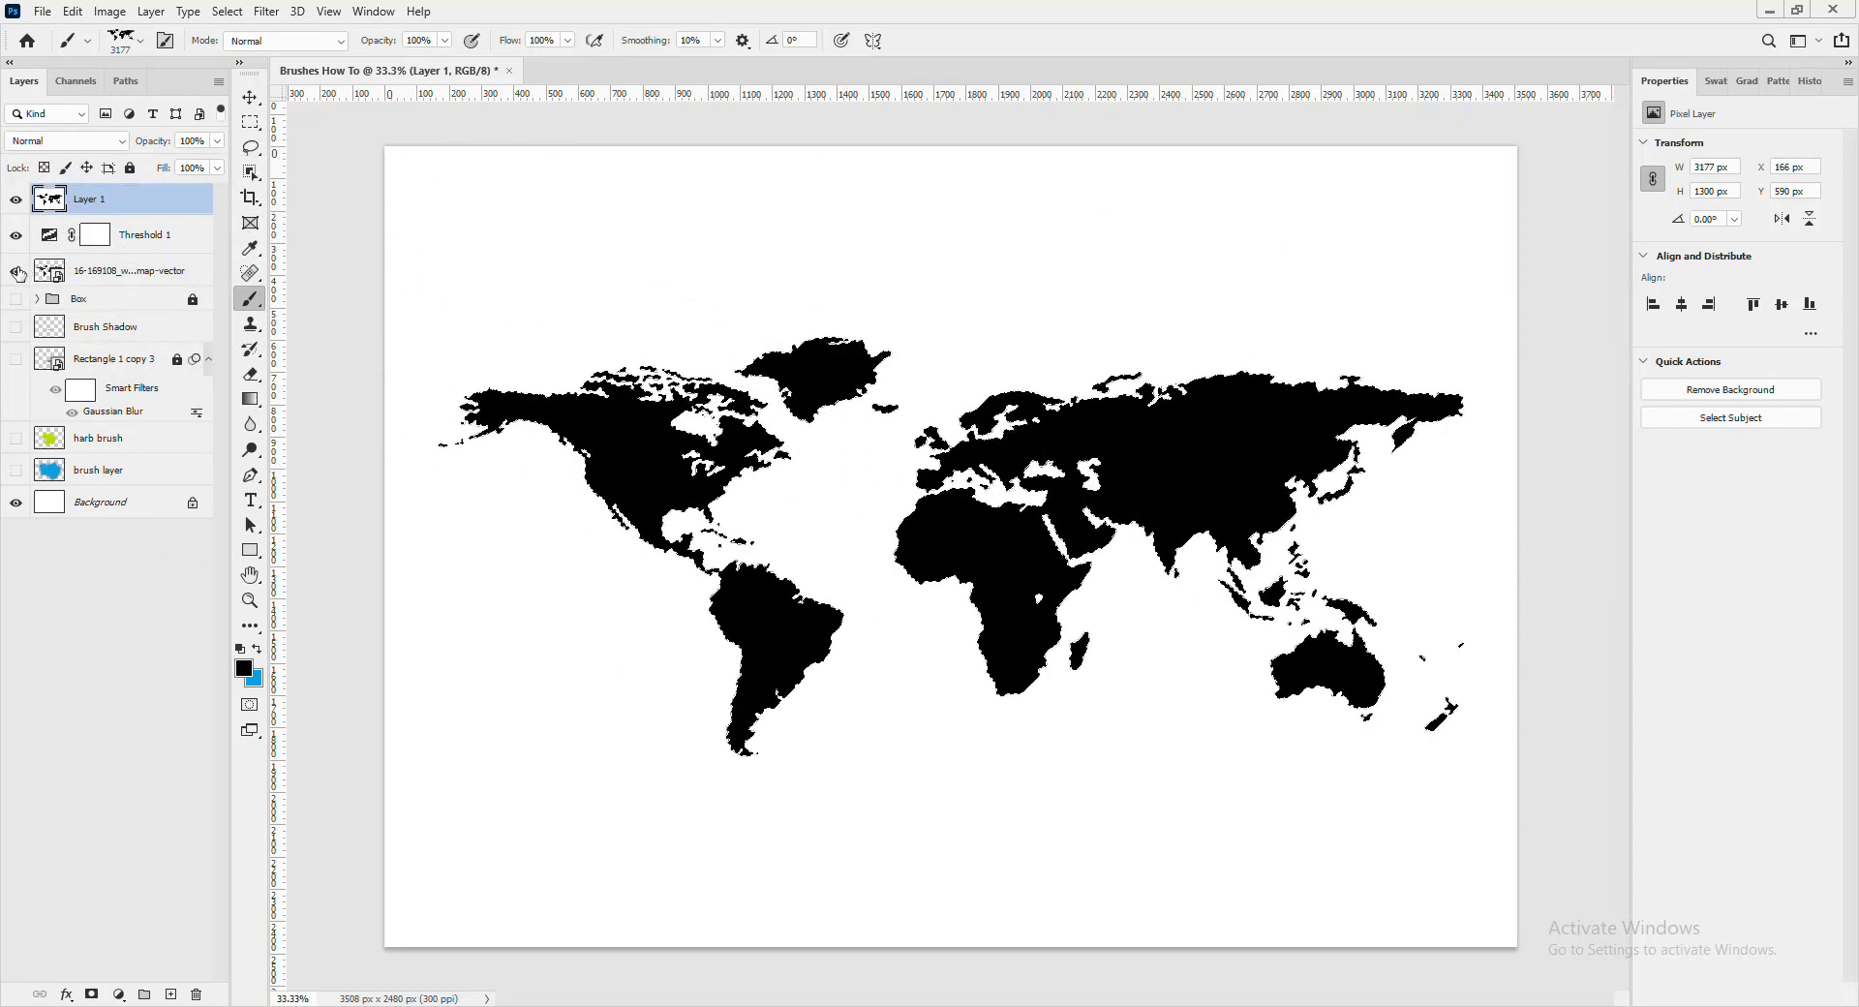
- Hide Layer 1, Threshold 1 and the placed world map layer, and clear the map selection
drag(15, 281, 16, 199)
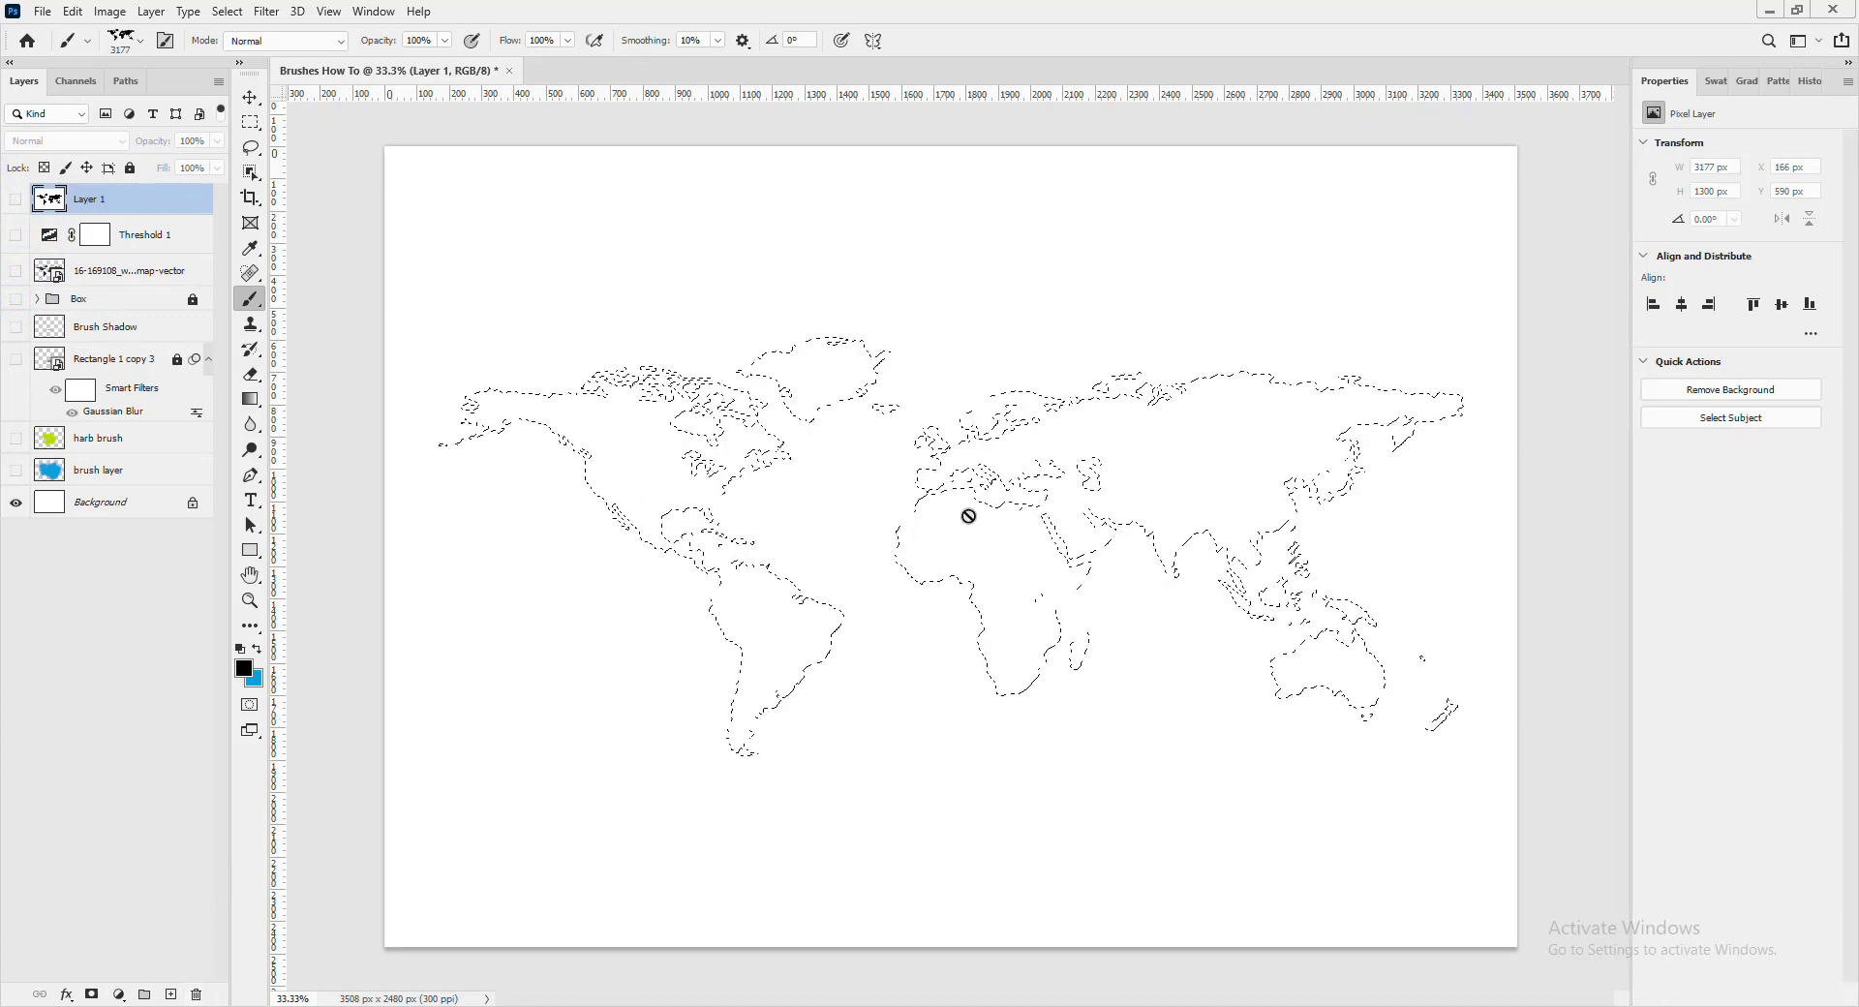
click(236, 15)
click(250, 57)
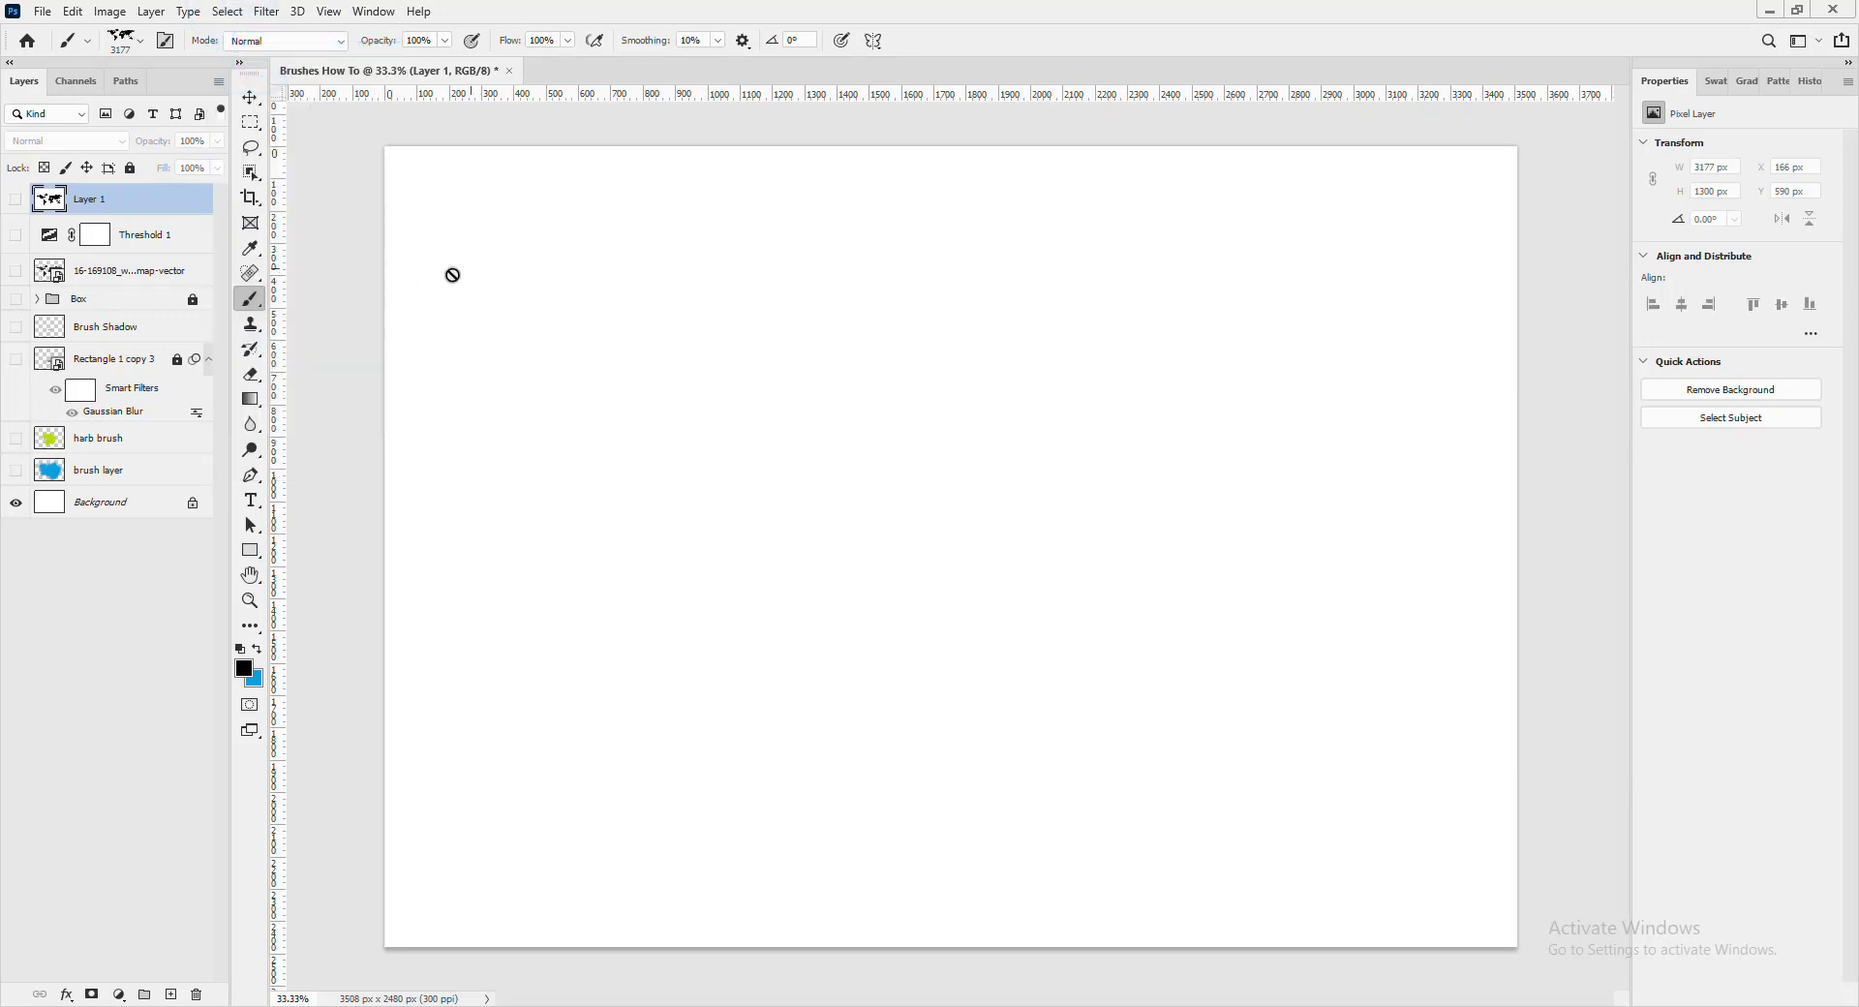
- Add a new layer at the top of the stack and name it Testing Custom Brush
click(170, 995)
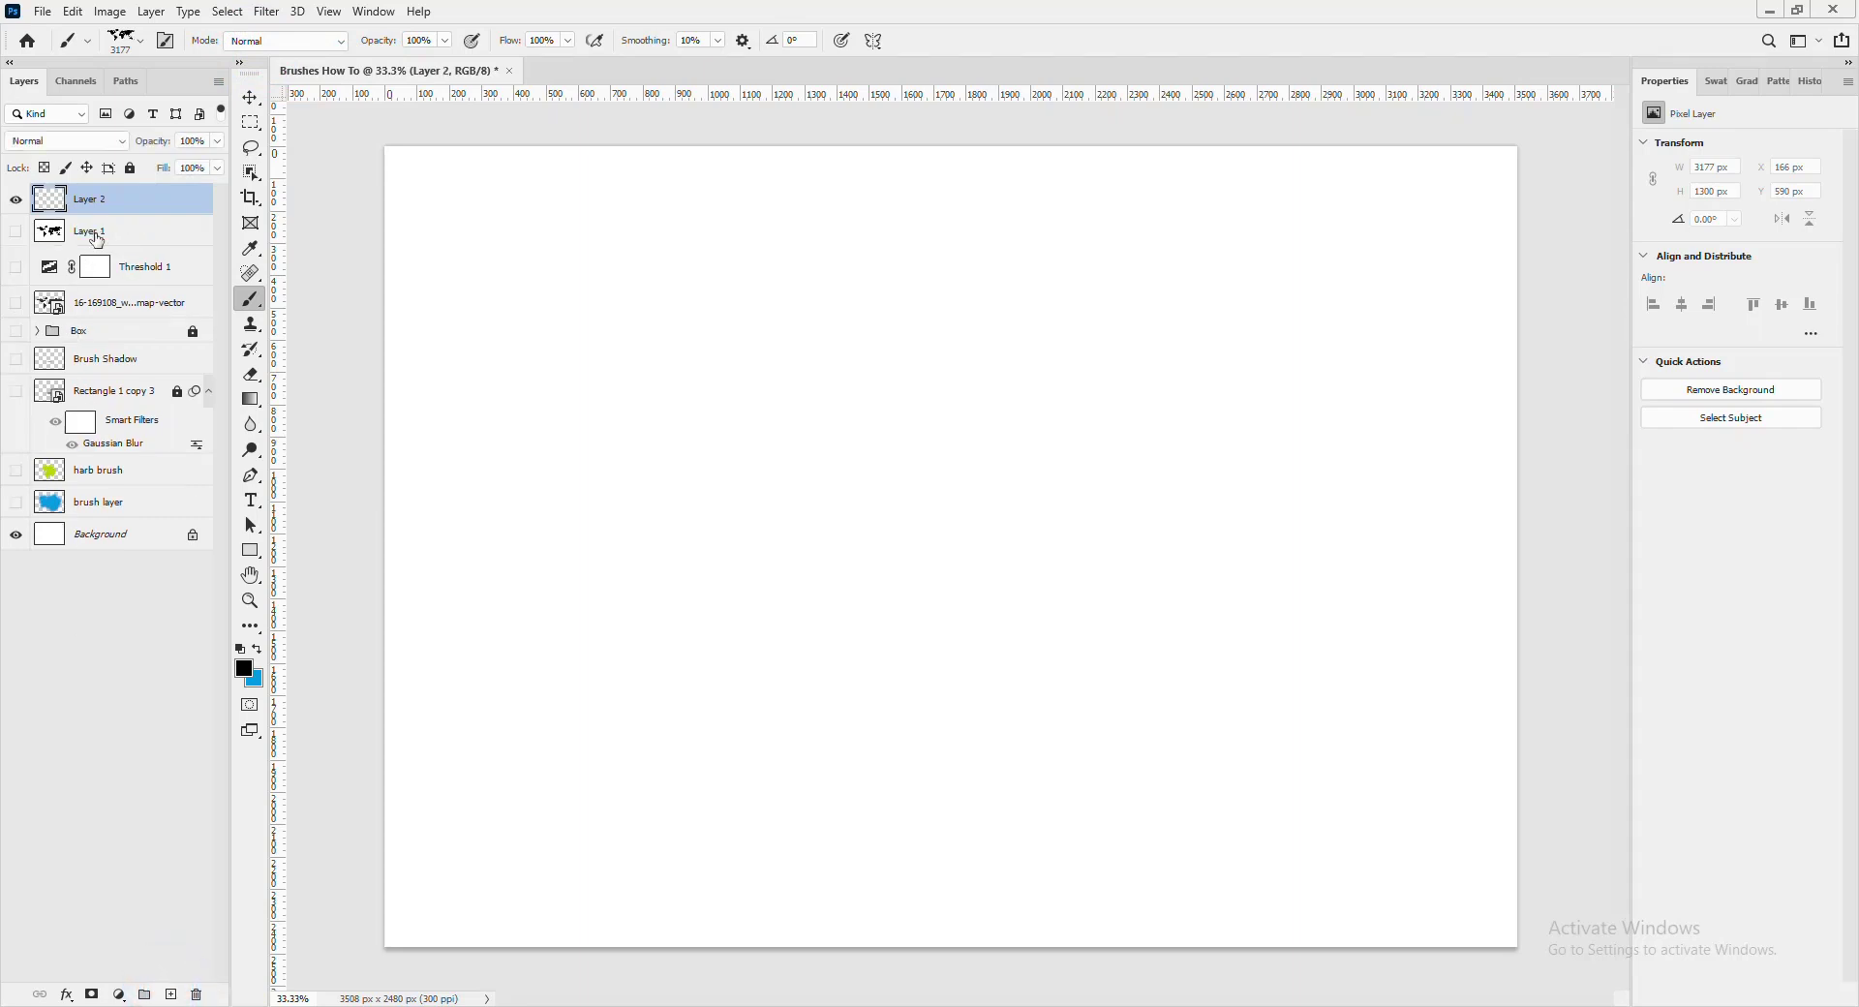
double_click(95, 201)
text(T)
text(esting Custom Brush)
key(Return)
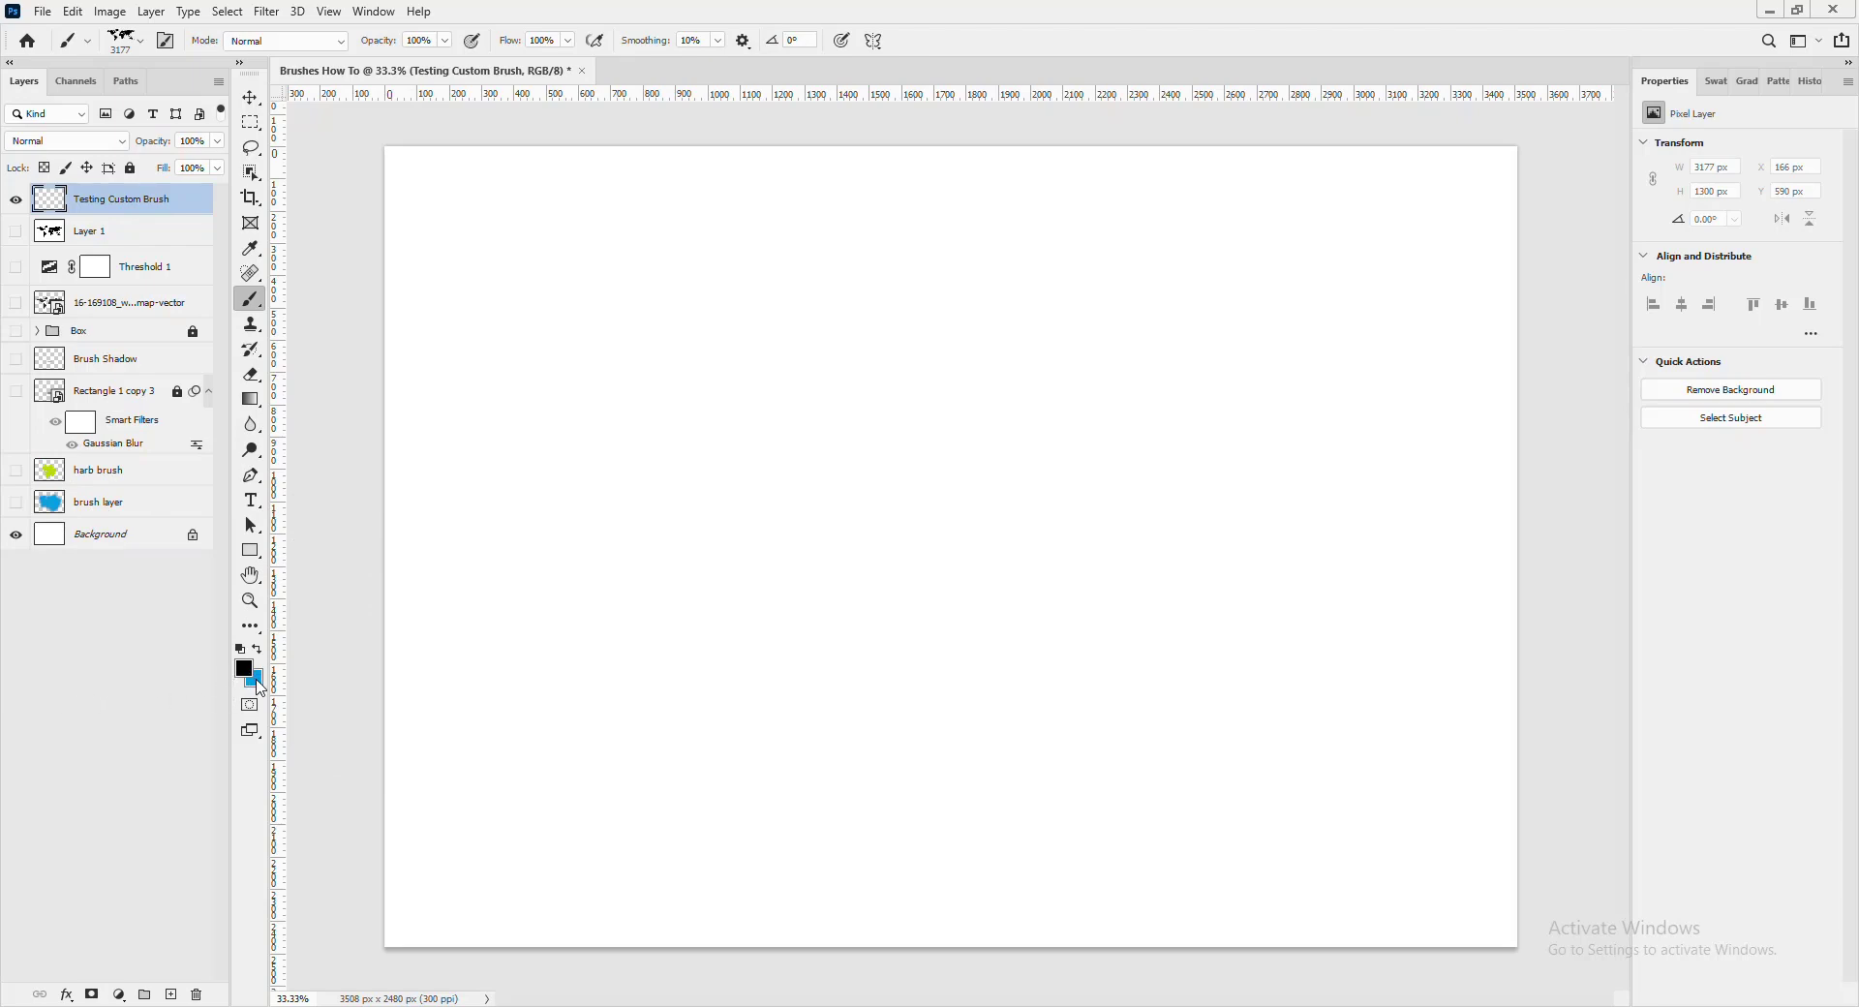
- Make blue the foreground color and stamp the World Map 1 brush once at 3177 px across the canvas
key(x)
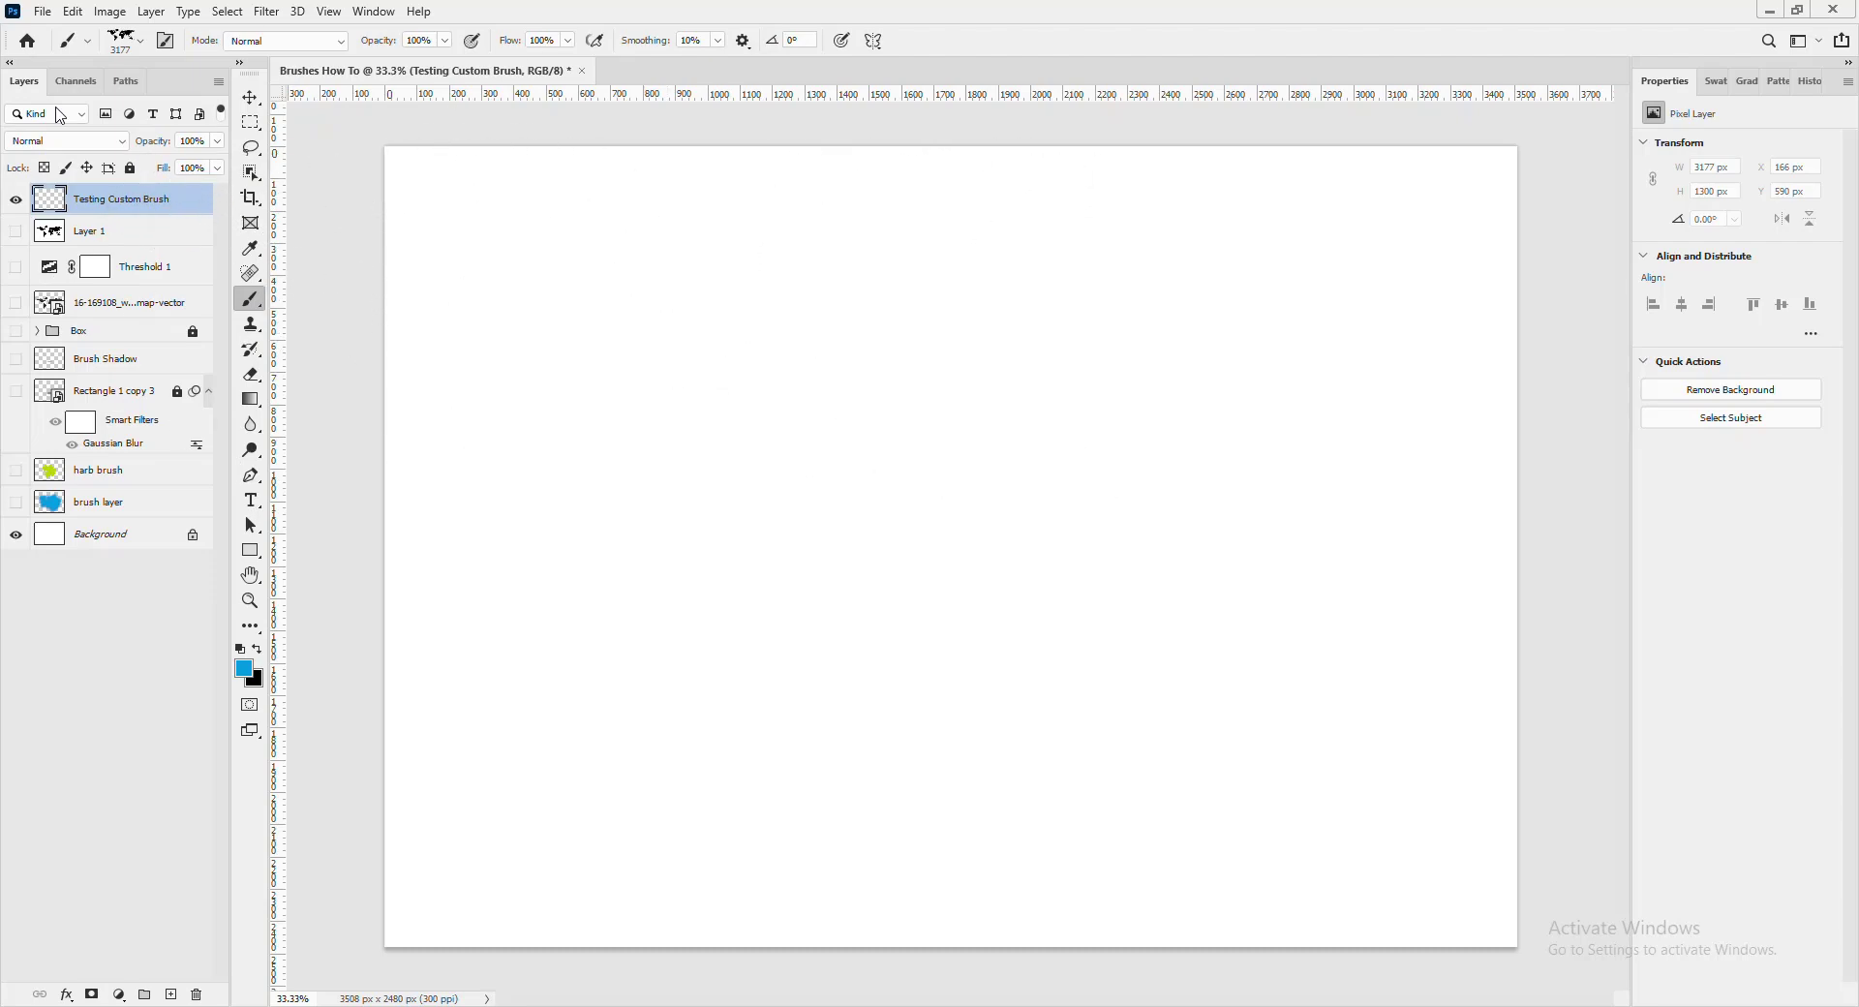
click(140, 43)
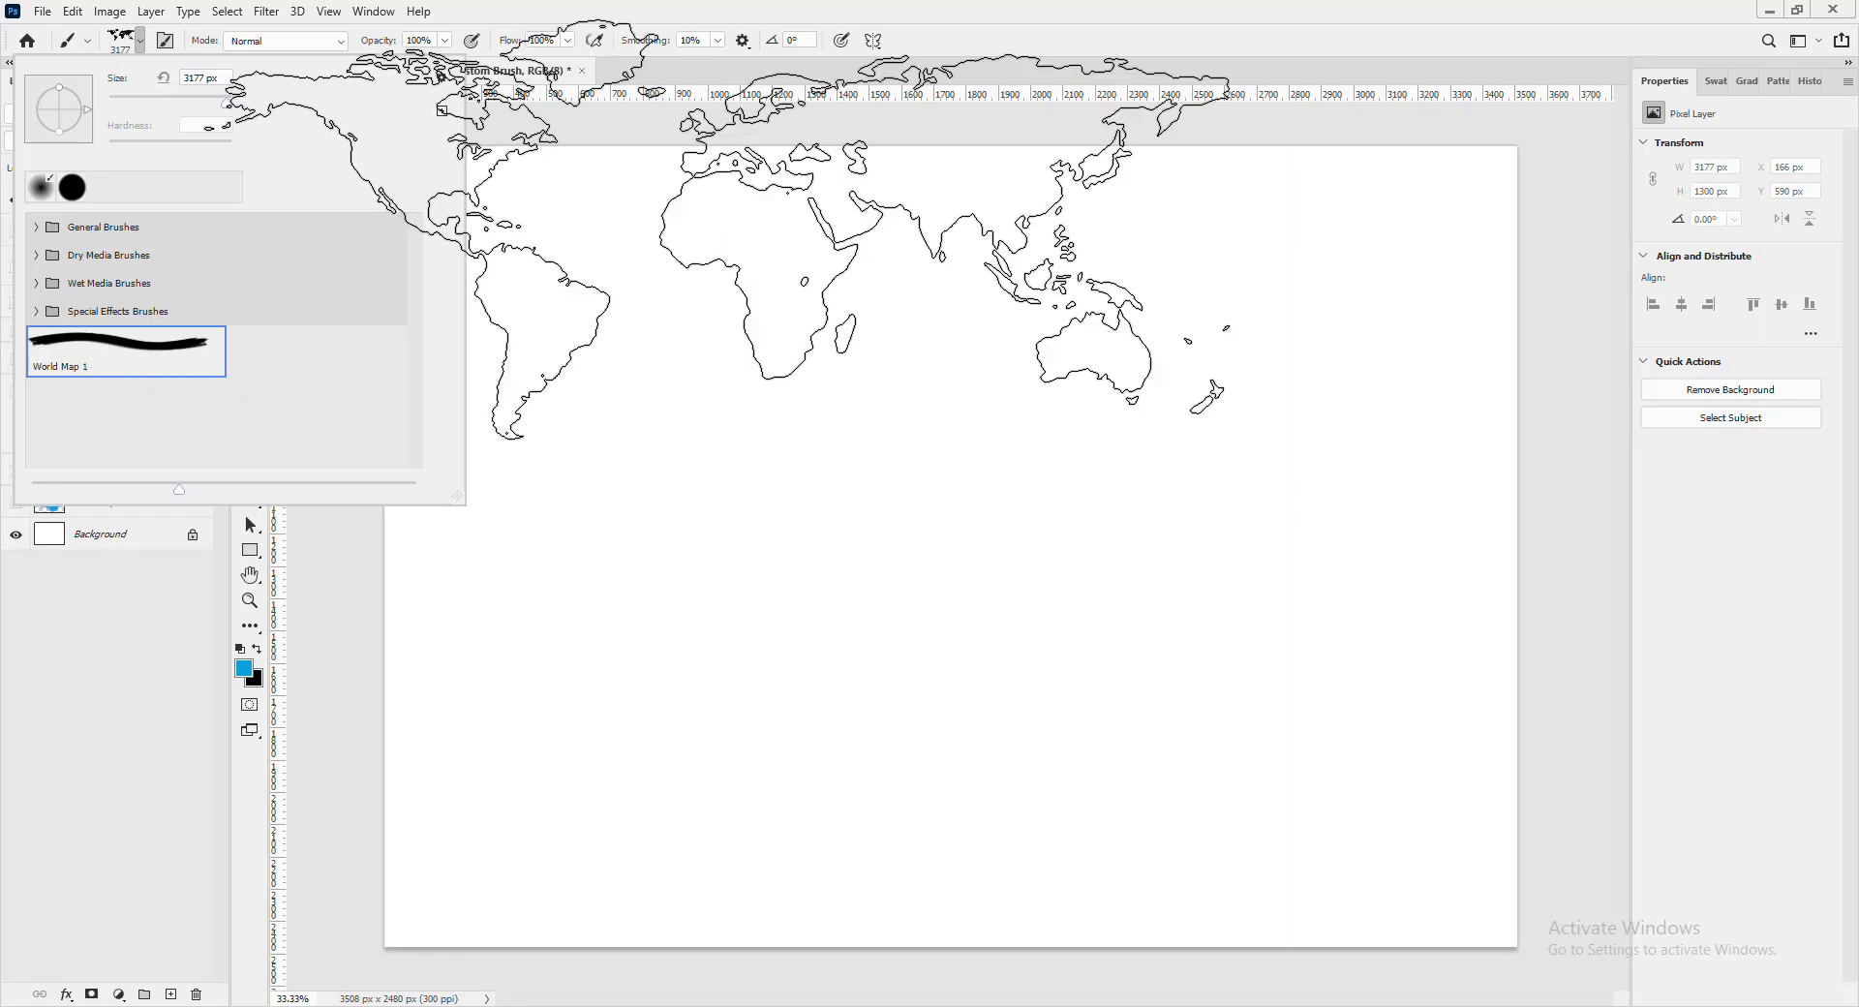
click(953, 50)
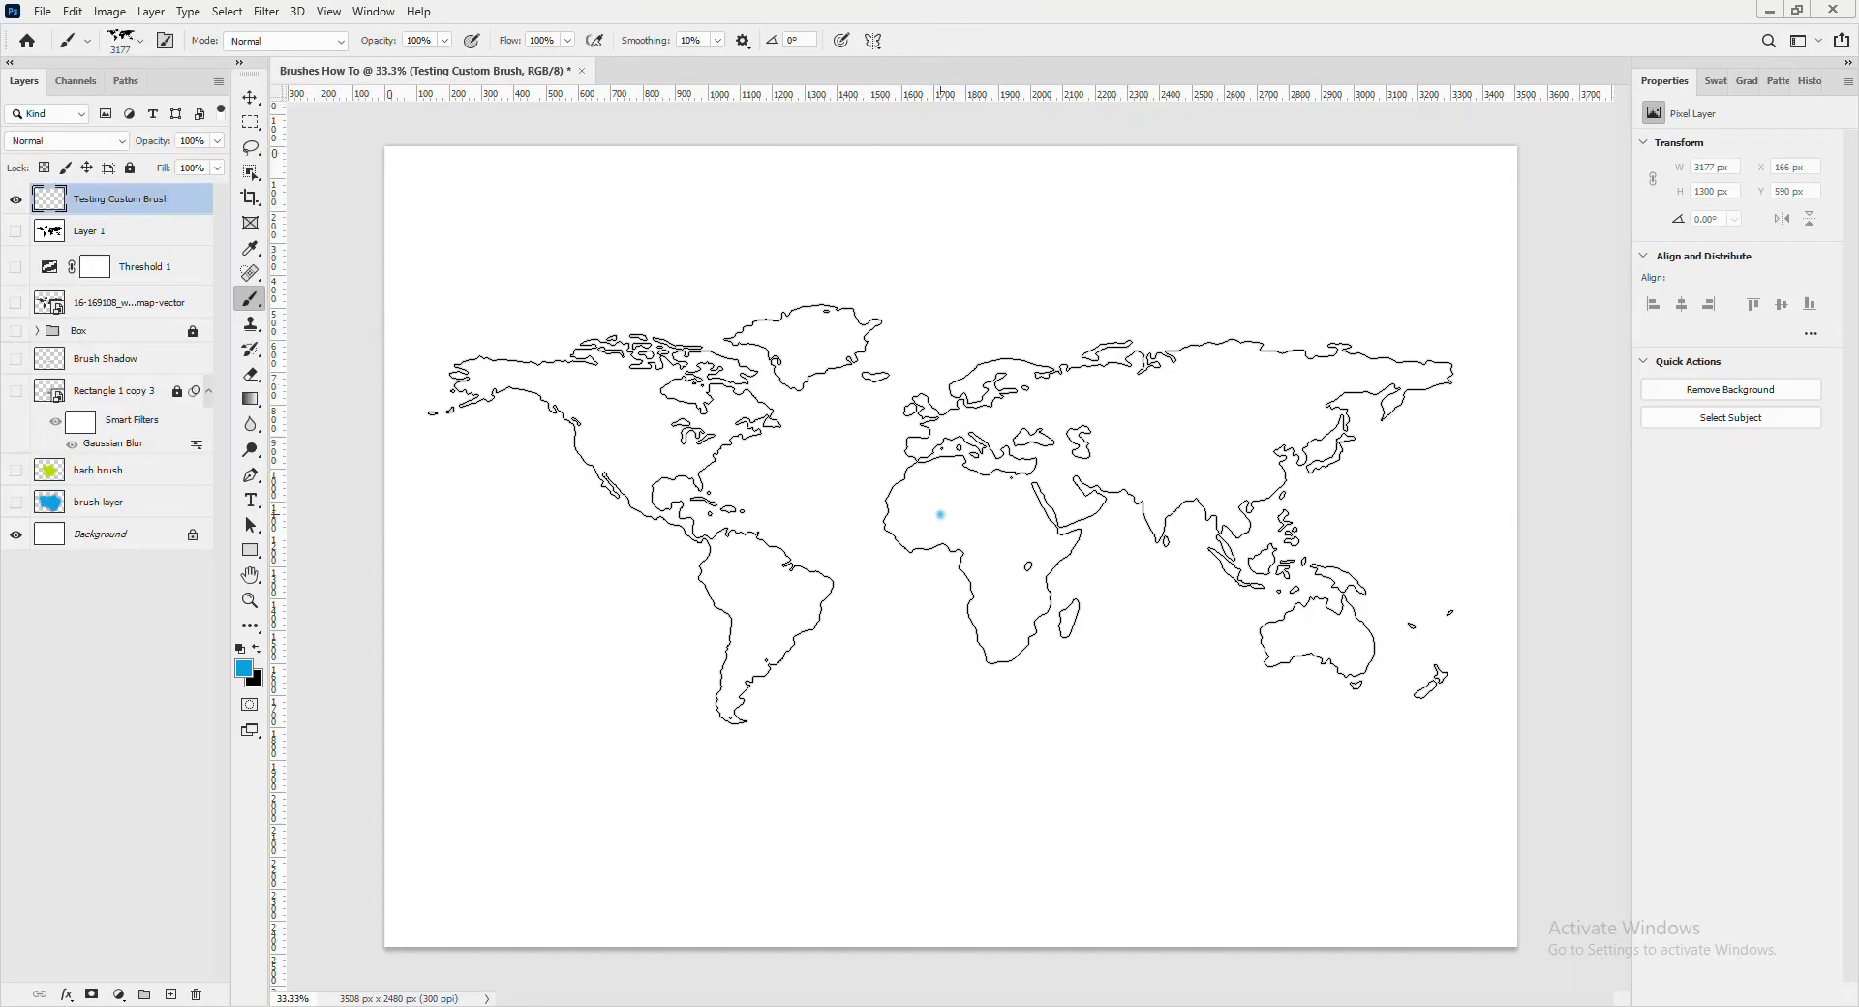
click(940, 514)
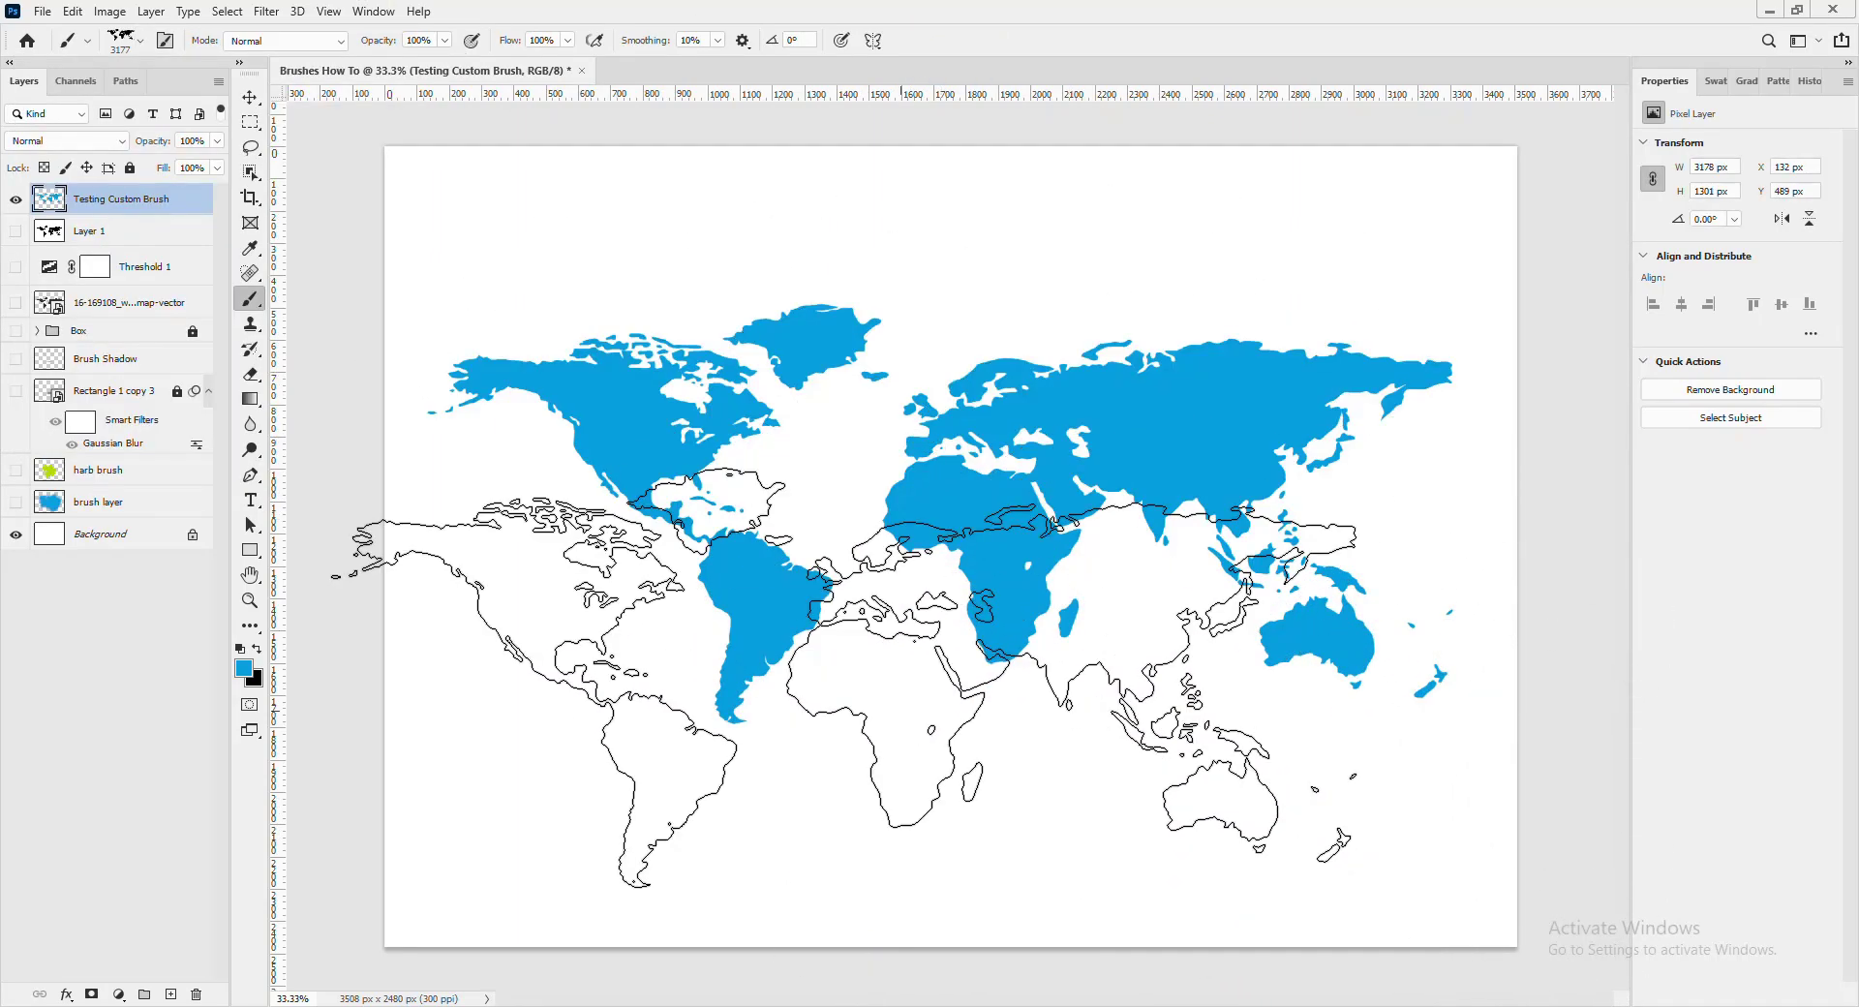
- On a new layer, with Testing Custom Brush hidden, stamp the world map brush once in lime green
click(172, 994)
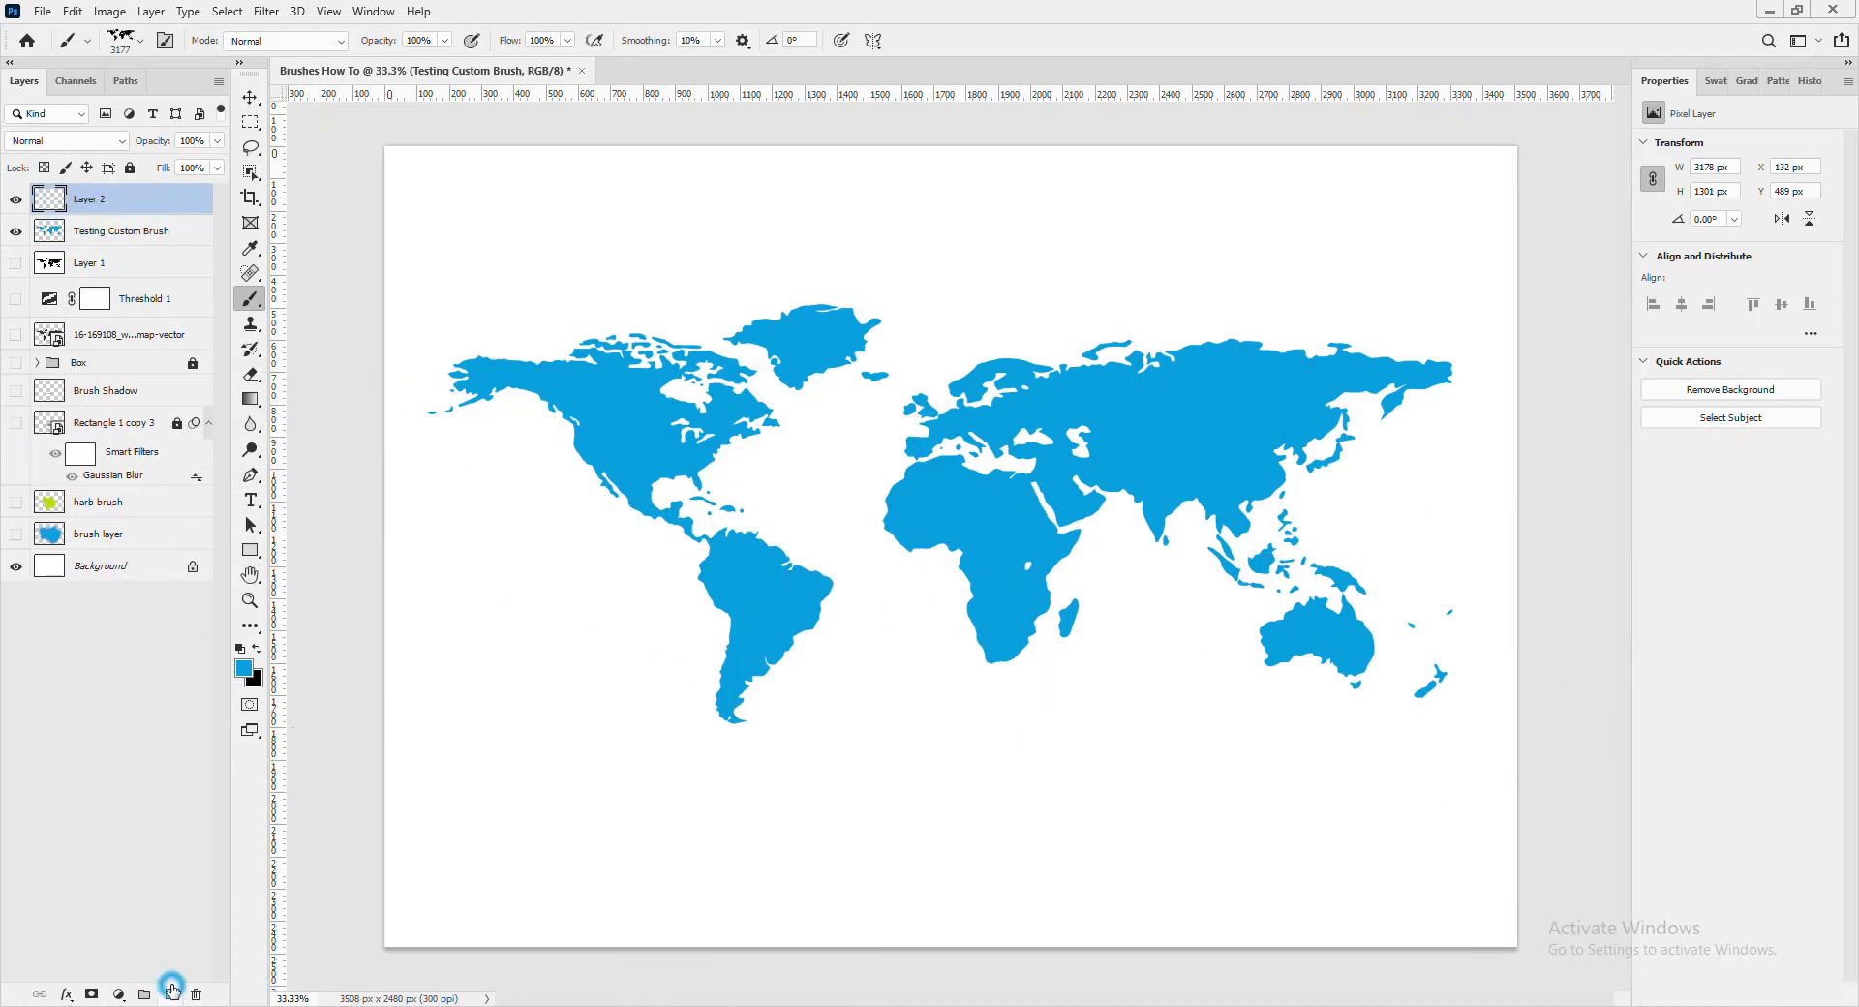
click(248, 673)
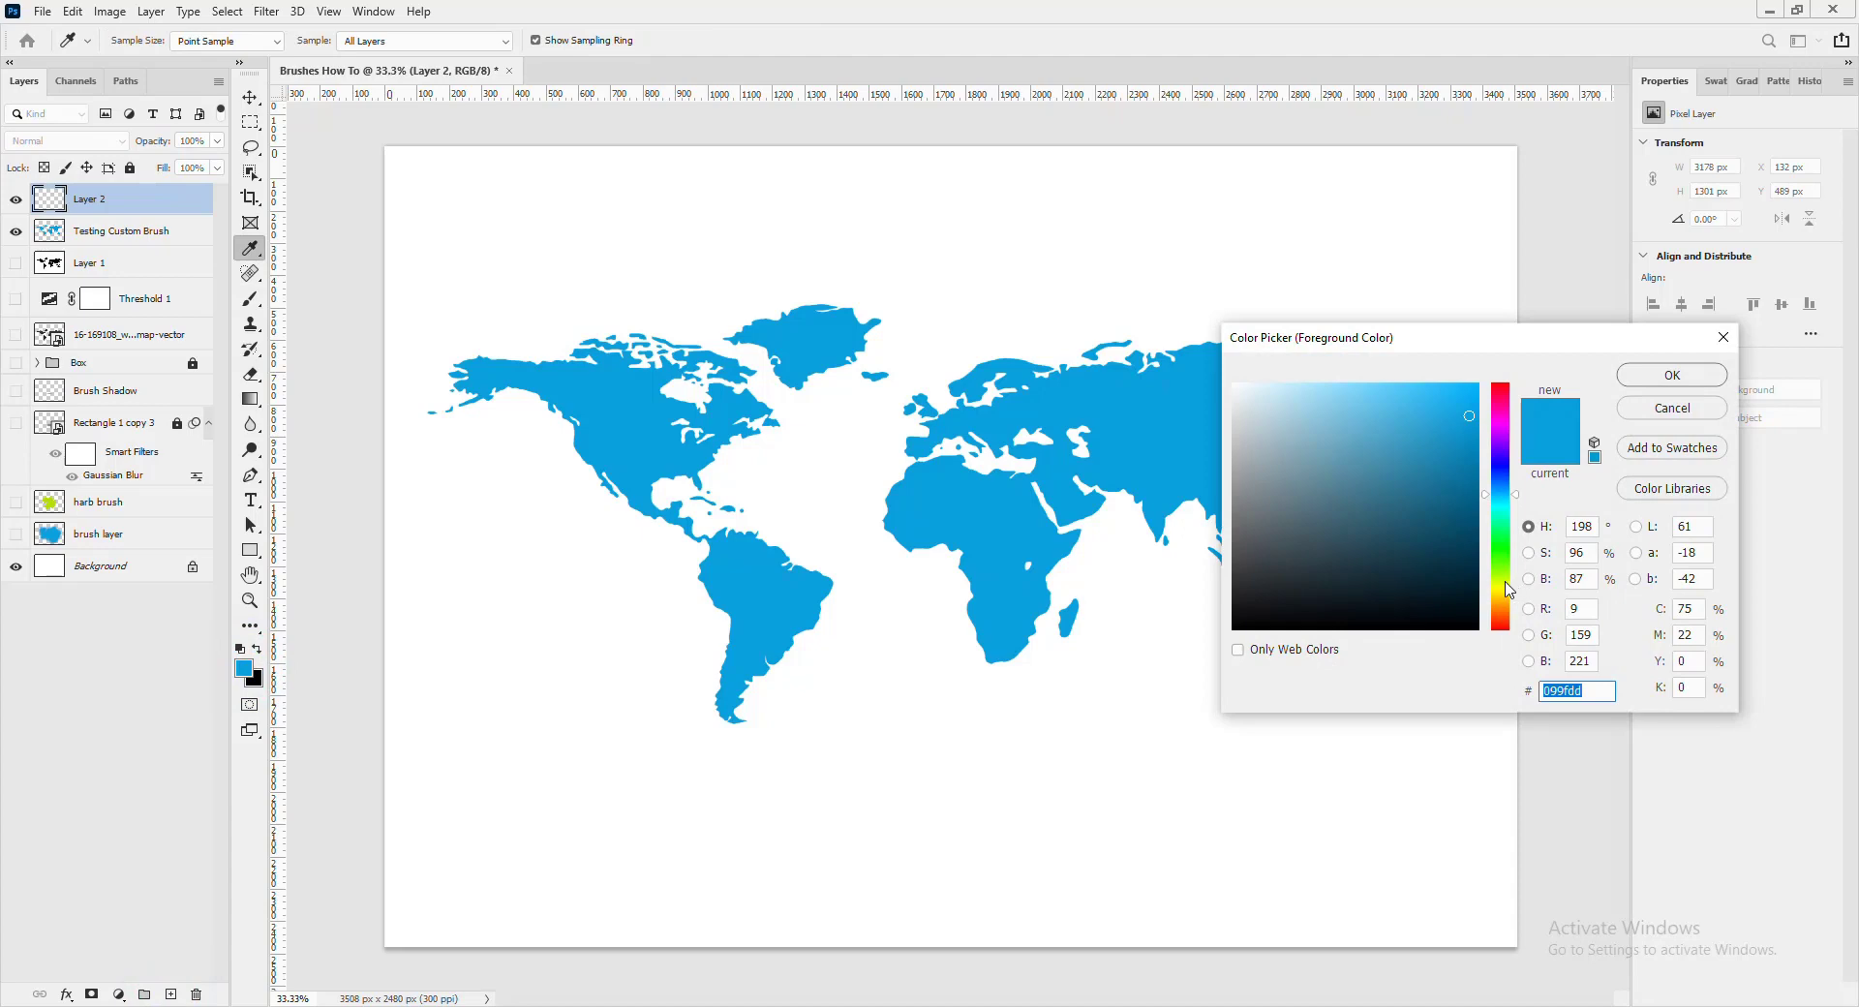
click(1505, 581)
click(1646, 375)
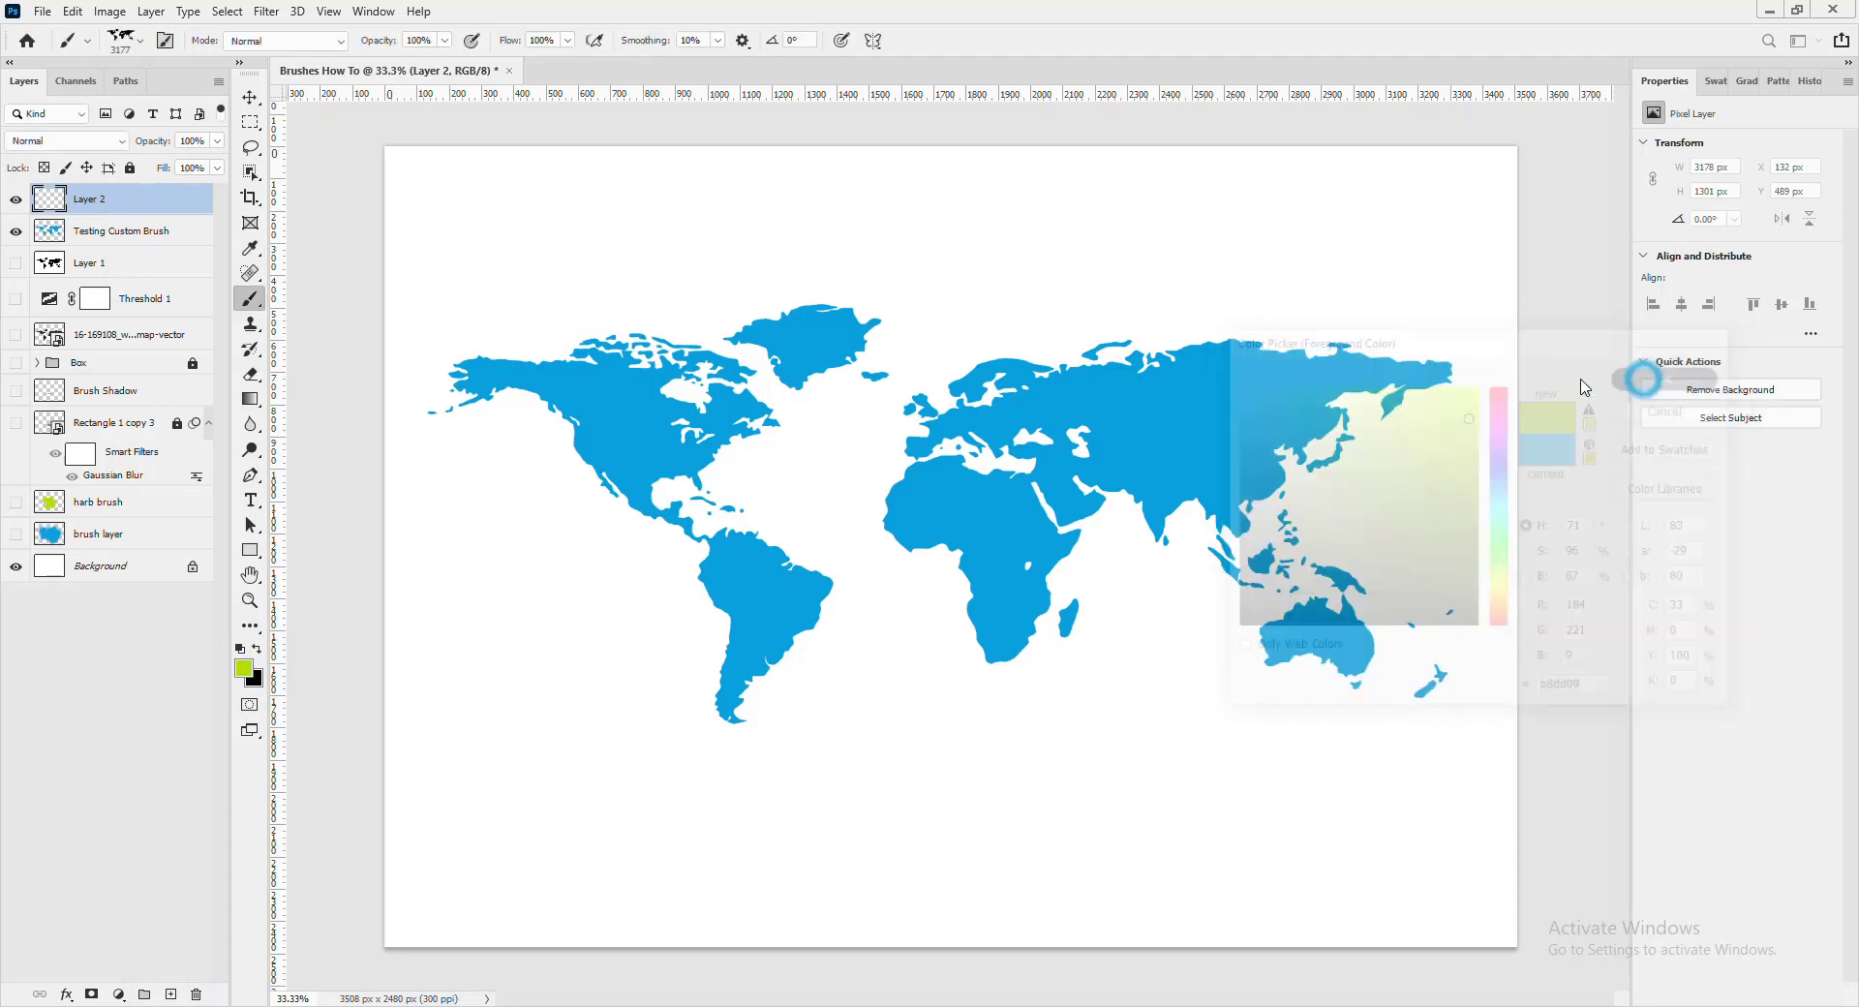
click(16, 231)
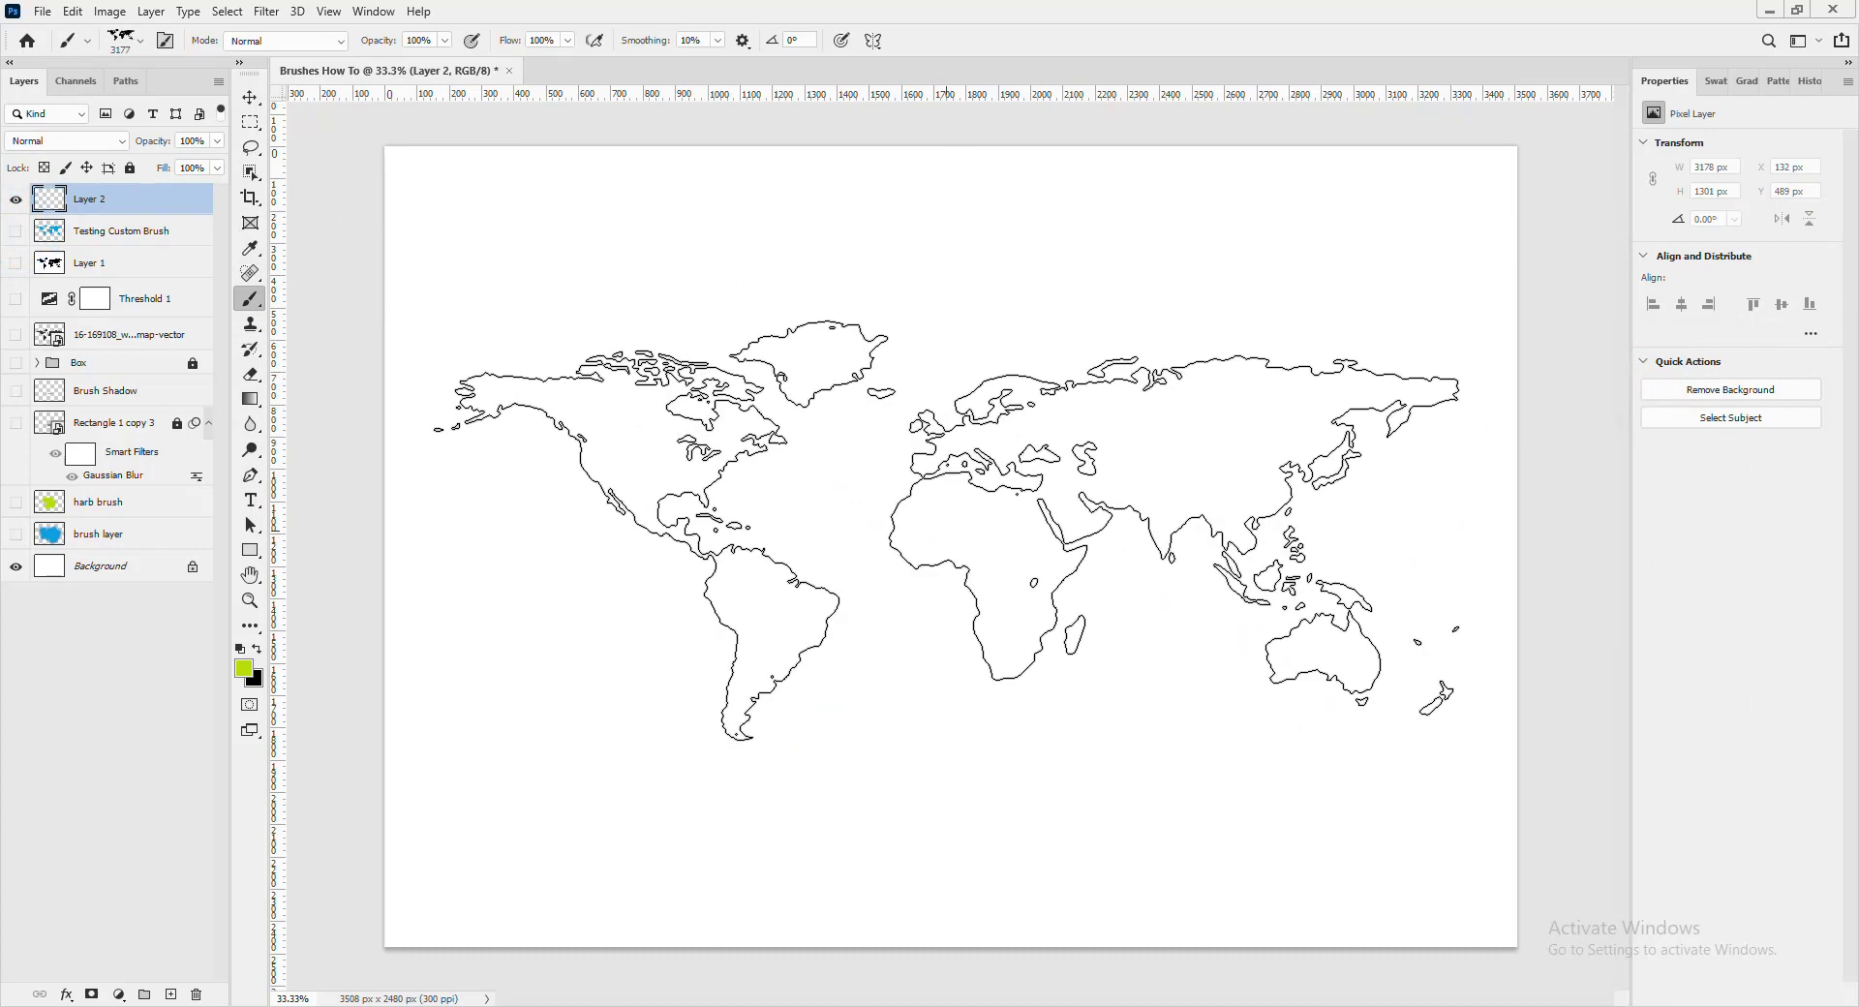
click(946, 531)
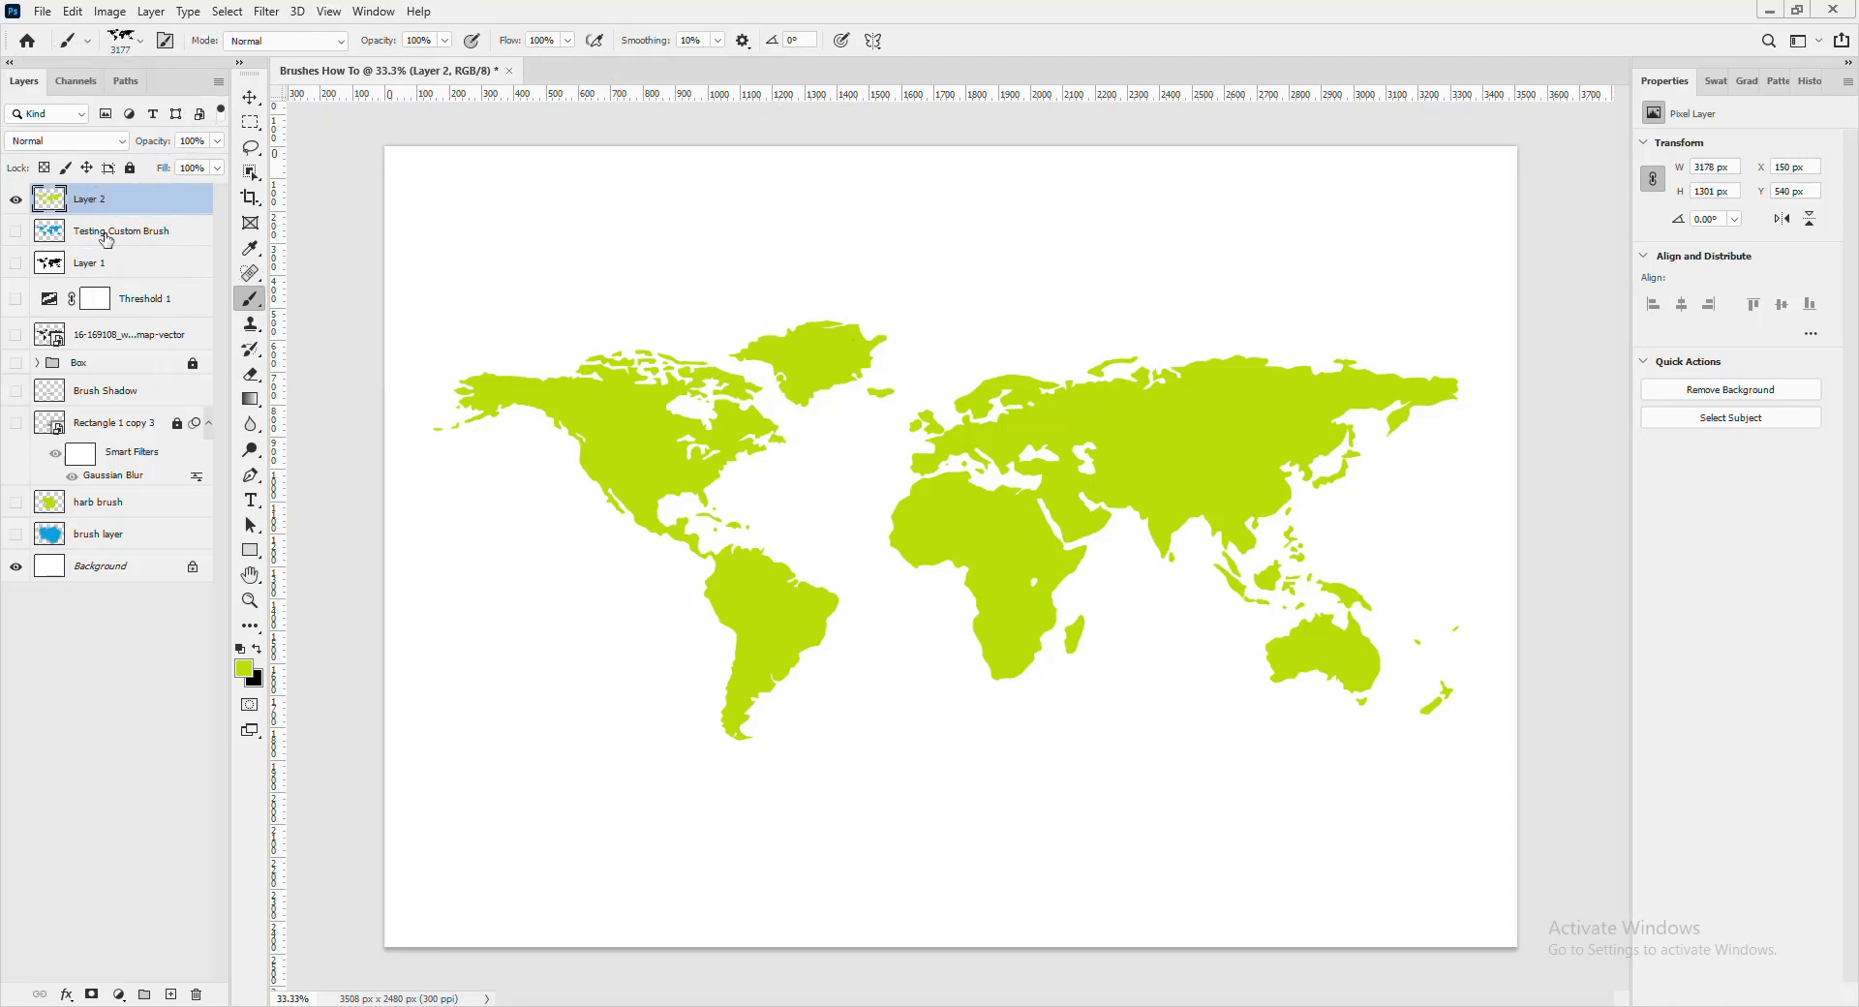
- Export the World Map 1 brush as an ABR file named World Map 1 in Documents, and switch to the Move tool
click(141, 42)
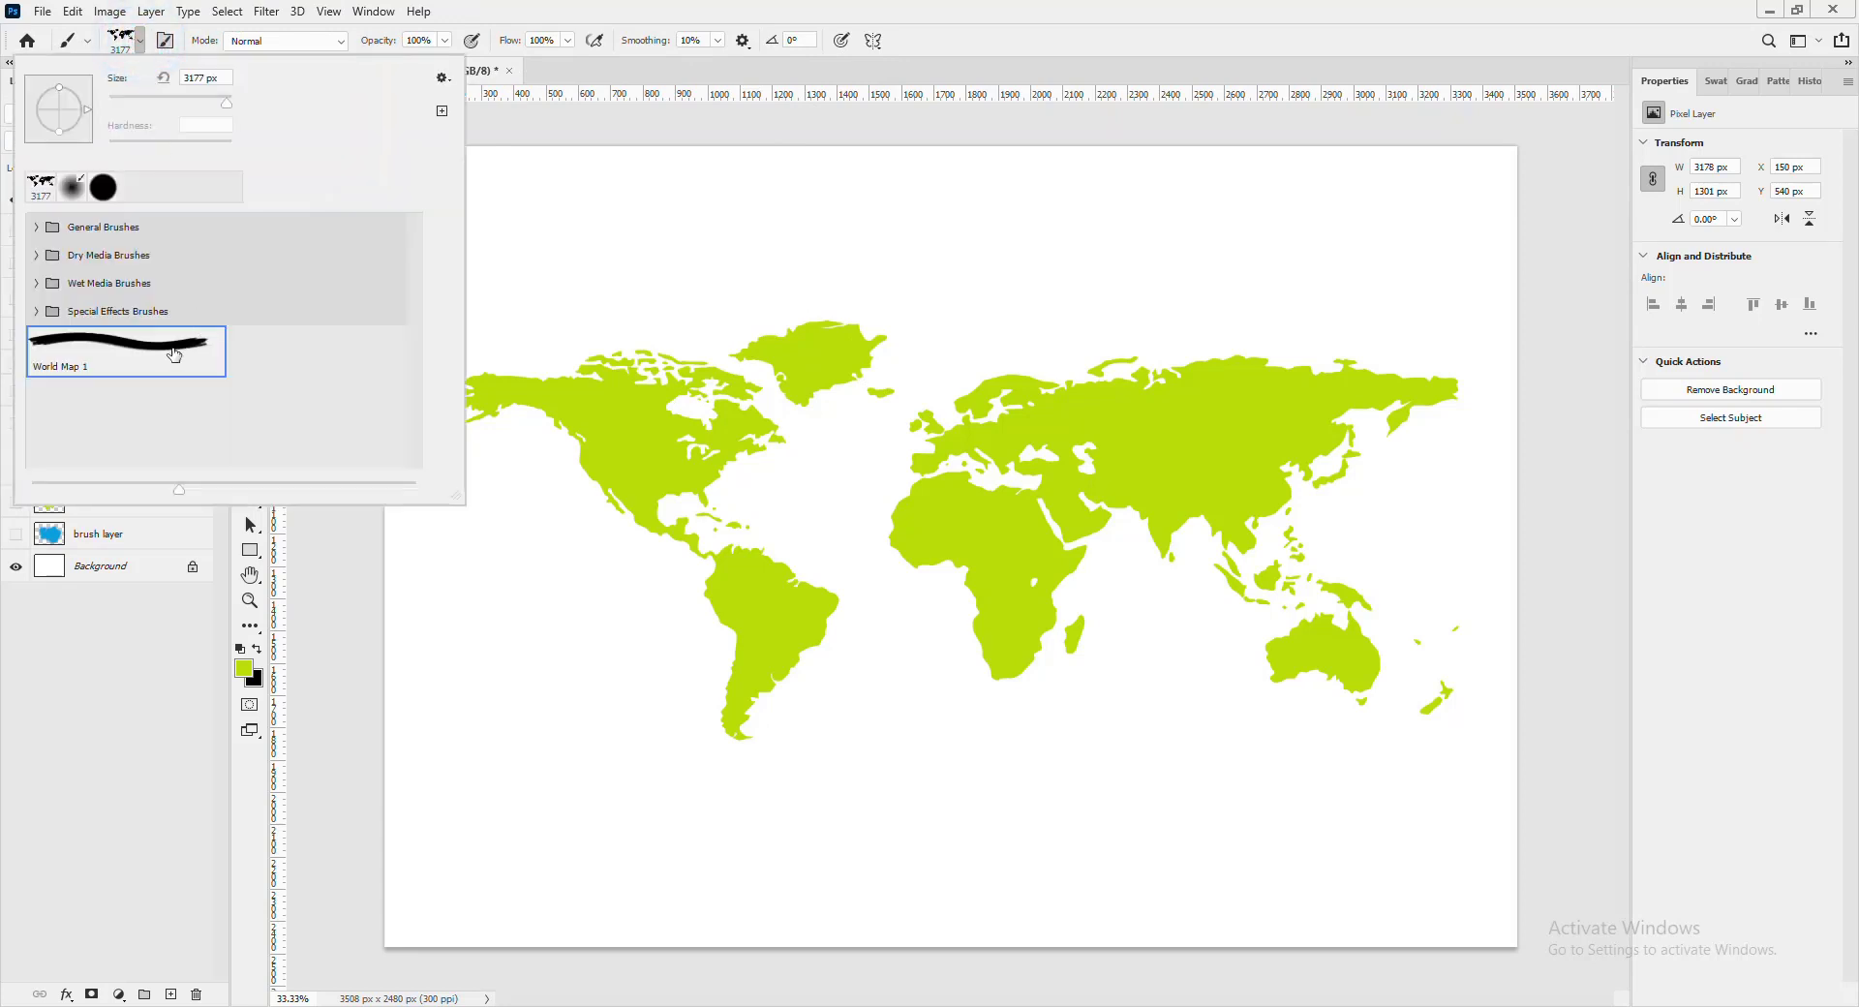
click(446, 79)
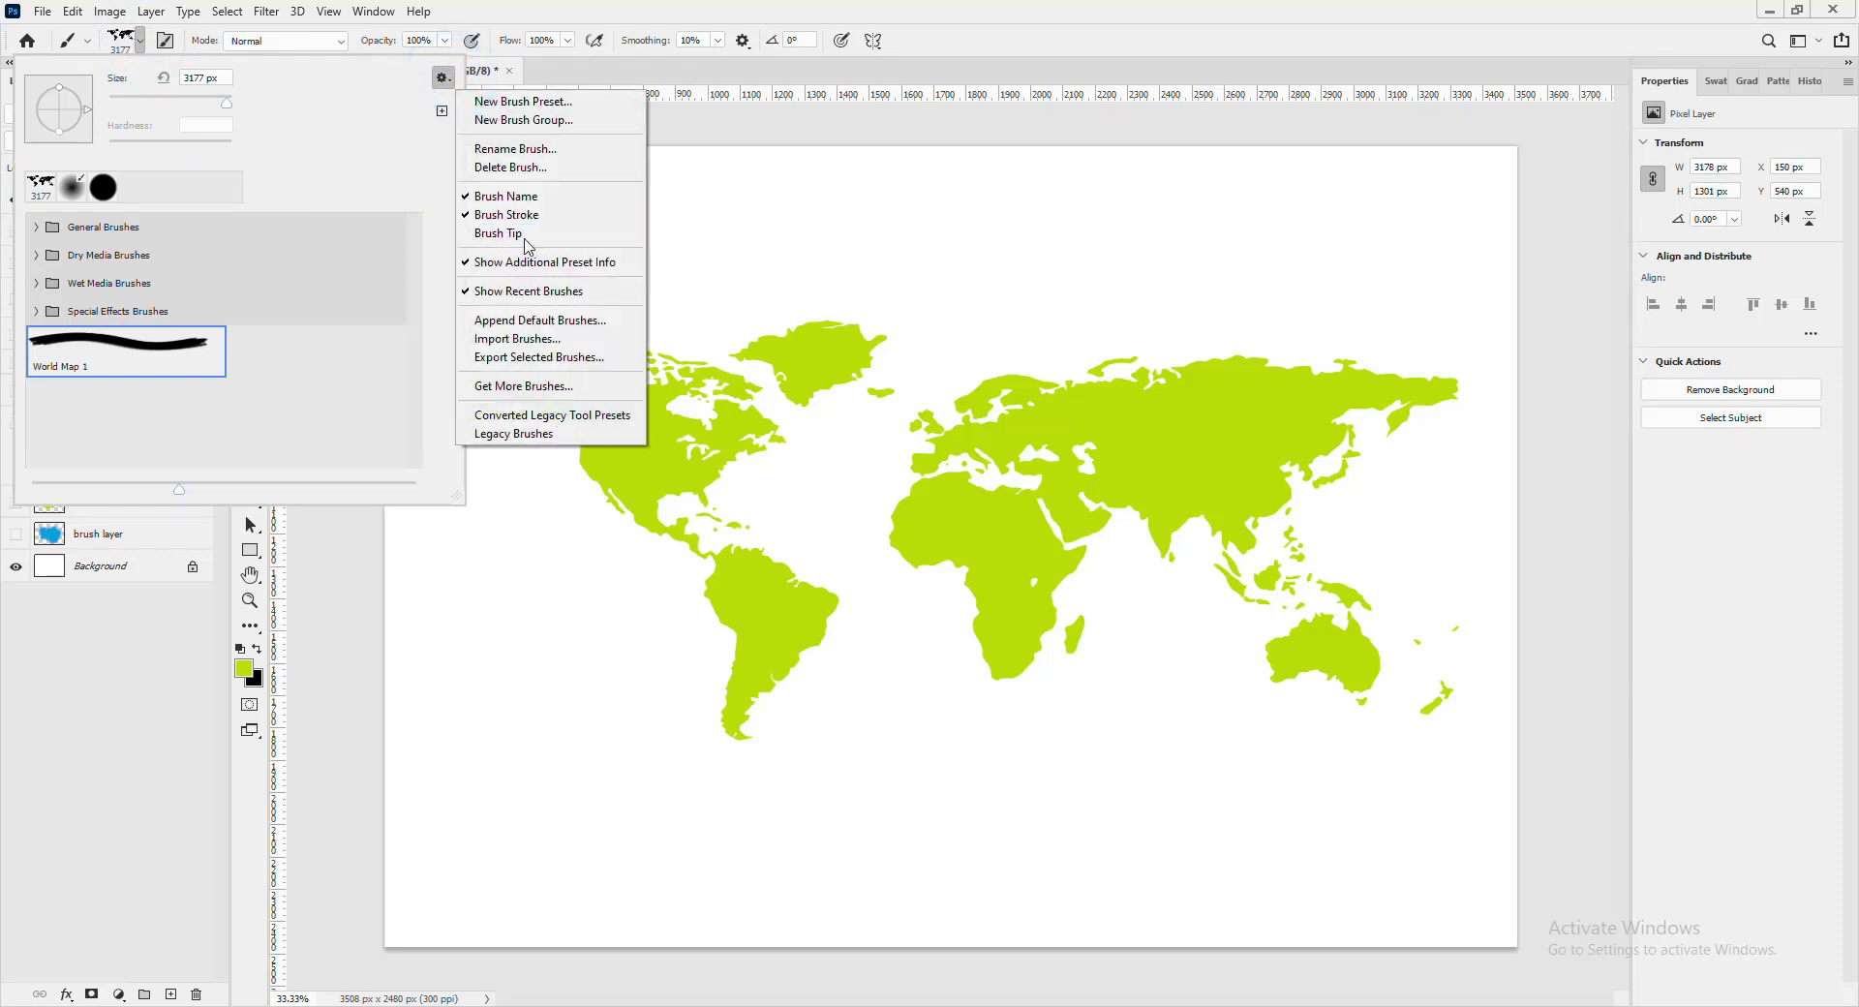
click(523, 356)
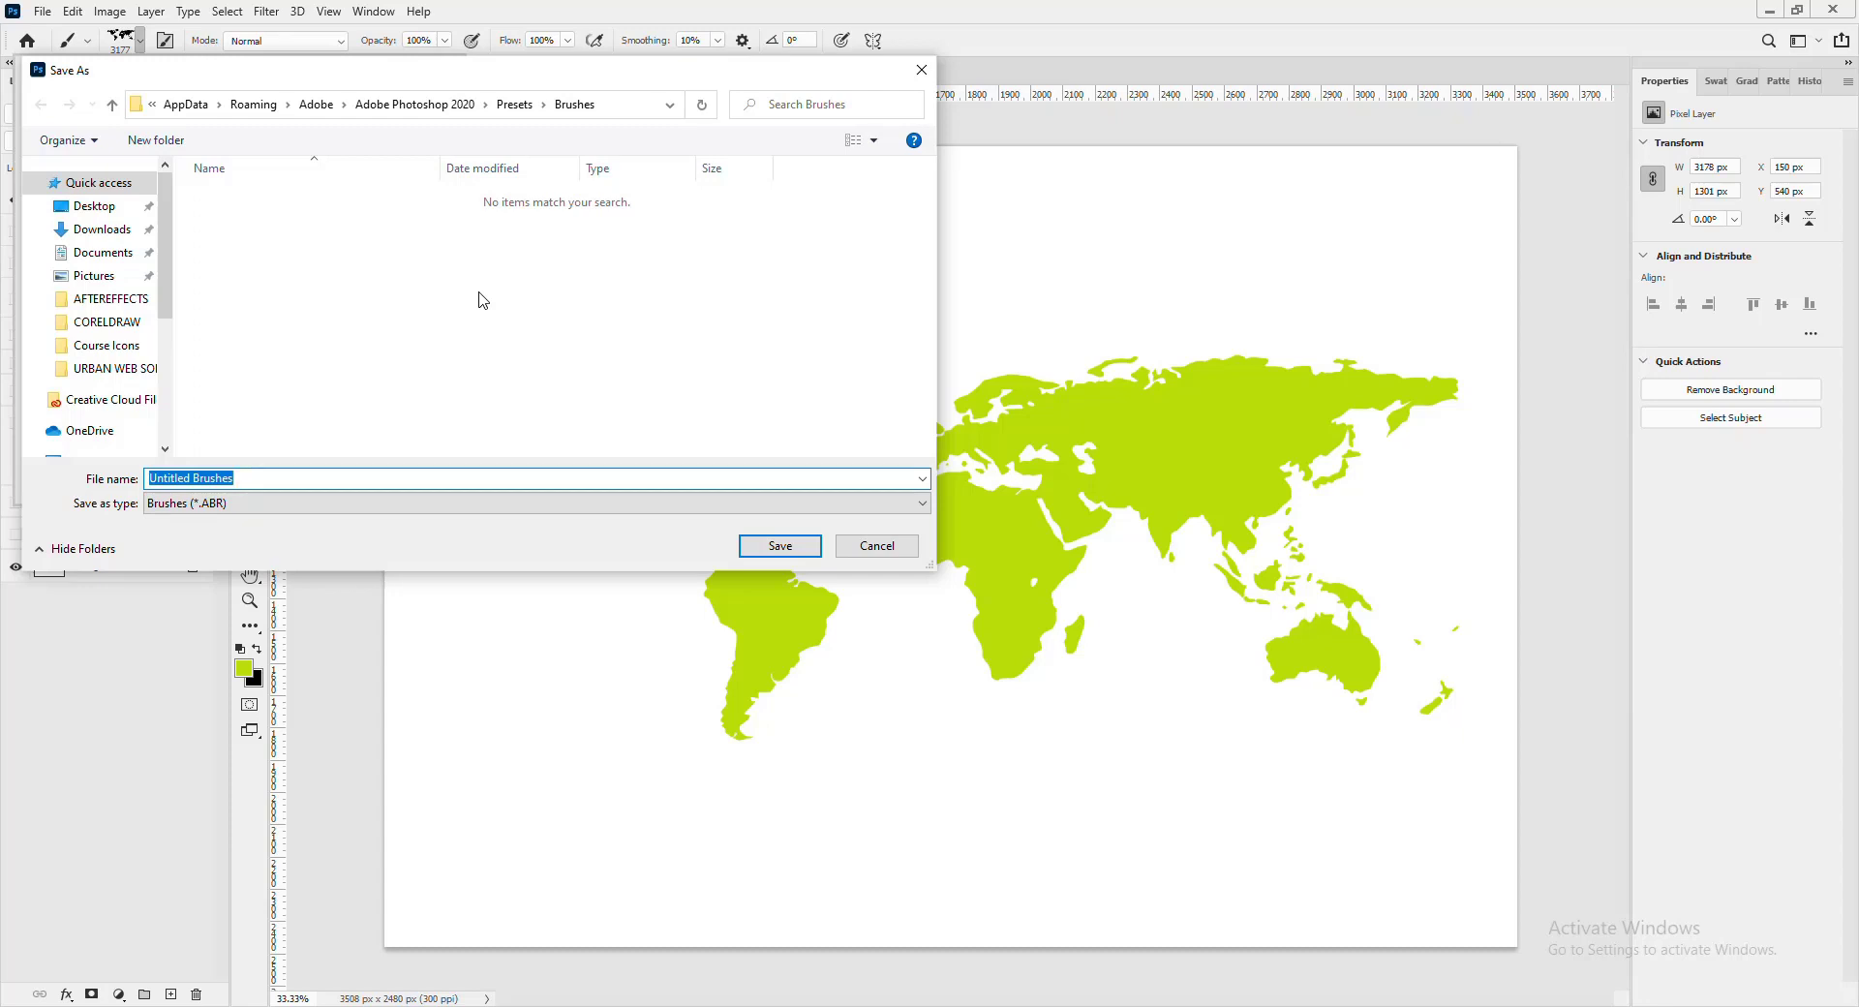
click(116, 254)
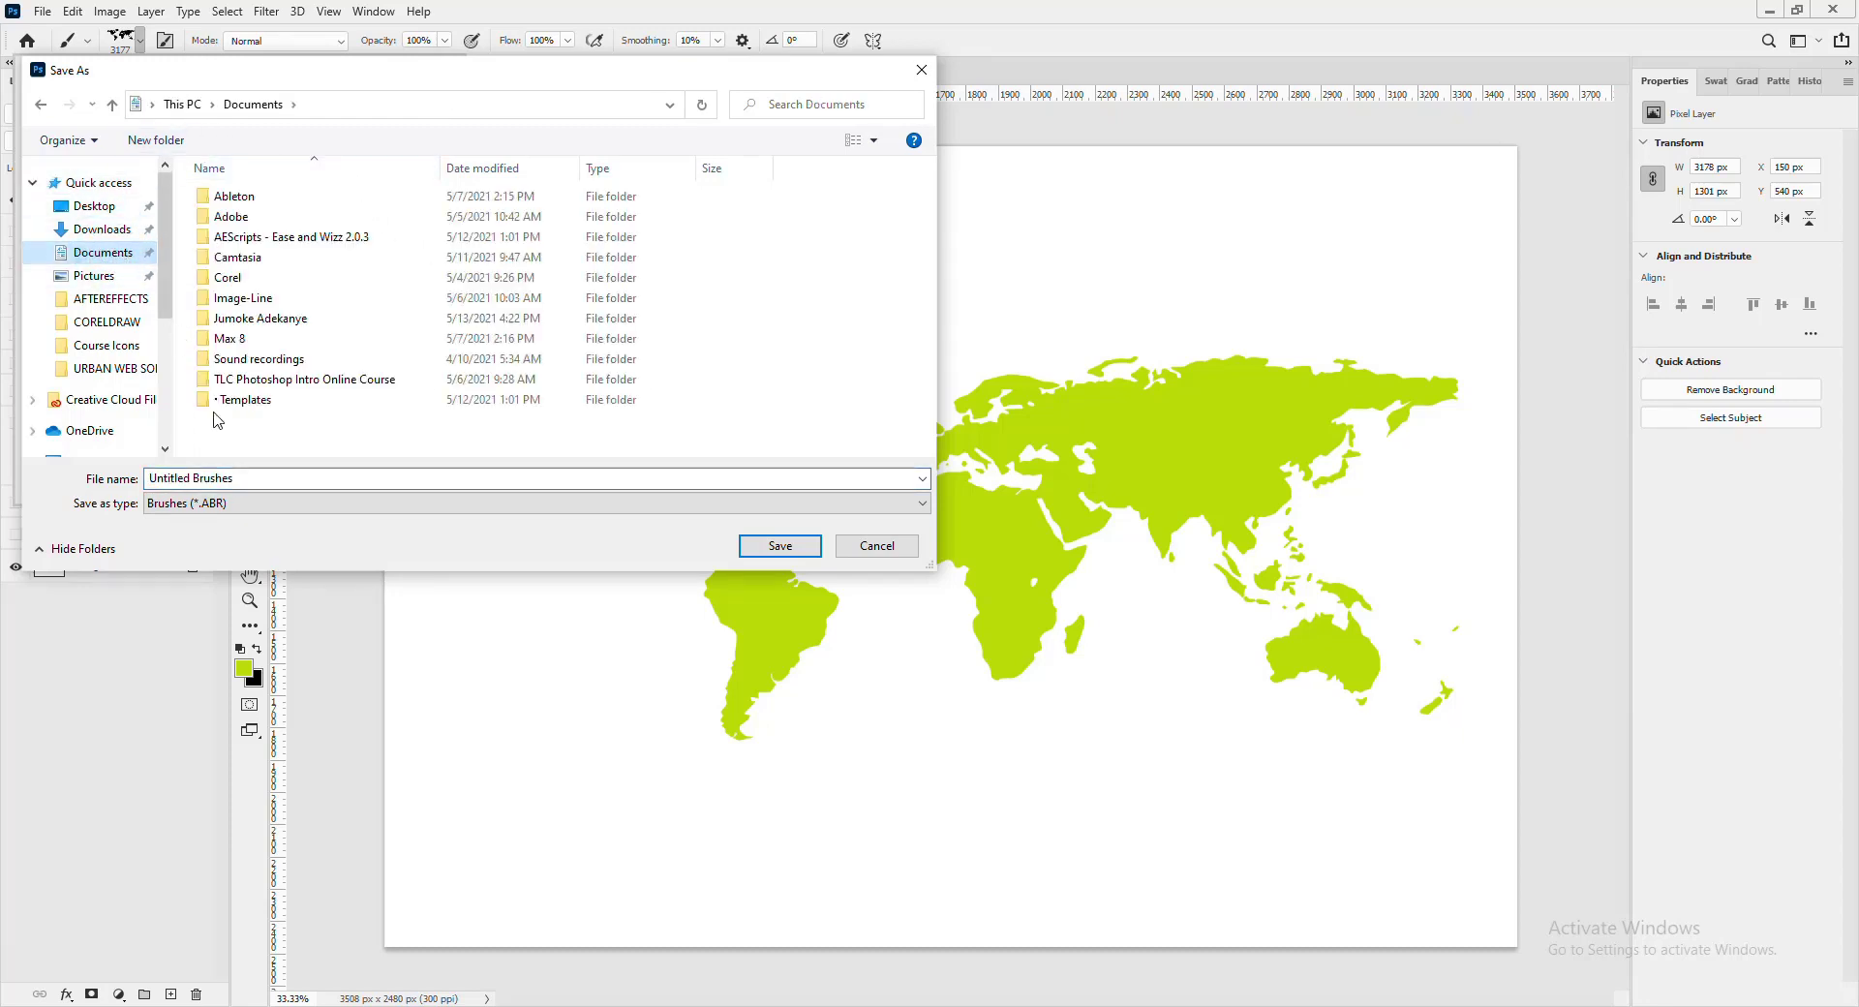
click(242, 477)
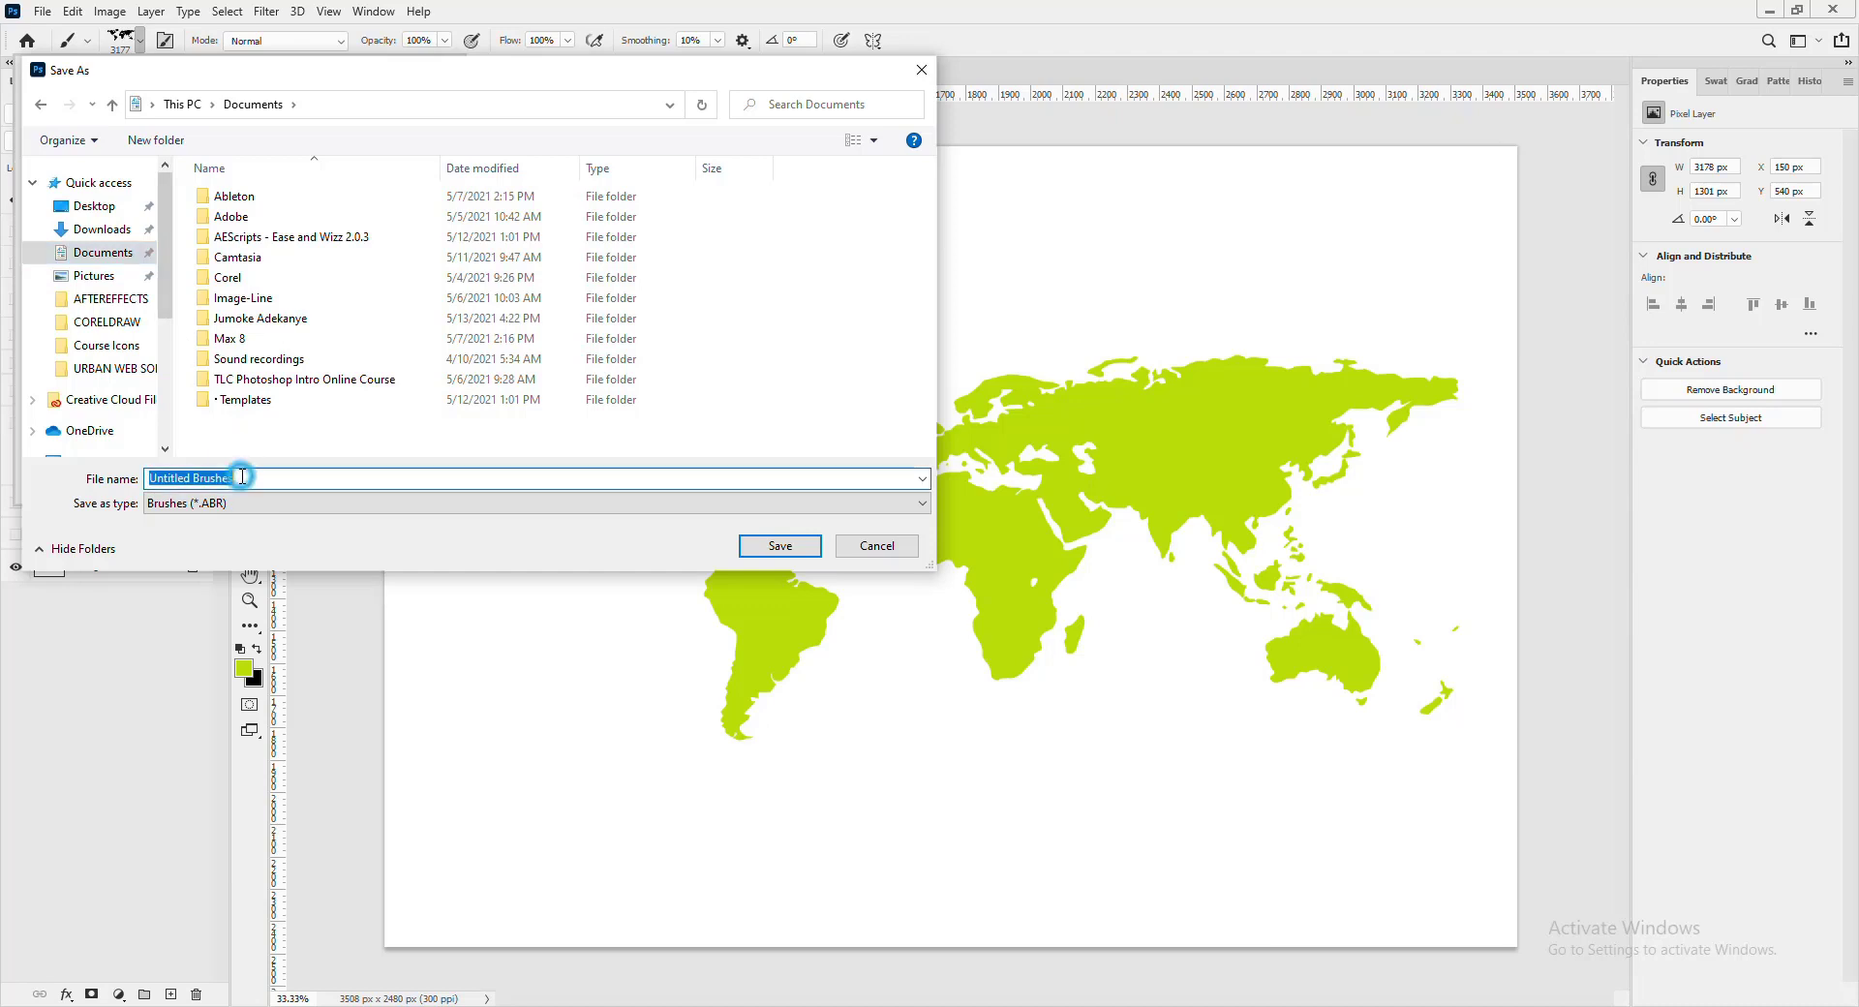
text(Wr)
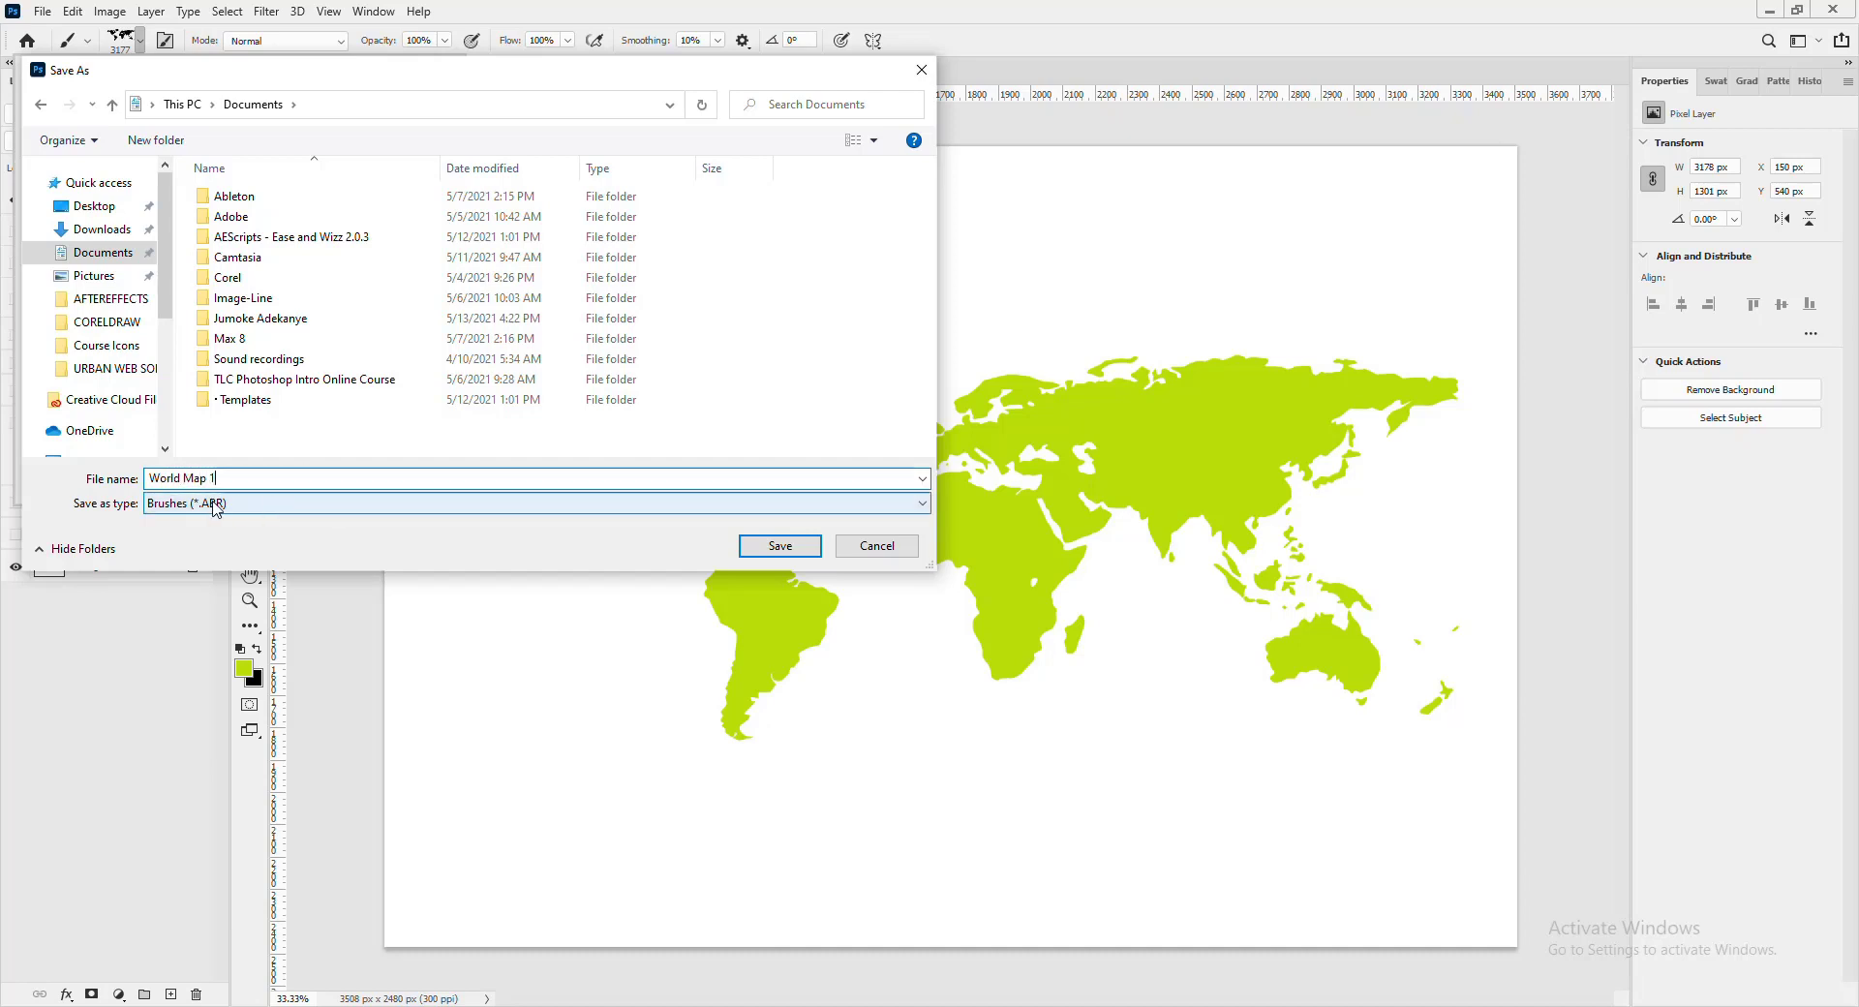
click(760, 548)
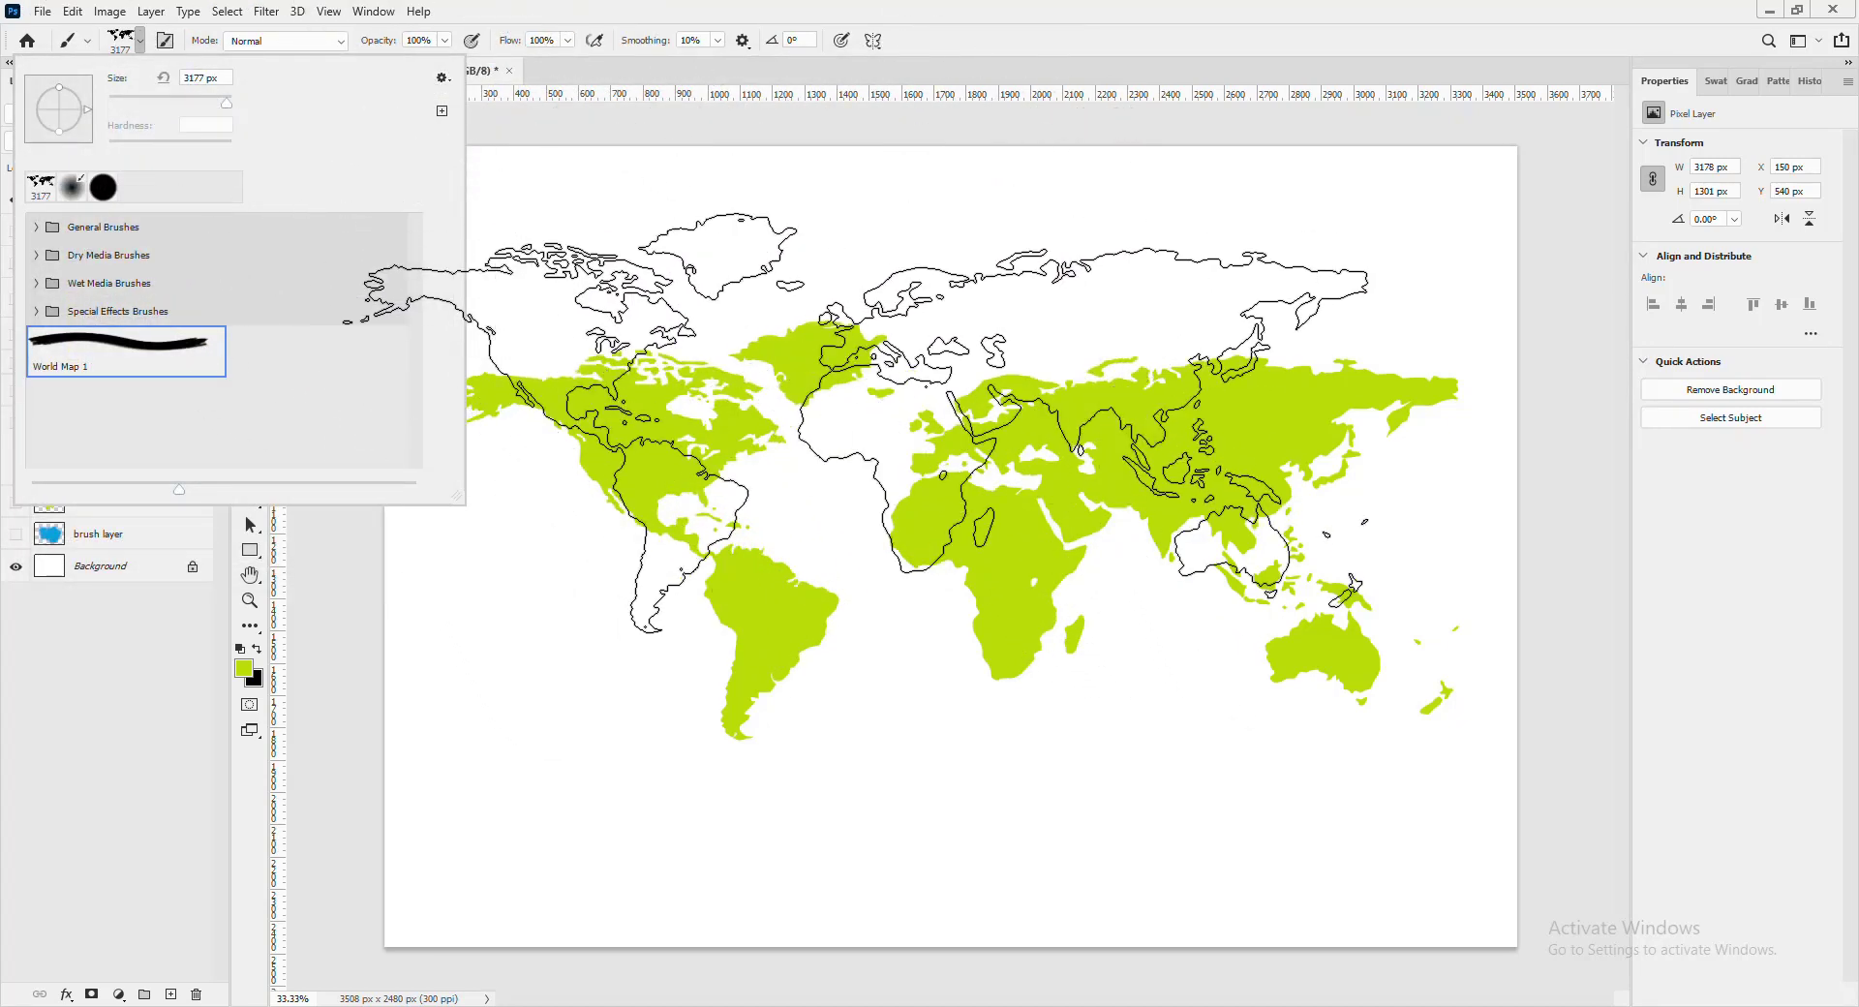
click(623, 9)
click(261, 96)
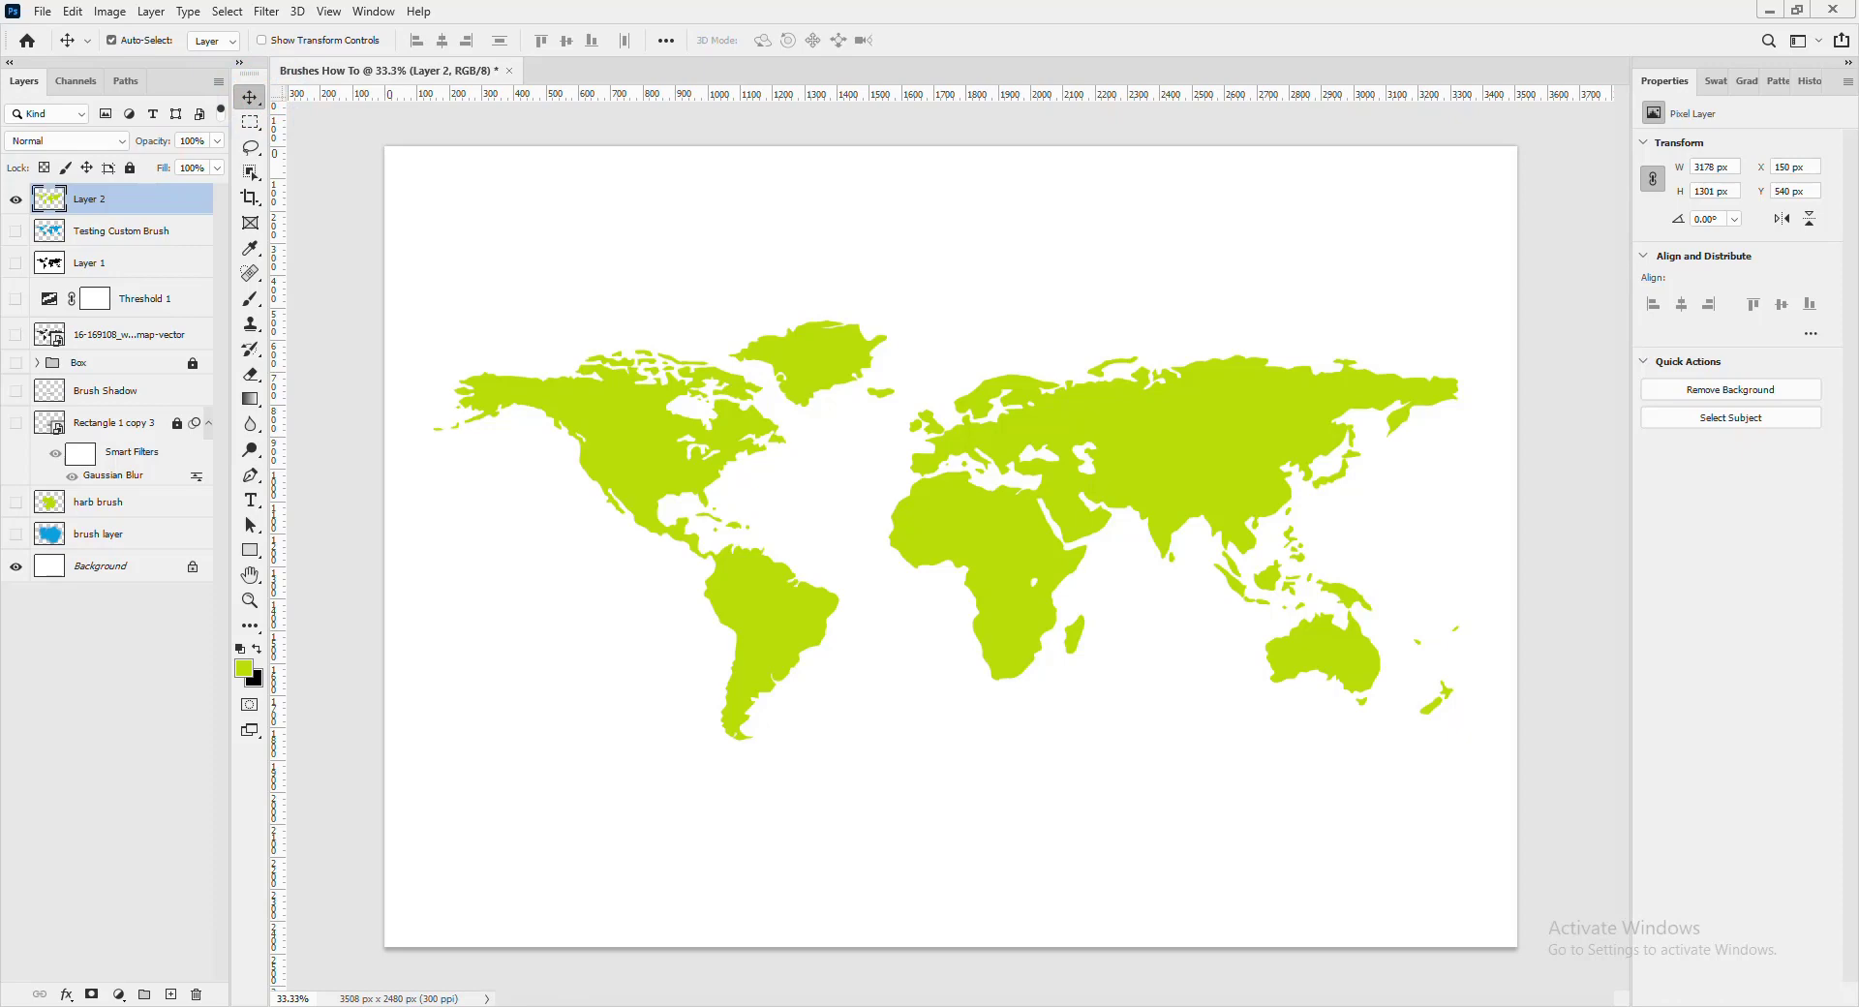
- Switch to File Explorer and examine the properties of the exported World Map 1 brush file in Documents
mouse_move(545, 1006)
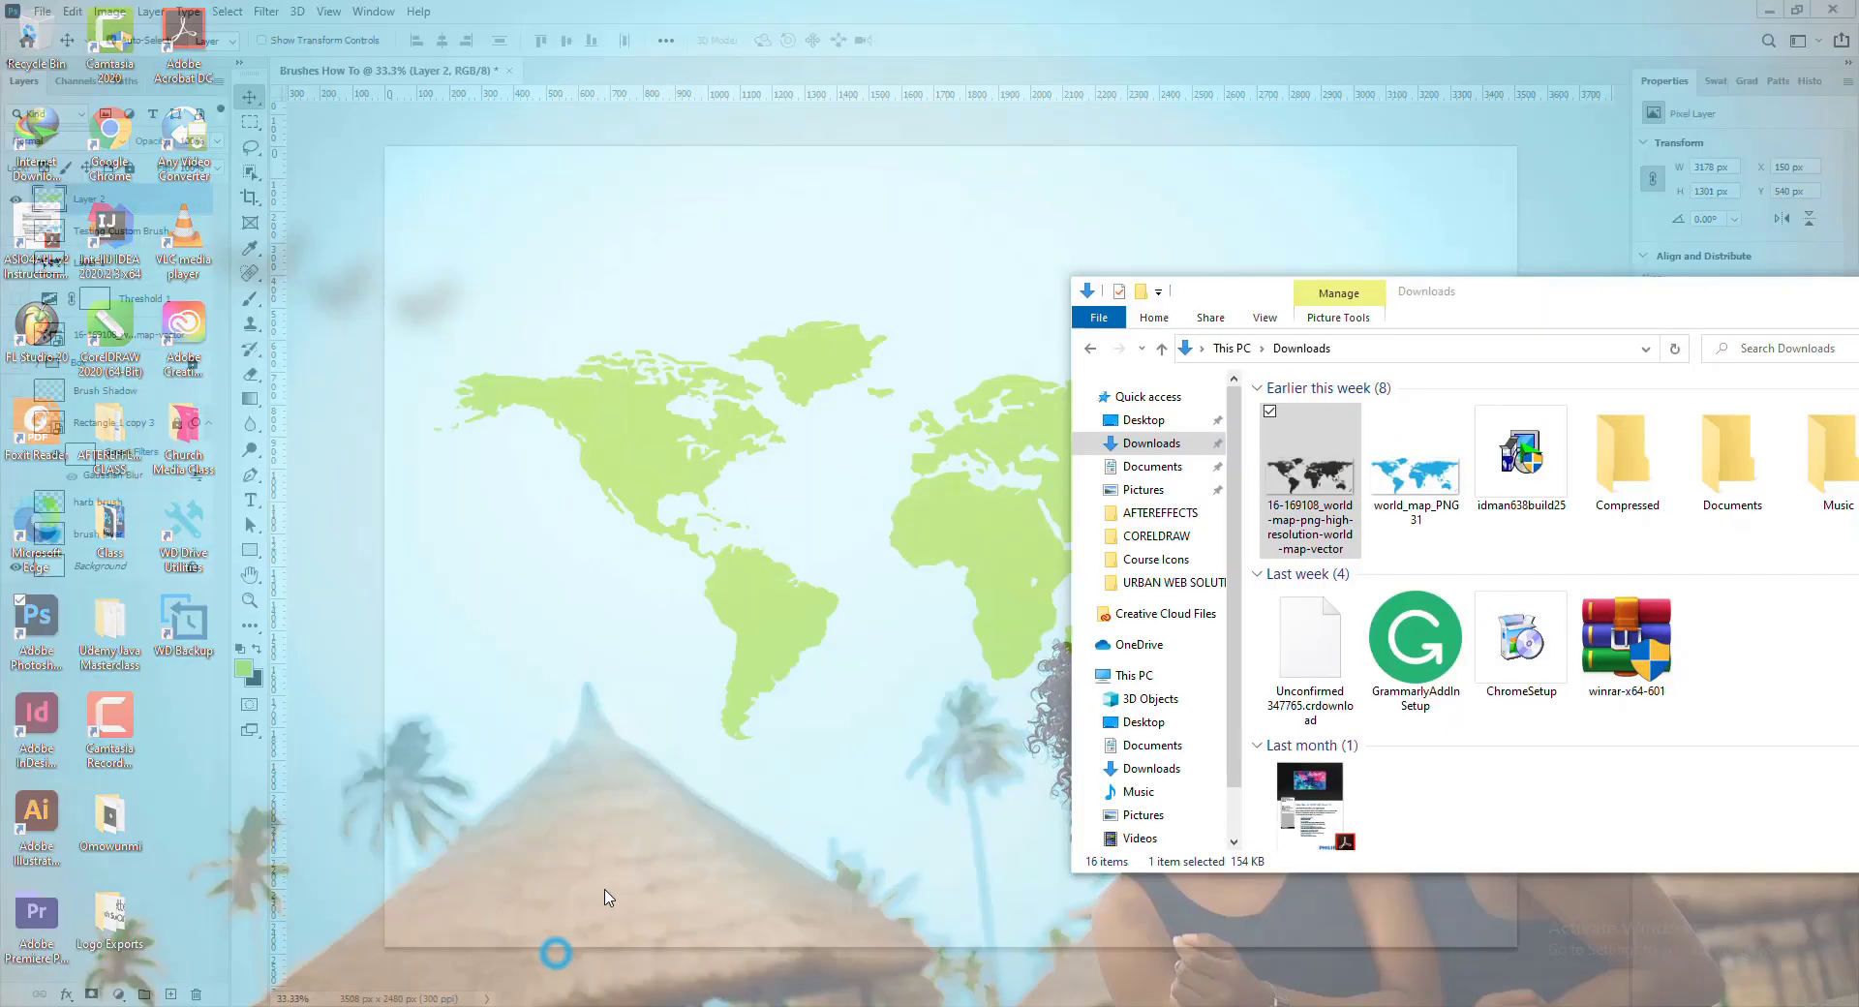
click(555, 953)
drag(1452, 305, 965, 257)
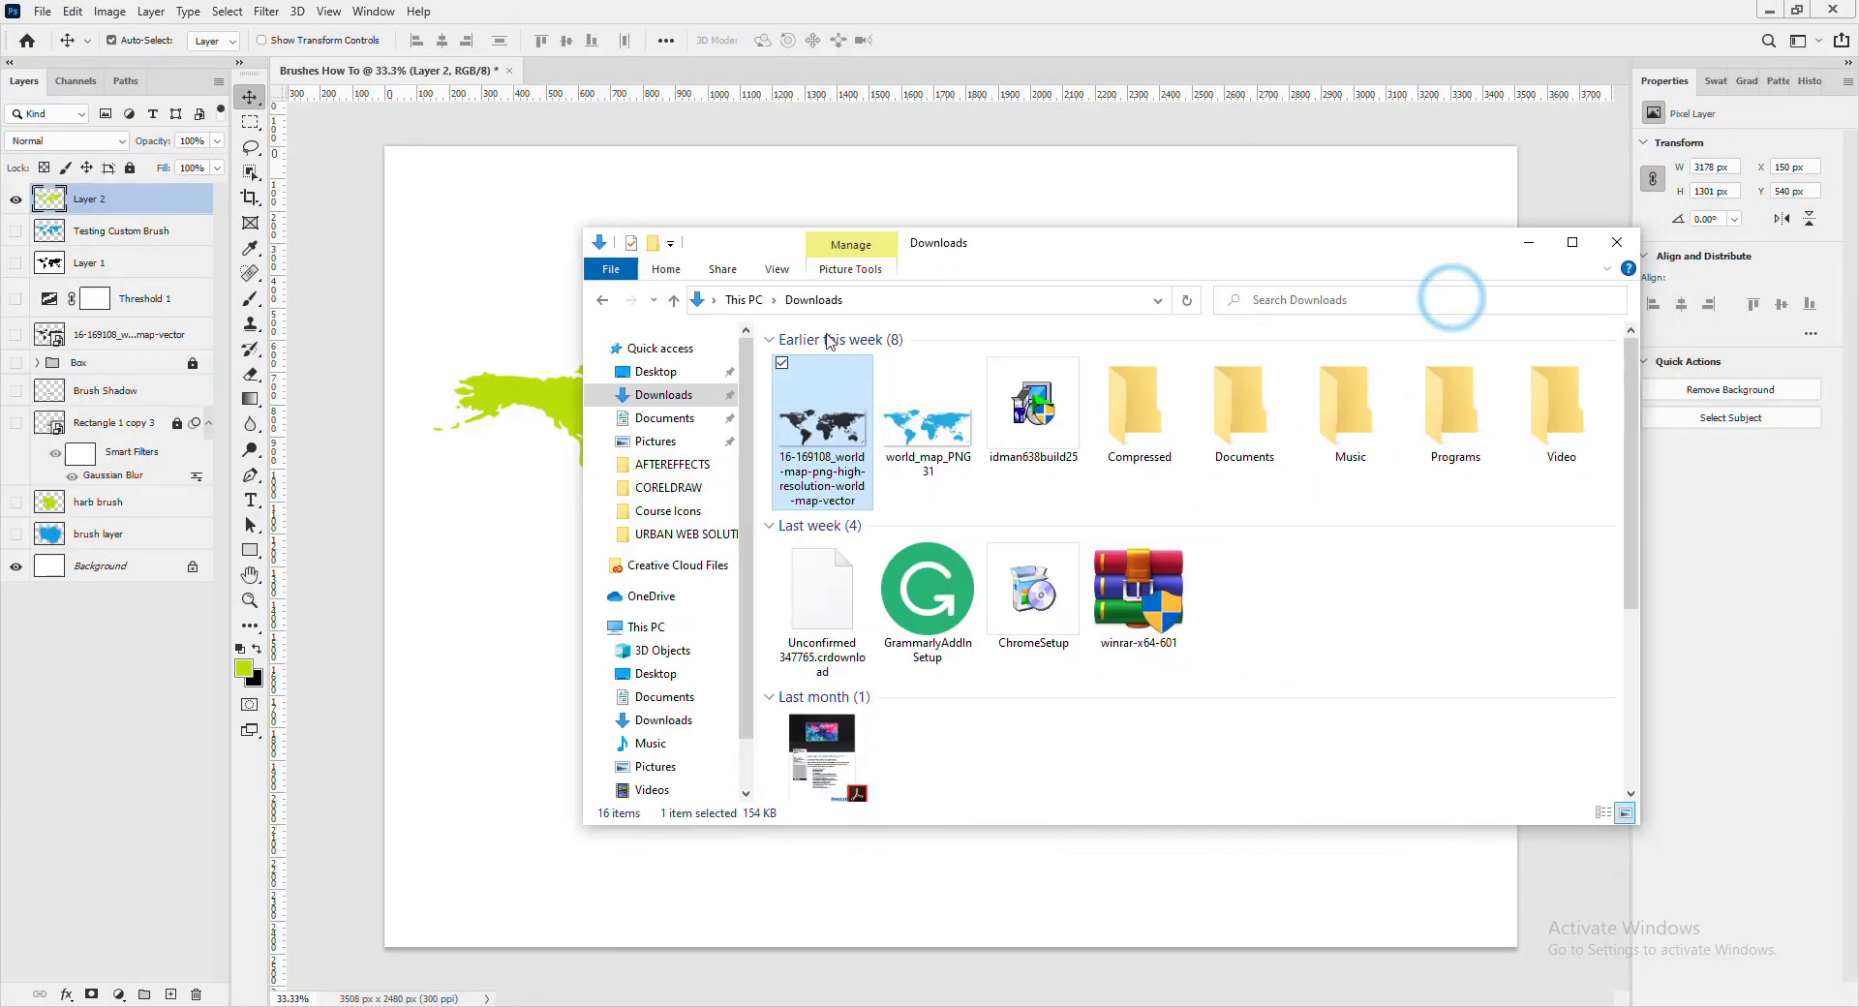
click(675, 420)
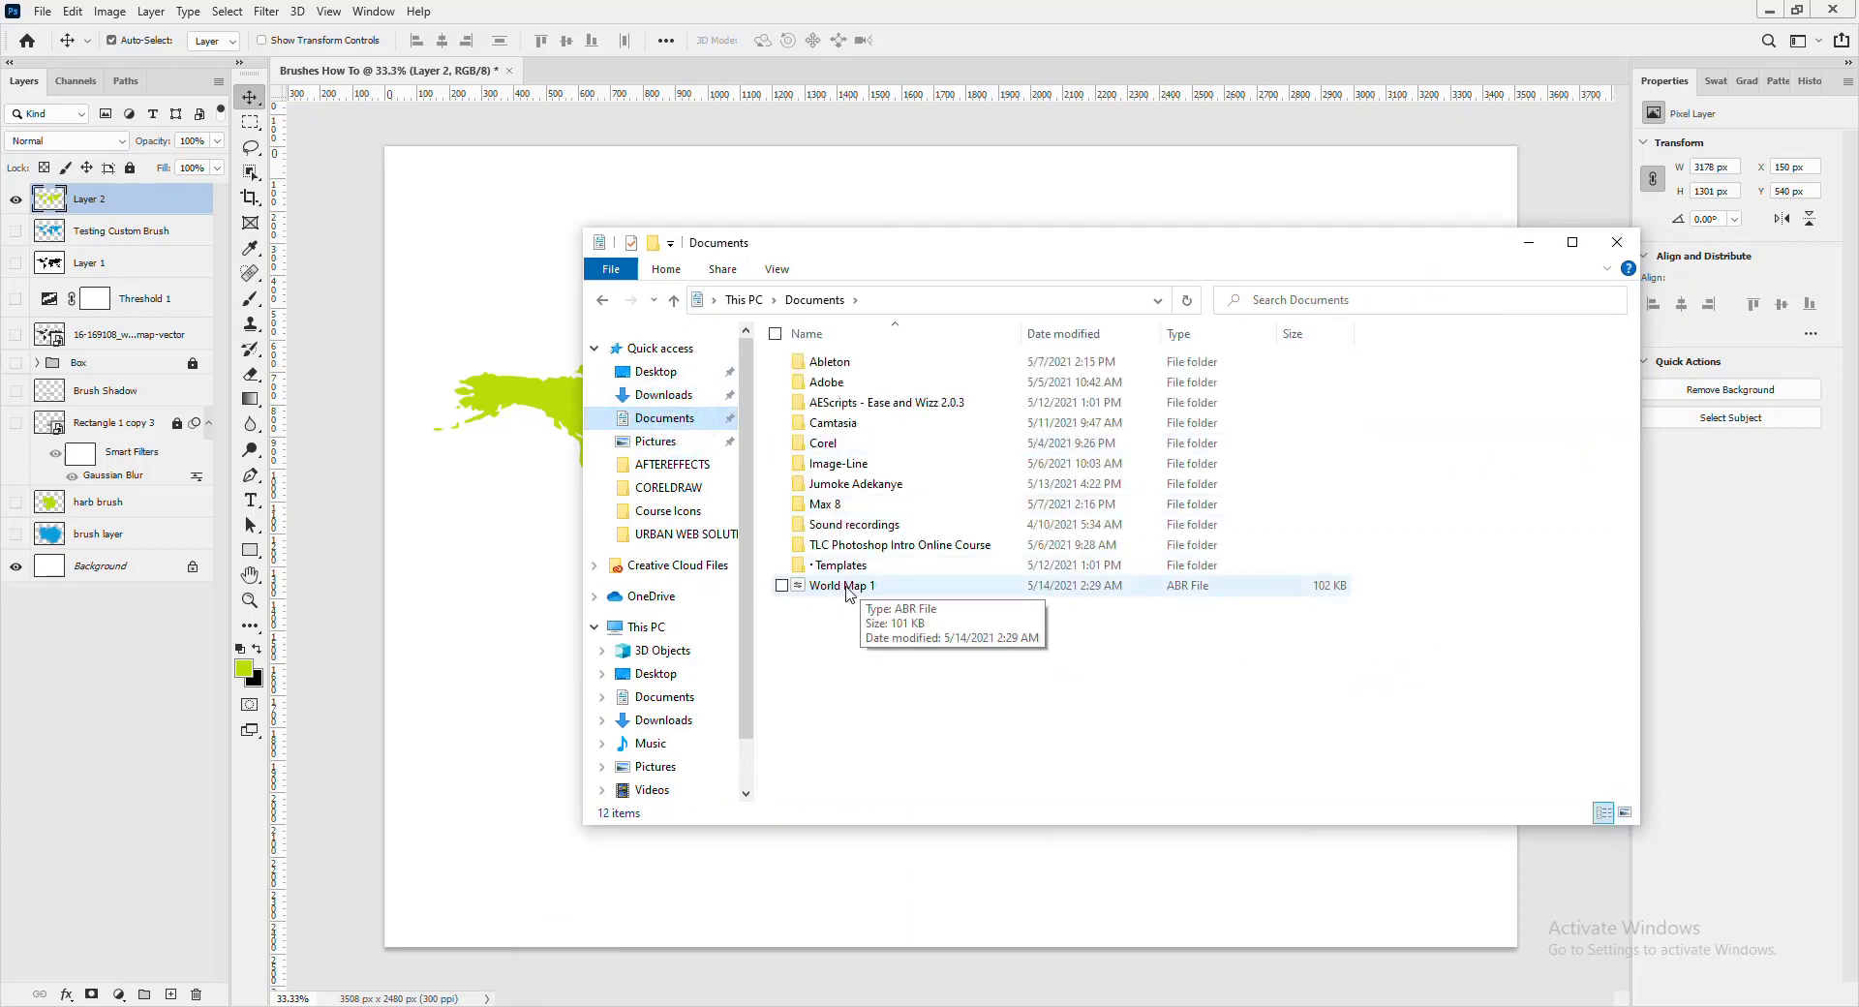
right_click(847, 587)
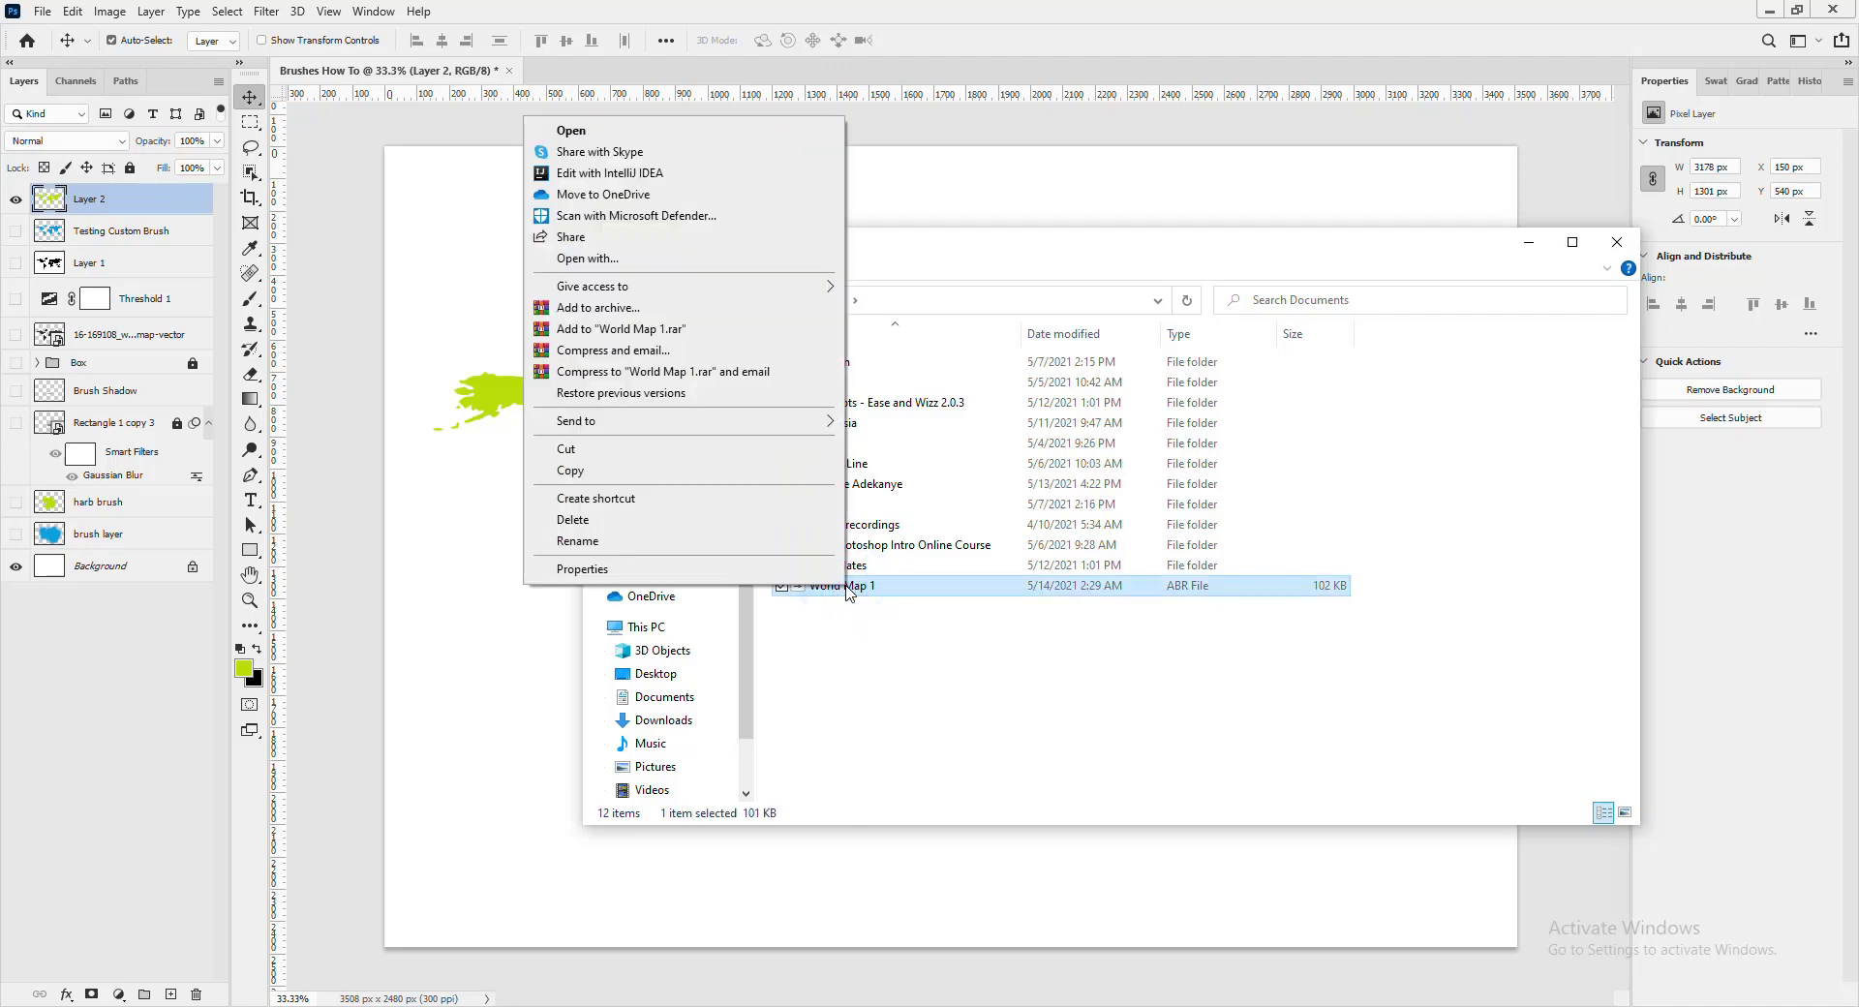
click(741, 569)
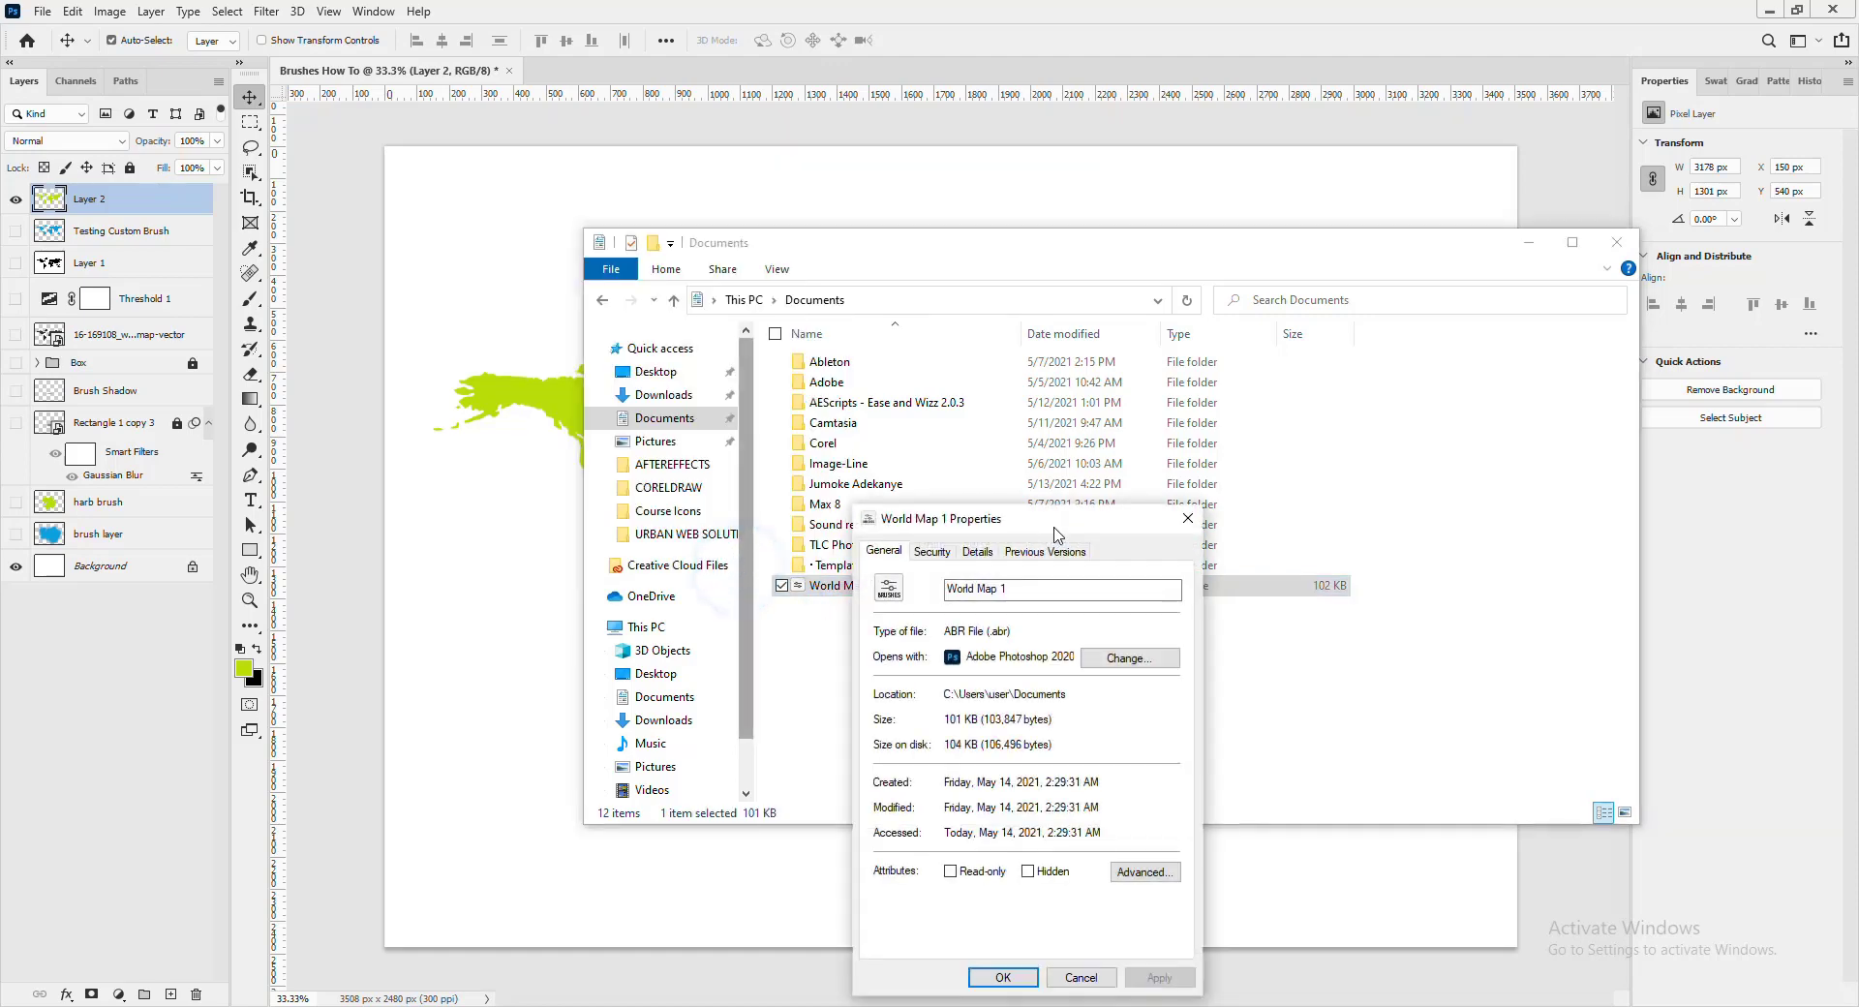
drag(1054, 528, 537, 417)
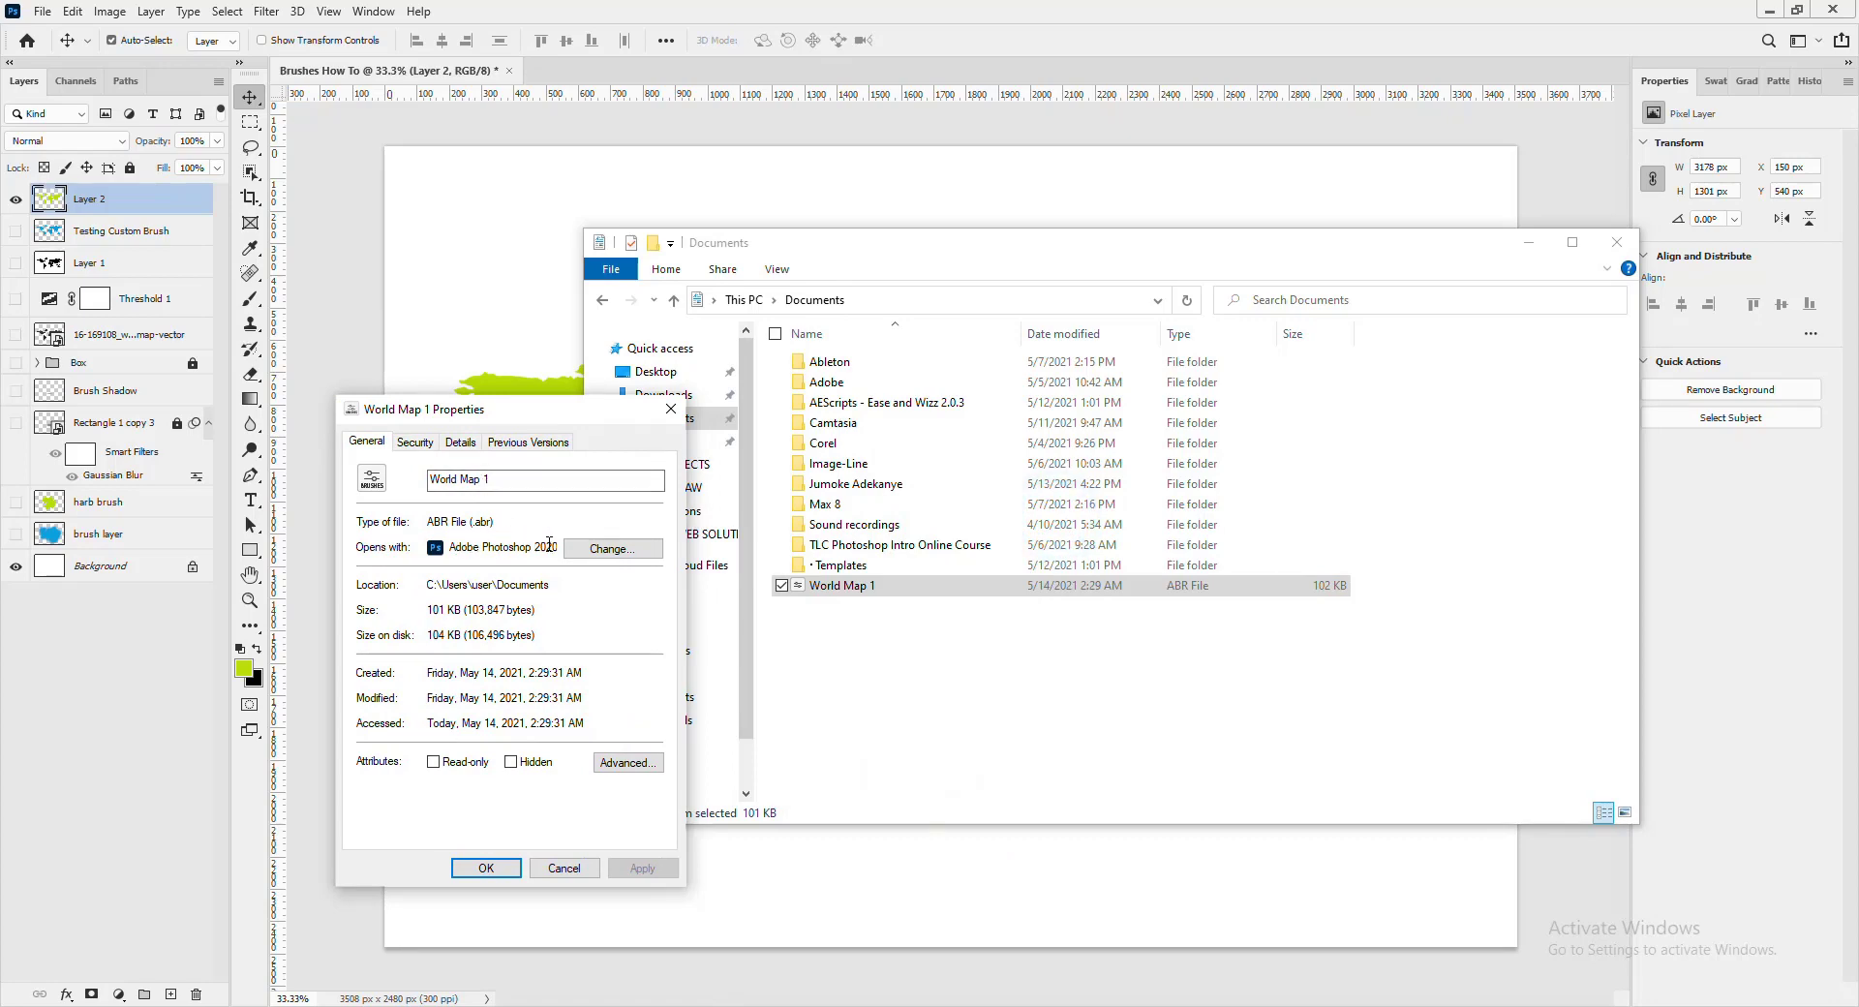
- Close the file's properties, switch back to Photoshop and delete the World Map 1 brush from the brush presets
click(564, 867)
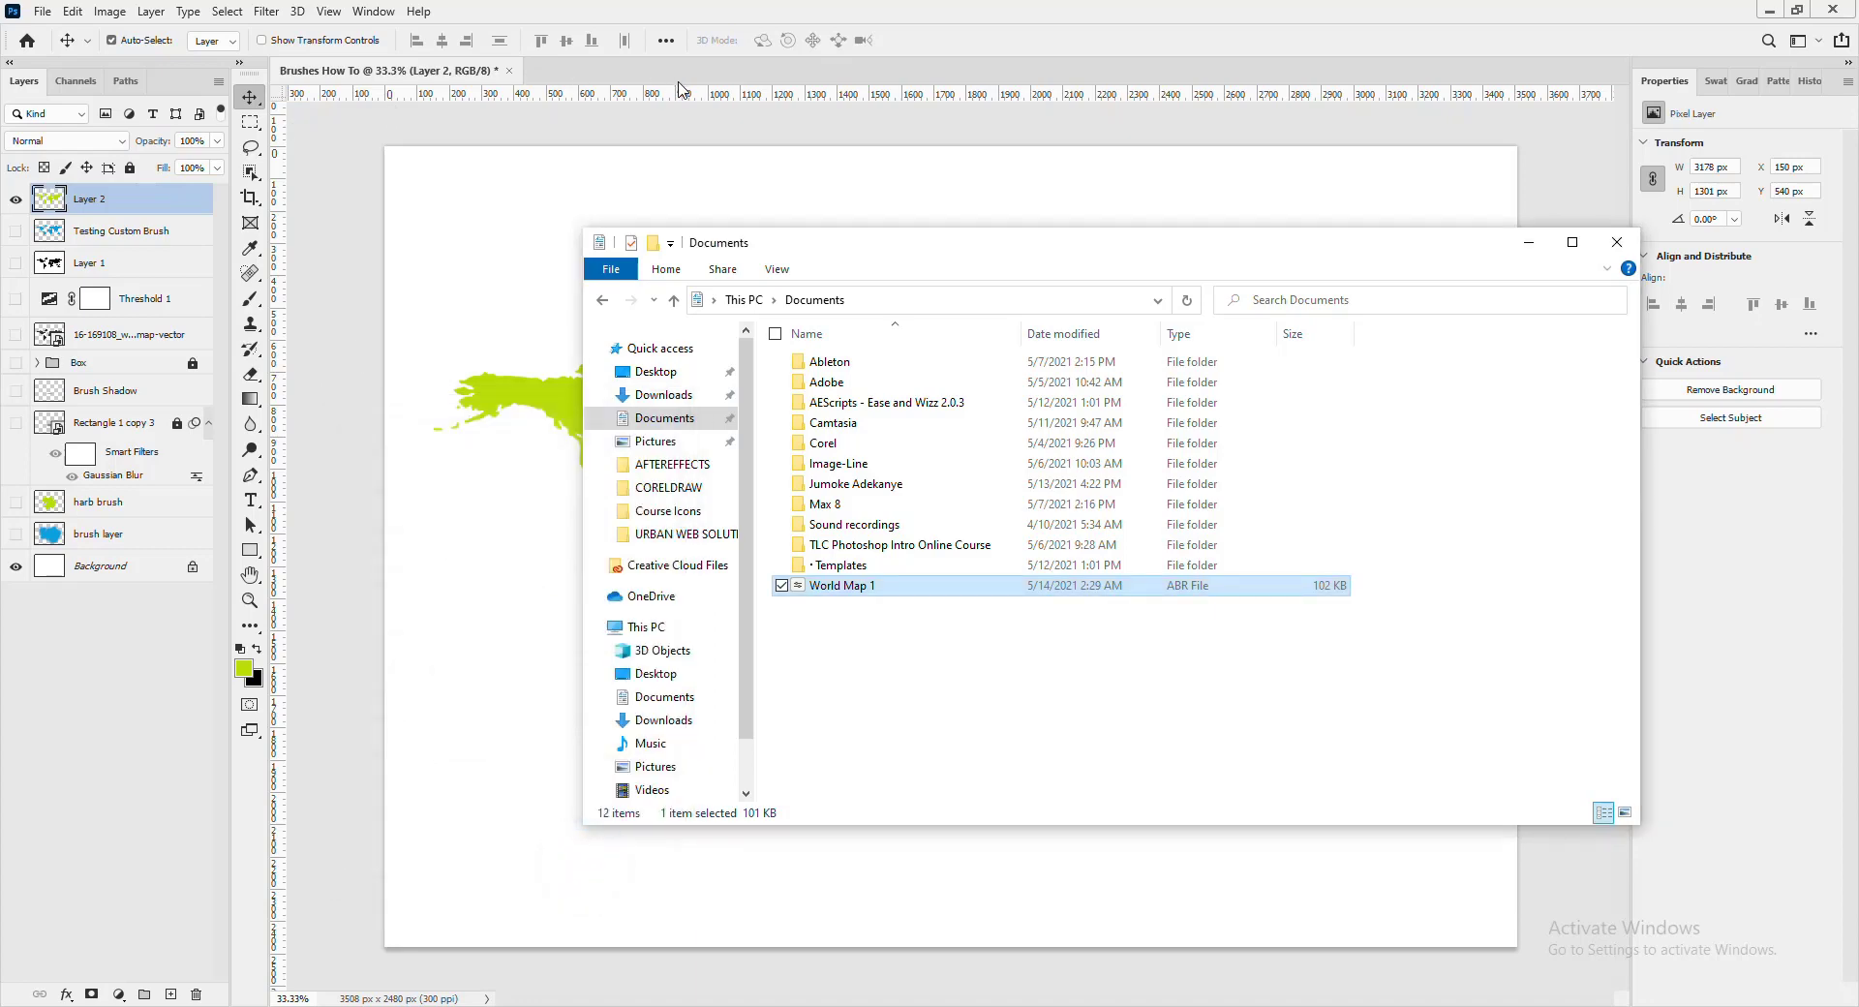
click(1528, 241)
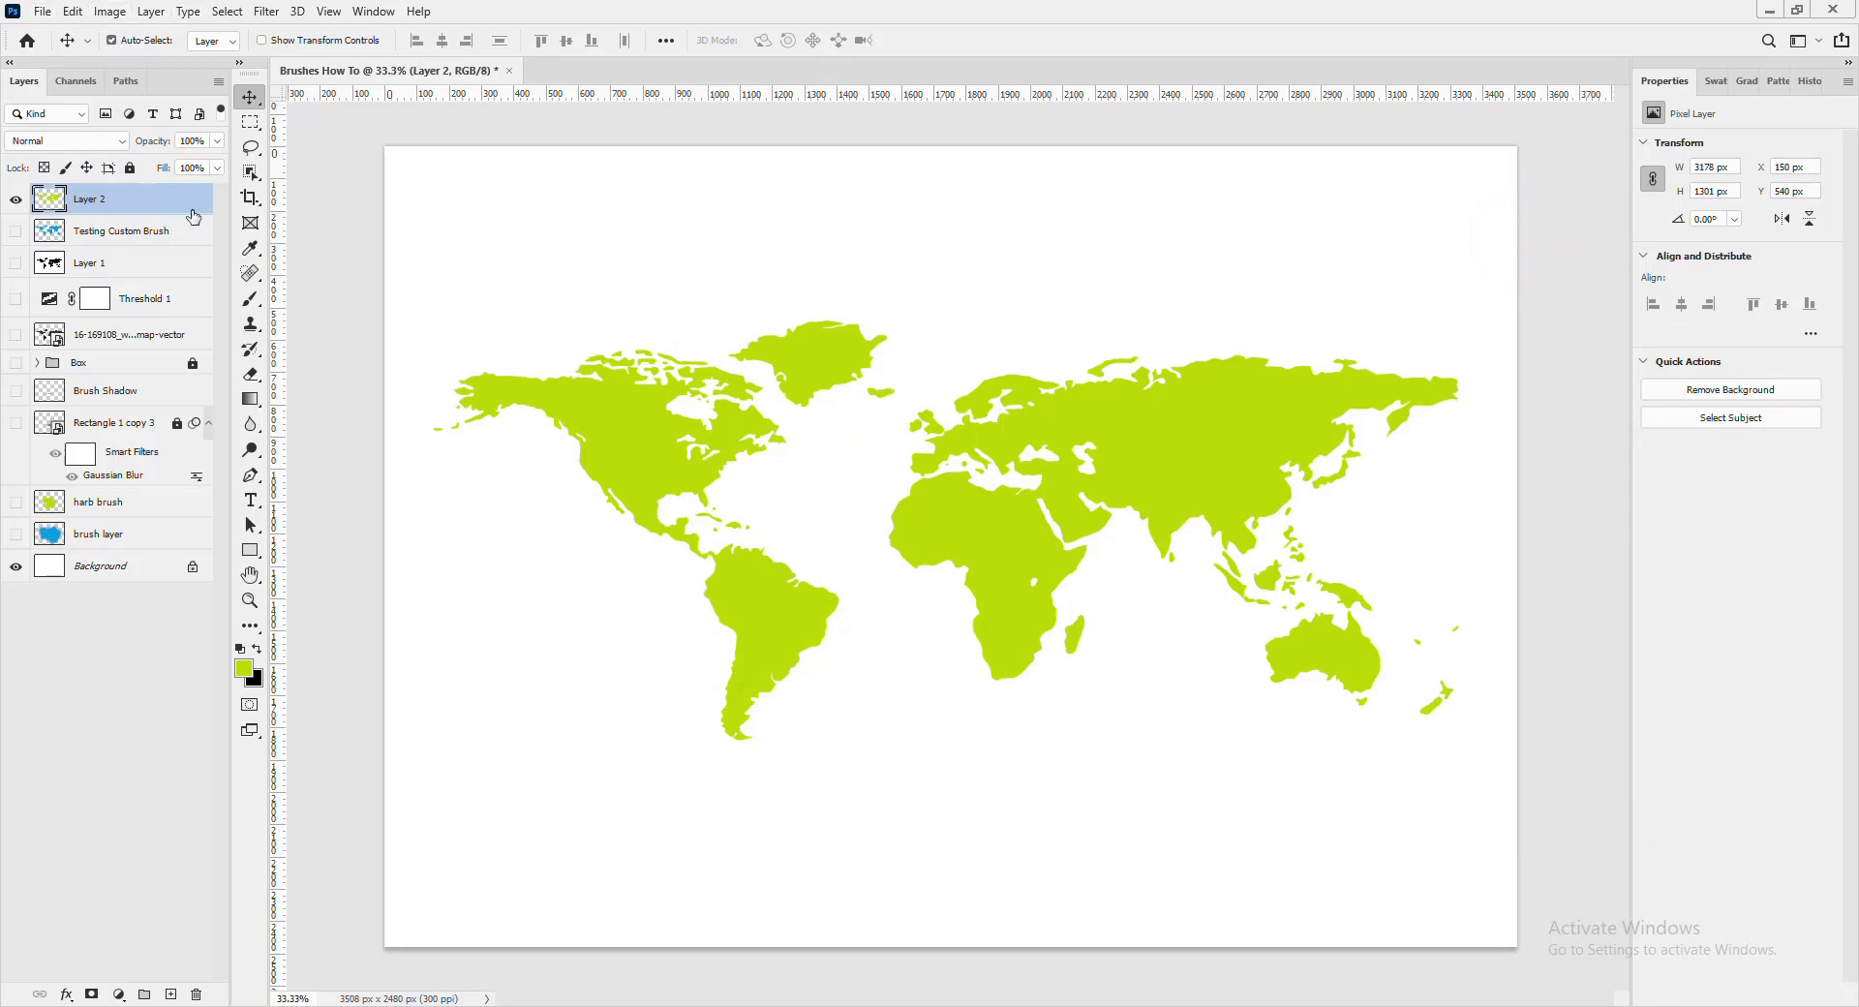
key(b)
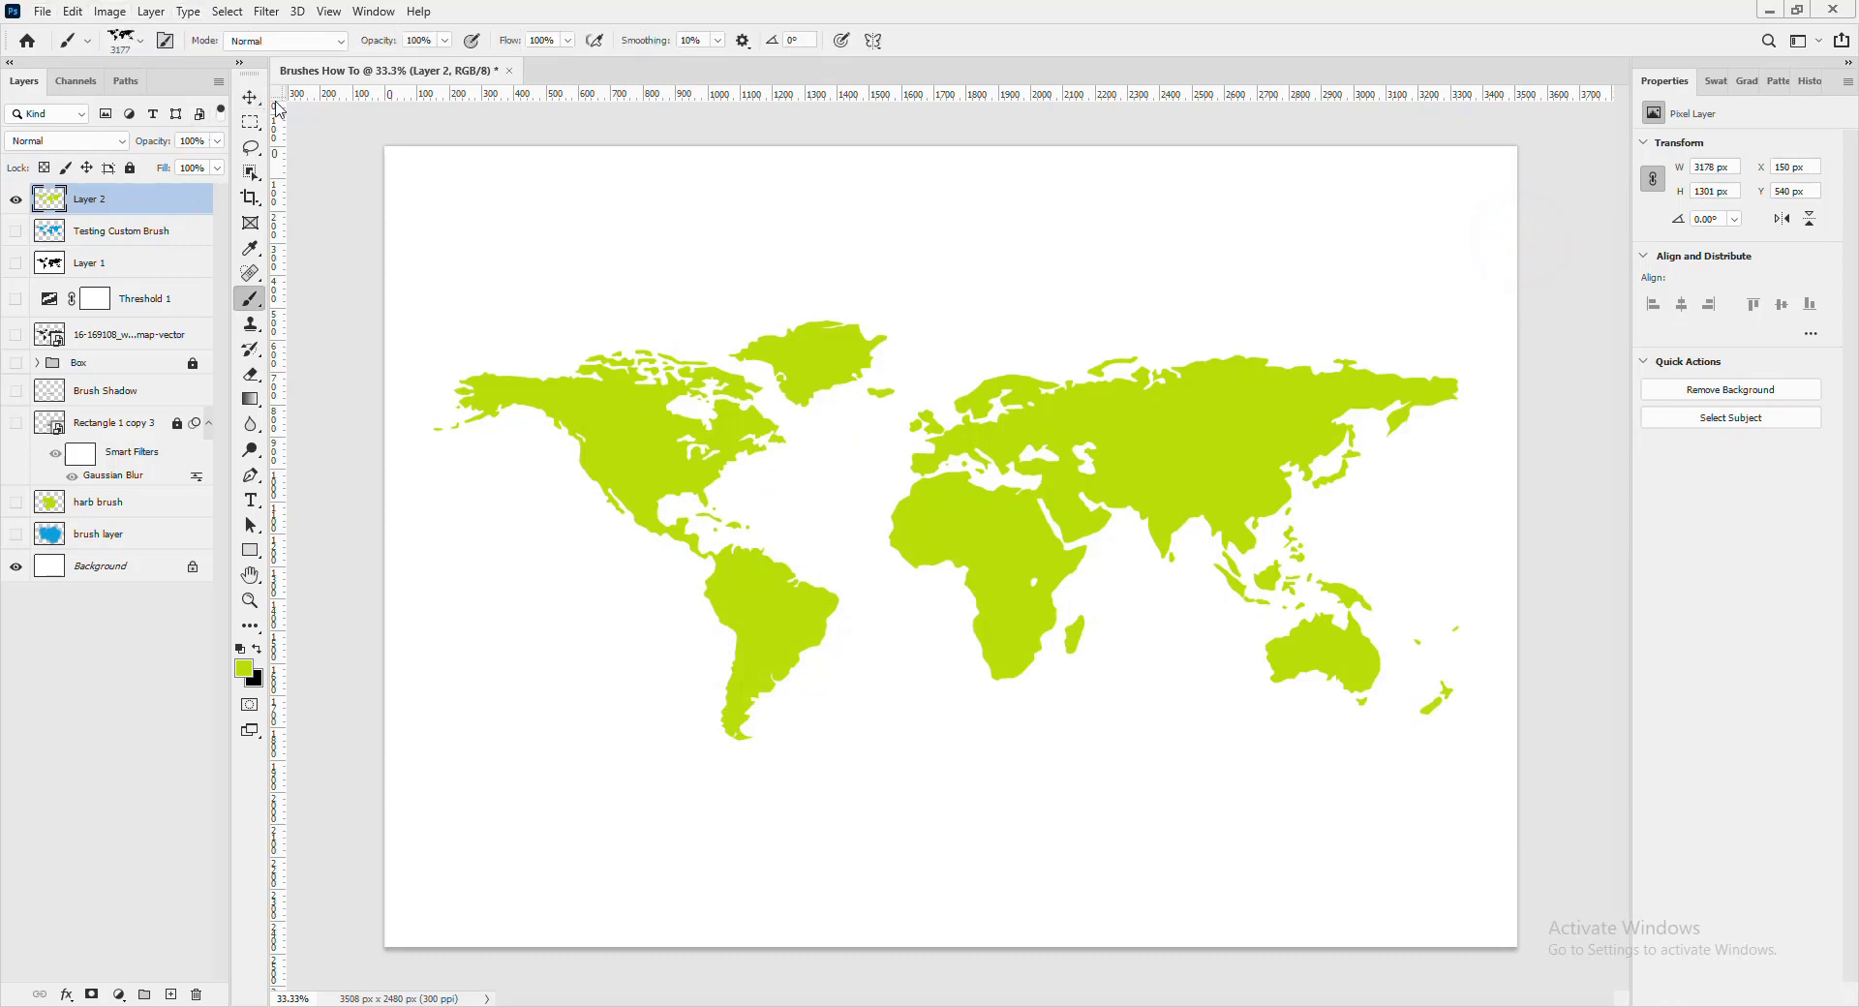
click(141, 41)
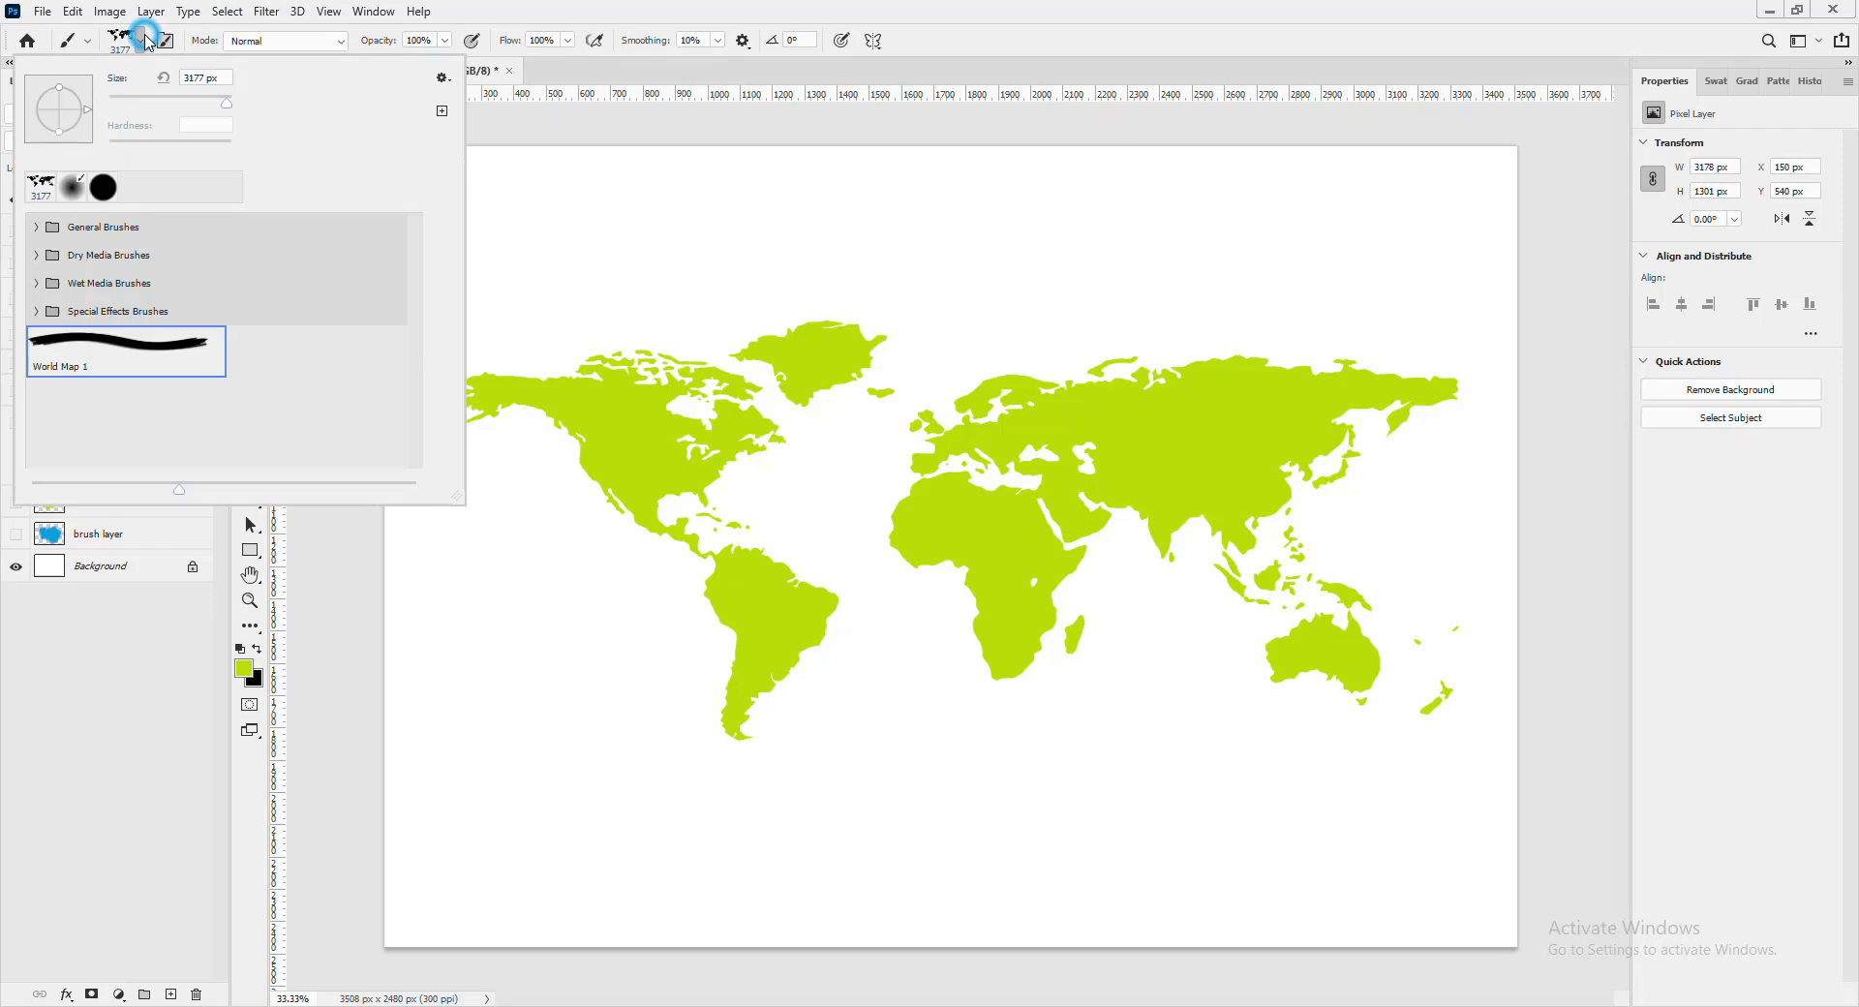
right_click(131, 349)
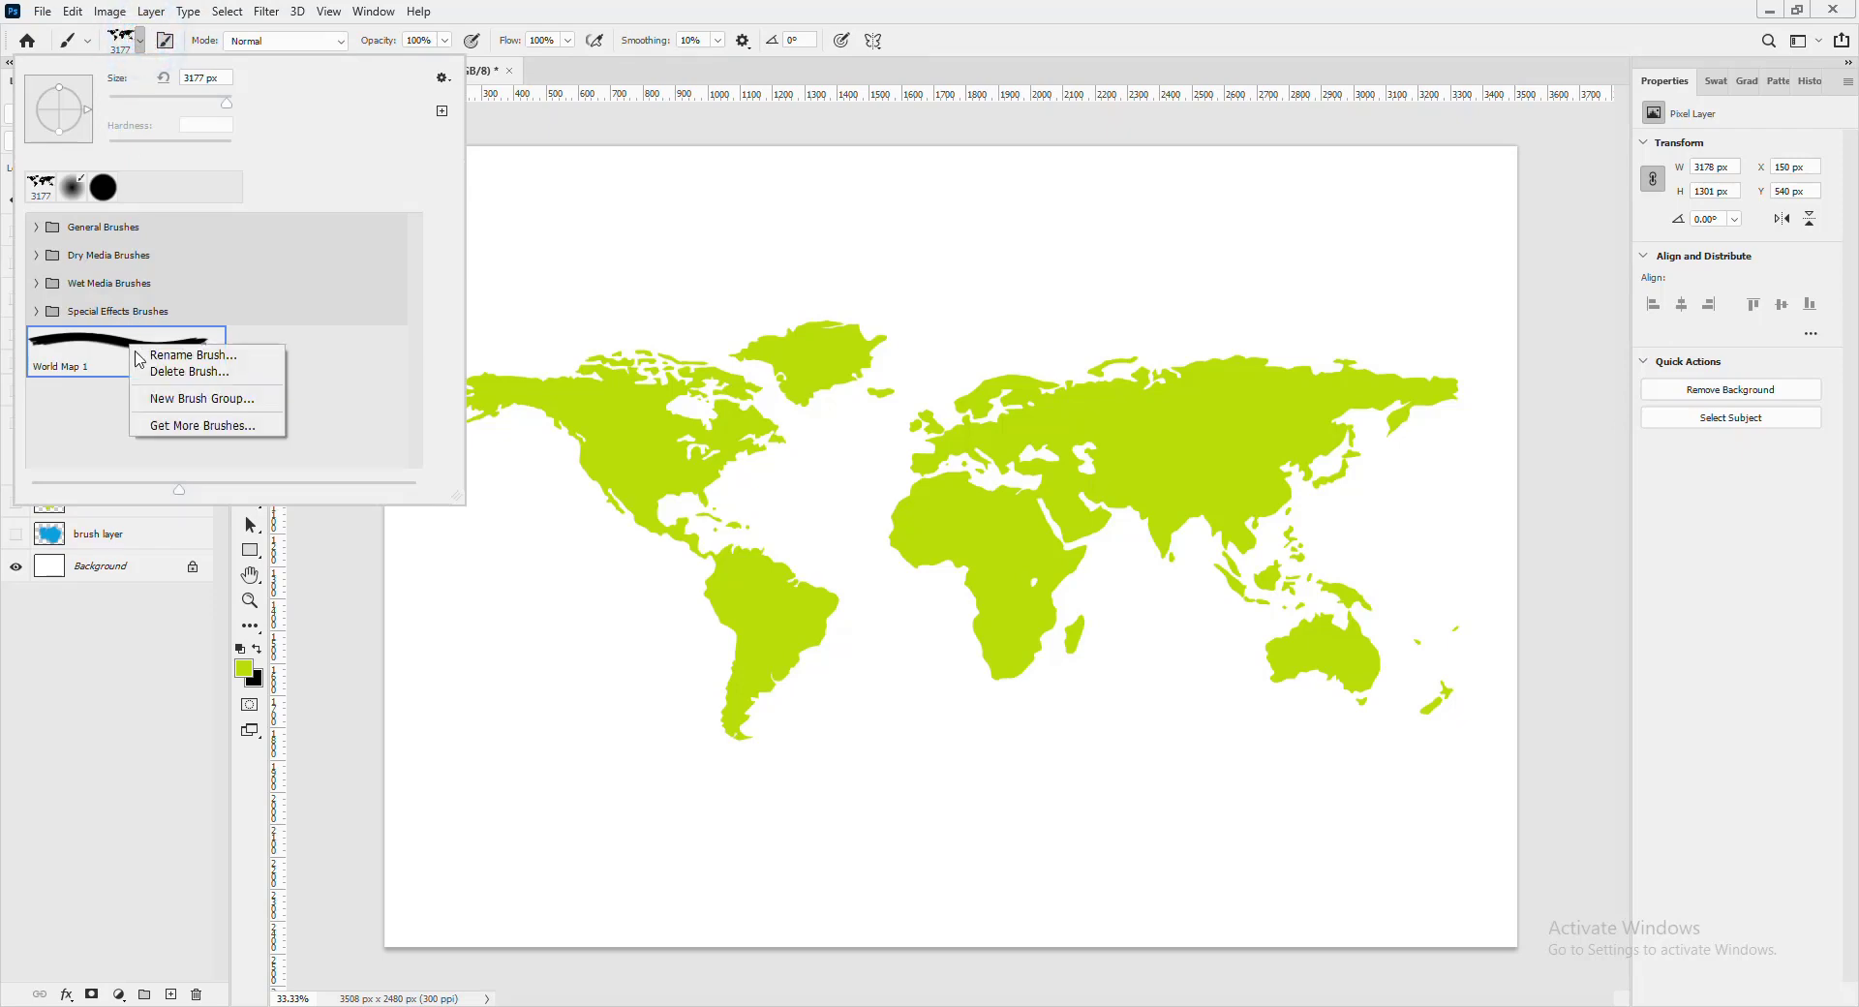
click(164, 371)
click(838, 382)
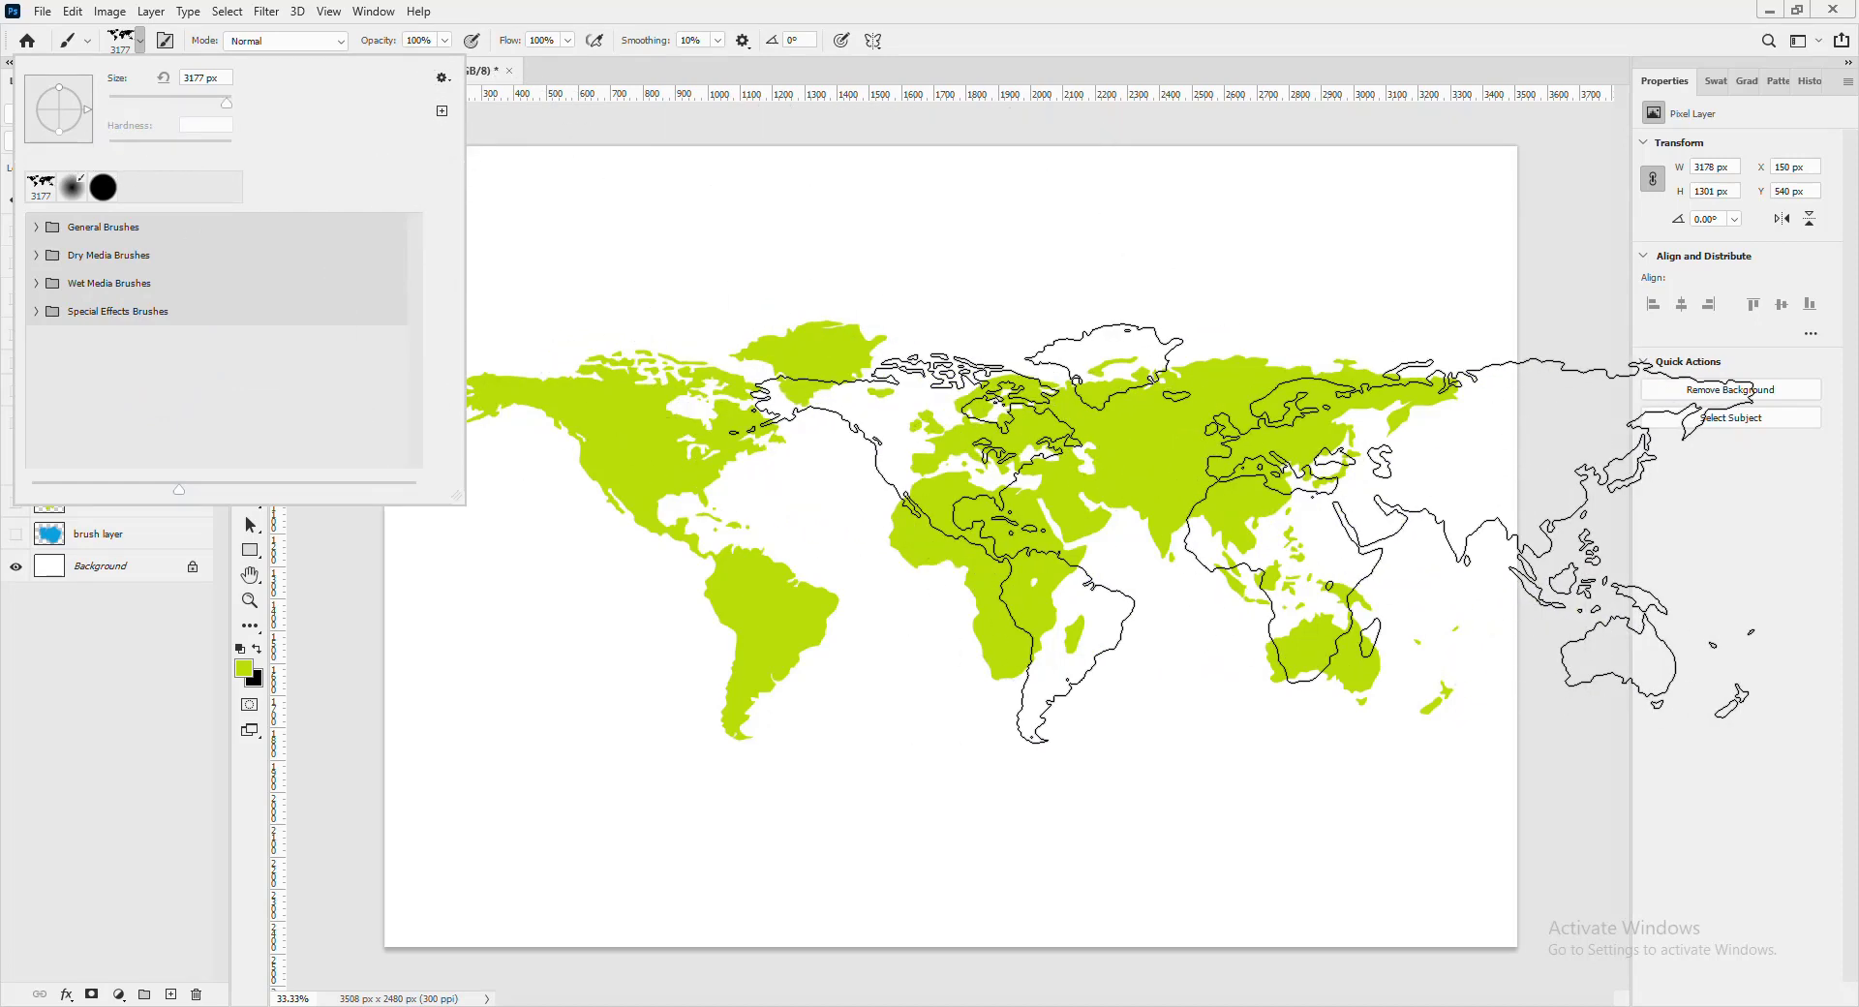
click(1007, 58)
key(v)
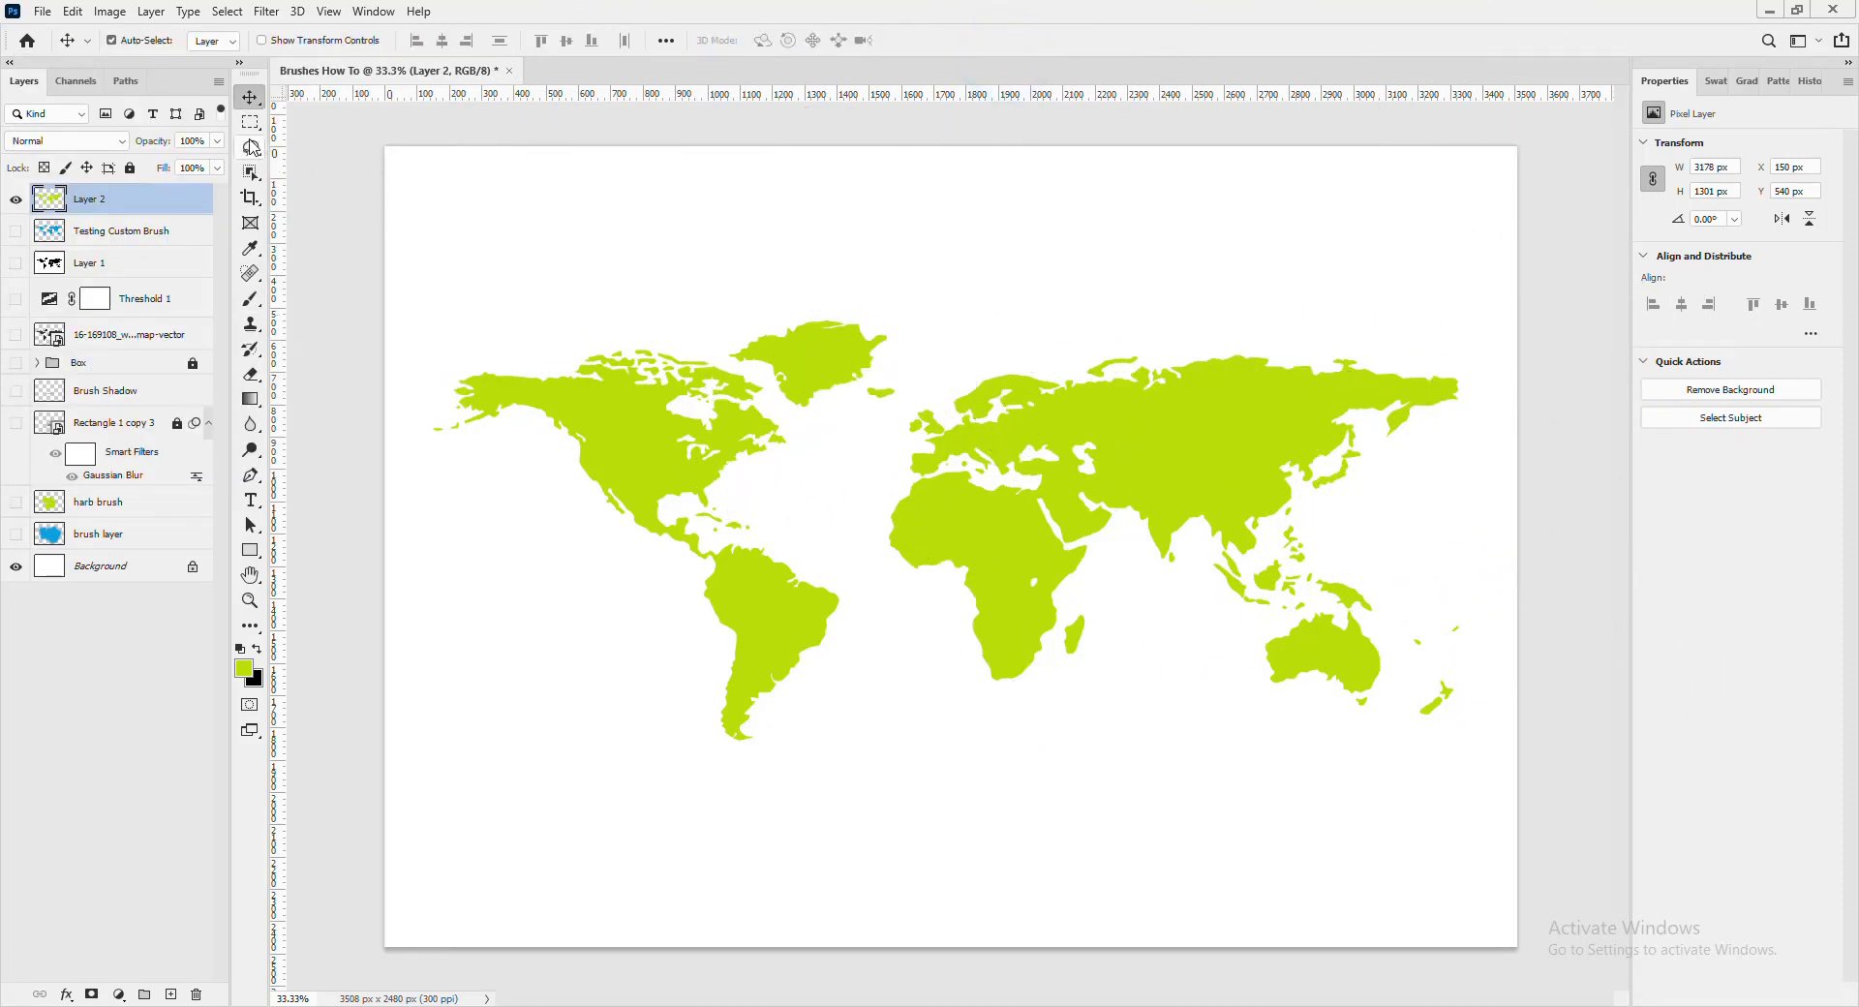
- Import the World Map 1 ABR file from Documents into the brush presets
key(b)
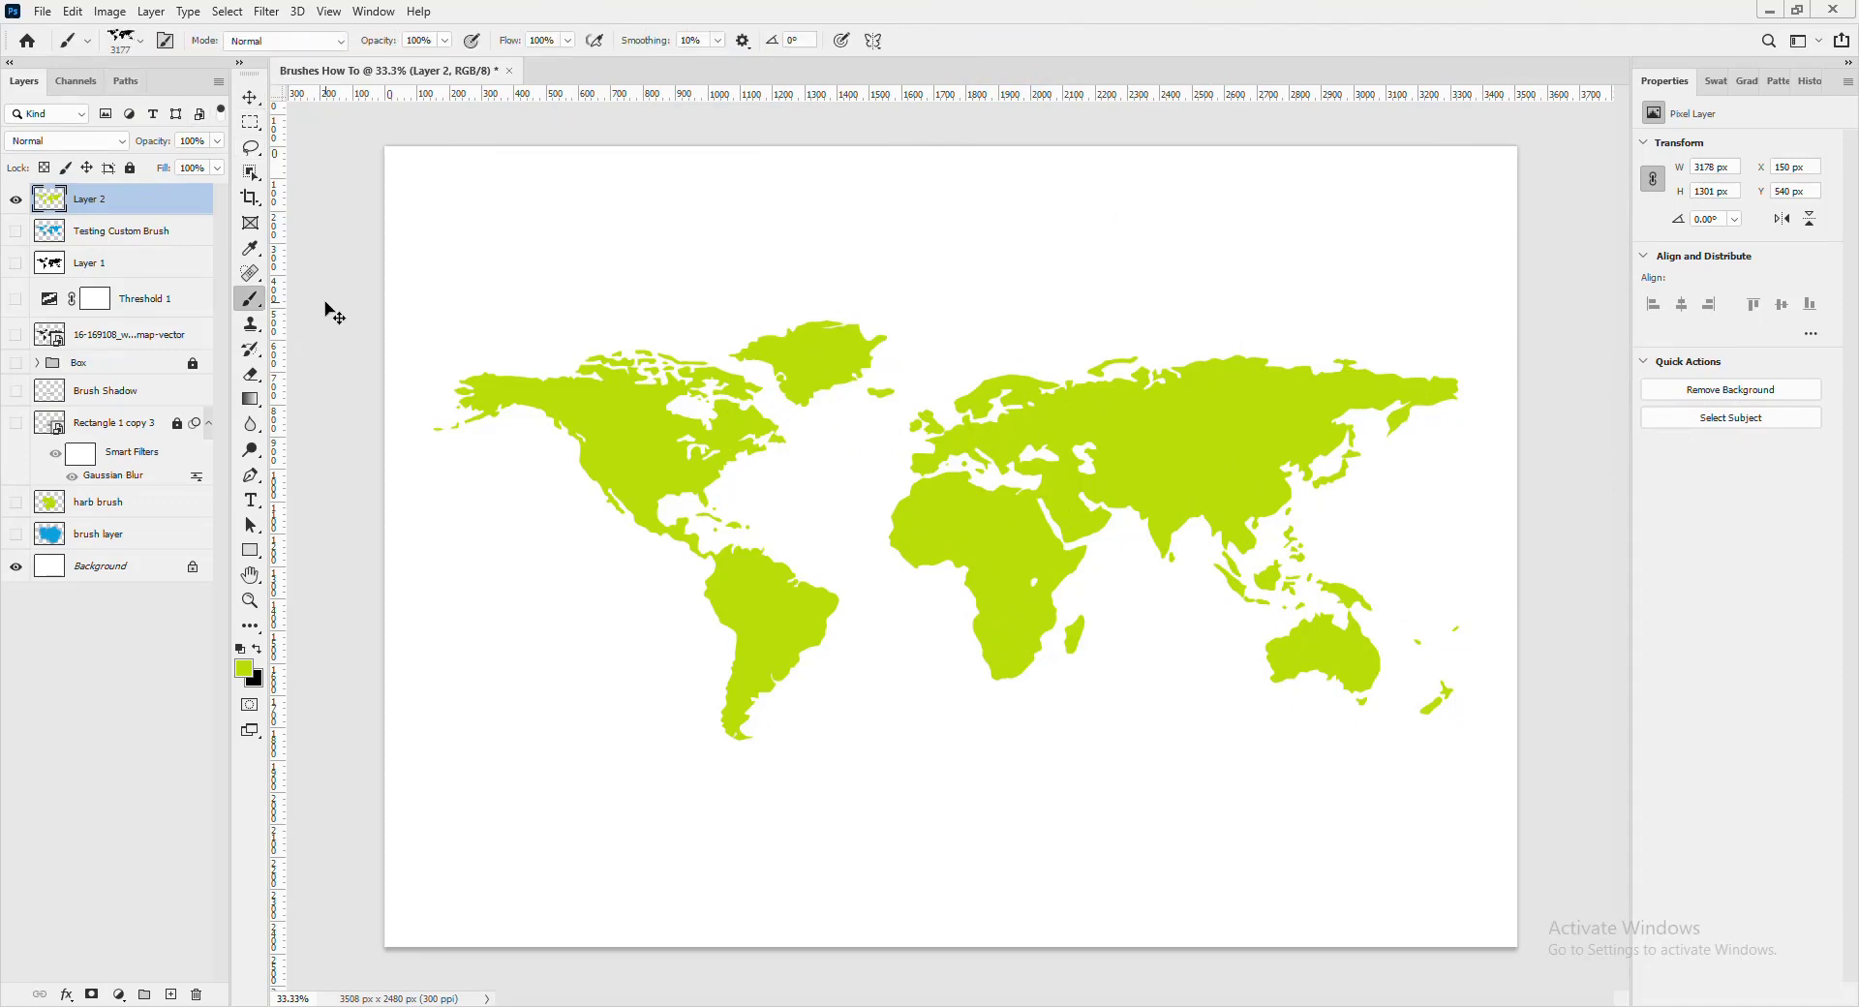
click(141, 41)
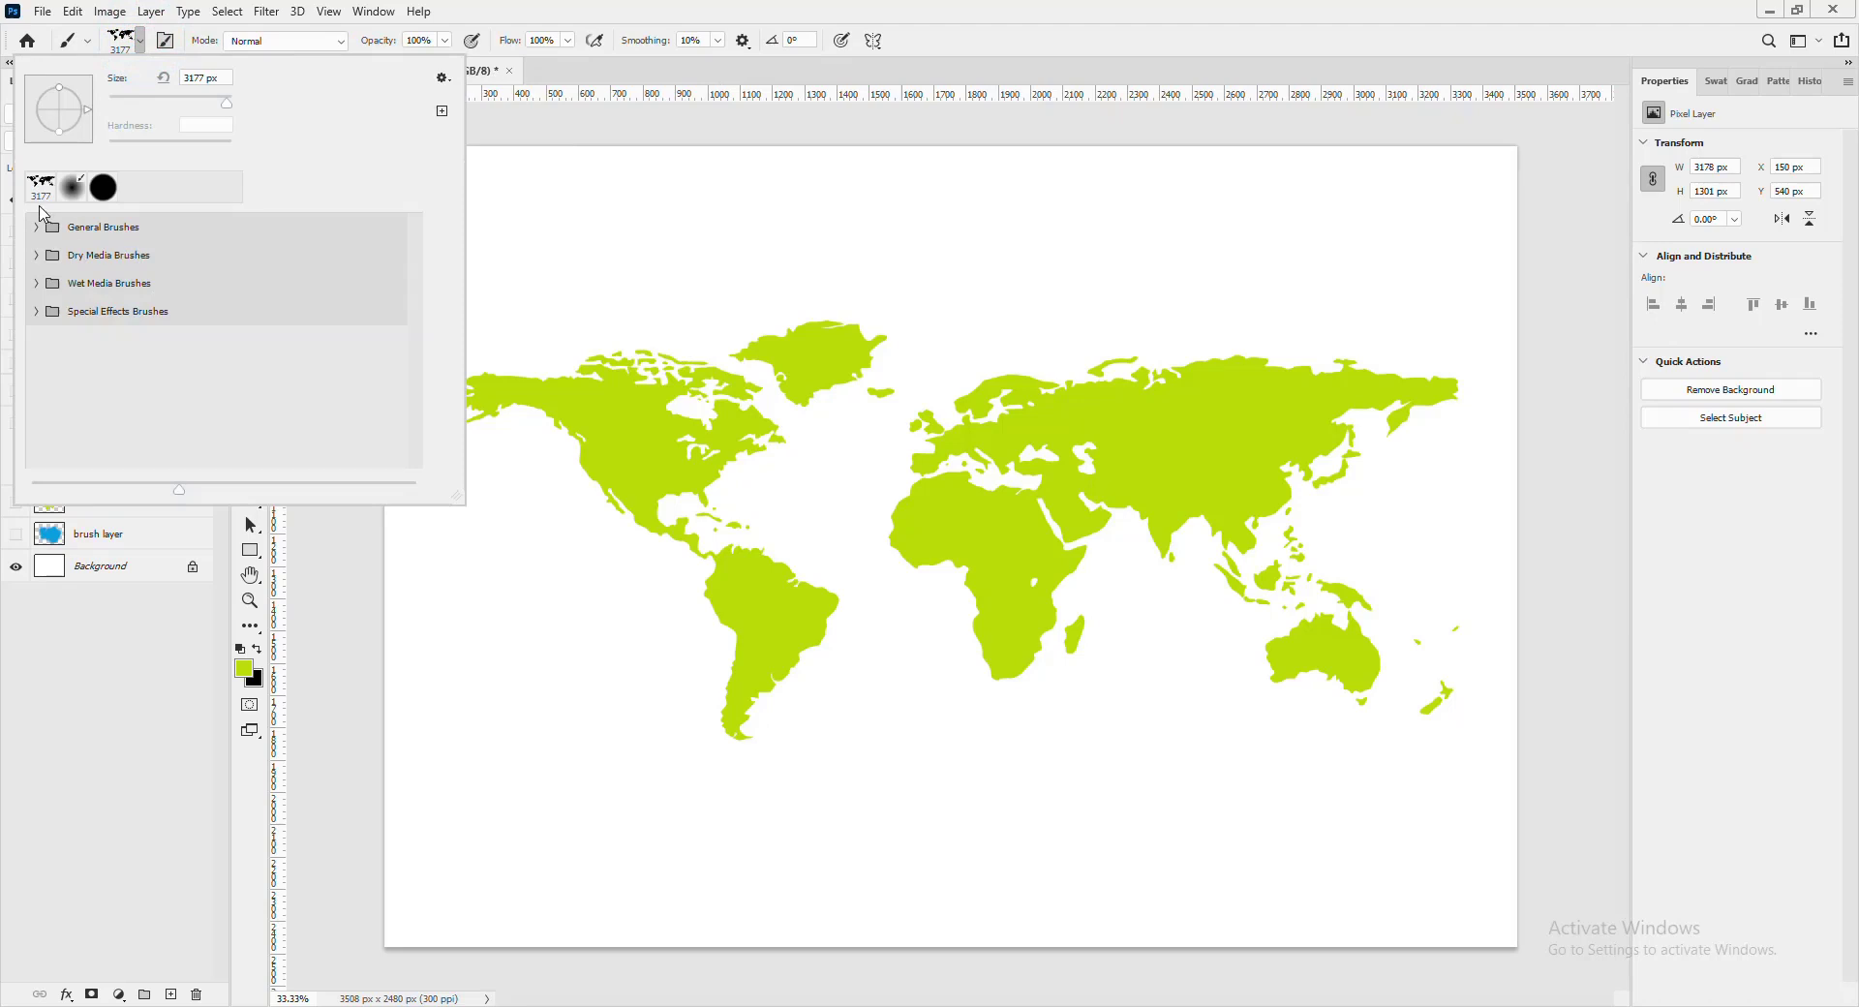
click(442, 77)
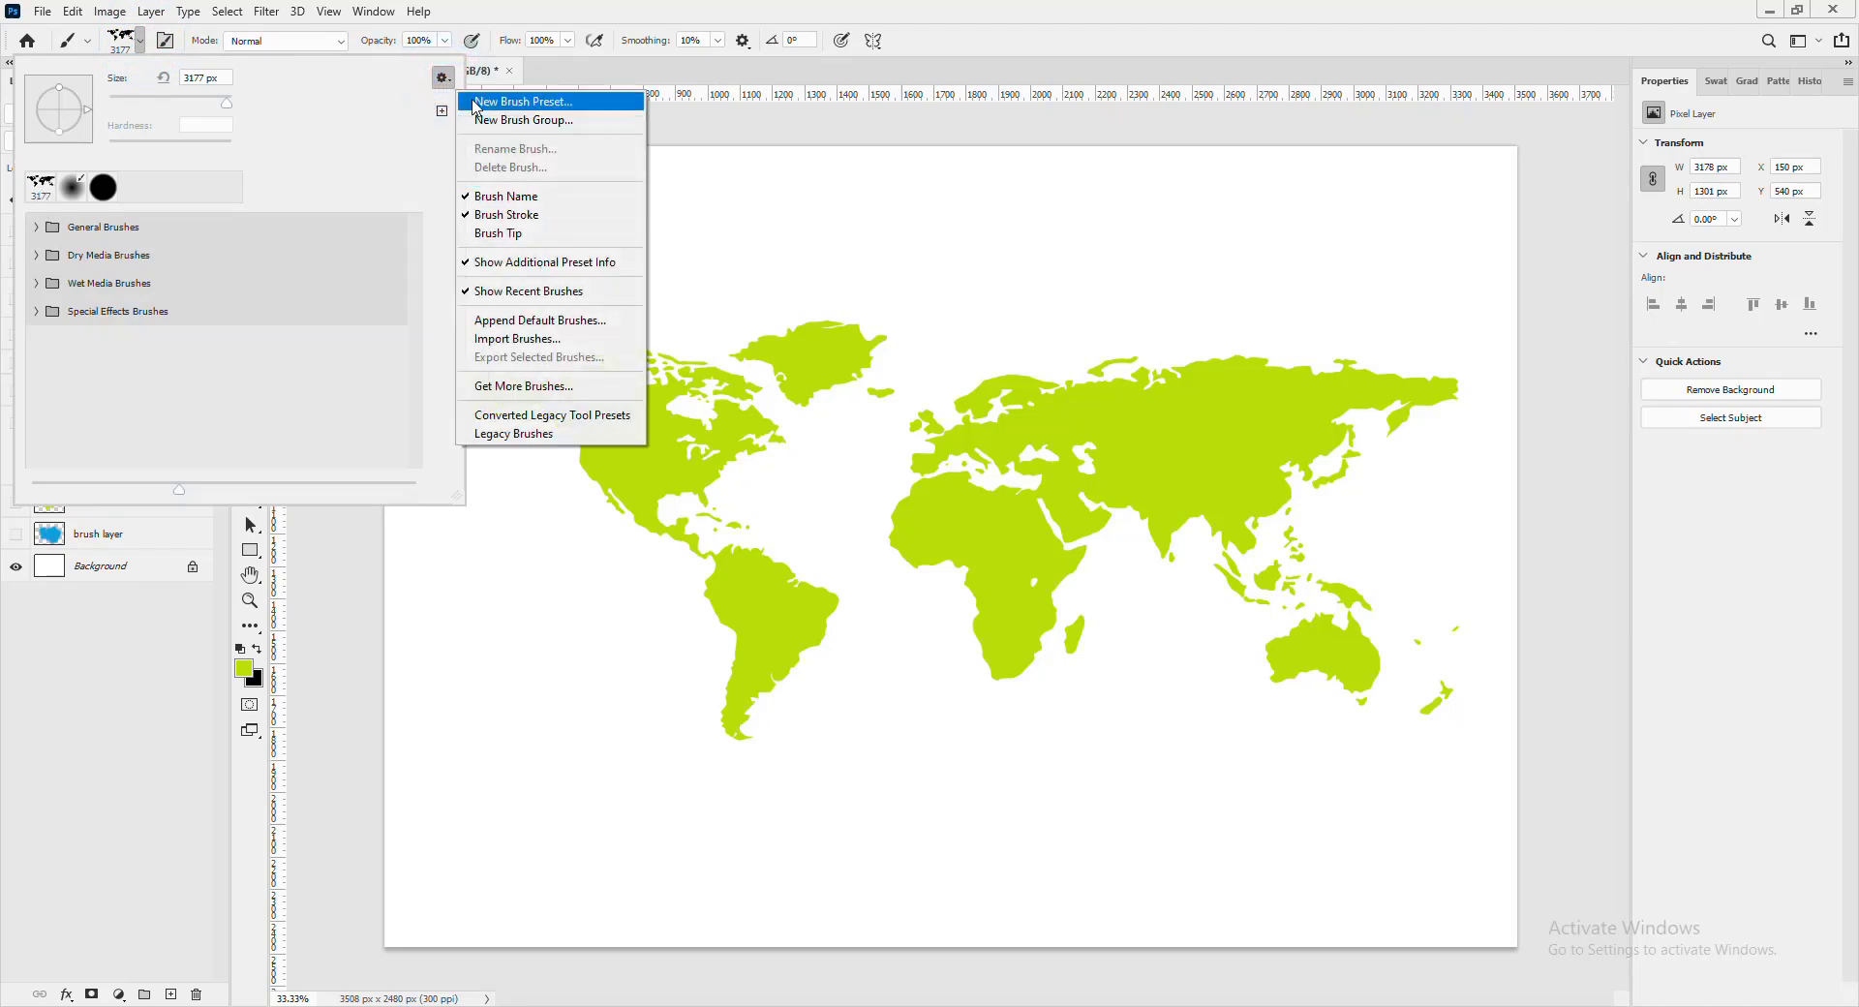
click(529, 339)
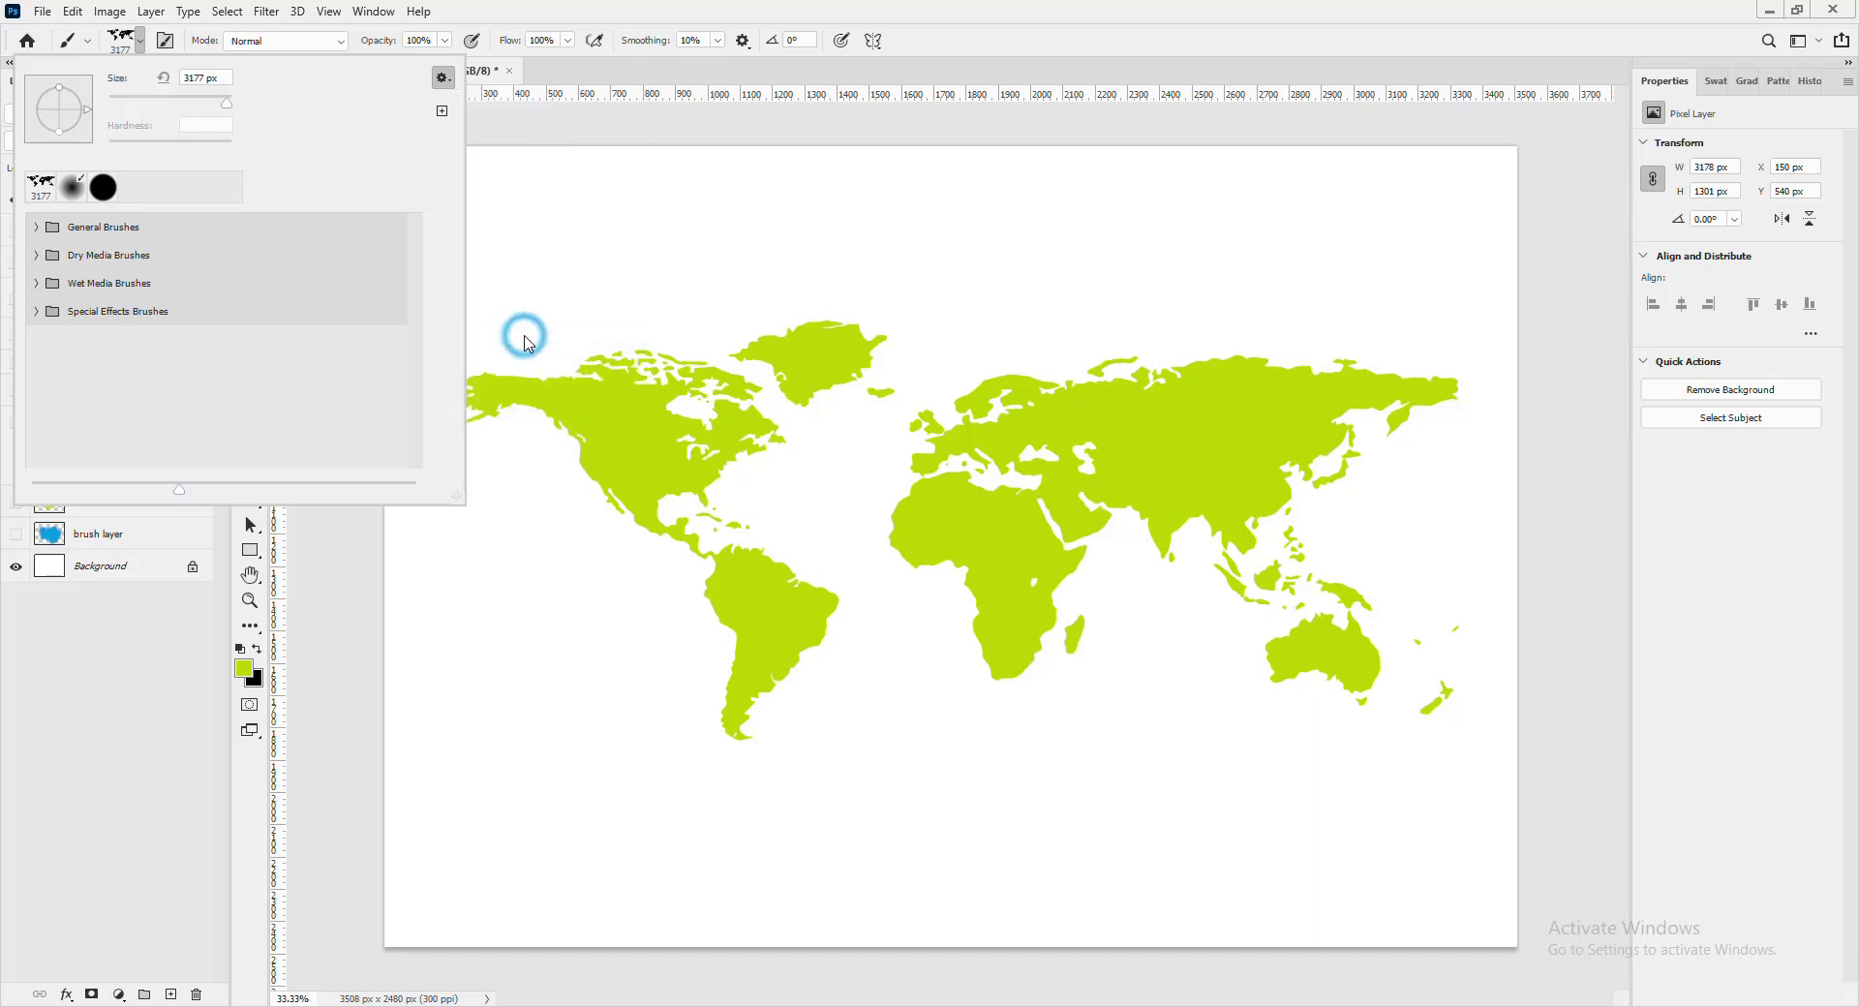
click(122, 255)
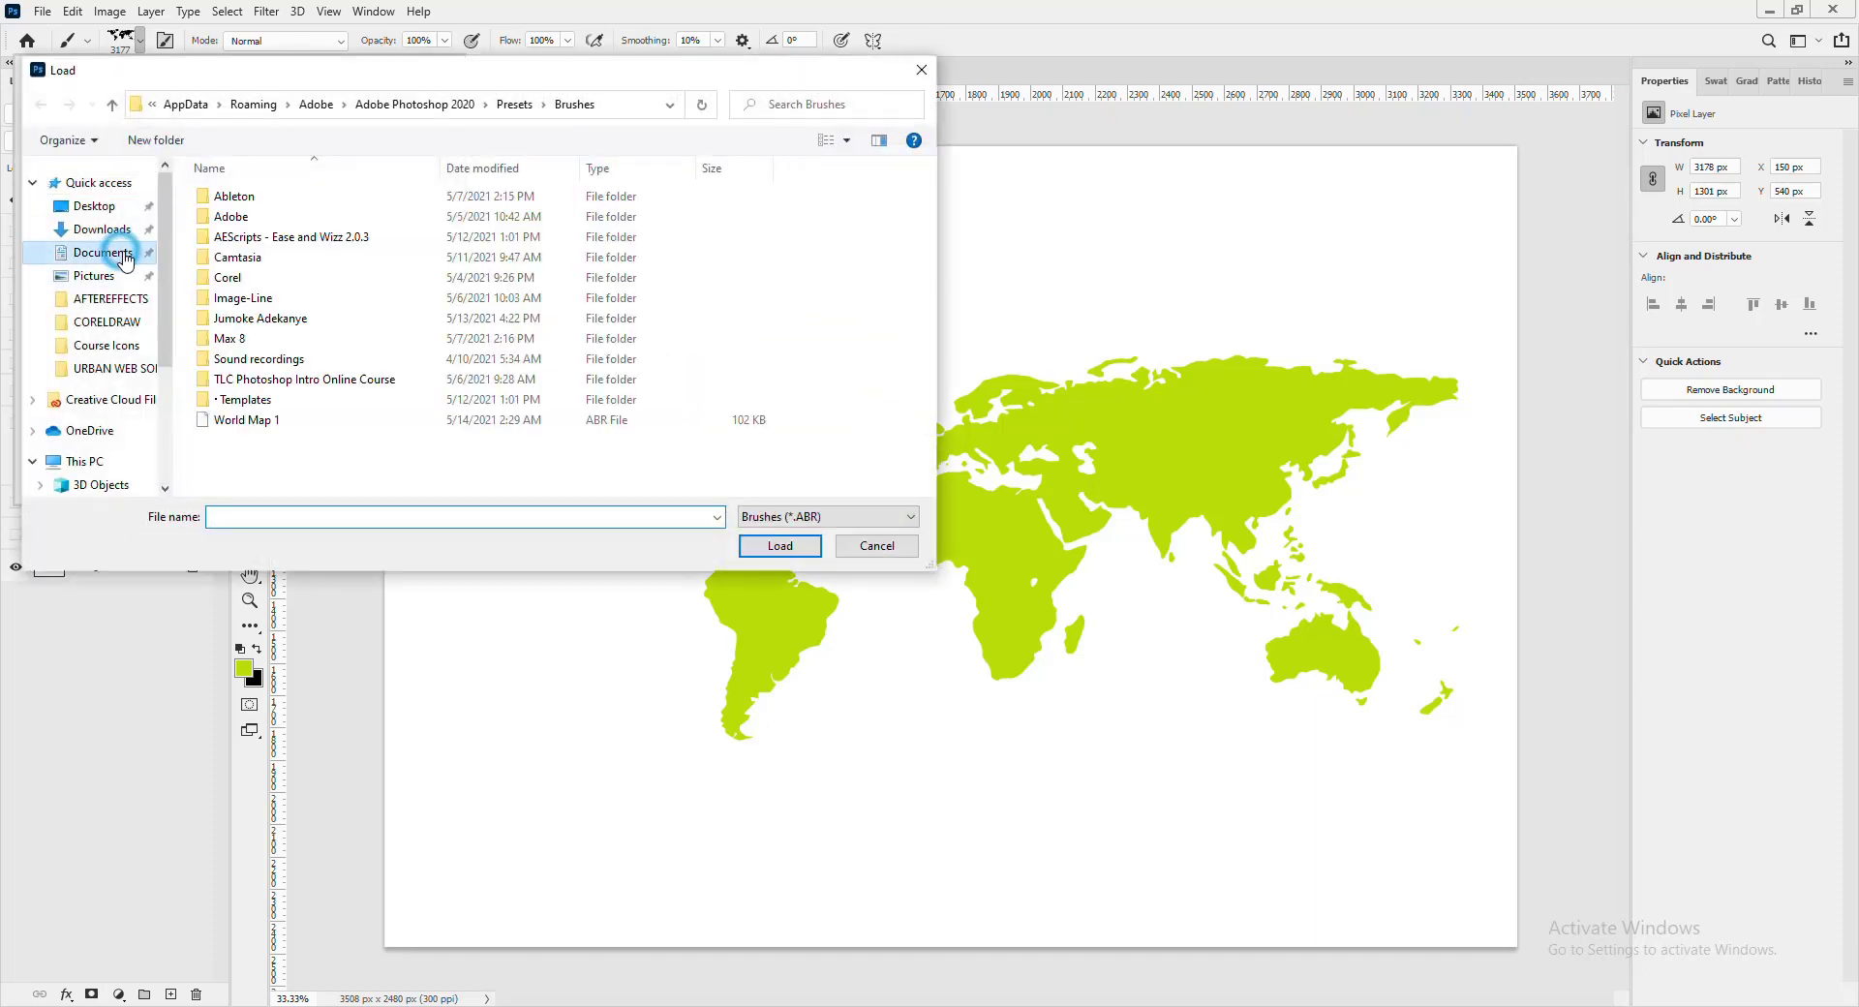
double_click(263, 421)
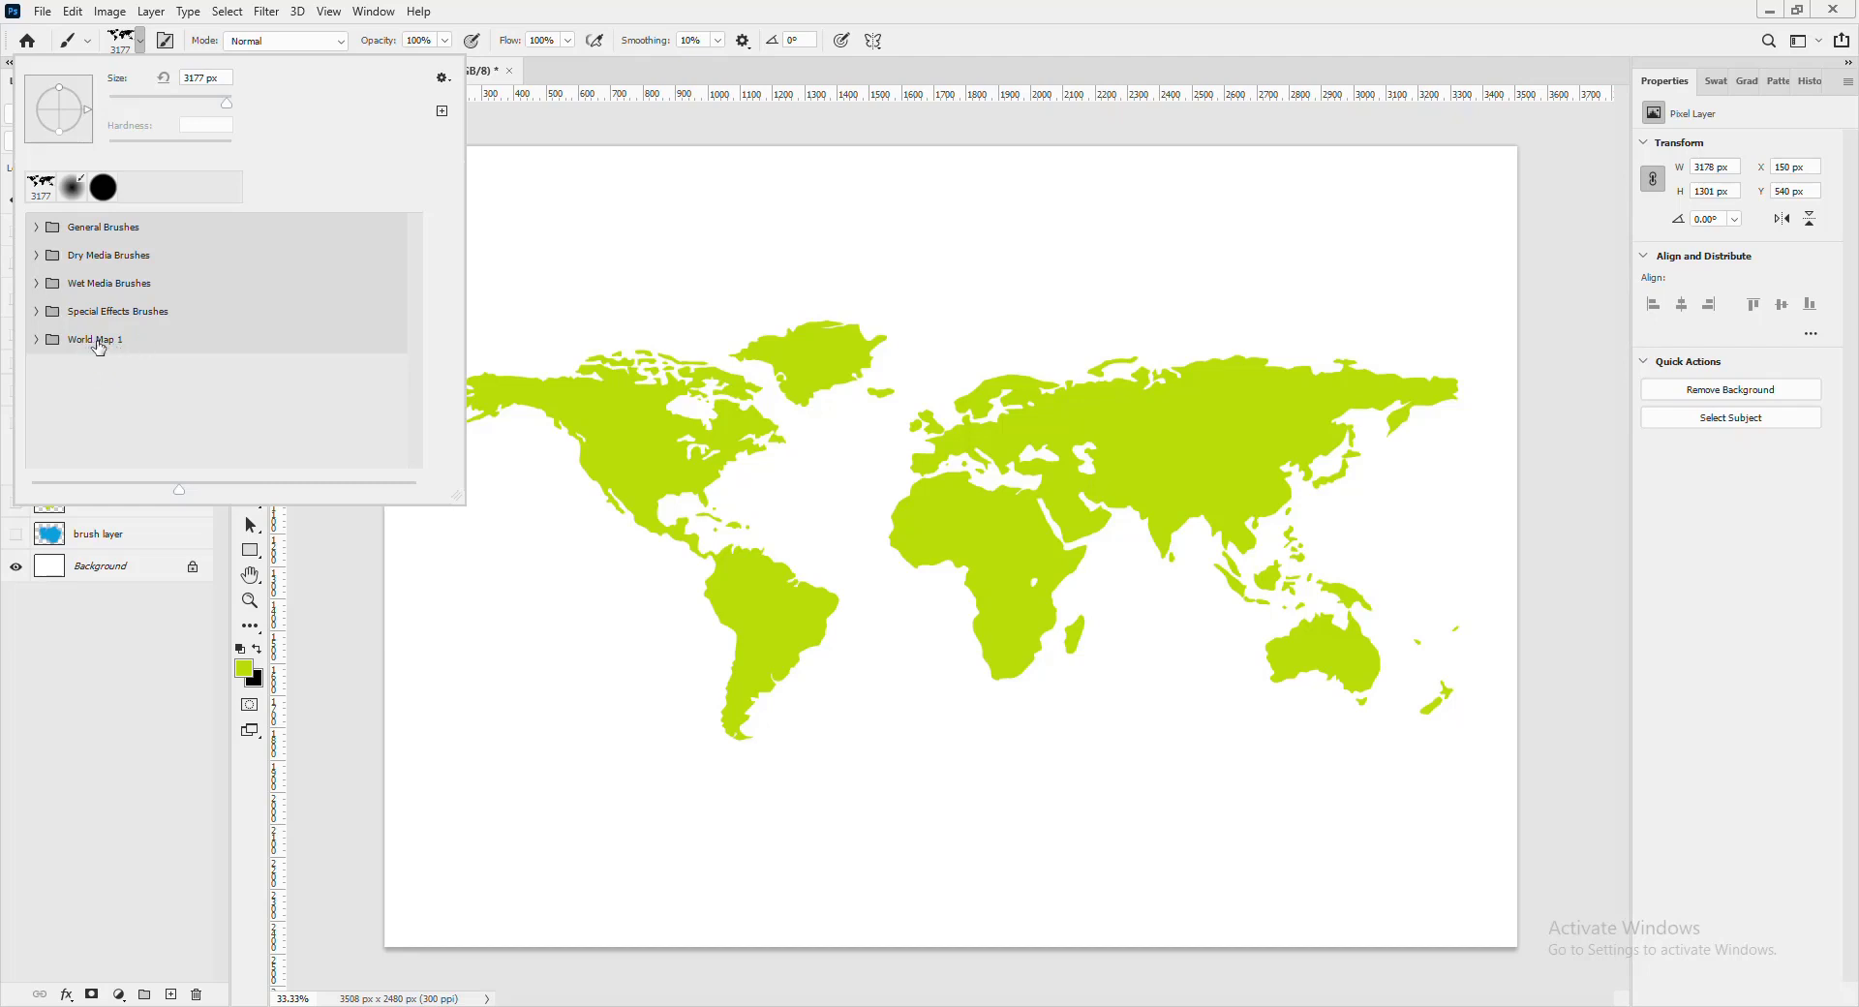
click(37, 339)
click(36, 340)
click(915, 36)
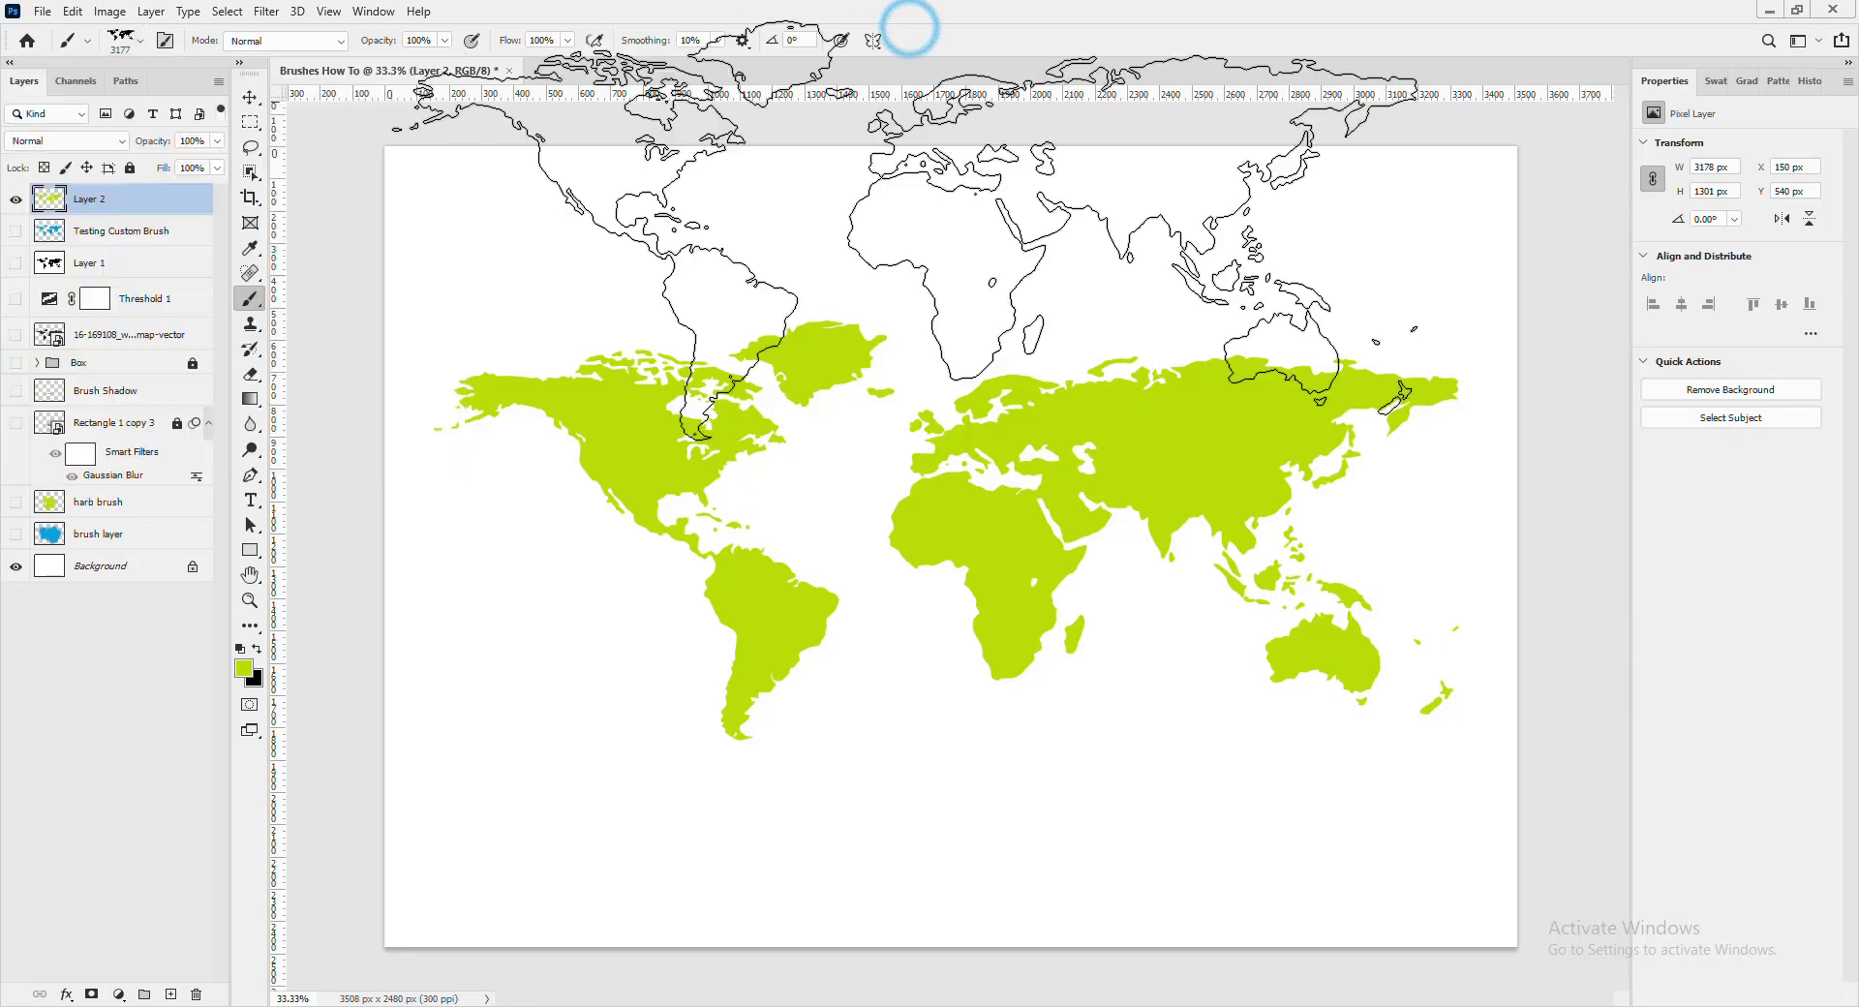
key(v)
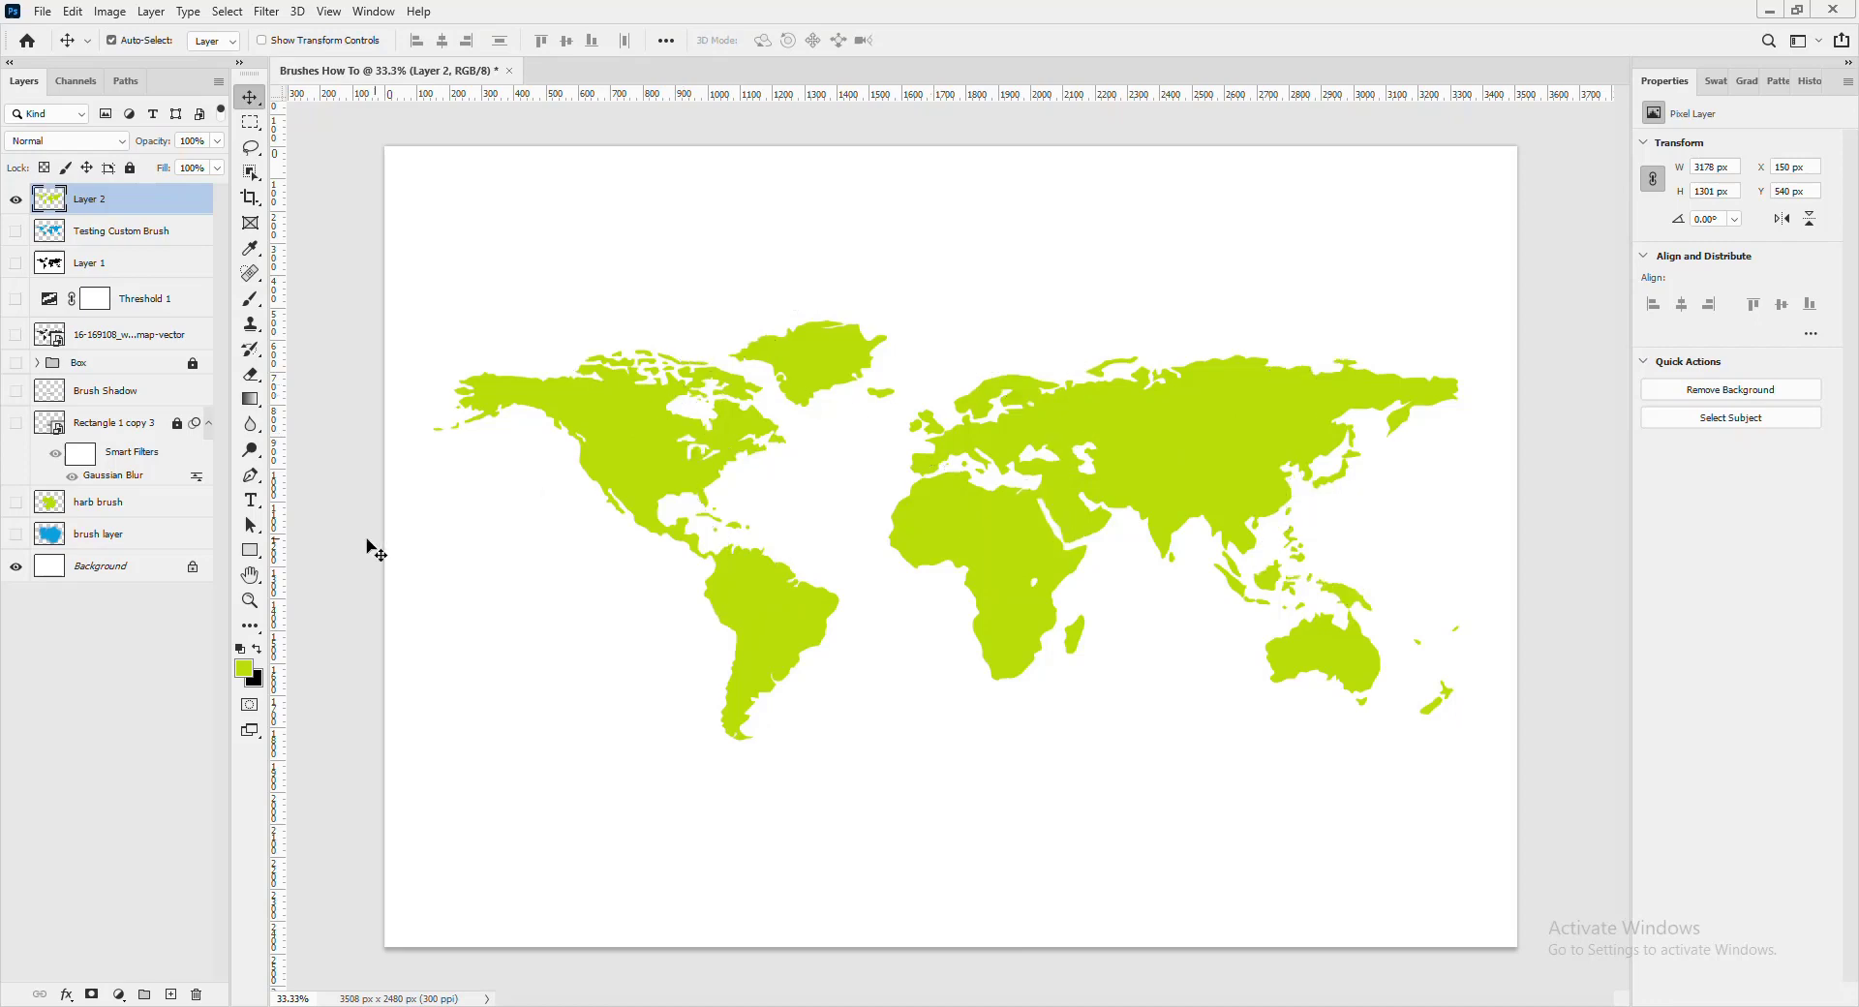
- Add the title "WORLD MAP" above the map as a text layer and color it the same lime green as the map
click(253, 507)
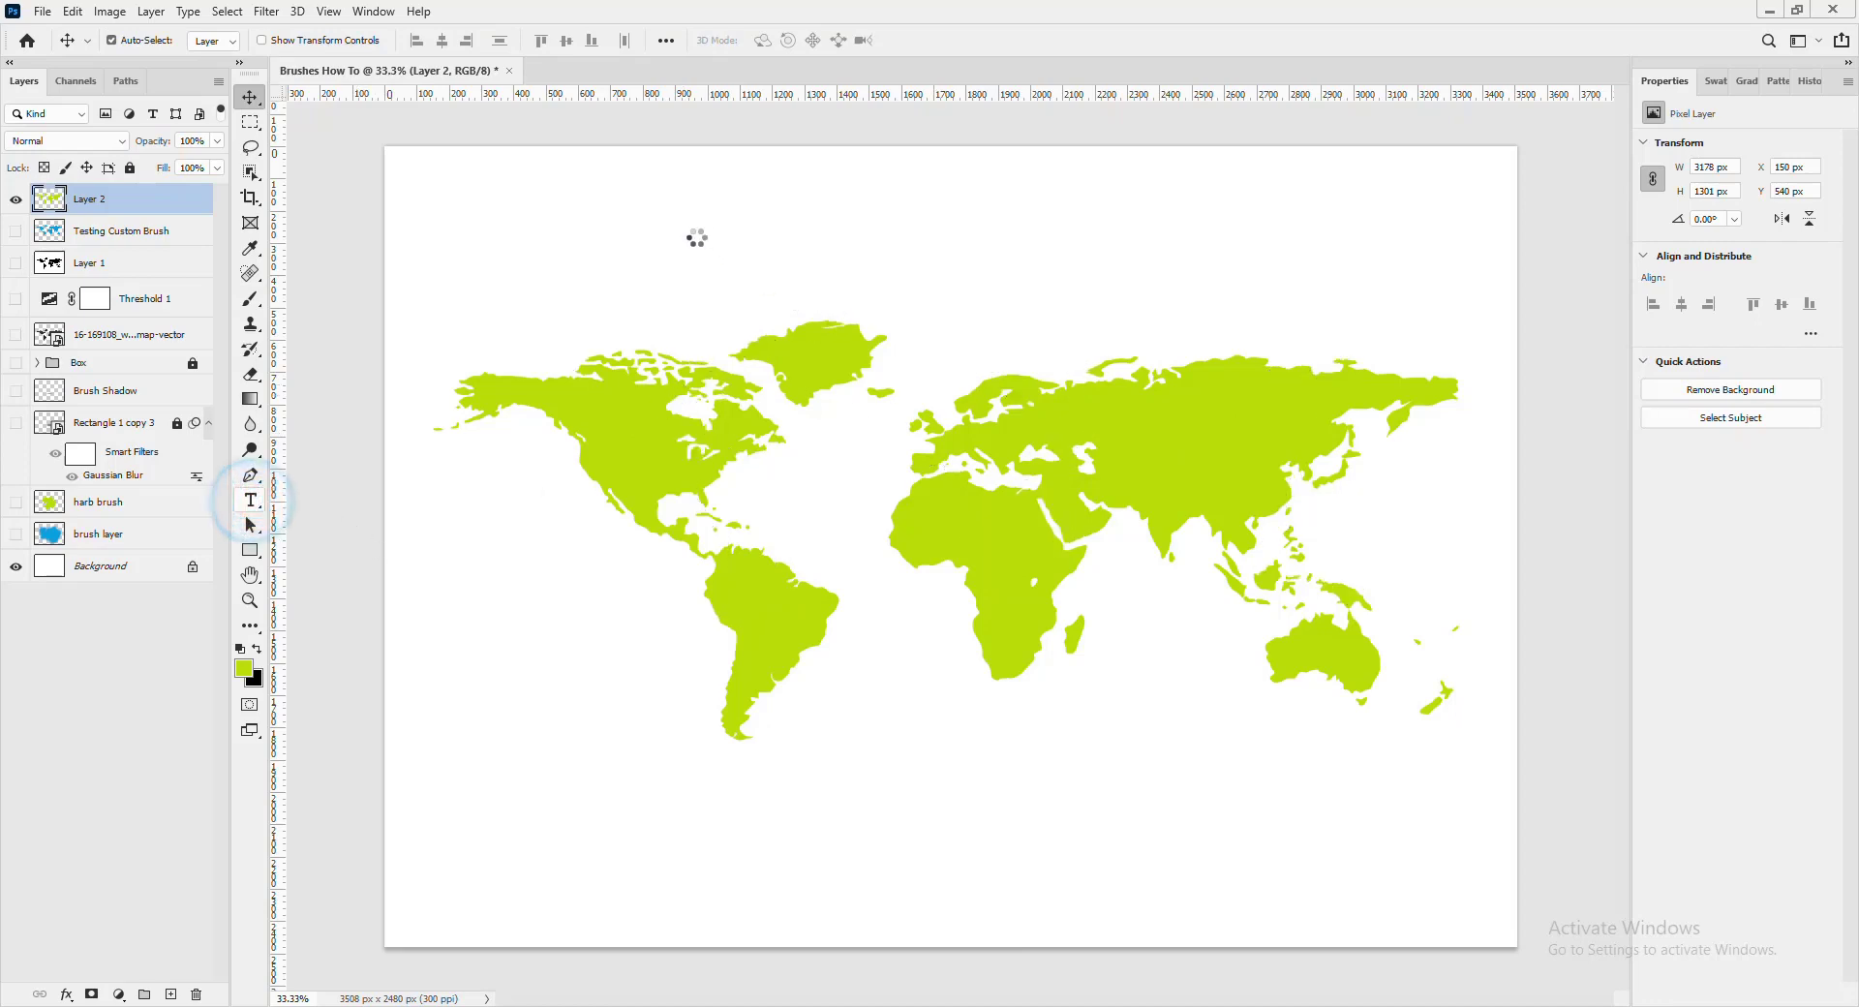
click(675, 225)
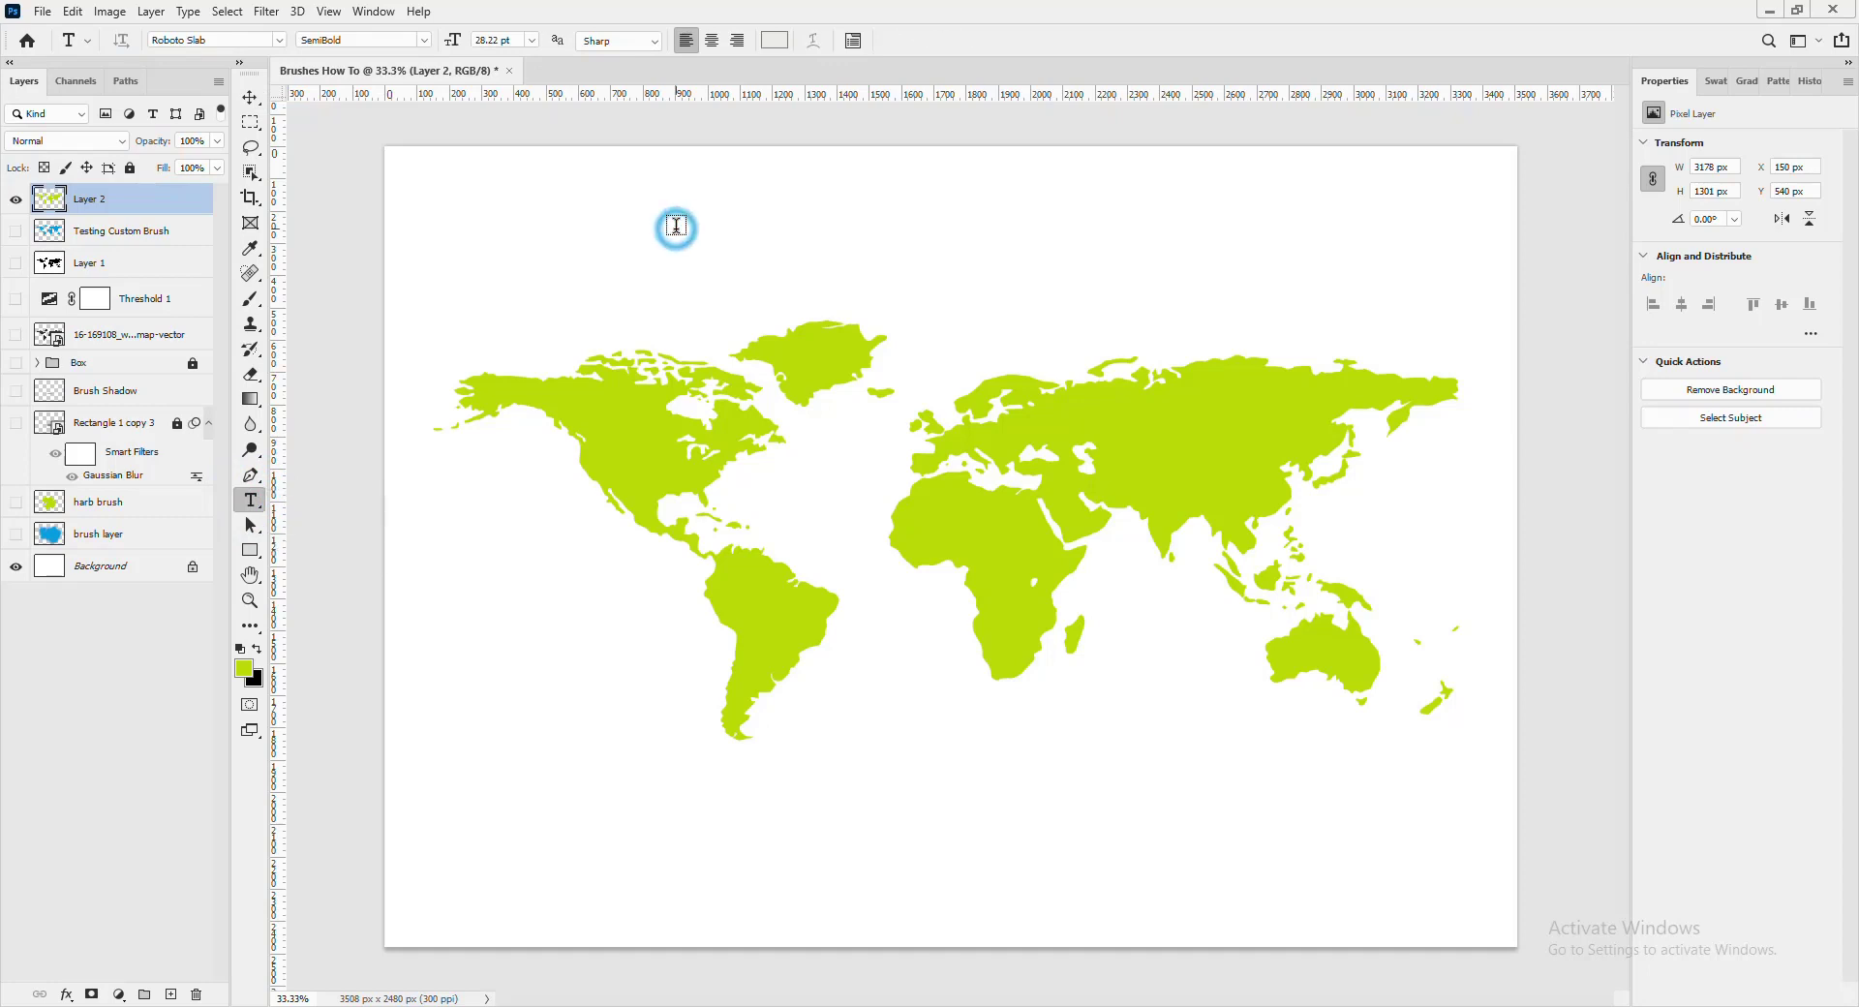
text(W)
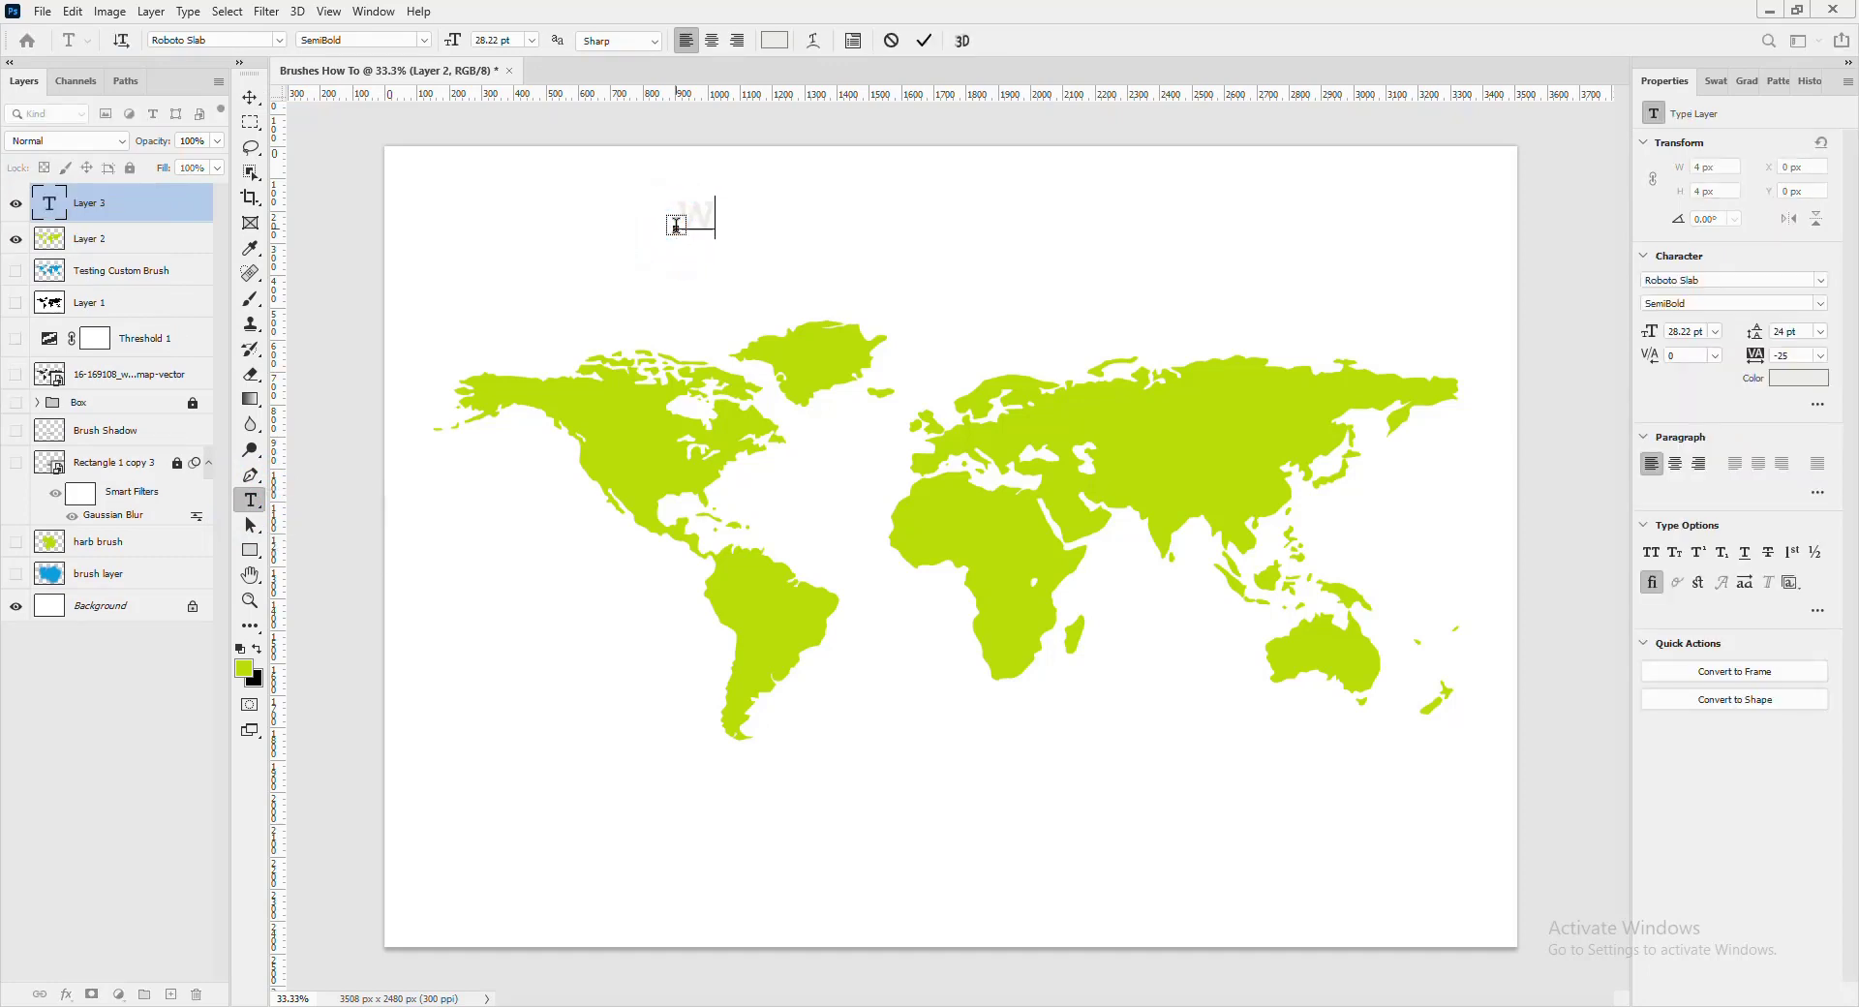
text(ORLD MAPP)
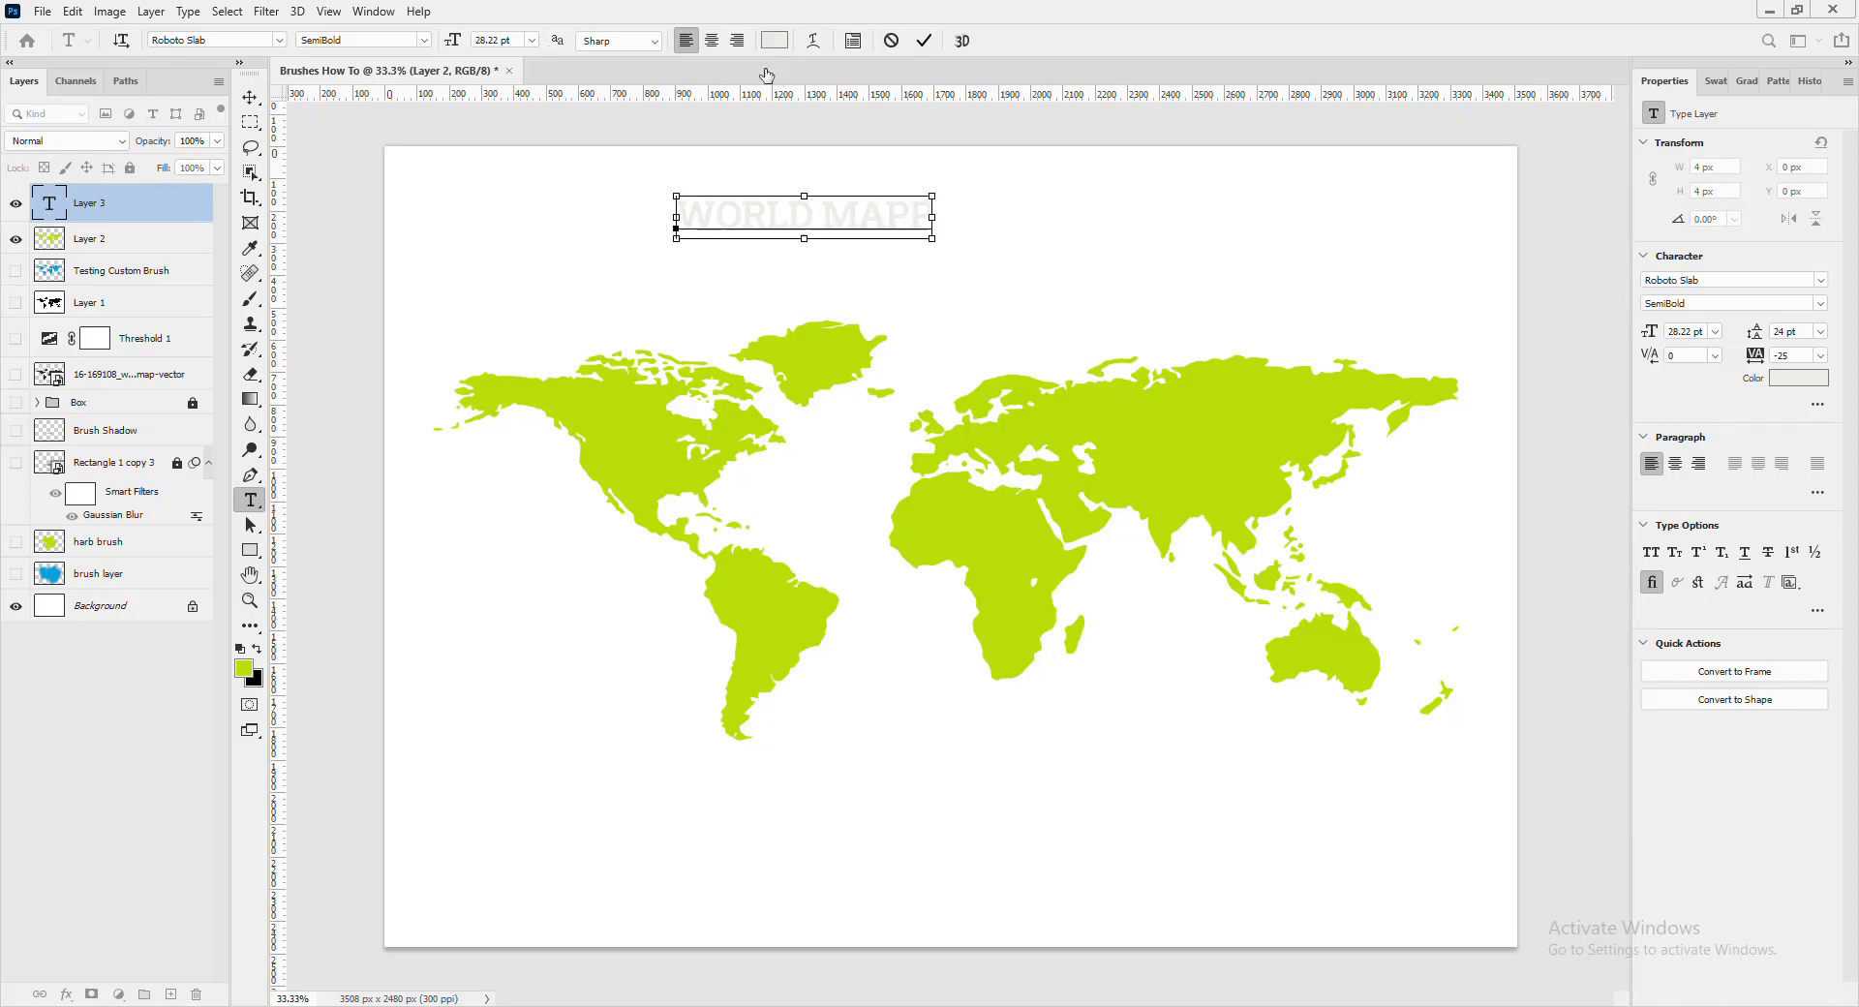
key(ctrl+a)
click(772, 40)
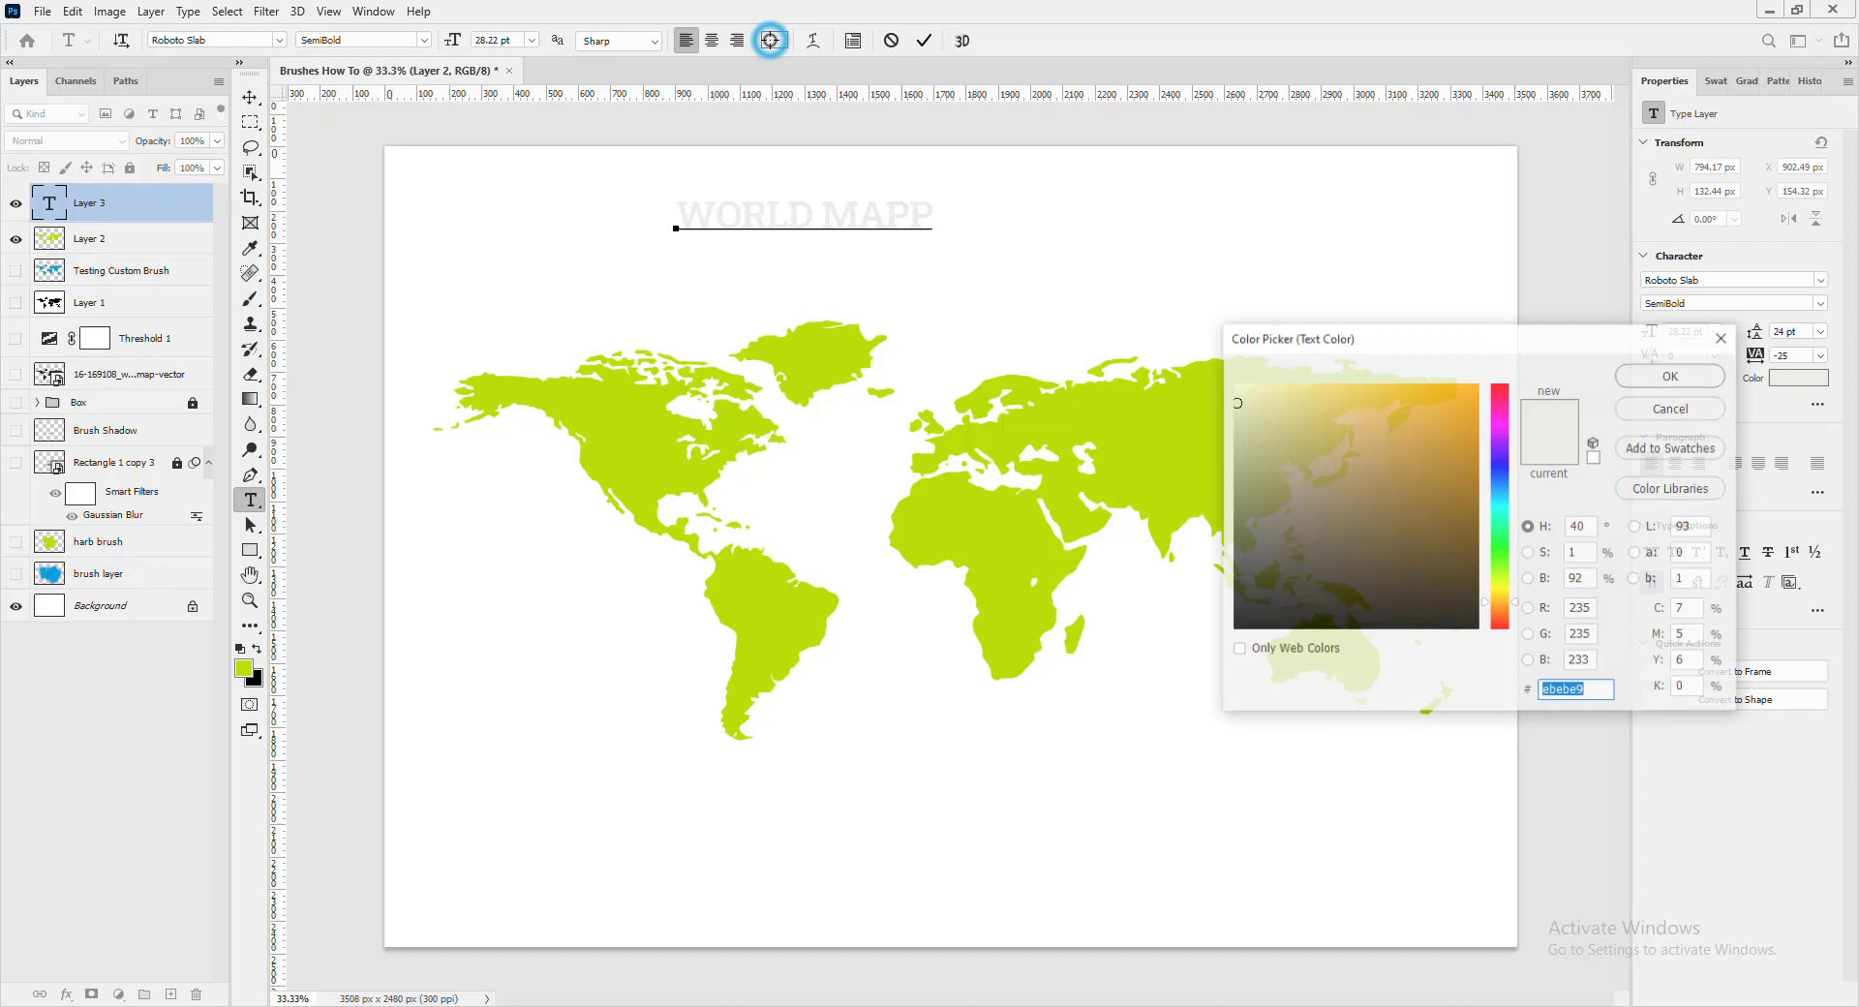
click(1145, 427)
click(1660, 378)
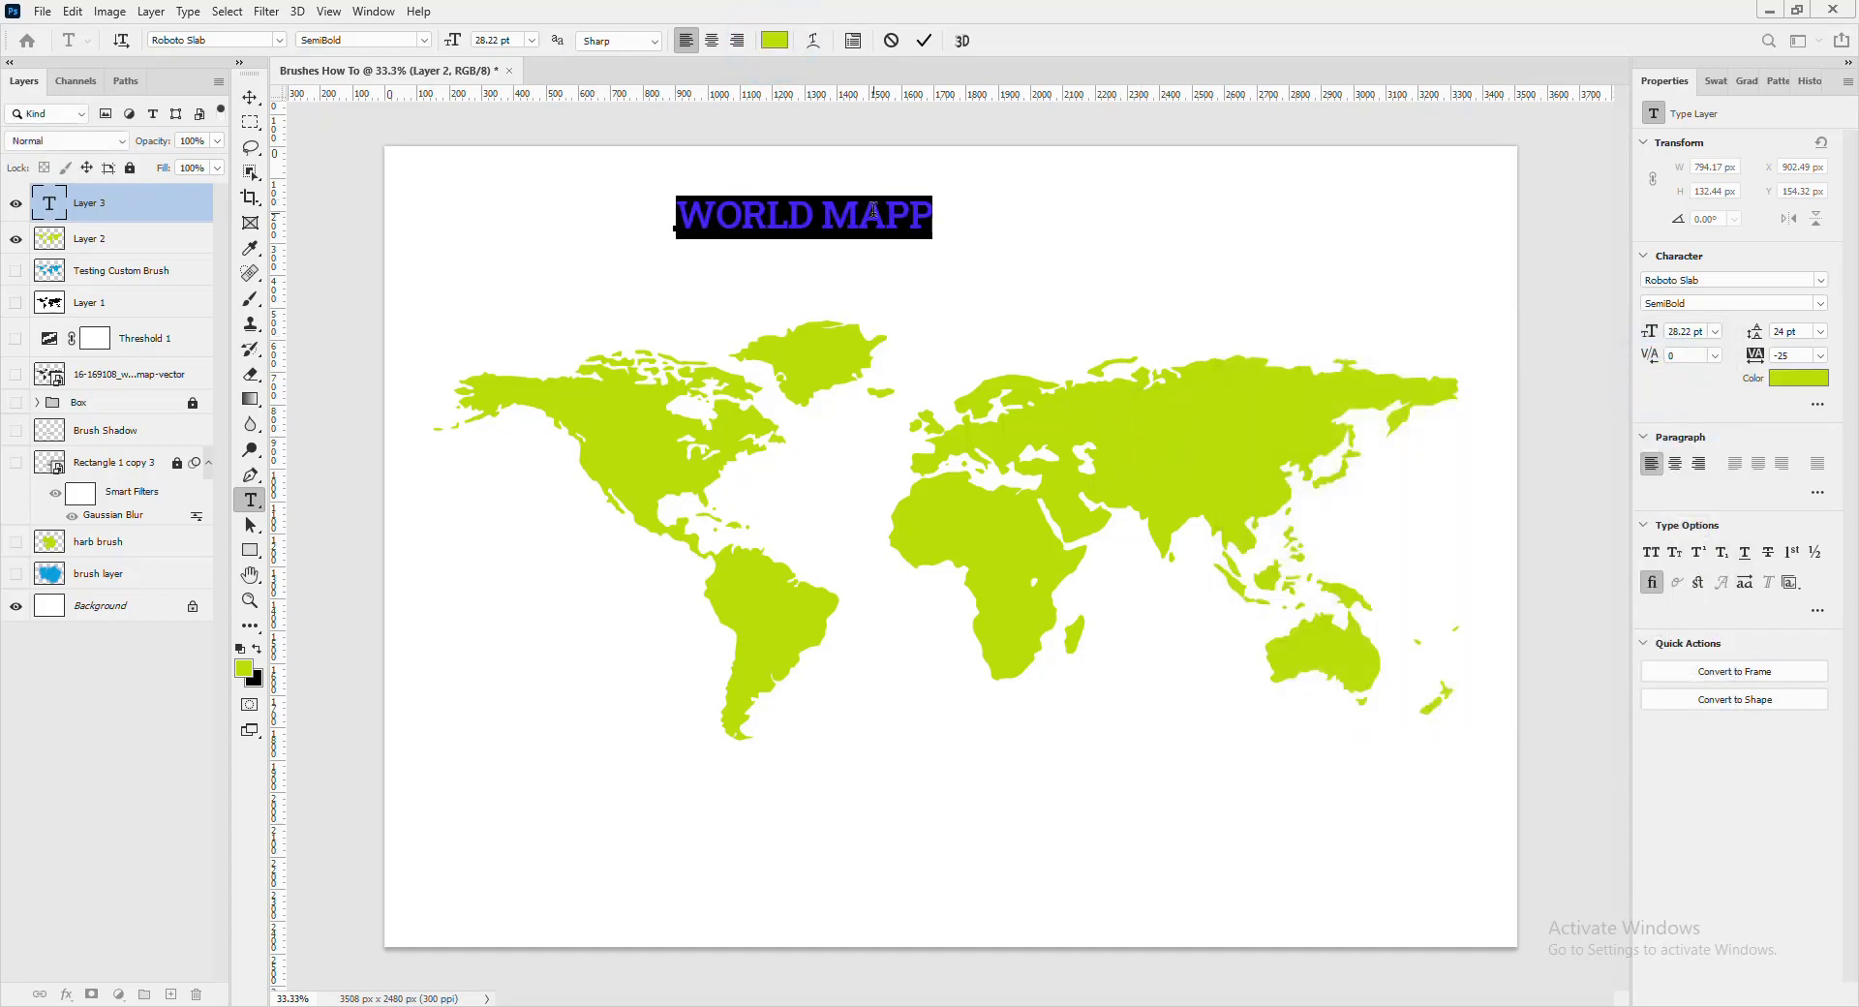
key(Right)
key(BackSpace)
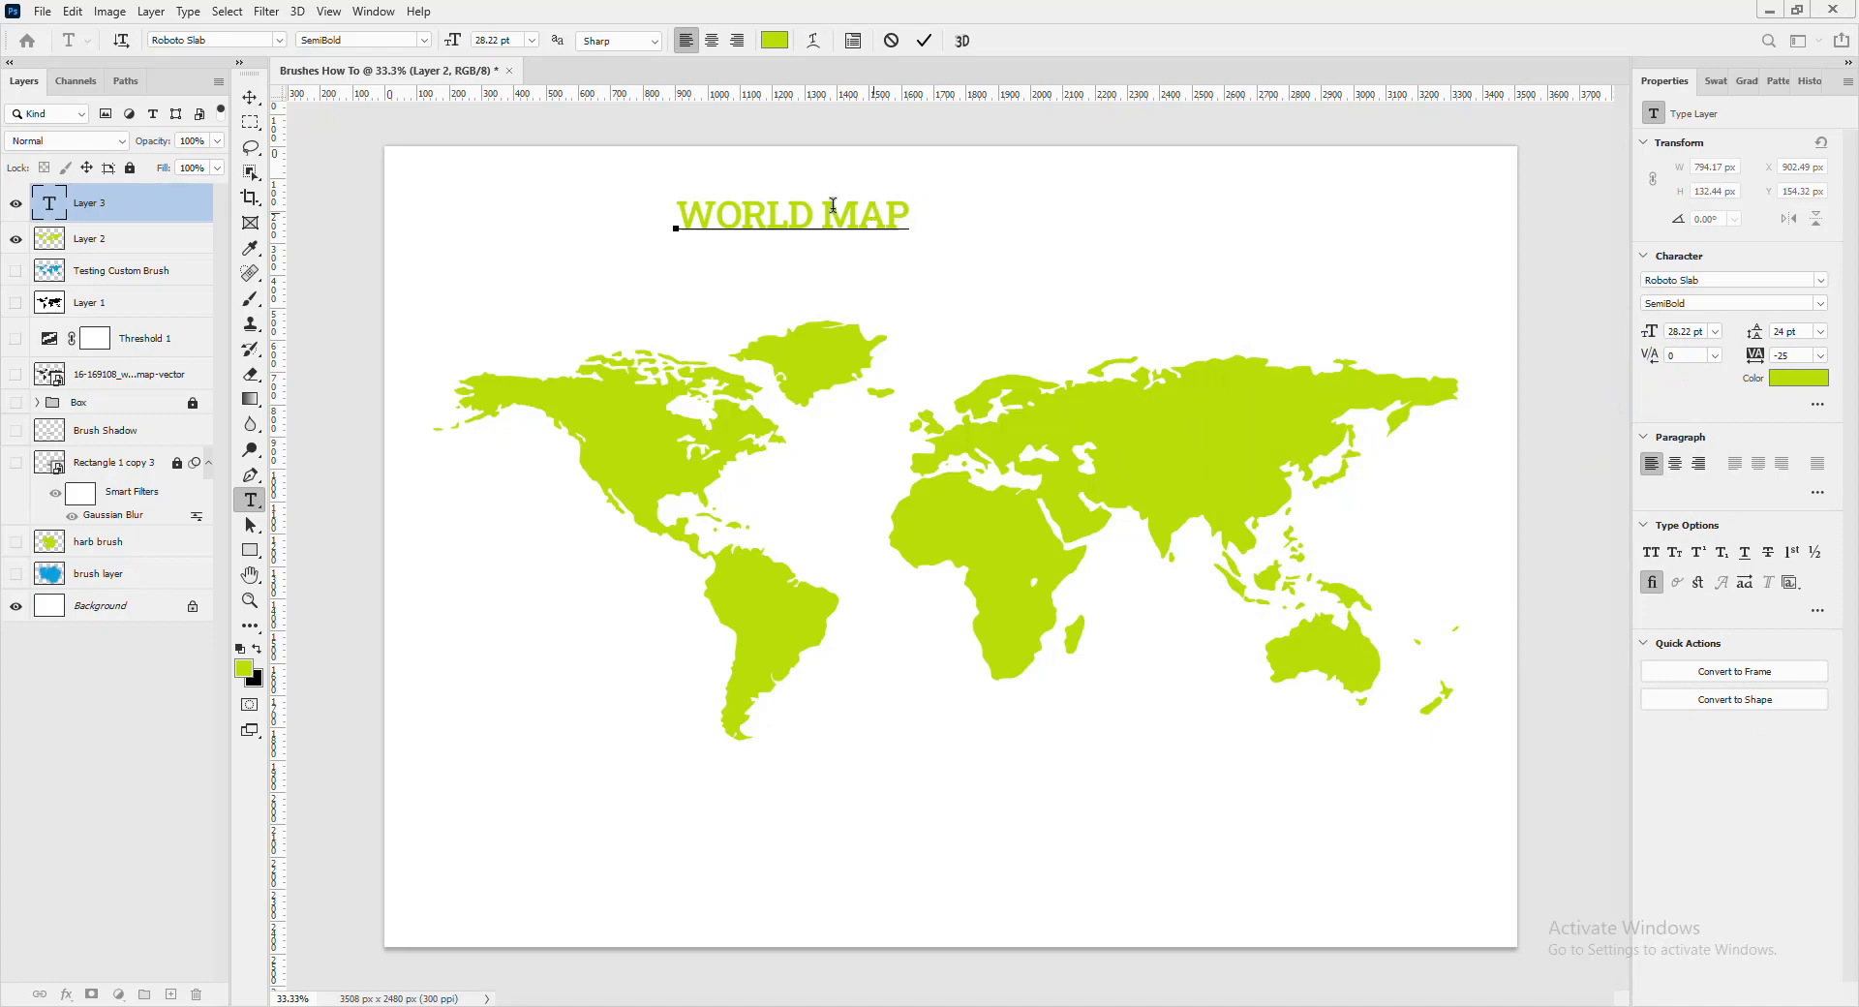
click(259, 101)
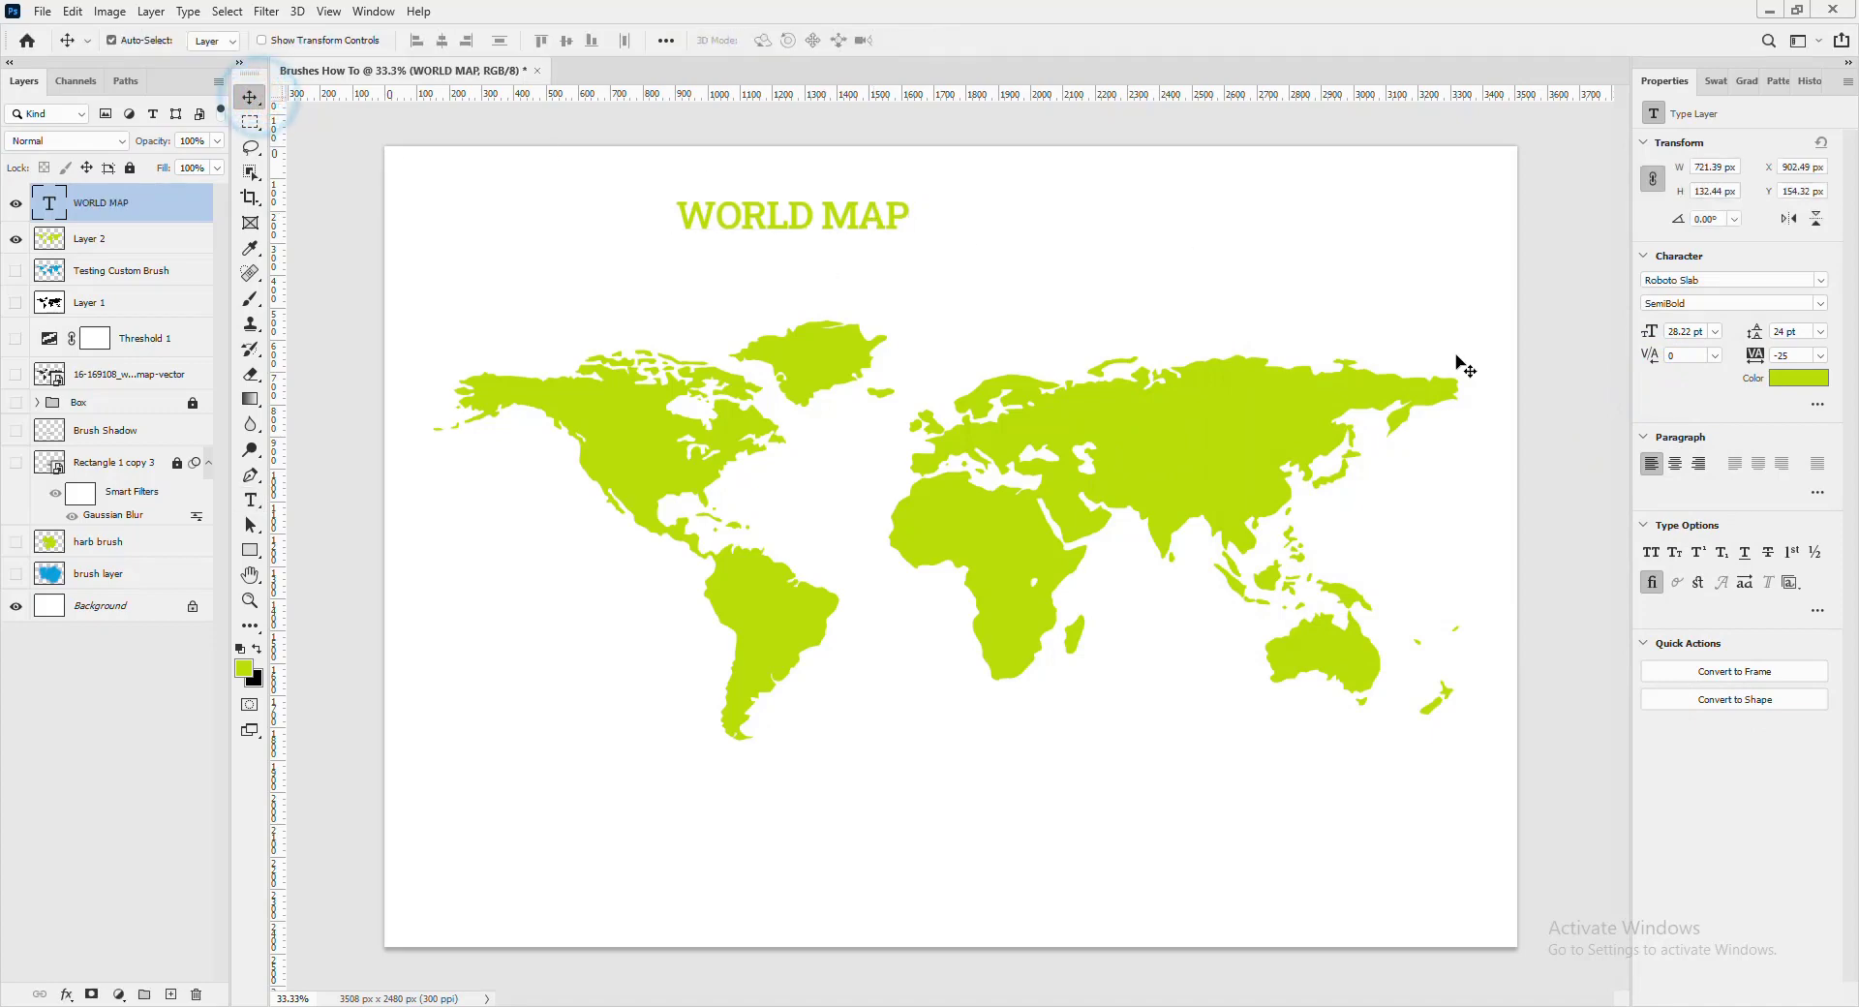
- Change the font of the WORLD MAP title to Barlow Condensed
click(1821, 280)
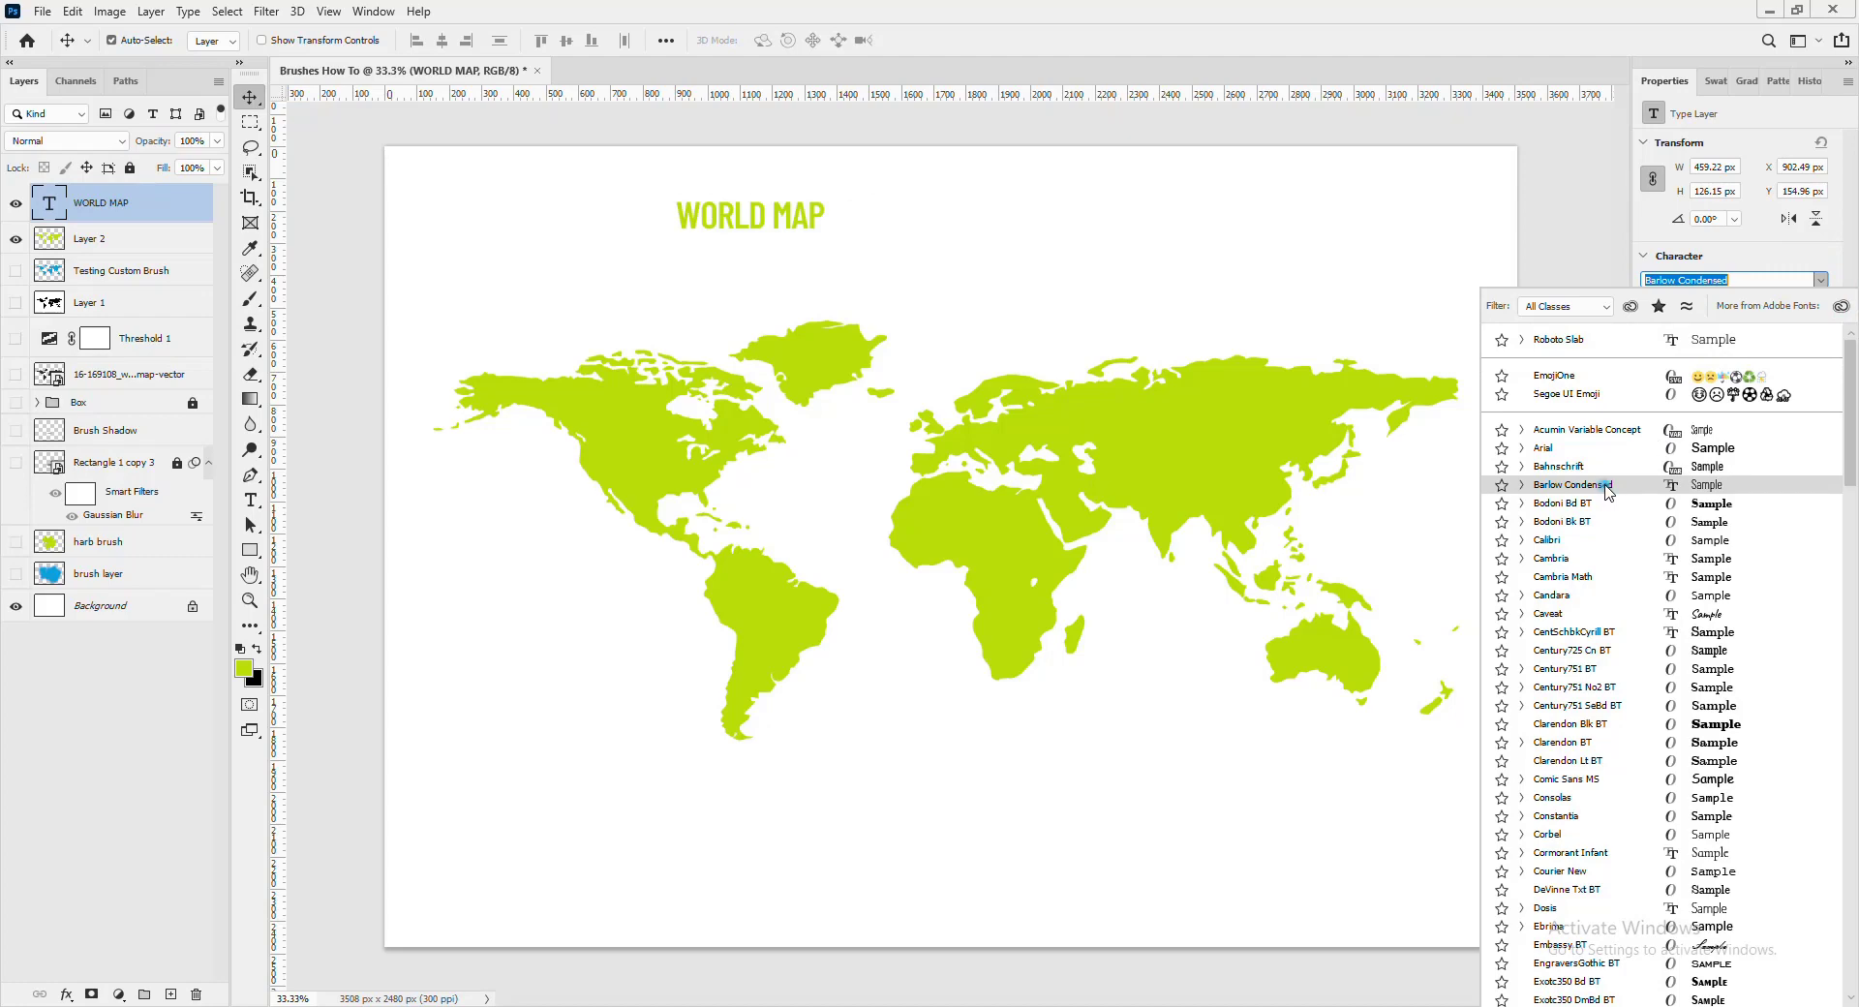
click(1608, 491)
key(ctrl)
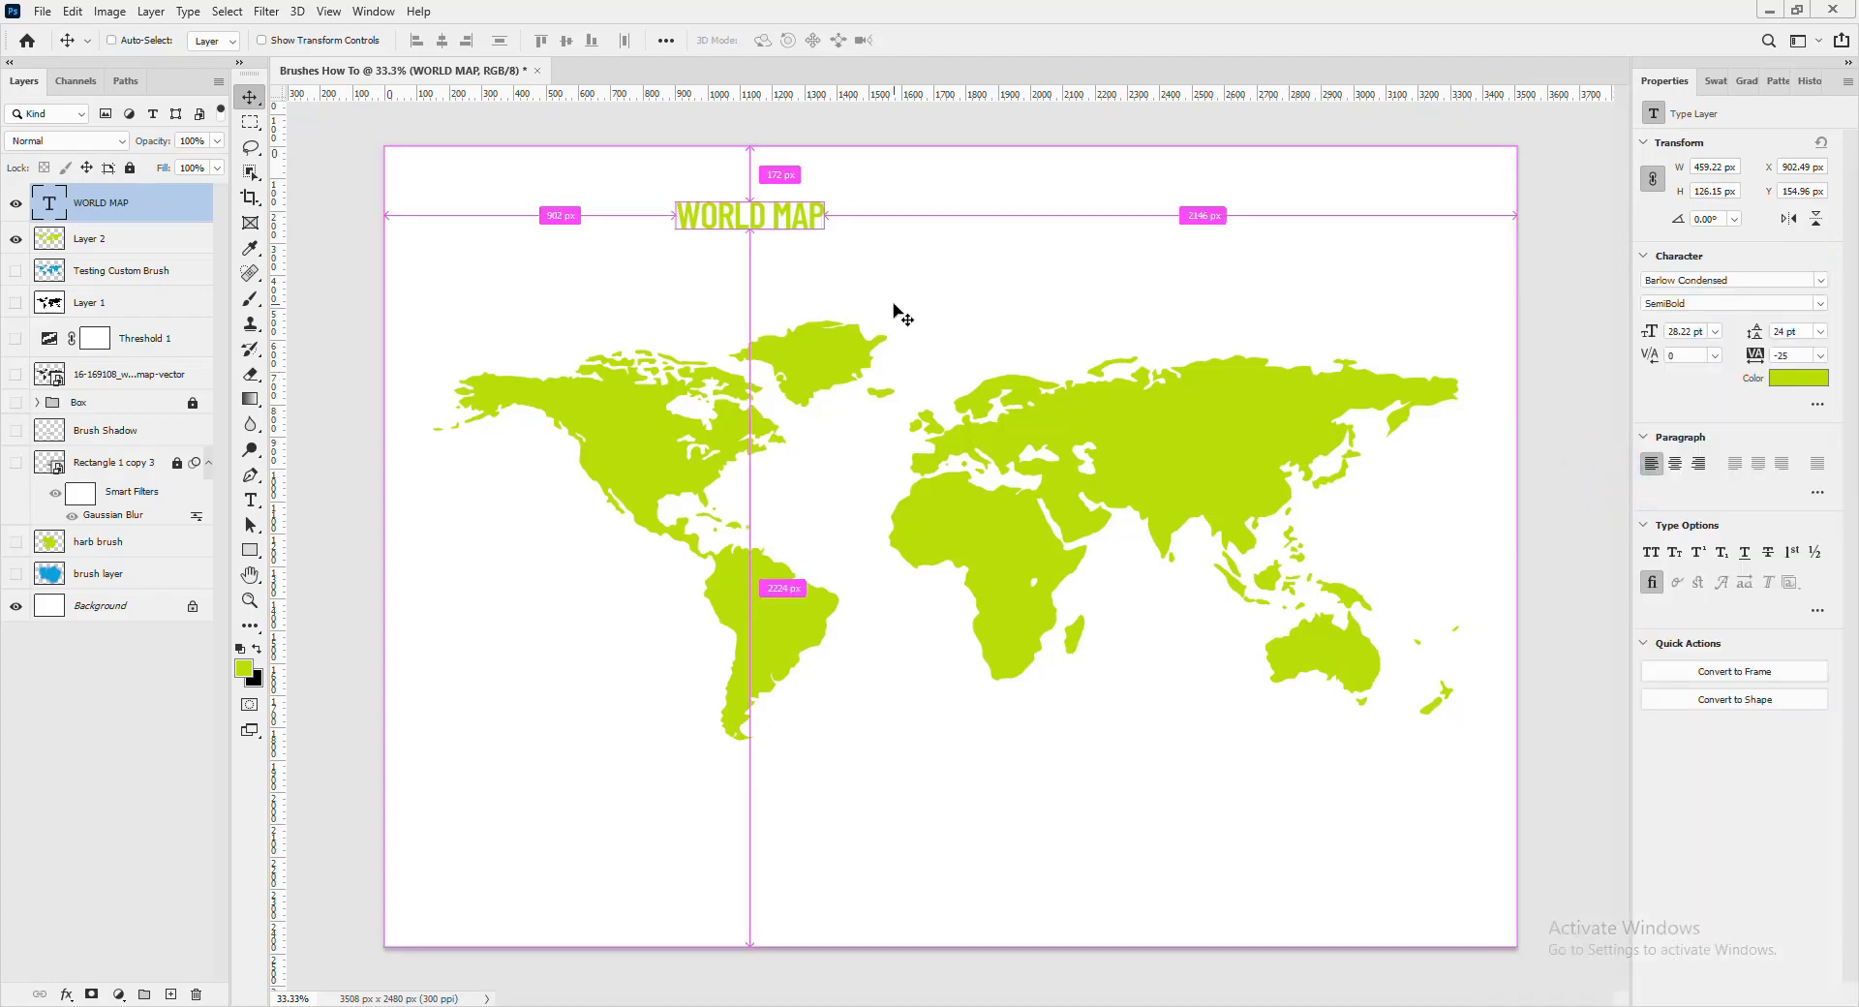
key(ctrl+t)
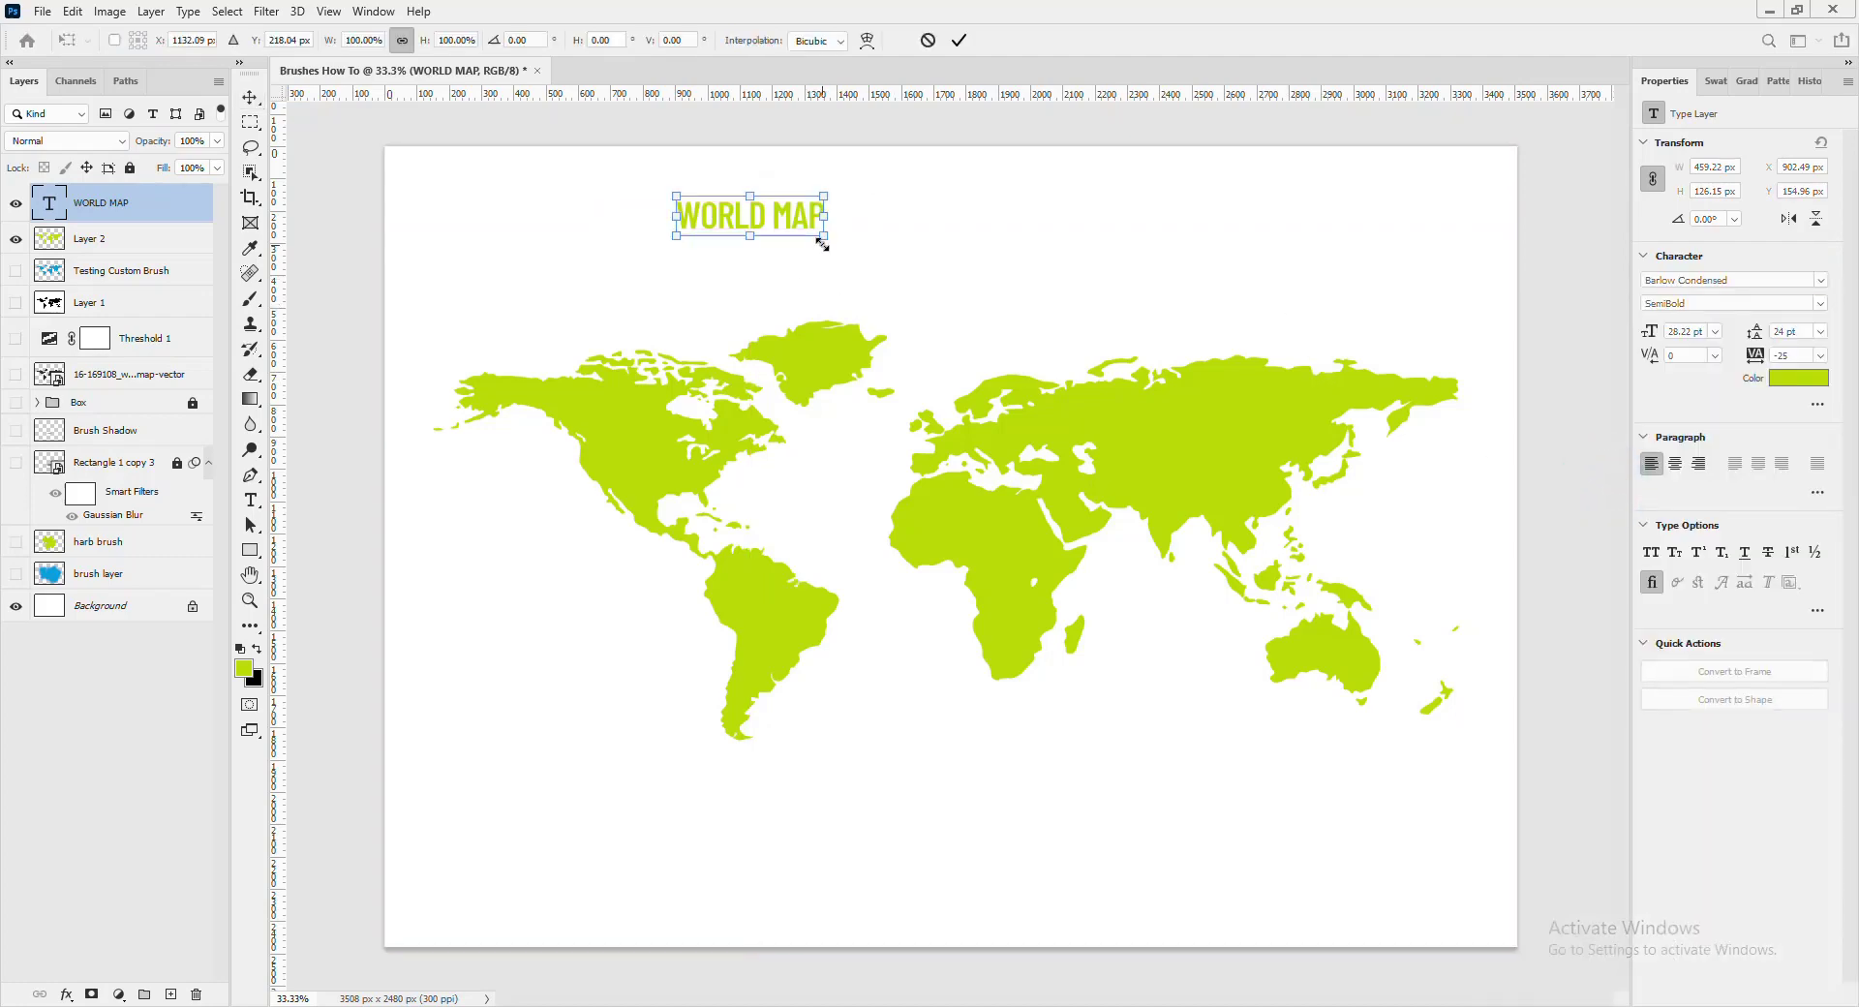
drag(824, 237, 882, 265)
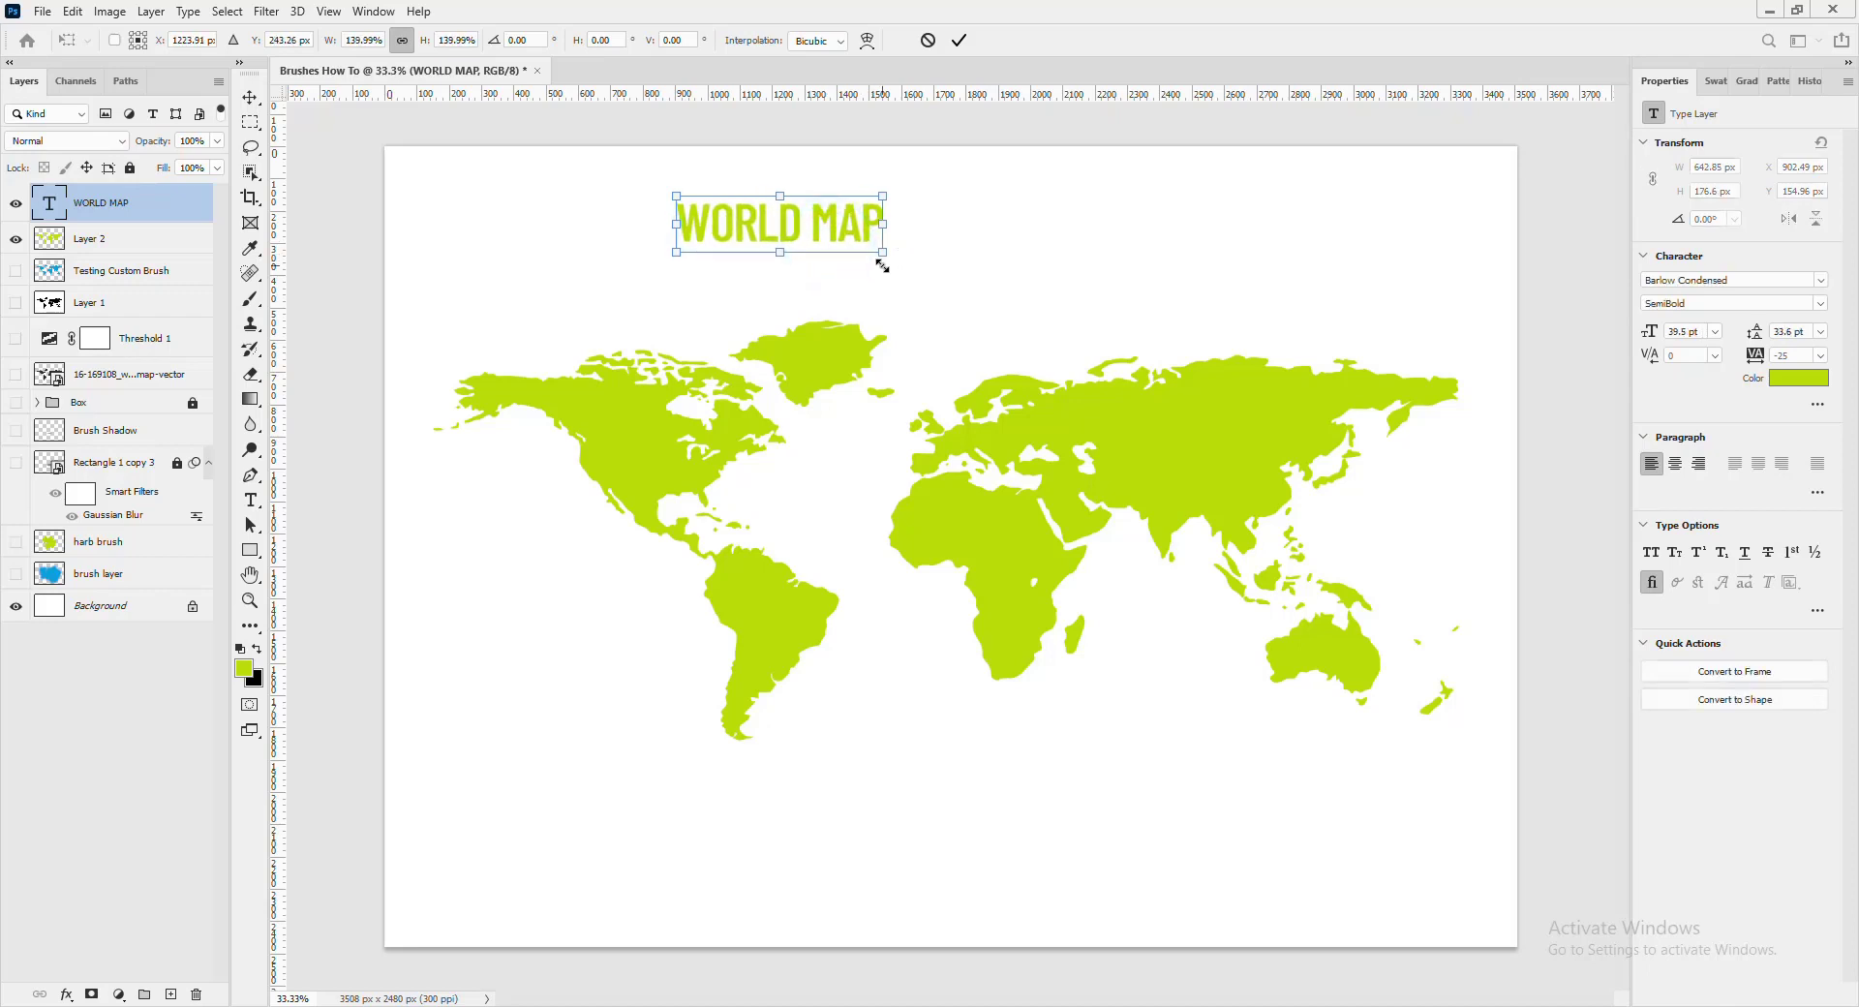
key(ctrl+z)
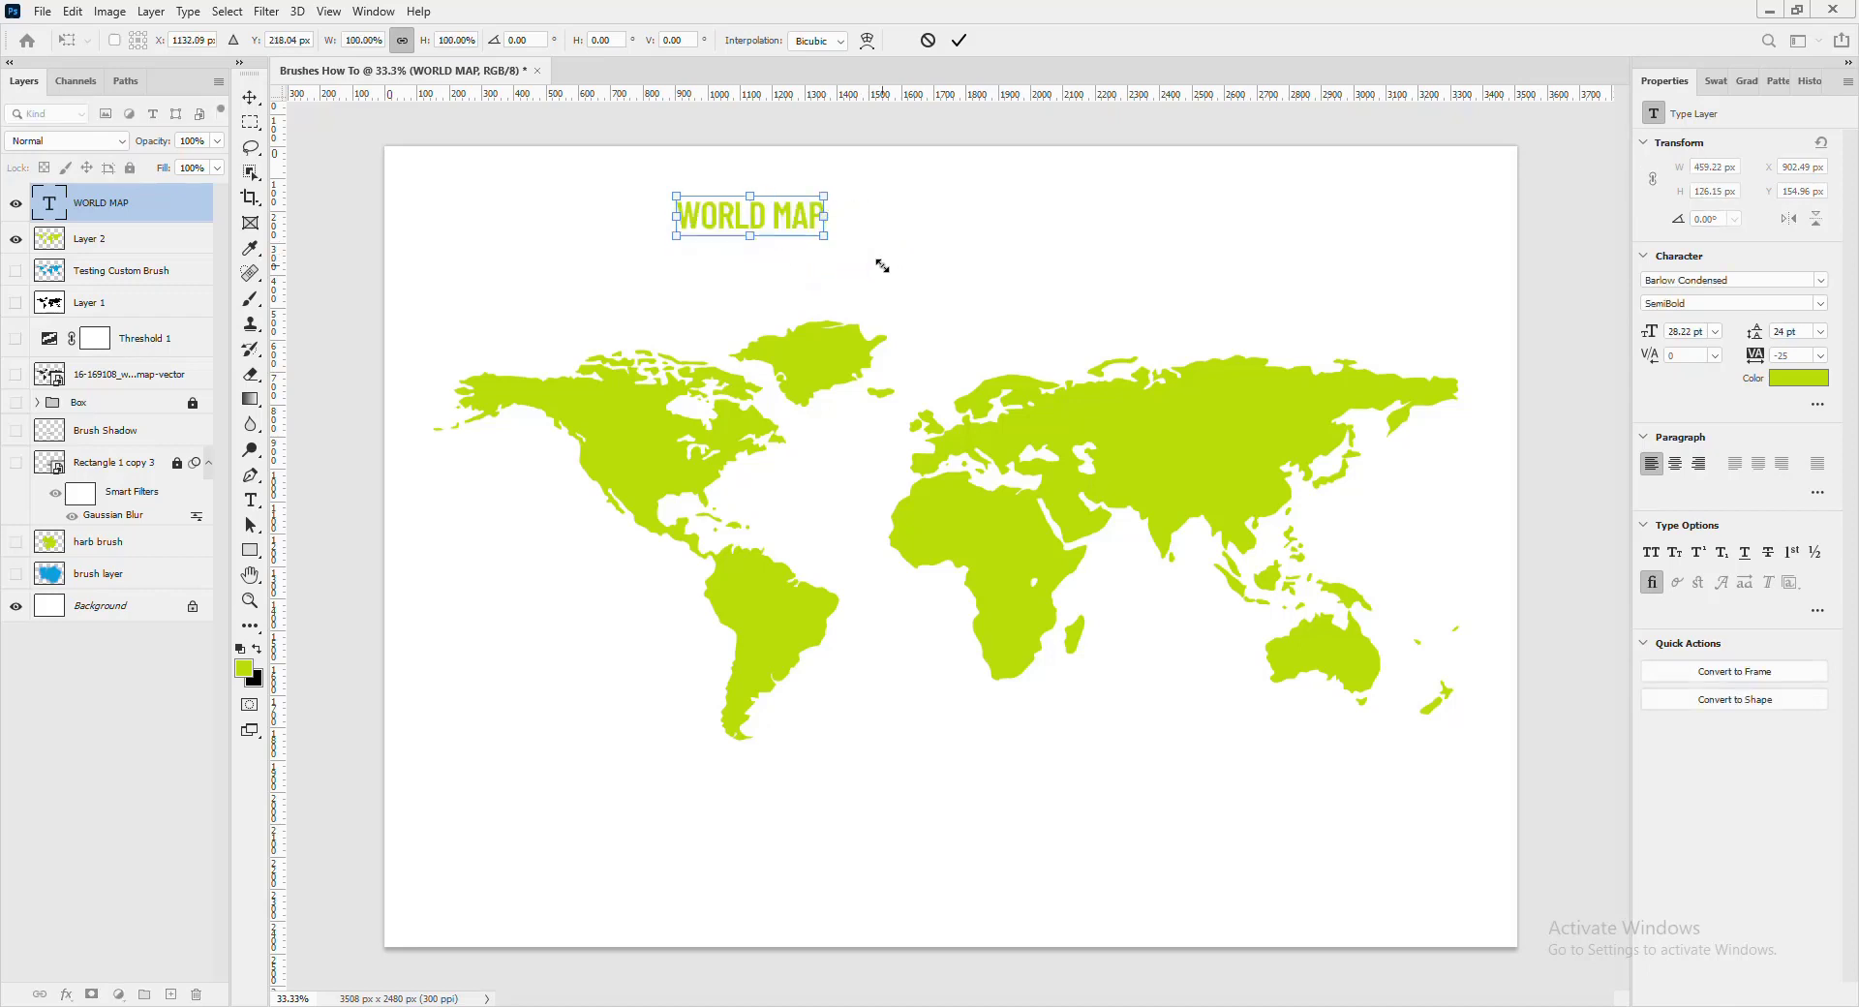
key(Escape)
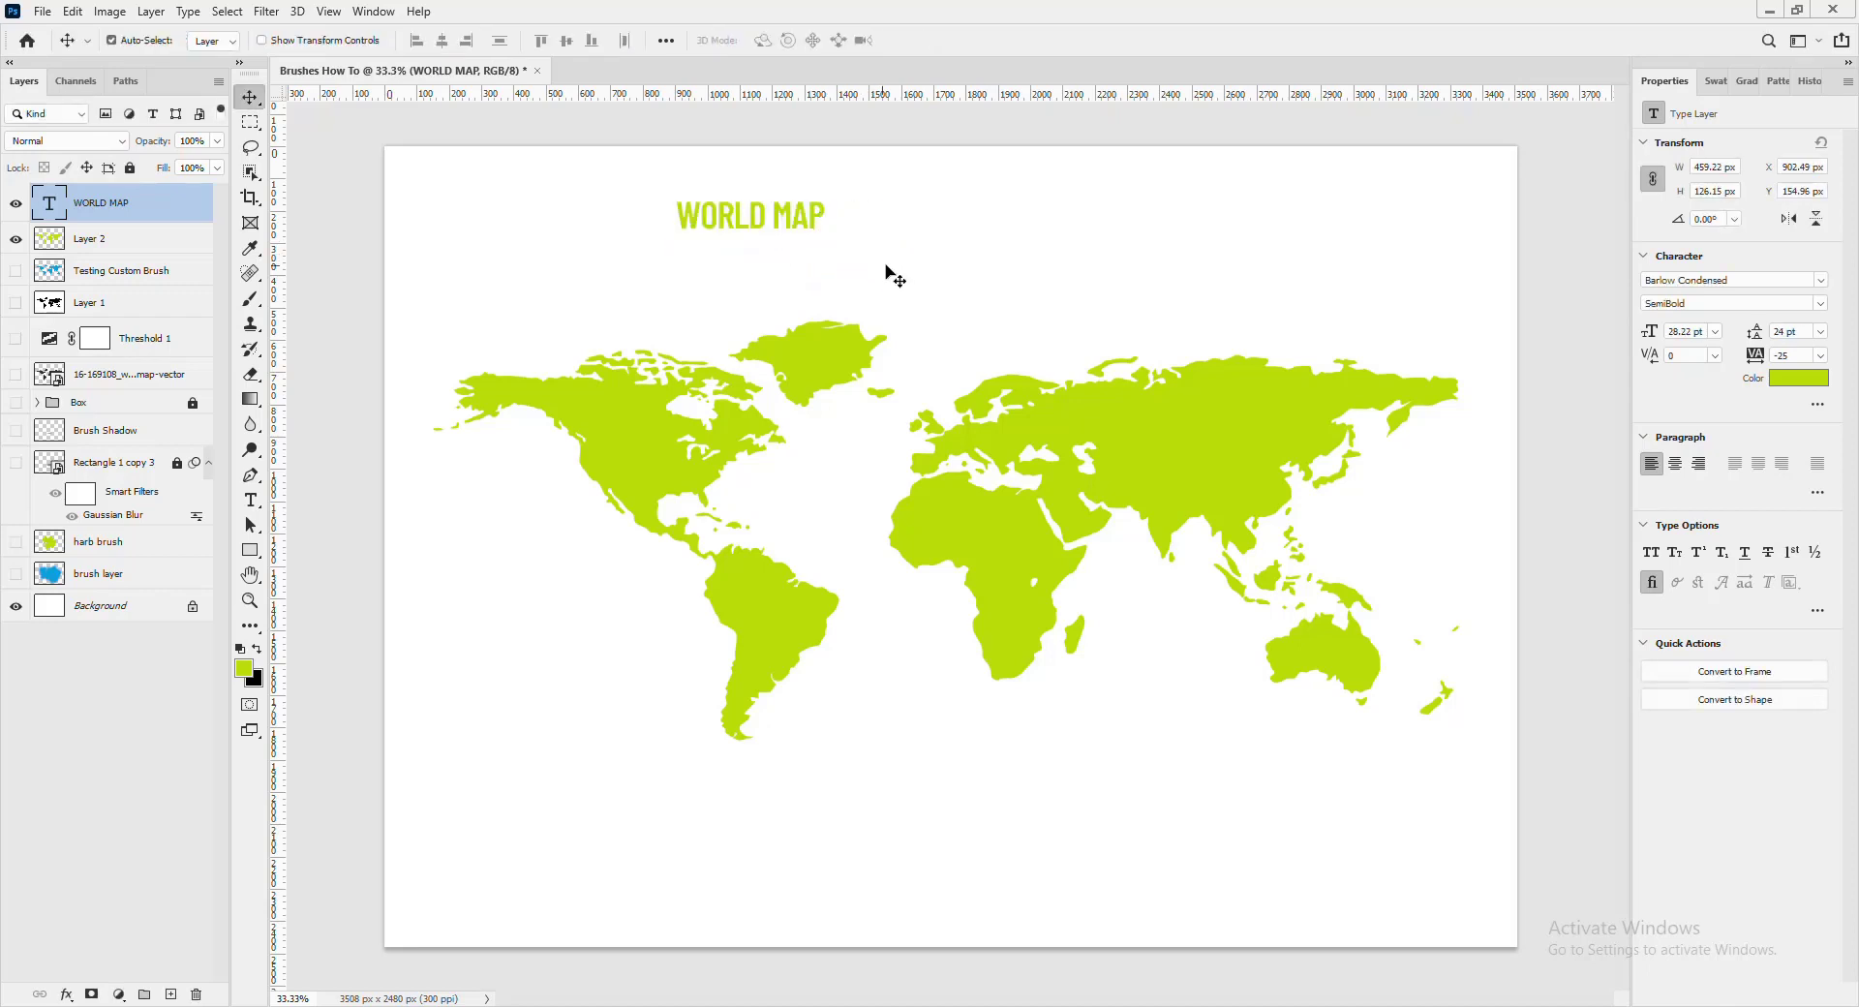
- Set the tracking of the WORLD MAP title to 2000
click(1824, 355)
click(1789, 405)
click(1755, 356)
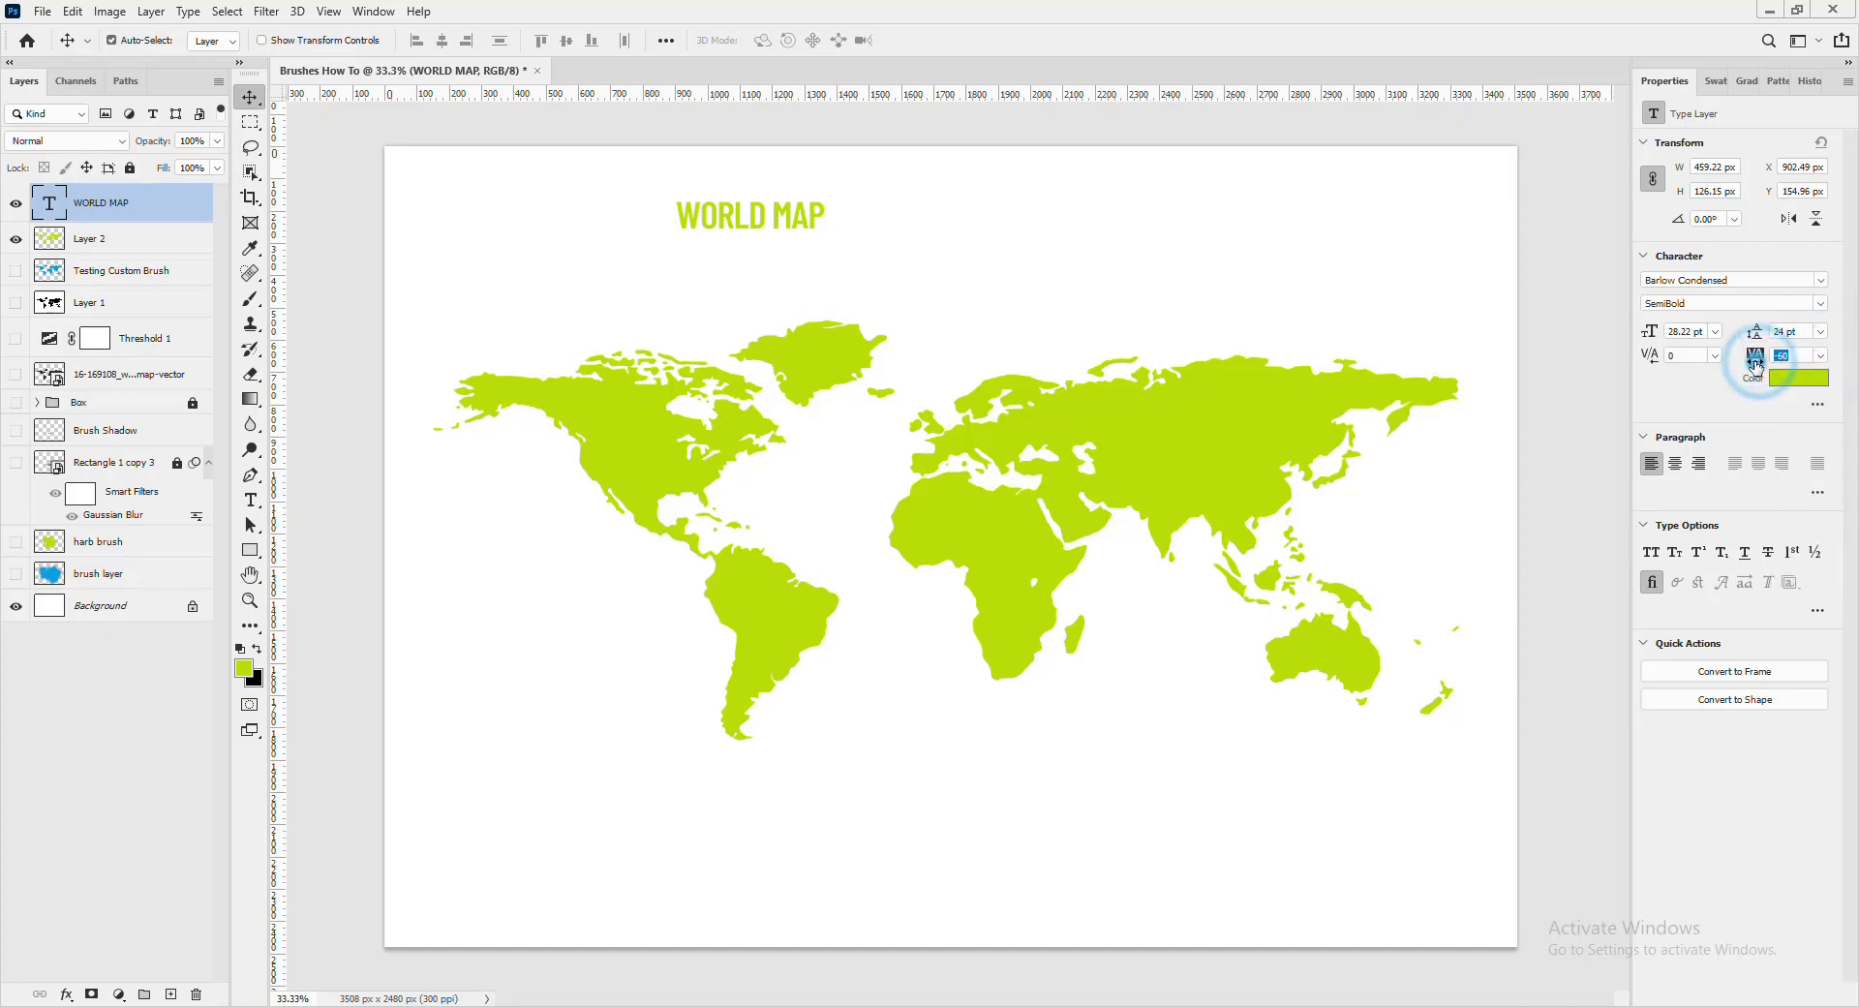
text(2000)
key(Return)
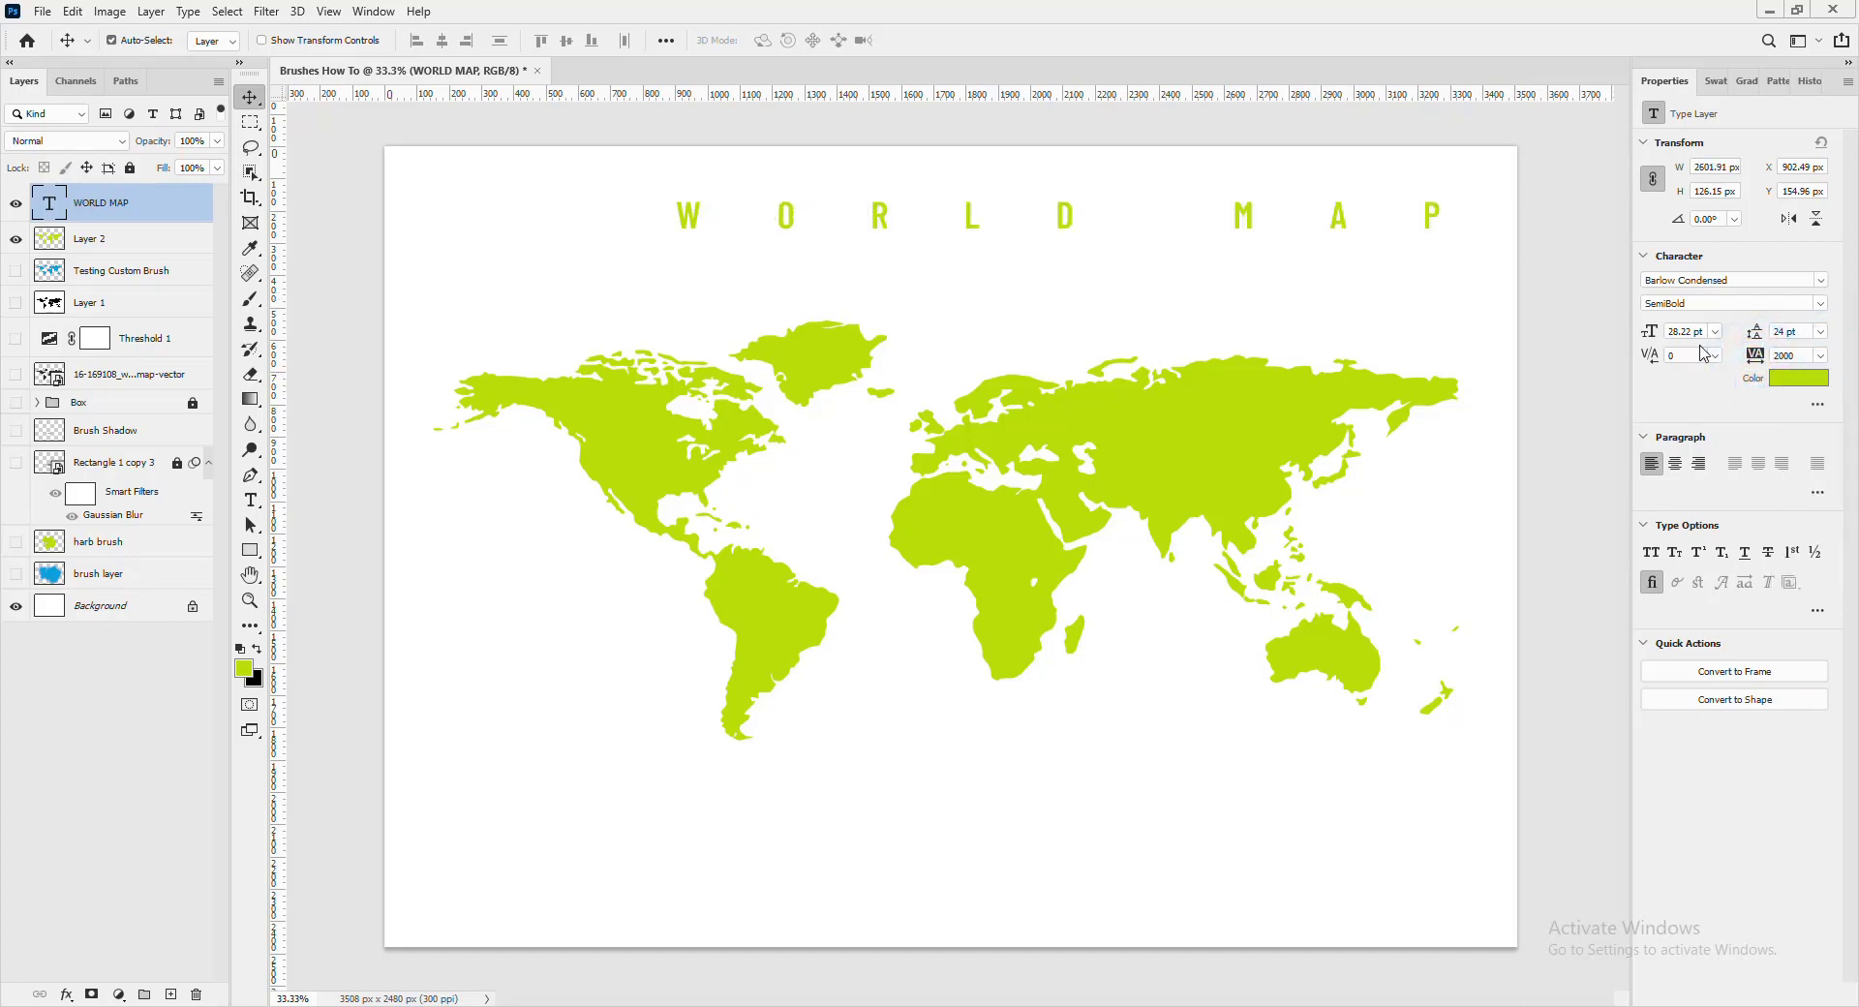
- Reduce the WORLD MAP title's tracking to 1100 and place it centered just above the map, at about X 951 px, Y 302 px
drag(1247, 208, 1142, 245)
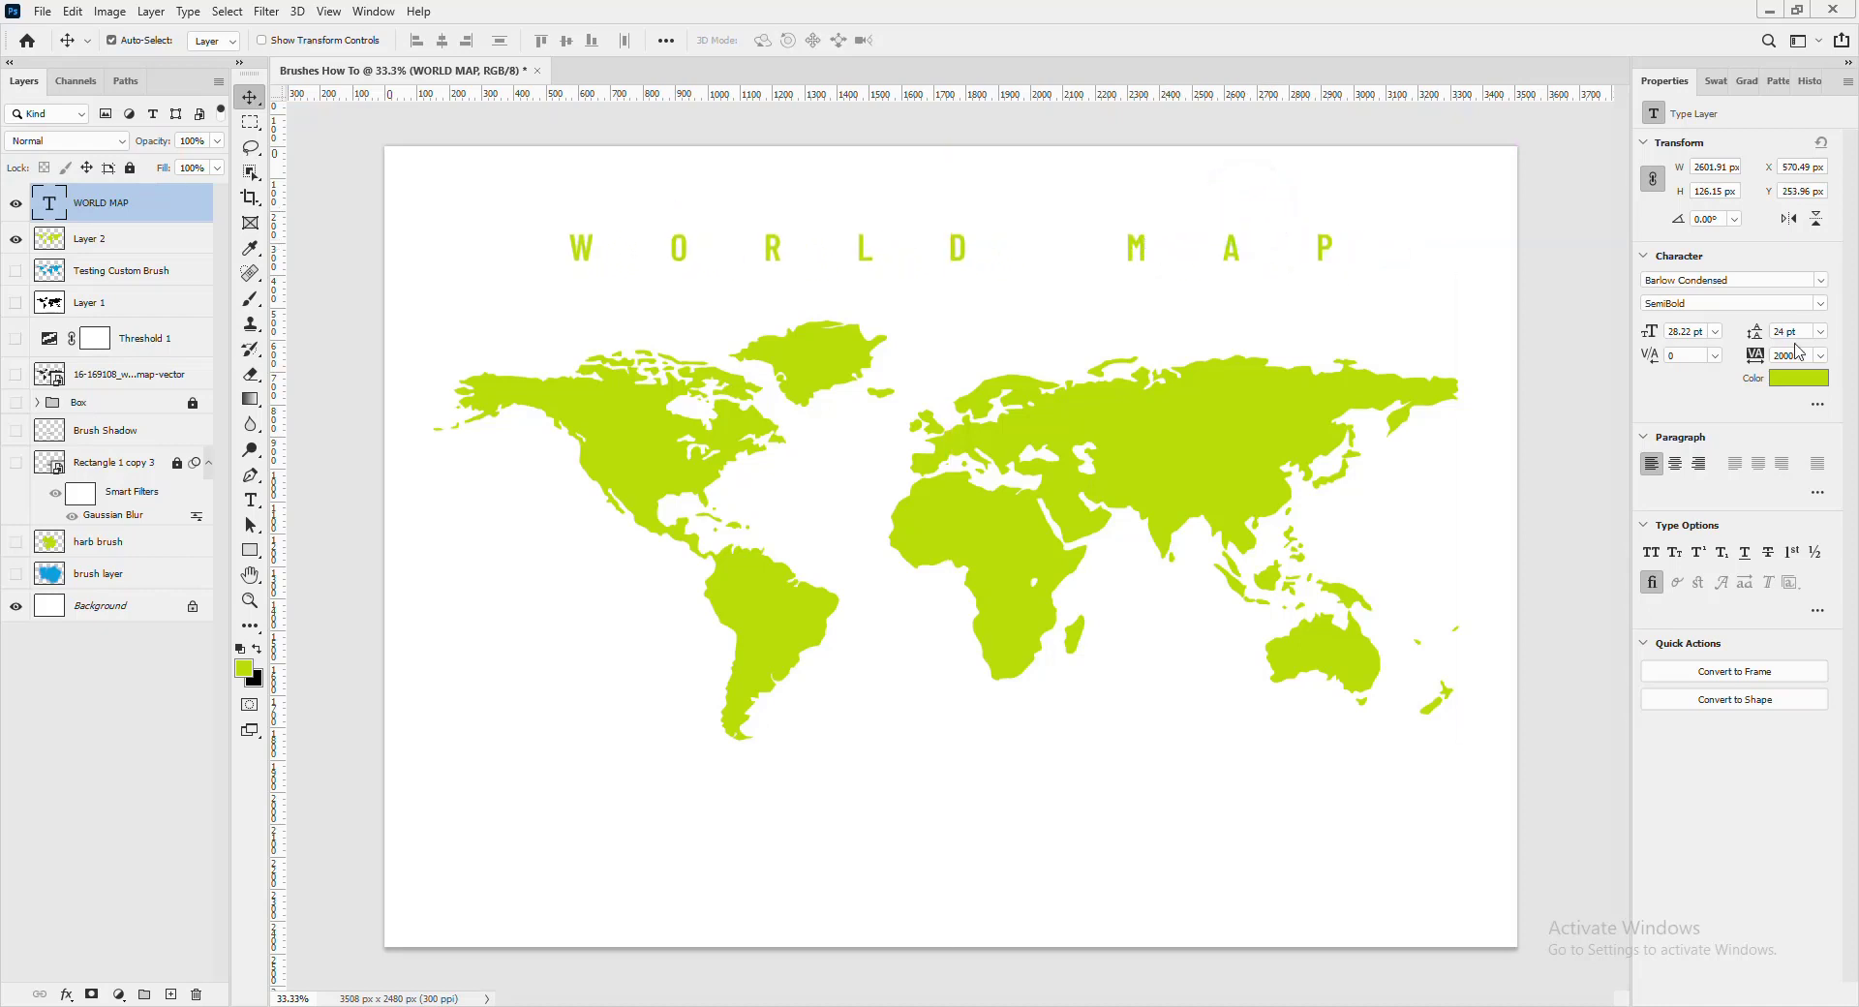
drag(1754, 356, 1715, 374)
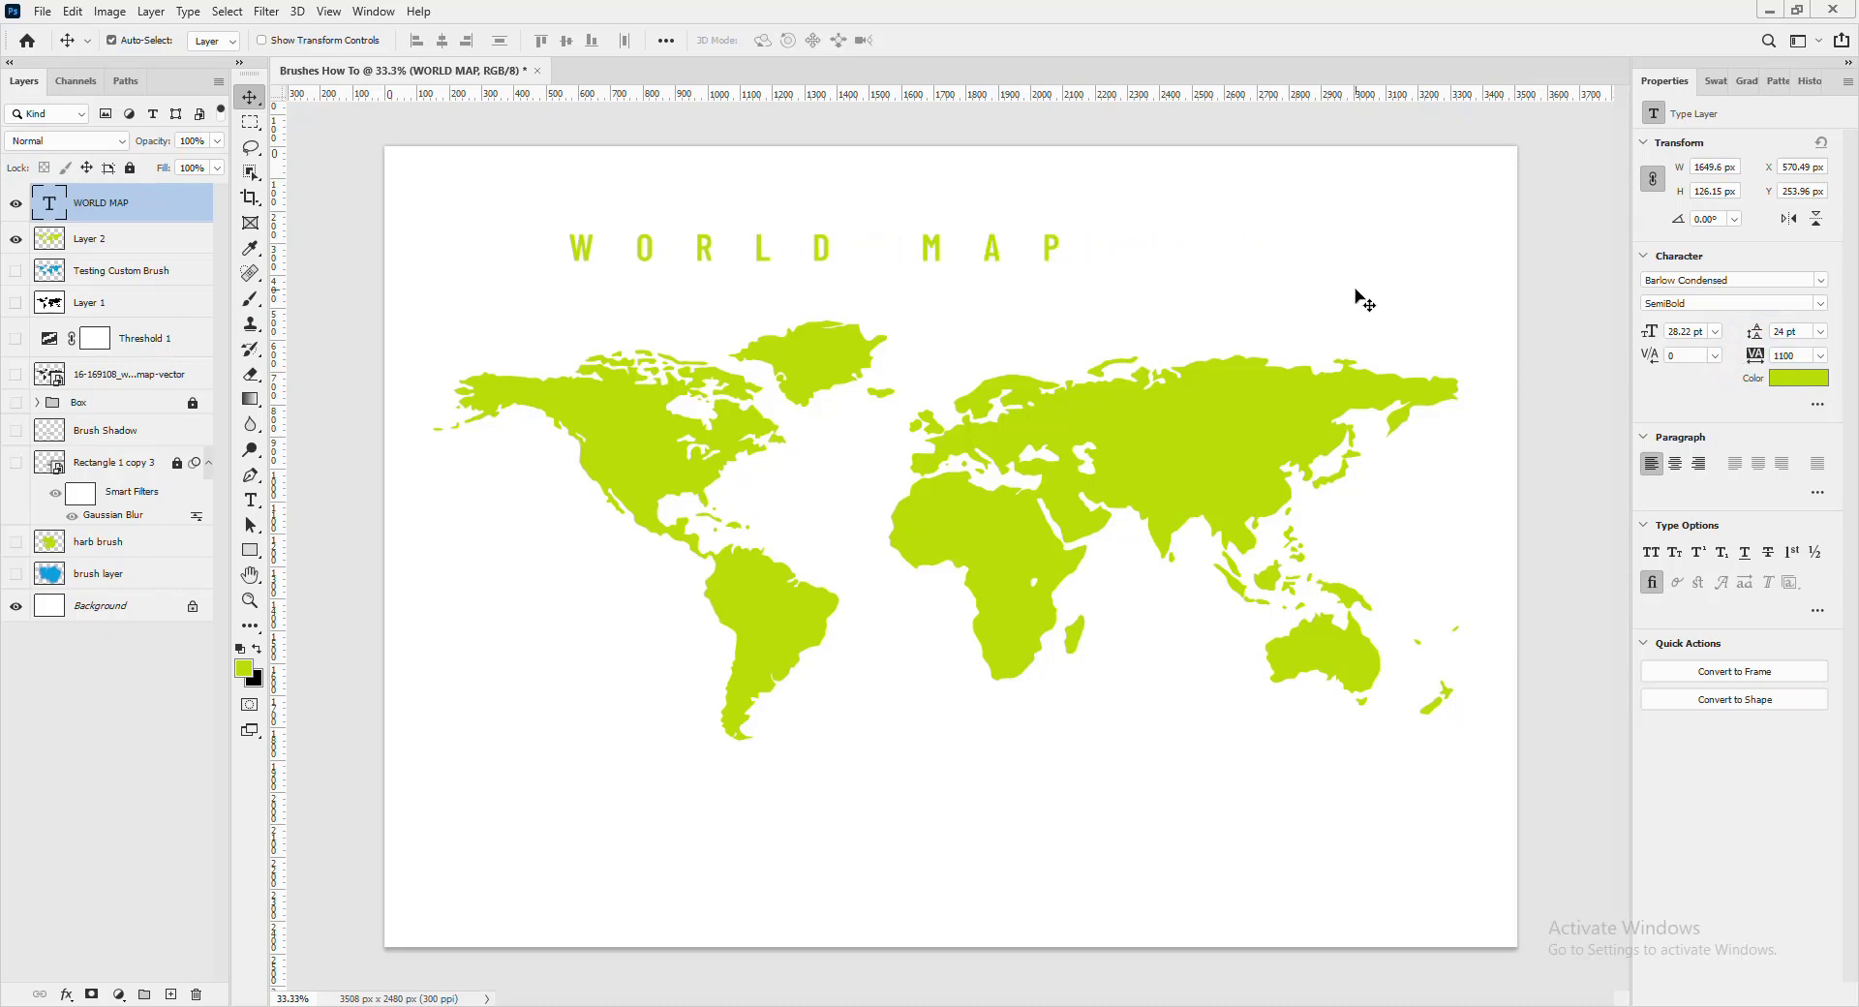
drag(1046, 248, 1170, 264)
- Shift the green map on Layer 2 slightly down and right to about X 165 px, Y 590 px, leaving no layer selected
drag(1194, 429, 1194, 442)
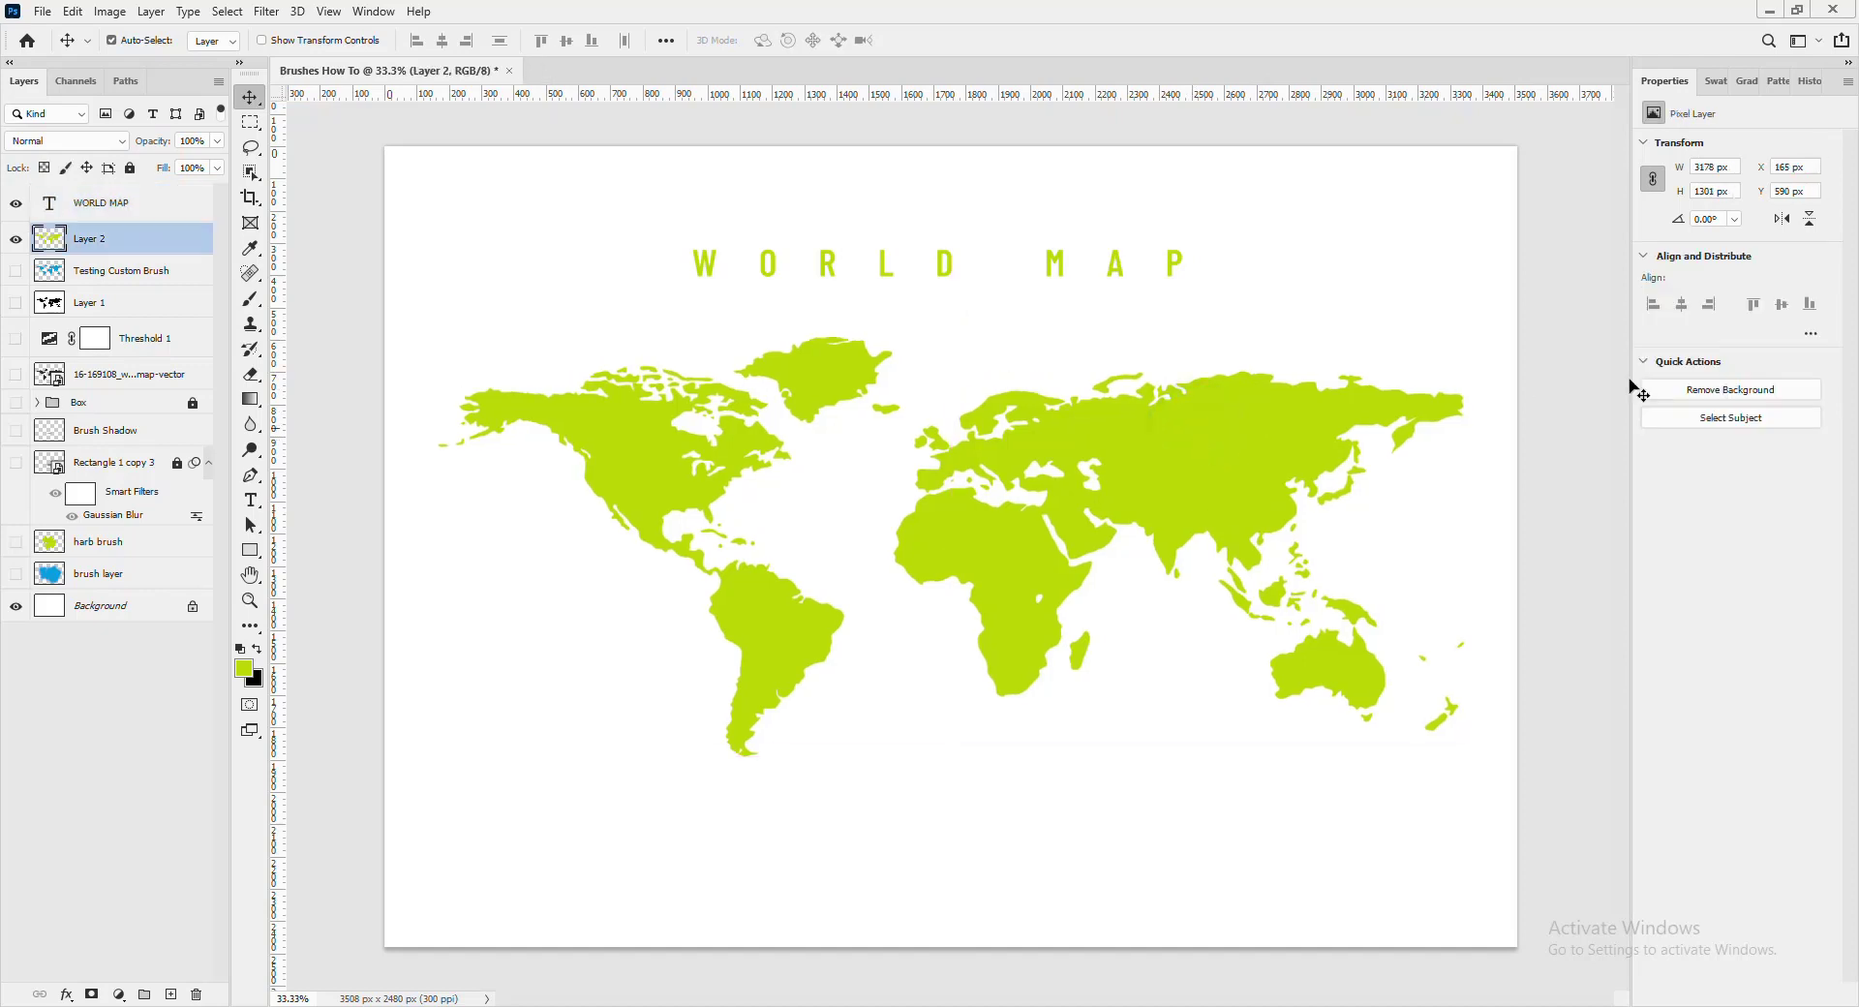
click(1054, 261)
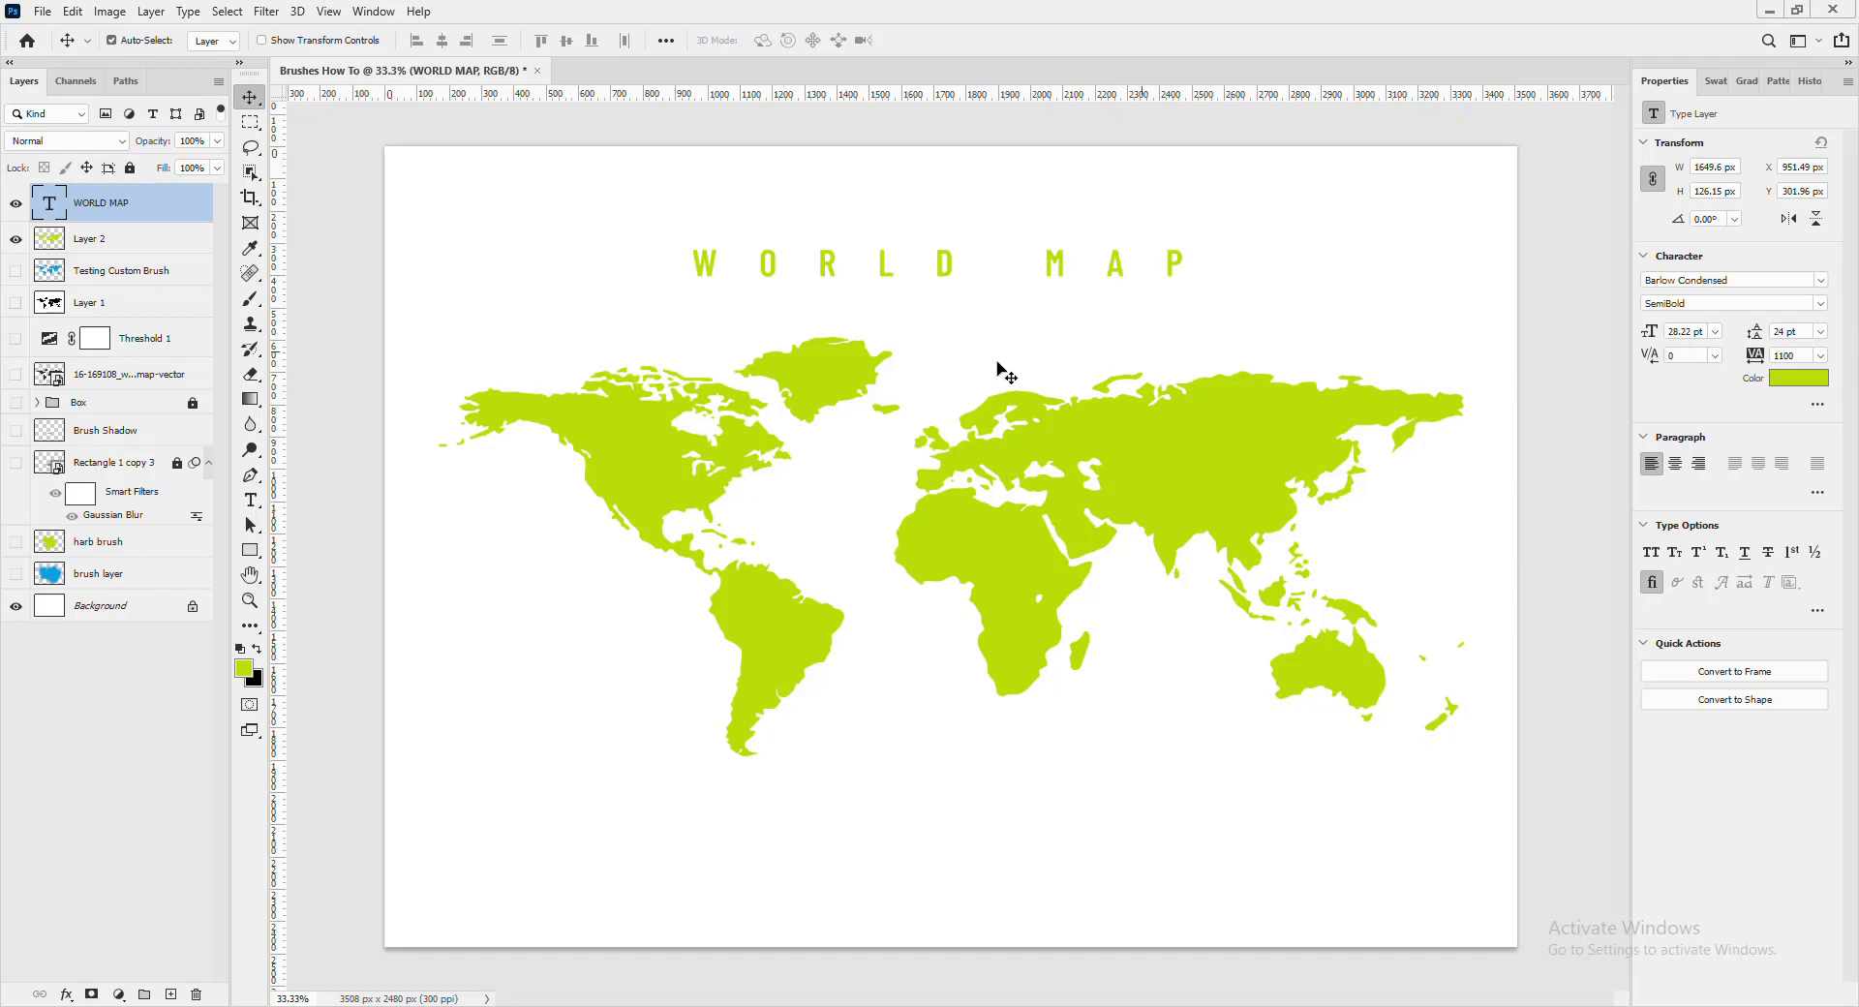
click(578, 683)
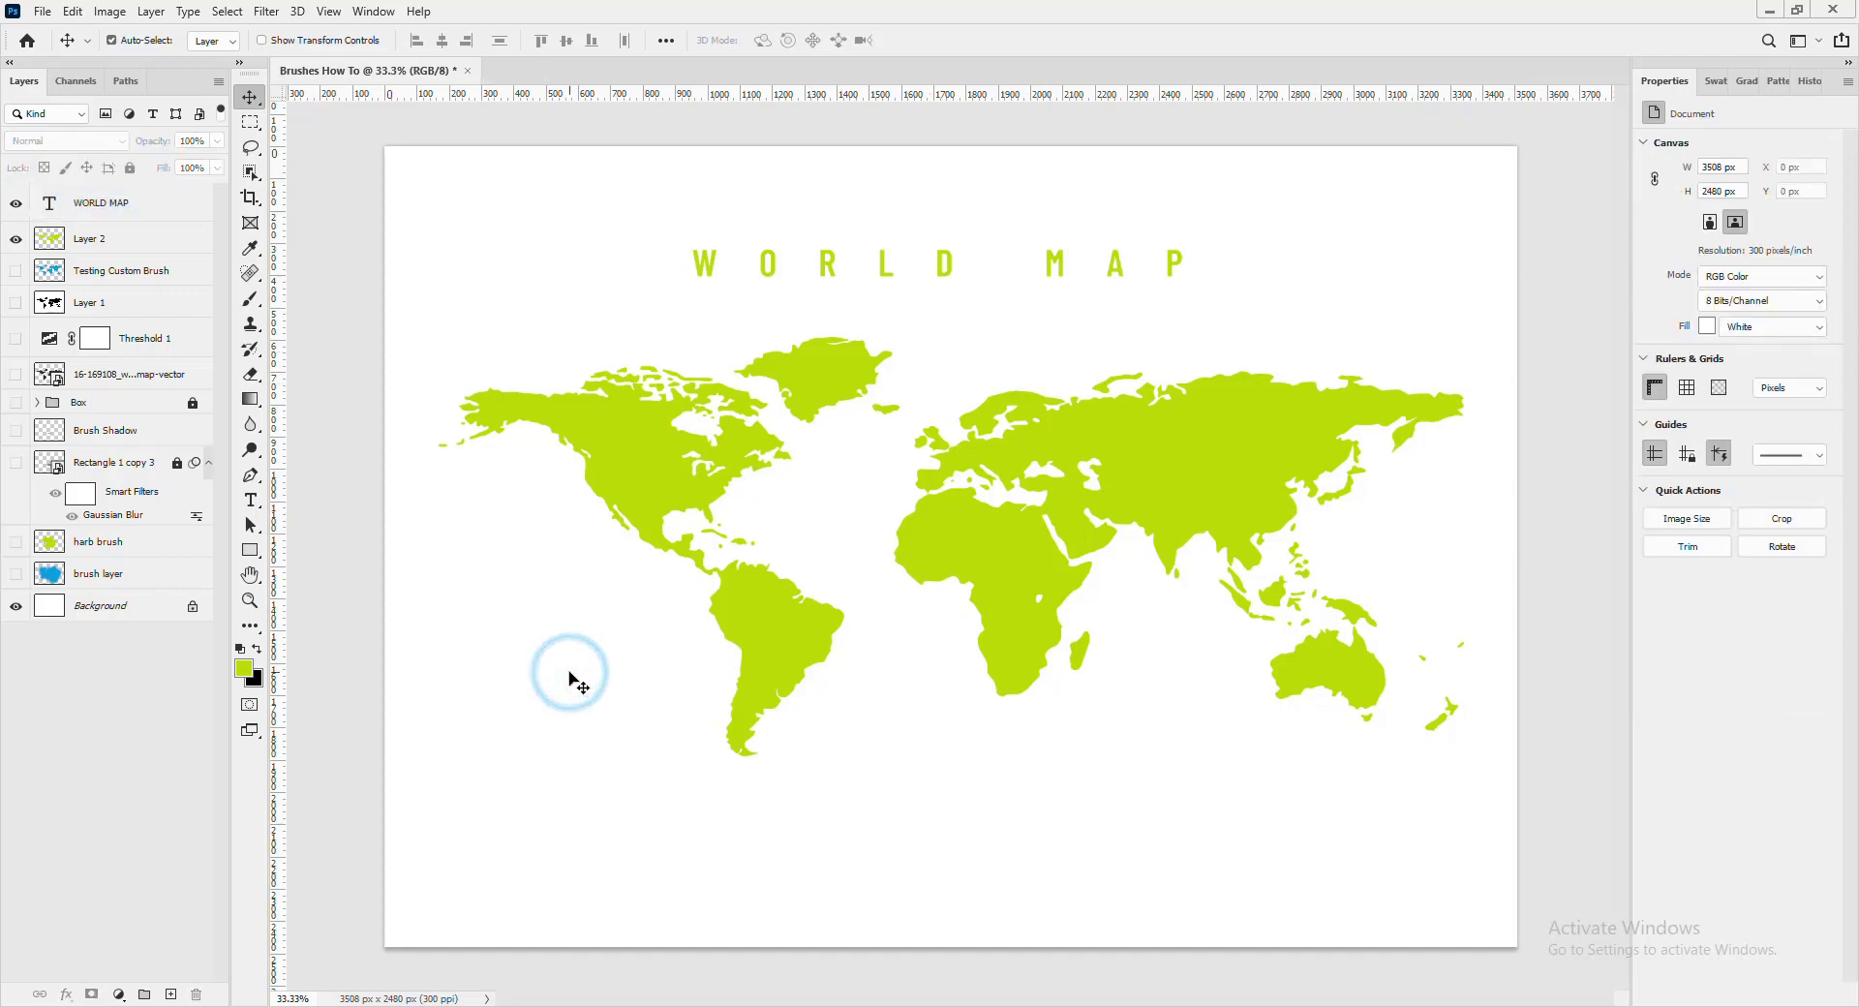